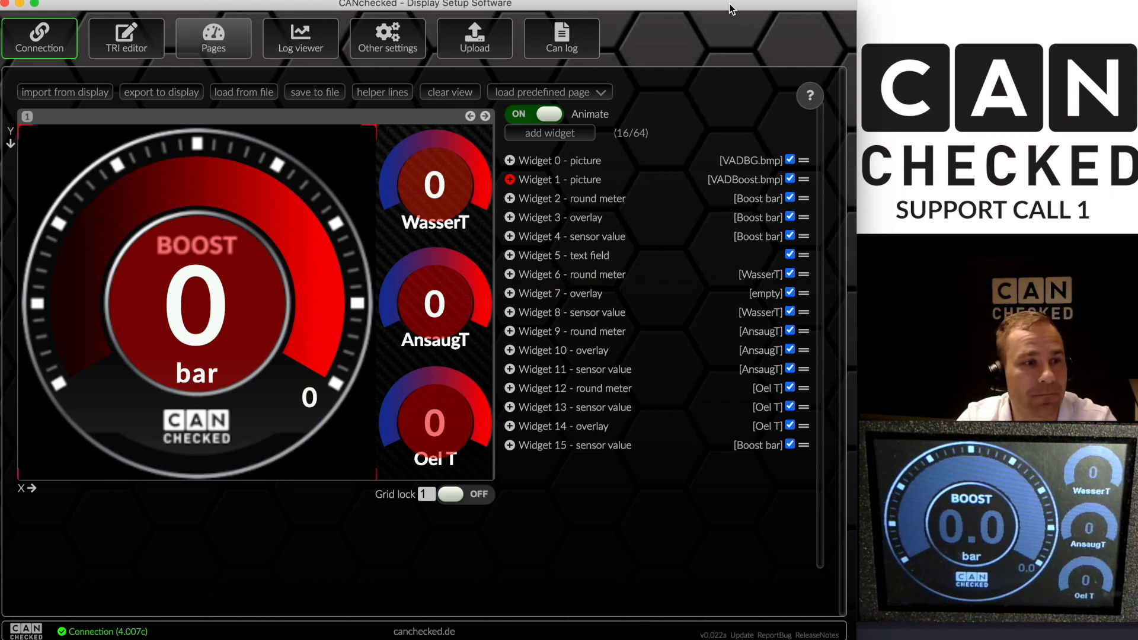
# Disconnect the display from the setup software in the connection settings
pyautogui.click(66, 42)
pyautogui.click(59, 260)
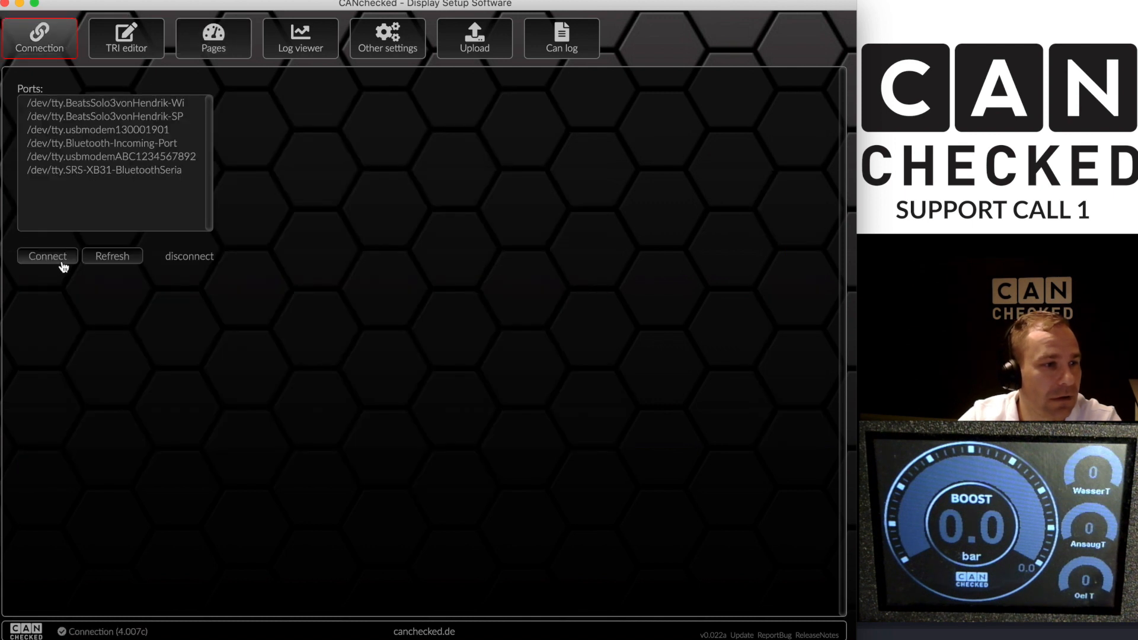
pyautogui.click(328, 435)
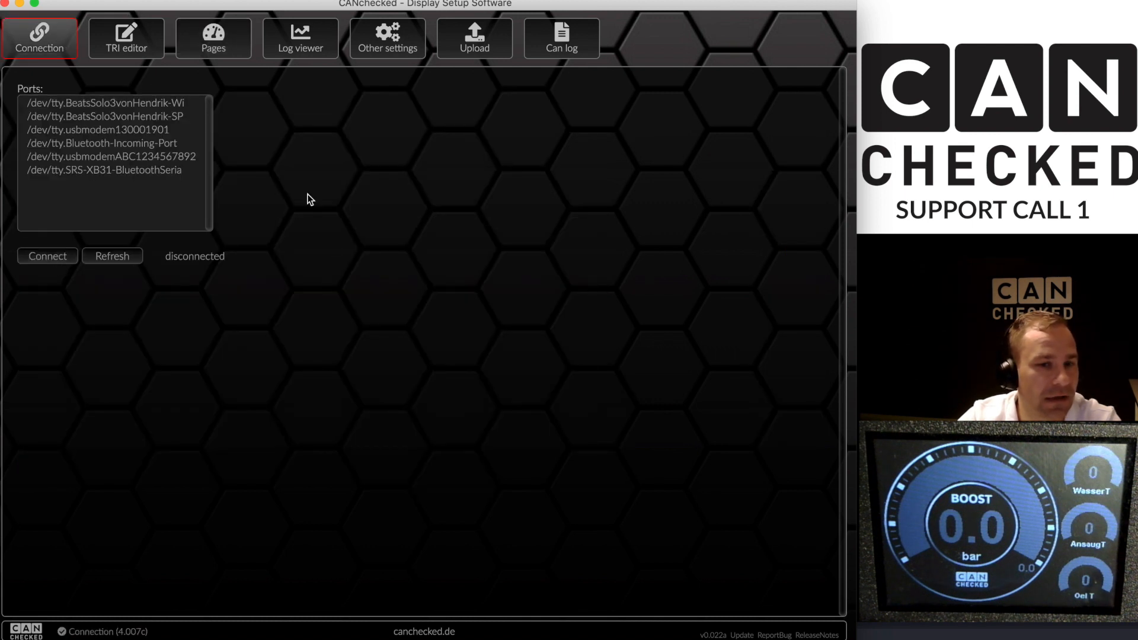
# Clear all sensors from the TRI editor and close the open WasserT sensor details
pyautogui.click(143, 52)
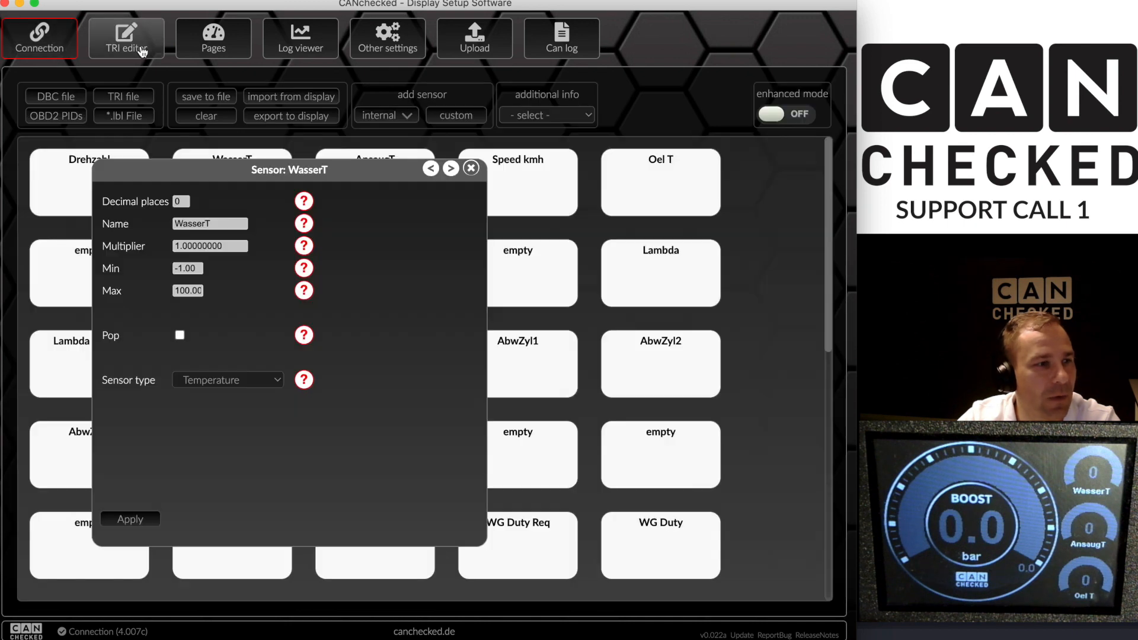
pyautogui.click(206, 116)
pyautogui.click(471, 168)
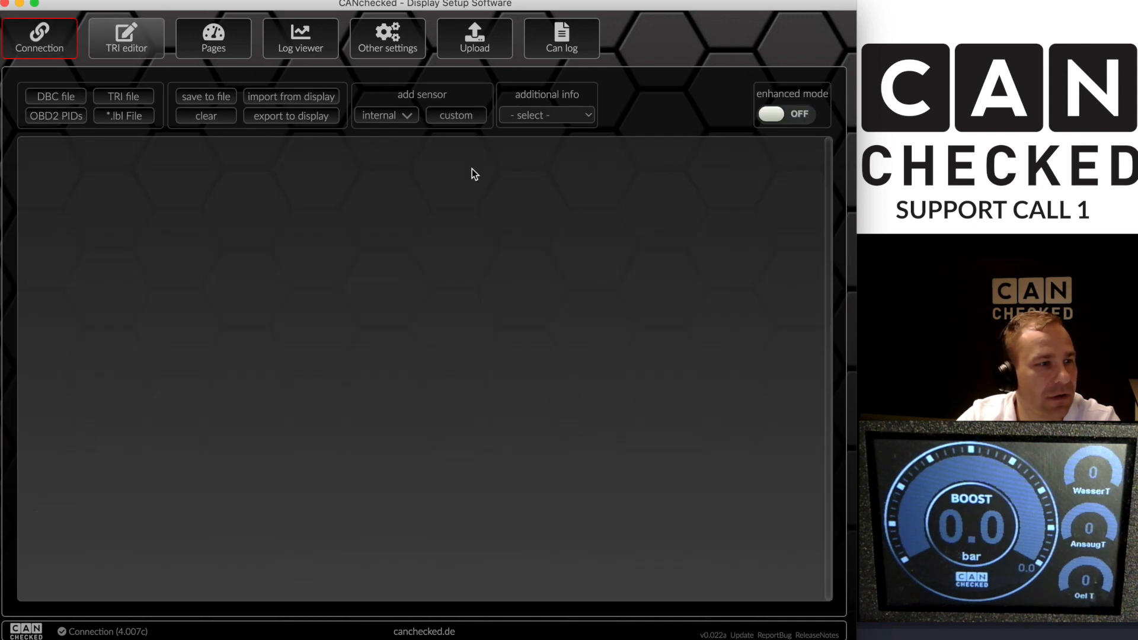
# Connect to the display on port /dev/tty.usbmodem130001901 and import its configuration with all pages, clearing the TRI editor before the sensor import
pyautogui.click(42, 44)
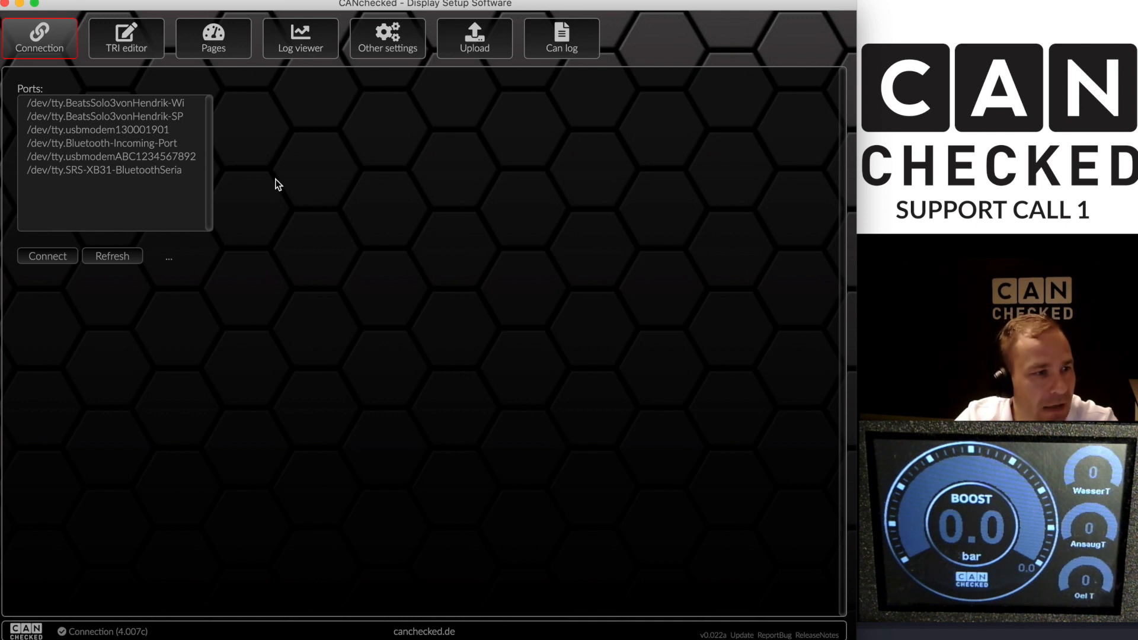
pyautogui.doubleClick(75, 130)
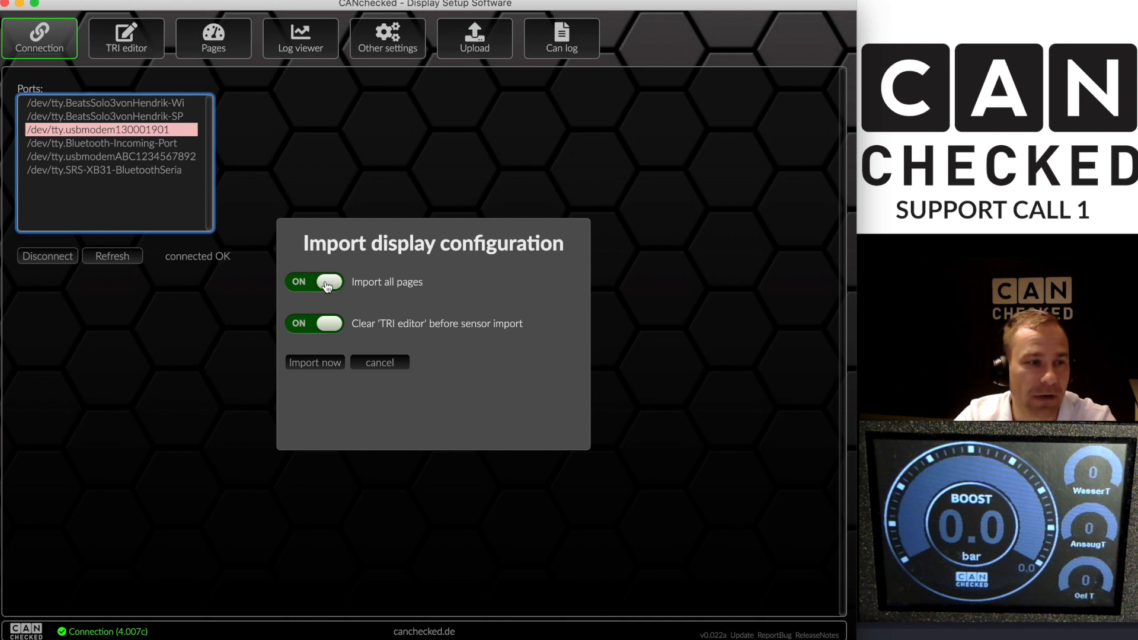
pyautogui.click(313, 362)
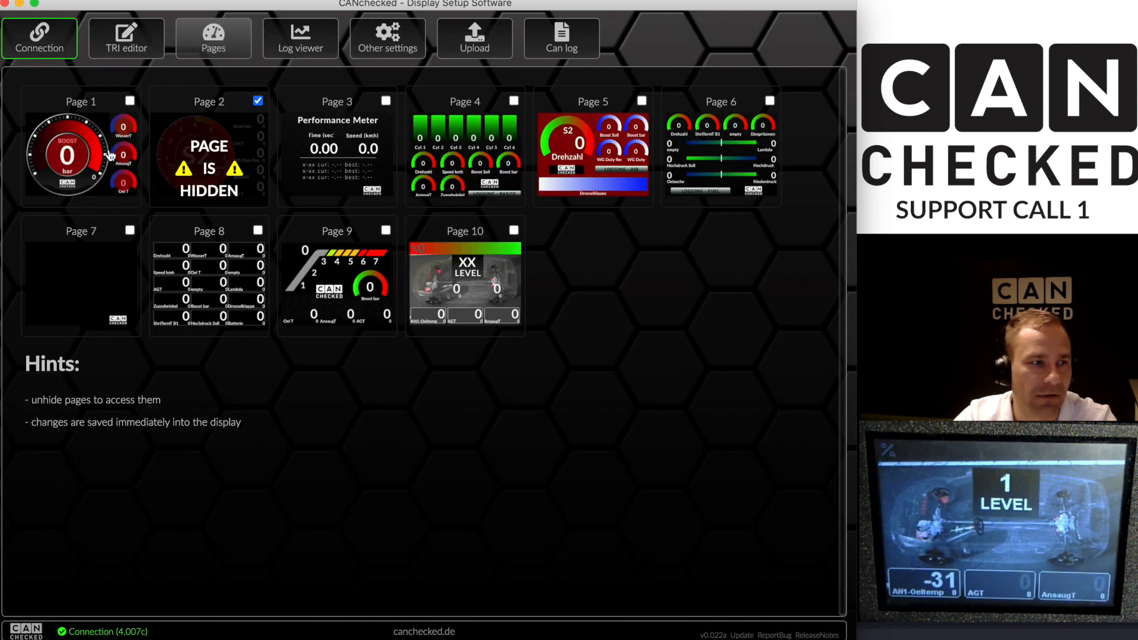
# Check the imported sensors in the TRI editor and open page 1 from the imported pages
pyautogui.click(145, 55)
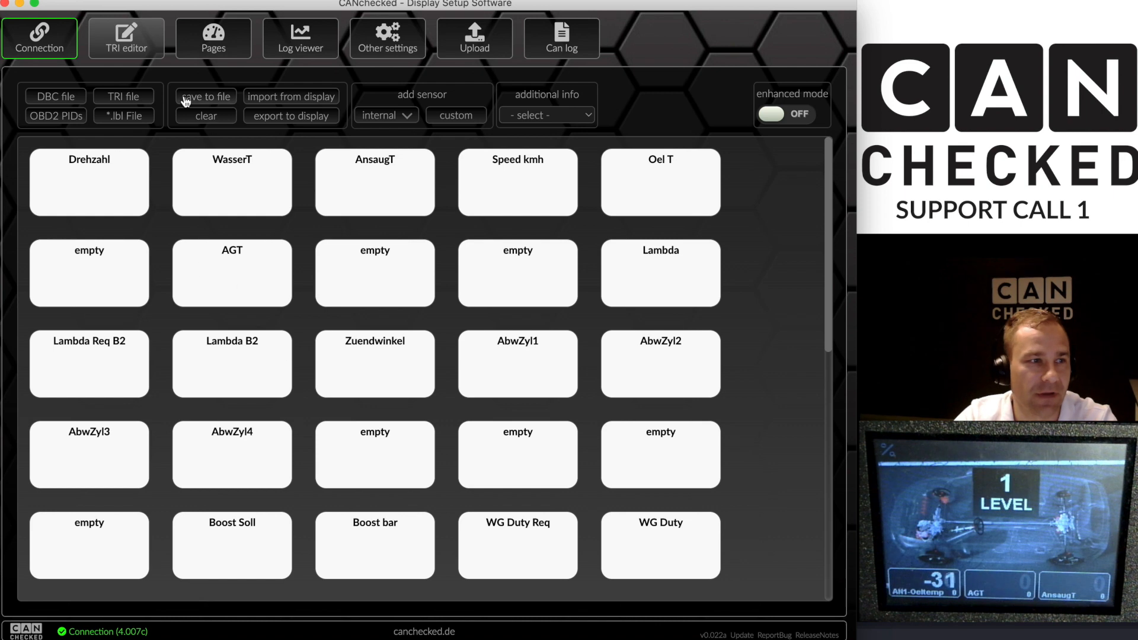
pyautogui.click(213, 51)
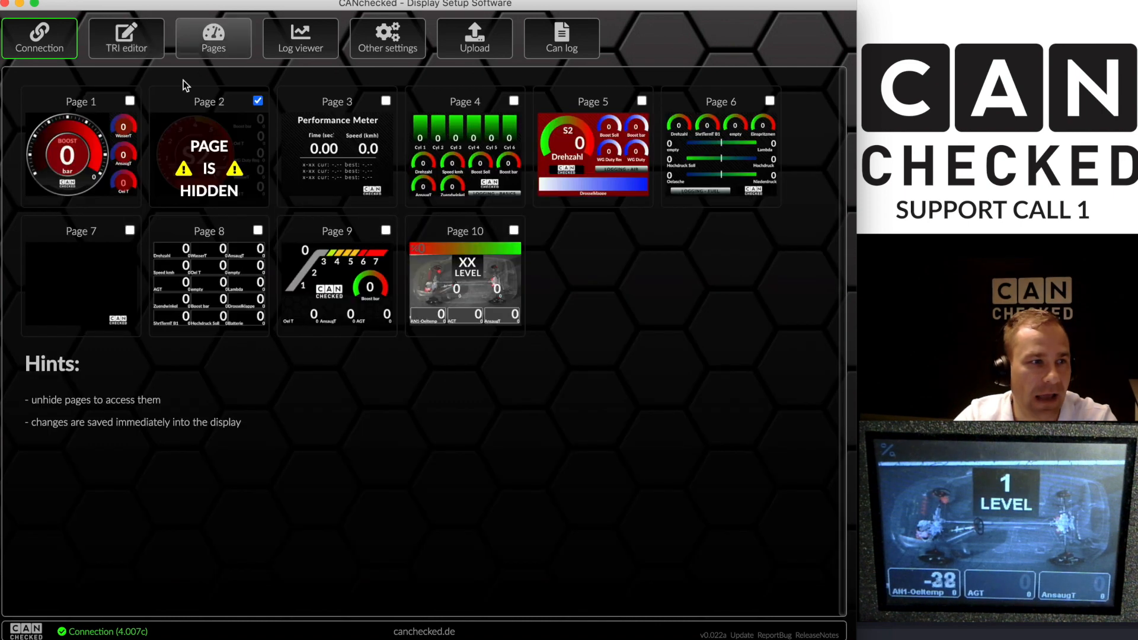
pyautogui.click(77, 162)
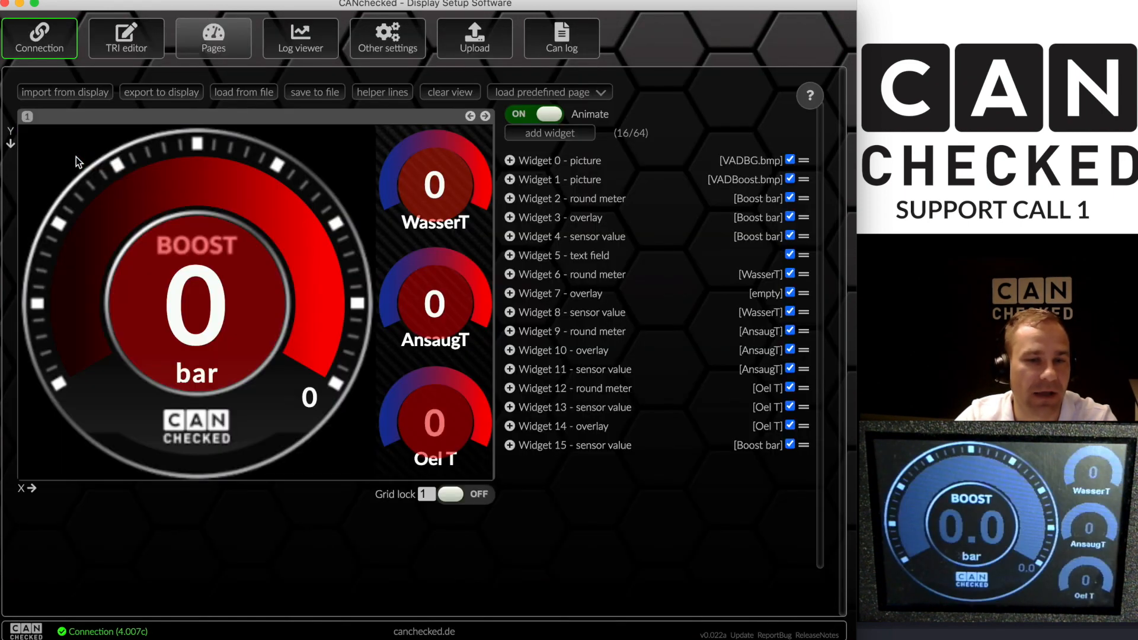
# Open the details of the Boost bar sensor in the TRI editor and change its name to Boost
pyautogui.click(138, 54)
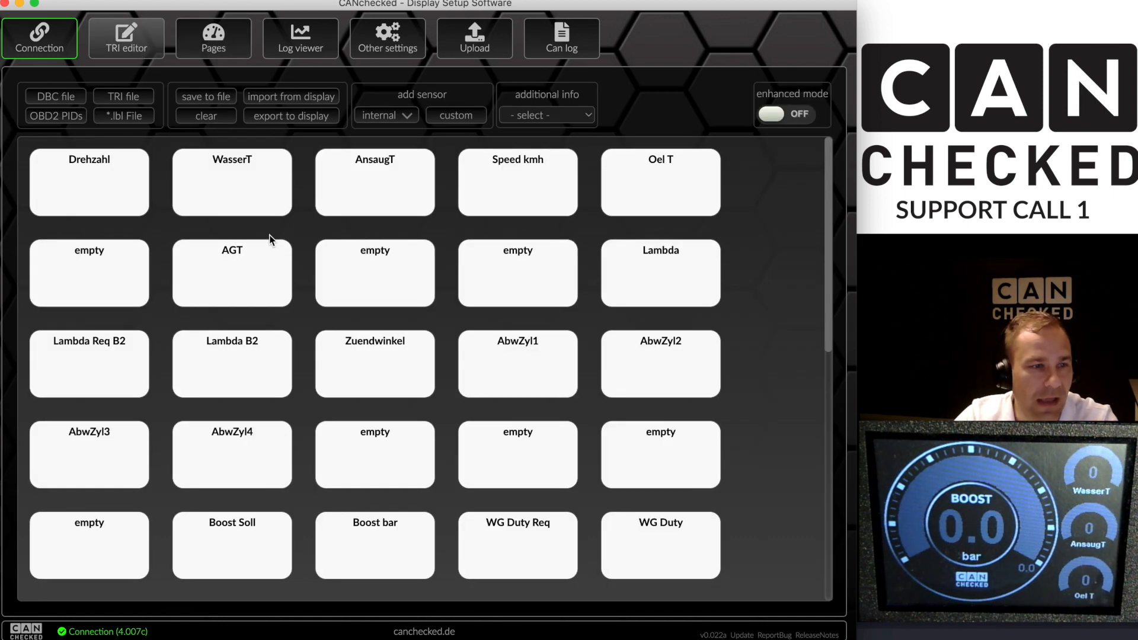
pyautogui.moveTo(337, 259)
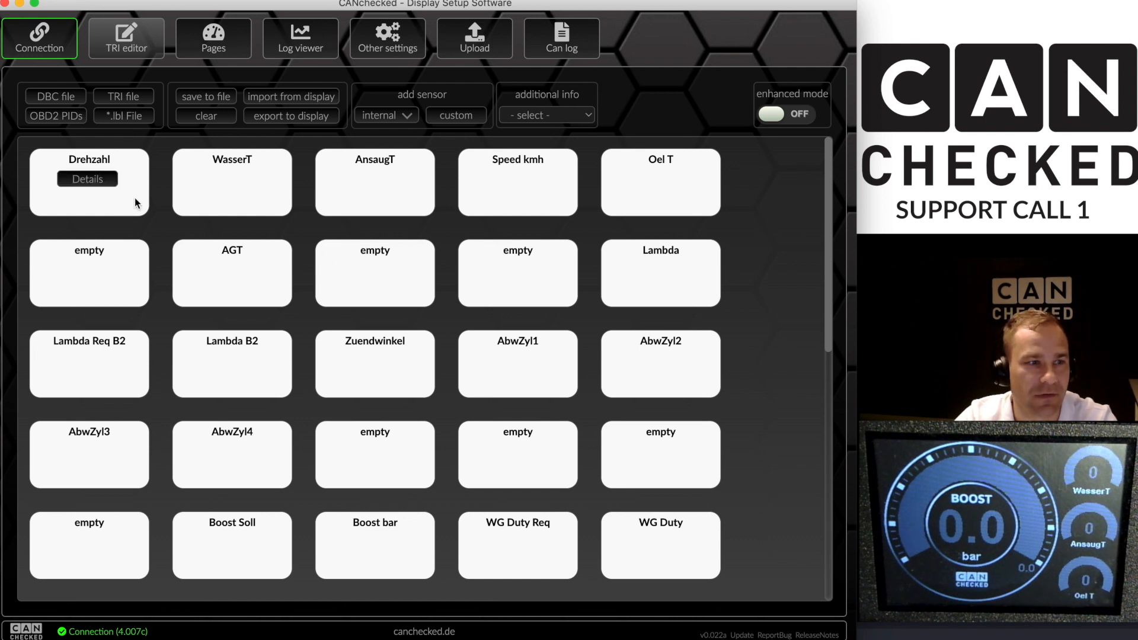
pyautogui.moveTo(518, 199)
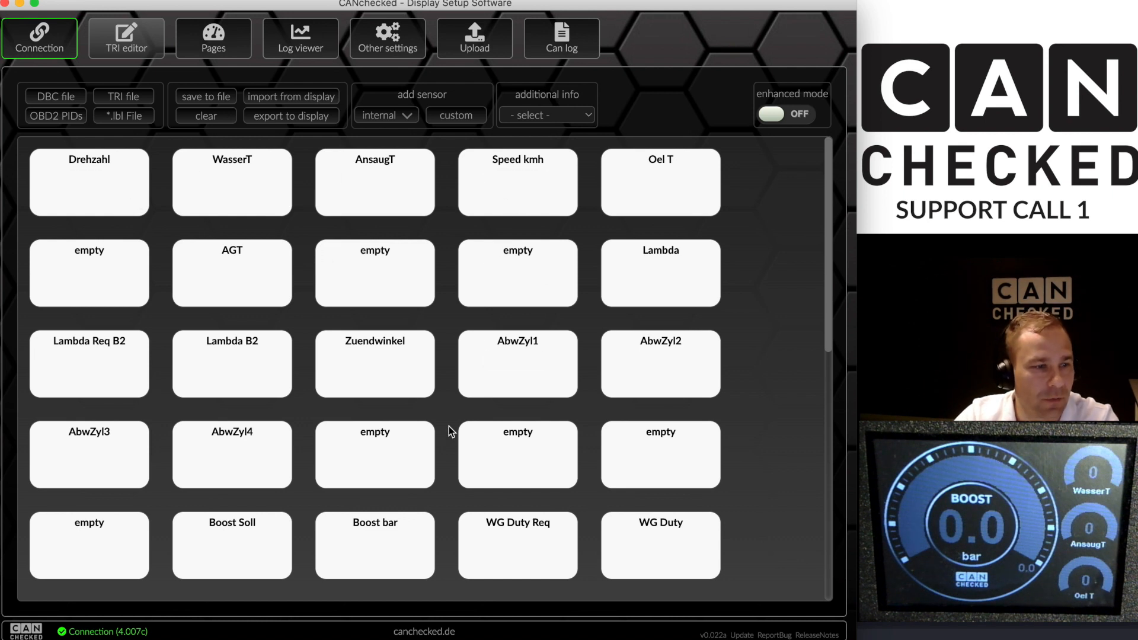
pyautogui.scroll(-1, 300, 493)
pyautogui.moveTo(255, 517)
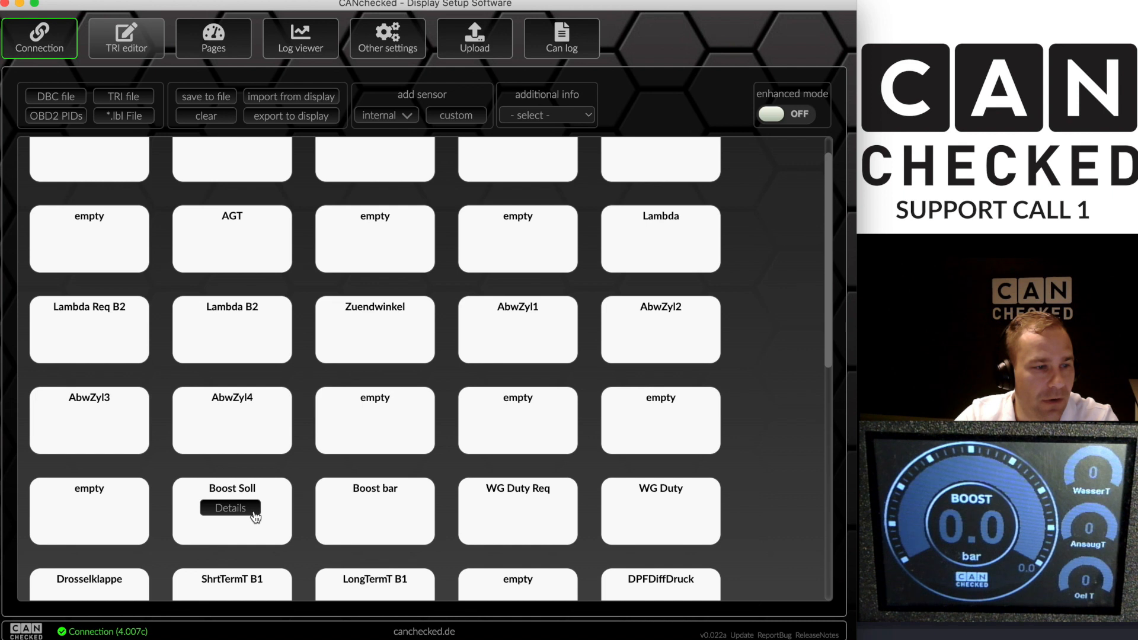
pyautogui.click(368, 508)
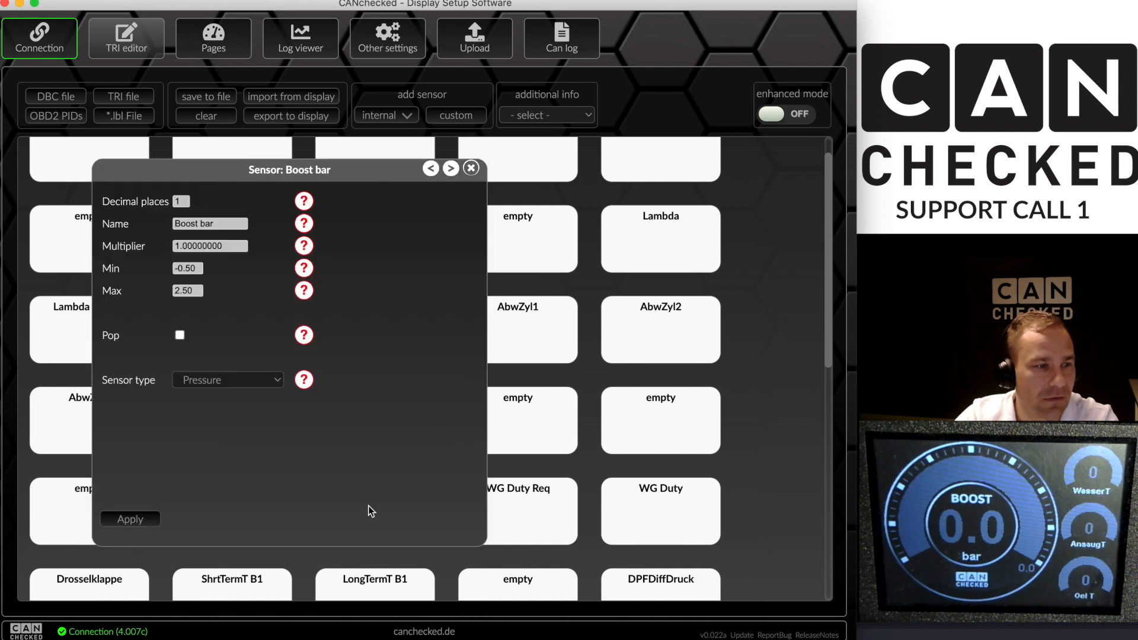
pyautogui.doubleClick(207, 229)
pyautogui.press('BackSpace')
pyautogui.press('BackSpace')
pyautogui.press('BackSpace')
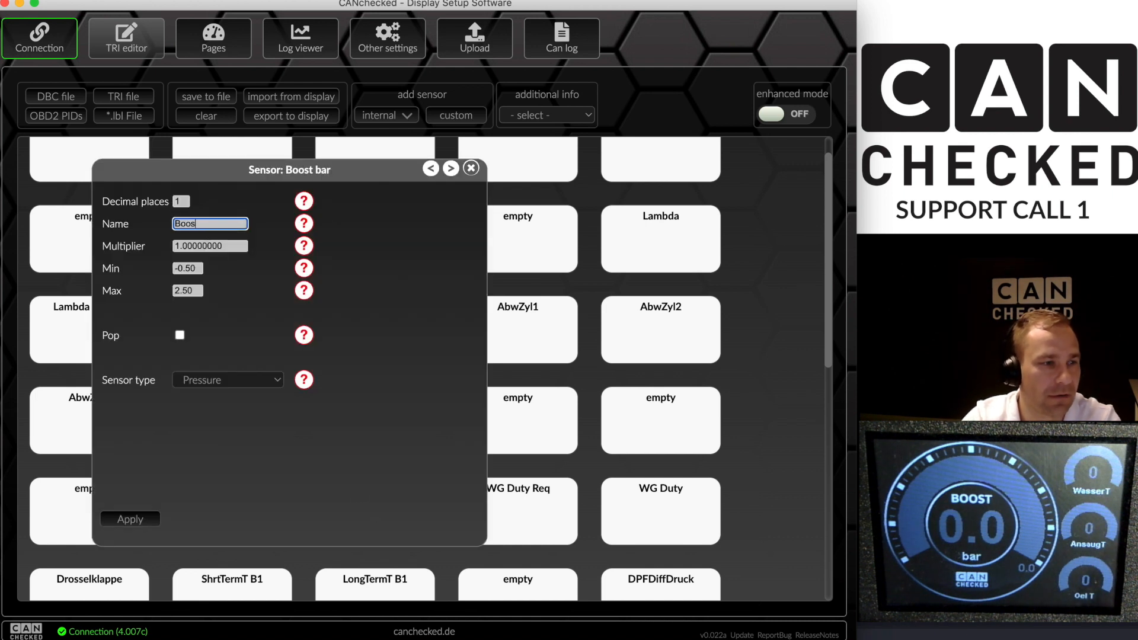
pyautogui.write('t')
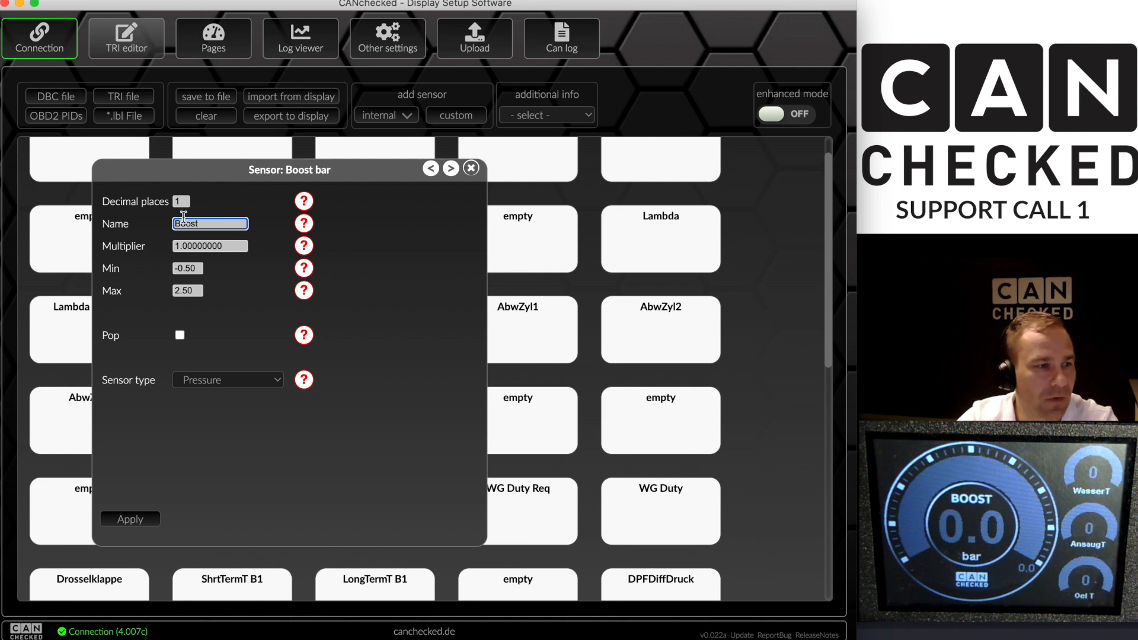
# Set the Boost sensor's decimal places to 0 and apply the sensor changes
pyautogui.doubleClick(181, 201)
pyautogui.write('0')
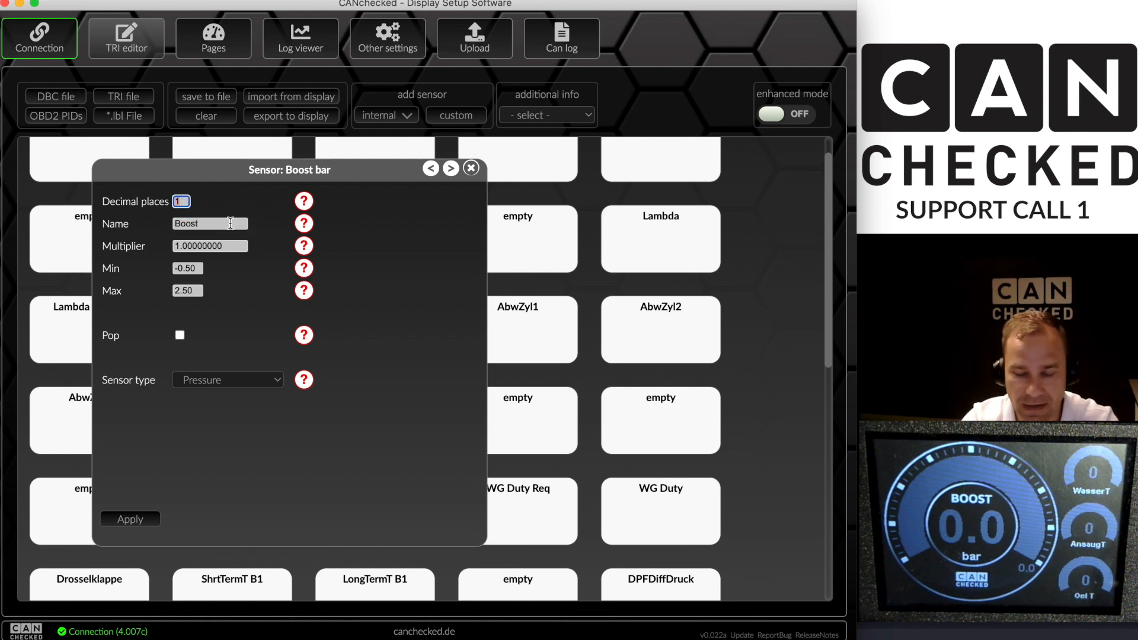
pyautogui.click(131, 519)
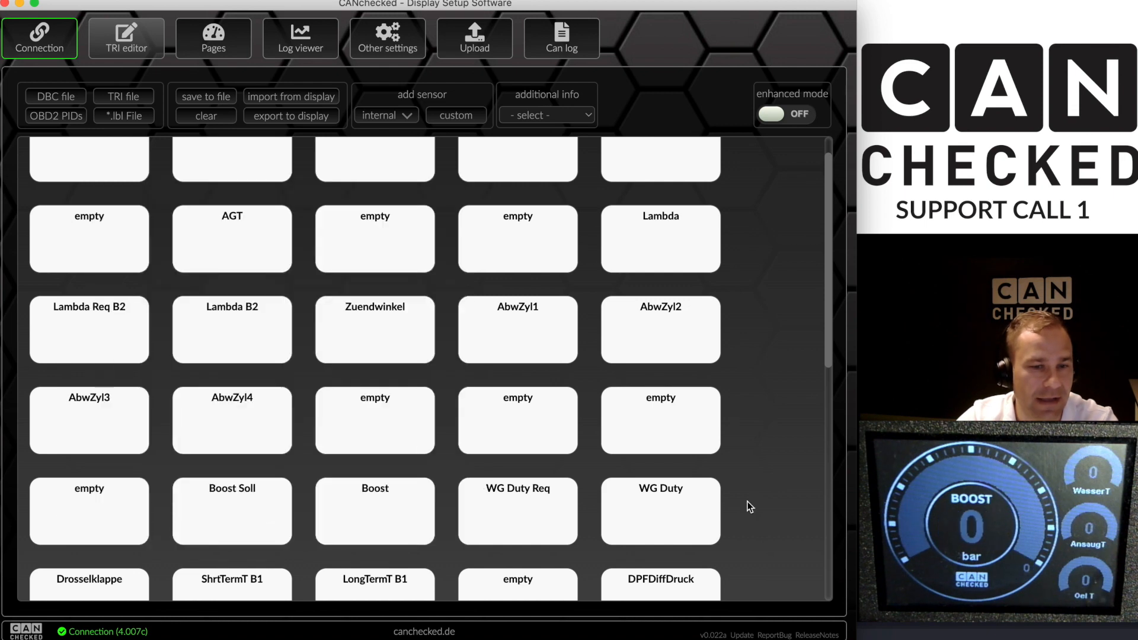
# Set the Boost sensor's minimum to 0, maximum to 1 and decimal places to 1, and apply the changes
pyautogui.moveTo(379, 512)
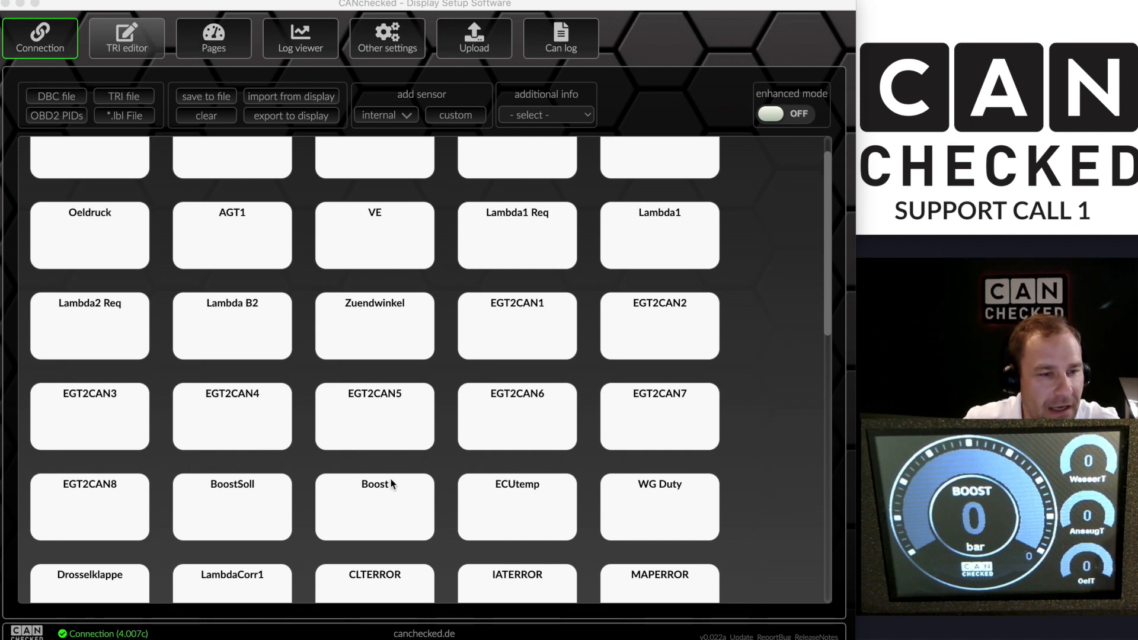
pyautogui.click(379, 513)
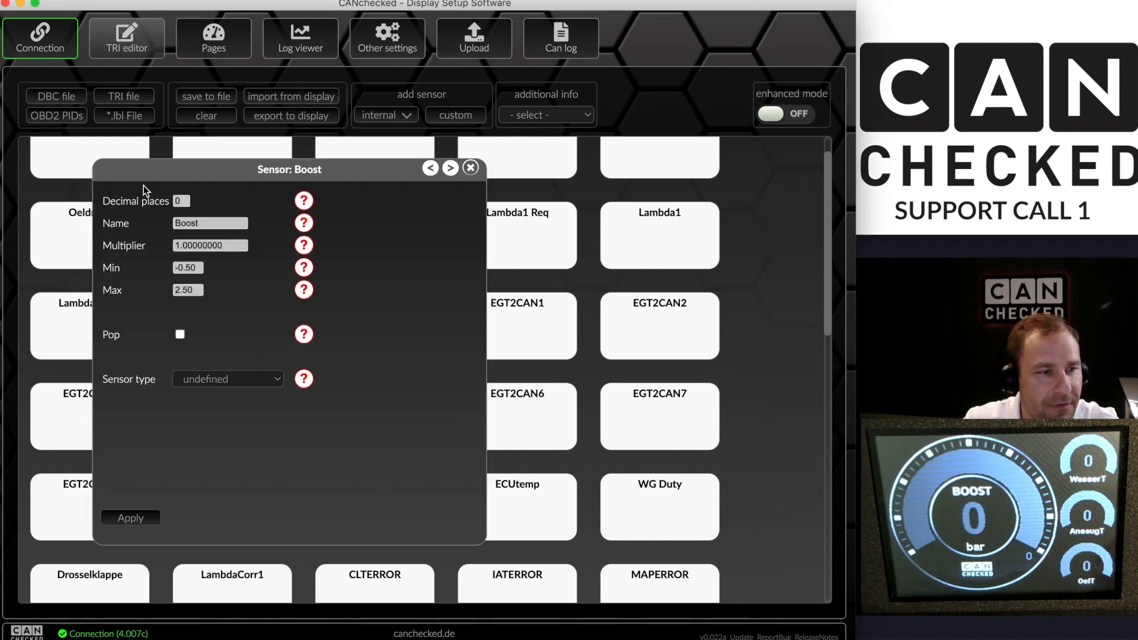
pyautogui.doubleClick(192, 224)
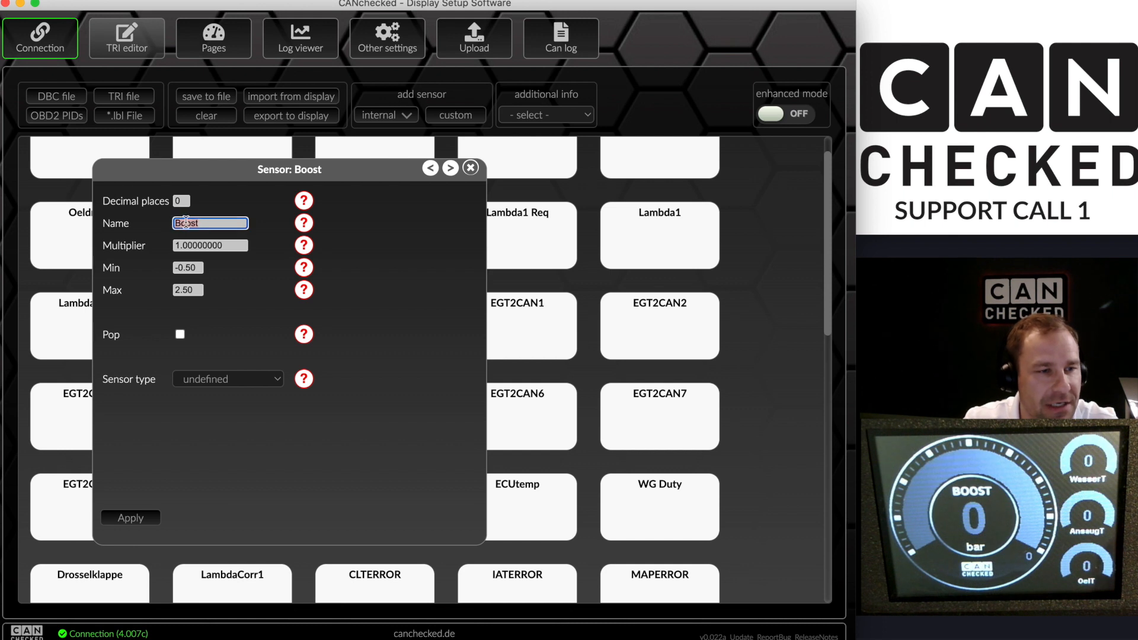
pyautogui.doubleClick(225, 249)
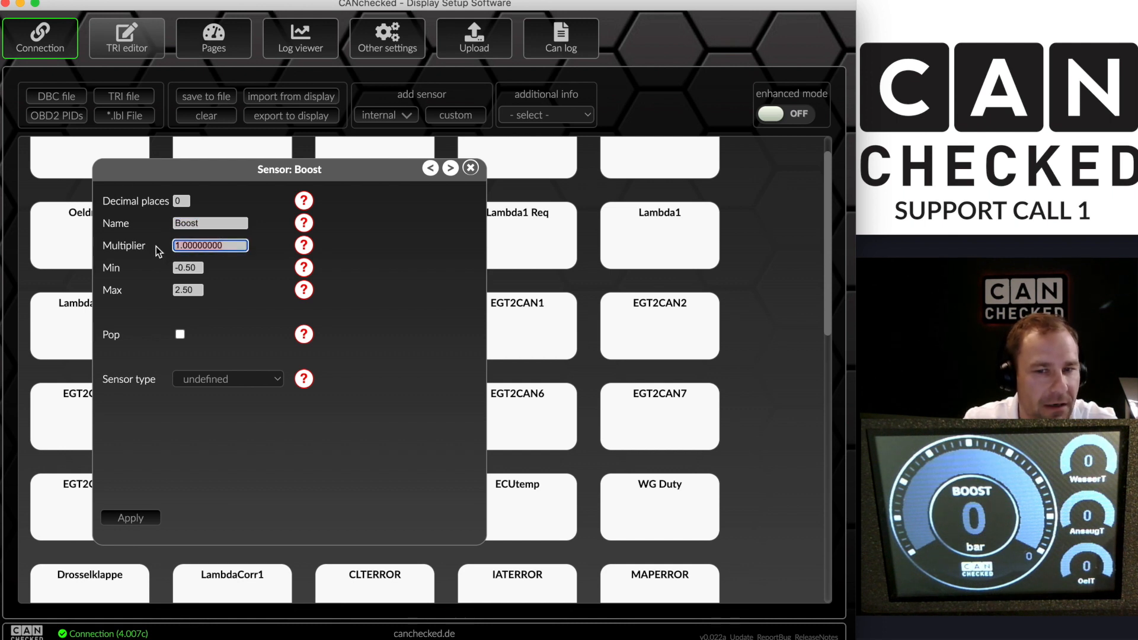
pyautogui.moveTo(174, 267)
pyautogui.mouseDown()
pyautogui.moveTo(203, 267)
pyautogui.moveTo(161, 290)
pyautogui.moveTo(178, 270)
pyautogui.moveTo(164, 273)
pyautogui.mouseUp()
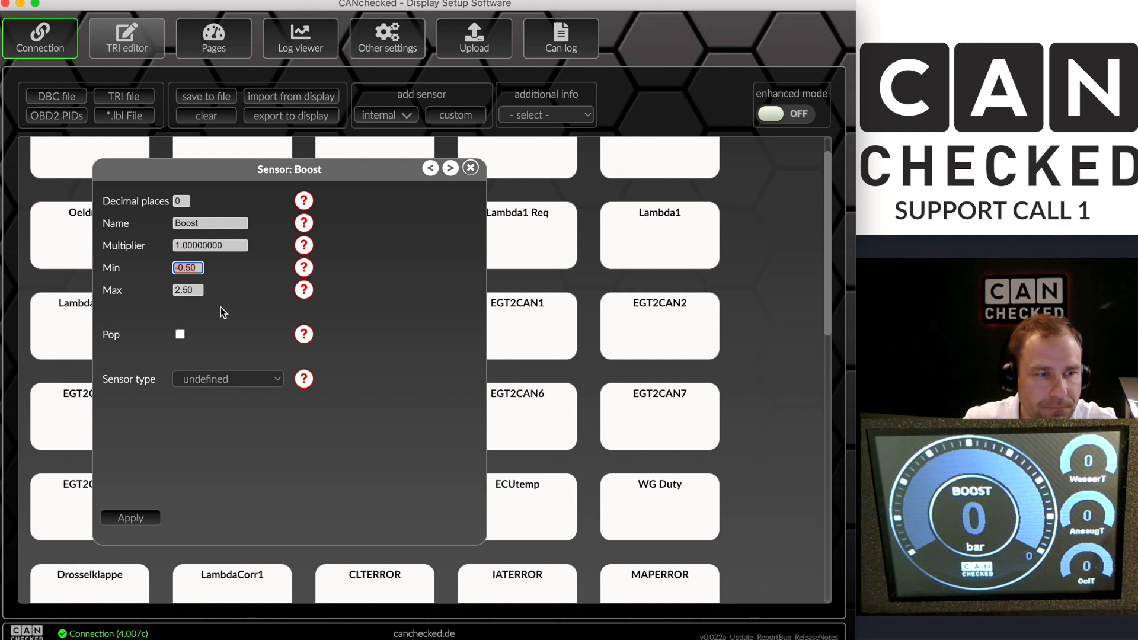
pyautogui.click(194, 268)
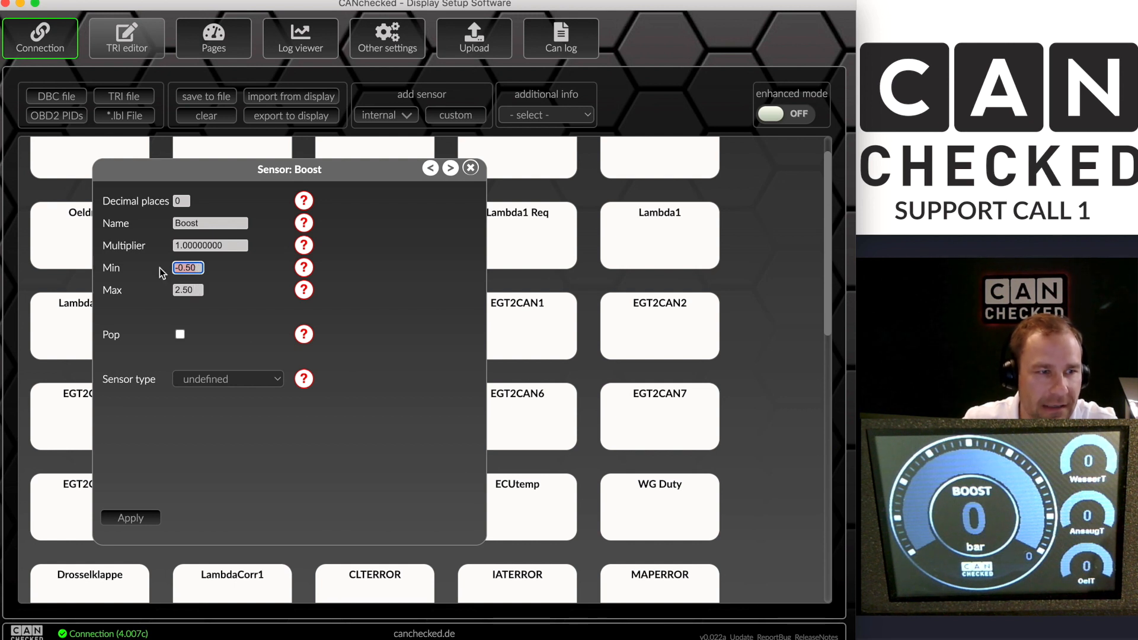
pyautogui.write('0')
pyautogui.press('Tab')
pyautogui.write('1')
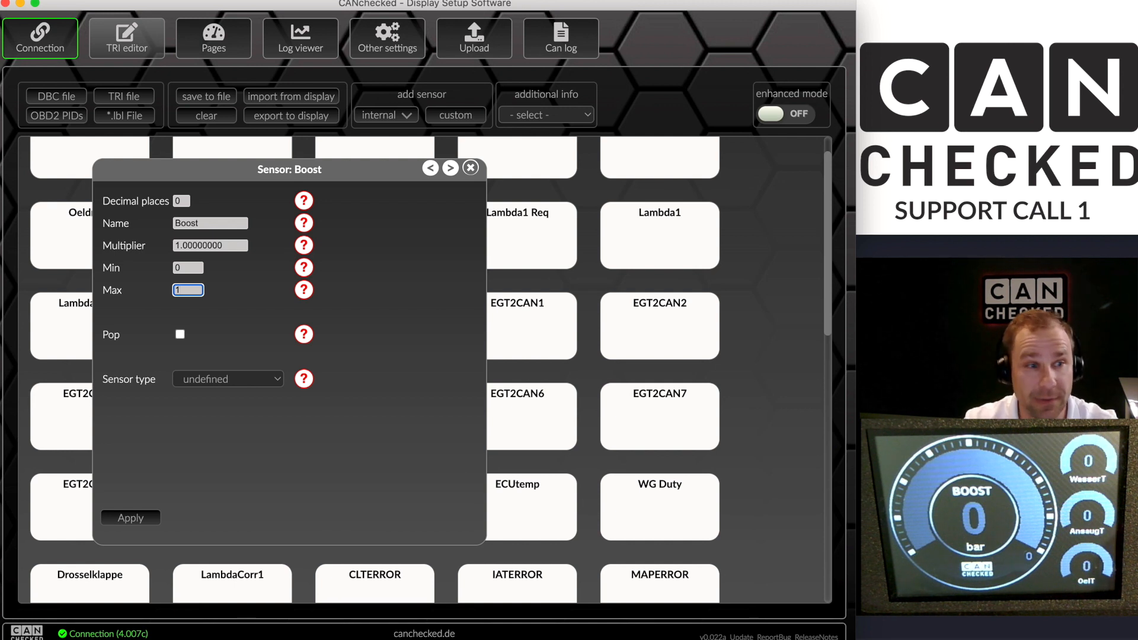
pyautogui.write('14.5')
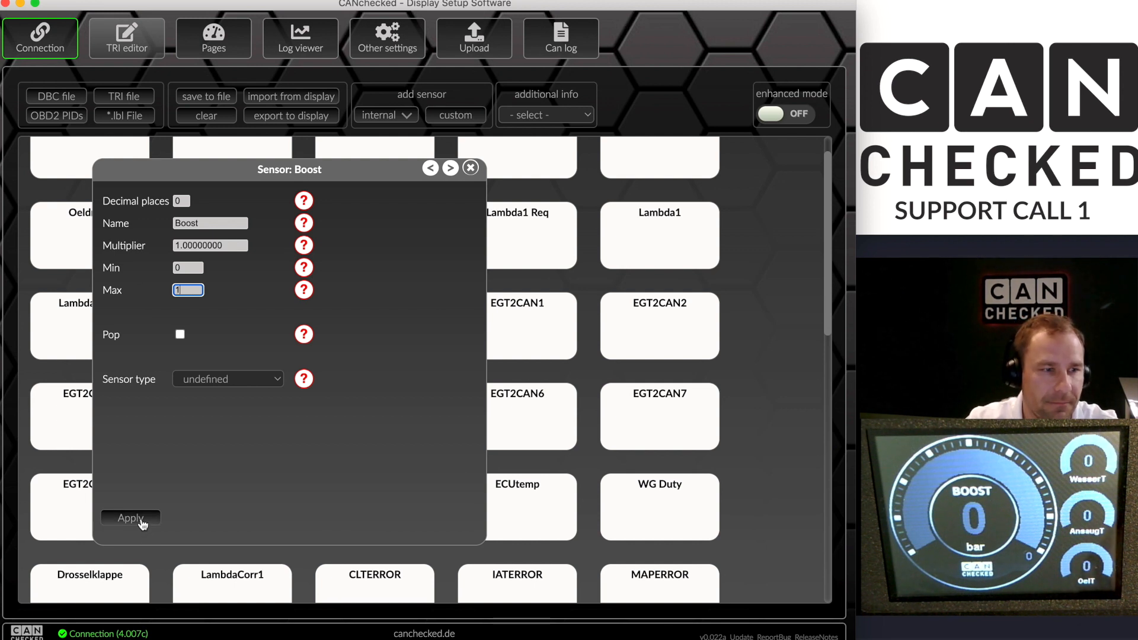
pyautogui.click(184, 201)
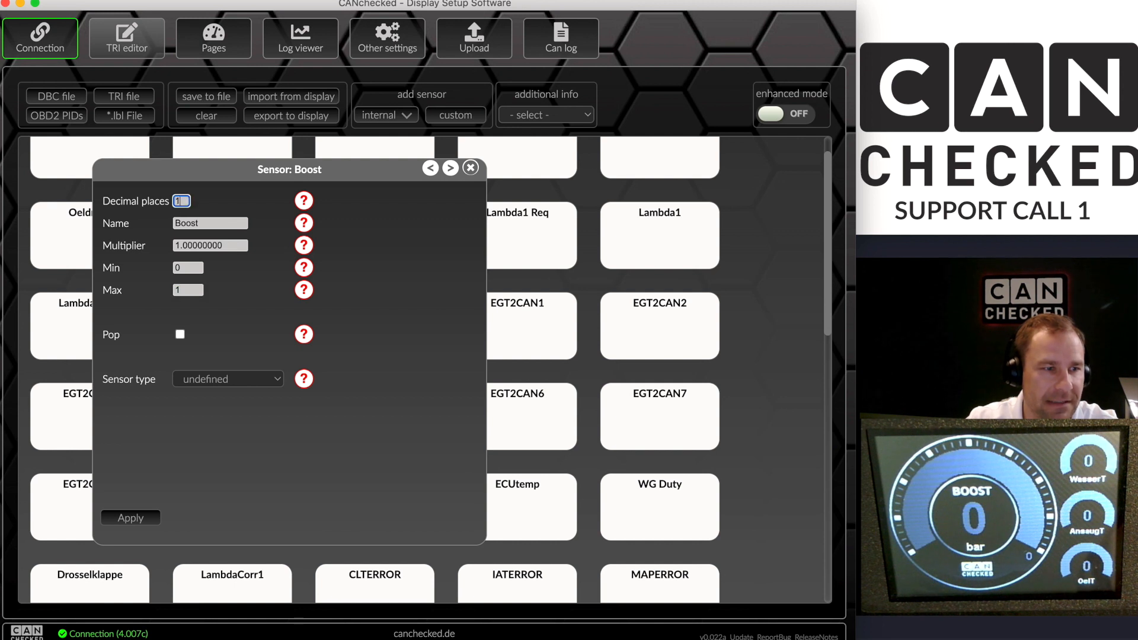
pyautogui.click(126, 519)
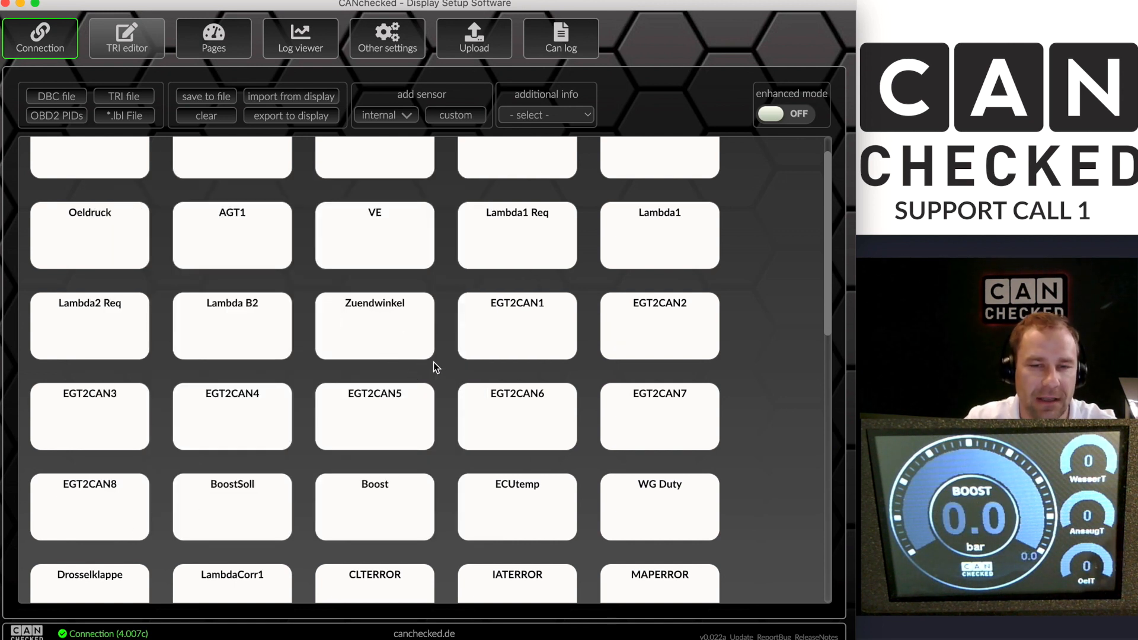
# Review the Boost sensor's details in the TRI editor and close them without changes
pyautogui.moveTo(353, 345)
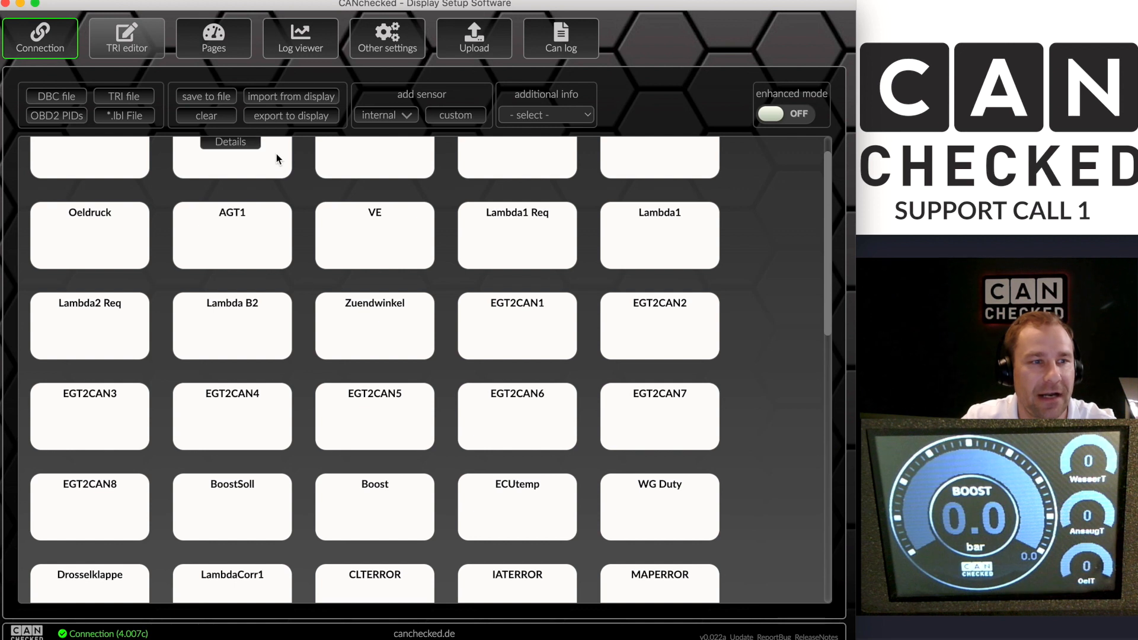
pyautogui.click(296, 119)
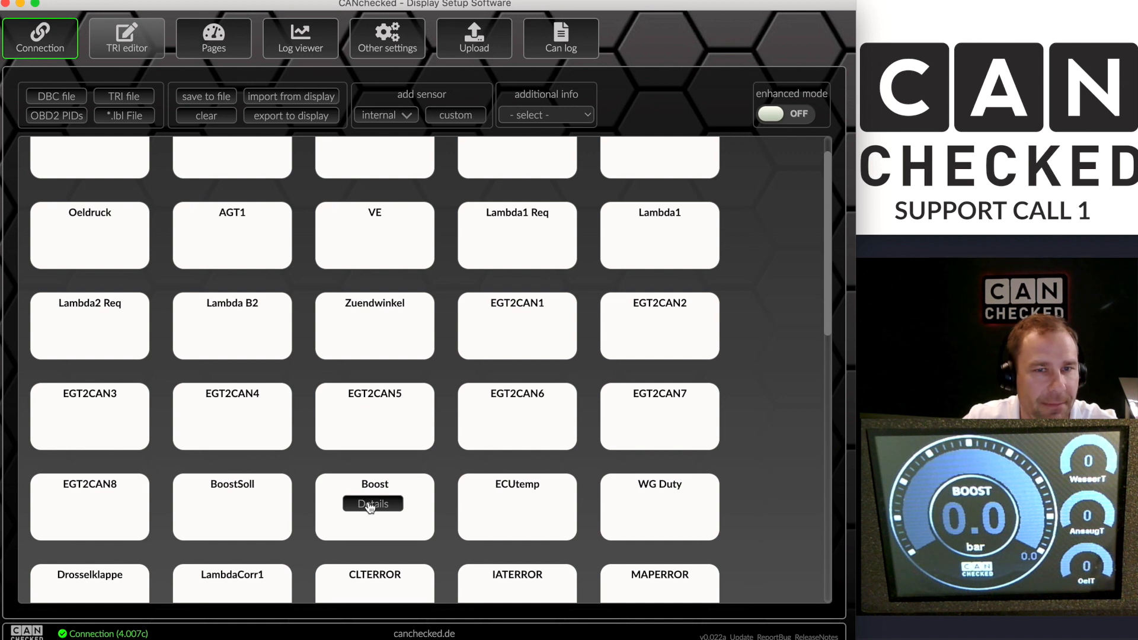
pyautogui.click(371, 504)
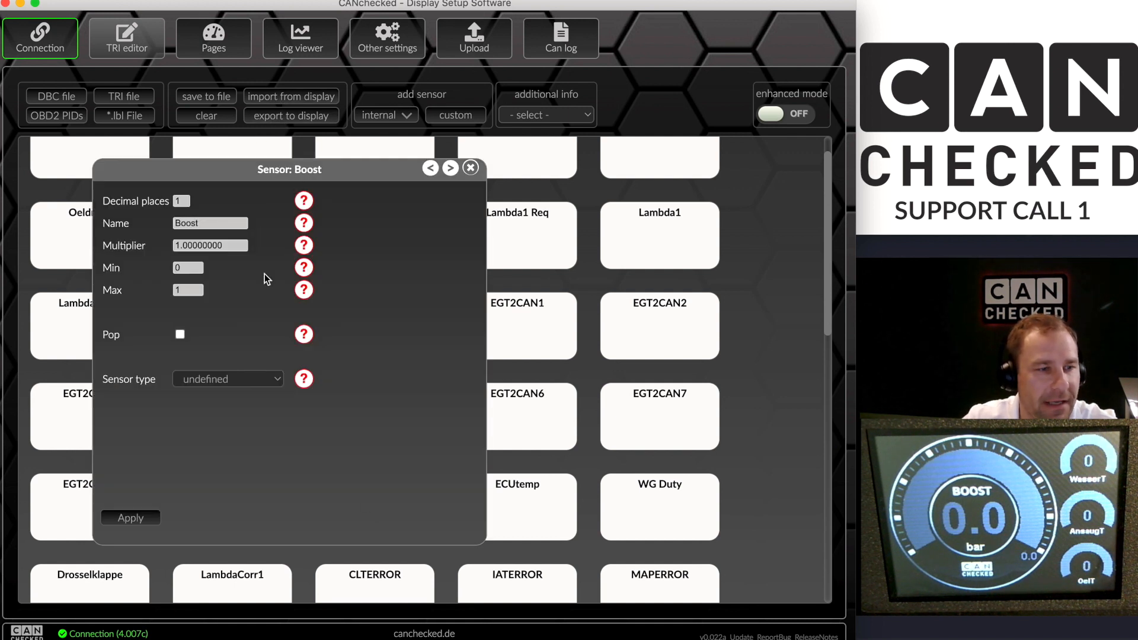
pyautogui.click(471, 169)
# Clear the TRI editor and import the sensors again from the connected display
pyautogui.click(207, 118)
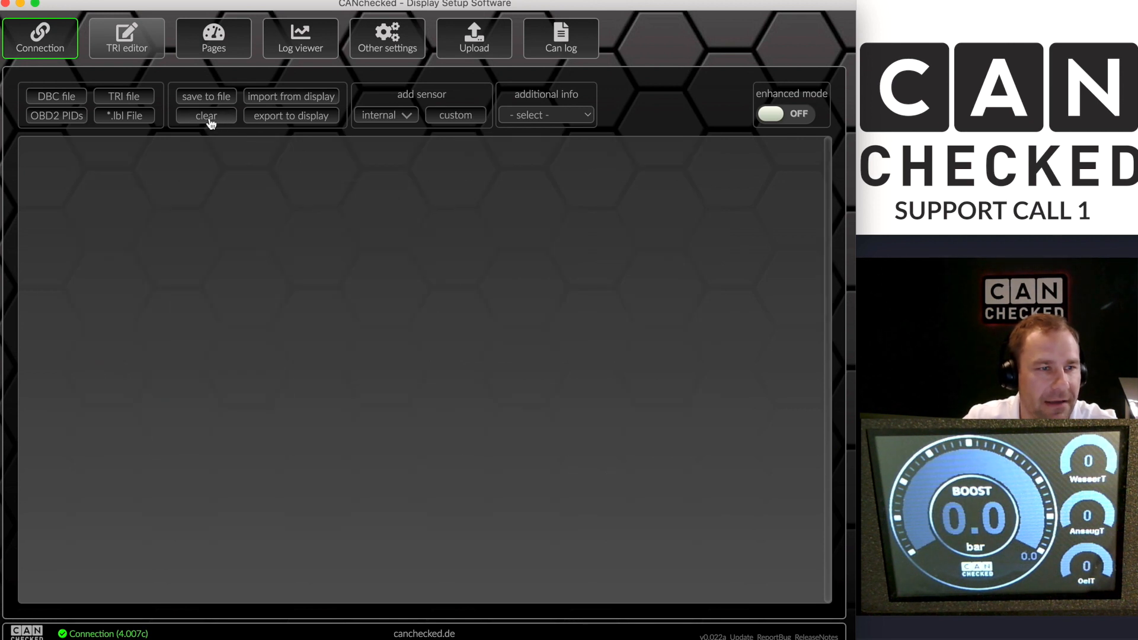
pyautogui.click(284, 99)
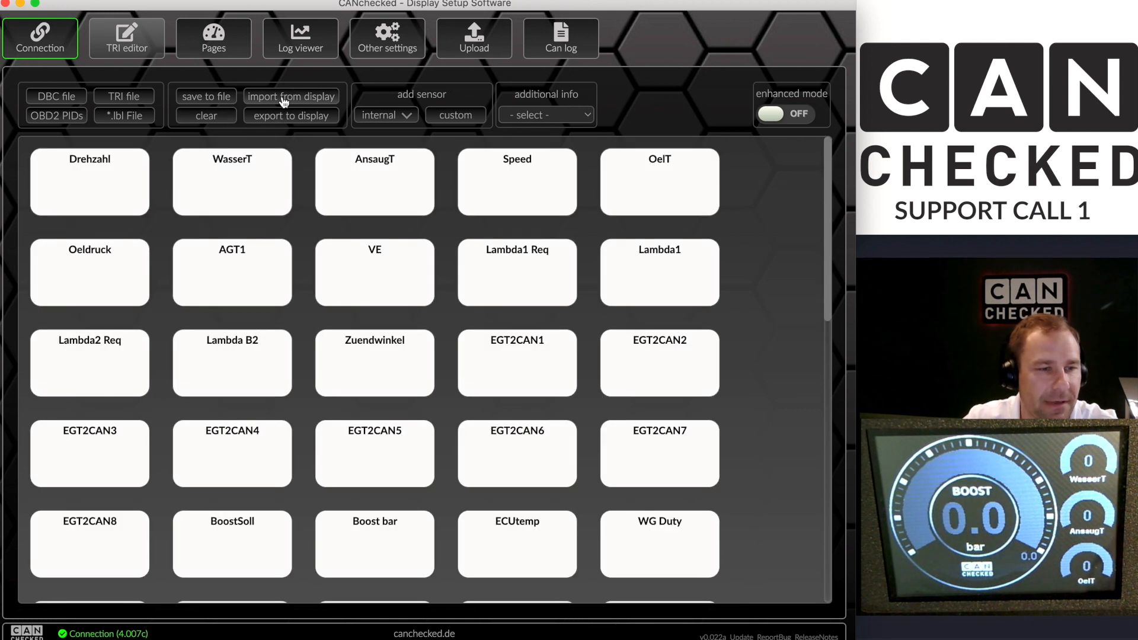
pyautogui.moveTo(516, 392)
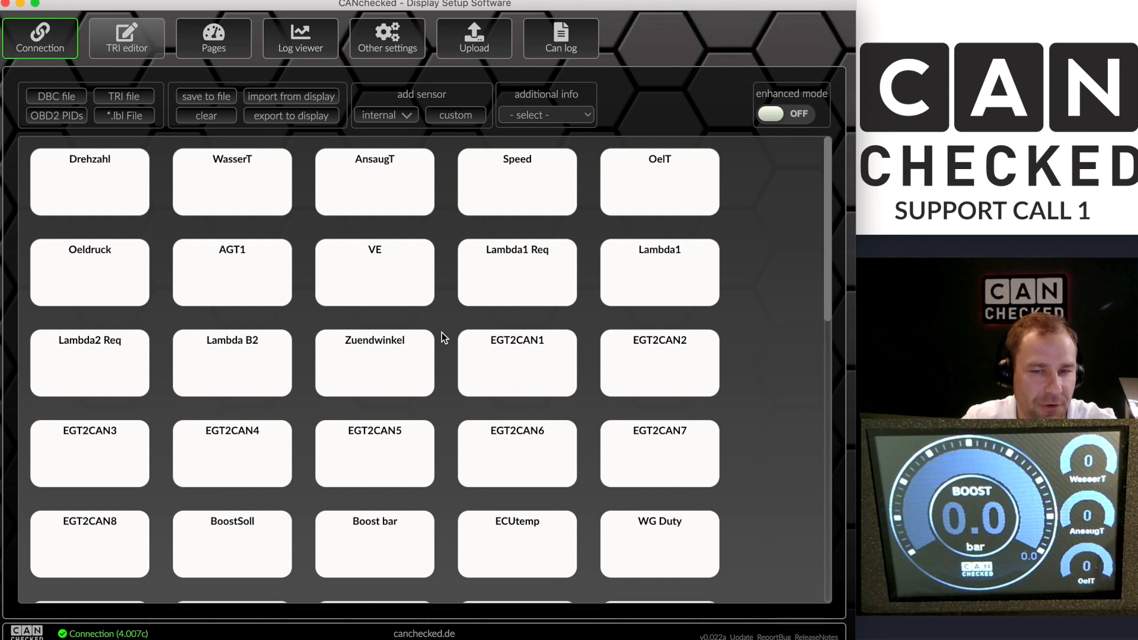
# Rename the Boost bar sensor to Boost, set its minimum to 0 and maximum to 1, and apply the changes
pyautogui.click(367, 543)
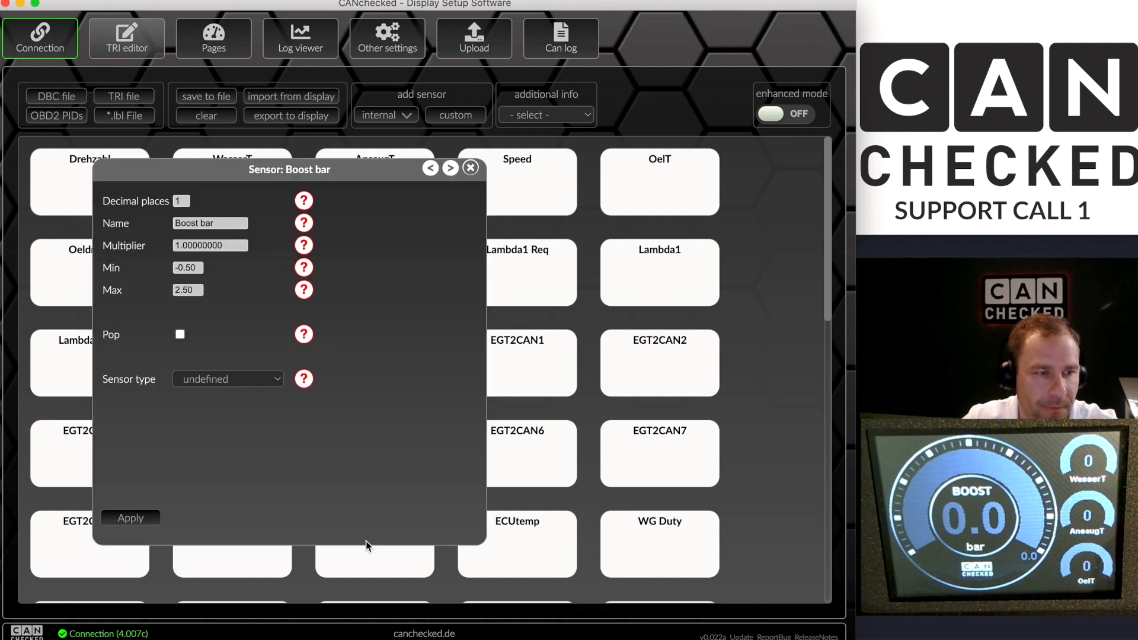
pyautogui.moveTo(219, 223); pyautogui.dragTo(168, 230)
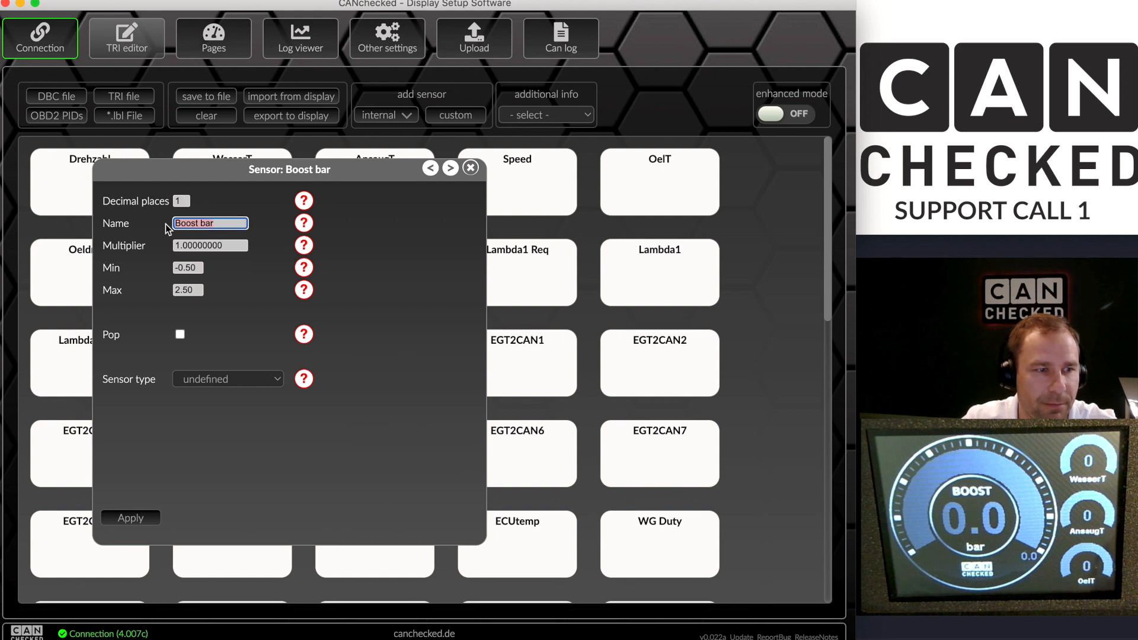
pyautogui.press('Right')
pyautogui.press('BackSpace')
pyautogui.press('BackSpace')
pyautogui.press('BackSpace')
pyautogui.press('Tab')
pyautogui.press('Tab')
pyautogui.write('0')
pyautogui.press('Tab')
pyautogui.write('1')
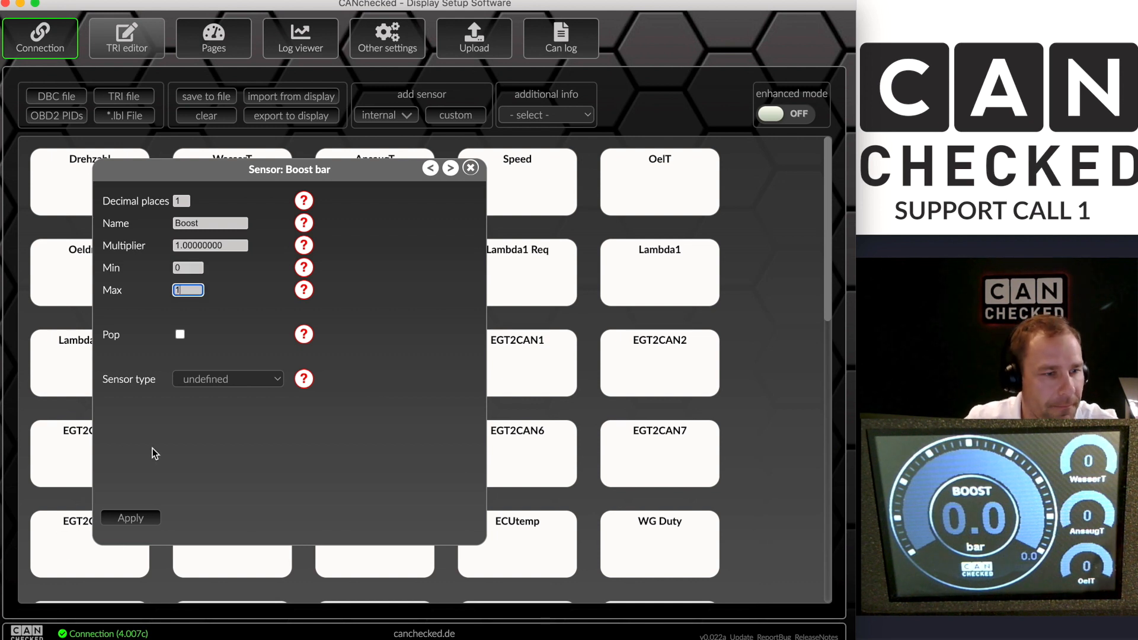
pyautogui.click(140, 519)
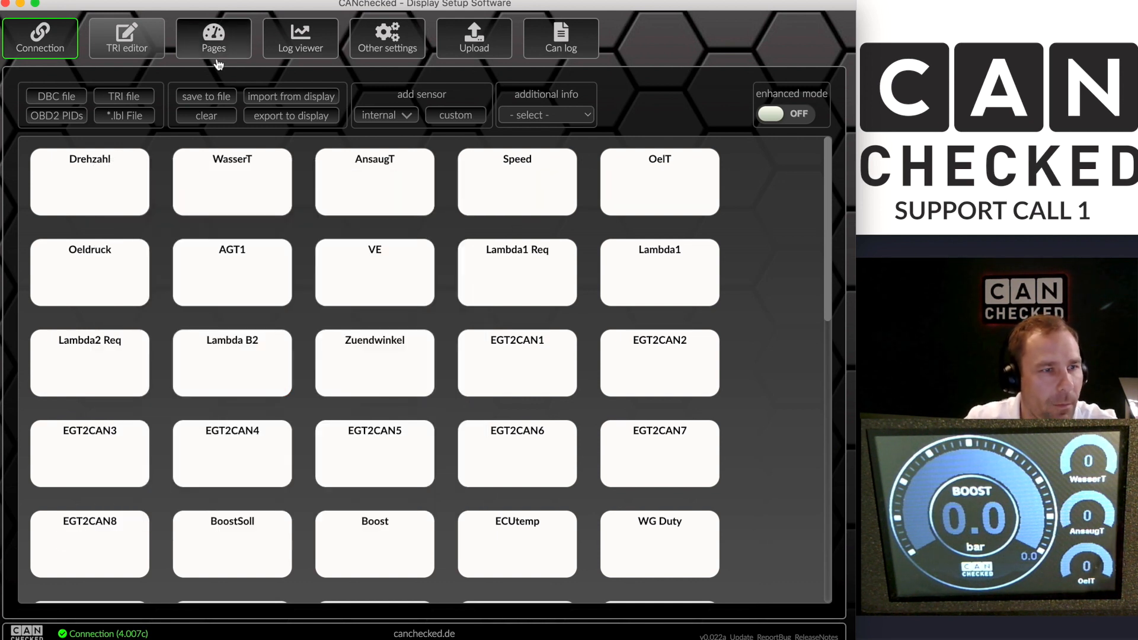
# Import the page layout from the connected display and turn on the Animate option
pyautogui.click(216, 52)
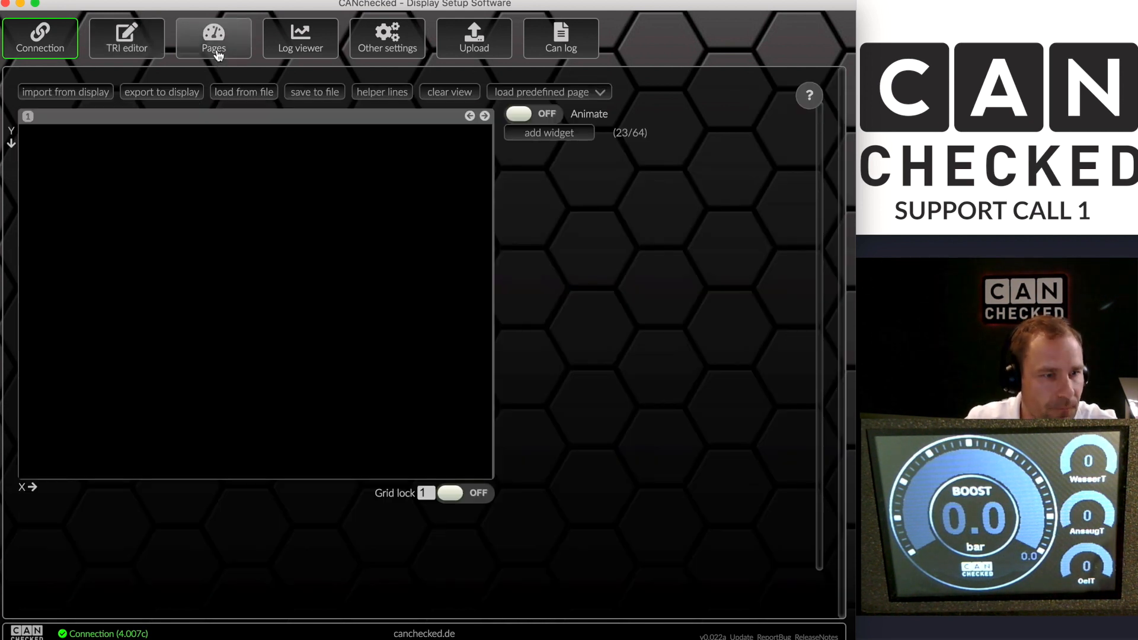
pyautogui.click(62, 95)
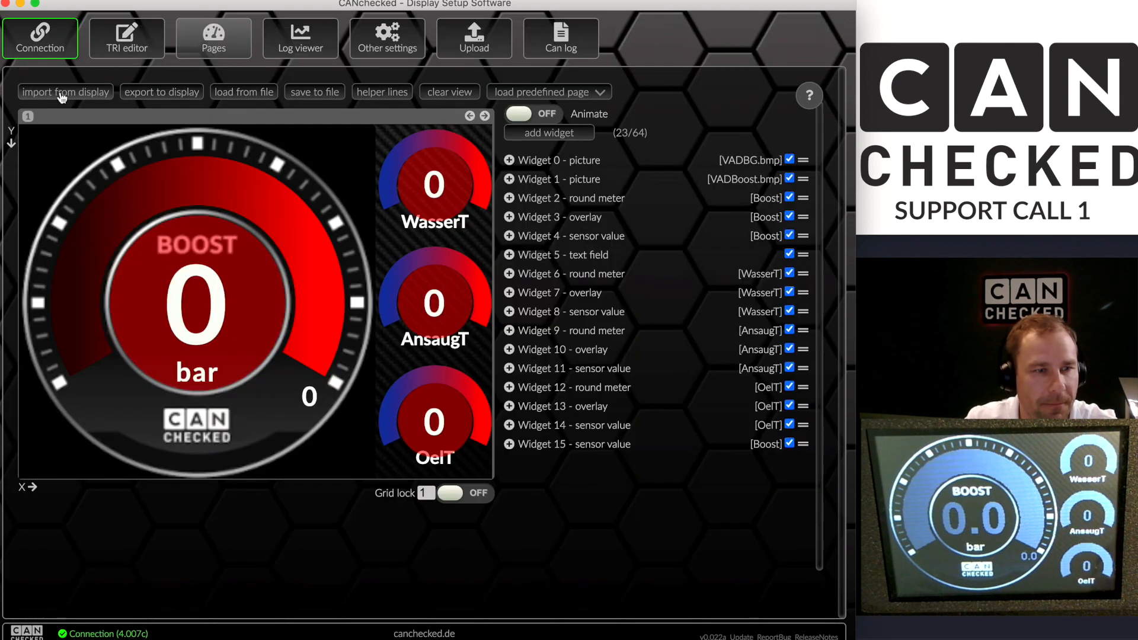
pyautogui.click(521, 115)
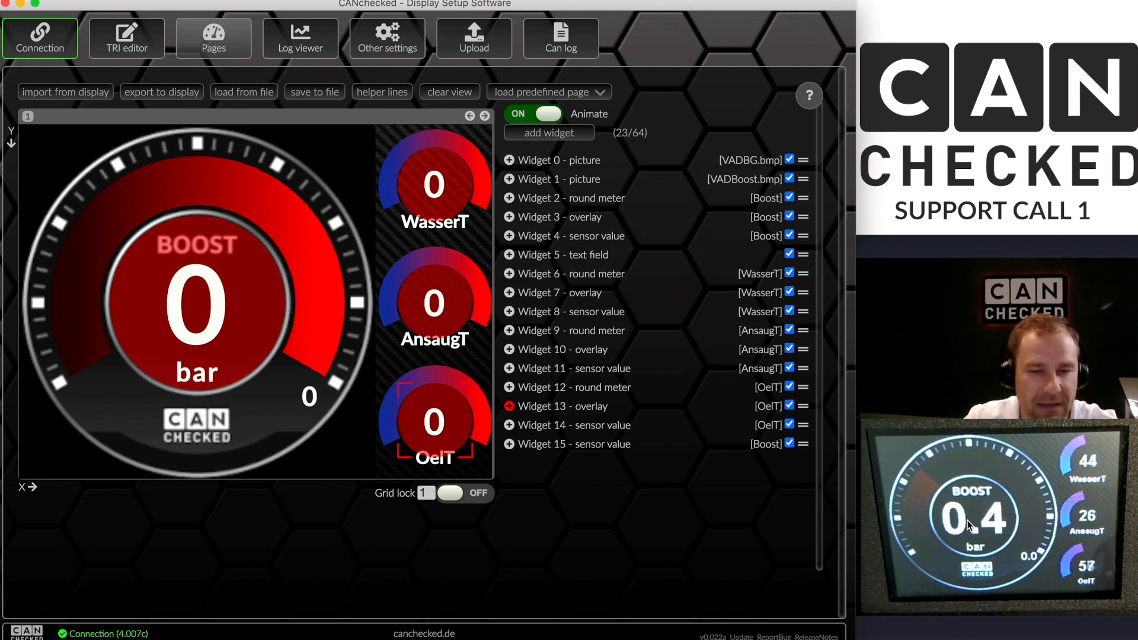
# Set the Boost round meter's min value and max value to 0 and export the pages to the display
pyautogui.click(292, 233)
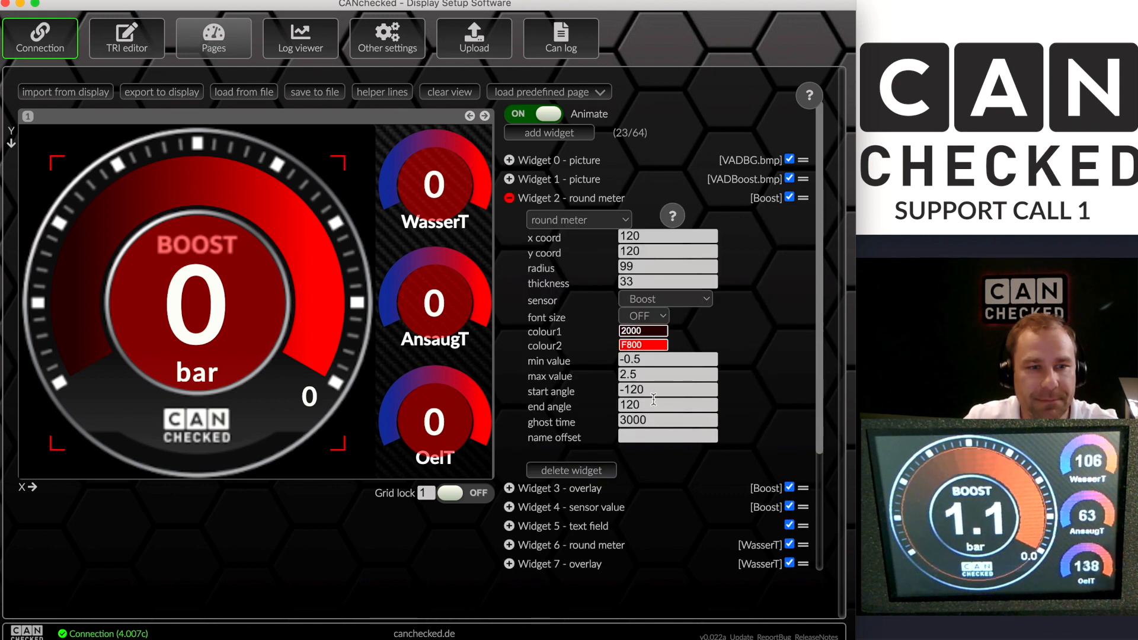
pyautogui.doubleClick(642, 360)
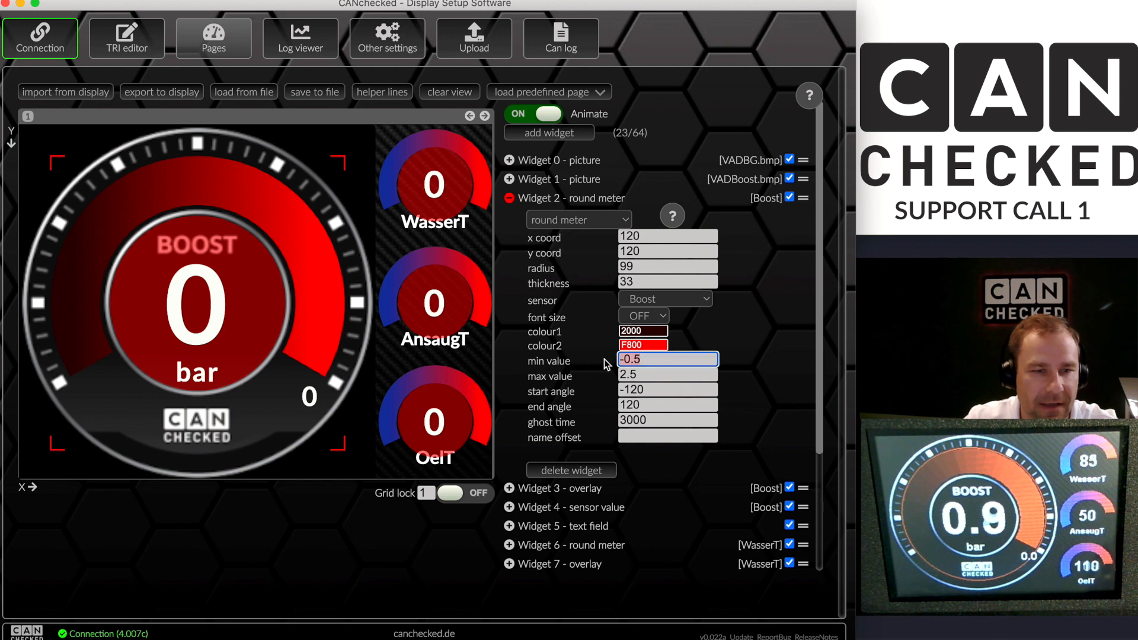
pyautogui.write('0')
pyautogui.press('Tab')
pyautogui.write('0')
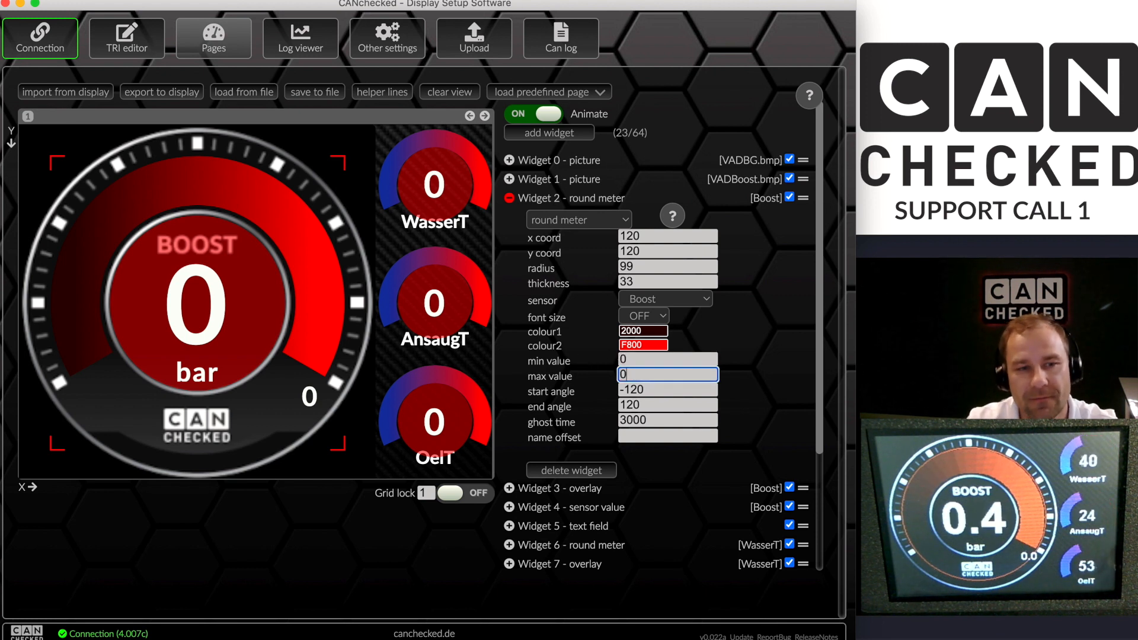
pyautogui.click(172, 92)
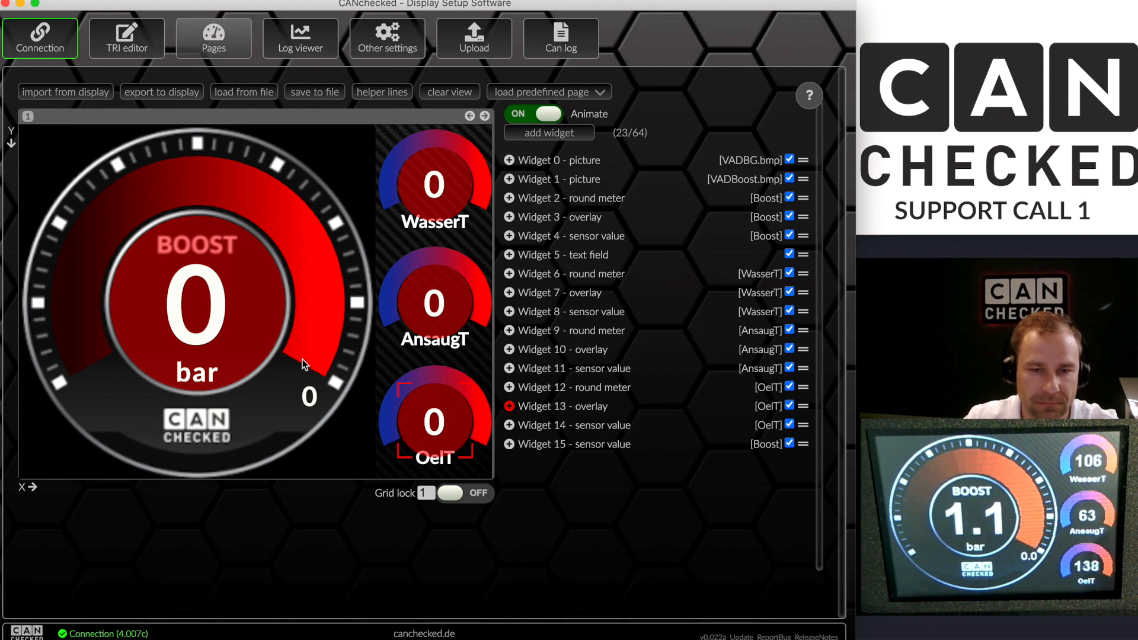
# Set the Boost sensor's maximum to 2 in the TRI editor, apply it, and export the pages to the display
pyautogui.click(134, 48)
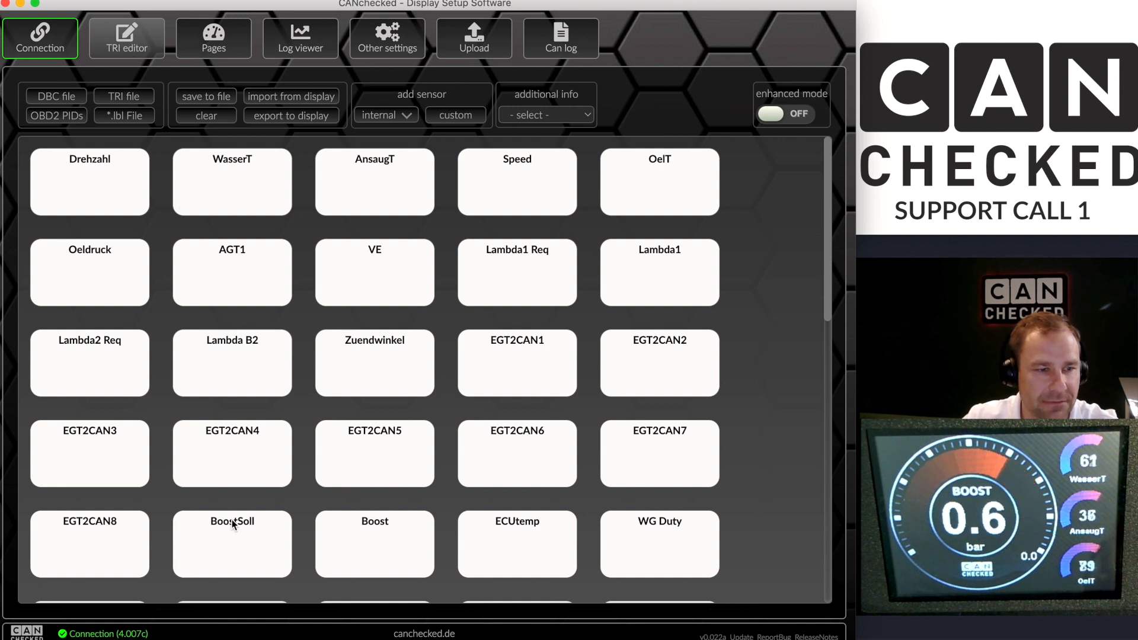
pyautogui.click(353, 537)
pyautogui.doubleClick(186, 288)
pyautogui.write('2')
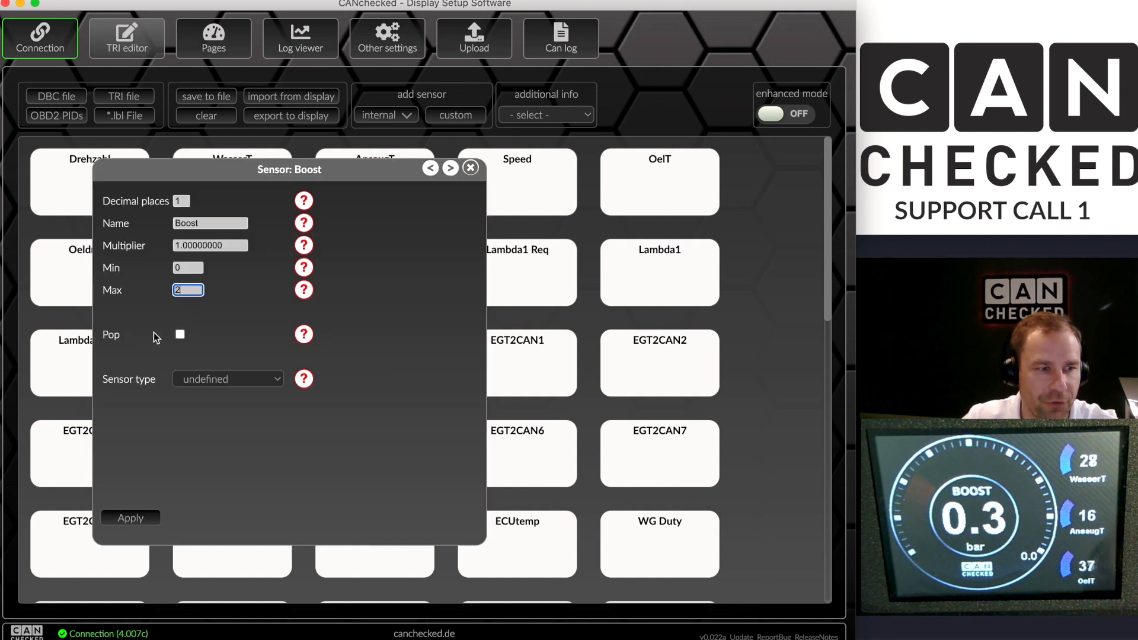
pyautogui.click(128, 519)
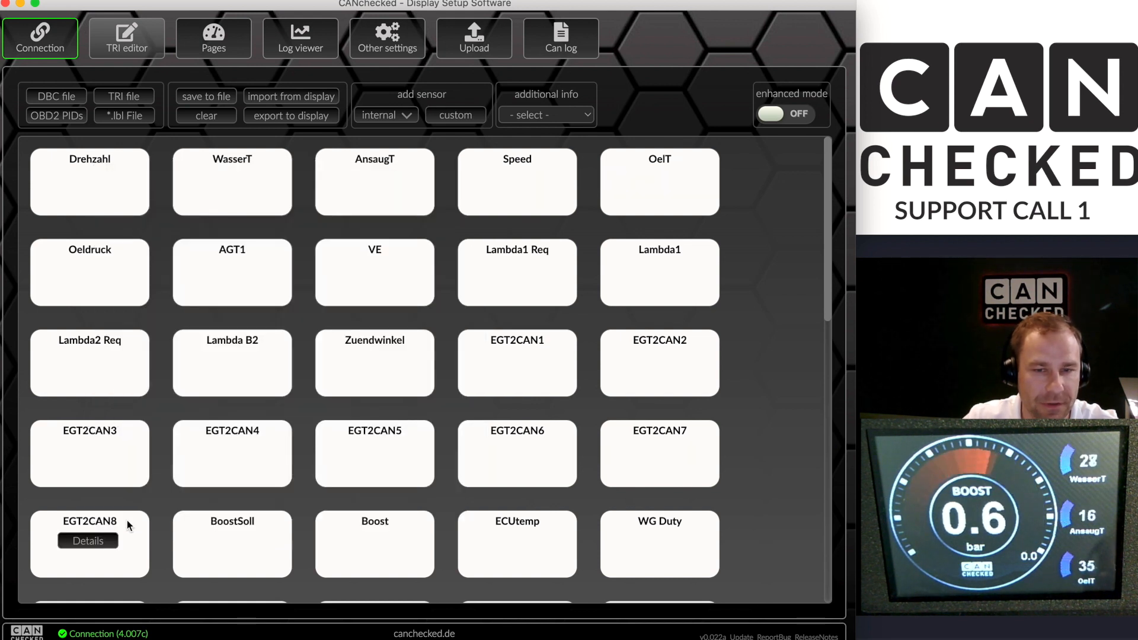
pyautogui.click(207, 40)
pyautogui.click(163, 94)
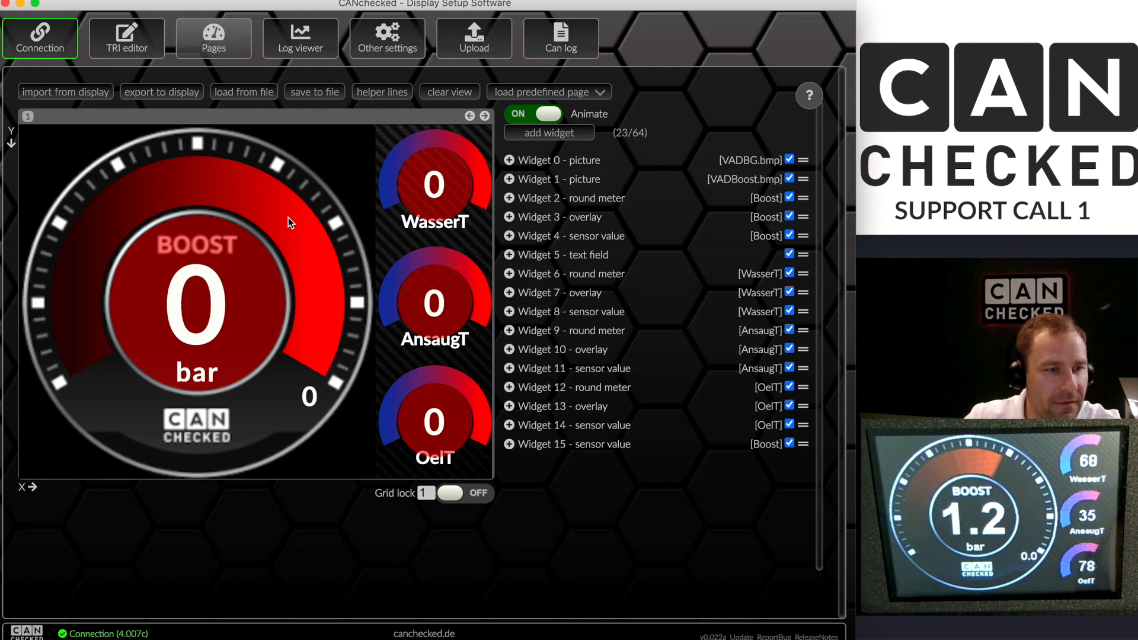
# Set the Boost round meter's min value to -0.5 and max value to 2
pyautogui.click(265, 216)
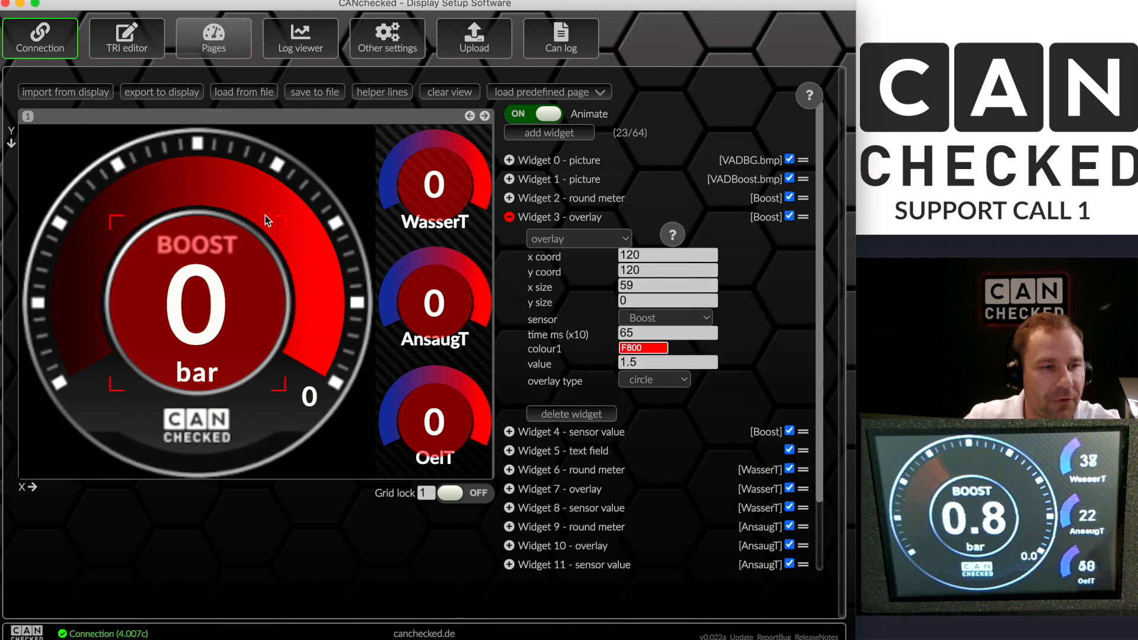
pyautogui.click(254, 195)
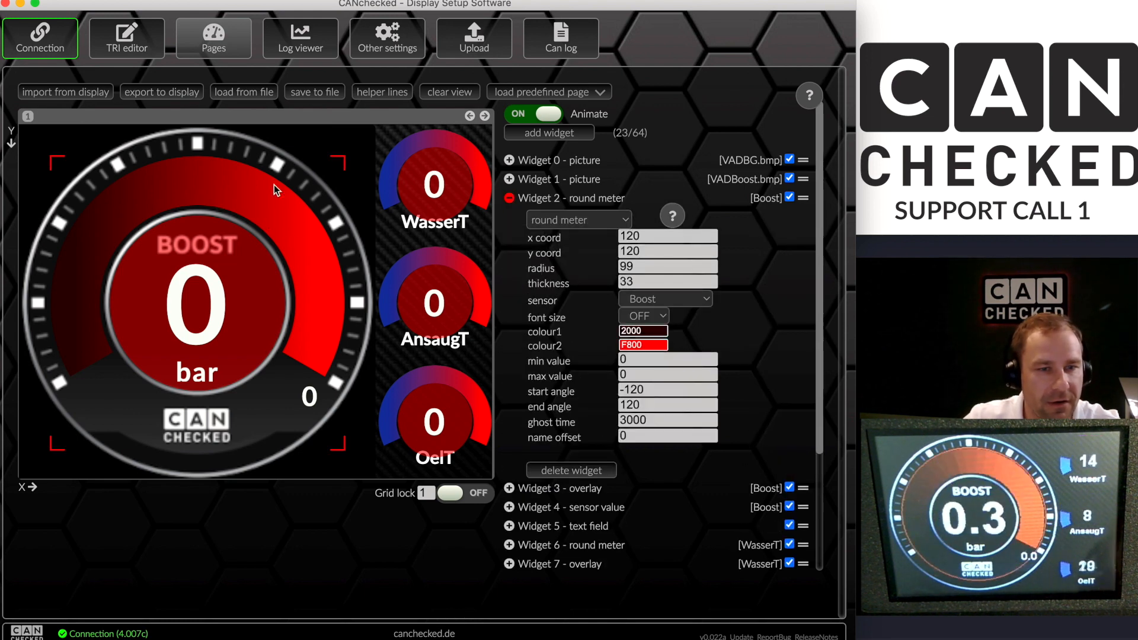
pyautogui.click(639, 360)
pyautogui.write('-0.5')
pyautogui.press('Tab')
pyautogui.write('2')
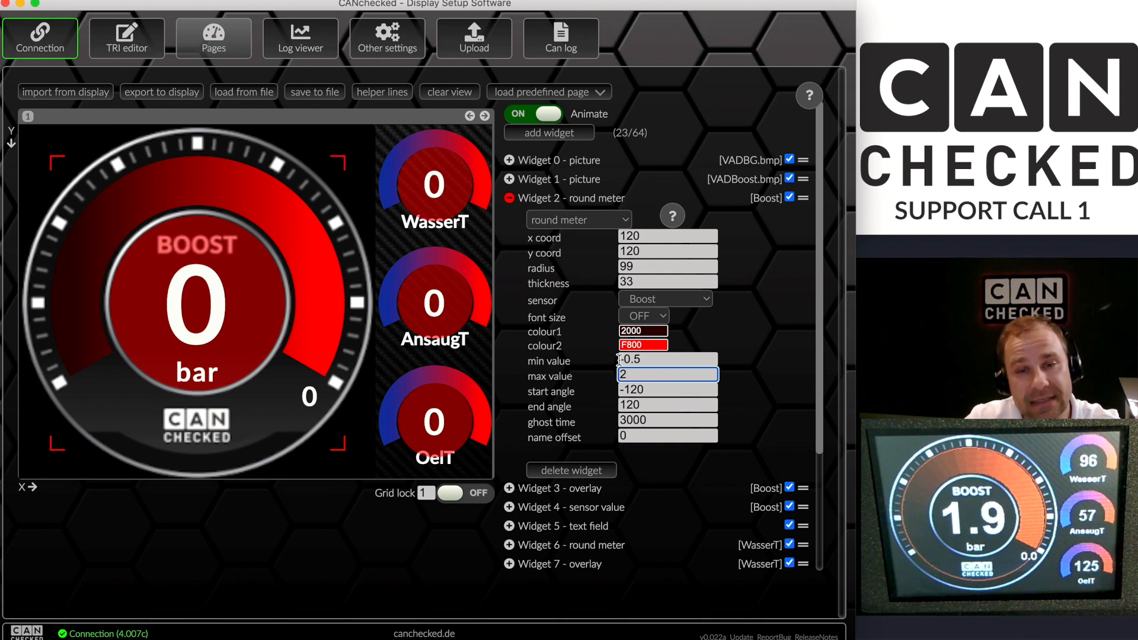
# Review the Boost sensor's limits in the TRI editor alongside the Boost round meter's settings, and collapse the meter's details
pyautogui.click(124, 37)
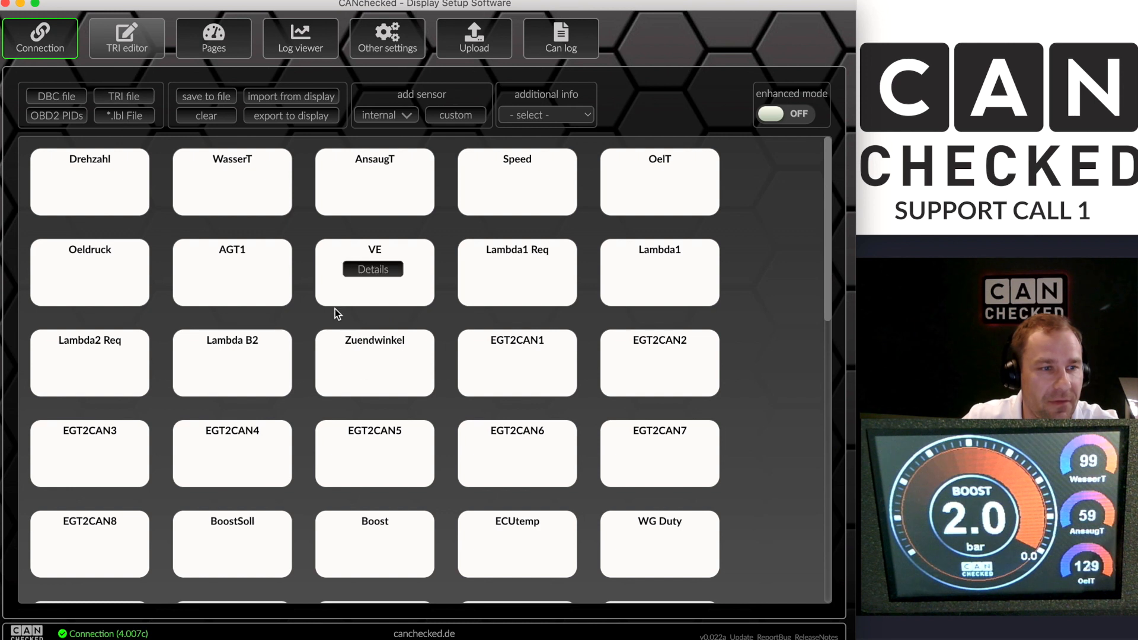
pyautogui.click(353, 546)
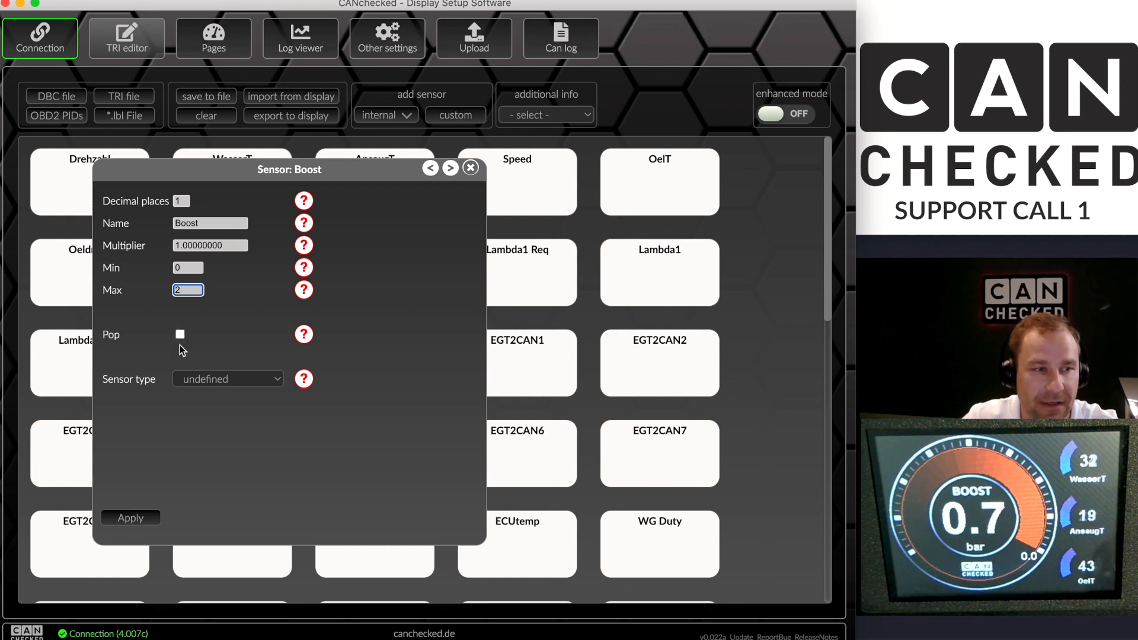
pyautogui.click(471, 168)
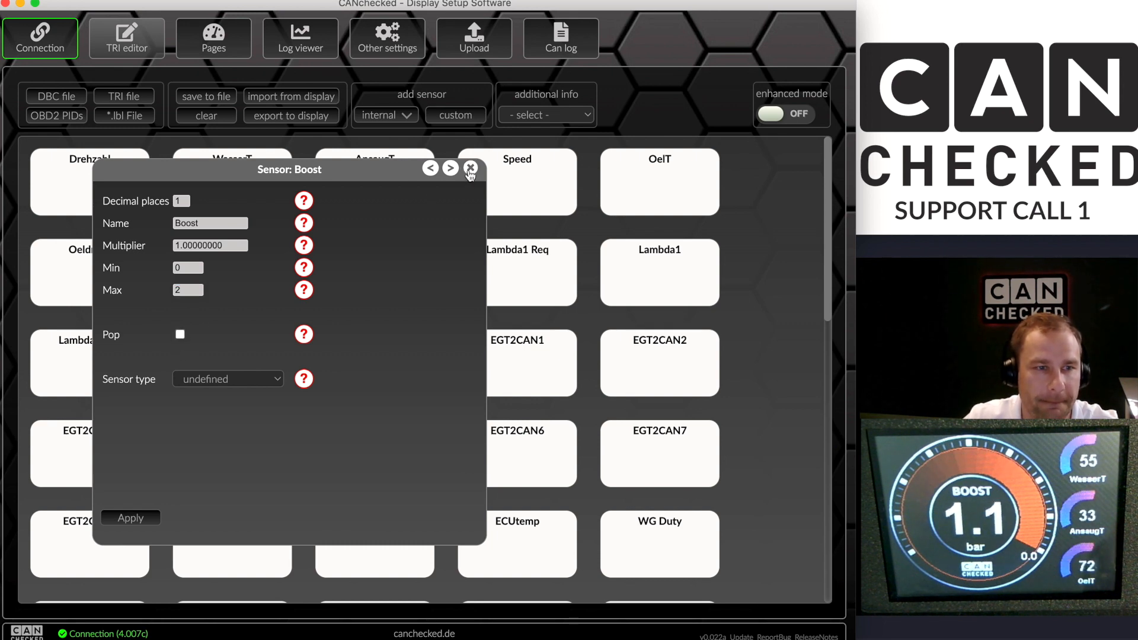
pyautogui.click(221, 48)
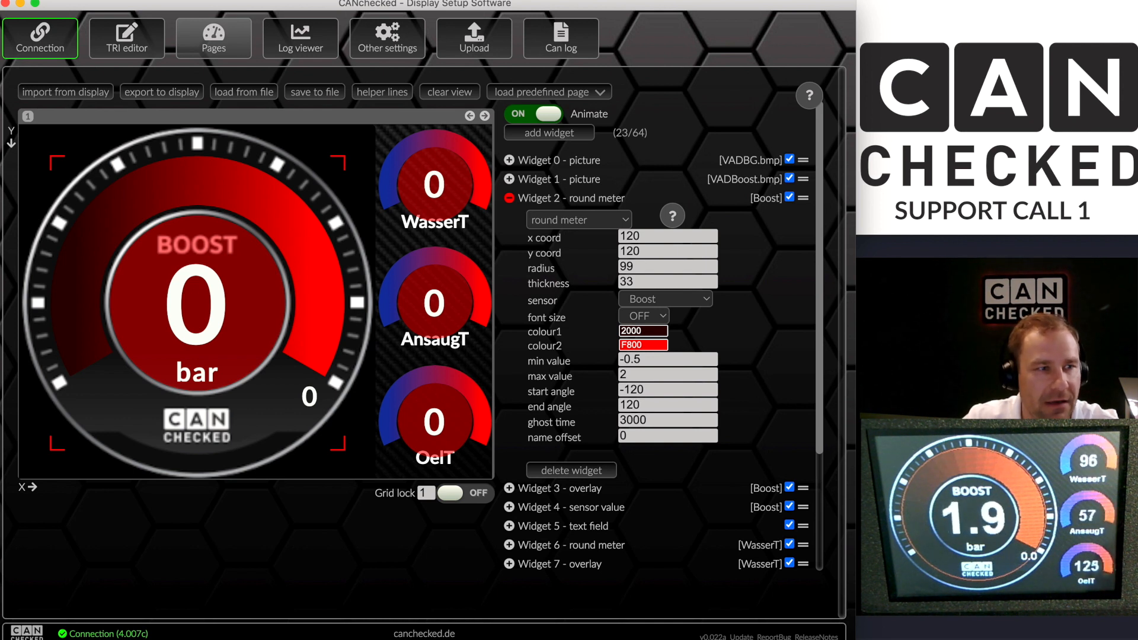
pyautogui.click(112, 38)
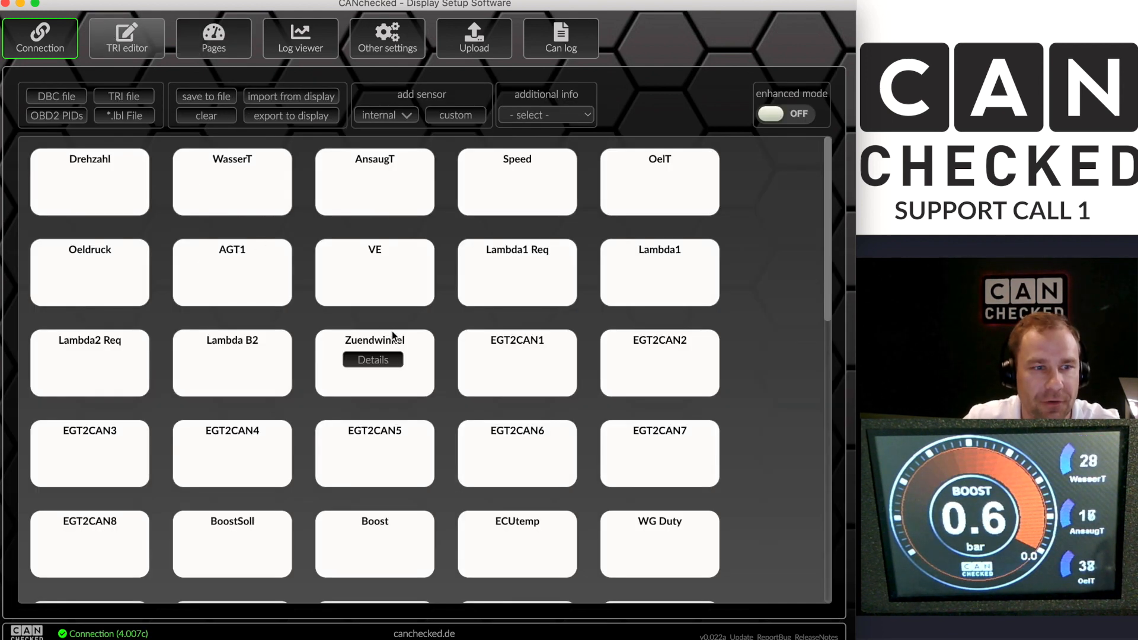
pyautogui.click(206, 52)
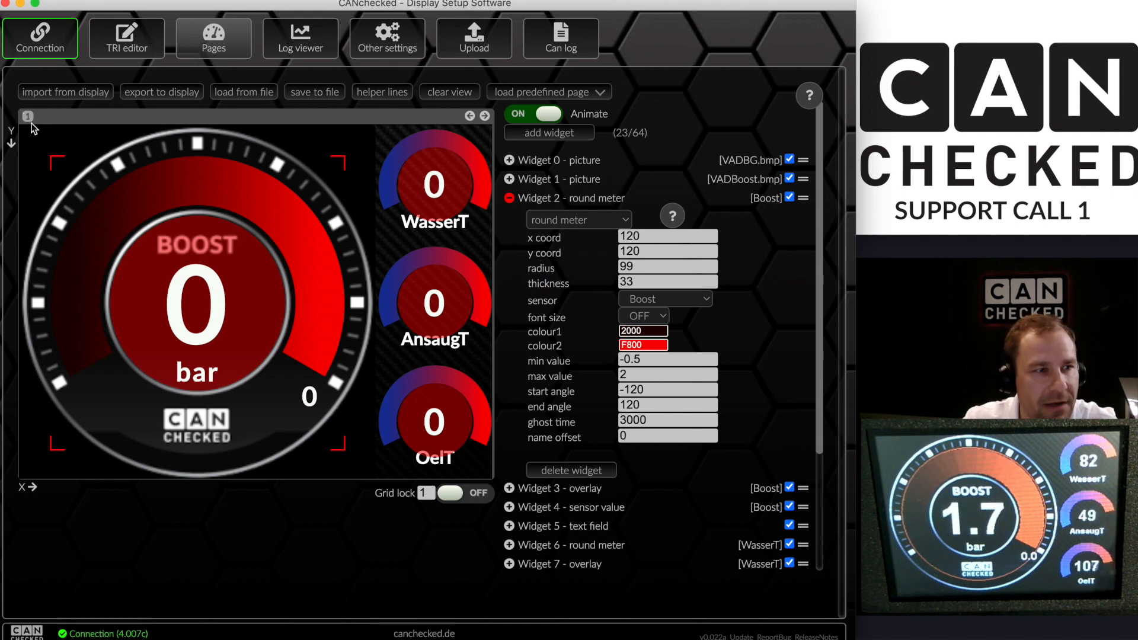
pyautogui.click(509, 199)
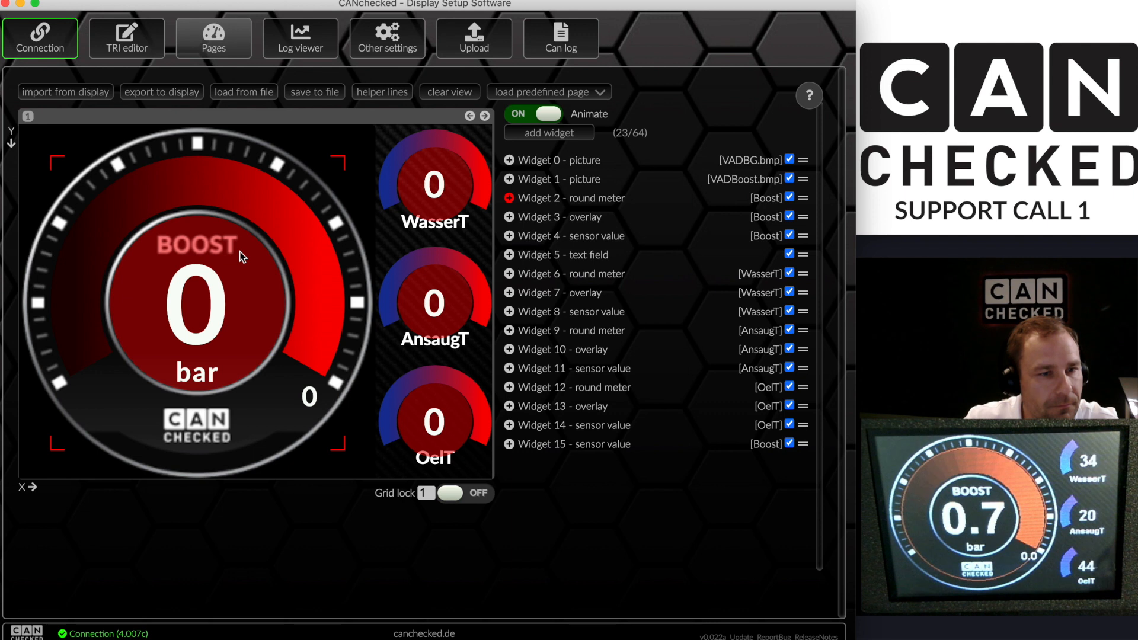
# Inspect the widgets of the WasserT gauge and assign the Oeldruck sensor to its overlay, Widget 7
pyautogui.click(436, 187)
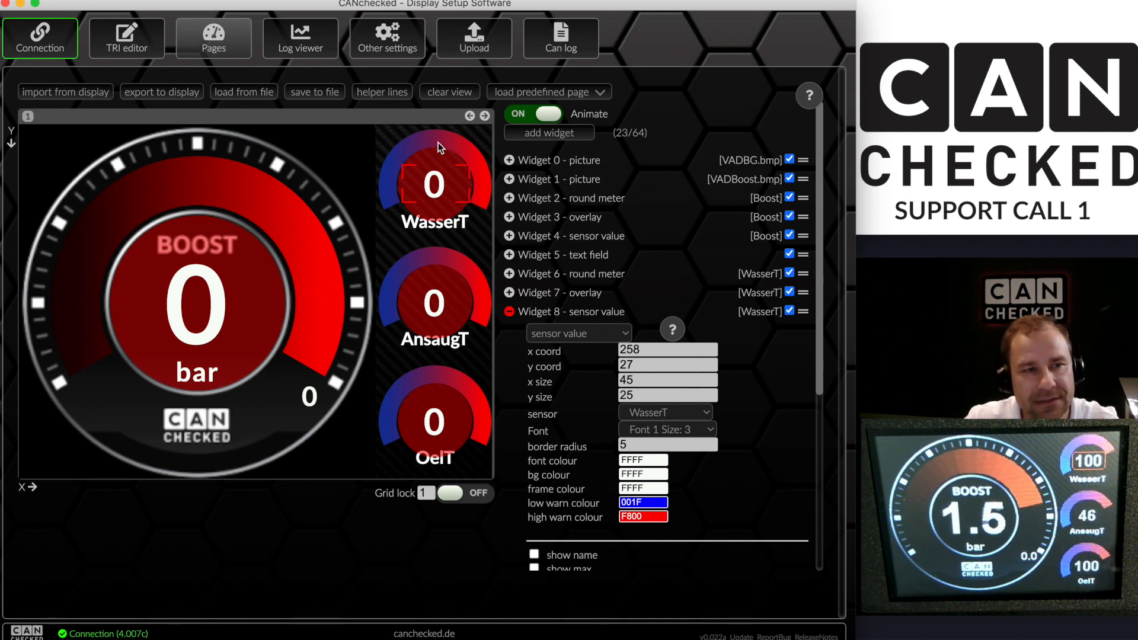
pyautogui.click(439, 162)
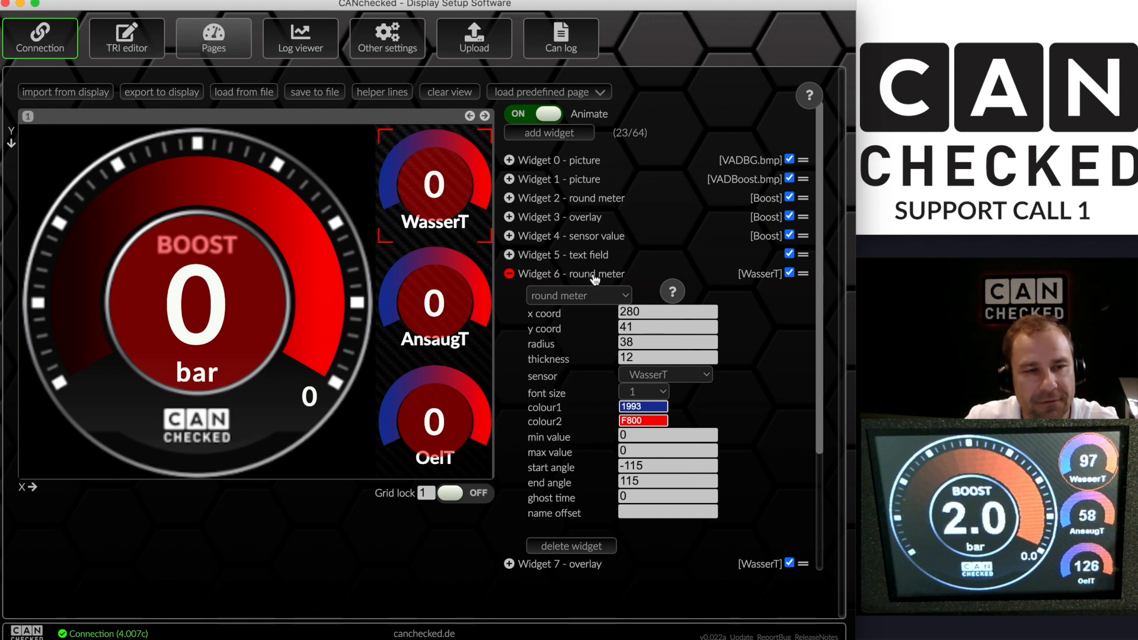
pyautogui.click(437, 188)
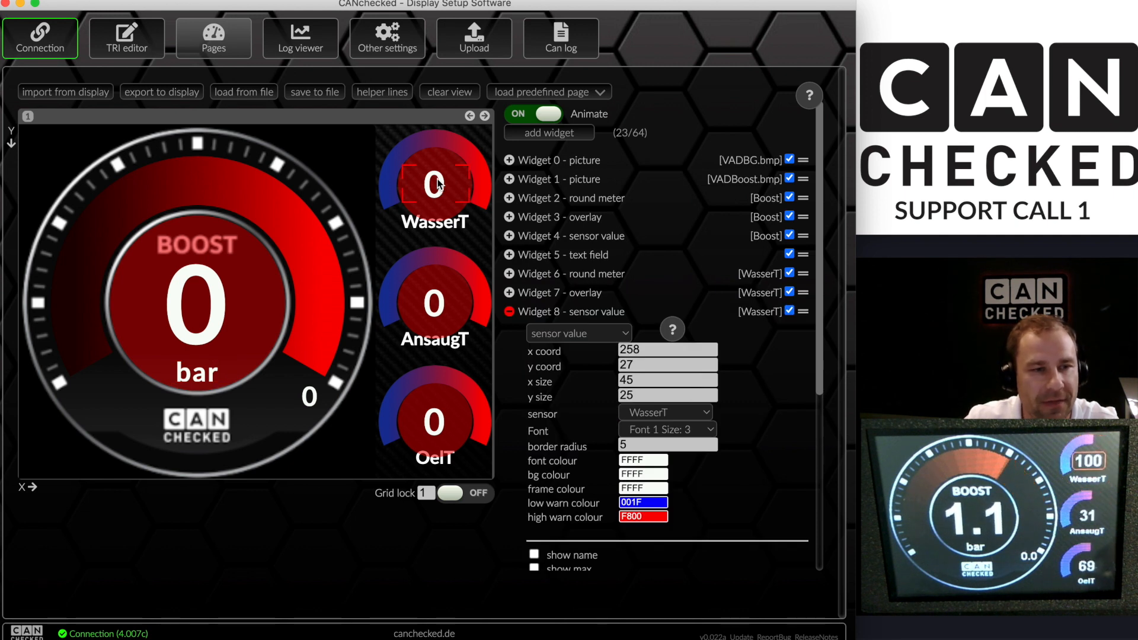
pyautogui.click(435, 165)
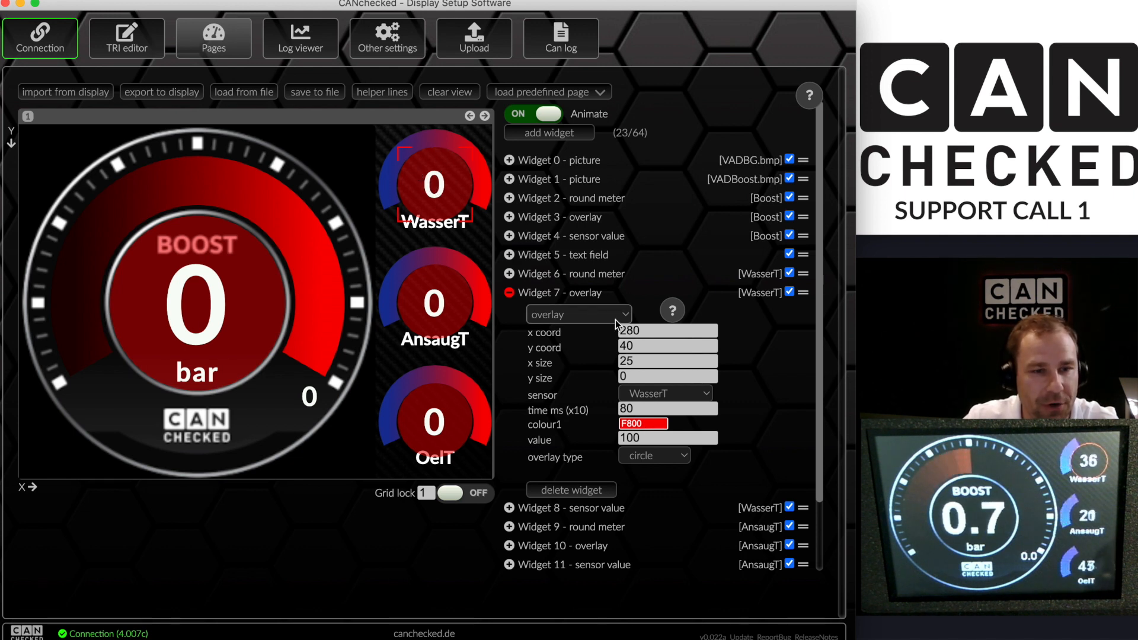
pyautogui.click(667, 394)
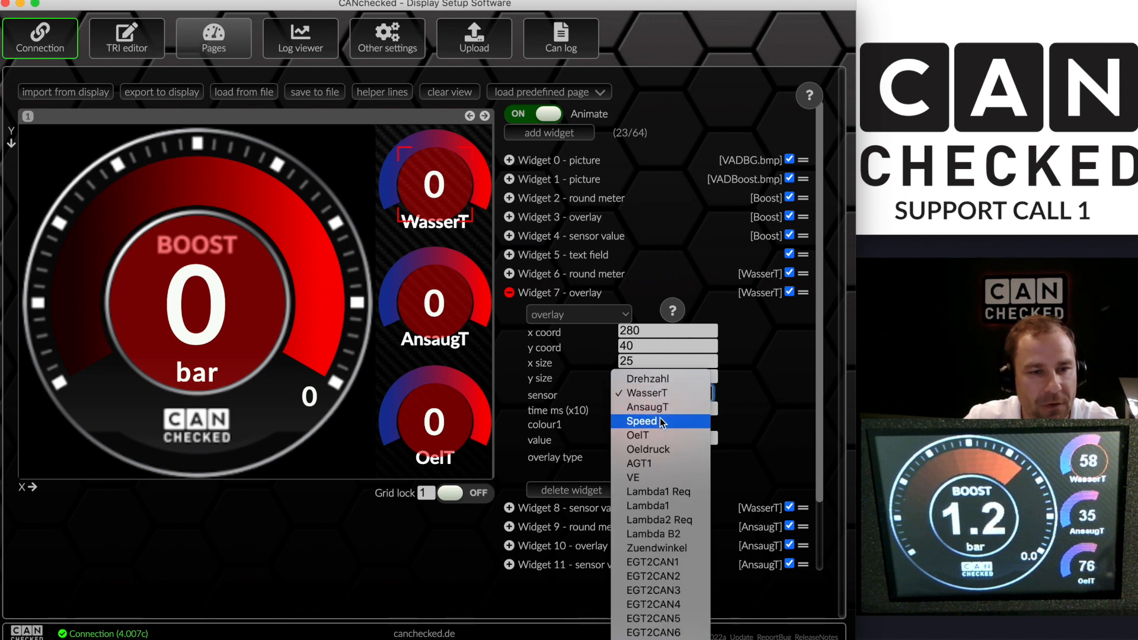
pyautogui.click(648, 450)
# Assign the Oeldruck sensor to the WasserT gauge's sensor value, Widget 8, and its round meter, Widget 6
pyautogui.click(444, 199)
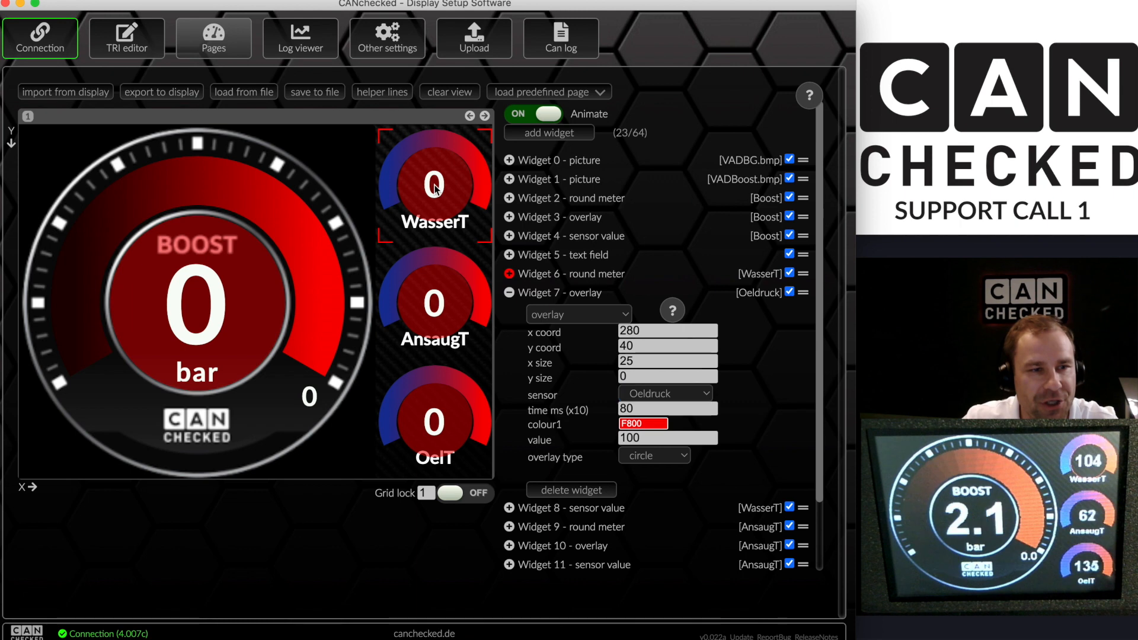
pyautogui.click(662, 415)
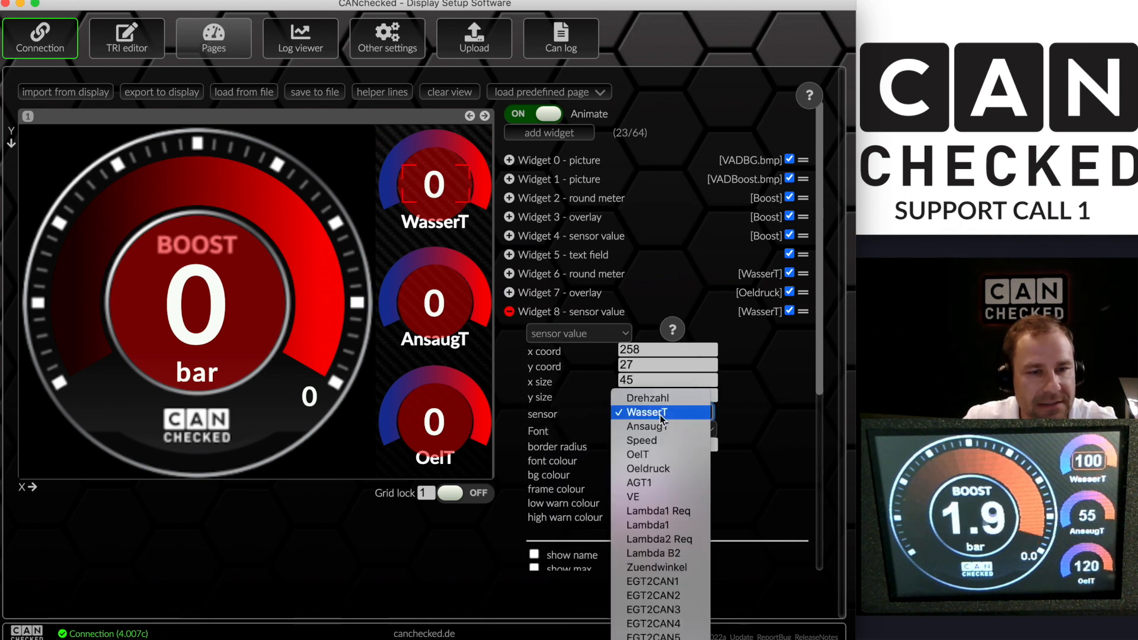
pyautogui.click(648, 468)
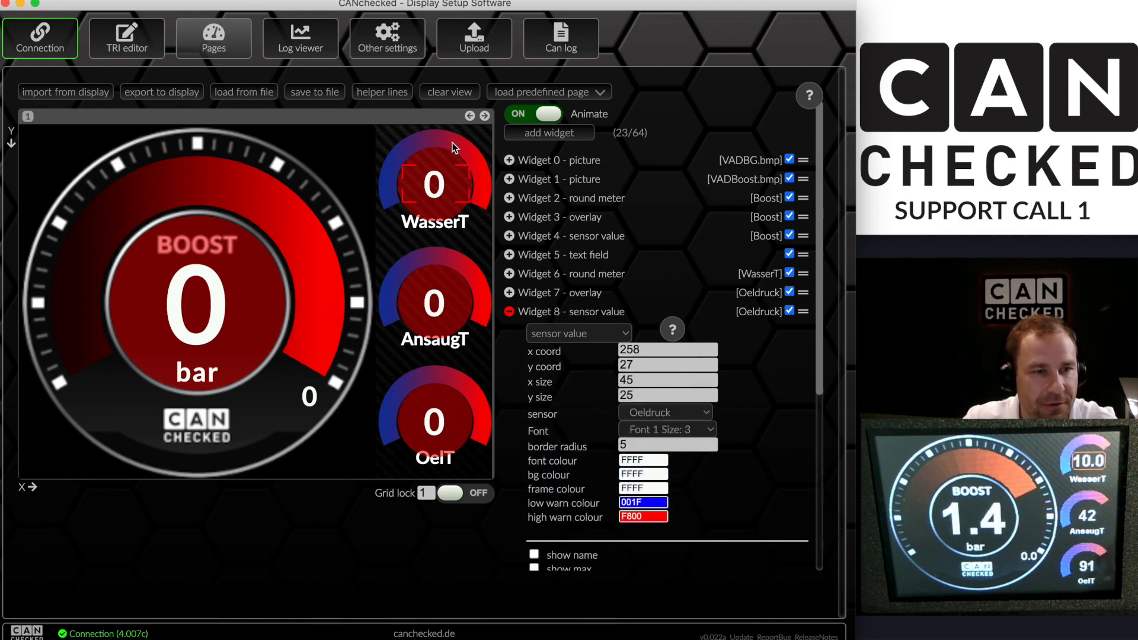
pyautogui.click(484, 180)
pyautogui.click(673, 377)
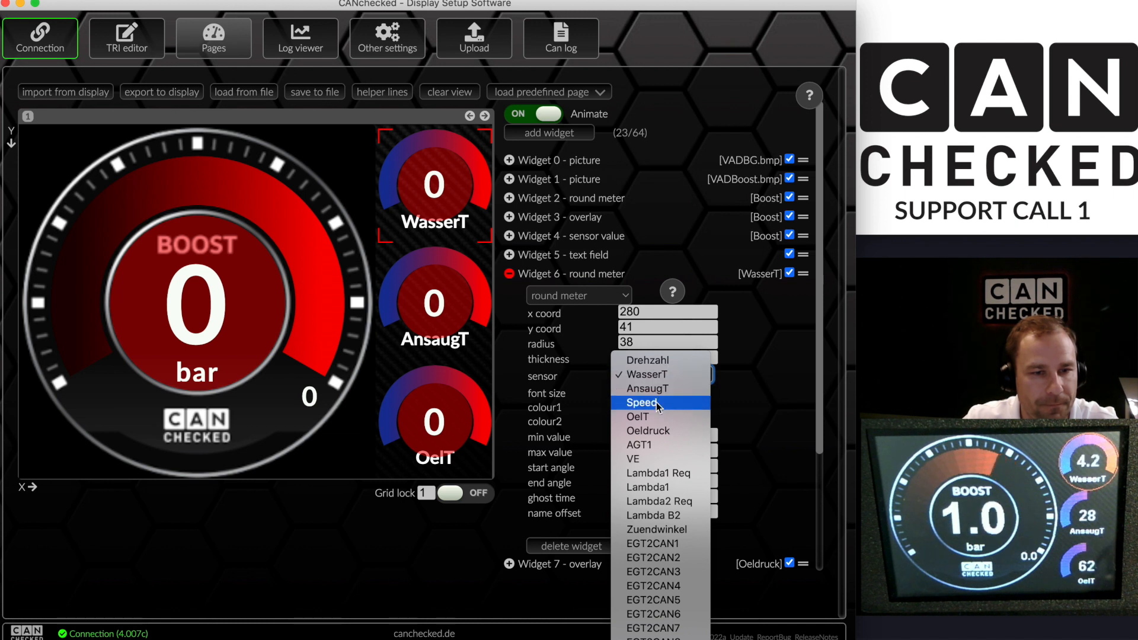
pyautogui.click(652, 431)
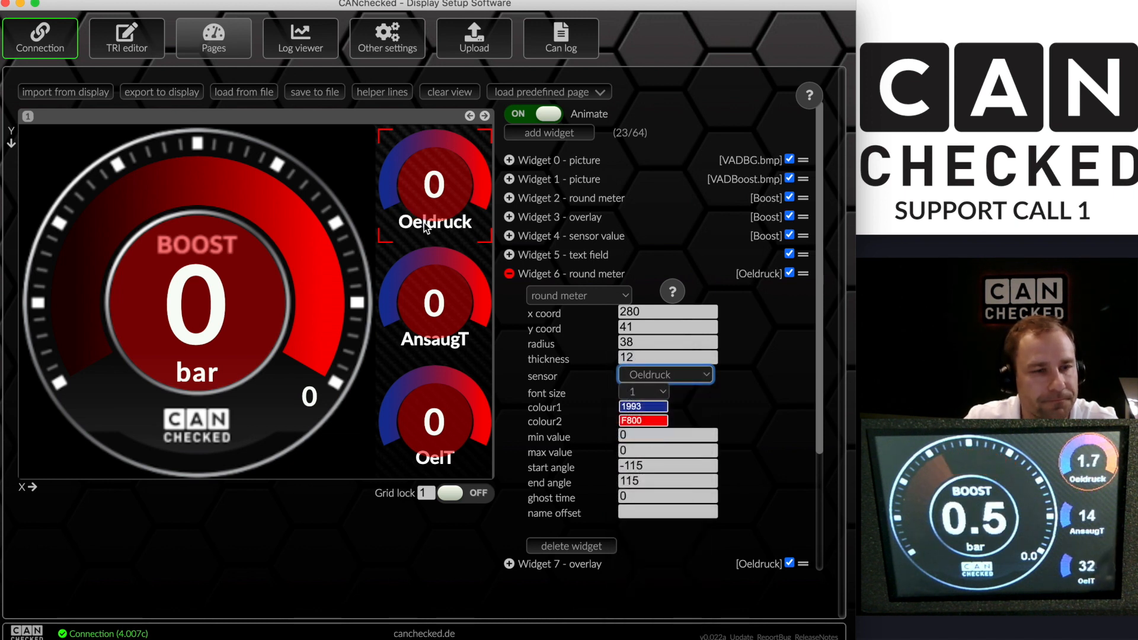
# Reopen the Oeldruck round meter, Widget 6, keep its min value at 0 and set its max value to 10
pyautogui.click(510, 275)
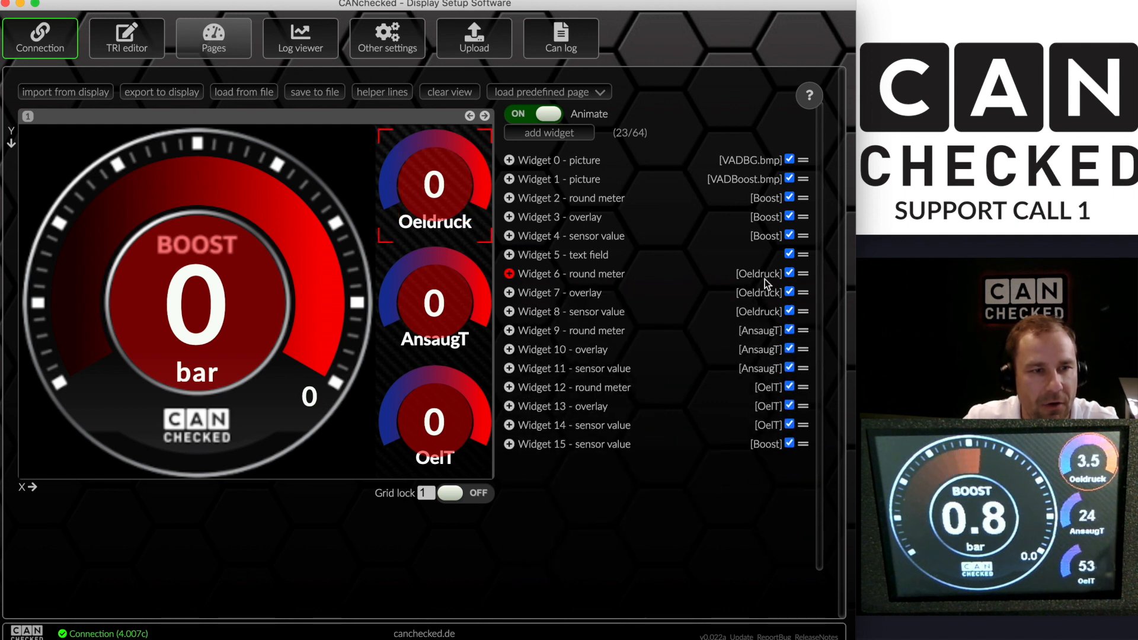
pyautogui.click(470, 158)
pyautogui.click(481, 161)
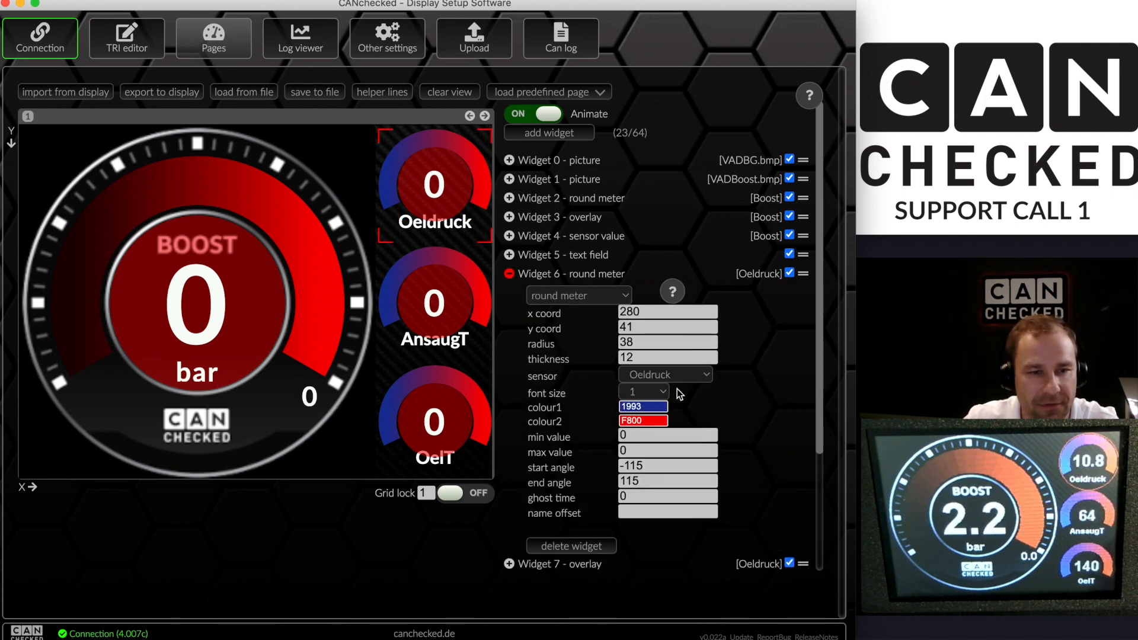
pyautogui.moveTo(638, 436); pyautogui.dragTo(614, 439)
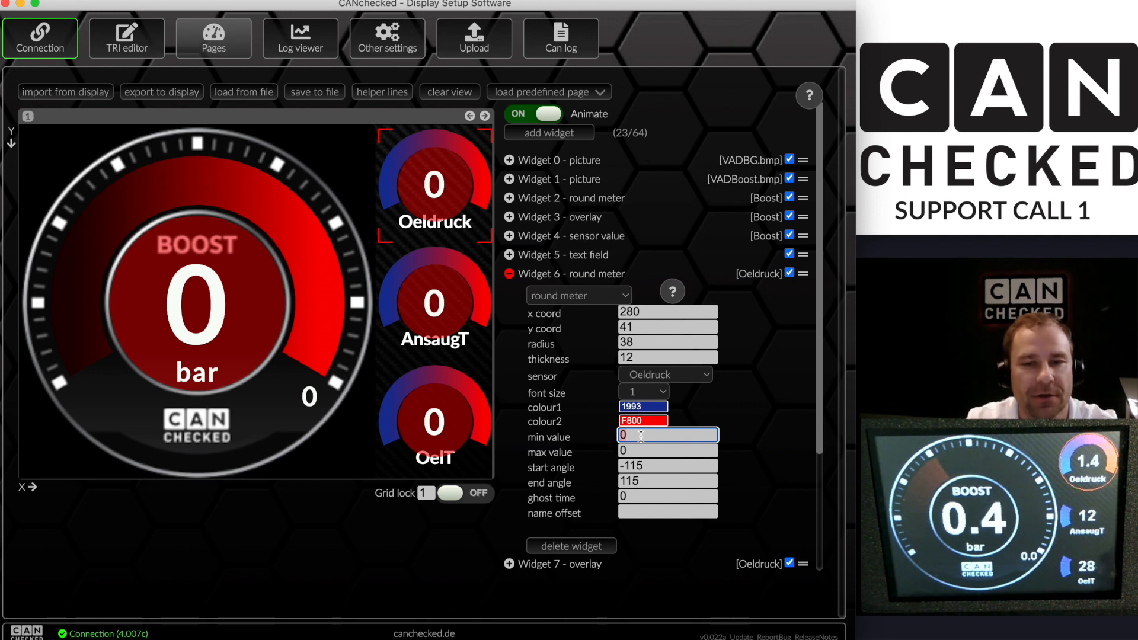
pyautogui.press('Tab')
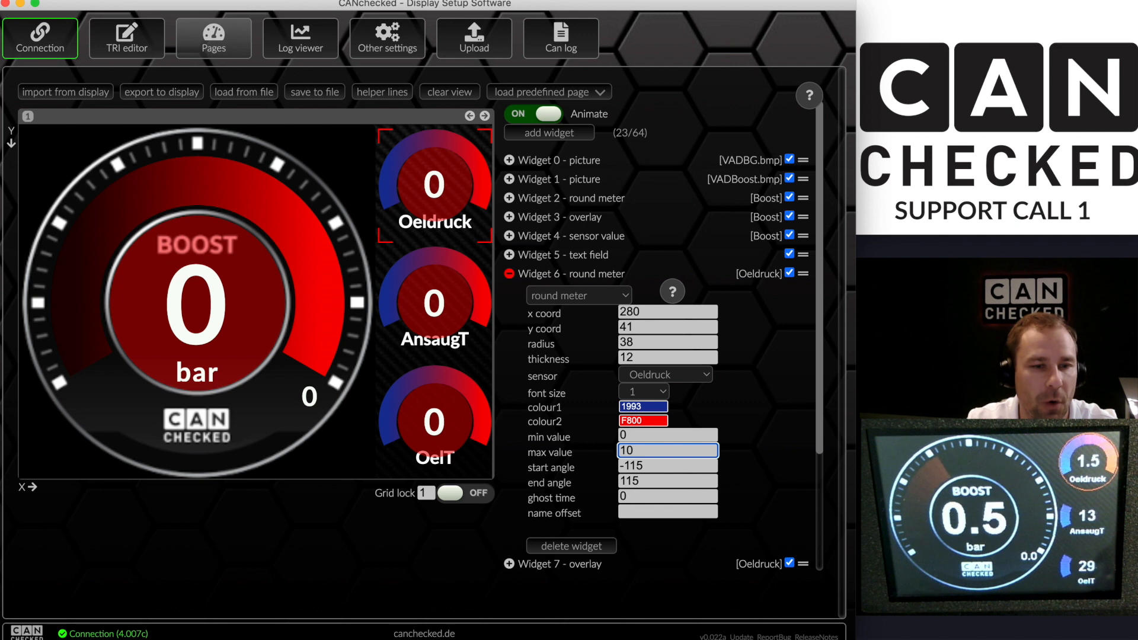
pyautogui.write('5')
pyautogui.press('BackSpace')
pyautogui.write('10')
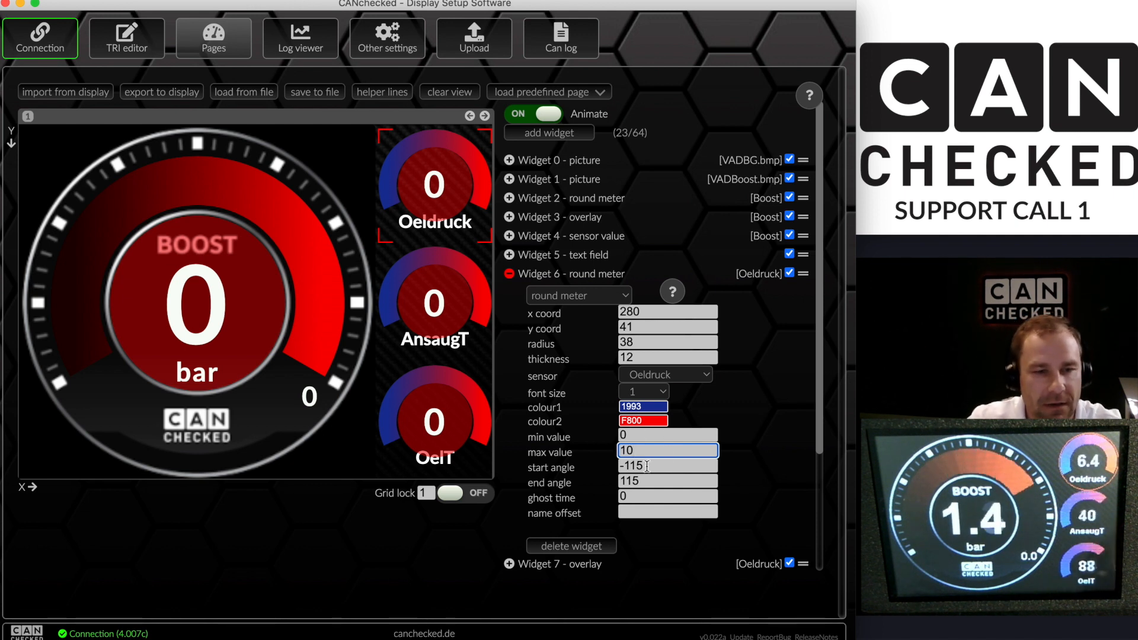
# Set the Oeldruck round meter's colour1 to green 4CC3 and its colour2 to blue 001F
pyautogui.click(635, 407)
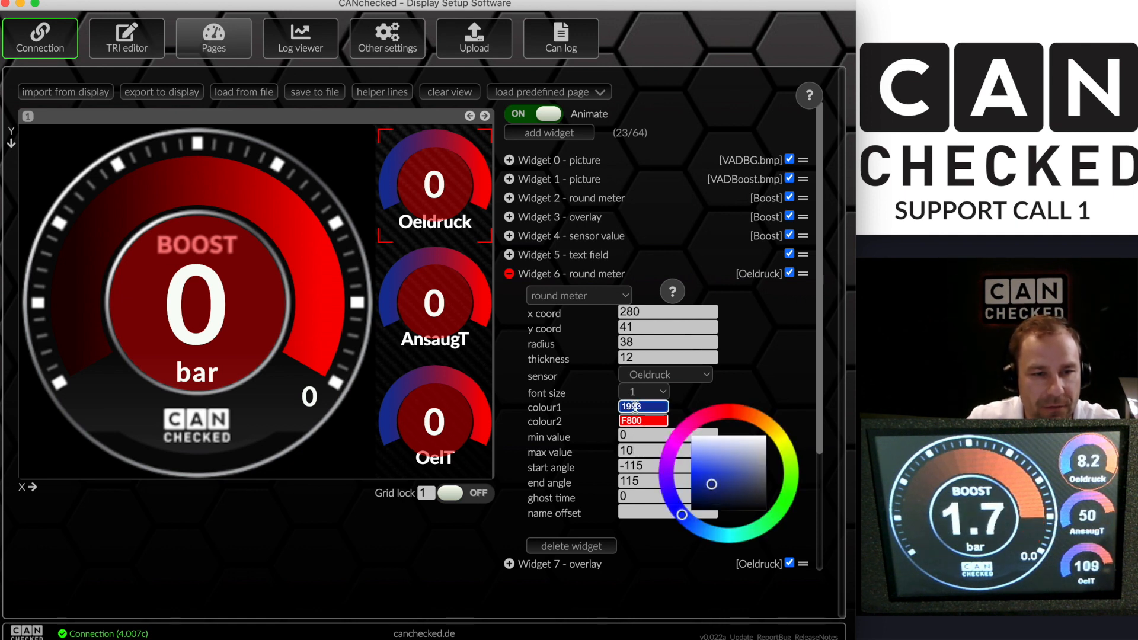
pyautogui.click(788, 479)
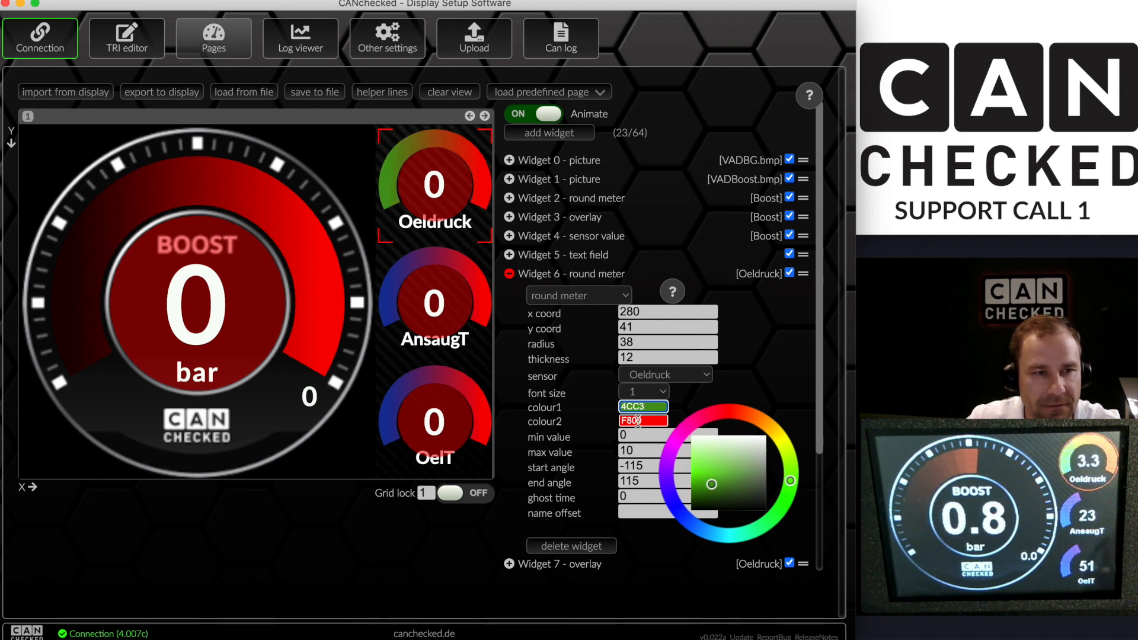
pyautogui.click(638, 421)
pyautogui.click(675, 518)
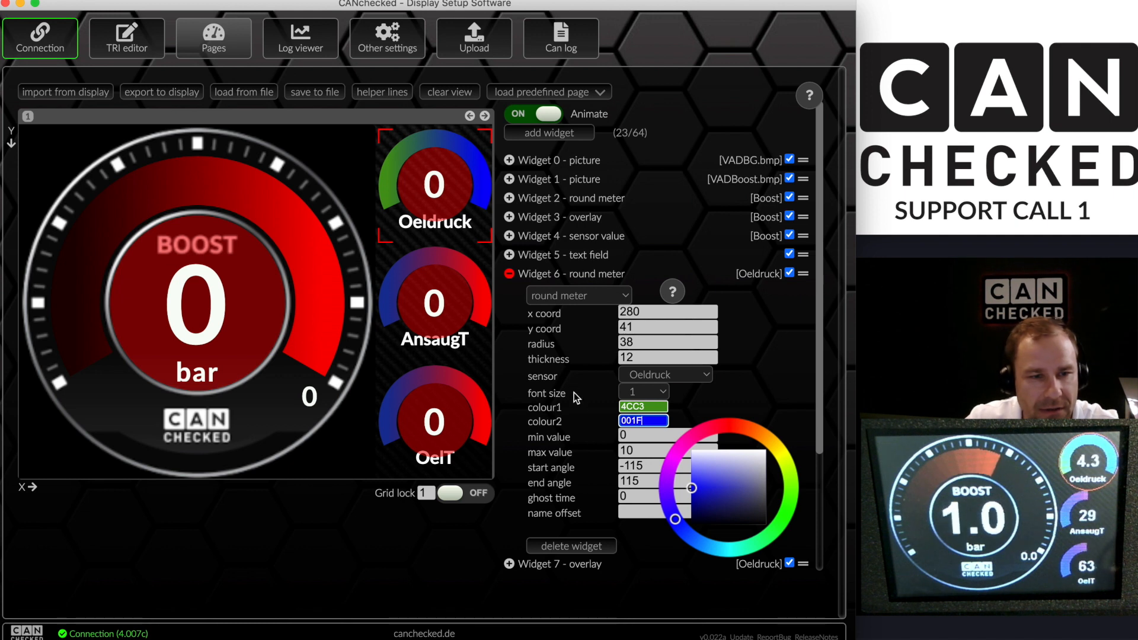
pyautogui.press('Tab')
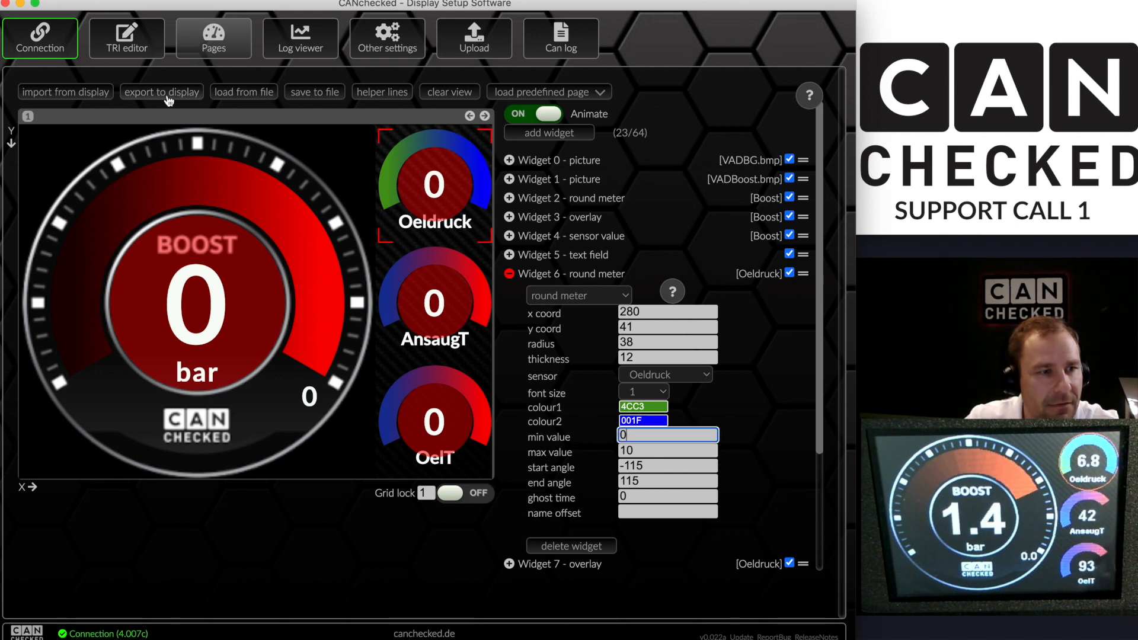
# Examine the Oeldruck overlay and the AnsaugT gauge's sensor value and overlay, including the overlay's trigger value and blink time
pyautogui.click(439, 166)
pyautogui.click(441, 161)
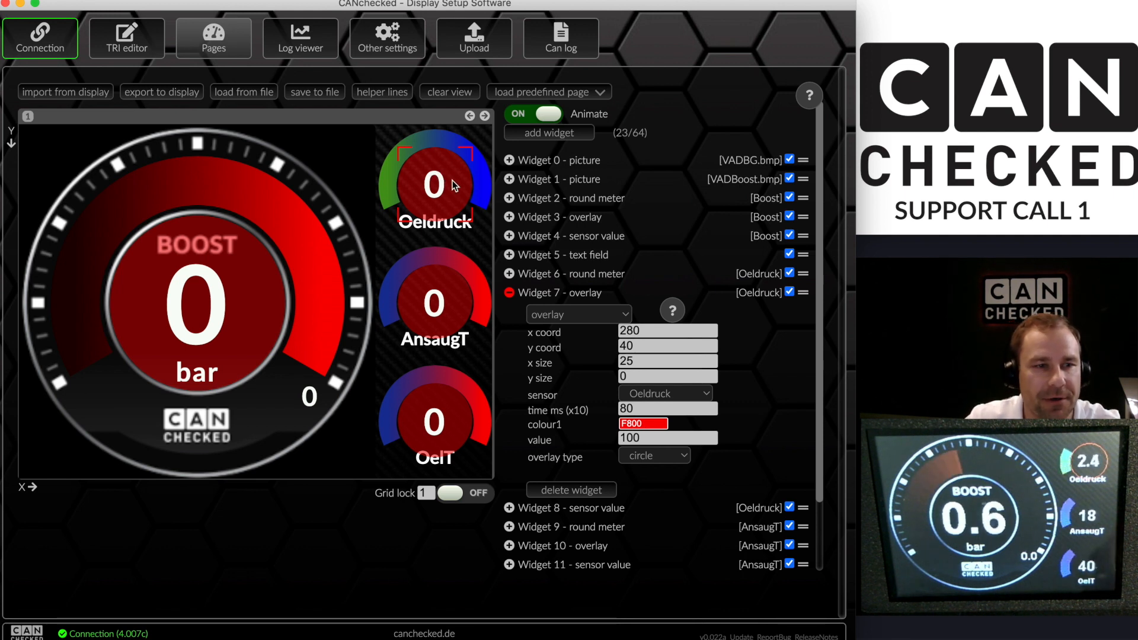
pyautogui.click(465, 302)
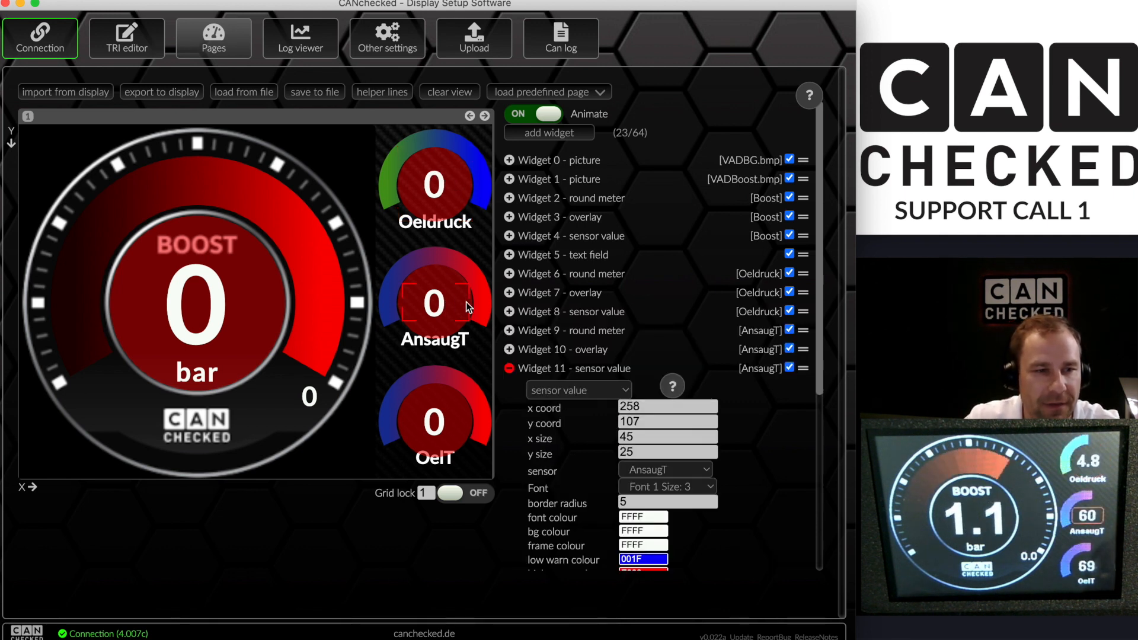
pyautogui.click(438, 281)
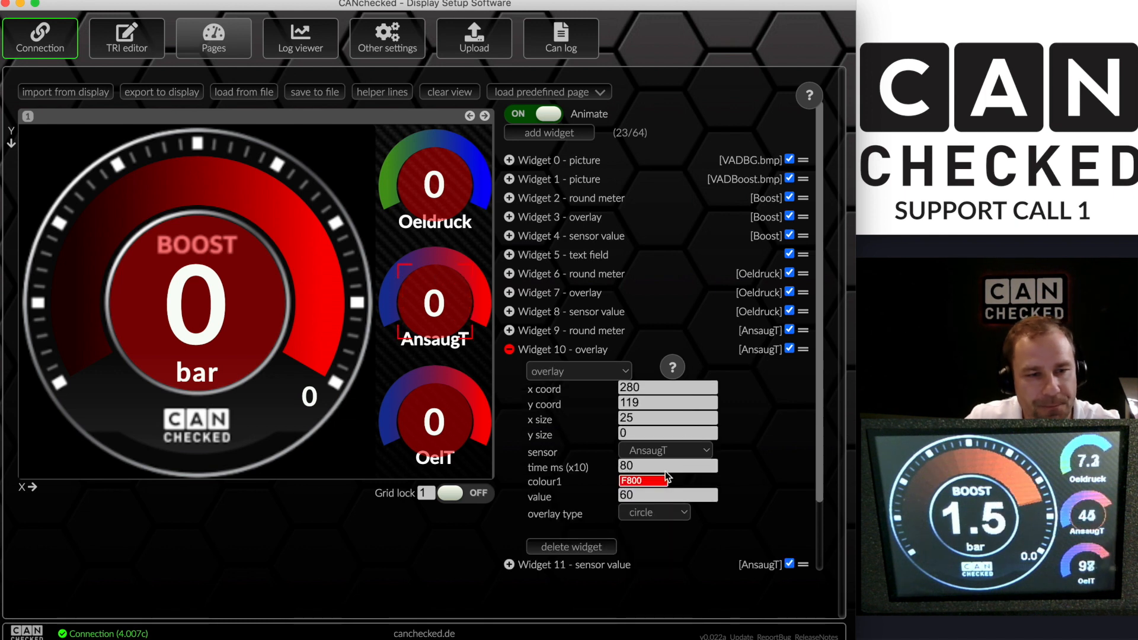
pyautogui.doubleClick(639, 497)
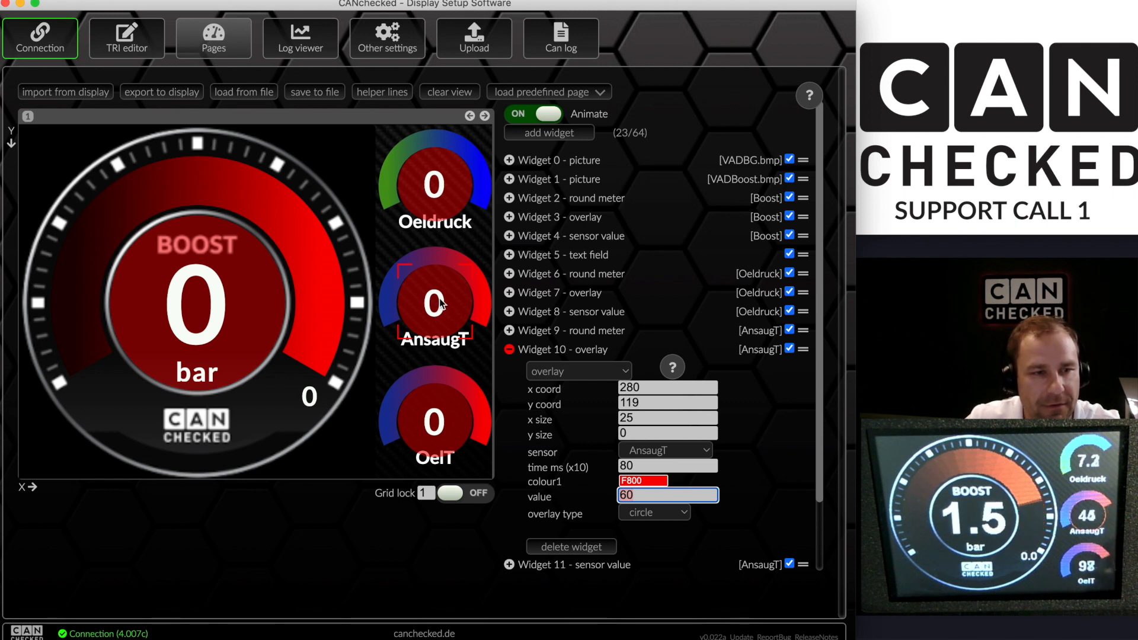
pyautogui.doubleClick(623, 466)
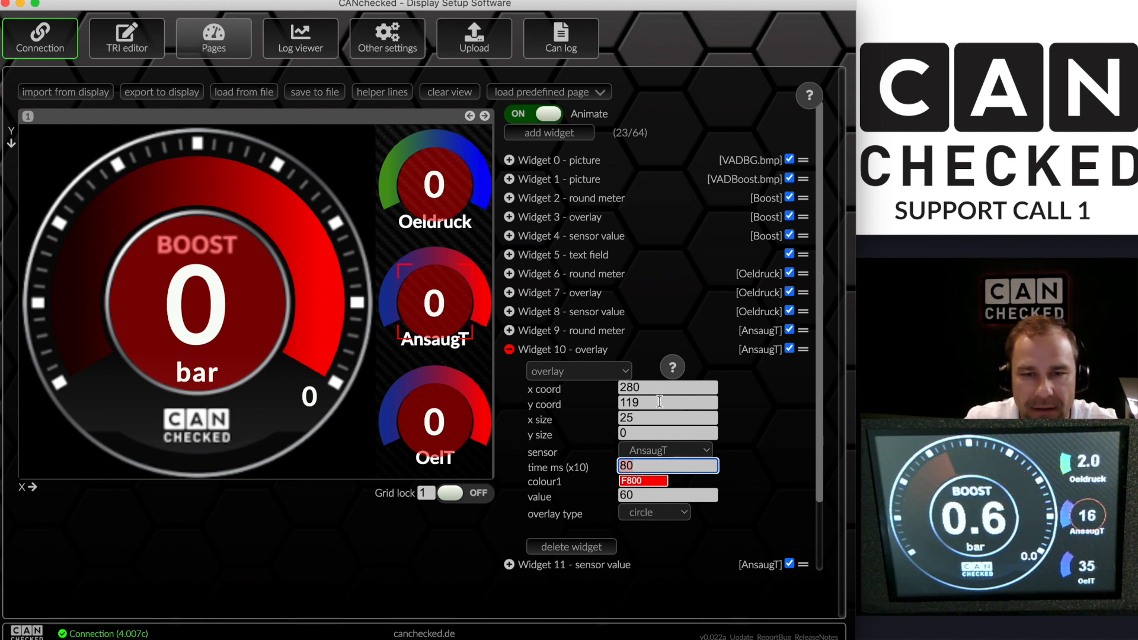
# Change the AnsaugT overlay, Widget 10, to a rectangle with y size 25 and move it over the gauge's number at 267, 107
pyautogui.click(654, 517)
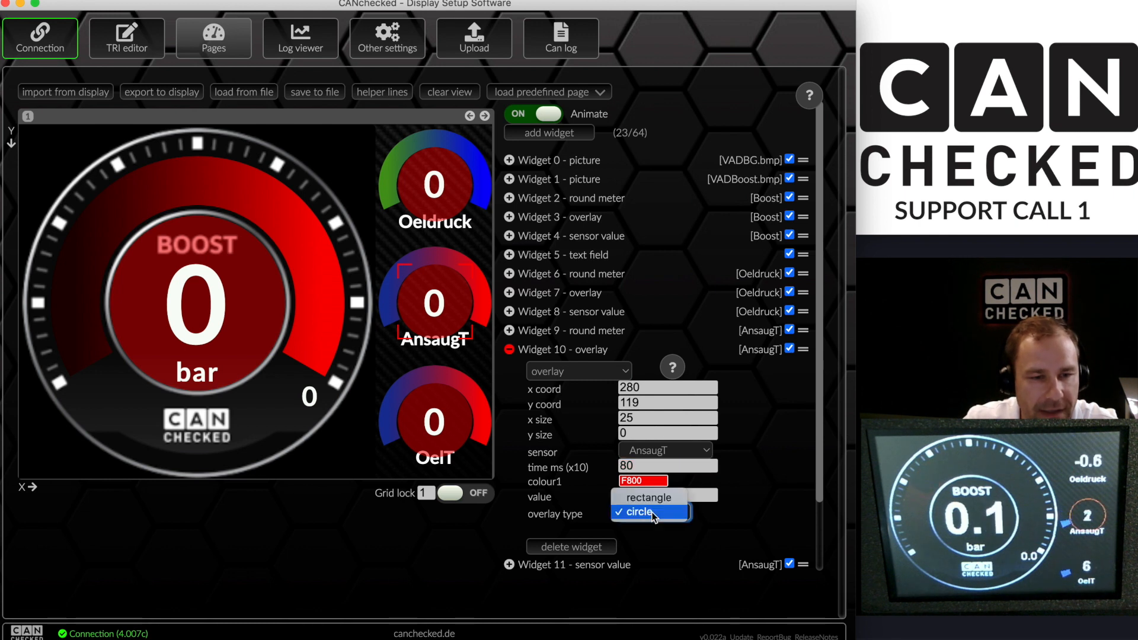
pyautogui.click(654, 501)
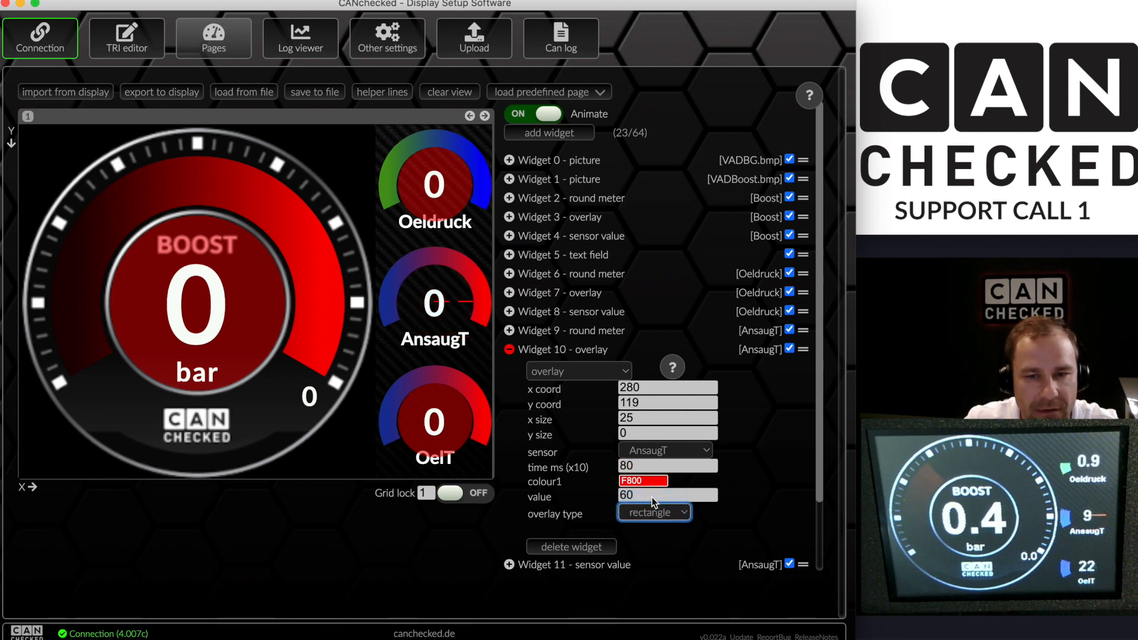
pyautogui.click(641, 431)
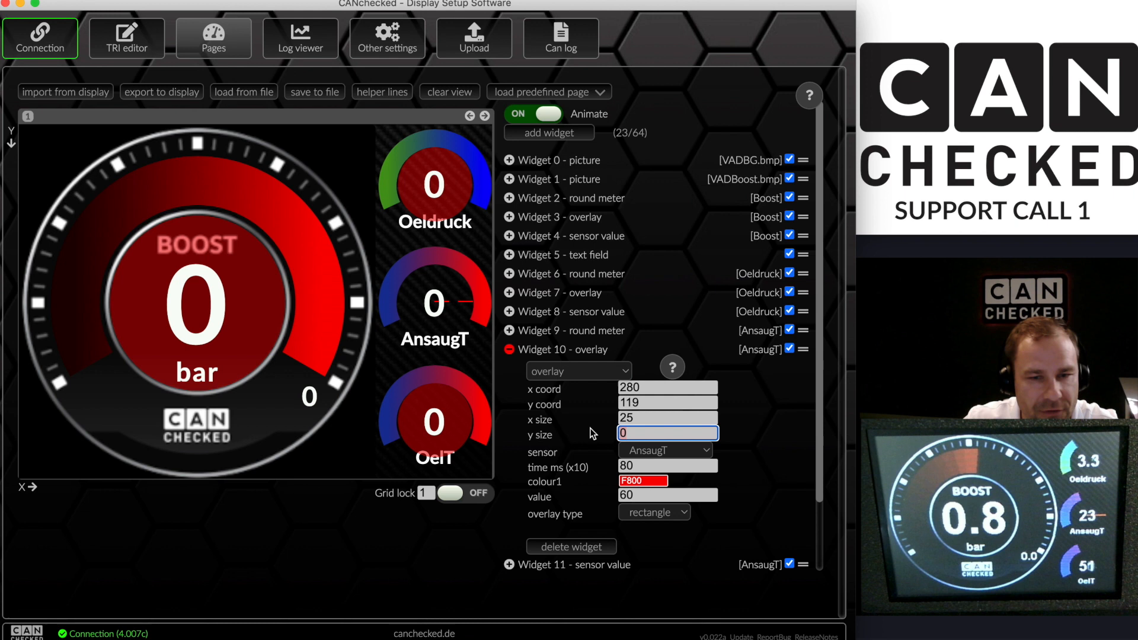
pyautogui.write('25')
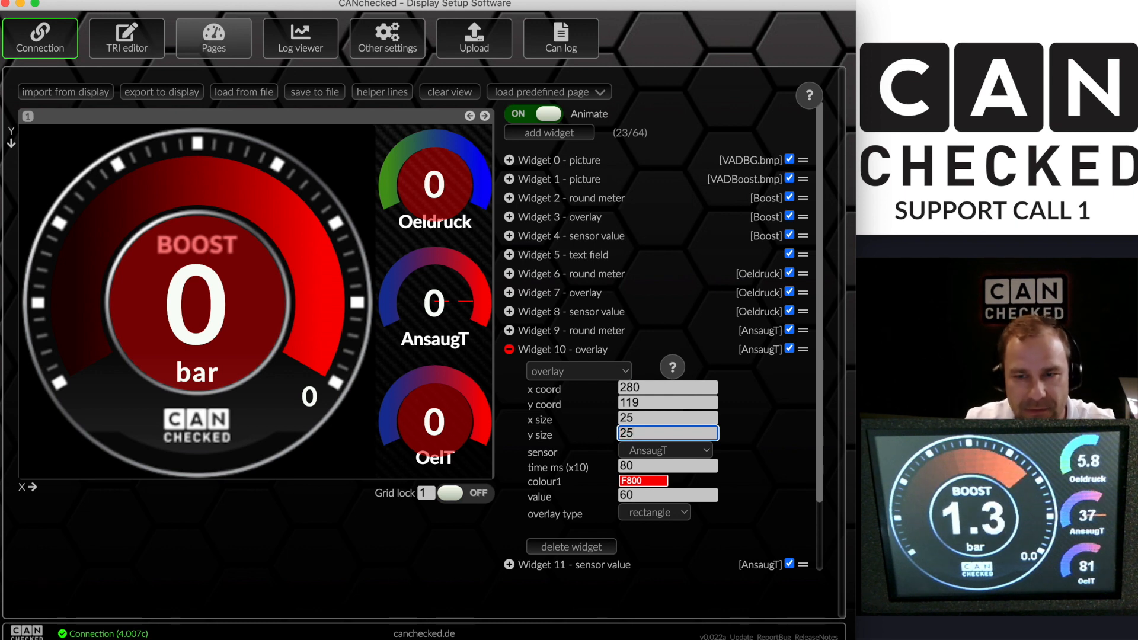
pyautogui.press('Tab')
pyautogui.click(452, 316)
pyautogui.click(457, 325)
pyautogui.moveTo(456, 327); pyautogui.dragTo(438, 313)
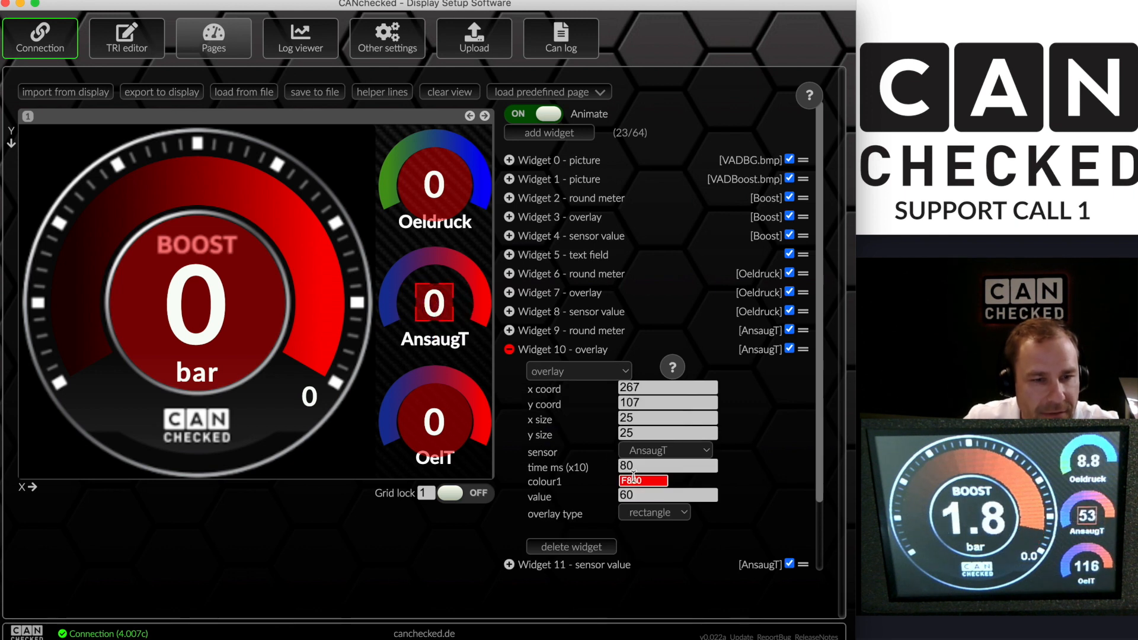
# Change the AnsaugT overlay type back to circle and recentre it in the gauge at 280, 119
pyautogui.click(652, 512)
pyautogui.click(644, 526)
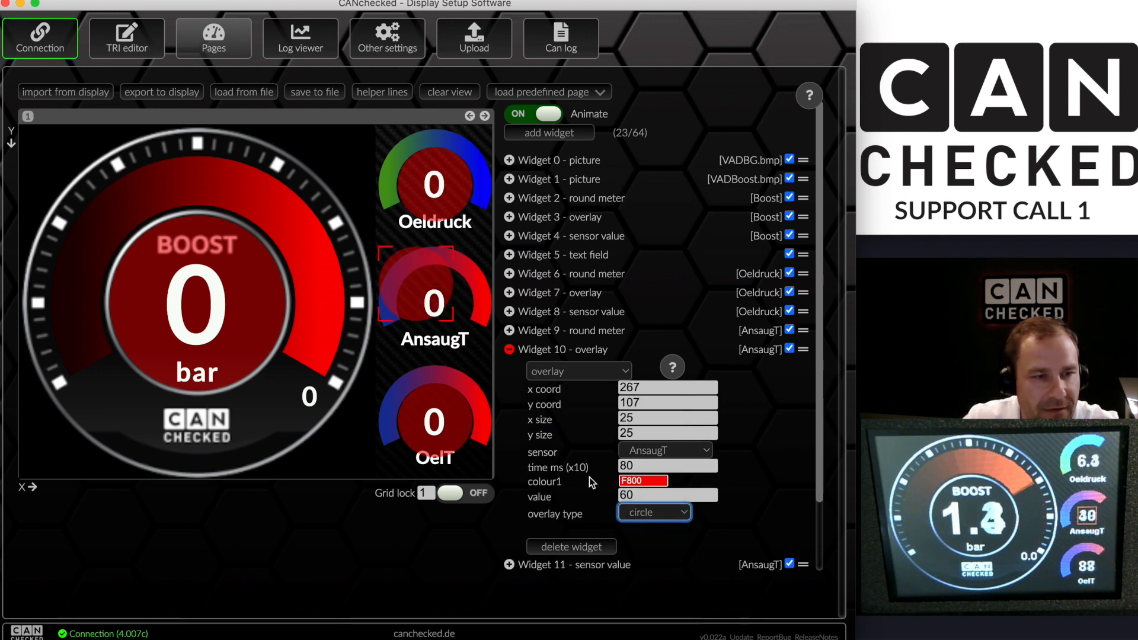
pyautogui.moveTo(419, 266); pyautogui.dragTo(437, 284)
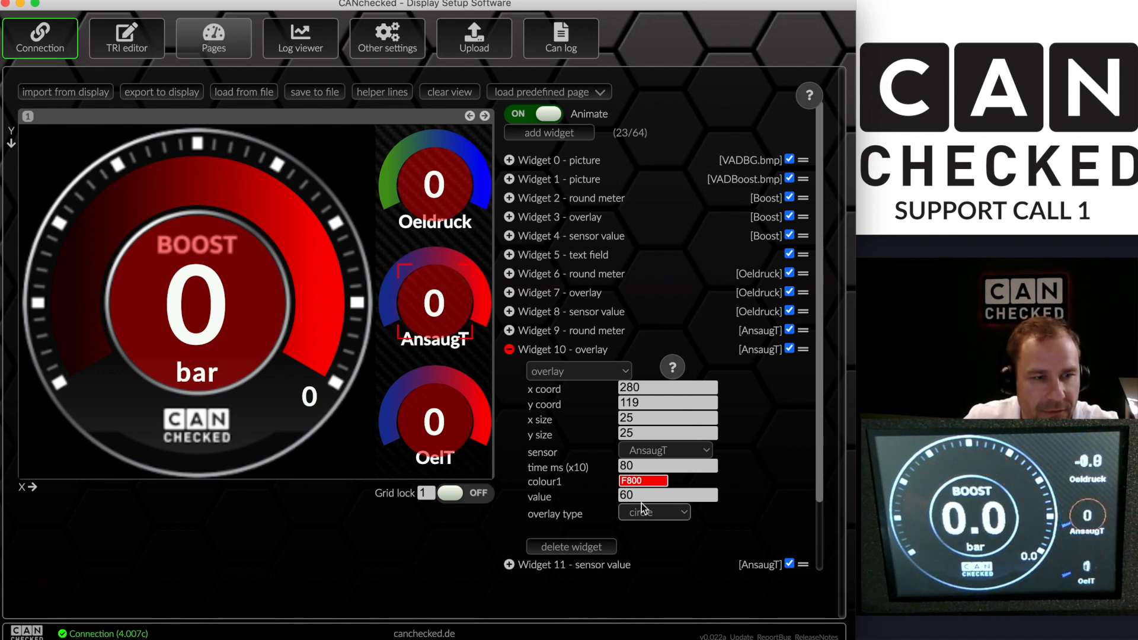
# Try green and yellow on the Oeldruck overlay, Widget 7, and set its colour1 to red F8E0
pyautogui.click(467, 185)
pyautogui.click(450, 159)
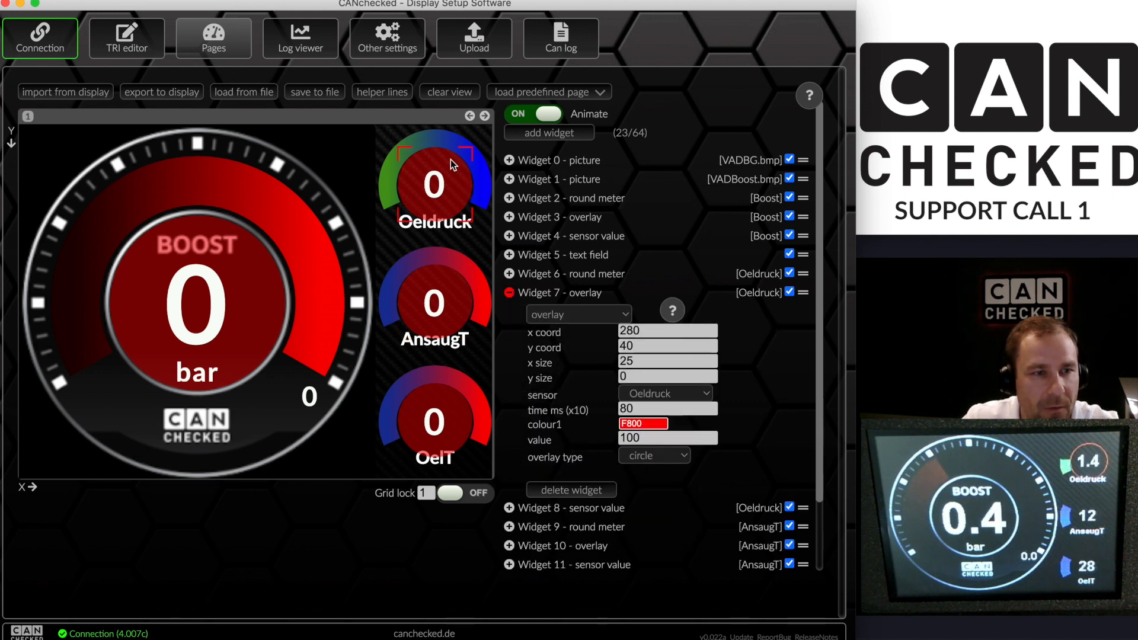
pyautogui.click(654, 423)
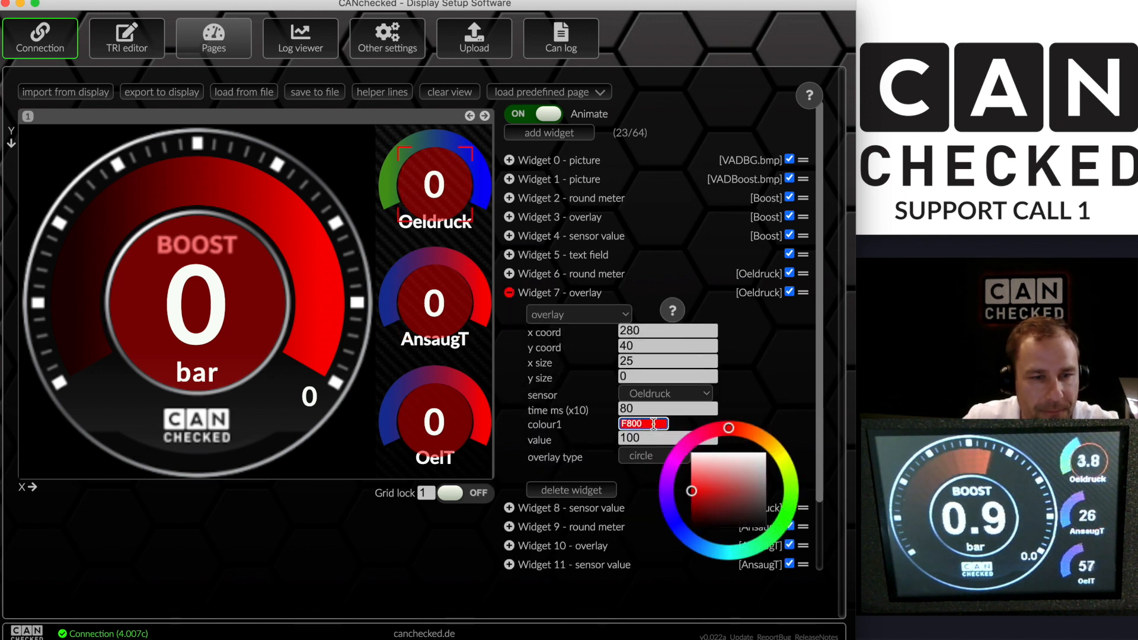
pyautogui.click(787, 518)
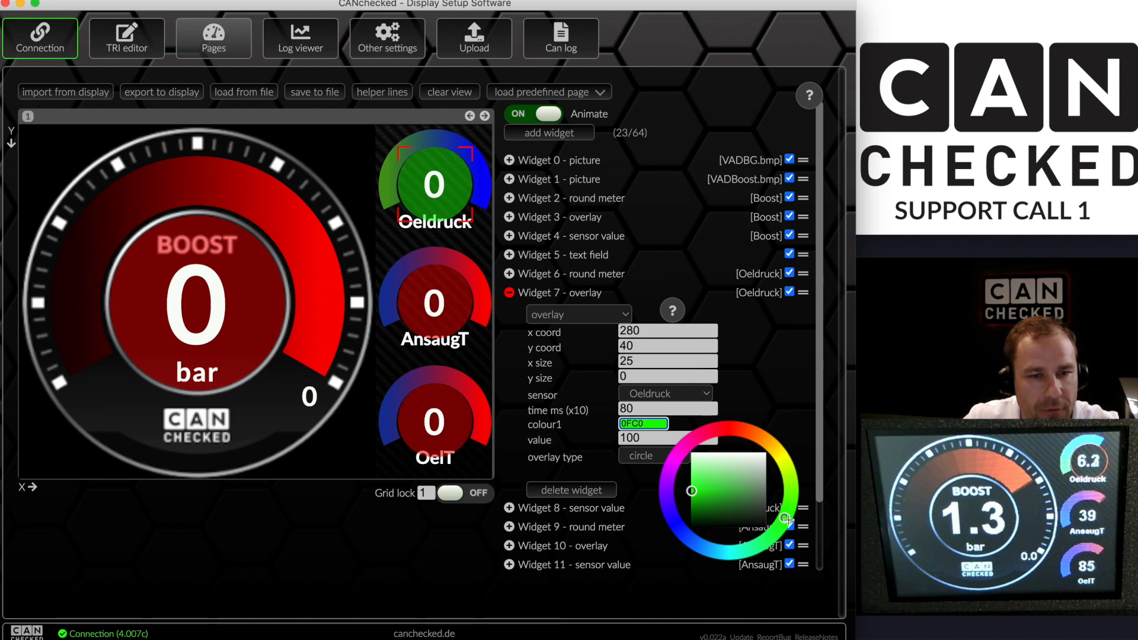
pyautogui.click(780, 453)
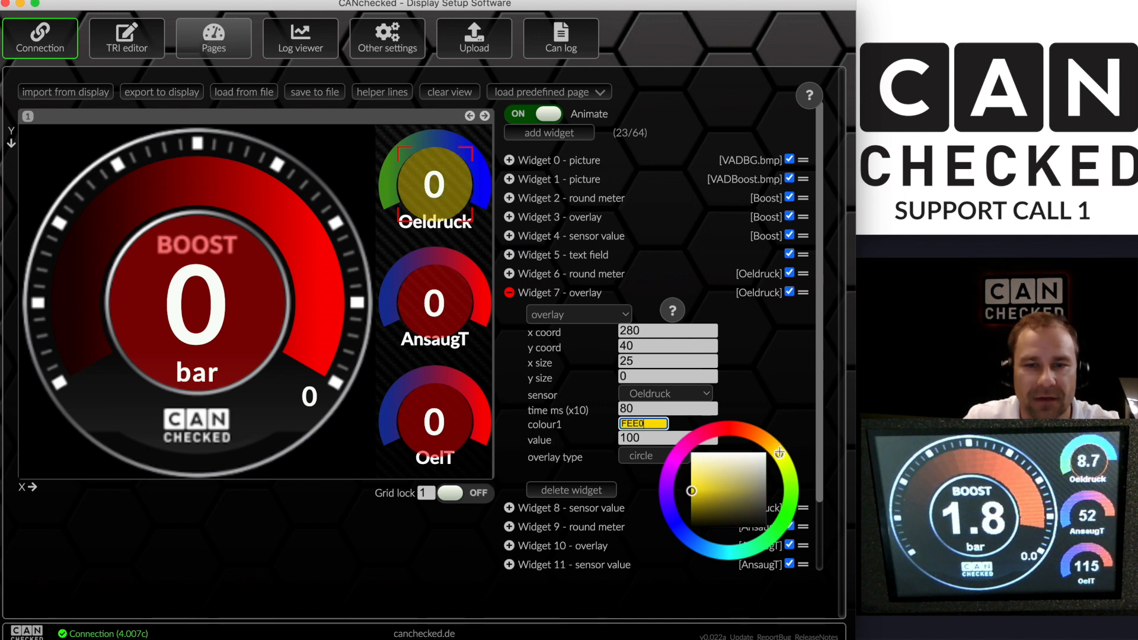
pyautogui.click(736, 427)
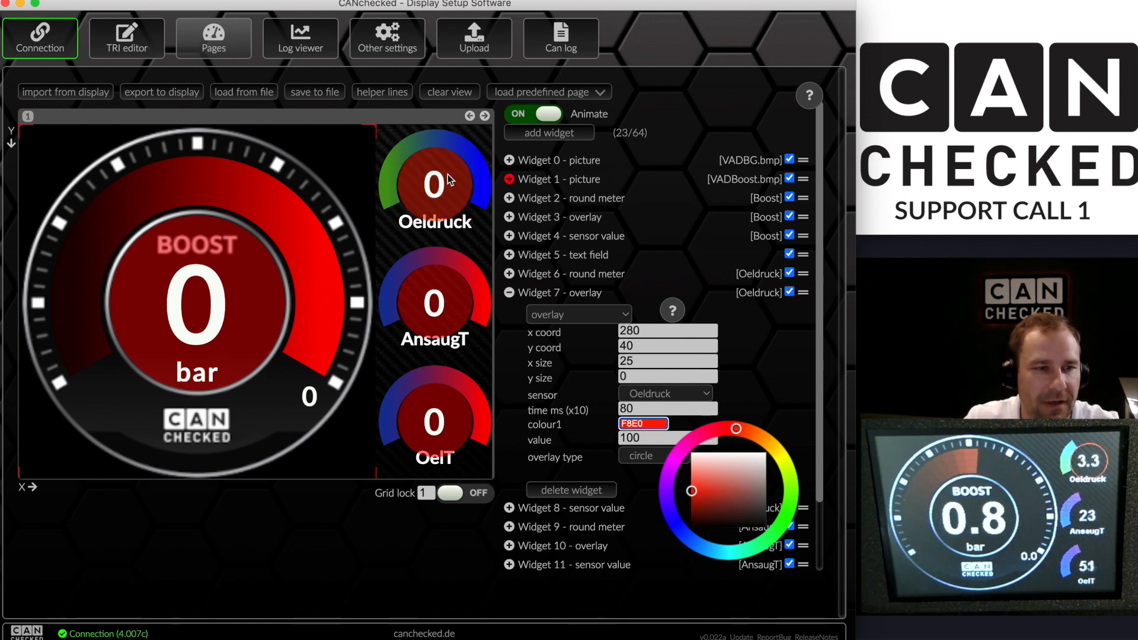
# Set the Oeldruck round meter's start angle to -90 and its end angle to 90
pyautogui.click(479, 162)
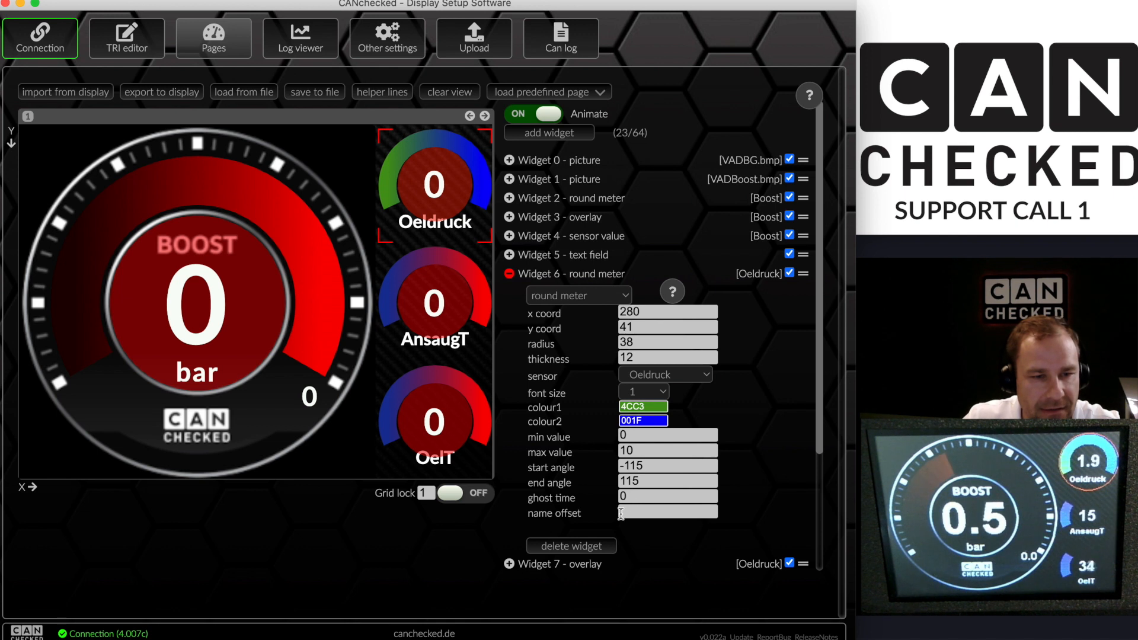
pyautogui.click(629, 452)
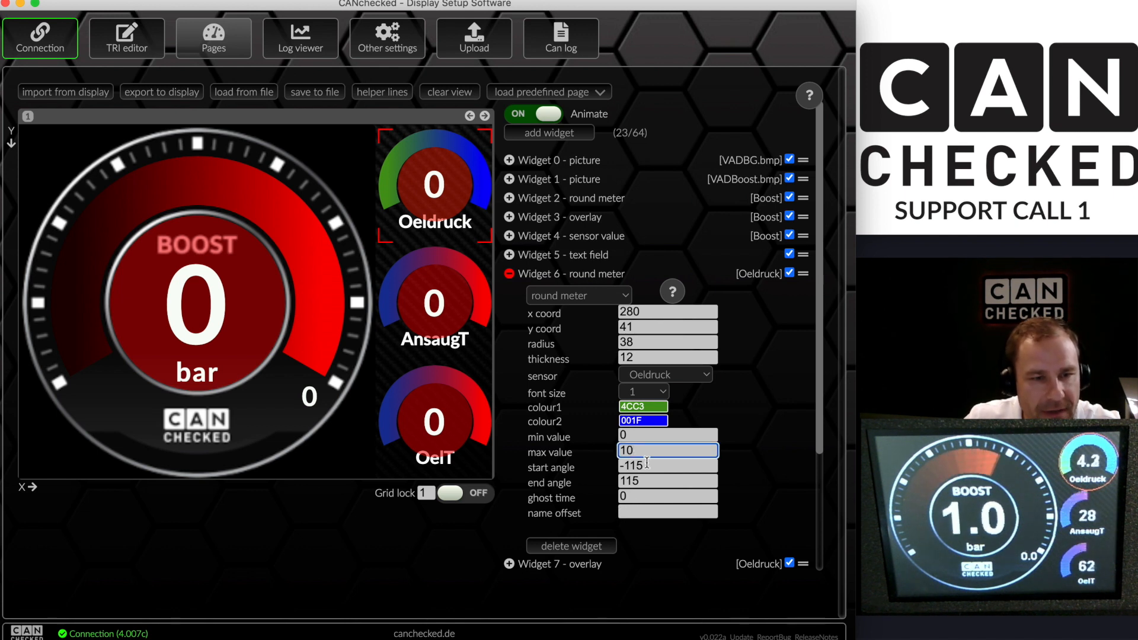
pyautogui.moveTo(648, 468); pyautogui.dragTo(612, 467)
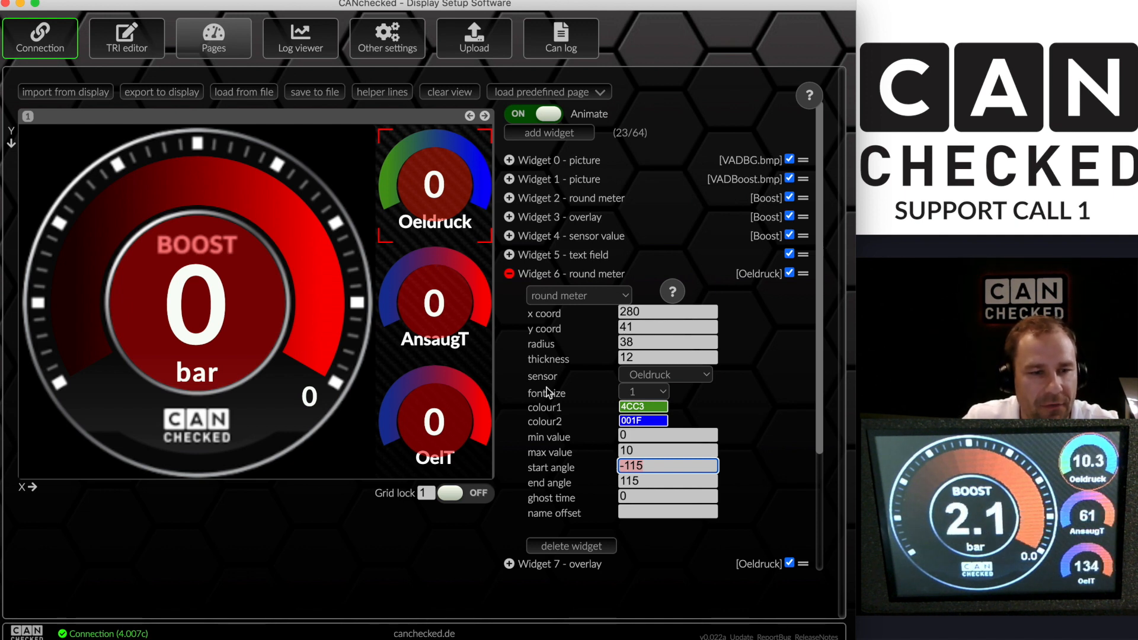
pyautogui.write('90')
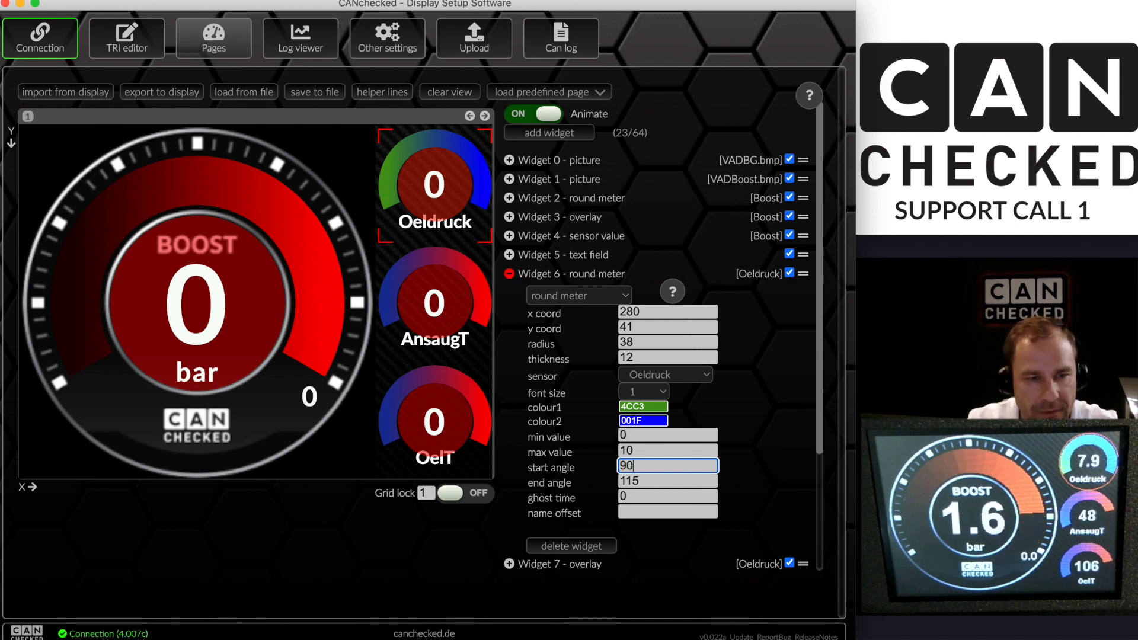
pyautogui.write('-90')
pyautogui.press('Tab')
pyautogui.write('90')
pyautogui.press('Tab')
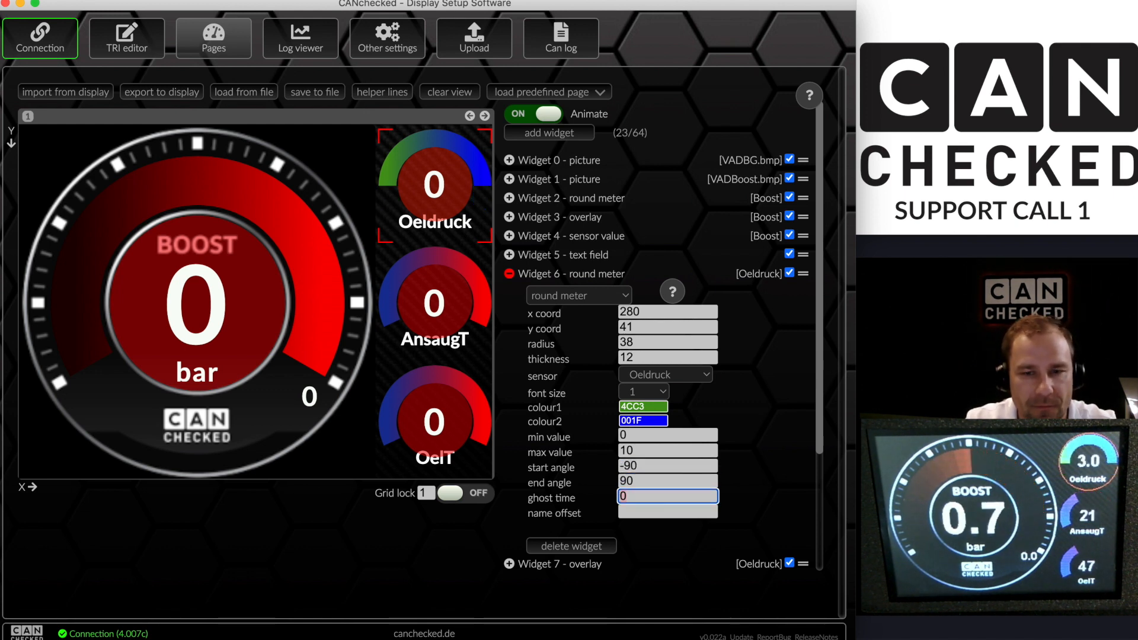
# Return the Oeldruck round meter's arc to a start angle of -115 and an end angle of 115
pyautogui.hotkey('shift', 'Tab')
pyautogui.hotkey('shift', 'Tab')
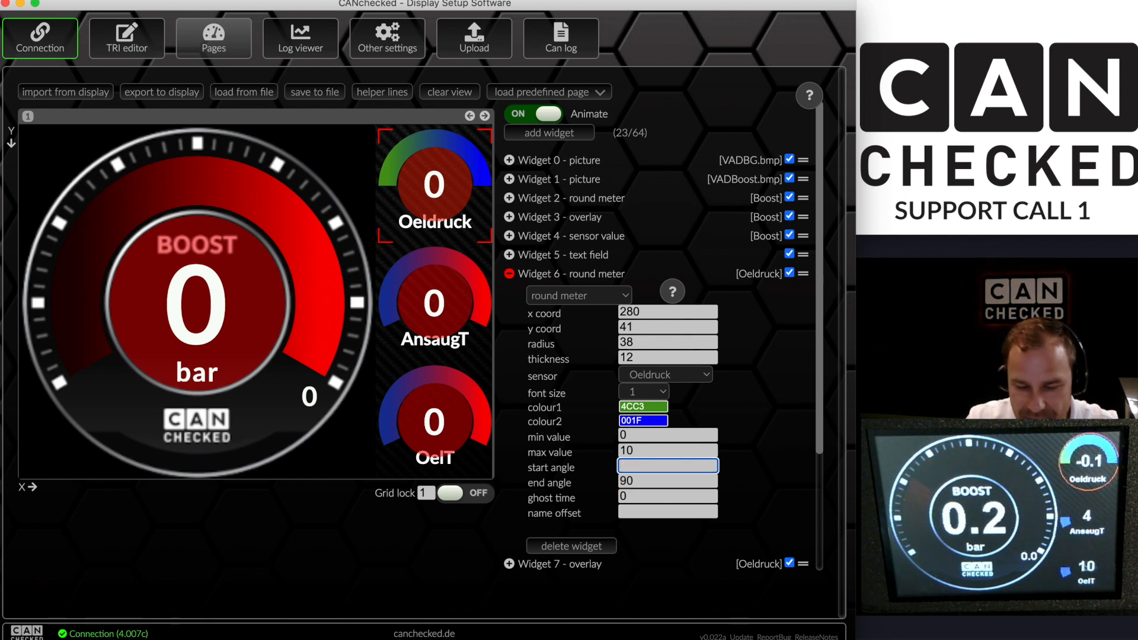
pyautogui.write('-115')
pyautogui.press('Tab')
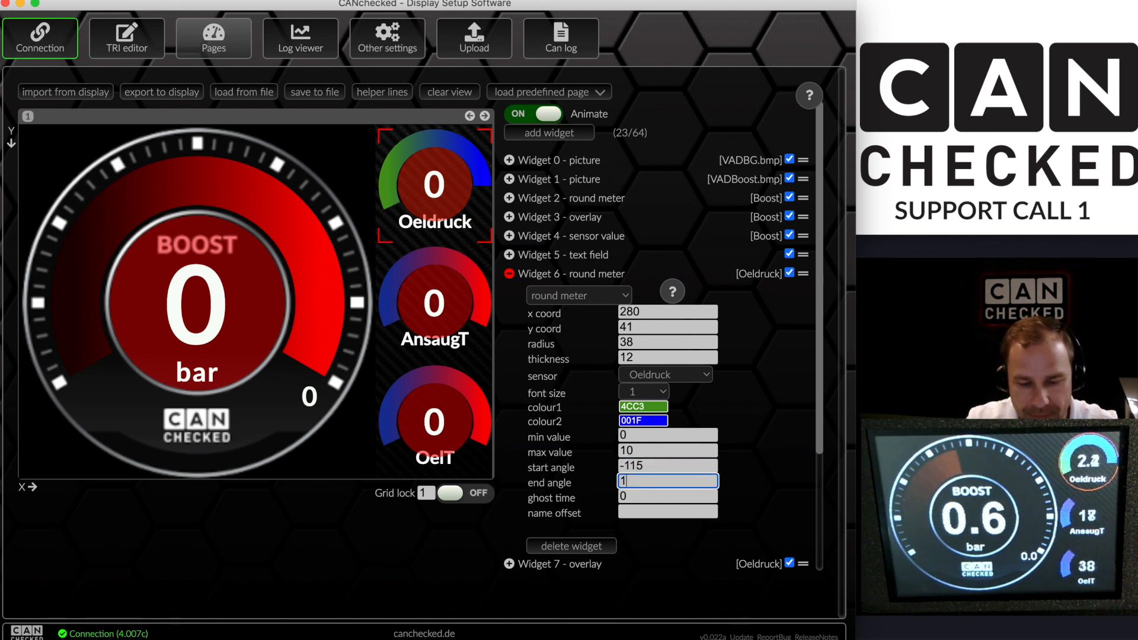
# Widen the Oeldruck round meter's arc to a start angle of -130 and an end angle of 130
pyautogui.hotkey('shift', 'Tab')
pyautogui.write('-')
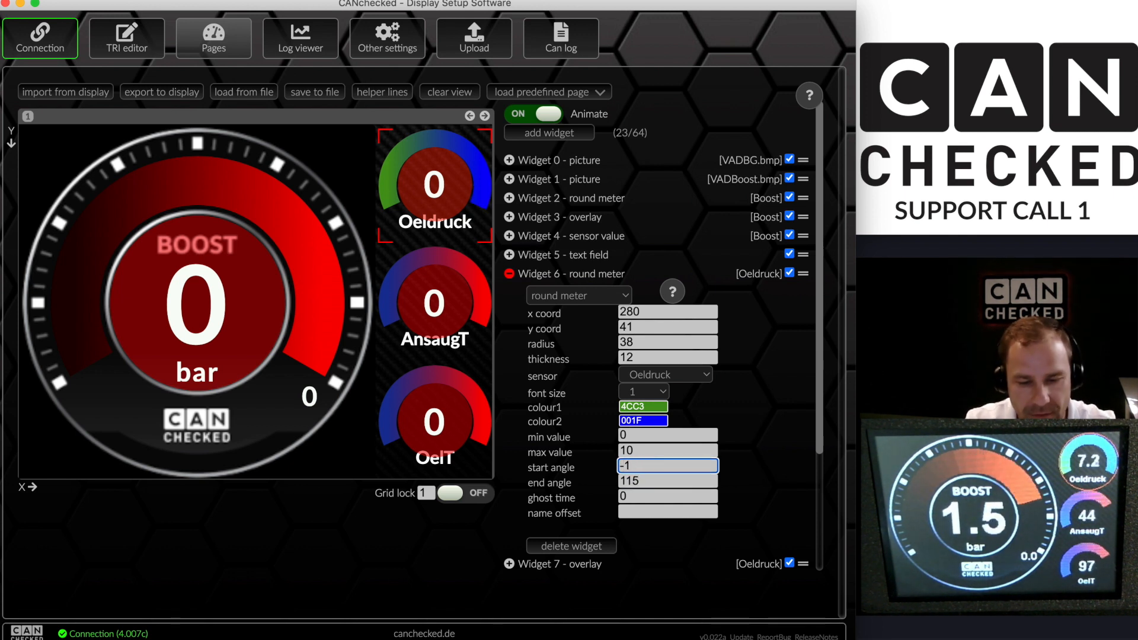
pyautogui.press('Tab')
pyautogui.write('130')
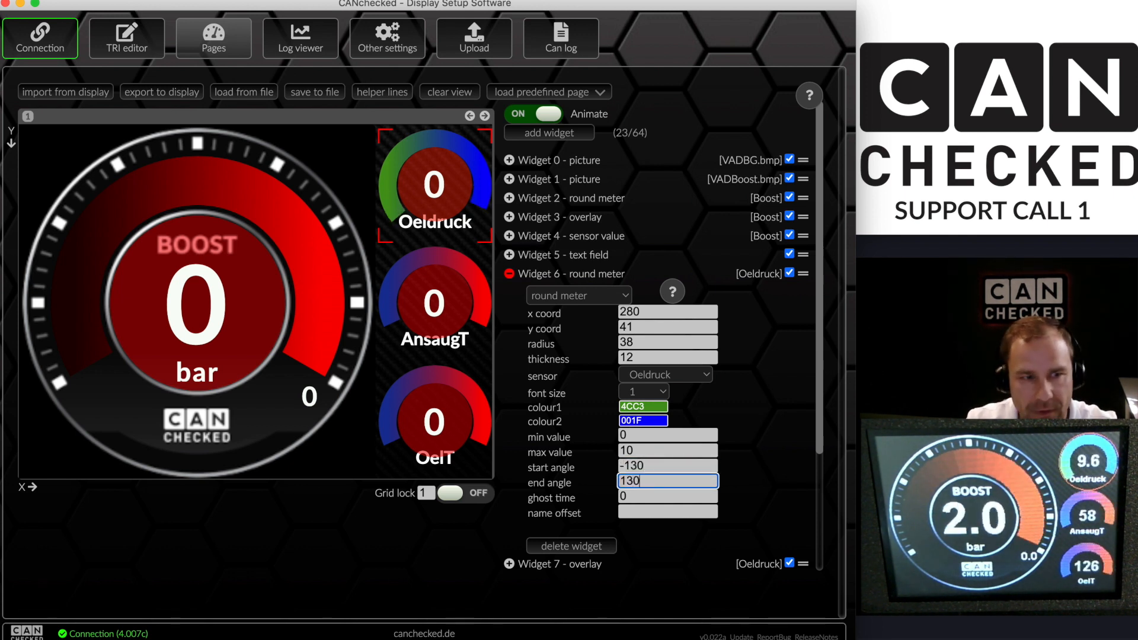
# Set the Oeldruck round meter's start angle to -115 and its end angle to 115
pyautogui.press('Tab')
pyautogui.hotkey('shift', 'Tab')
pyautogui.hotkey('shift', 'Tab')
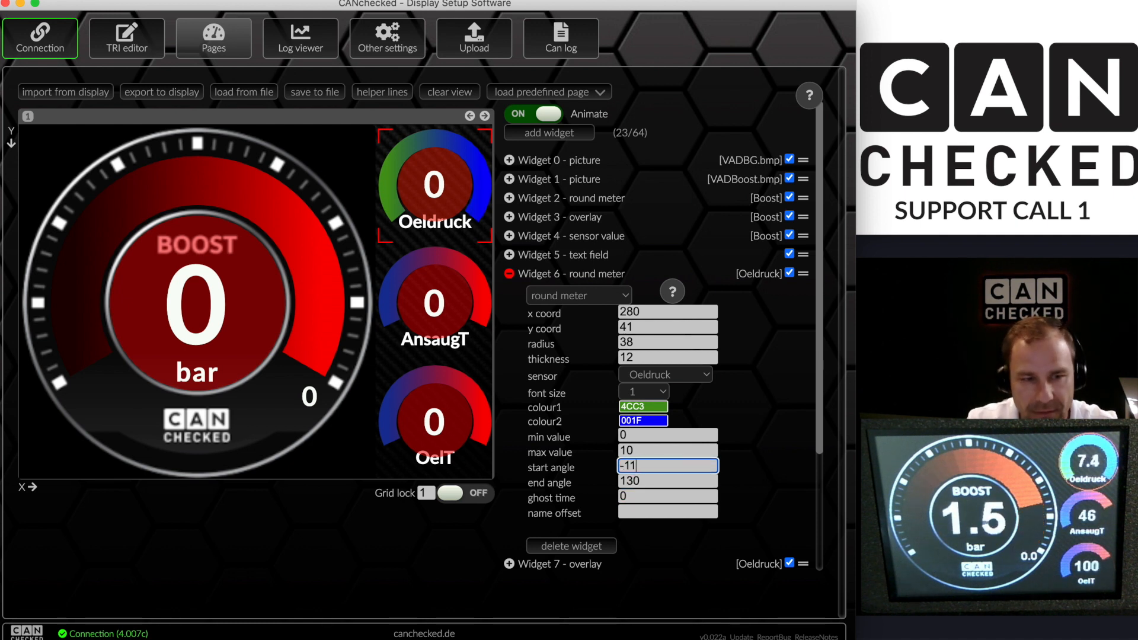
pyautogui.write('-115')
pyautogui.press('Tab')
pyautogui.write('115')
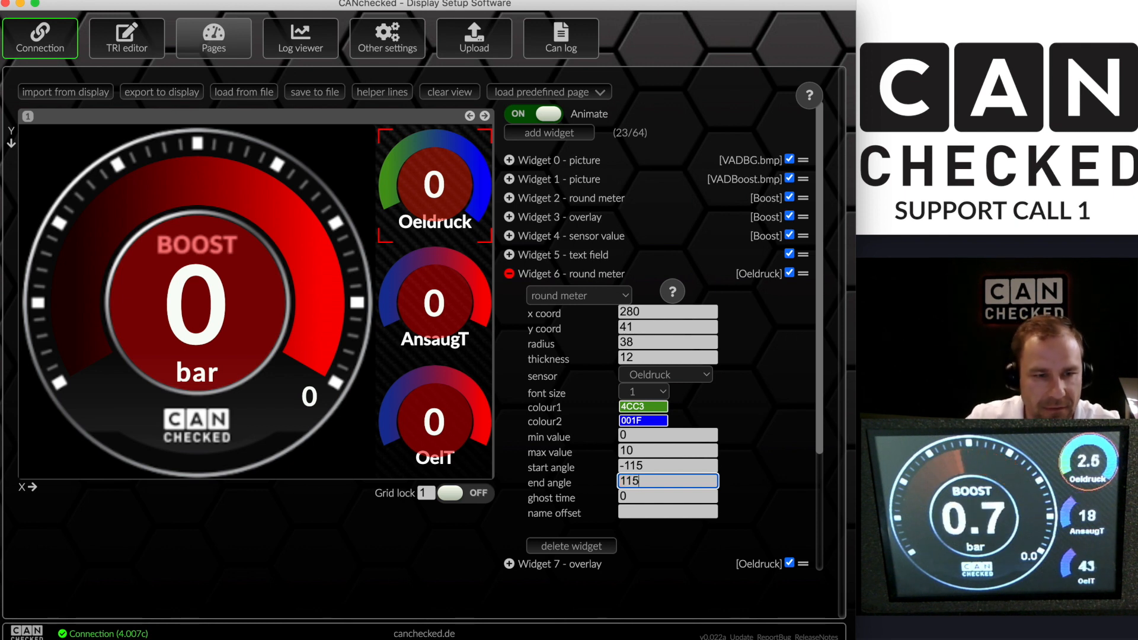
pyautogui.press('Tab')
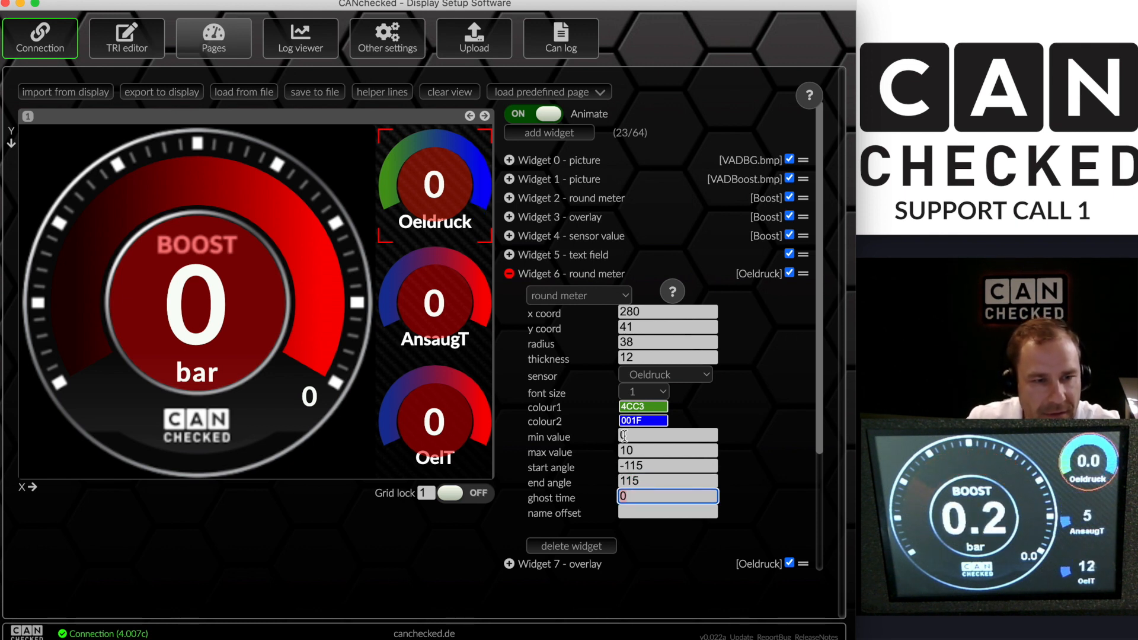
# Try font size 2 for the Oeldruck round meter's name and return it to 1
pyautogui.click(651, 394)
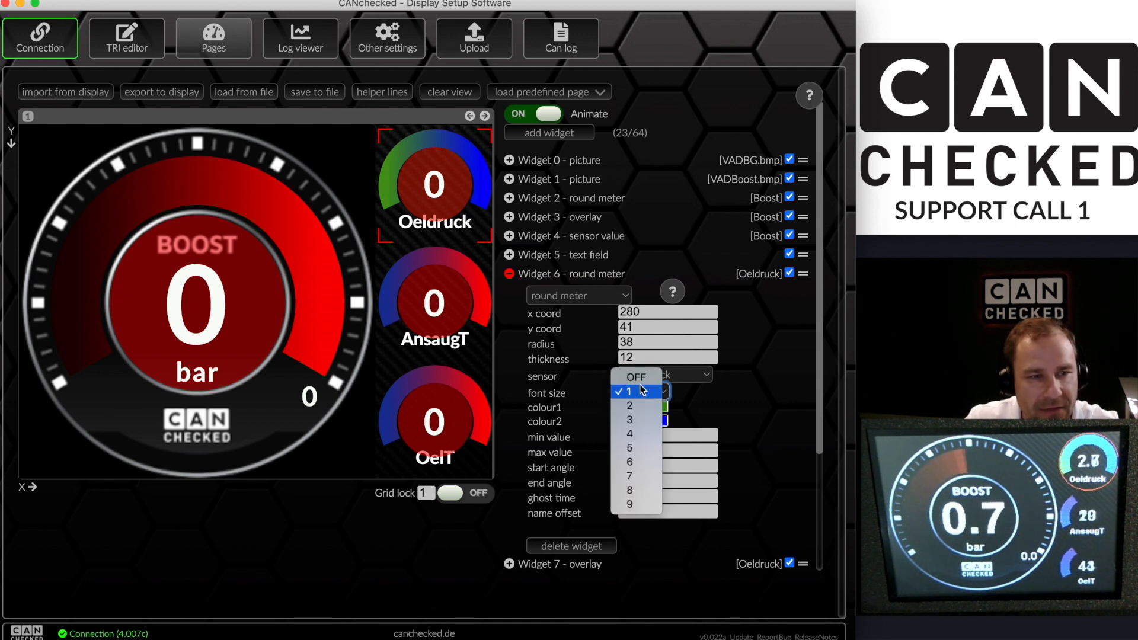
pyautogui.click(639, 405)
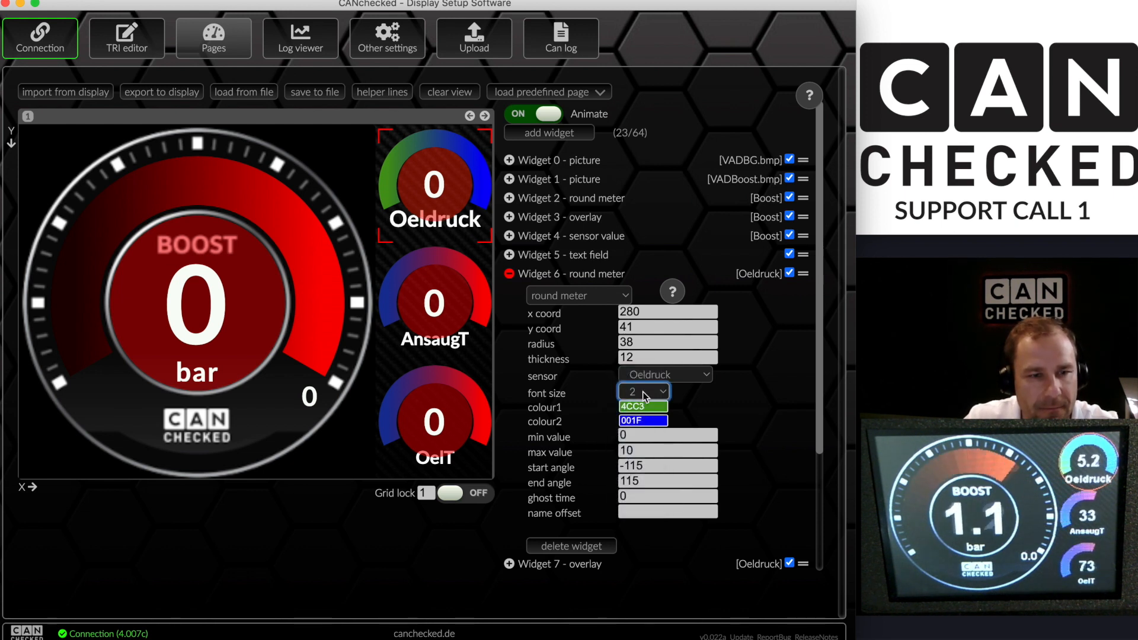
pyautogui.click(648, 392)
pyautogui.click(645, 406)
pyautogui.click(644, 397)
pyautogui.click(640, 367)
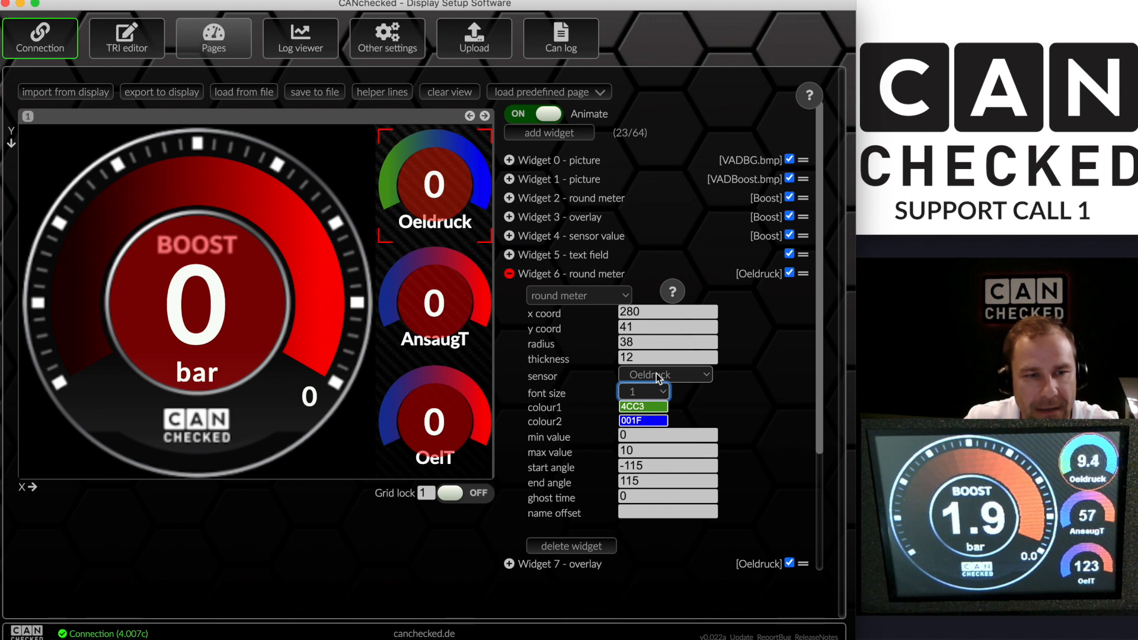
# Hide the Oeldruck round meter's name by setting its font size to OFF, and collapse the widget's settings
pyautogui.click(648, 393)
pyautogui.click(646, 379)
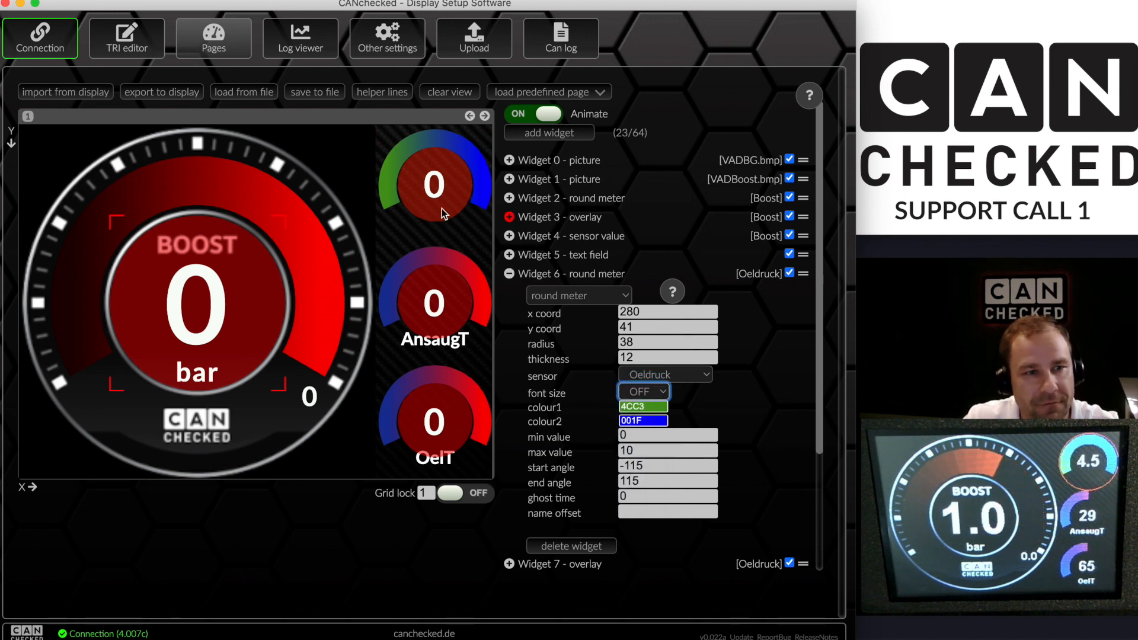
pyautogui.click(509, 274)
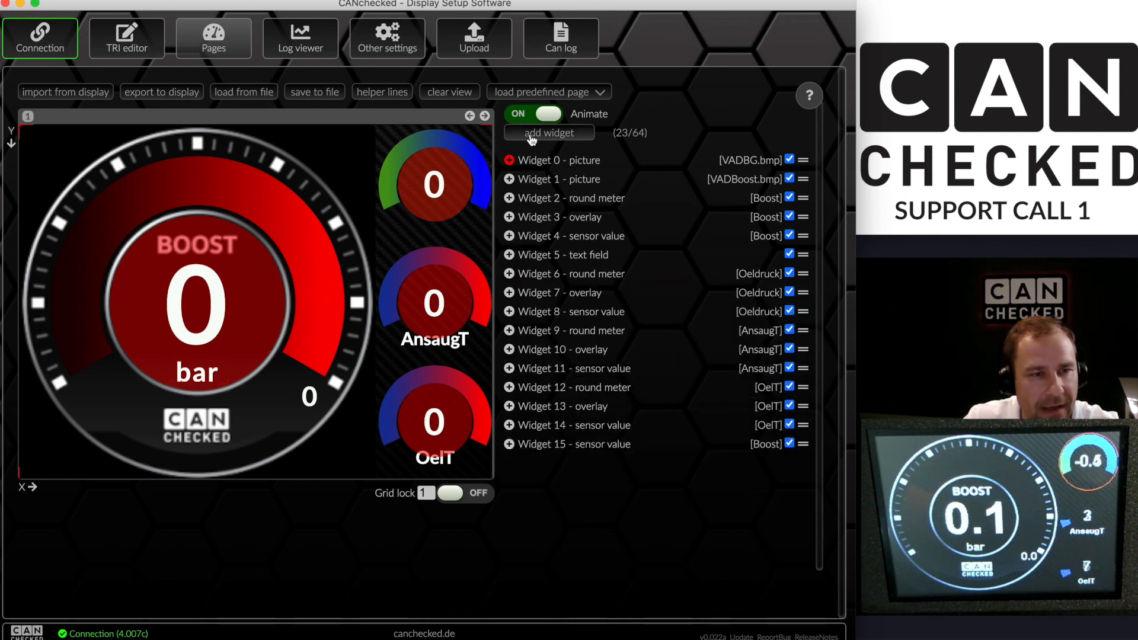
# Add a text field widget and place it beneath the Oeldruck gauge at about x 244, y 63
pyautogui.click(549, 133)
pyautogui.click(584, 489)
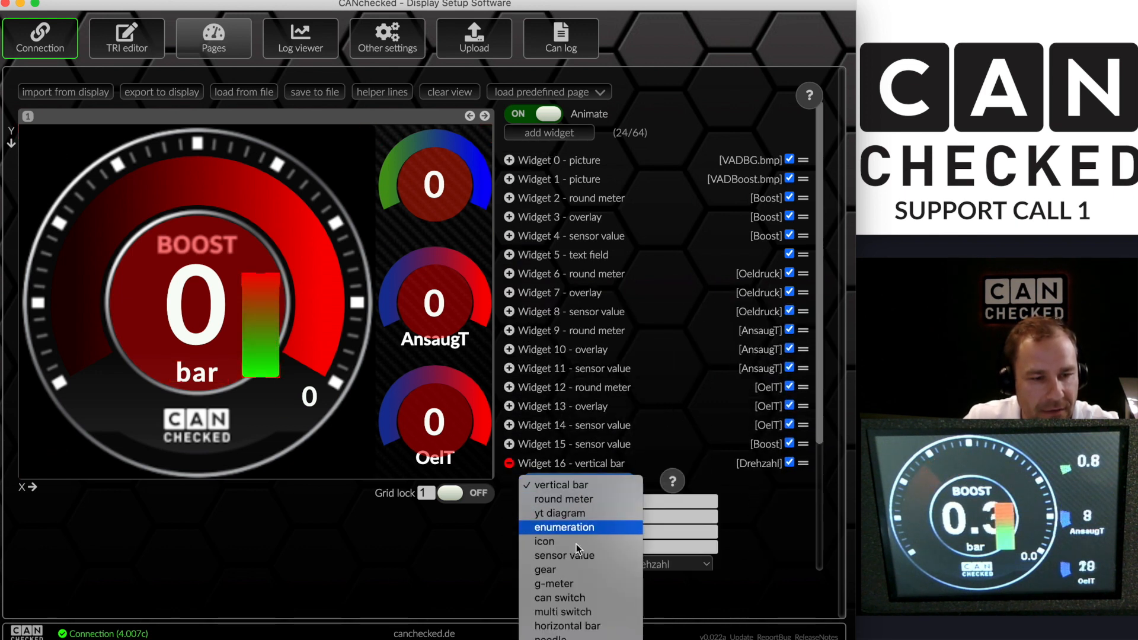
pyautogui.scroll(-3, 575, 557)
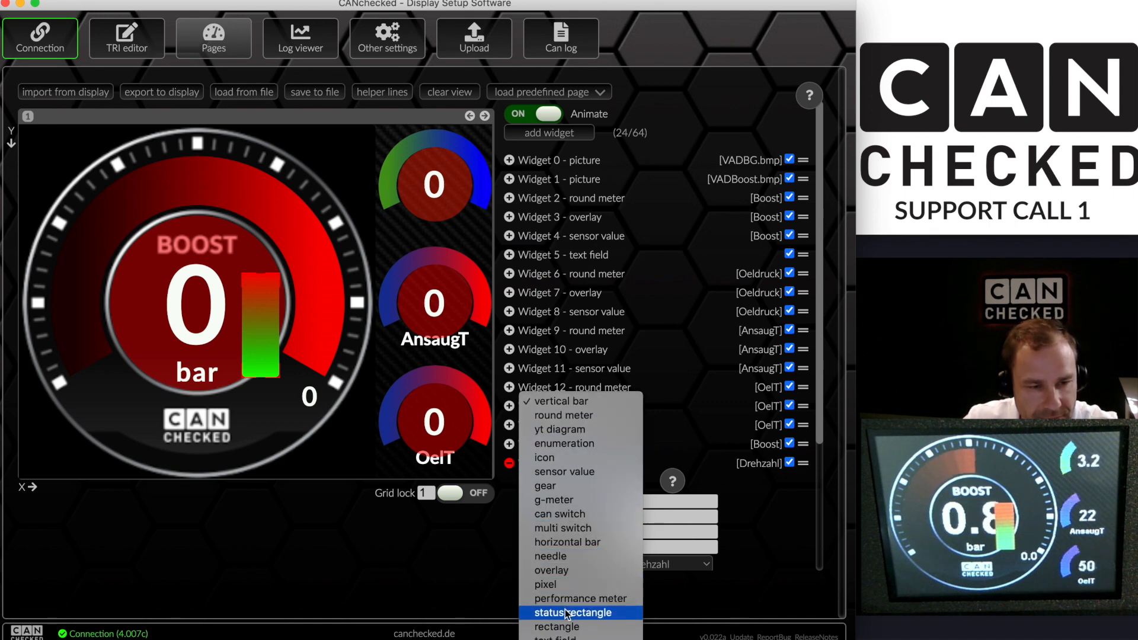
pyautogui.click(556, 636)
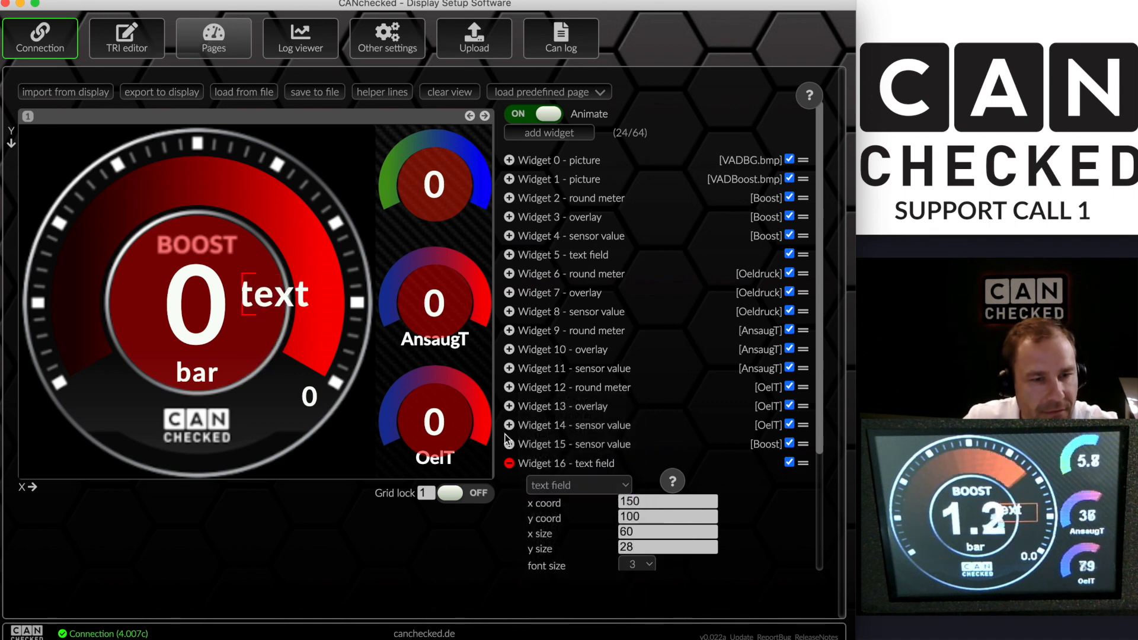
pyautogui.moveTo(290, 300); pyautogui.dragTo(429, 245)
# Set the new text field's text to "oil pressure" and its font size to 0
pyautogui.click(652, 409)
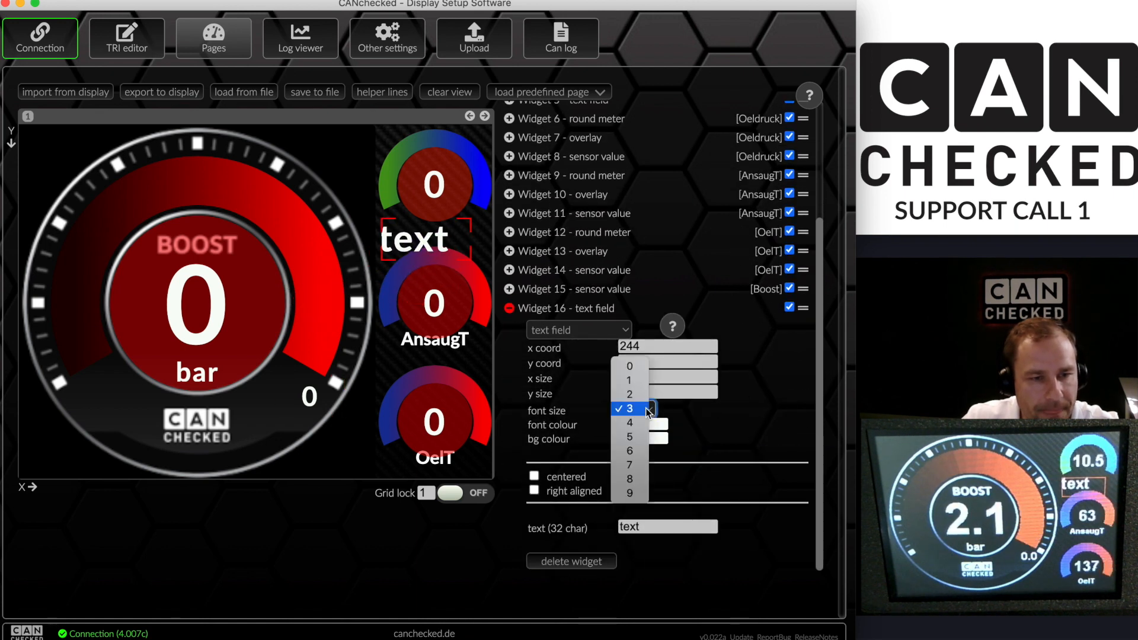
pyautogui.click(637, 368)
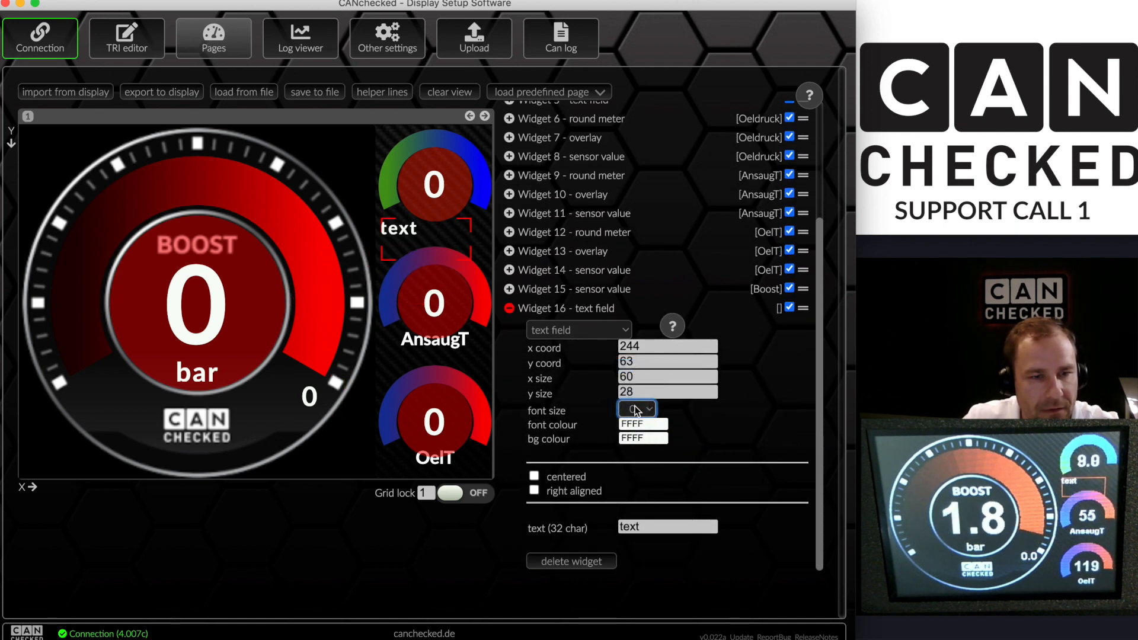
pyautogui.click(637, 409)
pyautogui.click(633, 424)
pyautogui.doubleClick(645, 525)
pyautogui.write('oil pressure')
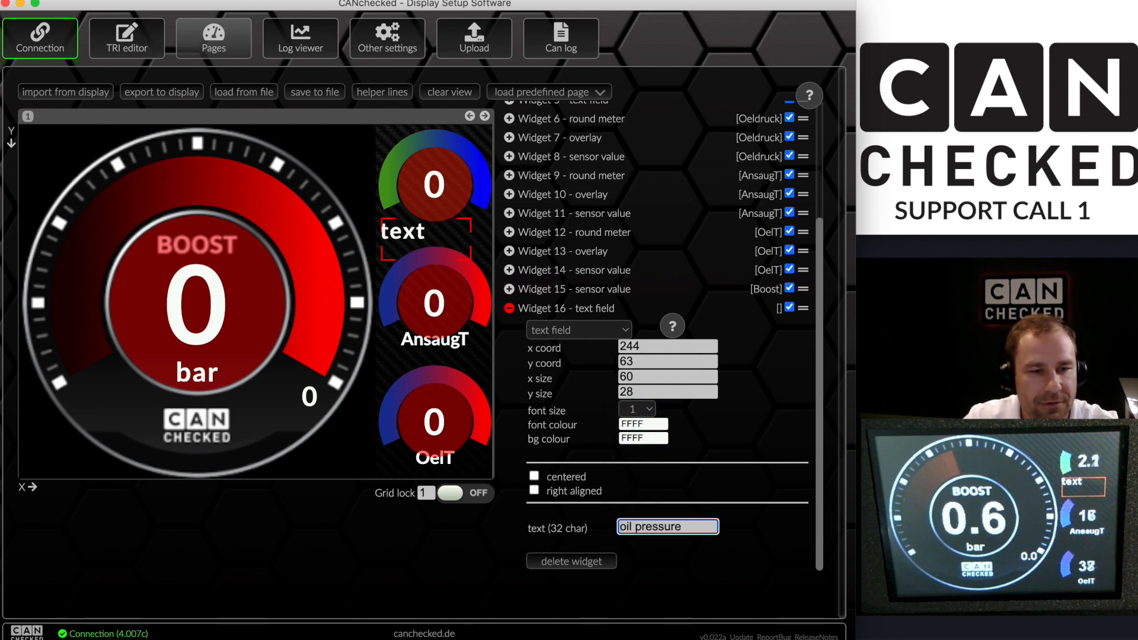
pyautogui.press('Tab')
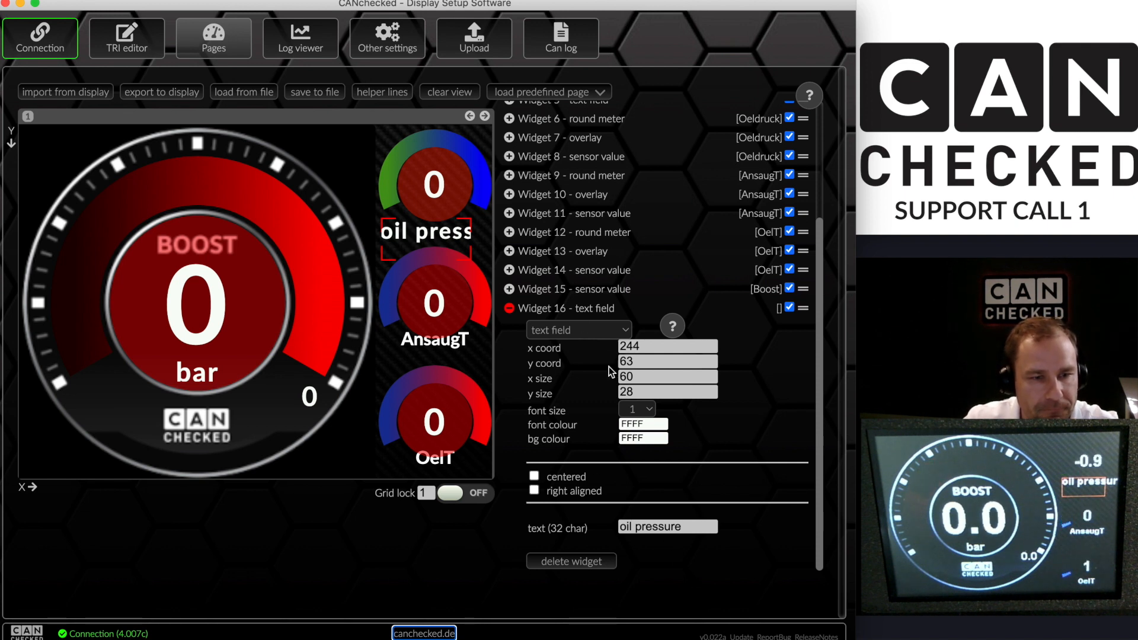
pyautogui.click(634, 409)
pyautogui.click(631, 394)
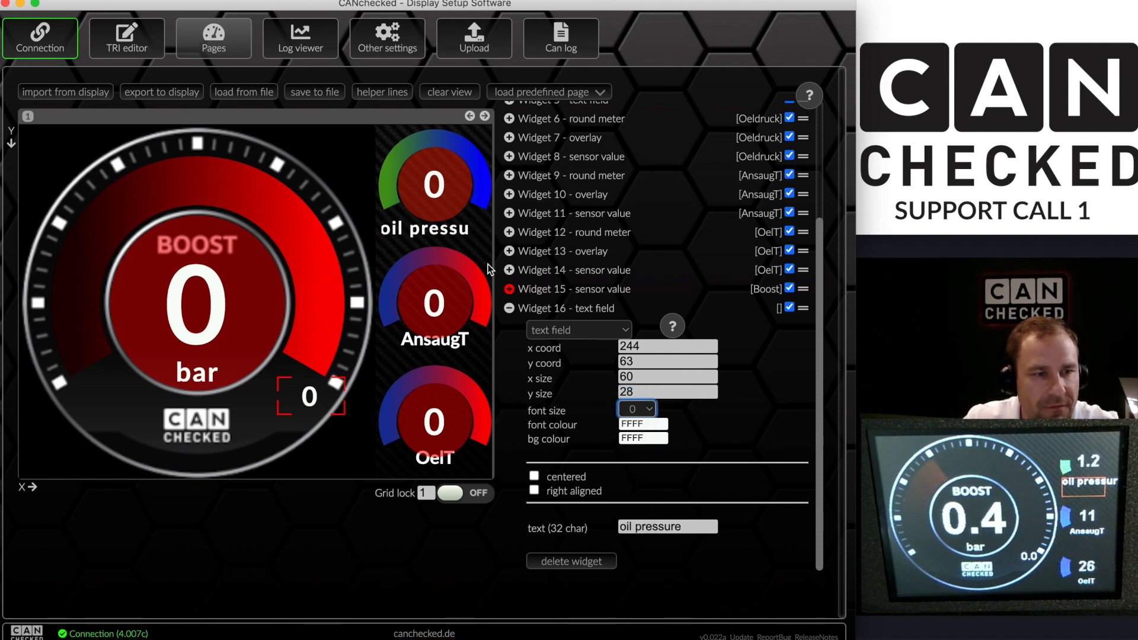
# Widen the oil pressure text field to an x size of 80 and move it to about x 238, y 61
pyautogui.scroll(3, 596, 408)
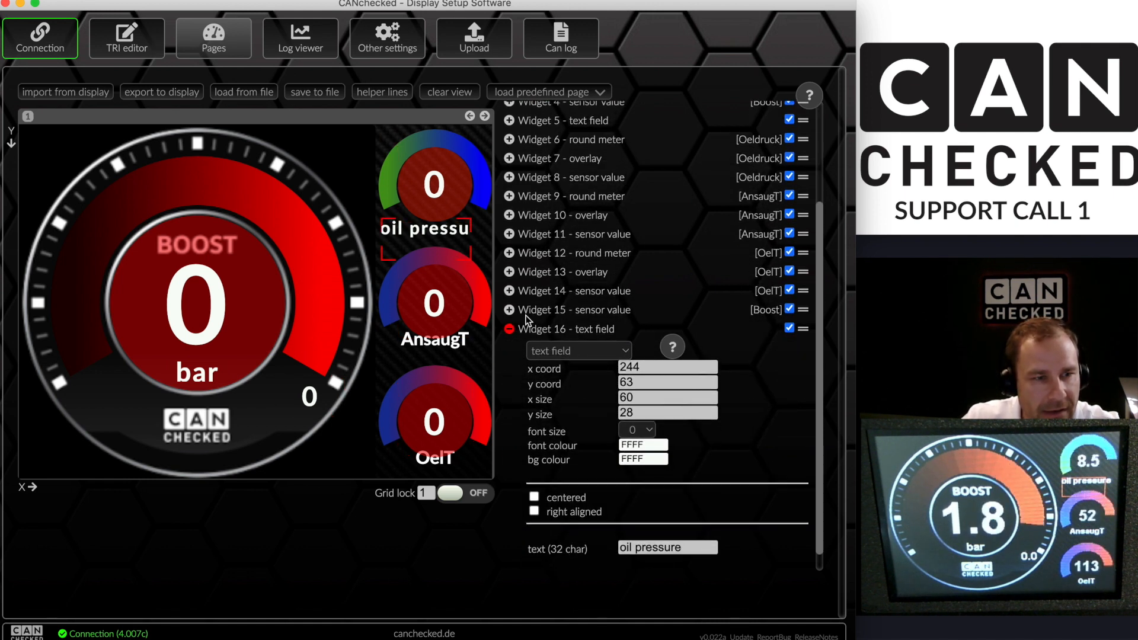
pyautogui.click(646, 411)
pyautogui.moveTo(645, 398); pyautogui.dragTo(611, 397)
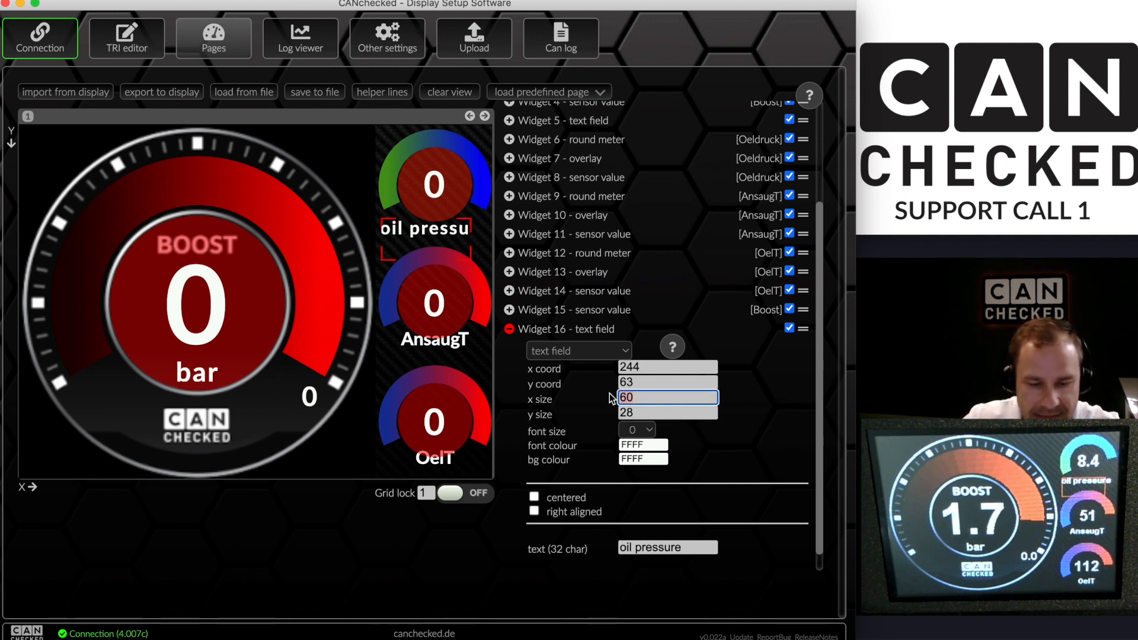
pyautogui.press('Tab')
pyautogui.moveTo(444, 233); pyautogui.dragTo(435, 231)
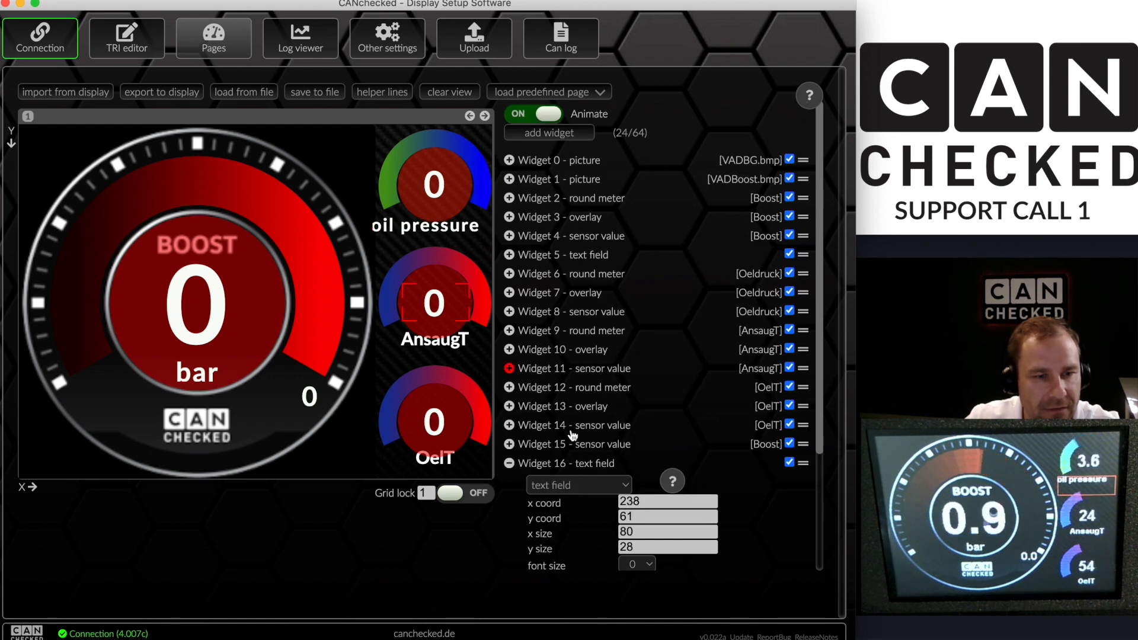
# Centre the text in the oil pressure field and reposition the field at about x 238, y 55
pyautogui.scroll(-3, 534, 451)
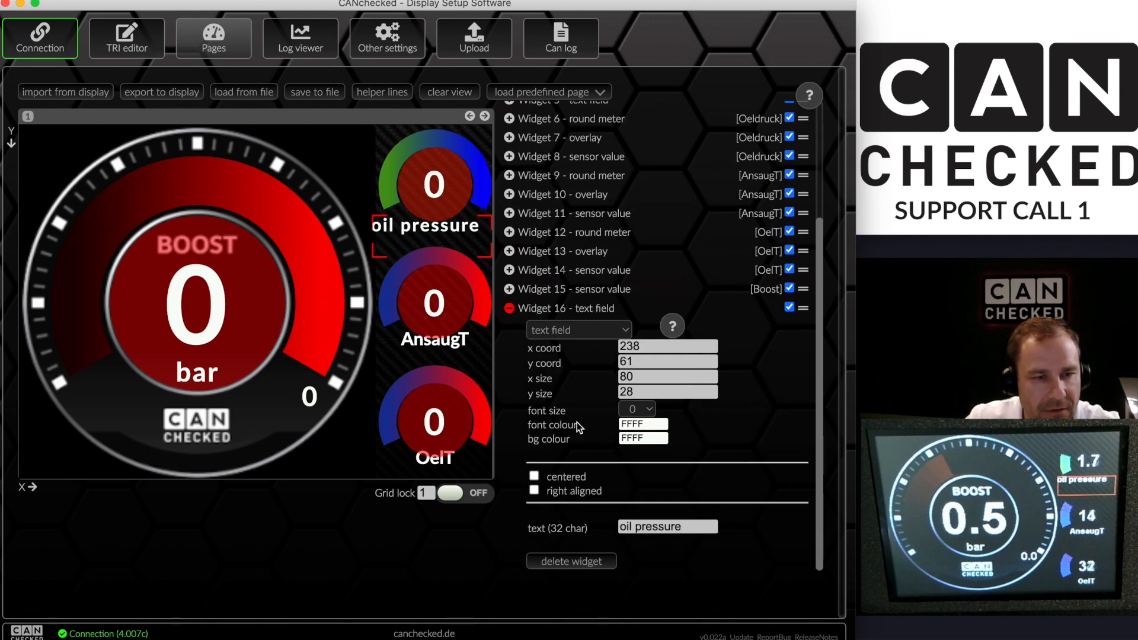
pyautogui.click(532, 477)
pyautogui.click(460, 233)
pyautogui.moveTo(459, 229); pyautogui.dragTo(464, 233)
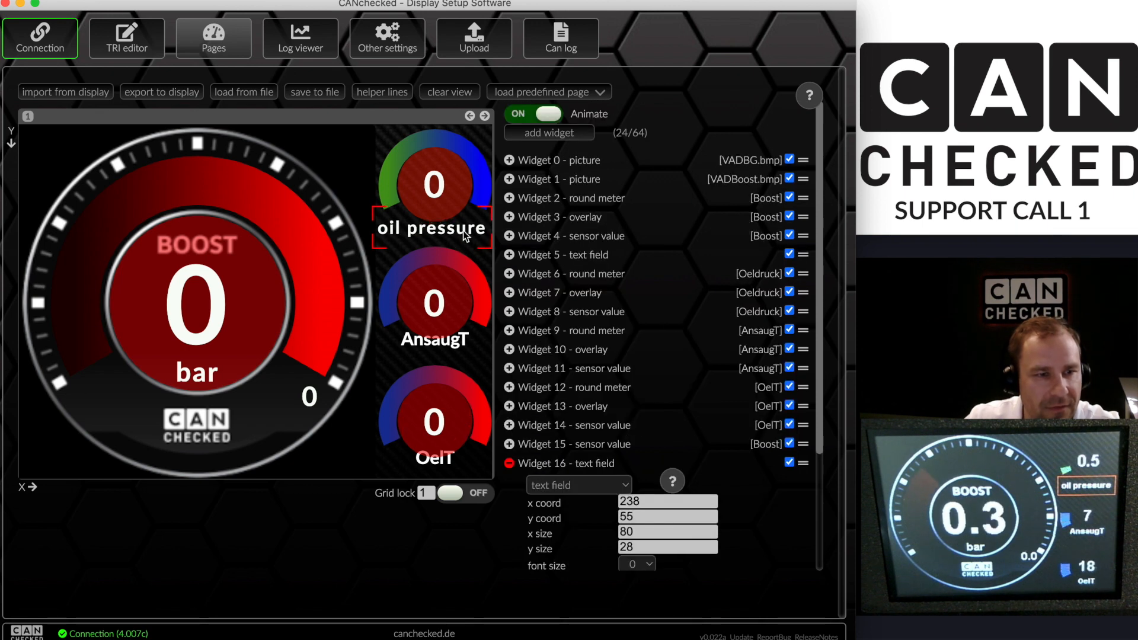
# Export the edited page to the display
pyautogui.click(165, 92)
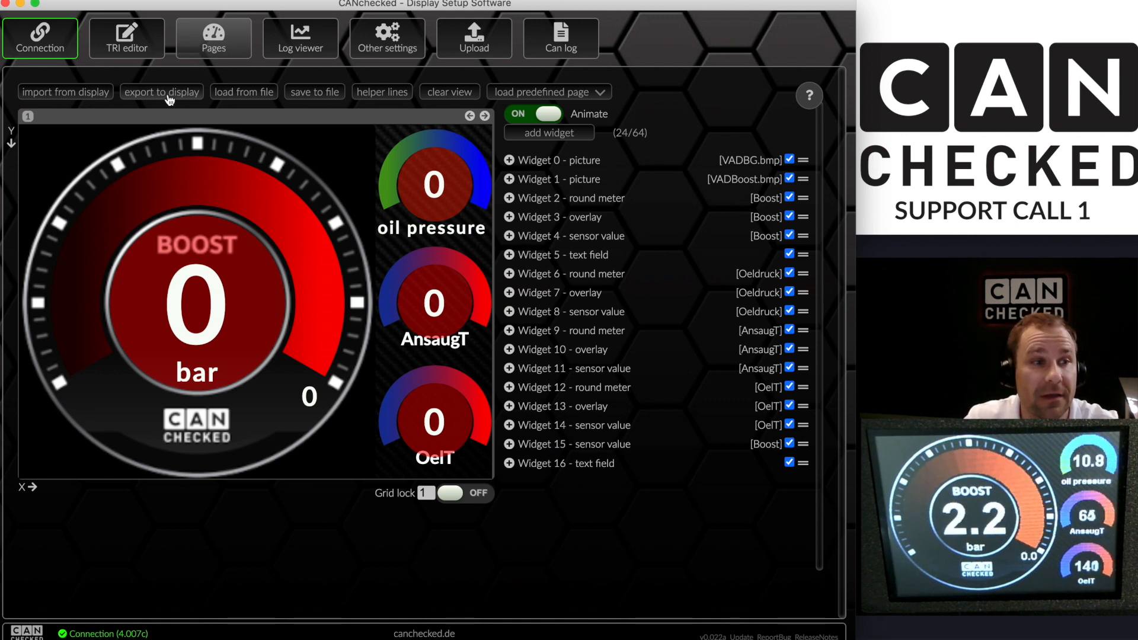
# Try moving parts of the Oeldruck and AnsaugT gauges out of place, and restore the page by importing it from the display
pyautogui.moveTo(437, 190); pyautogui.dragTo(210, 208)
pyautogui.moveTo(419, 278); pyautogui.dragTo(291, 195)
pyautogui.click(83, 94)
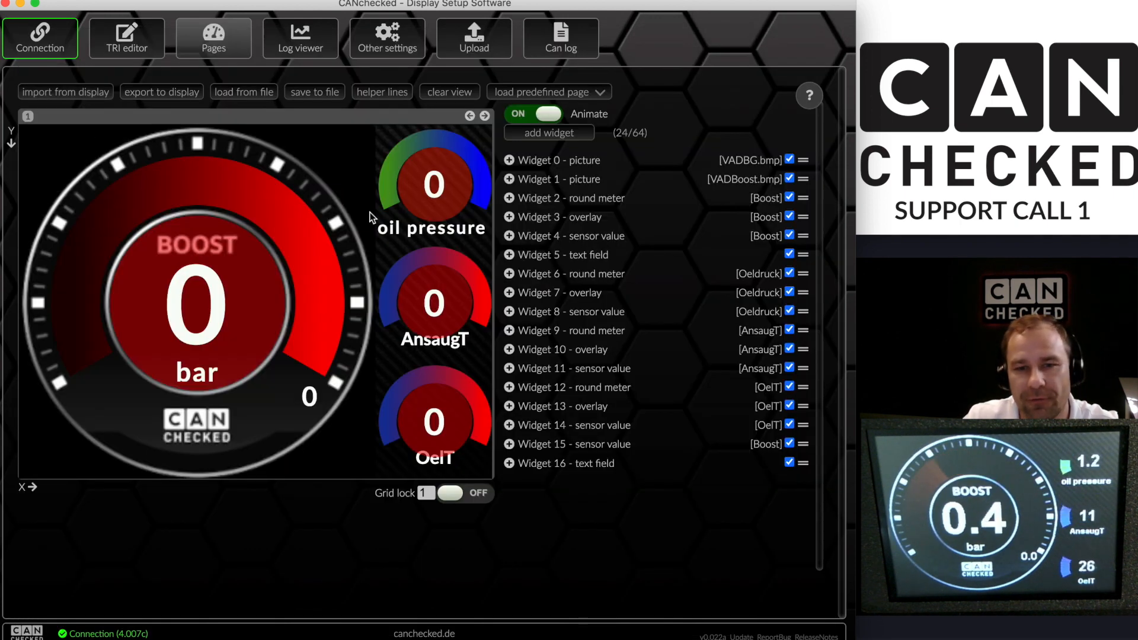
# Change colour2 of the Boost round meter, Widget 2, to green 67C0
pyautogui.click(309, 255)
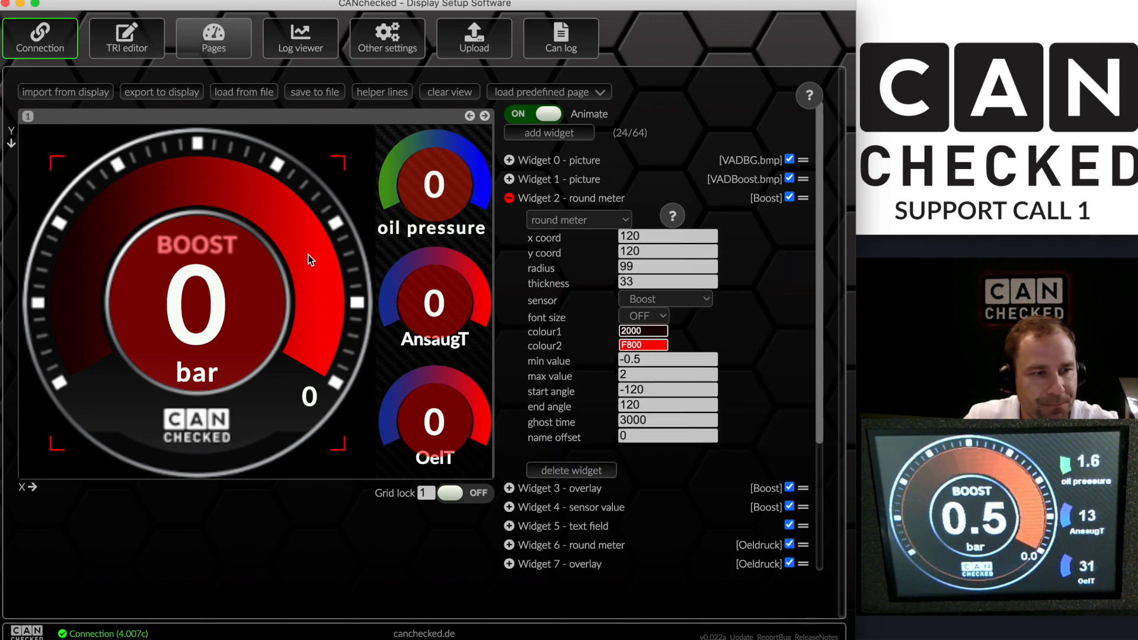
pyautogui.click(644, 345)
pyautogui.click(791, 417)
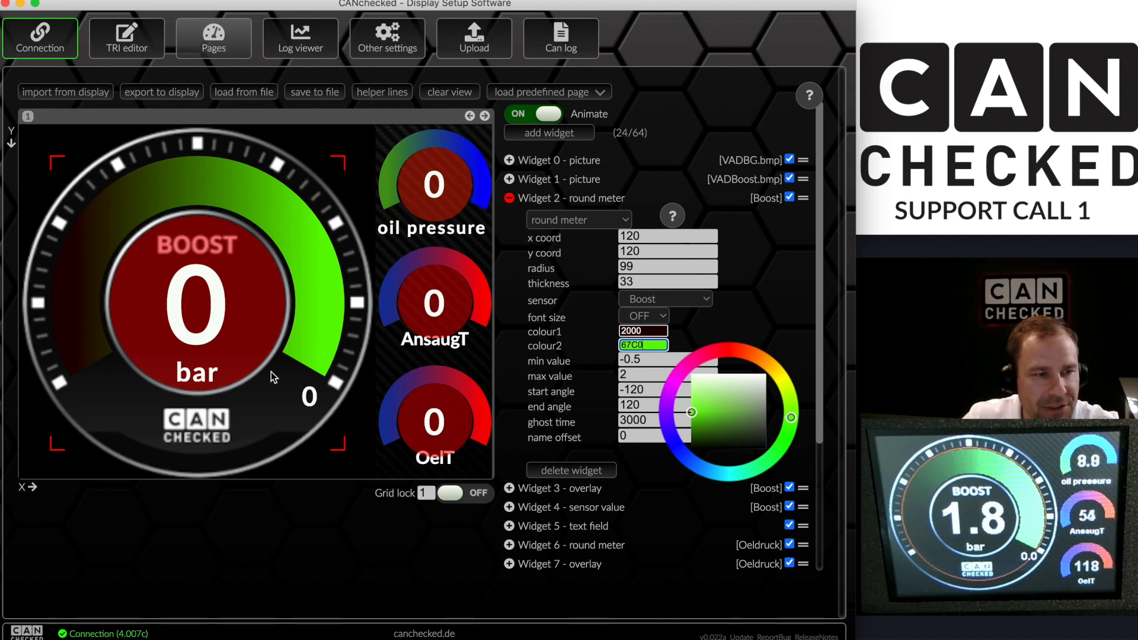
# Change the unit text beneath the large Boost value, Widget 5, to "psi"
pyautogui.click(242, 309)
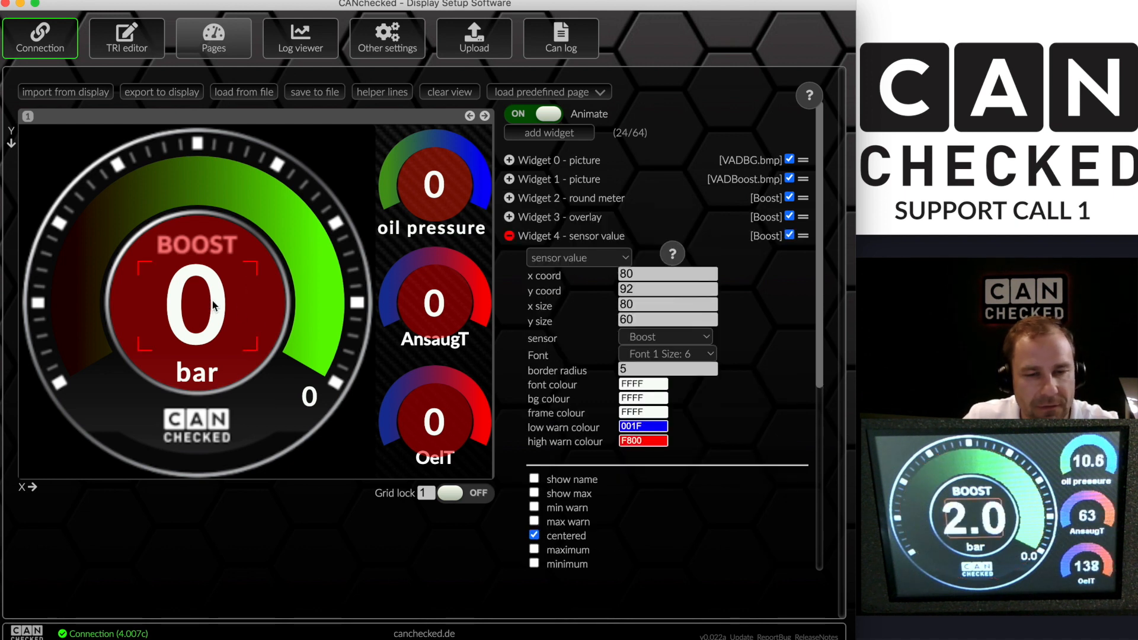
pyautogui.click(192, 368)
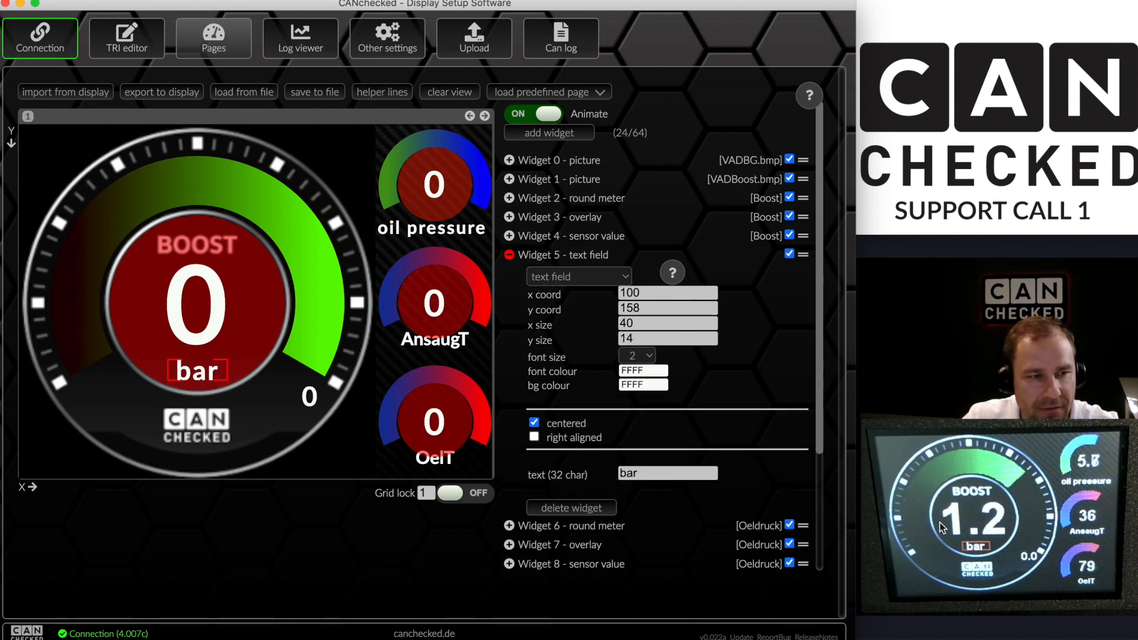
pyautogui.scroll(-3, 533, 285)
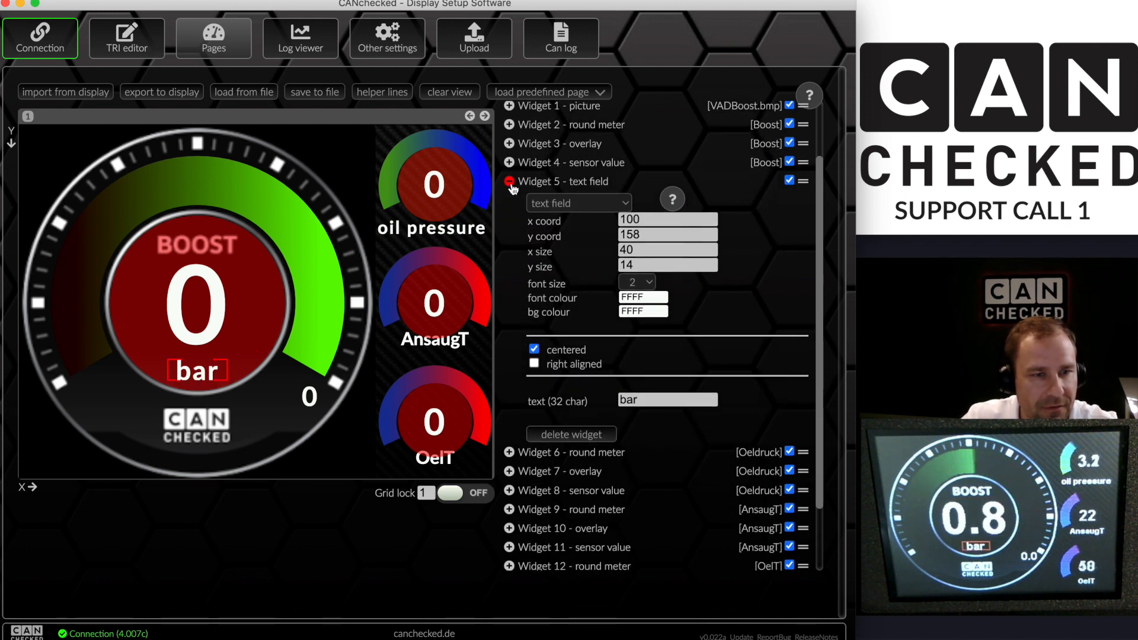
pyautogui.doubleClick(673, 402)
pyautogui.write('boost')
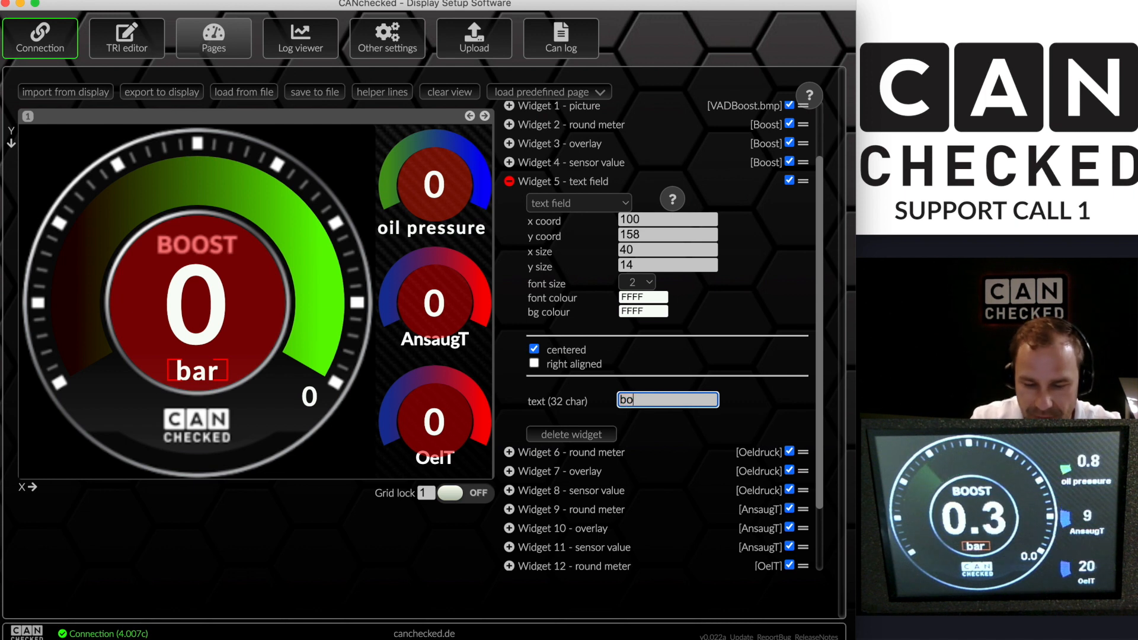
pyautogui.press('BackSpace')
pyautogui.press('BackSpace')
pyautogui.press('BackSpace')
pyautogui.press('BackSpace')
pyautogui.press('BackSpace')
pyautogui.write('psi')
pyautogui.press('Tab')
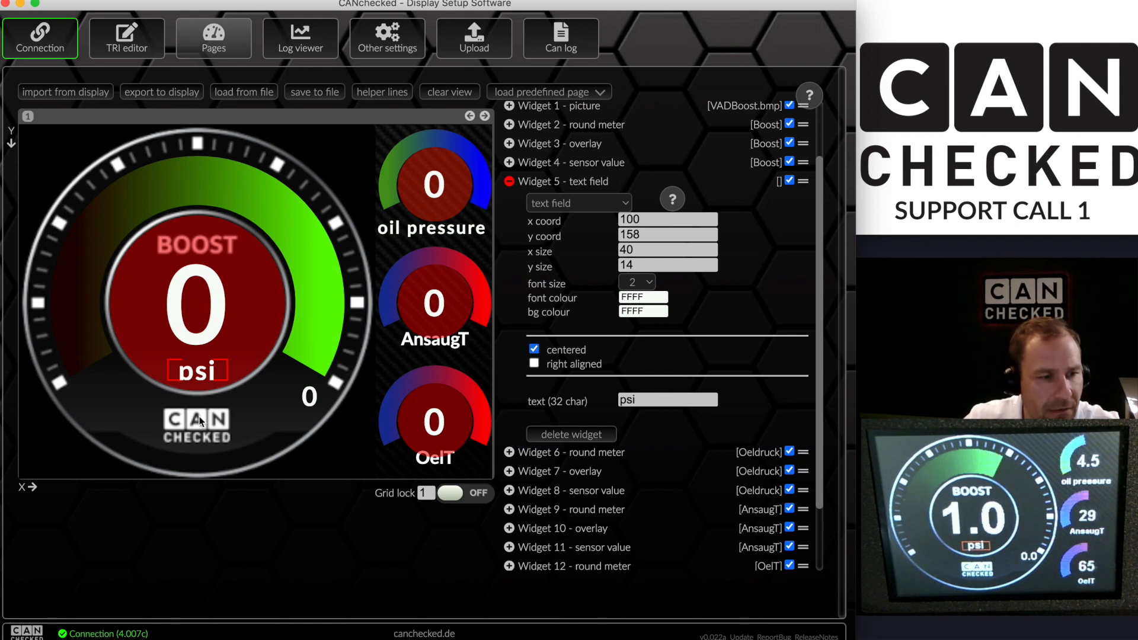
# Examine the Boost round meter's settings and the sensor and display options of the small Boost value, Widget 15
pyautogui.click(198, 437)
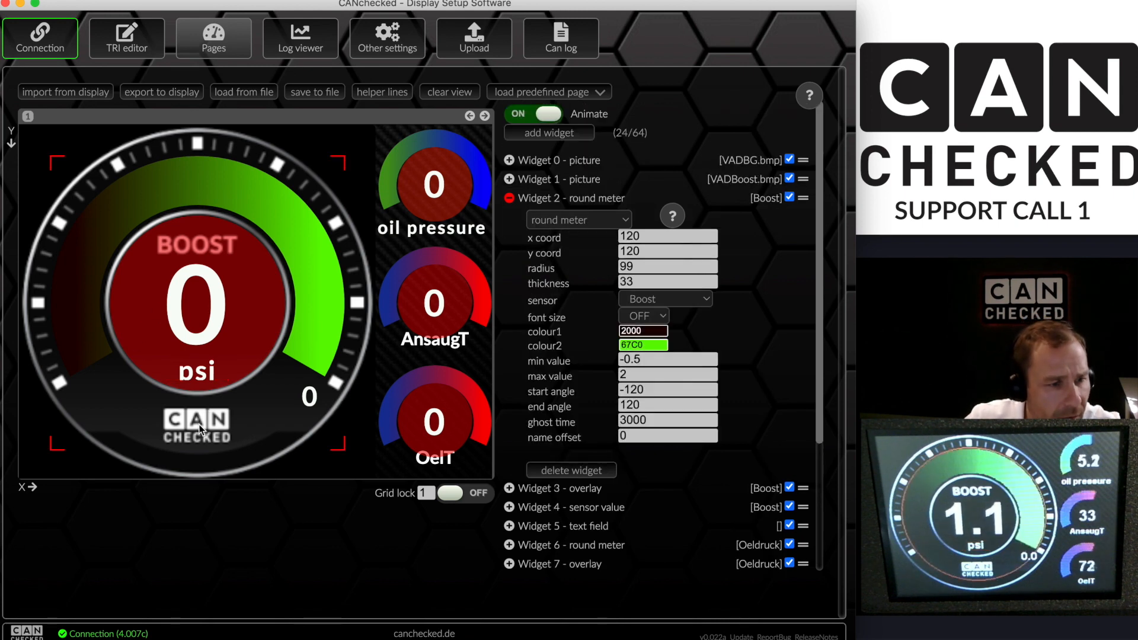
pyautogui.click(510, 198)
pyautogui.click(510, 198)
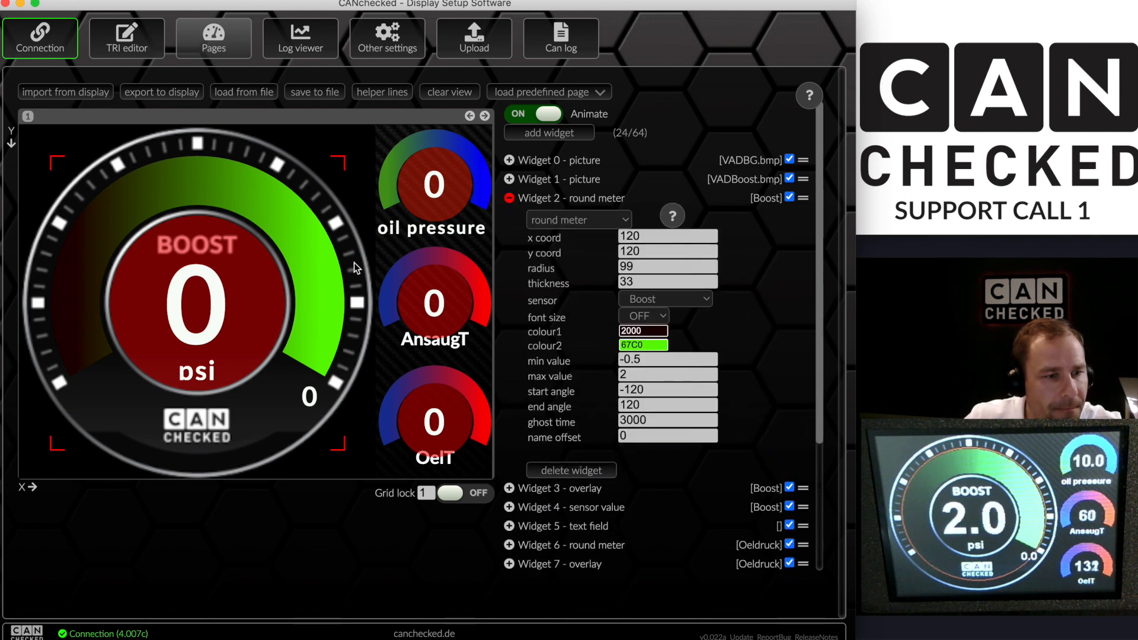
pyautogui.click(309, 397)
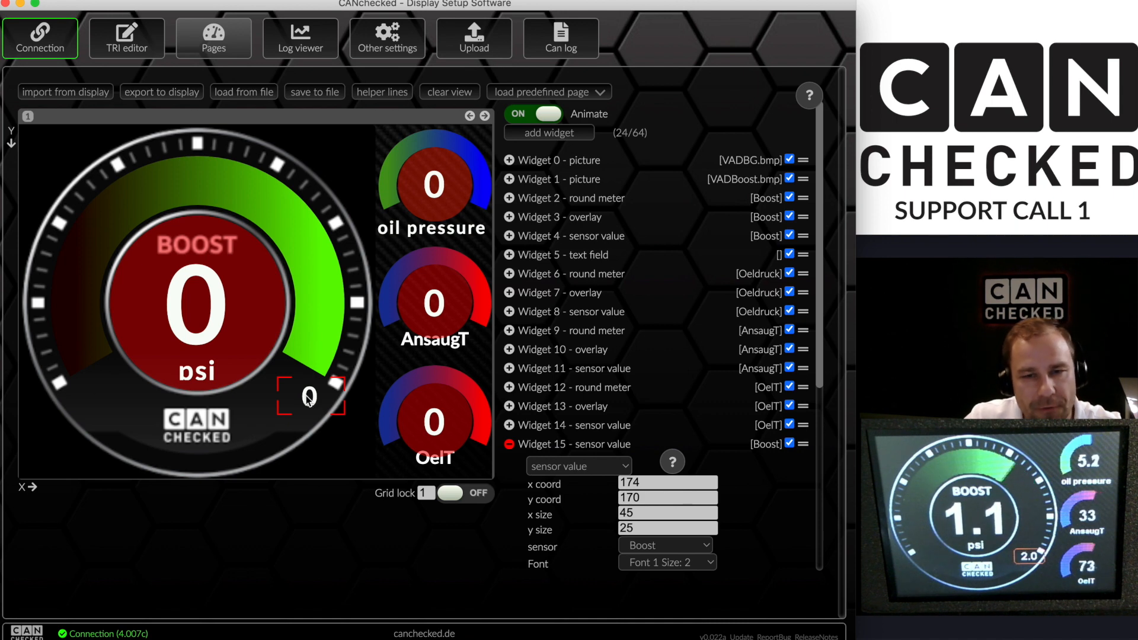
pyautogui.scroll(-5, 589, 309)
pyautogui.click(312, 400)
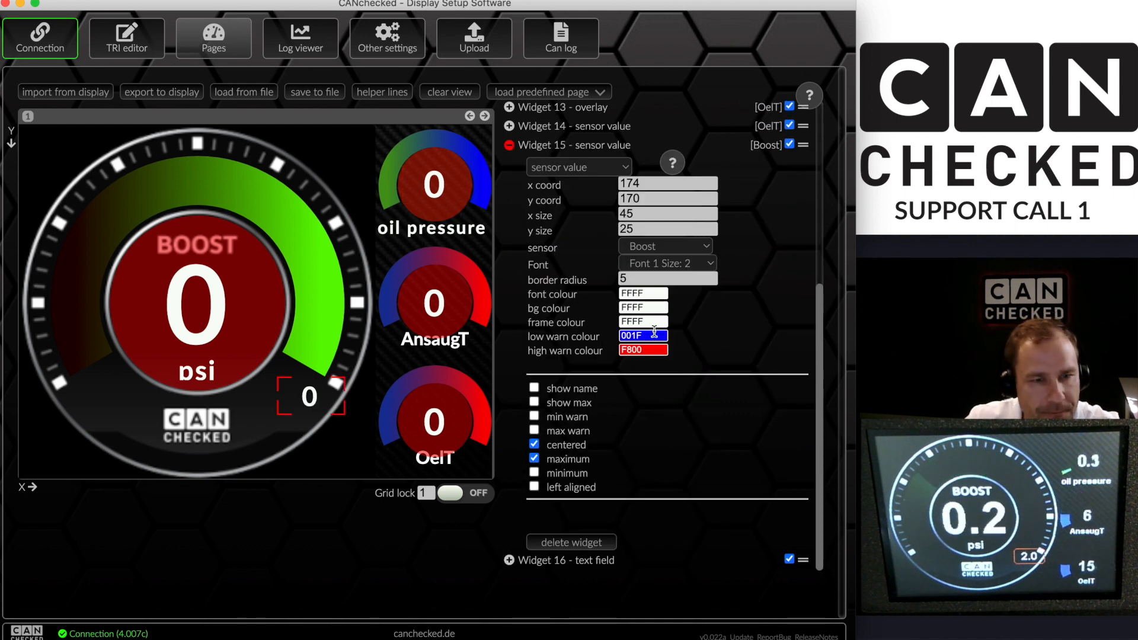
pyautogui.click(660, 247)
pyautogui.click(661, 247)
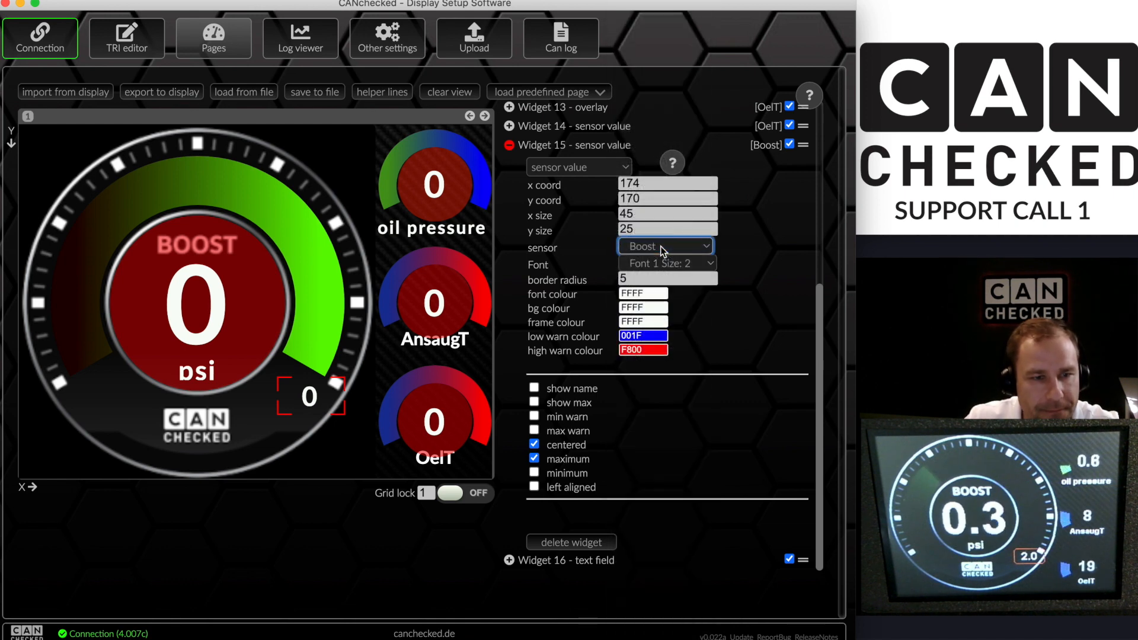
# Try switching off the maximum option of the small Boost value, Widget 15, and reopen its settings
pyautogui.click(534, 460)
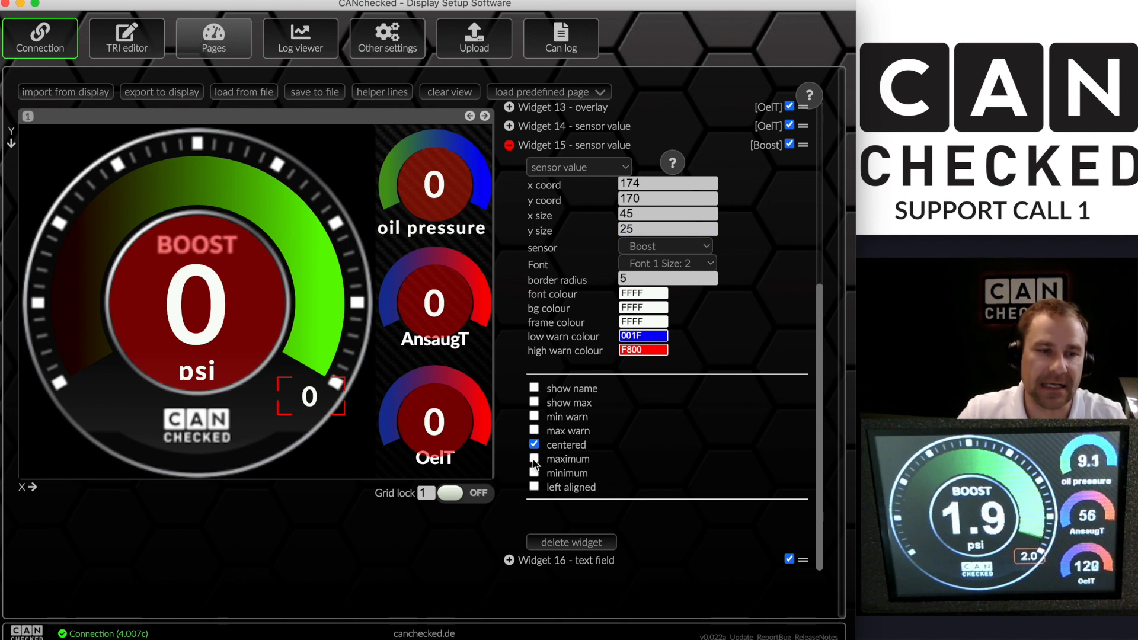
pyautogui.click(454, 414)
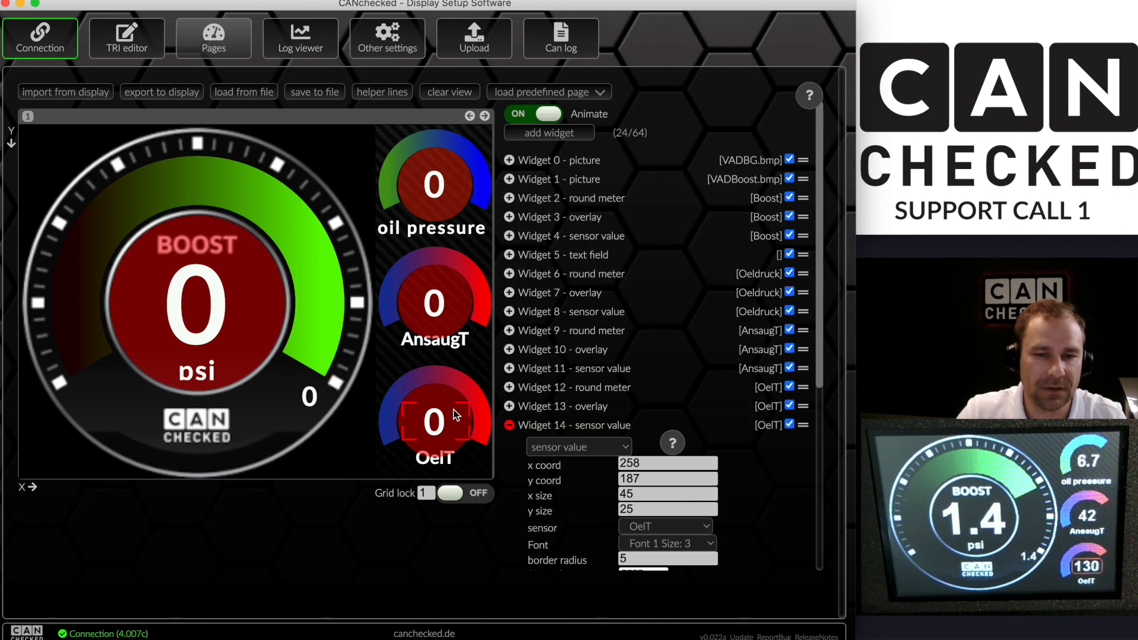
pyautogui.click(310, 398)
pyautogui.scroll(-5, 717, 422)
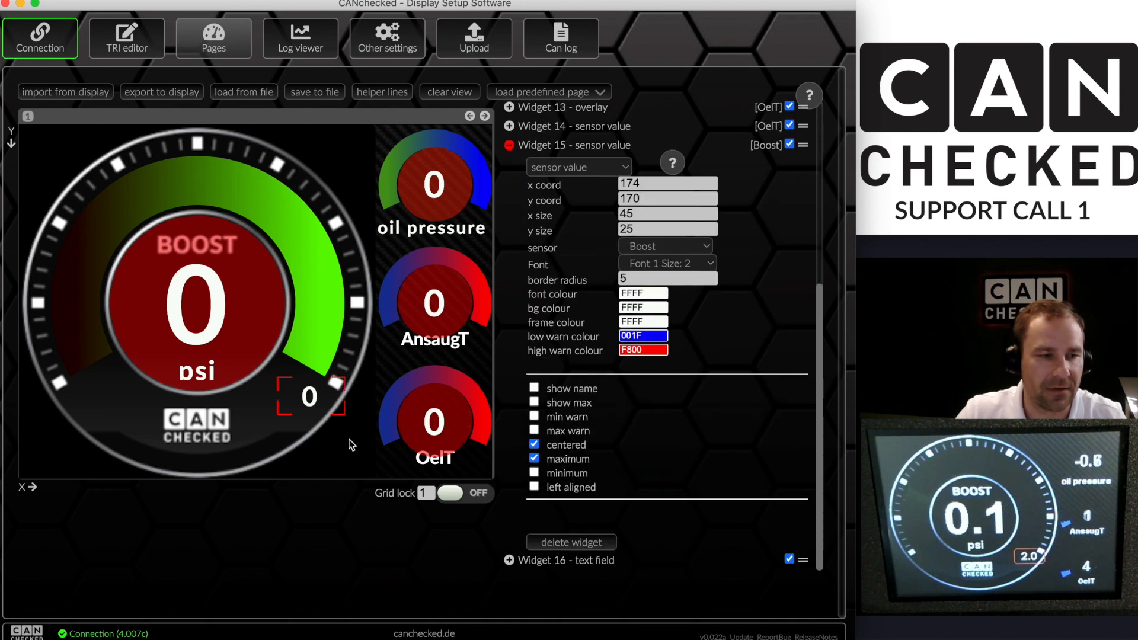
# Look at the settings of the OelT sensor value and the VADBoost.bmp picture, Widget 1
pyautogui.click(435, 429)
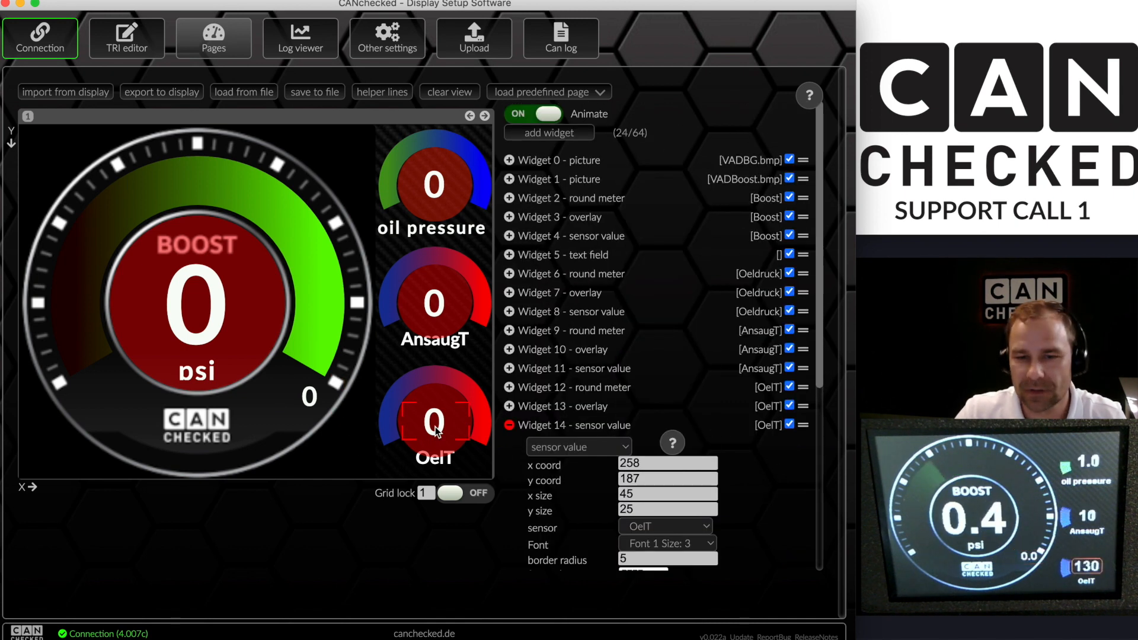
pyautogui.click(352, 450)
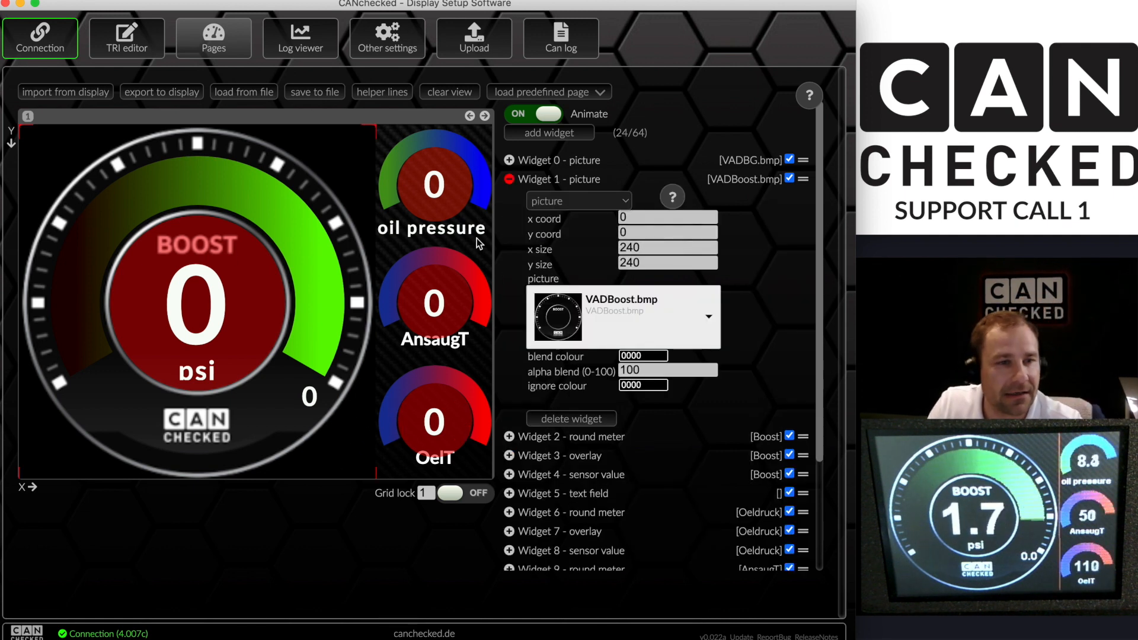
pyautogui.click(510, 180)
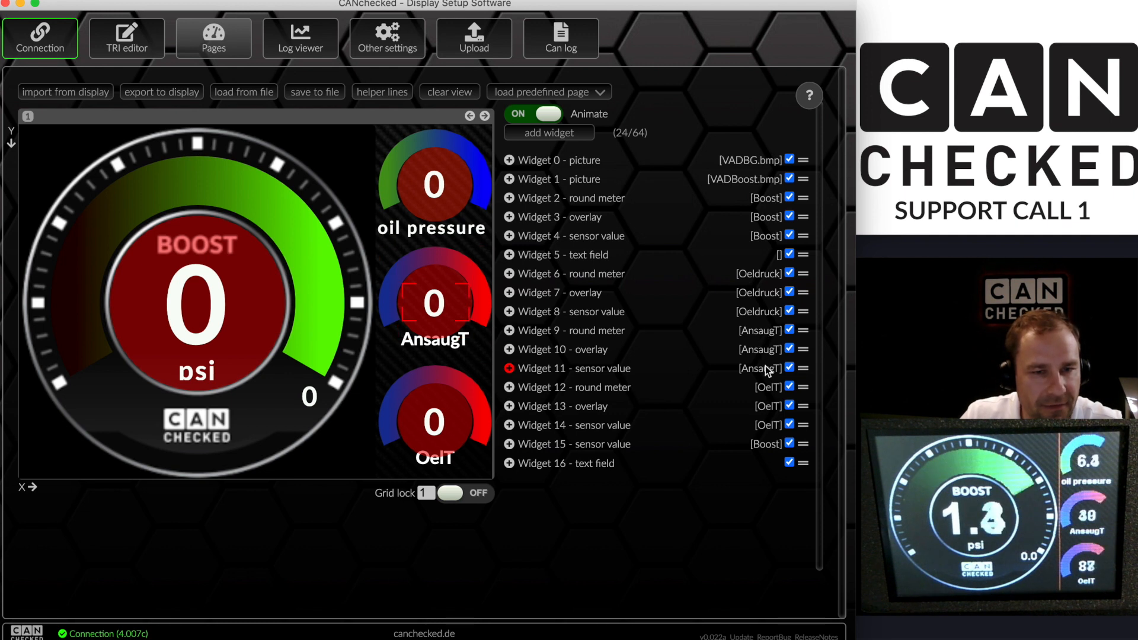
# Temporarily hide and show Widgets 3, 4, 5 and 6 one after another to demonstrate the visibility switches
pyautogui.click(790, 217)
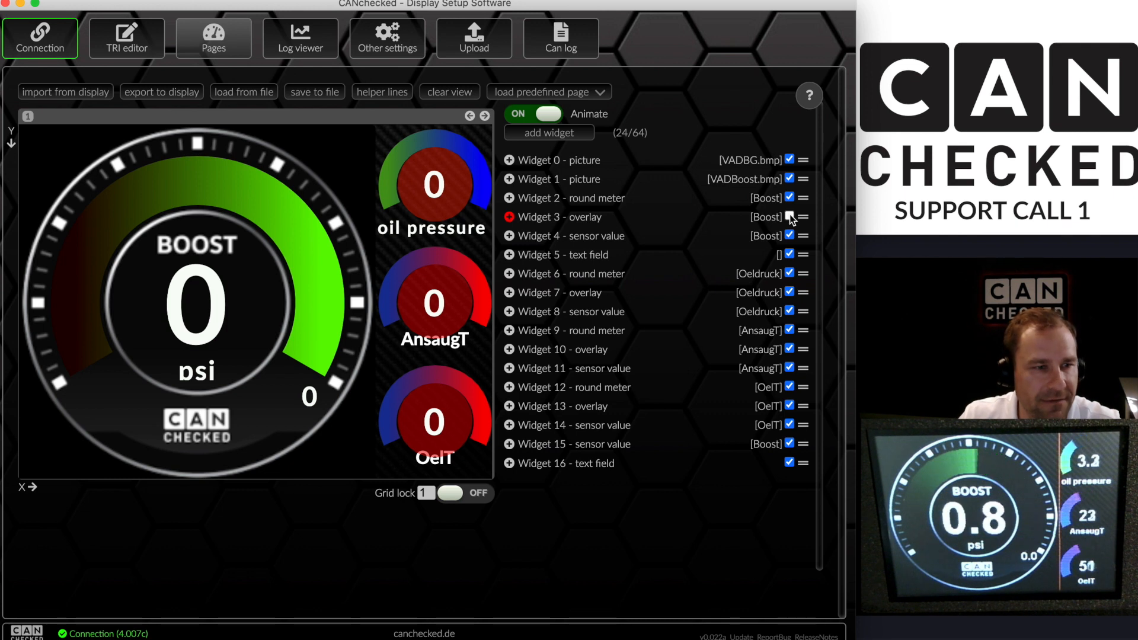
pyautogui.click(791, 217)
pyautogui.click(790, 236)
pyautogui.click(790, 236)
pyautogui.click(789, 255)
pyautogui.click(789, 255)
pyautogui.click(789, 255)
pyautogui.click(790, 274)
pyautogui.click(790, 274)
pyautogui.click(790, 274)
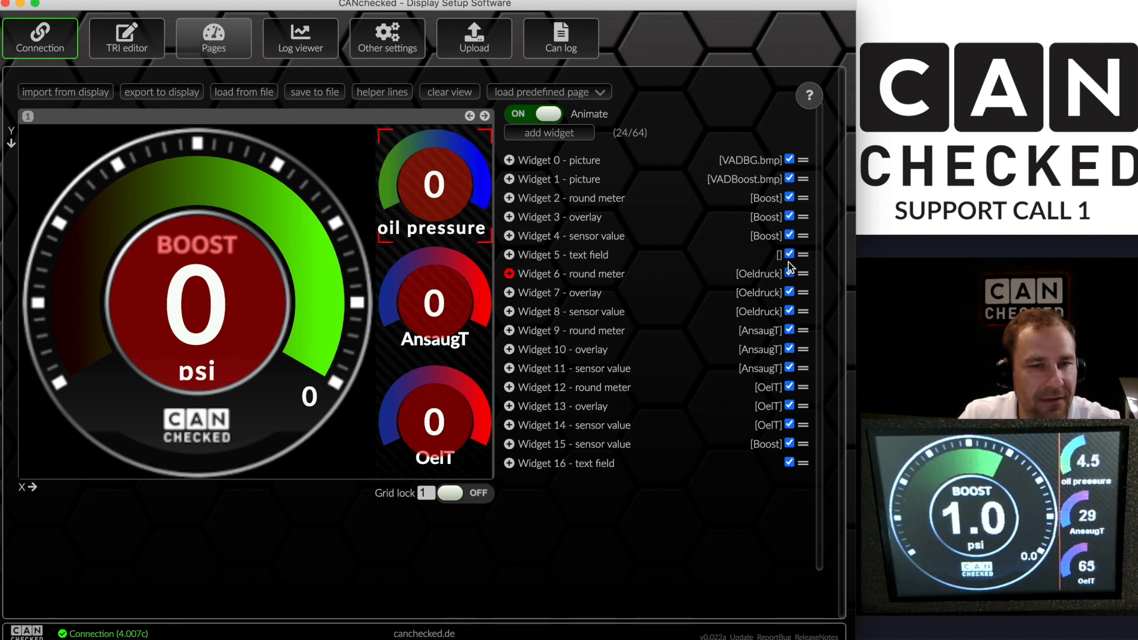
# Browse forward through the display pages to the Logging - Air page, page 5
pyautogui.click(485, 116)
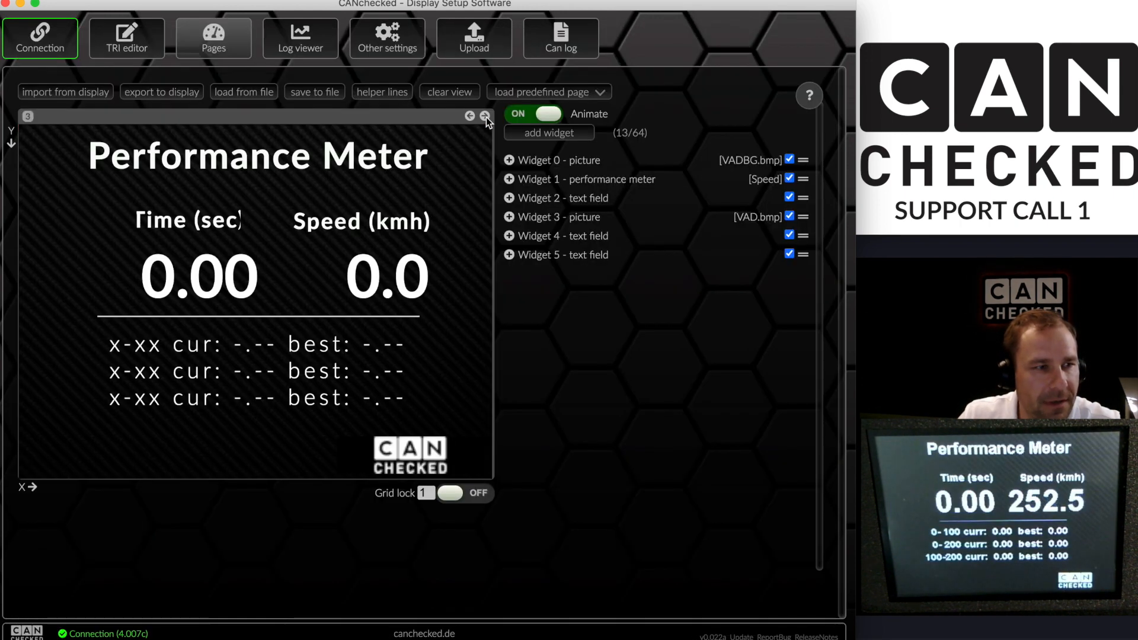
pyautogui.click(486, 116)
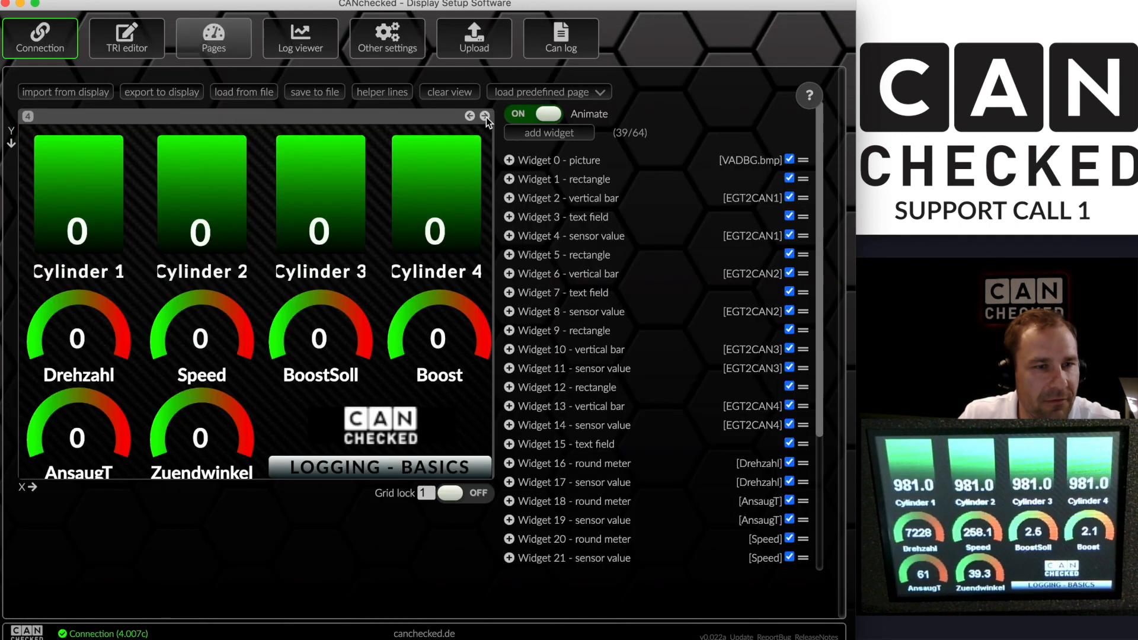
pyautogui.click(487, 116)
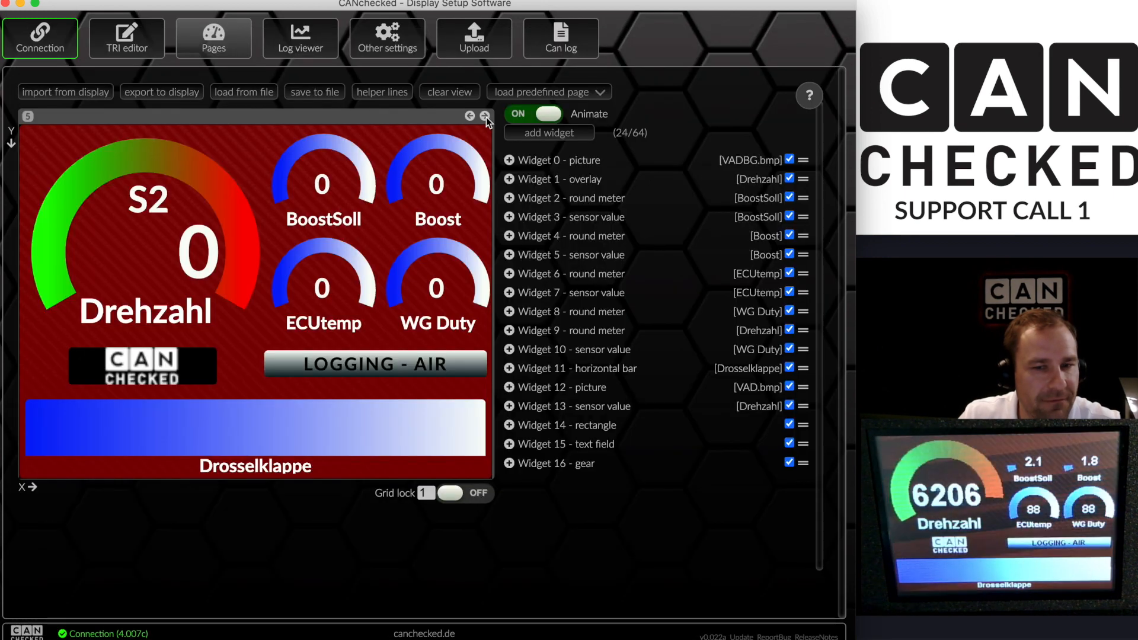
# Hide the red full-page Drehzahl overlay, Widget 1, on page 5
pyautogui.click(252, 175)
pyautogui.click(280, 141)
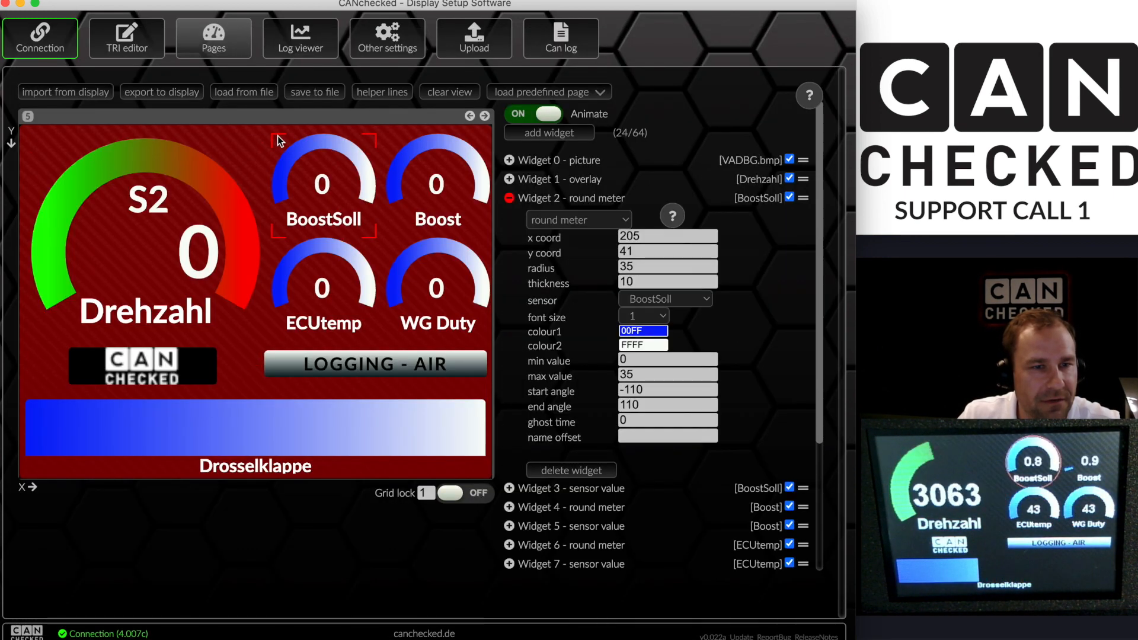
pyautogui.click(437, 125)
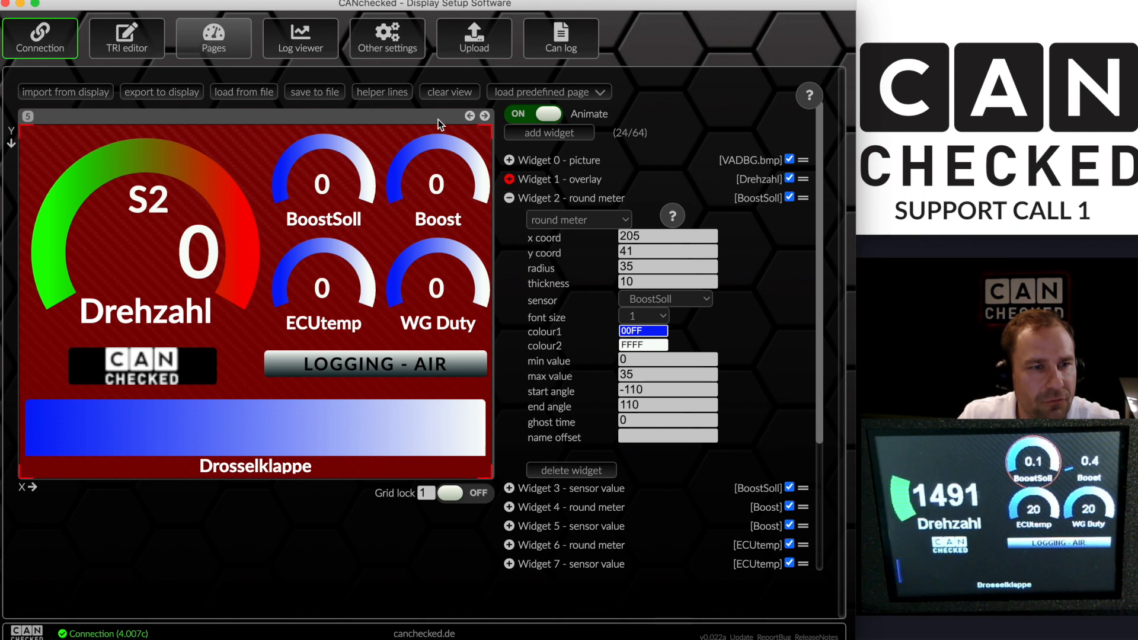
pyautogui.click(511, 199)
pyautogui.click(509, 199)
pyautogui.click(510, 180)
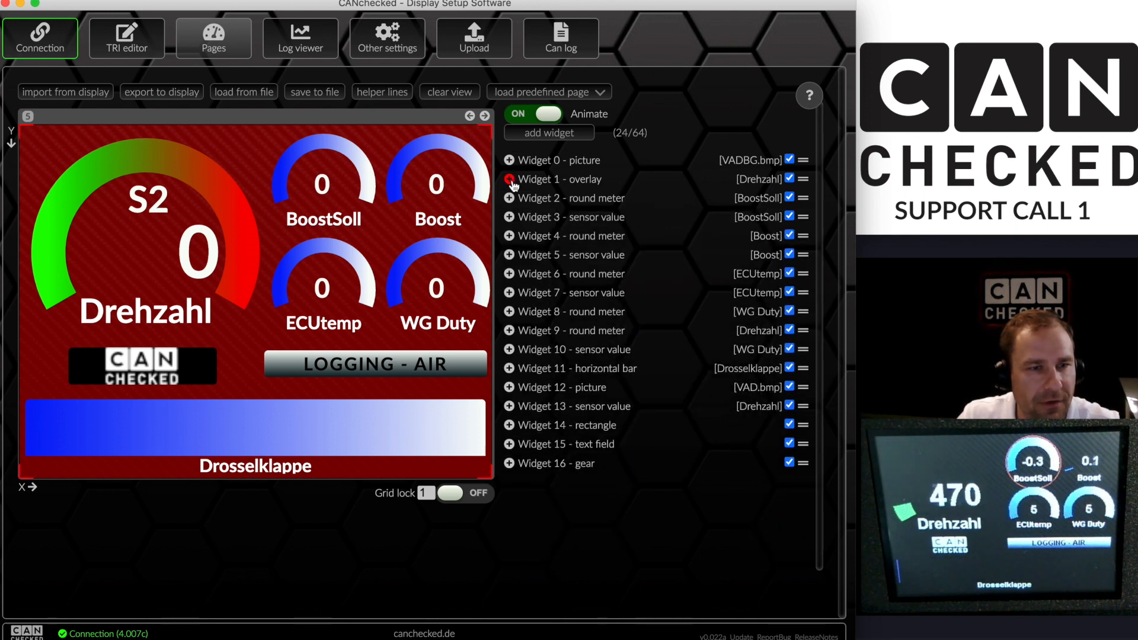
pyautogui.click(790, 180)
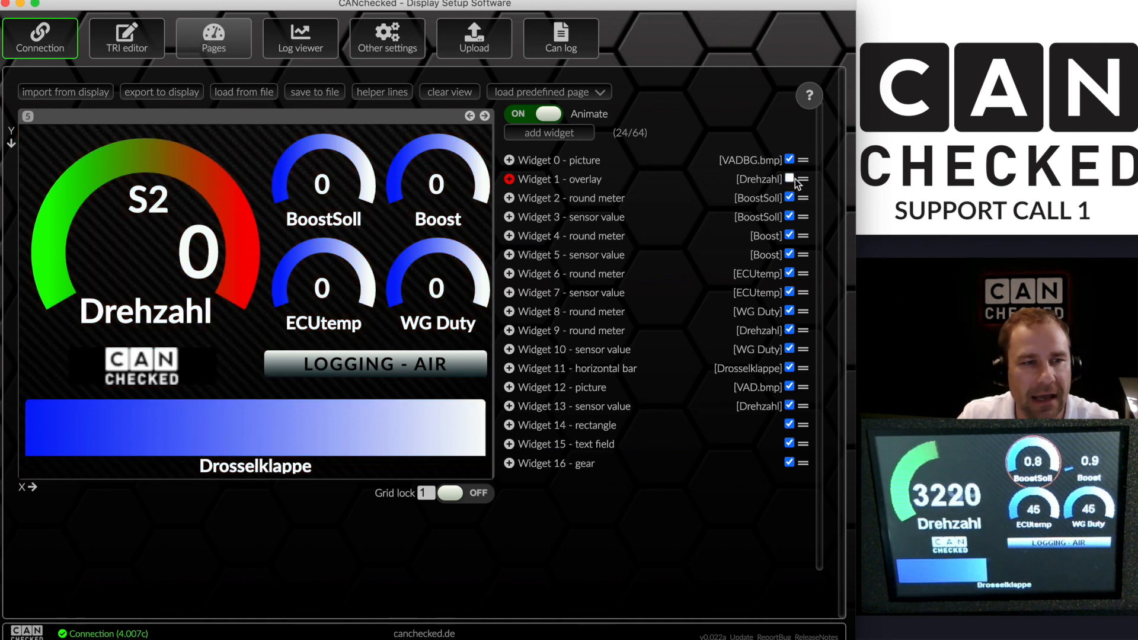
pyautogui.click(257, 168)
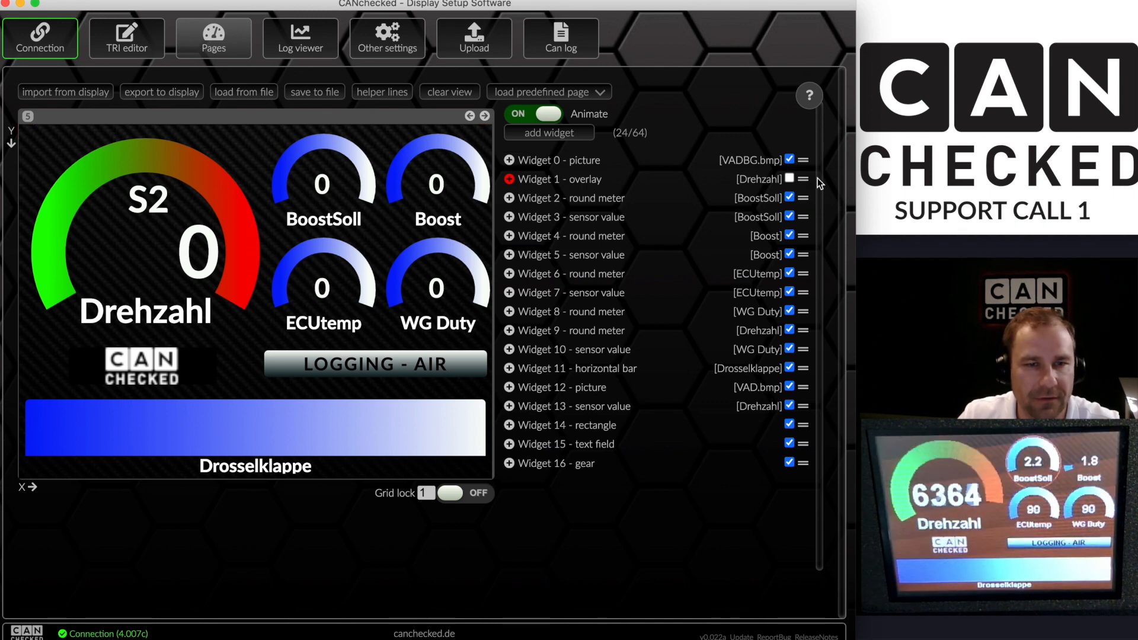
# Go back through the pages to the Boost gauge page, page 1
pyautogui.click(470, 116)
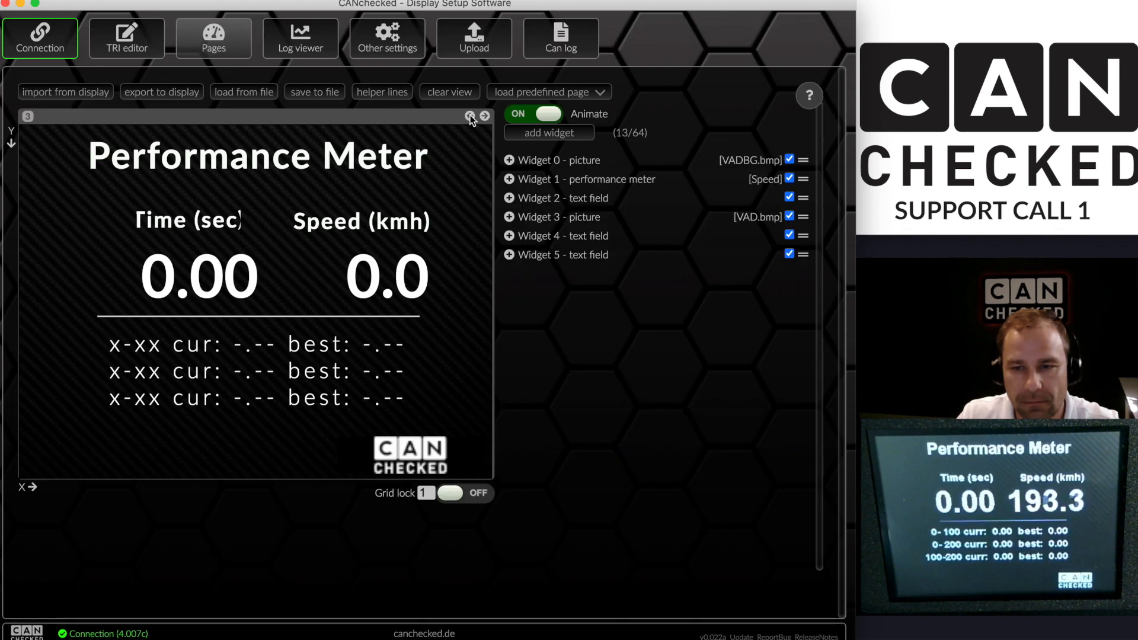
pyautogui.click(471, 116)
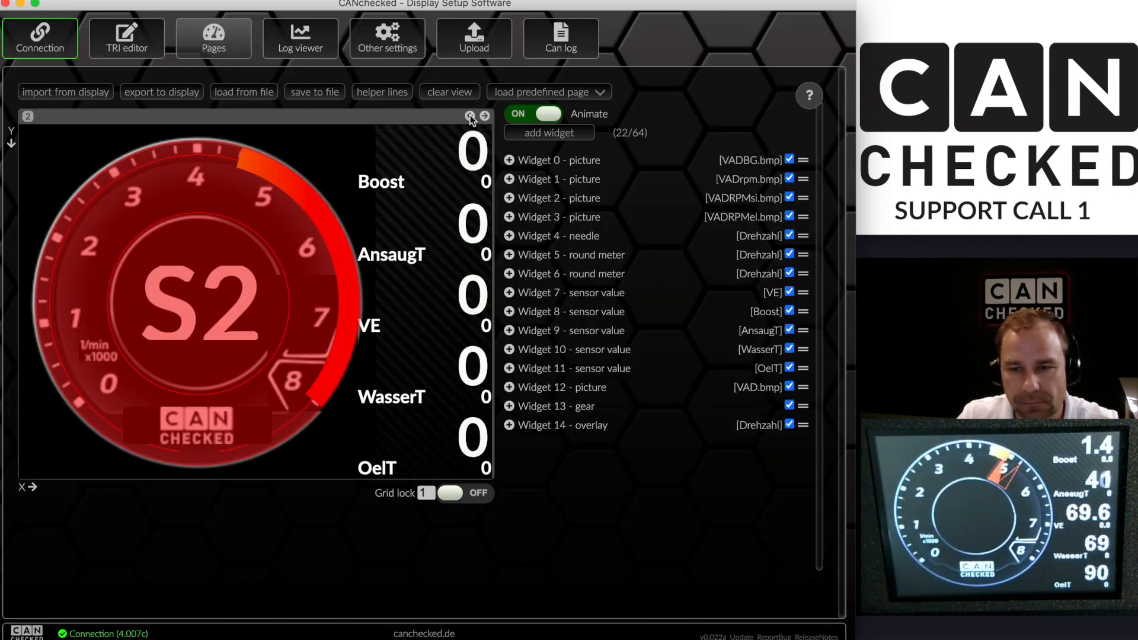
pyautogui.click(470, 115)
pyautogui.click(470, 116)
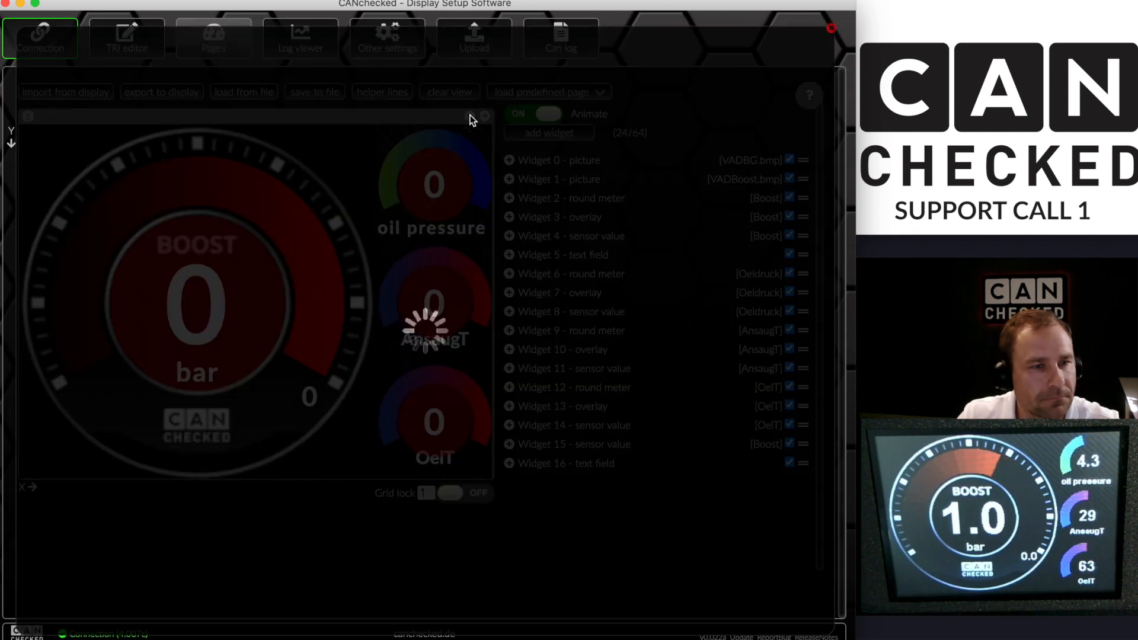
pyautogui.click(484, 116)
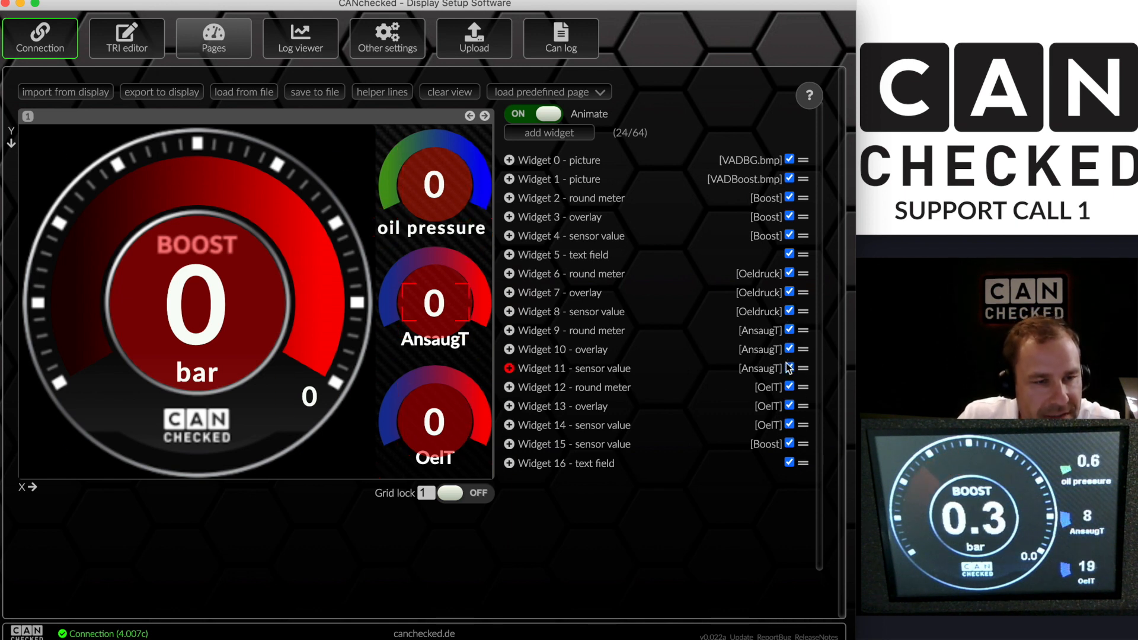
# Move the OelT sensor value, Widget 14, ahead of the OelT overlay in the widget order and export the page to the display
pyautogui.click(456, 305)
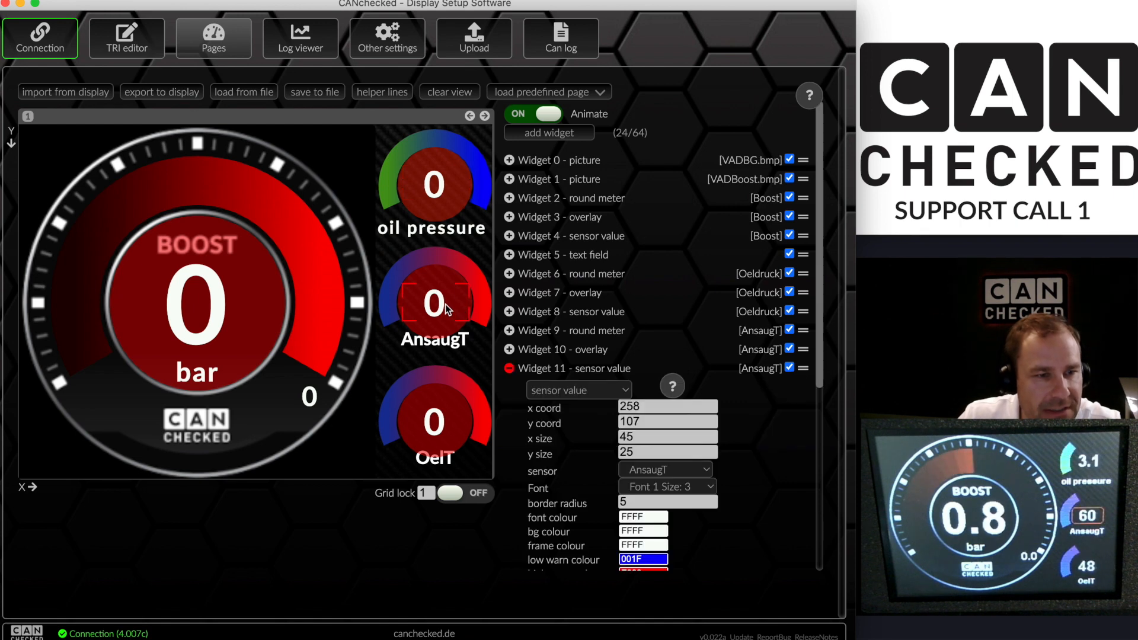
pyautogui.scroll(-3, 515, 286)
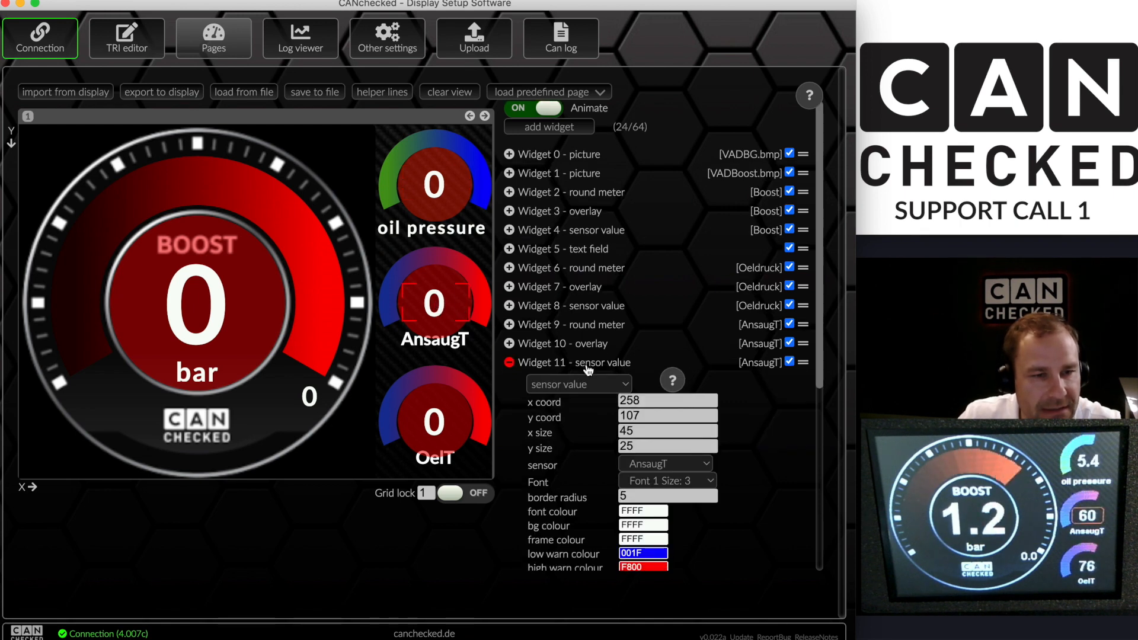
pyautogui.click(509, 225)
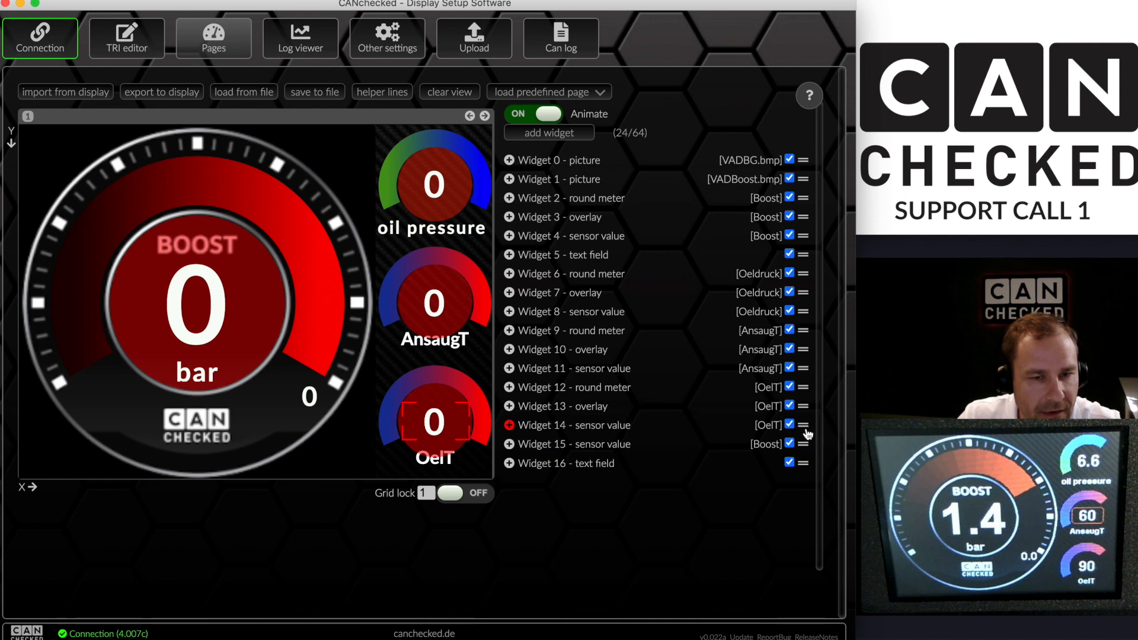
pyautogui.moveTo(804, 432); pyautogui.dragTo(805, 409)
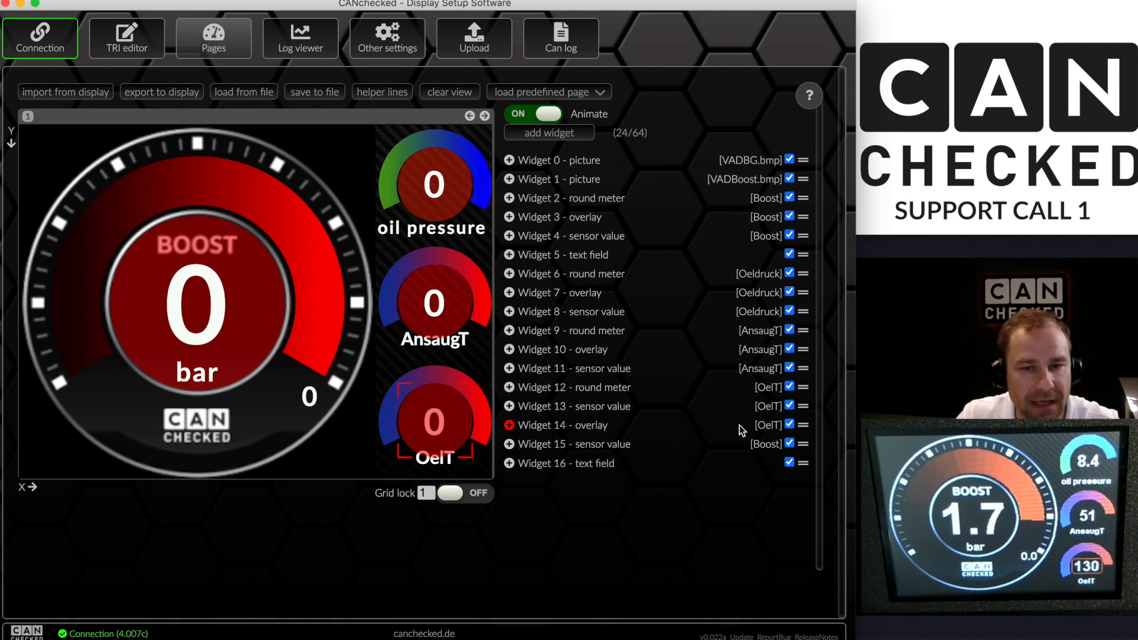
pyautogui.click(160, 93)
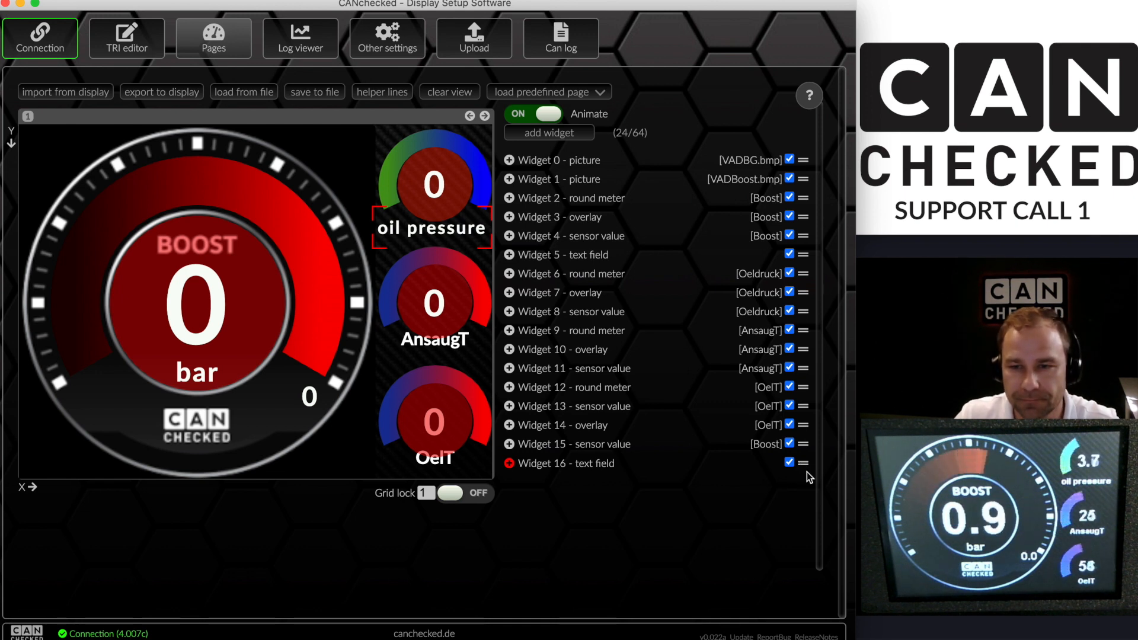
# Open page 2 with the rev counter and show the settings of the VE sensor value, Widget 7
pyautogui.click(485, 117)
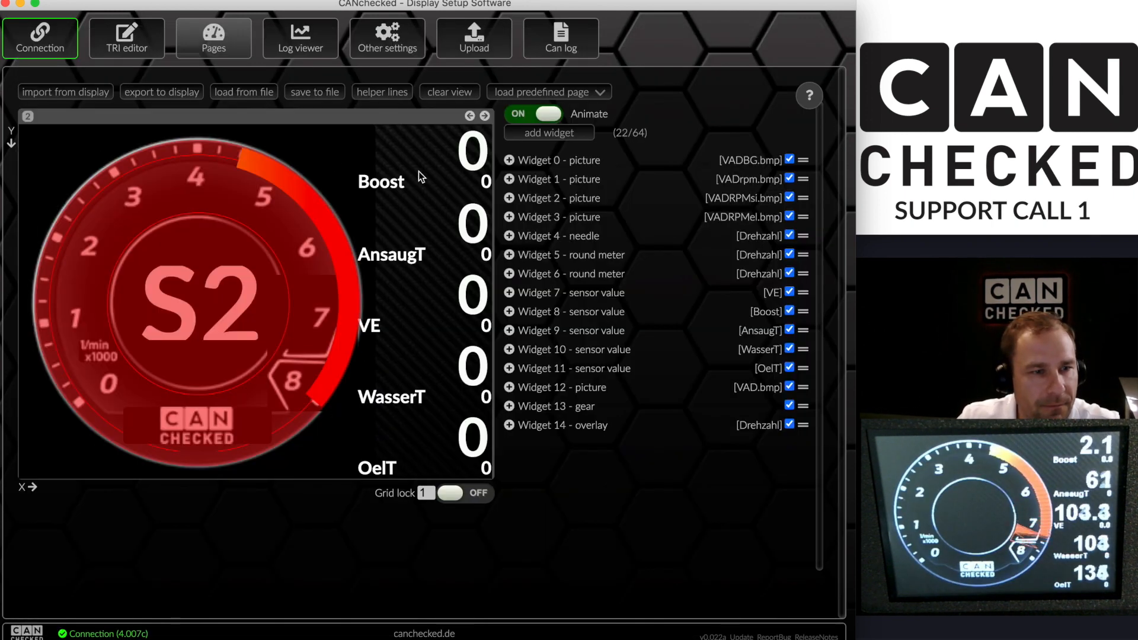
pyautogui.click(437, 172)
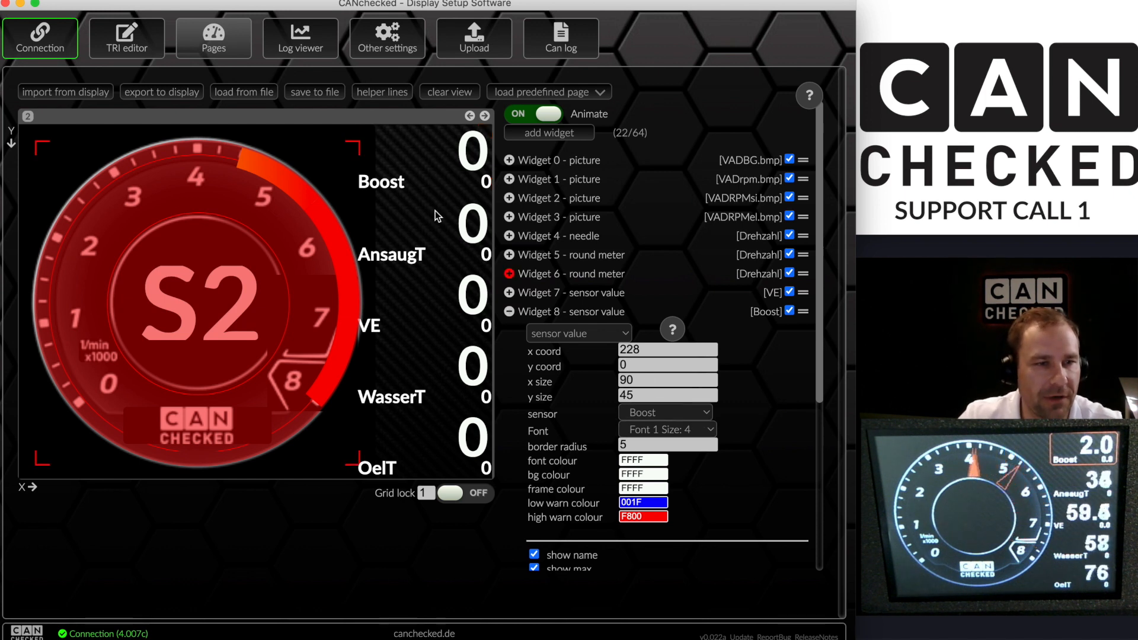
pyautogui.click(440, 310)
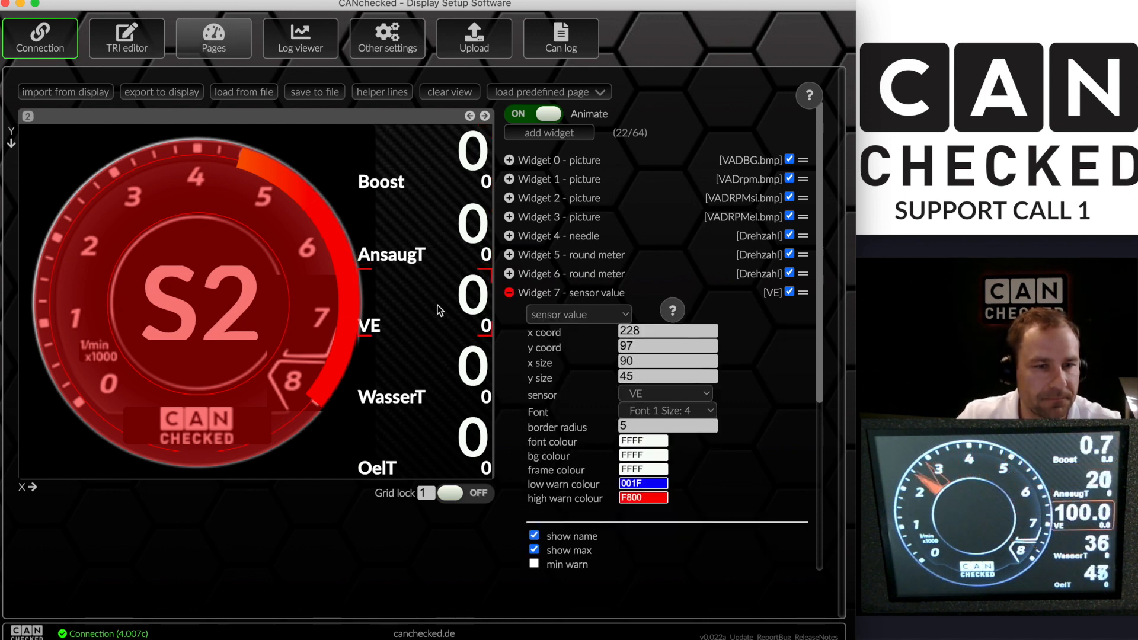
# Try AnsaugT as the sensor of Widget 7 and check the available font sizes
pyautogui.click(657, 393)
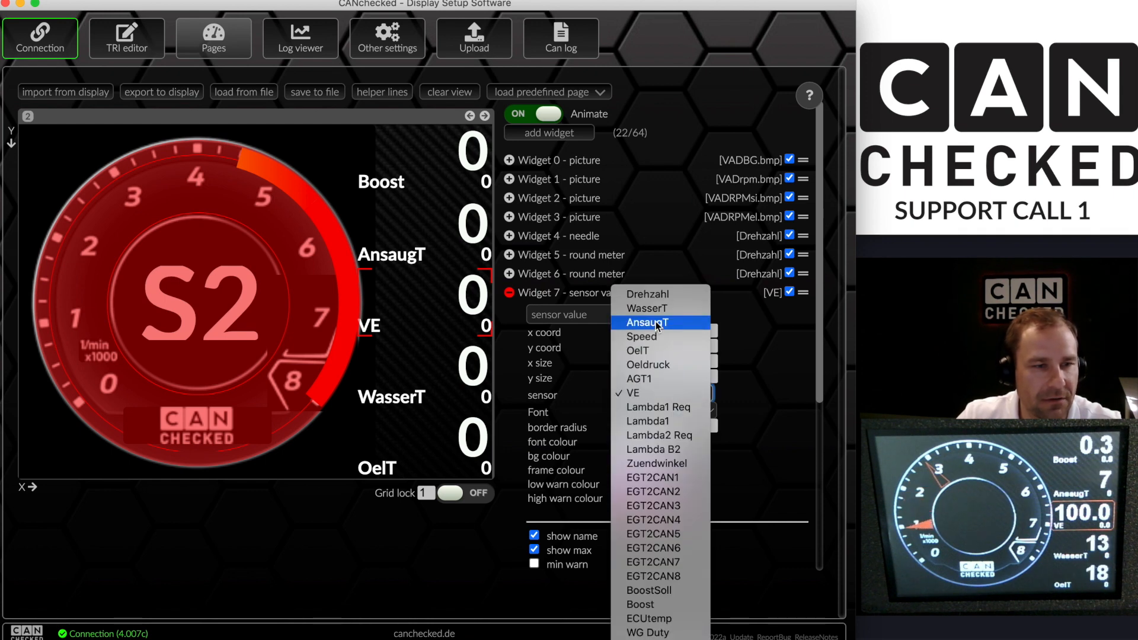
pyautogui.click(657, 325)
pyautogui.click(653, 408)
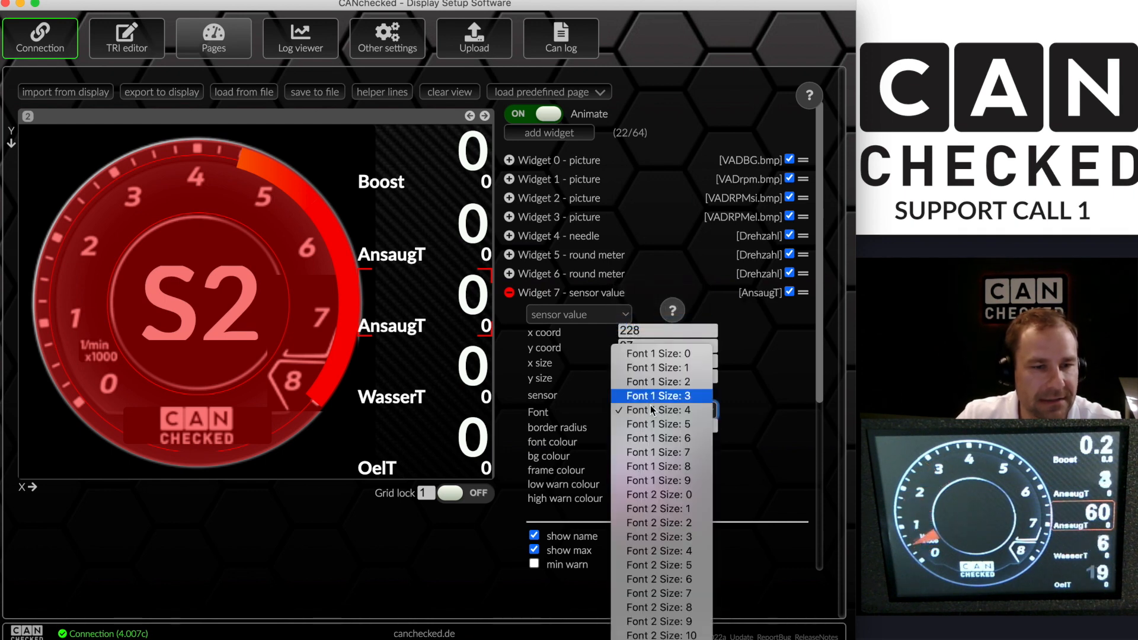
pyautogui.click(769, 399)
# Set the sensor of the sensor value Widget 7 to WG Duty
pyautogui.click(695, 394)
pyautogui.scroll(-2, 667, 457)
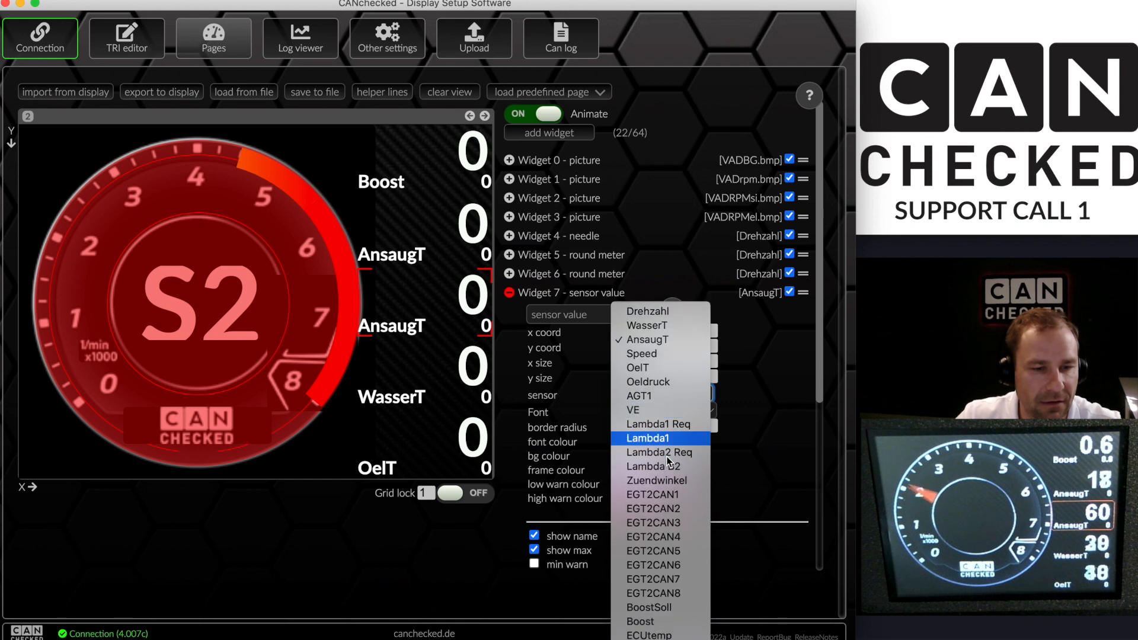
pyautogui.scroll(-3, 669, 461)
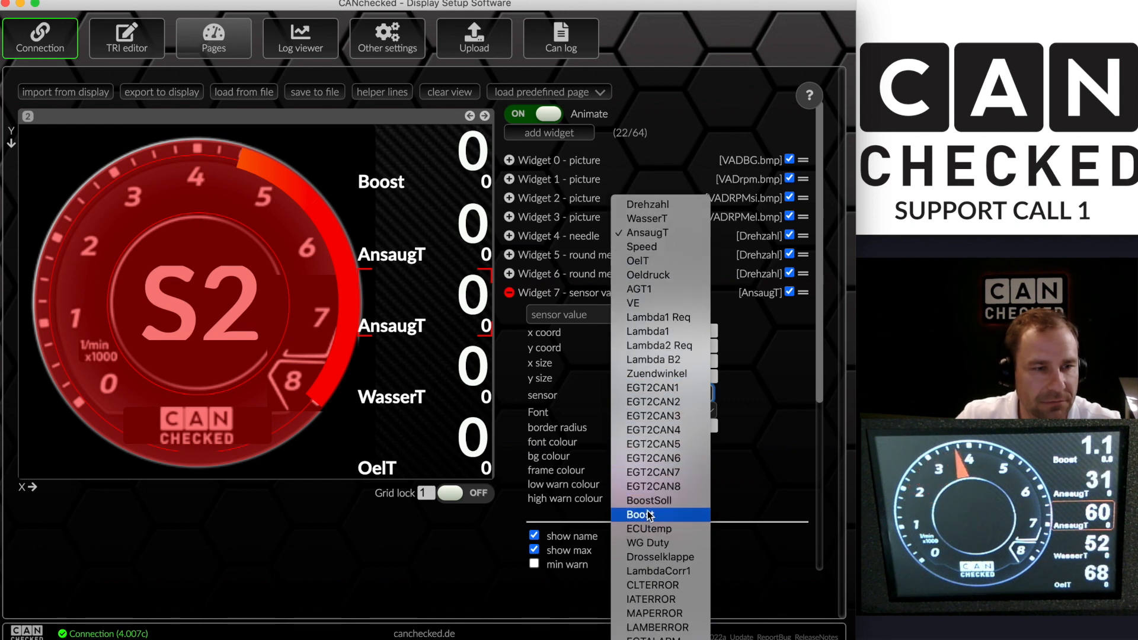
pyautogui.click(650, 544)
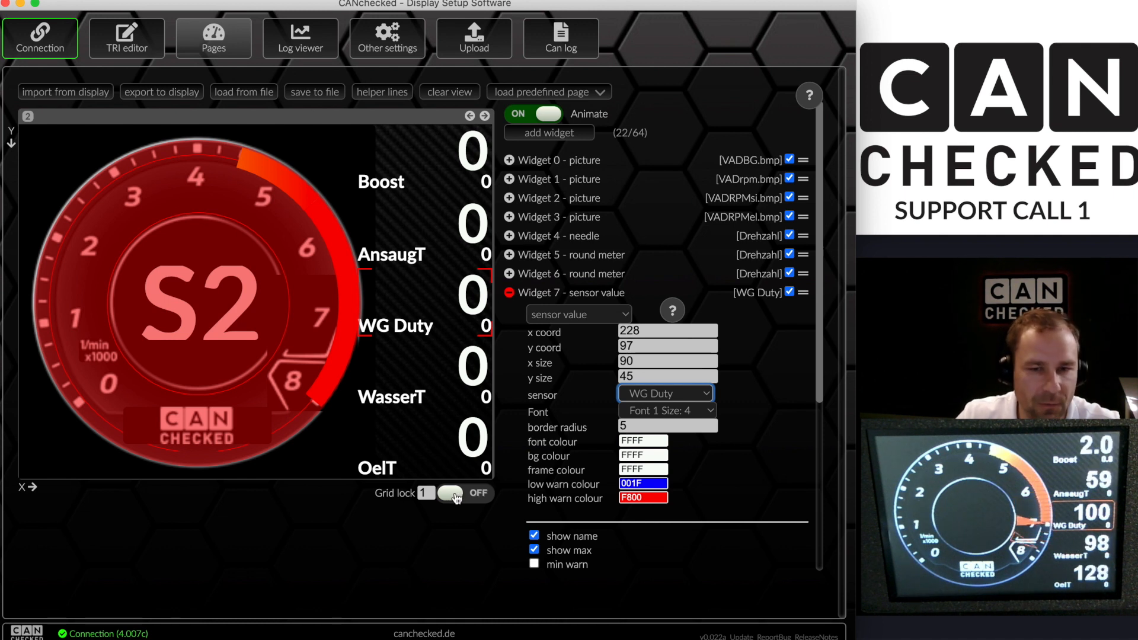
# Look at the grid lock value and open the settings of the Drehzahl overlay, Widget 14
pyautogui.click(422, 493)
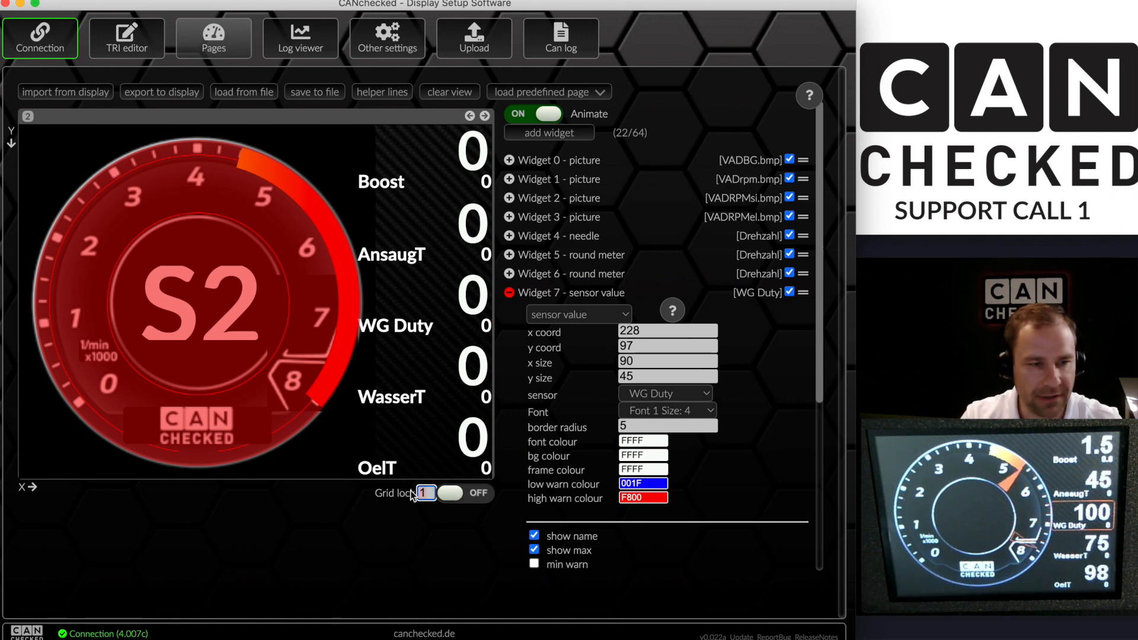
pyautogui.click(186, 295)
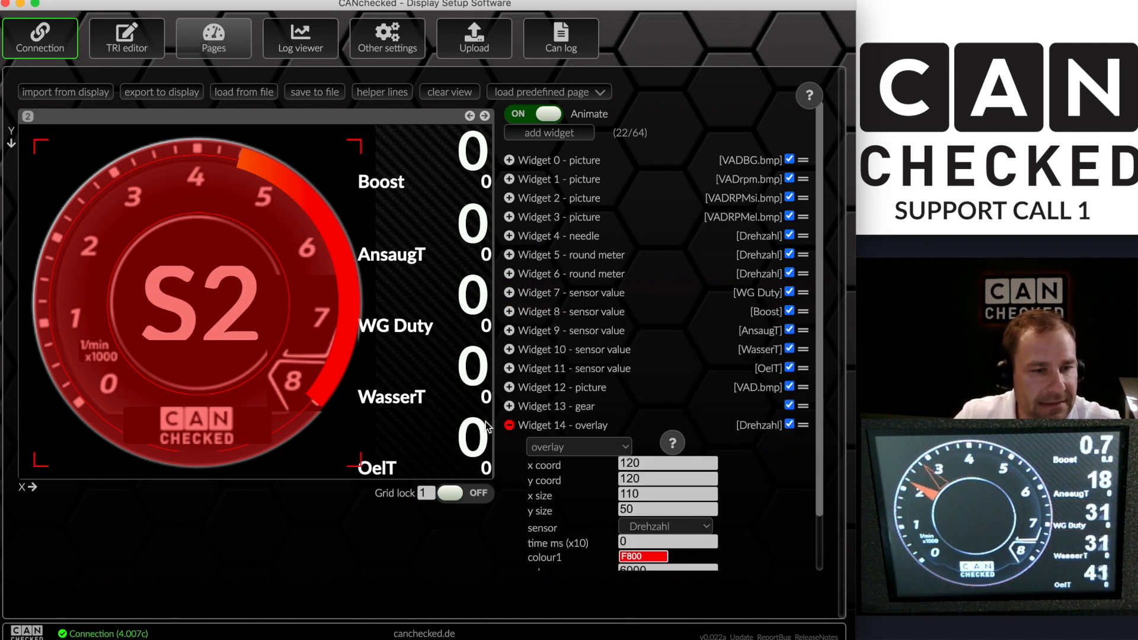
# Hide the Drehzahl overlay, Widget 14, select the gear display, Widget 13, and show the overlay again
pyautogui.click(509, 425)
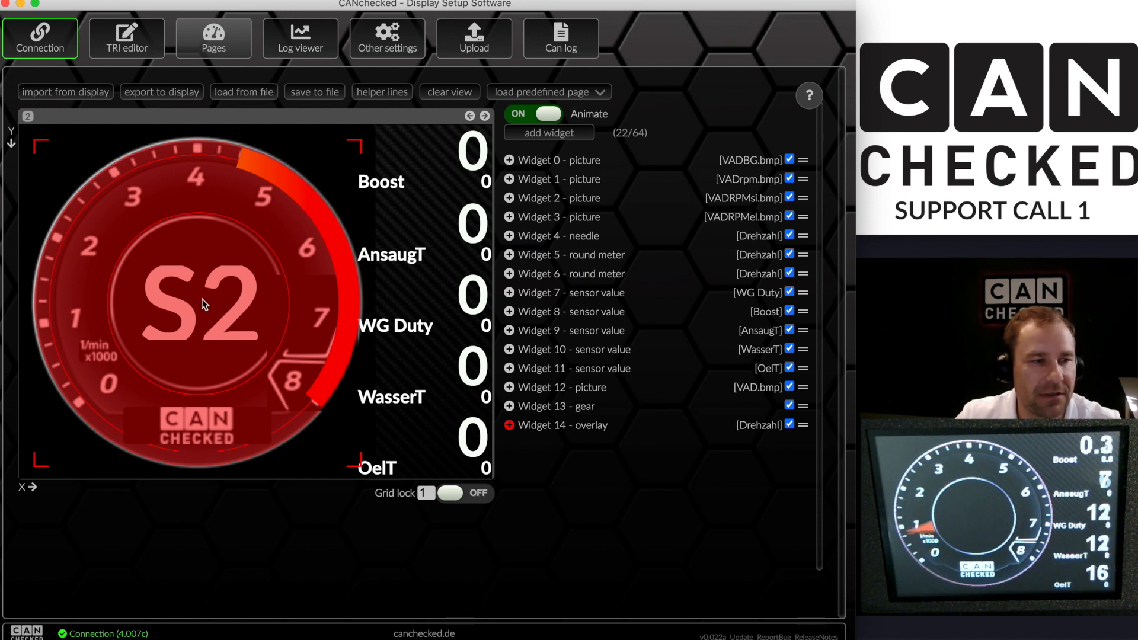
pyautogui.click(790, 425)
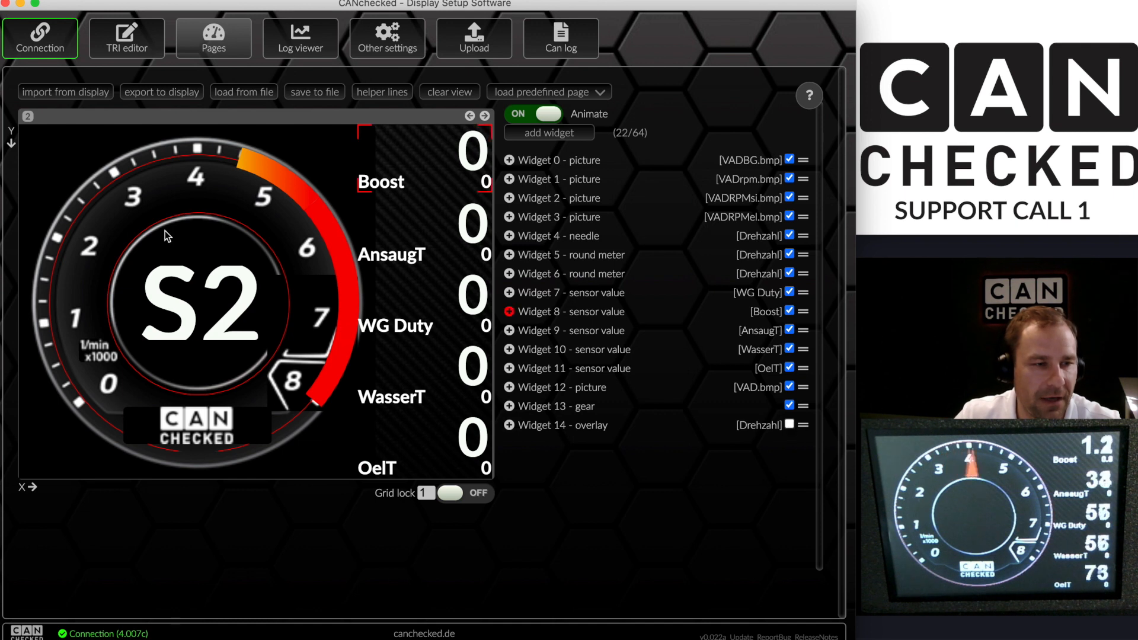
pyautogui.click(200, 289)
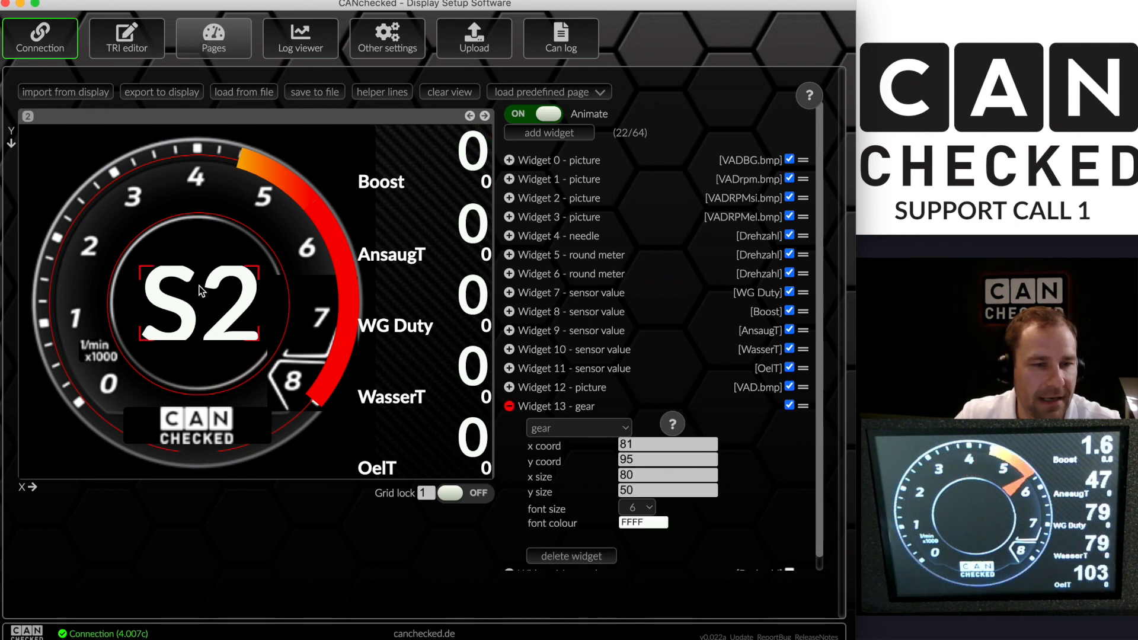
pyautogui.click(509, 407)
pyautogui.click(789, 424)
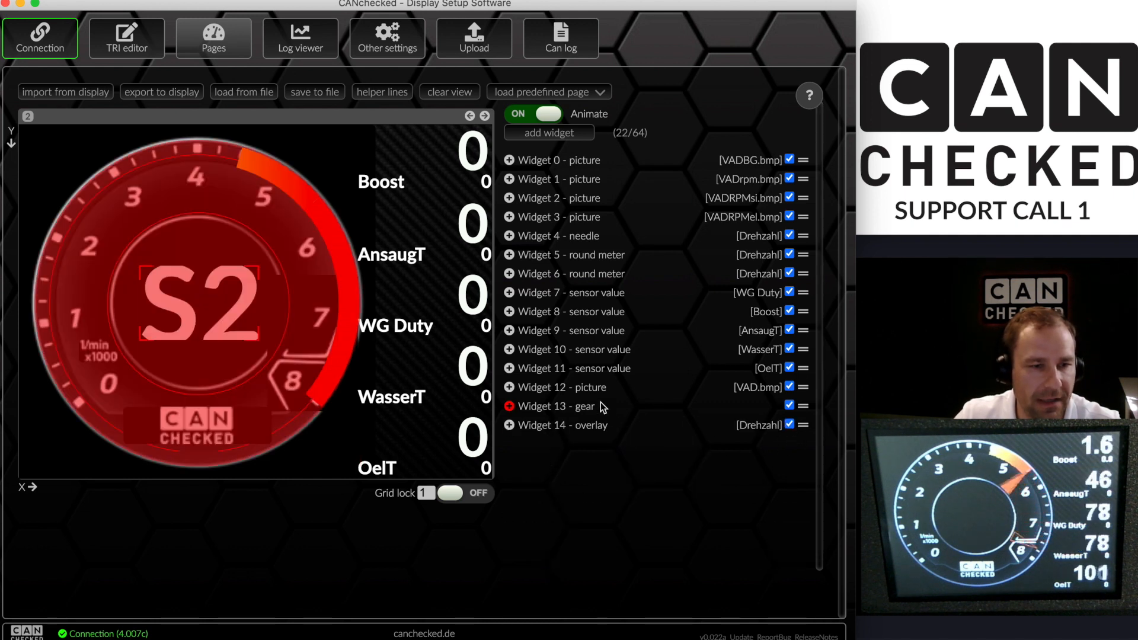
# Look at the settings of the gear display, Widget 13, and check the Drehzahl overlay, Widget 14
pyautogui.click(524, 408)
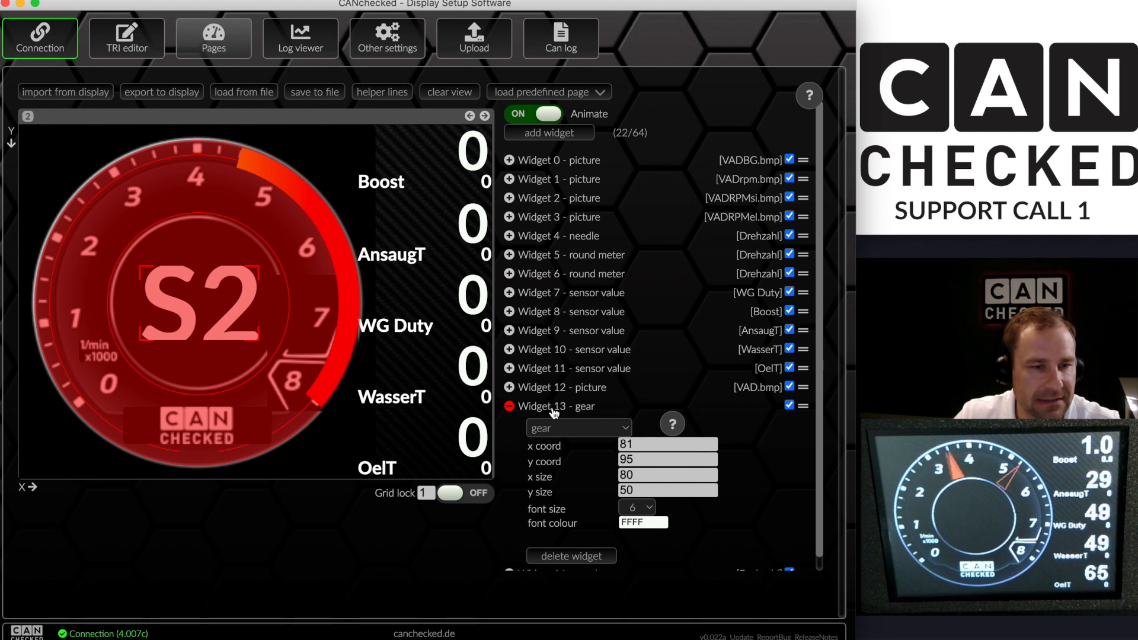
pyautogui.scroll(-1, 555, 415)
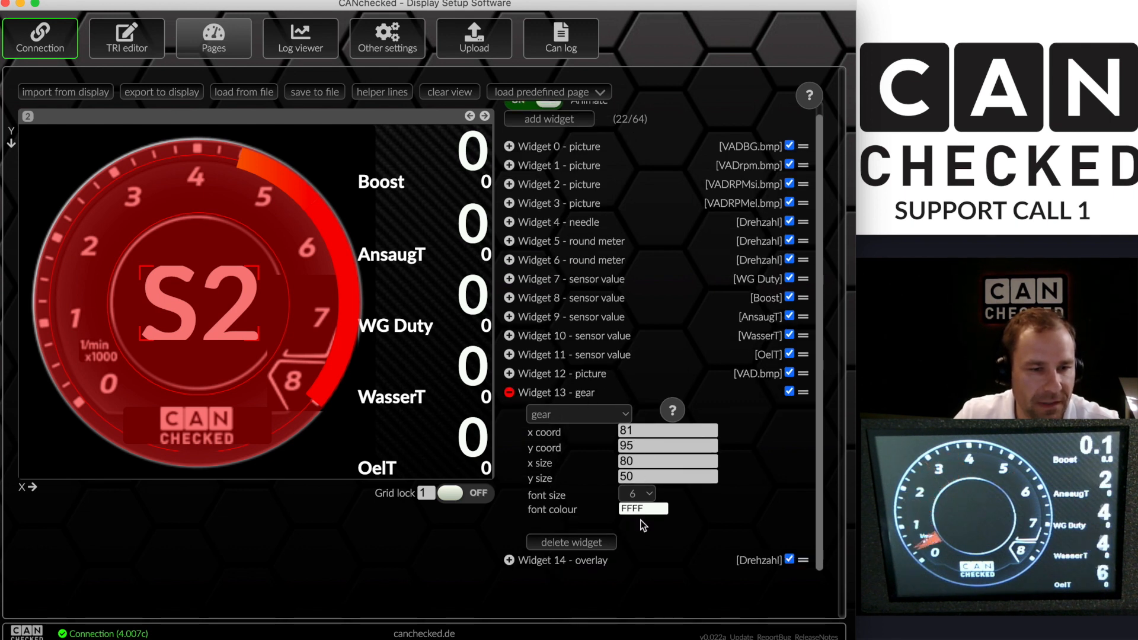
pyautogui.click(510, 394)
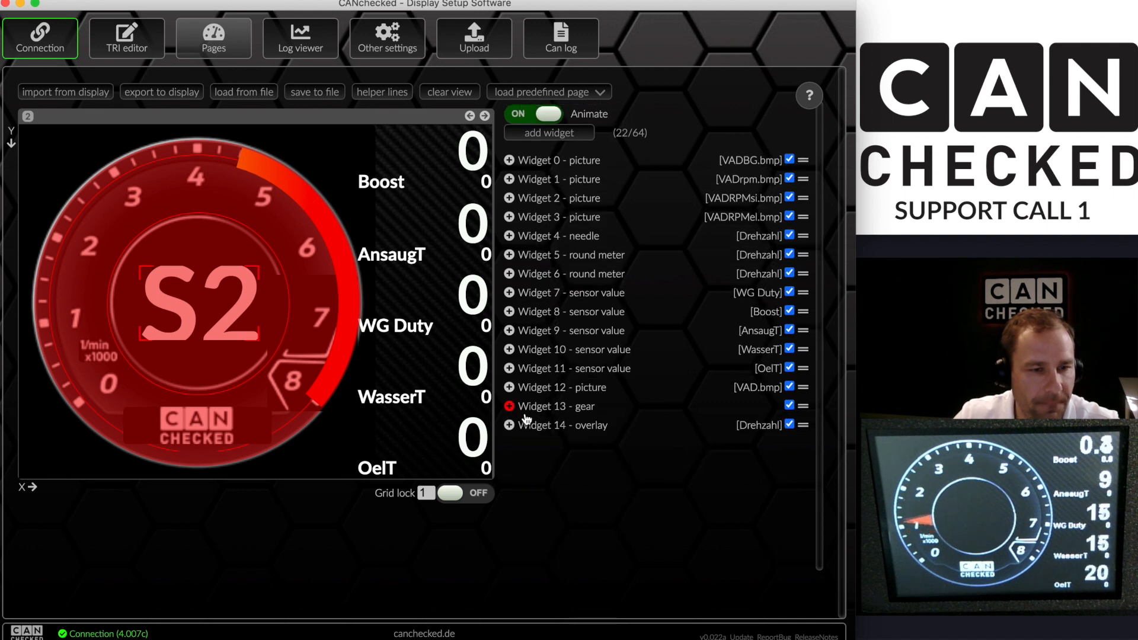
pyautogui.click(567, 435)
pyautogui.click(567, 434)
pyautogui.click(272, 303)
pyautogui.click(509, 425)
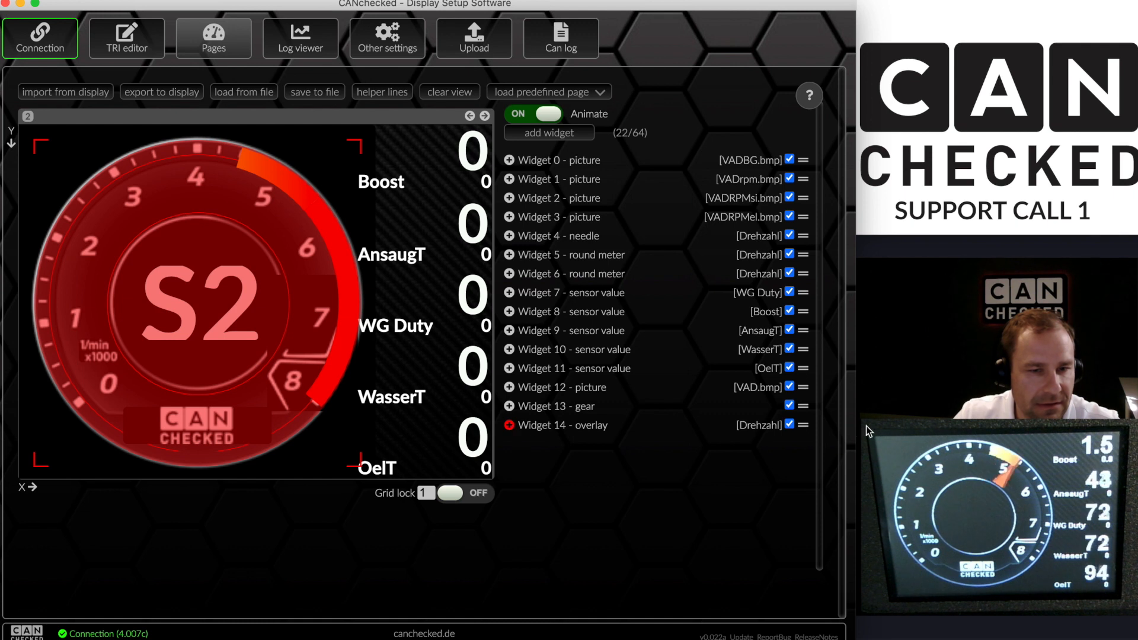
# Hide the Drehzahl overlay, Widget 14, and nudge the gear display, Widget 13, to x 80 and y 96
pyautogui.click(789, 424)
pyautogui.click(196, 305)
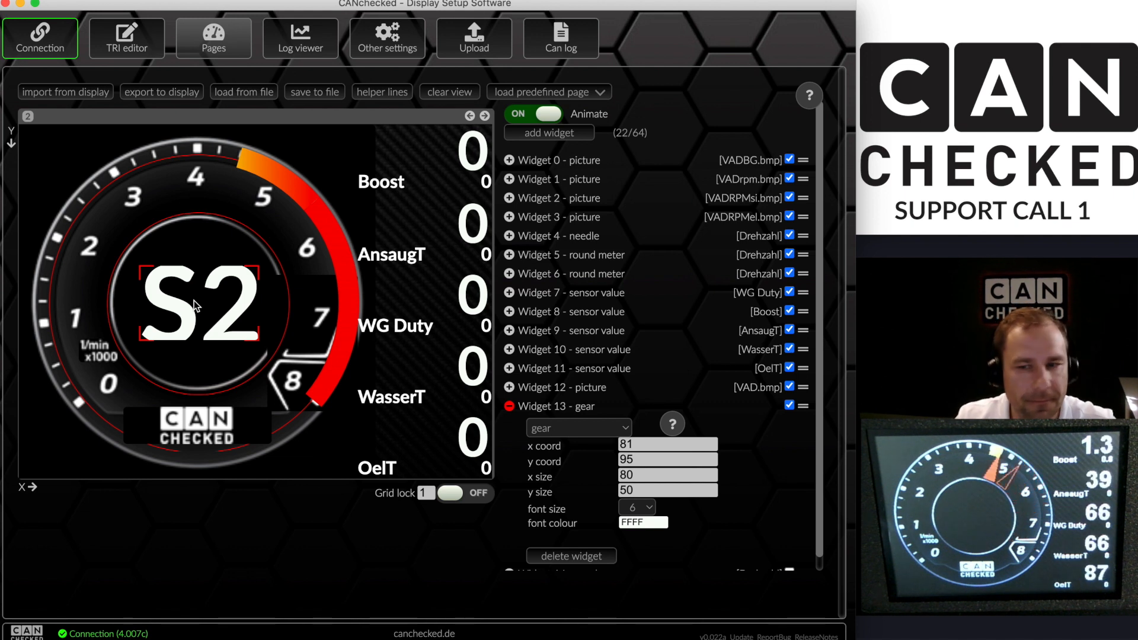
pyautogui.press('Left')
pyautogui.press('Left')
pyautogui.press('Left')
pyautogui.press('Right')
pyautogui.press('Right')
pyautogui.press('Right')
pyautogui.press('Up')
pyautogui.press('Up')
pyautogui.press('Down')
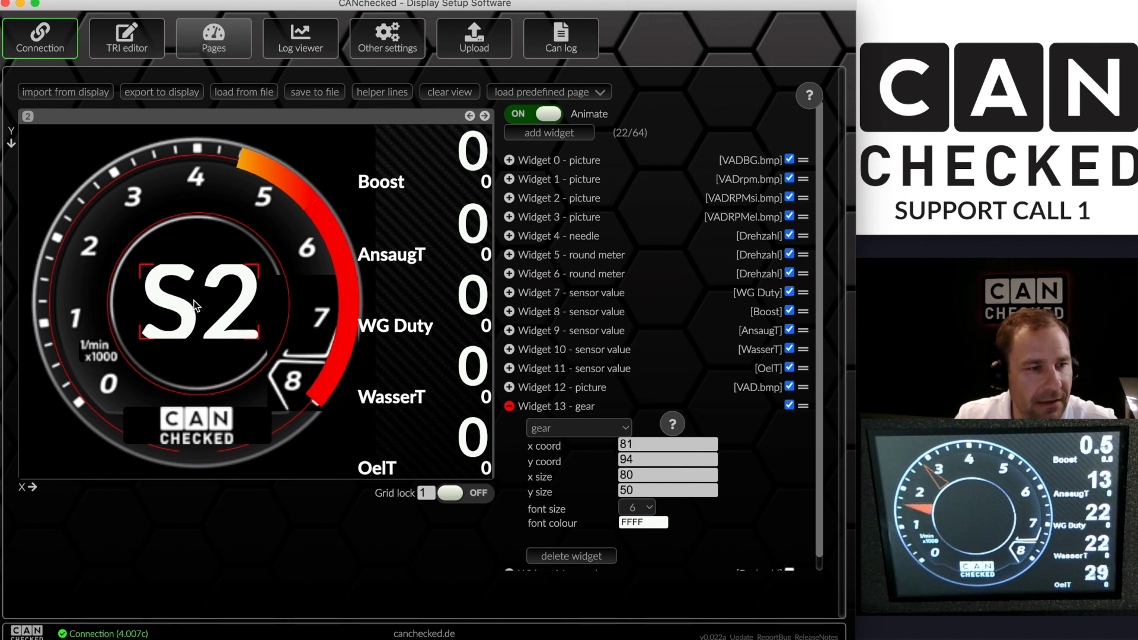
pyautogui.press('Up')
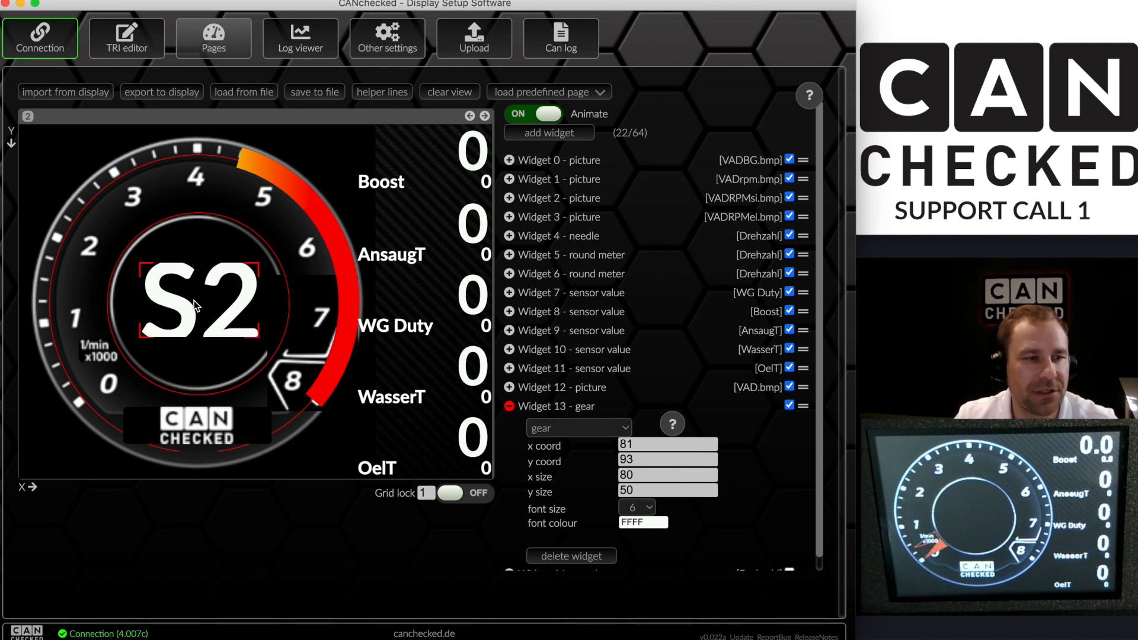
pyautogui.press('Down')
pyautogui.press('Down')
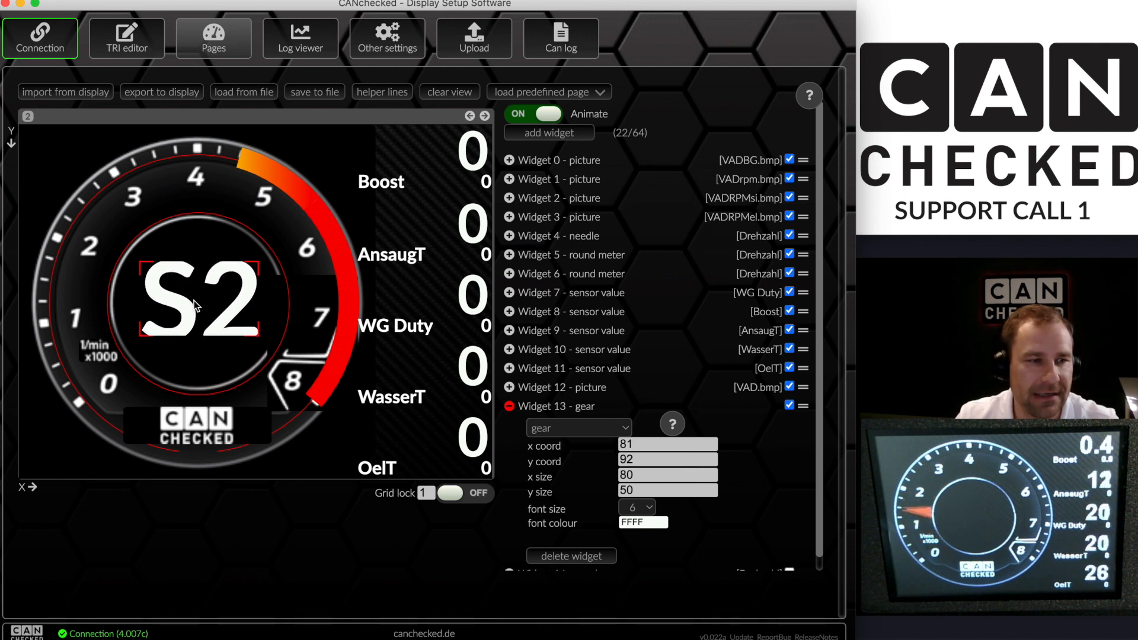
pyautogui.press('Left')
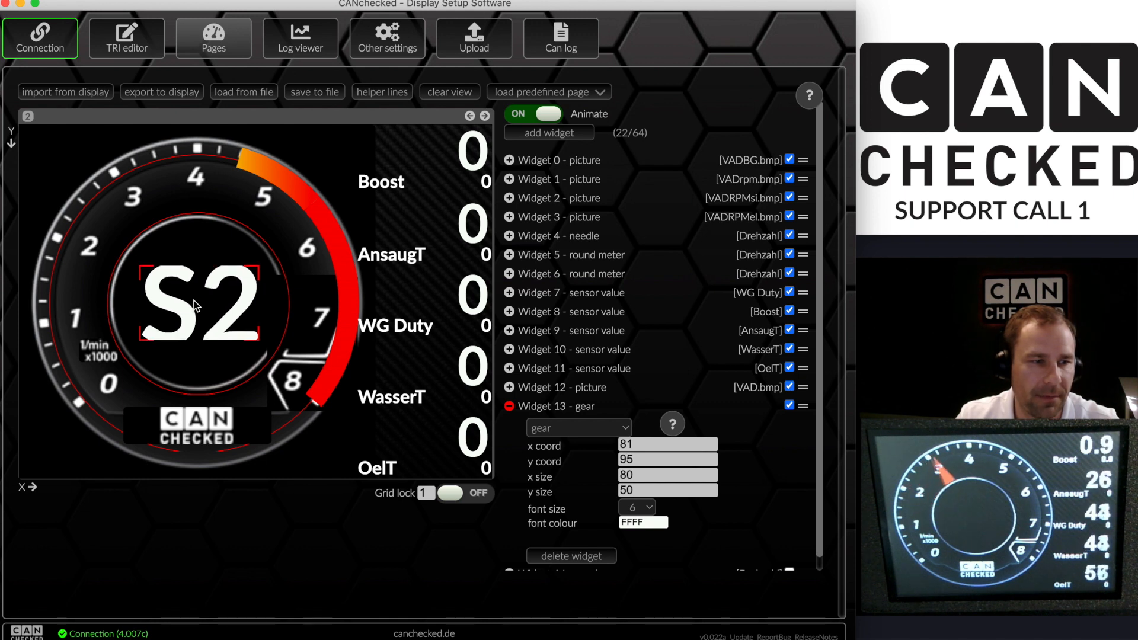
pyautogui.press('Down')
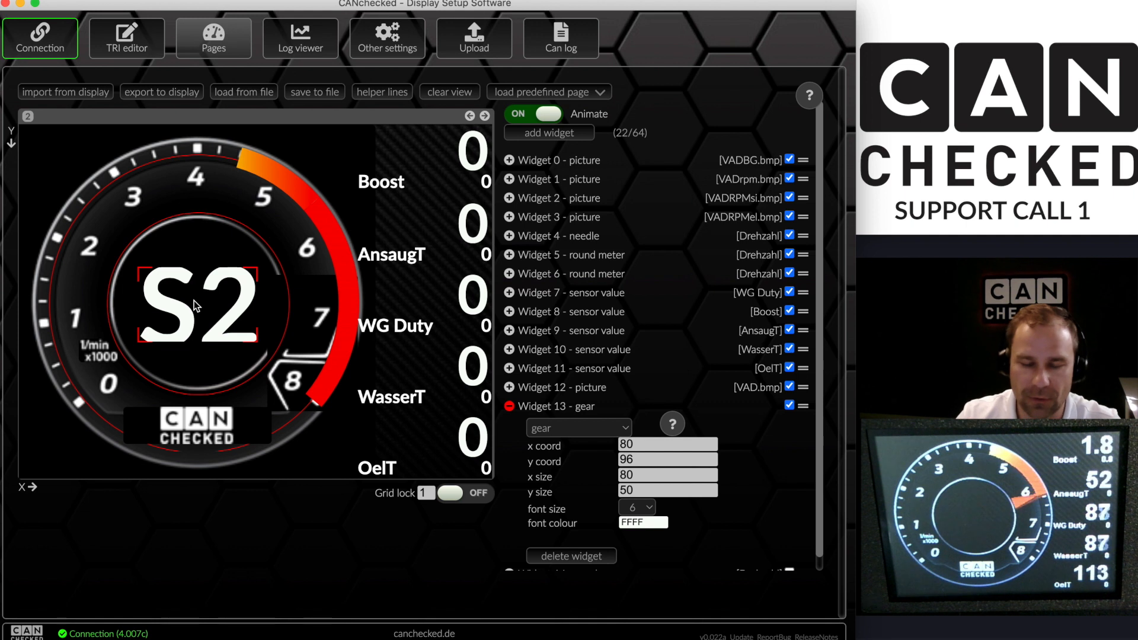
# Request and cancel the deletion of the gear widget, and move the AnsaugT sensor value, Widget 9, to x 229
pyautogui.press('Delete')
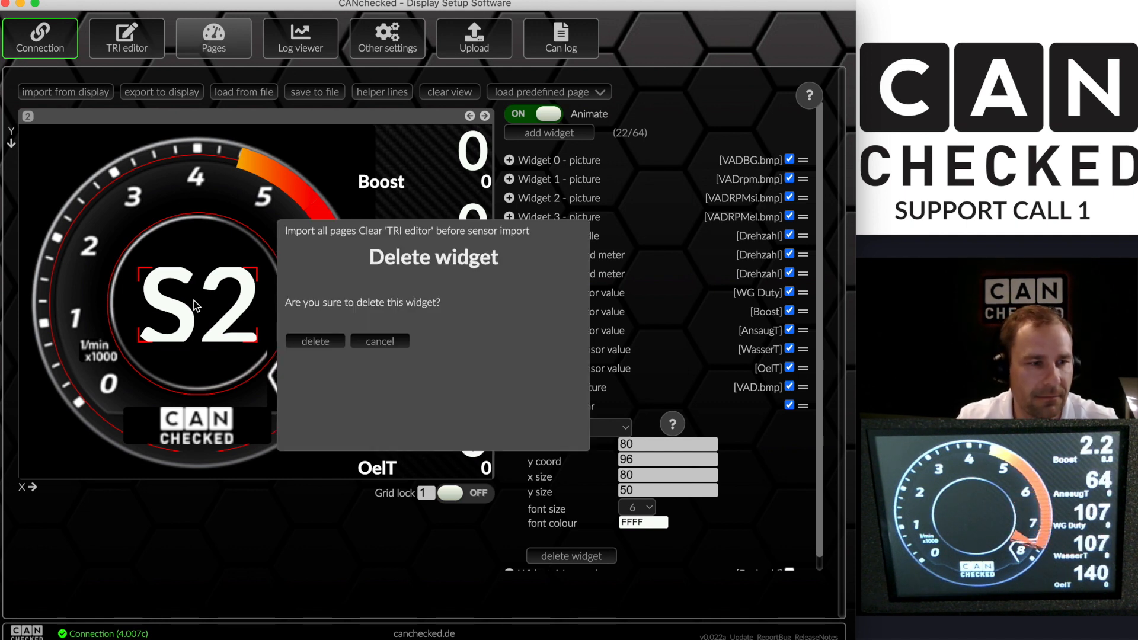
pyautogui.press('Escape')
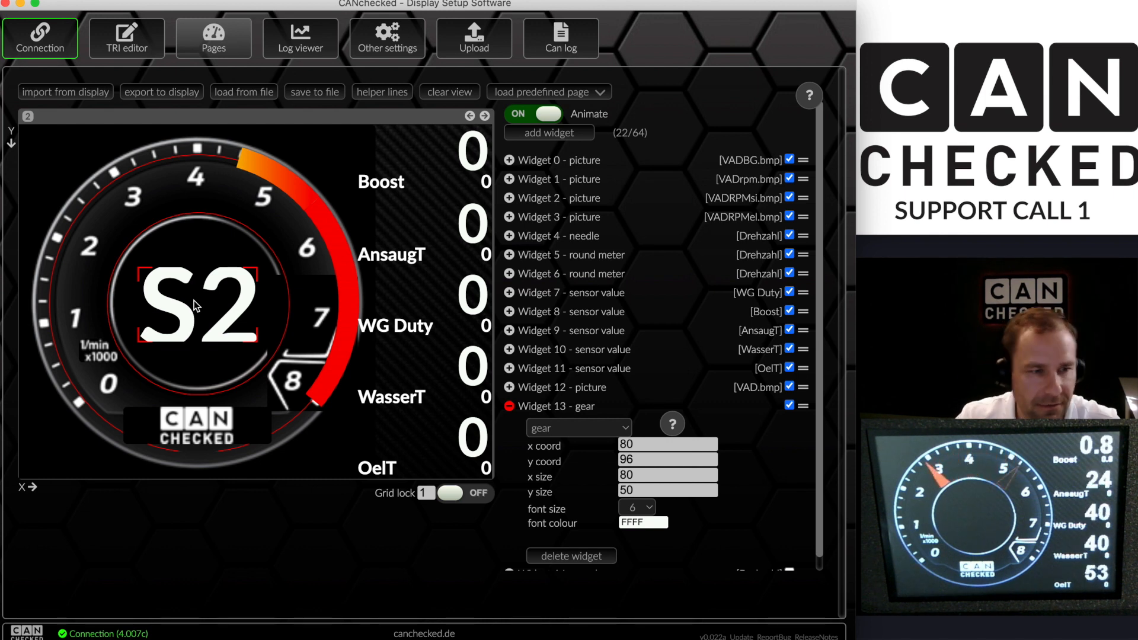
pyautogui.click(431, 224)
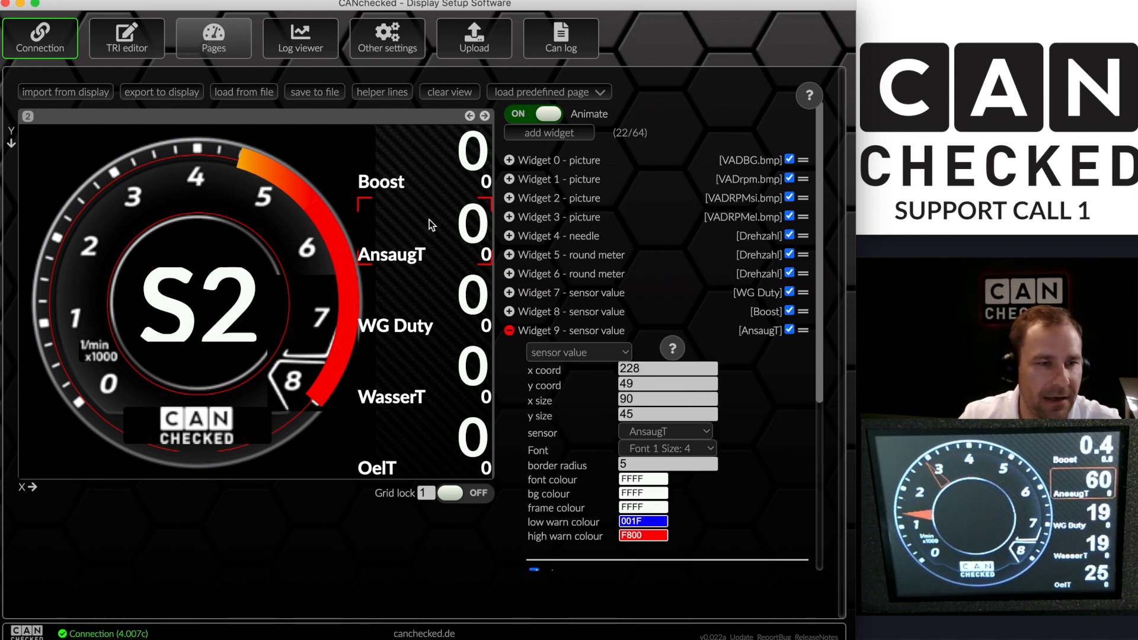
pyautogui.press('Right')
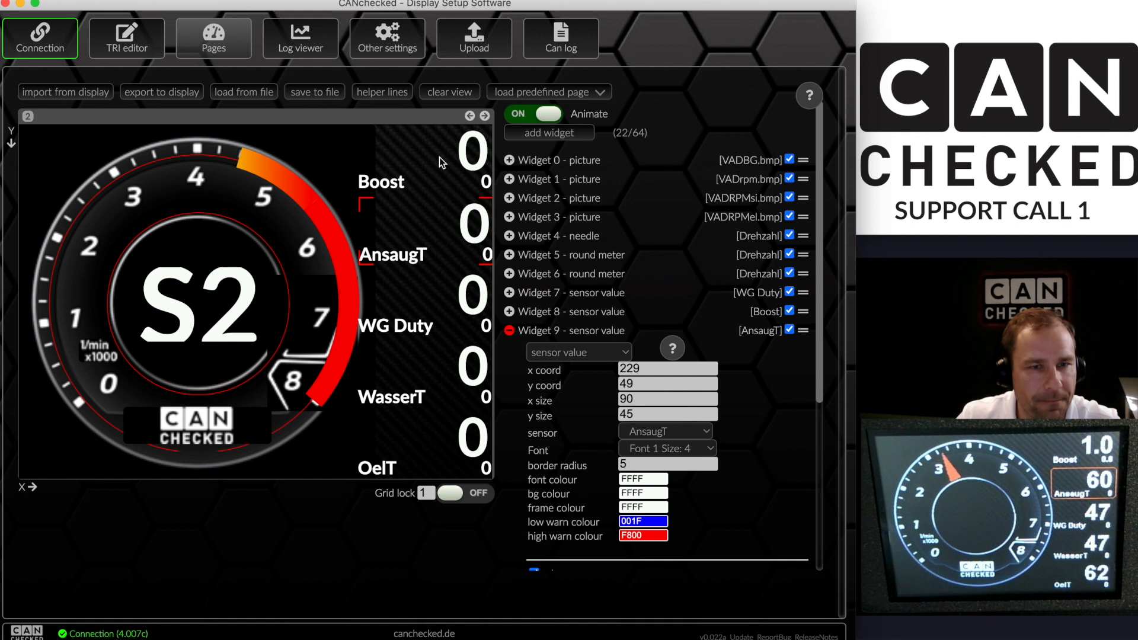
# Read the page editor's hints on shortcut keys, sensors, layers, fonts and the individual widget types
pyautogui.click(810, 95)
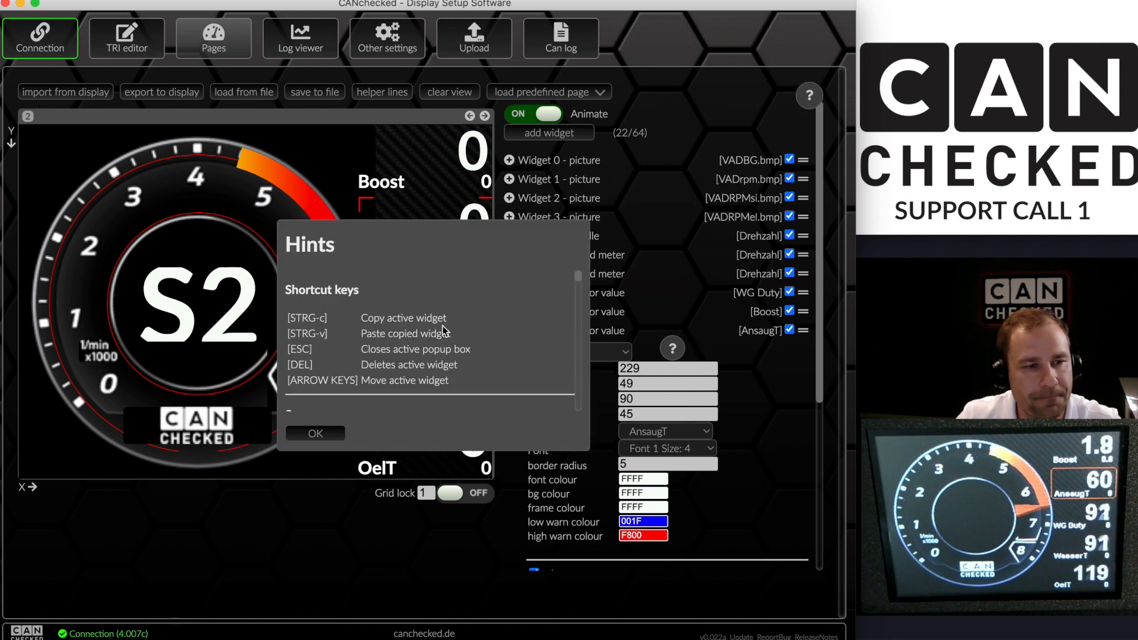
pyautogui.scroll(-2, 363, 322)
pyautogui.scroll(2, 363, 322)
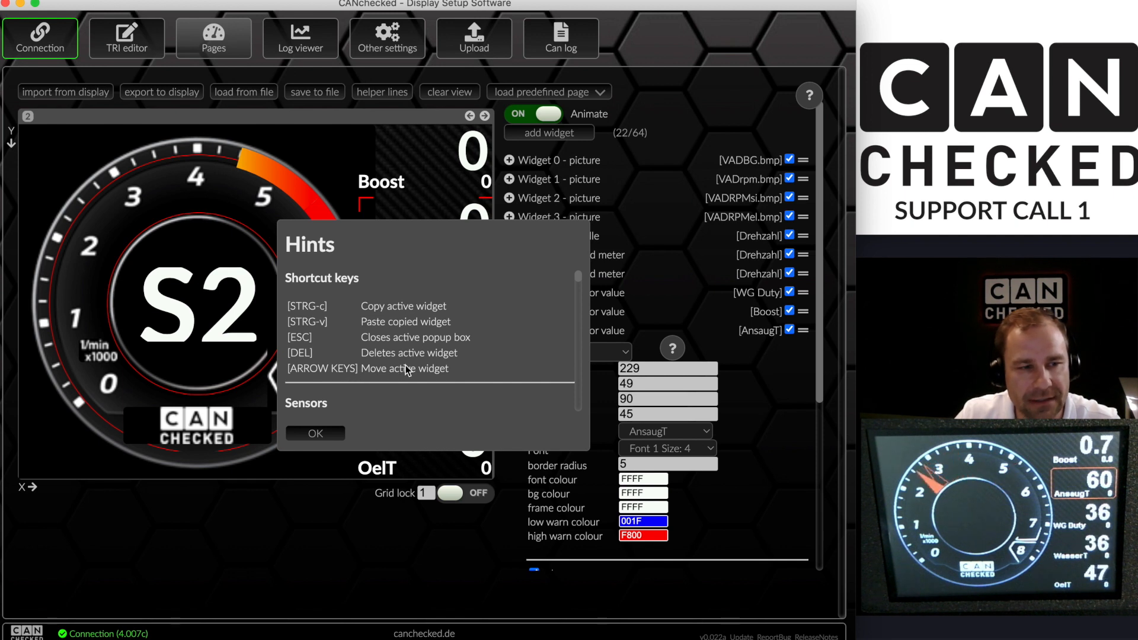
pyautogui.scroll(-2, 417, 372)
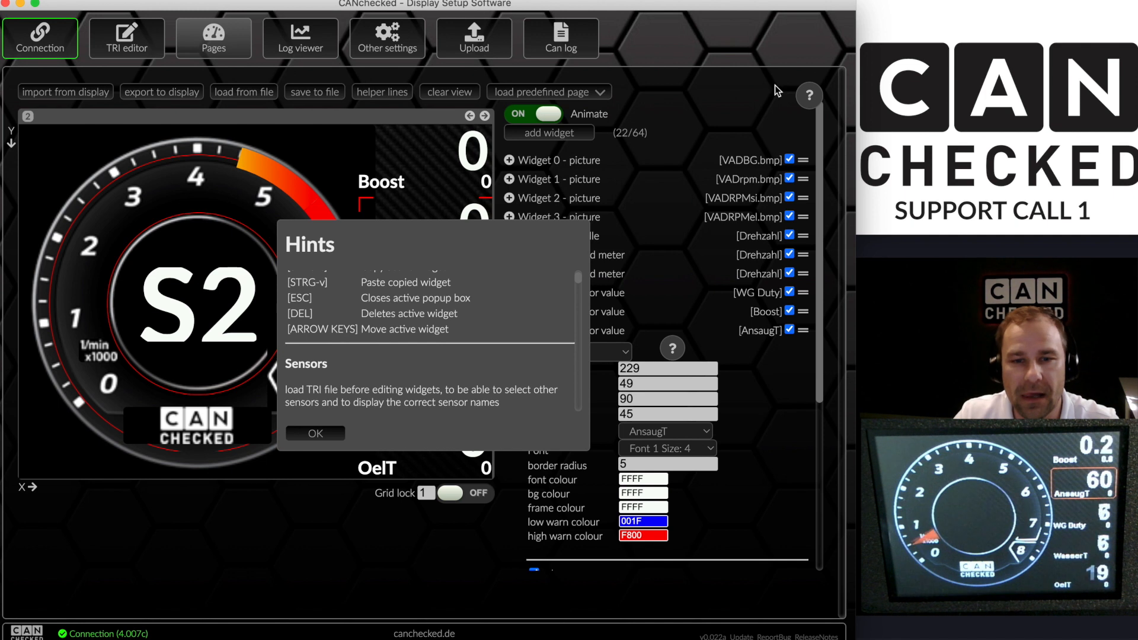
pyautogui.scroll(-8, 432, 355)
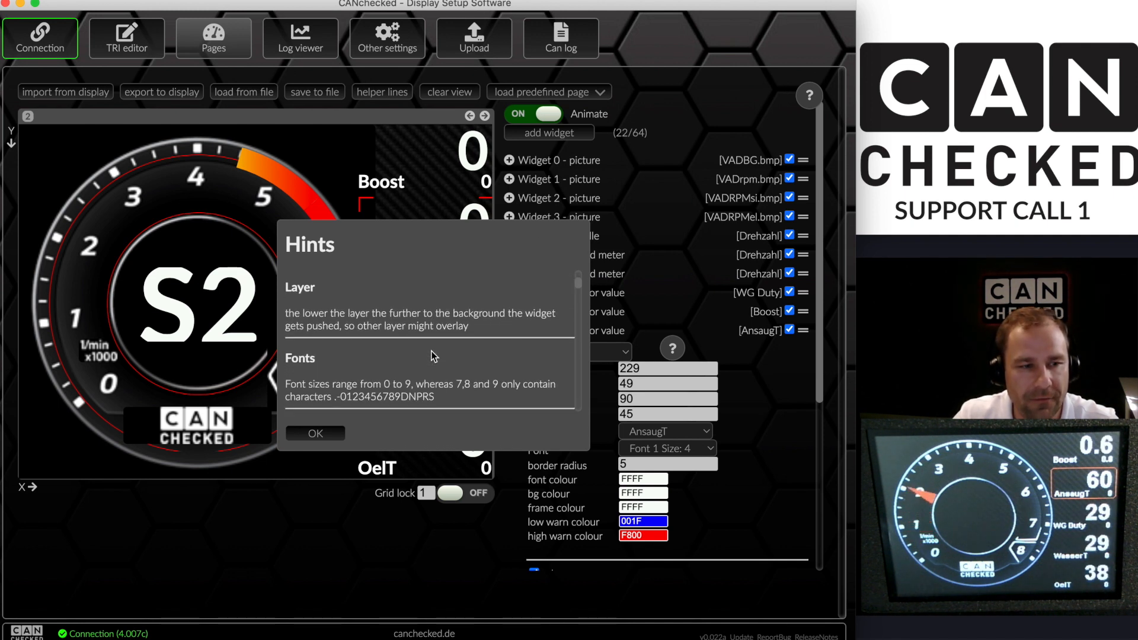
pyautogui.scroll(-6, 435, 356)
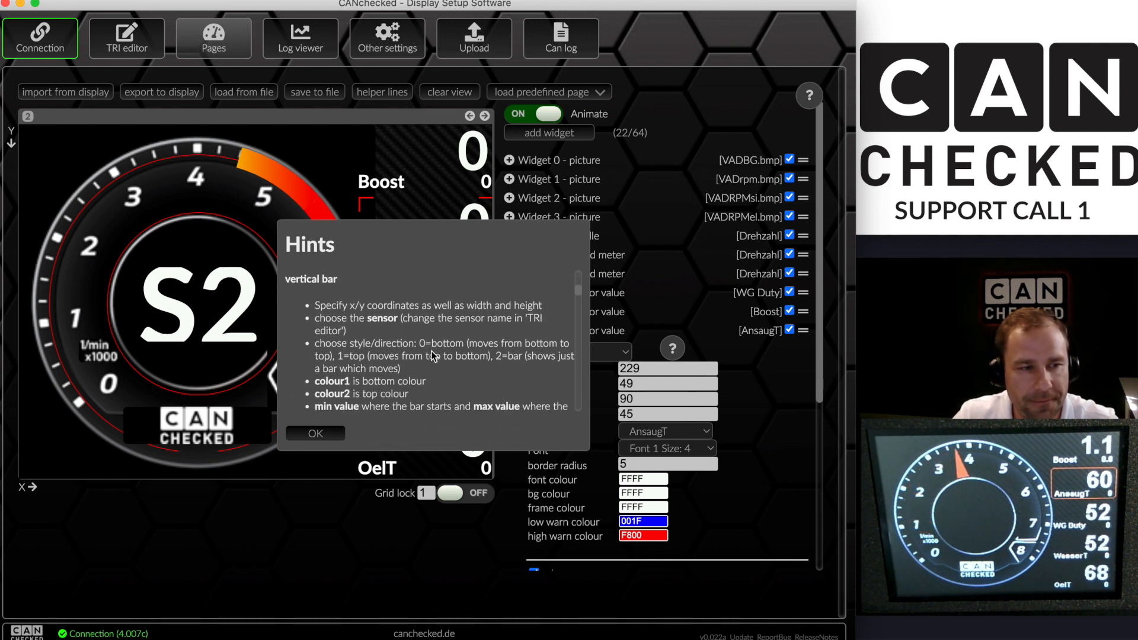
pyautogui.scroll(-6, 435, 355)
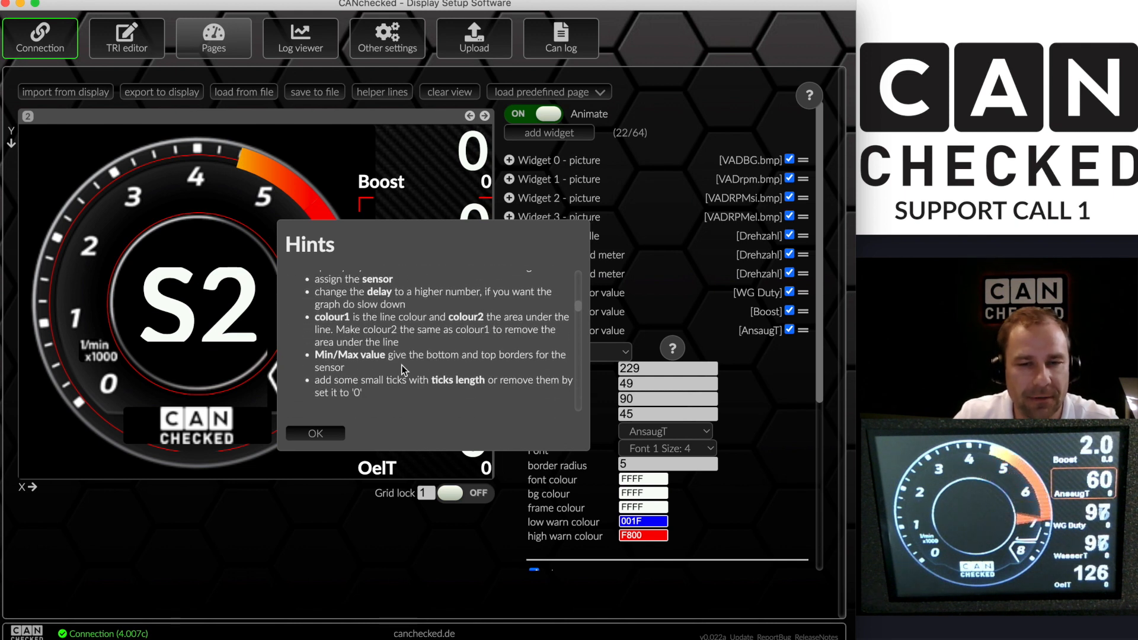
pyautogui.scroll(-1, 403, 370)
pyautogui.scroll(-5, 403, 370)
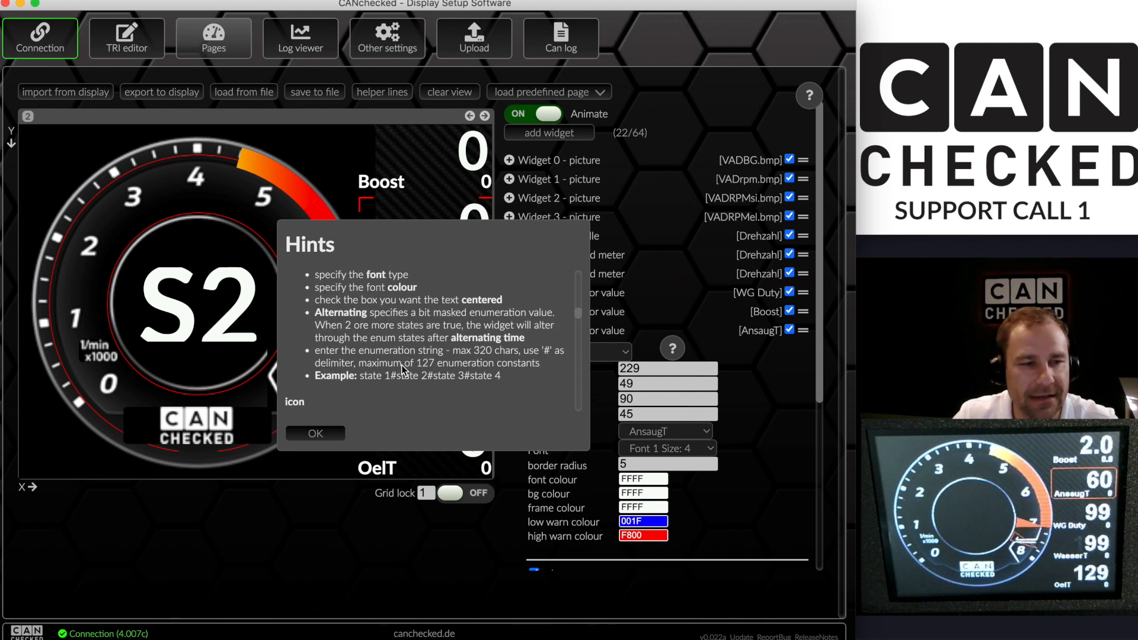
pyautogui.scroll(-4, 403, 370)
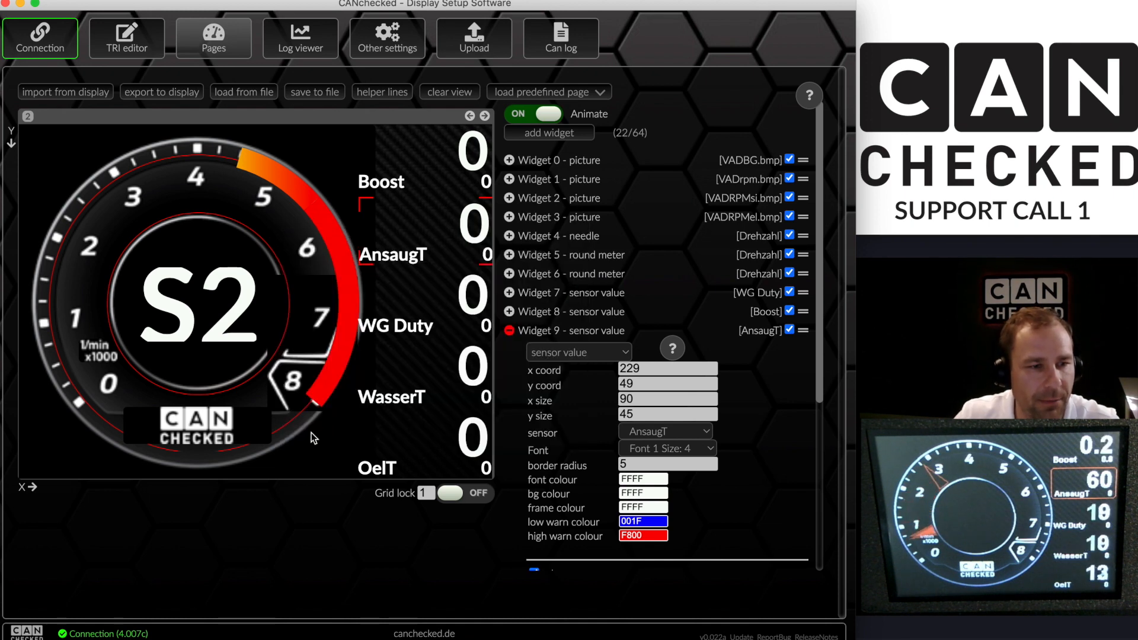
# Look at the settings of the Drehzahl round meters, Widget 6 and Widget 5
pyautogui.click(244, 213)
pyautogui.click(244, 212)
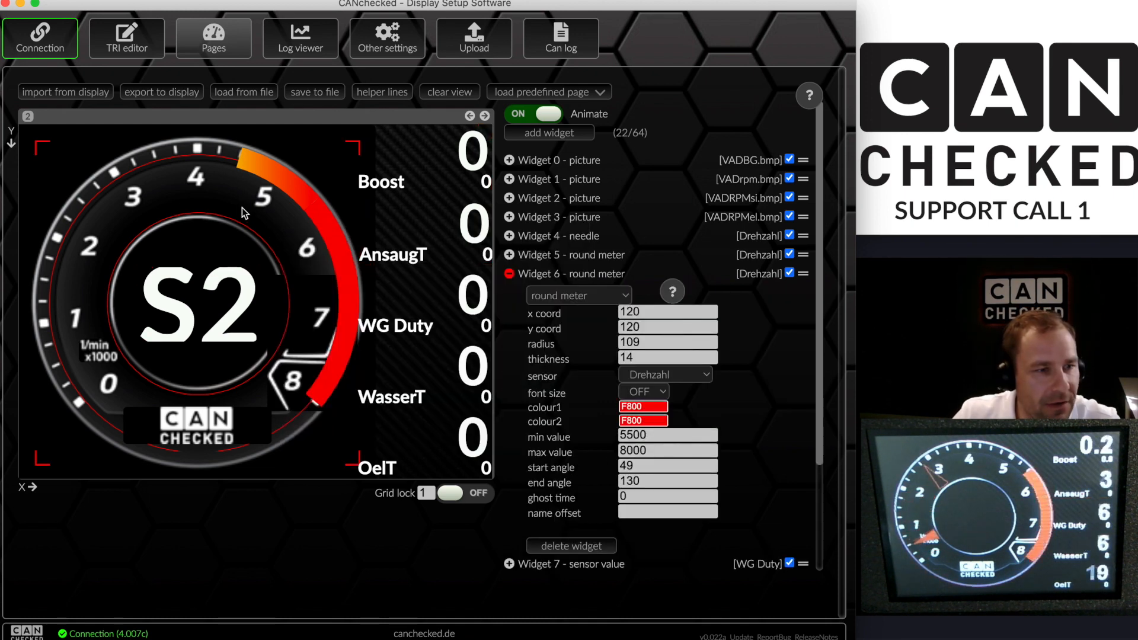
pyautogui.click(510, 275)
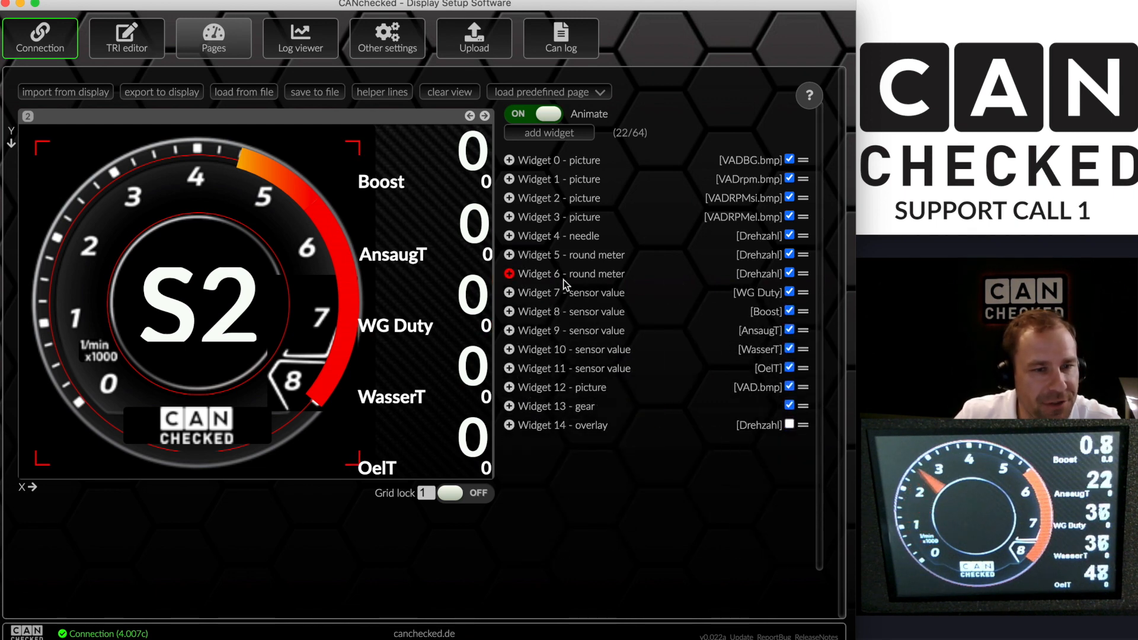
pyautogui.click(578, 259)
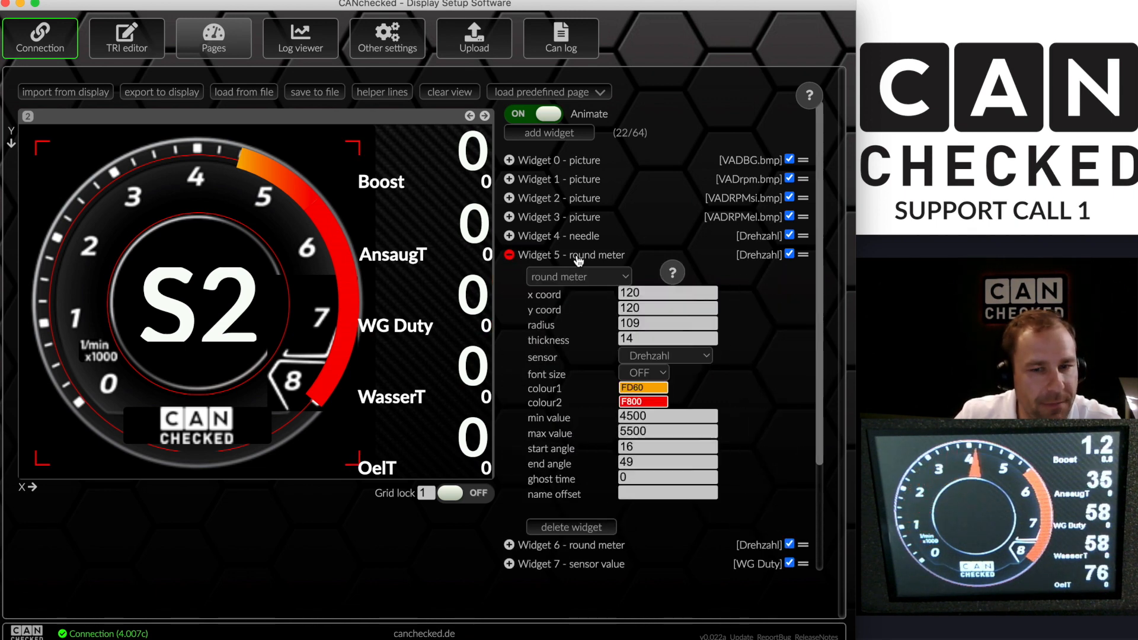
pyautogui.click(578, 257)
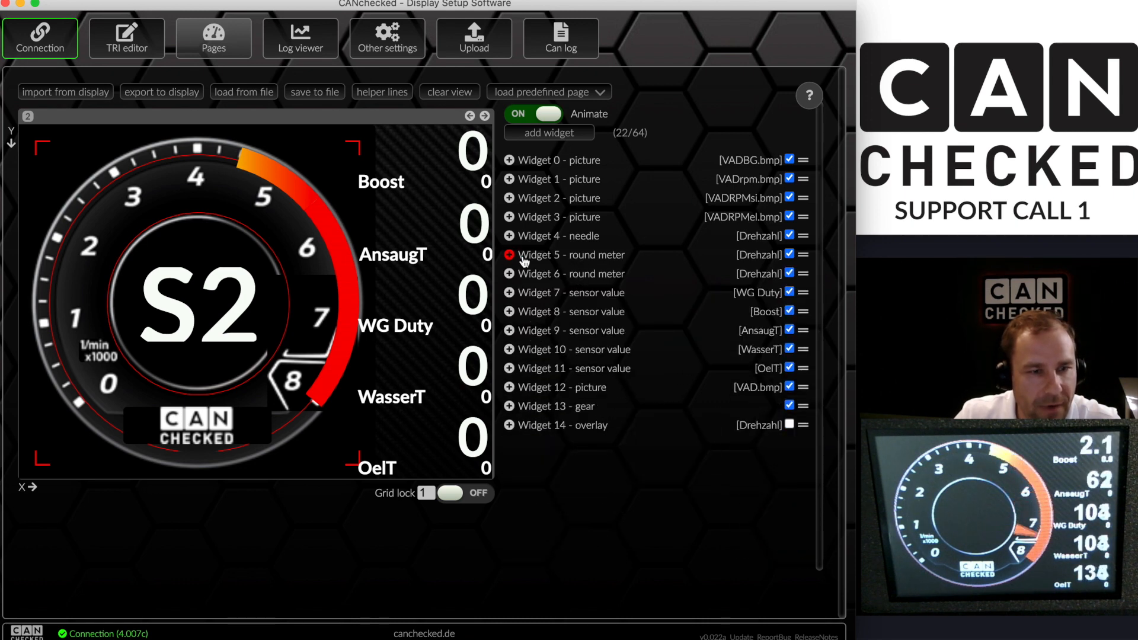
# Switch the visibility of the round meters Widget 5 and Widget 6 off and back on to compare their arcs
pyautogui.click(789, 254)
pyautogui.click(789, 255)
pyautogui.click(789, 255)
pyautogui.click(789, 254)
pyautogui.click(790, 270)
pyautogui.click(789, 270)
pyautogui.click(789, 254)
pyautogui.click(789, 254)
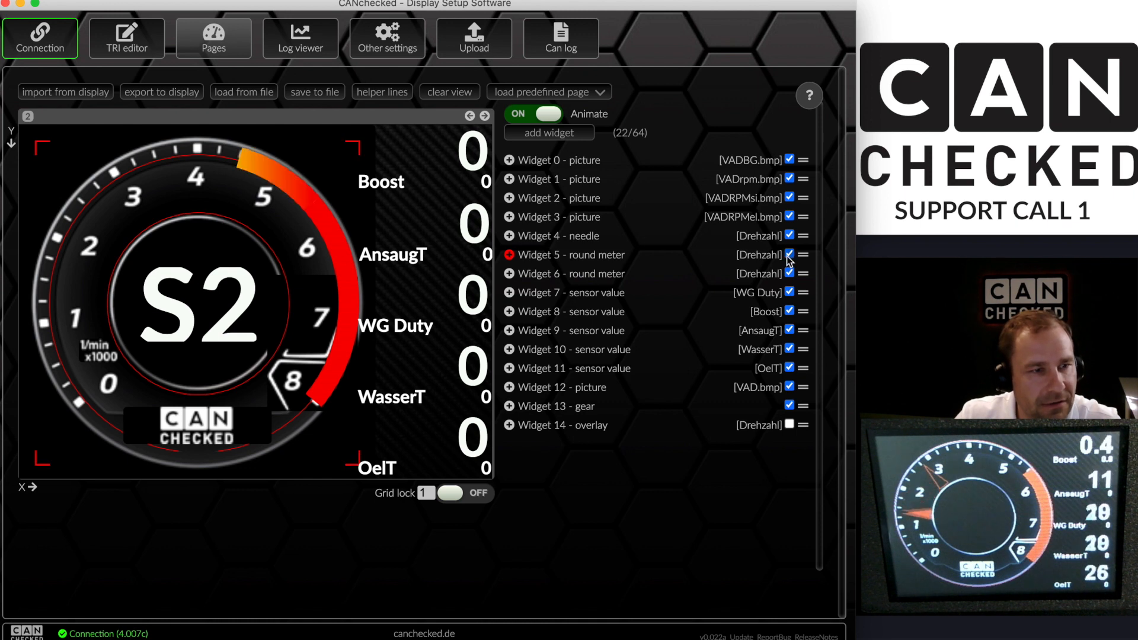
# Set colour1 of the Drehzahl round meter Widget 5 to green, 47C0
pyautogui.click(508, 259)
pyautogui.click(652, 390)
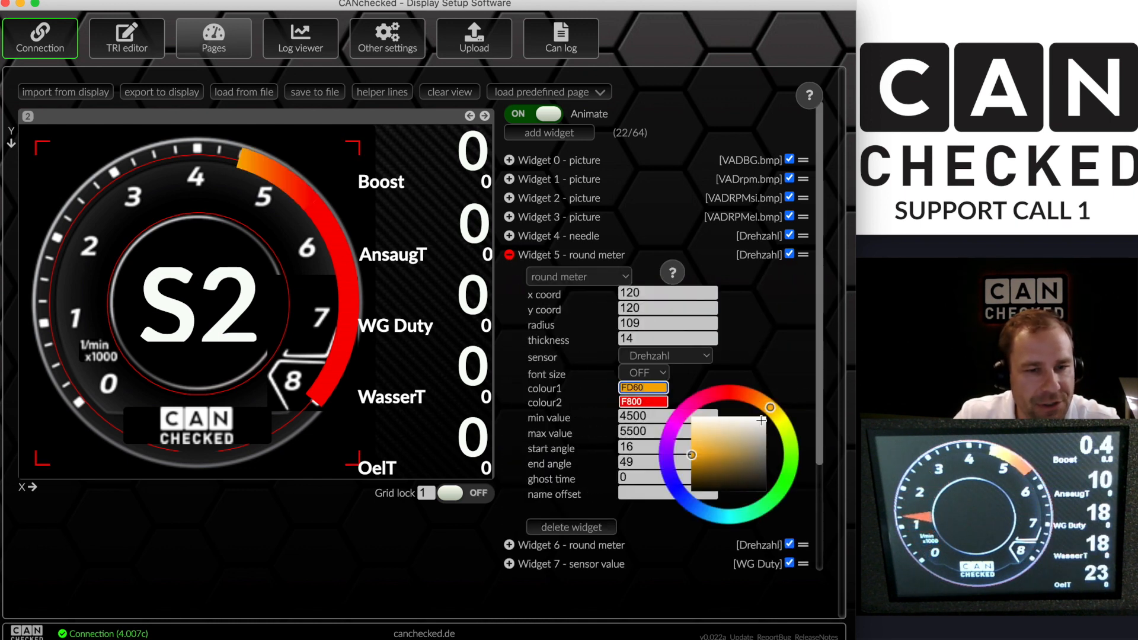
pyautogui.click(790, 470)
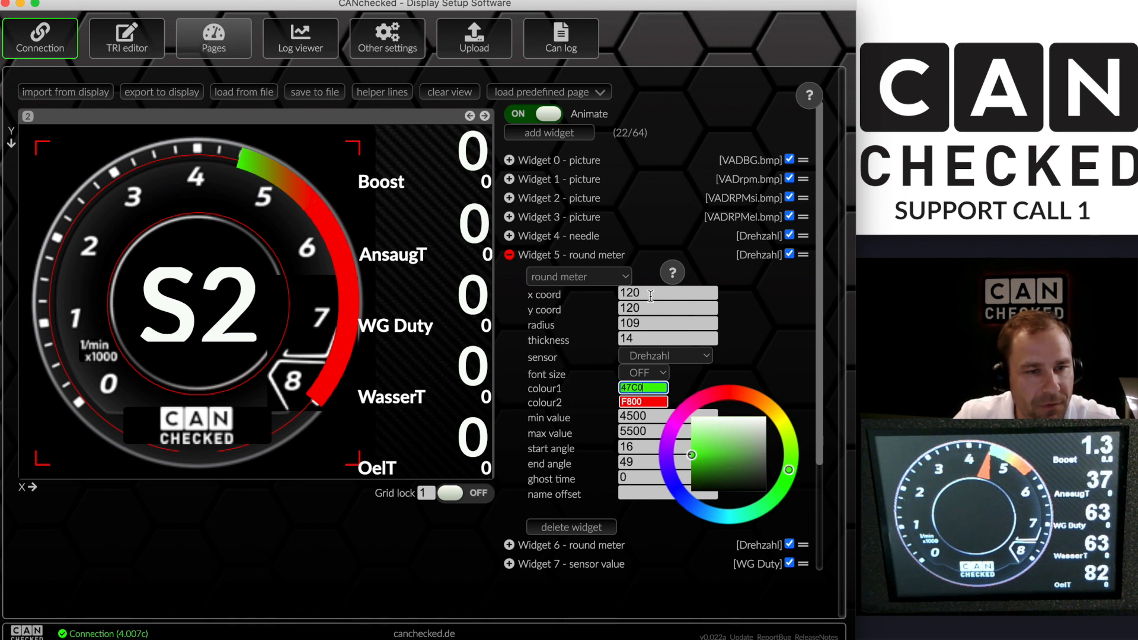
# Set the start angle of the round meter Widget 5 to 0 and its min value to 4000
pyautogui.click(632, 419)
pyautogui.write('40')
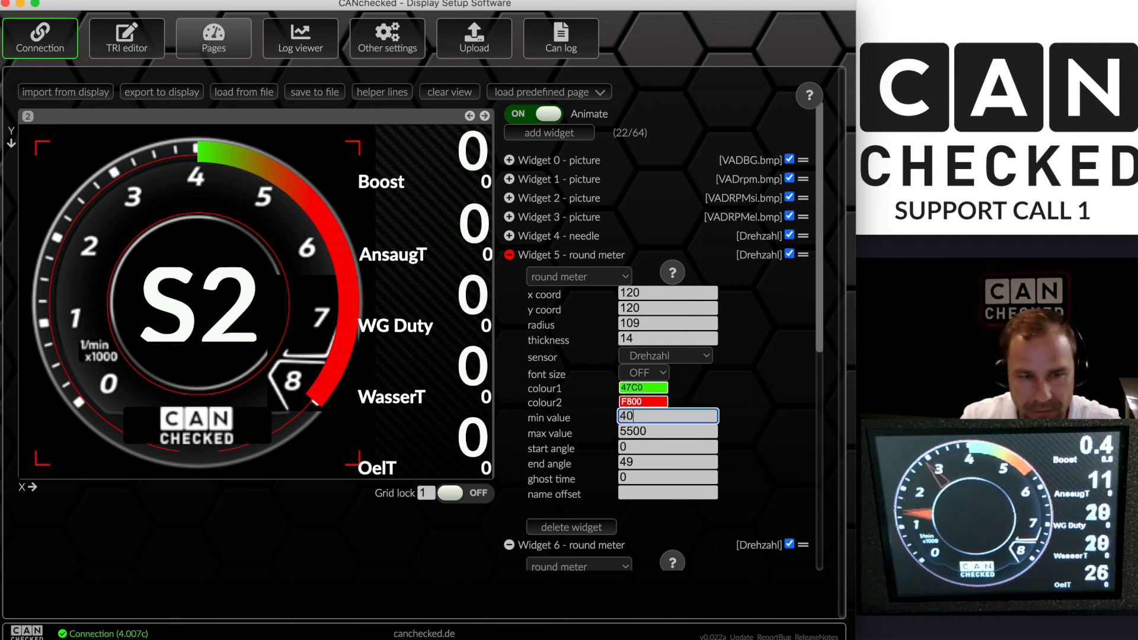
pyautogui.write('00')
pyautogui.press('Tab')
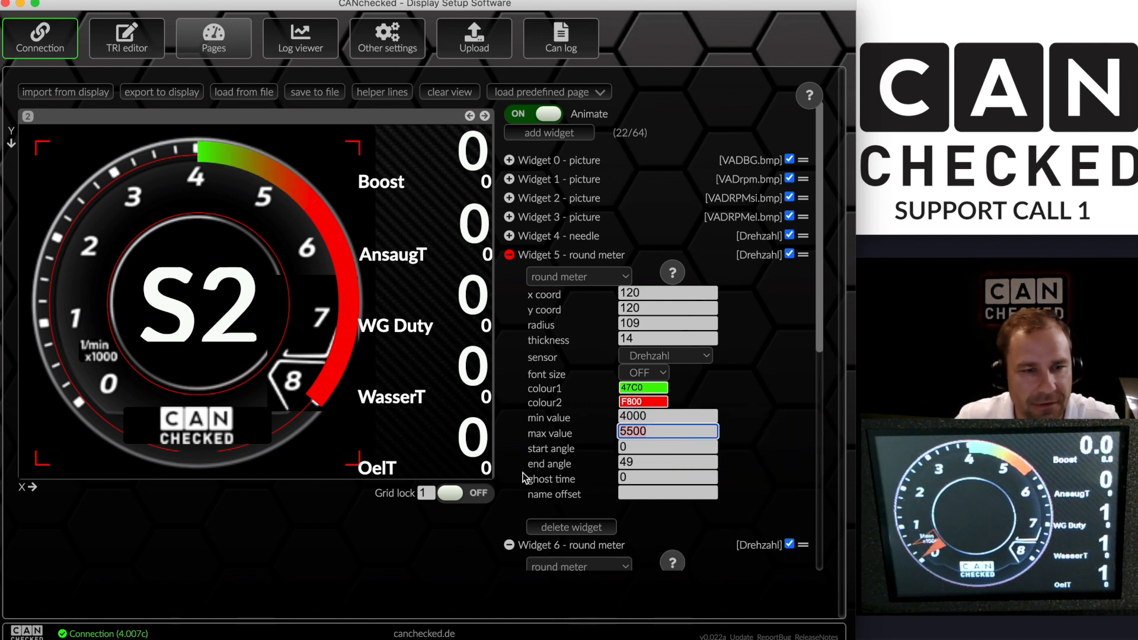
# Close the settings of the round meters Widget 5 and Widget 6 and export the page to the display
pyautogui.scroll(-1, 551, 504)
pyautogui.click(510, 243)
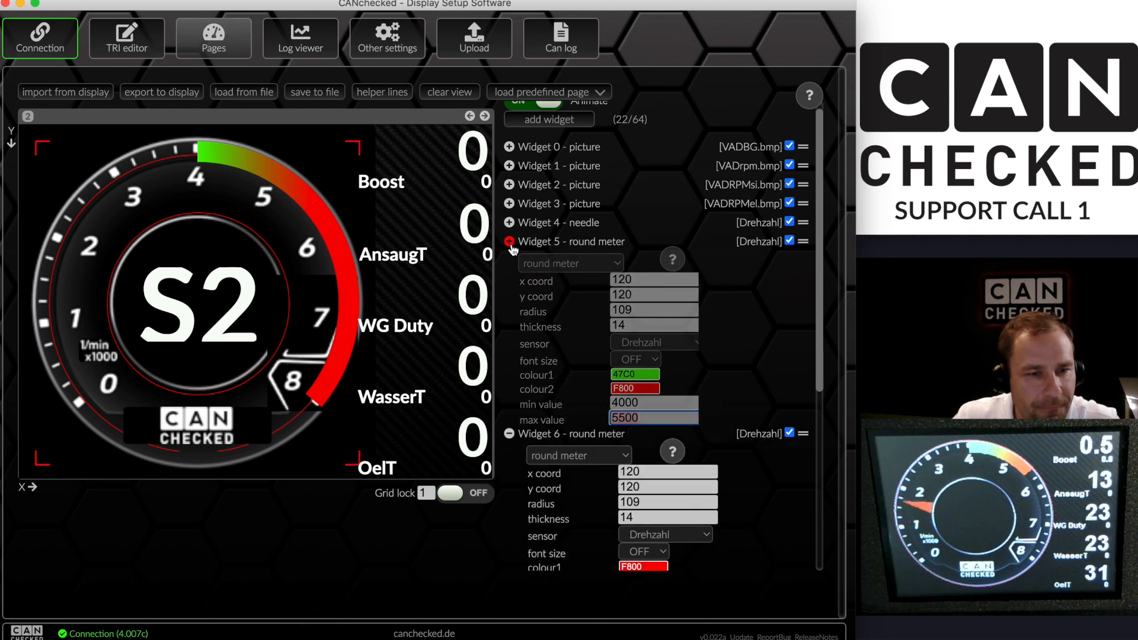
pyautogui.click(511, 244)
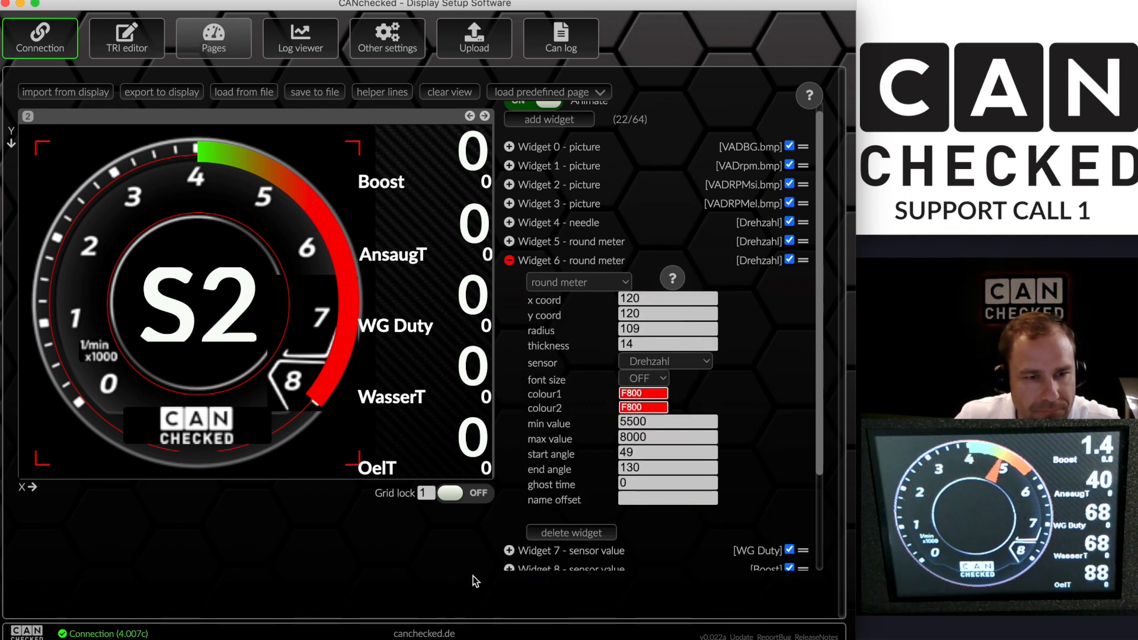
pyautogui.click(140, 92)
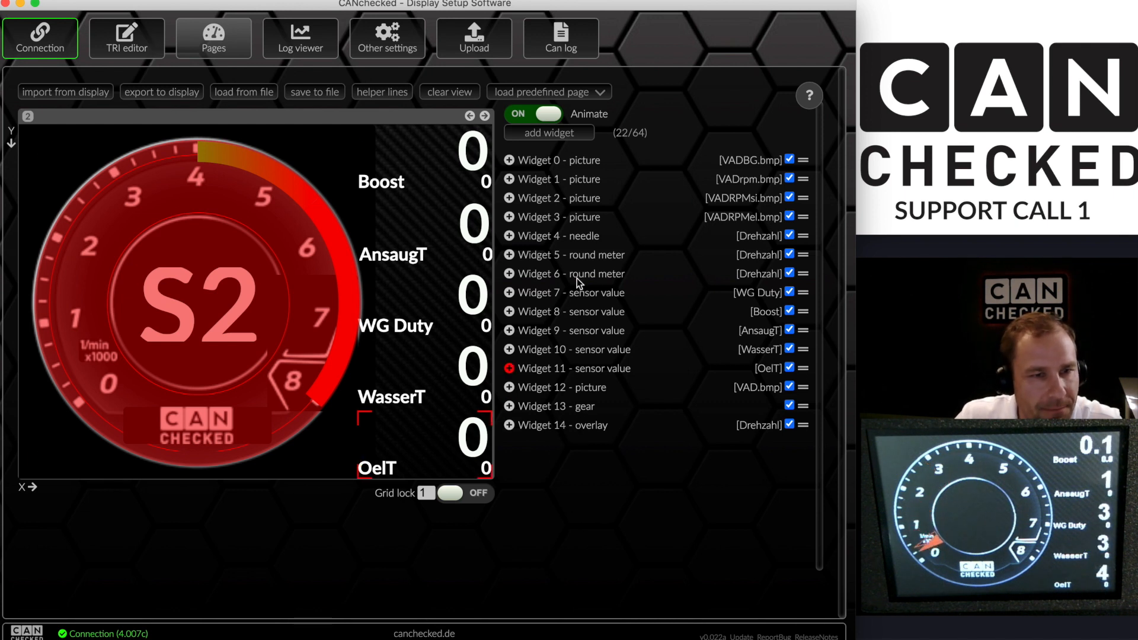
# Set the ghost time of the Drehzahl needle, Widget 4, to 0
pyautogui.click(509, 236)
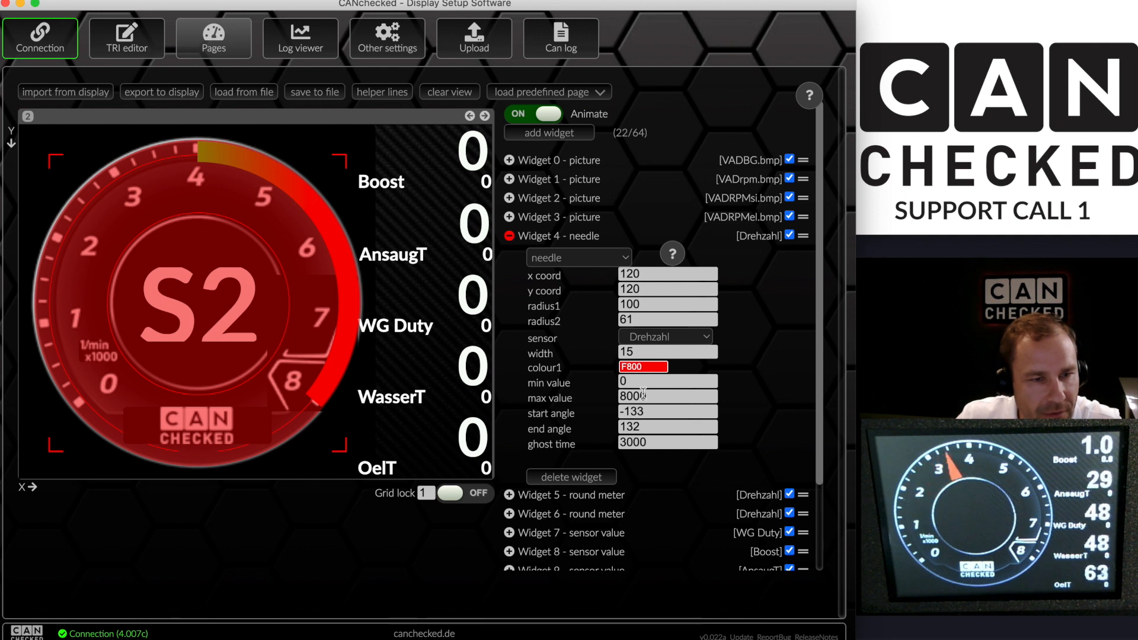
pyautogui.doubleClick(647, 440)
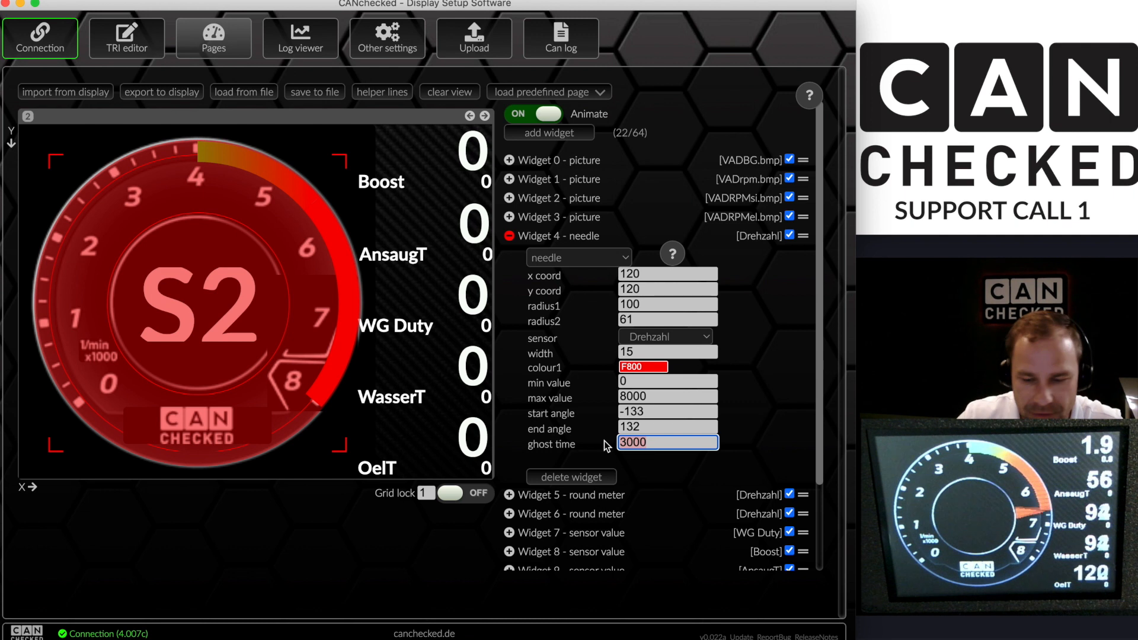
pyautogui.write('0')
pyautogui.click(664, 428)
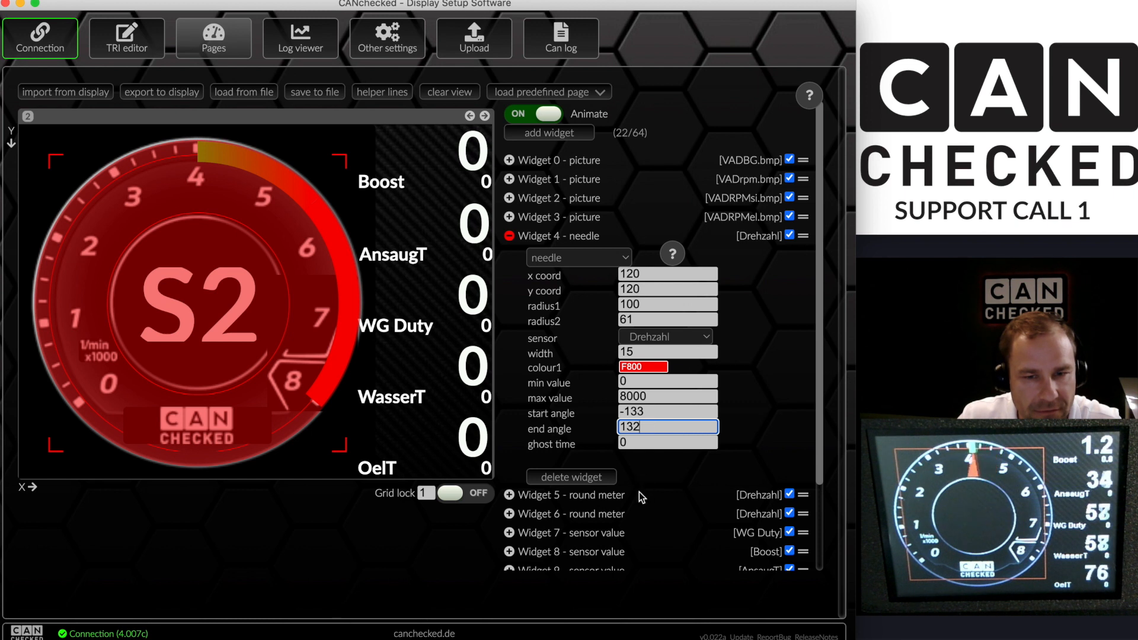
# Set the ghost time of the Drehzahl needle, Widget 4, to 3000 and export the page to the display
pyautogui.click(636, 443)
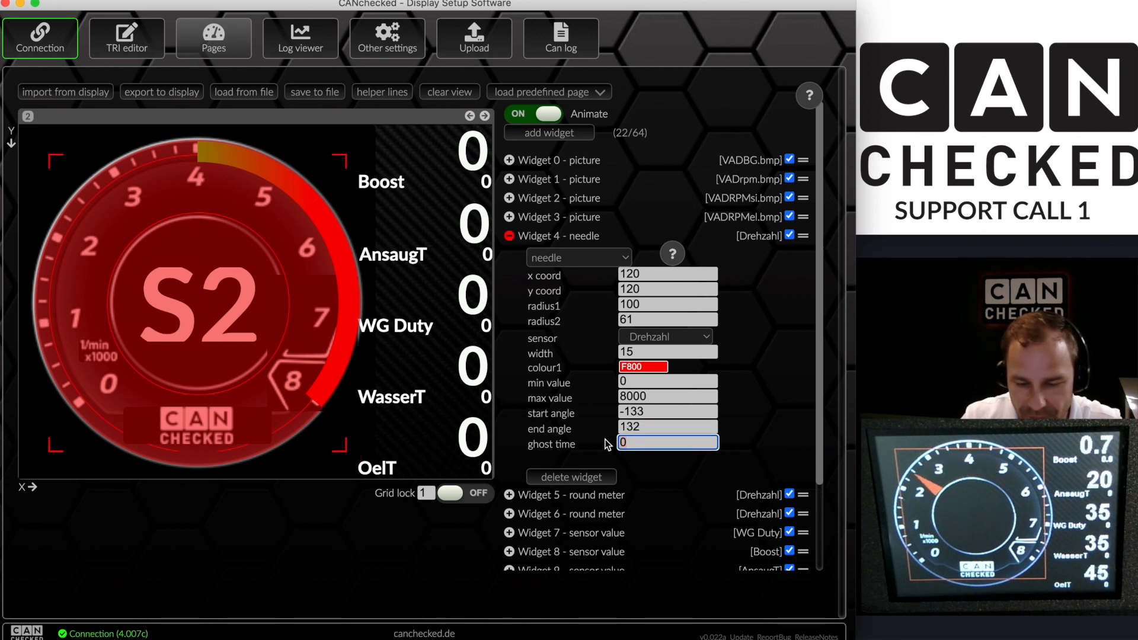
pyautogui.write('3000')
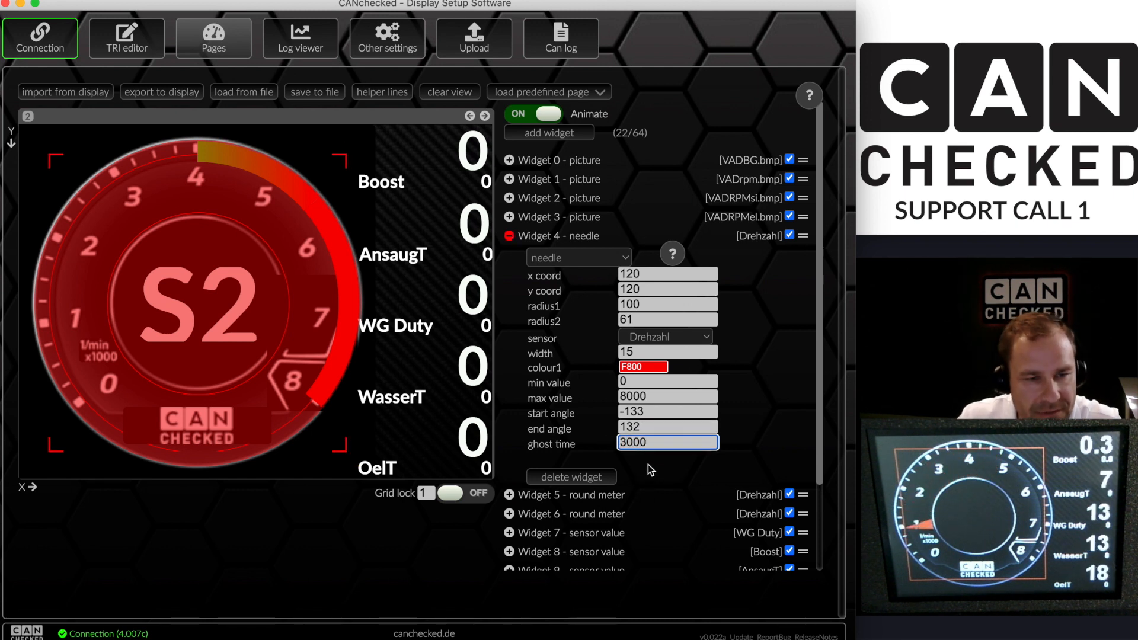
pyautogui.click(509, 236)
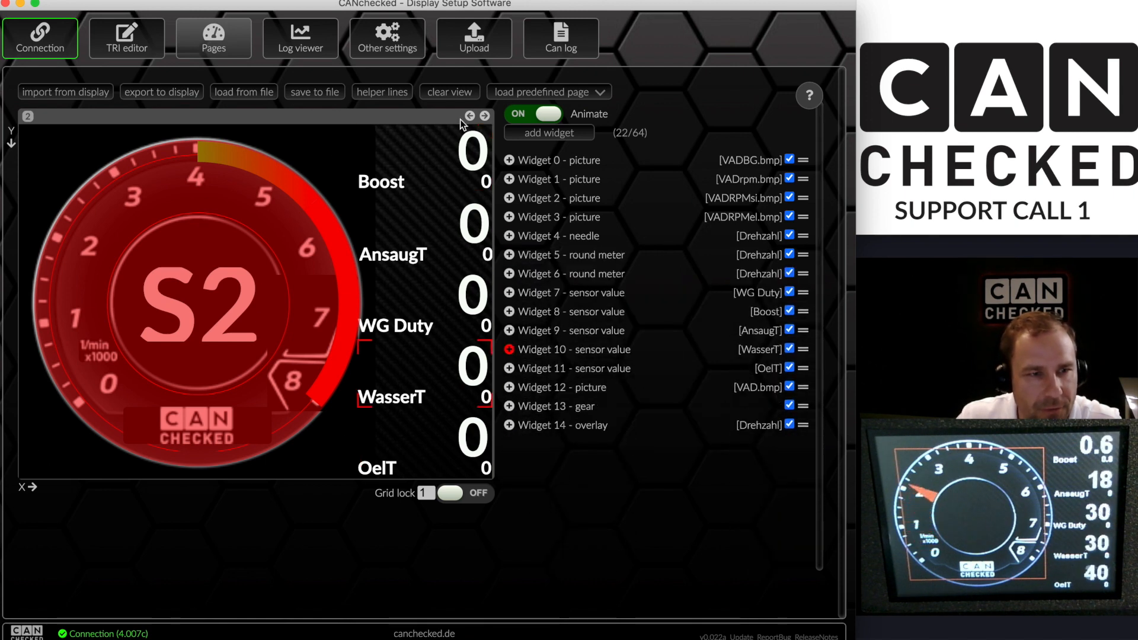
pyautogui.click(150, 93)
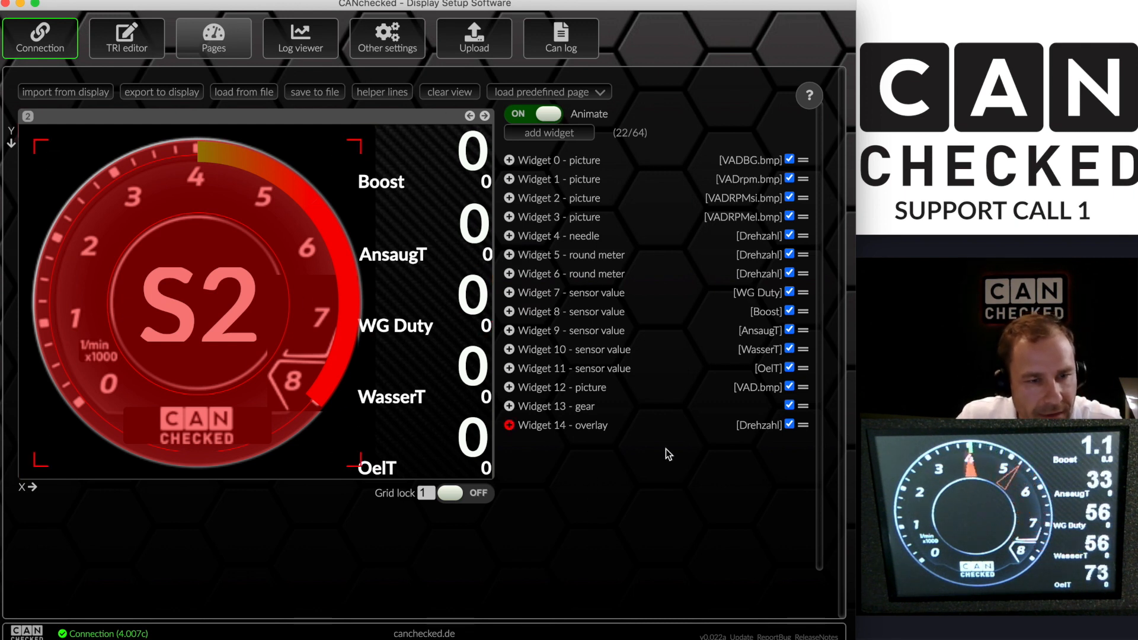
# Hide the overlay Widget 14 and move the CANchecked logo picture, Widget 12, to about x 68, y 187
pyautogui.click(790, 425)
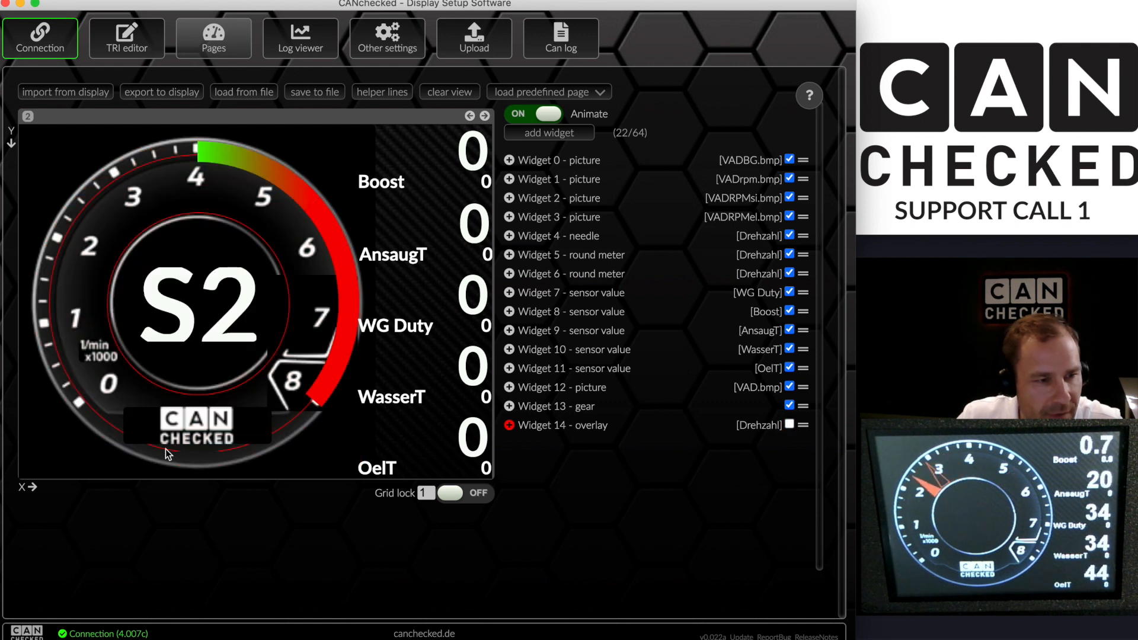
pyautogui.click(196, 431)
pyautogui.moveTo(195, 432); pyautogui.dragTo(193, 426)
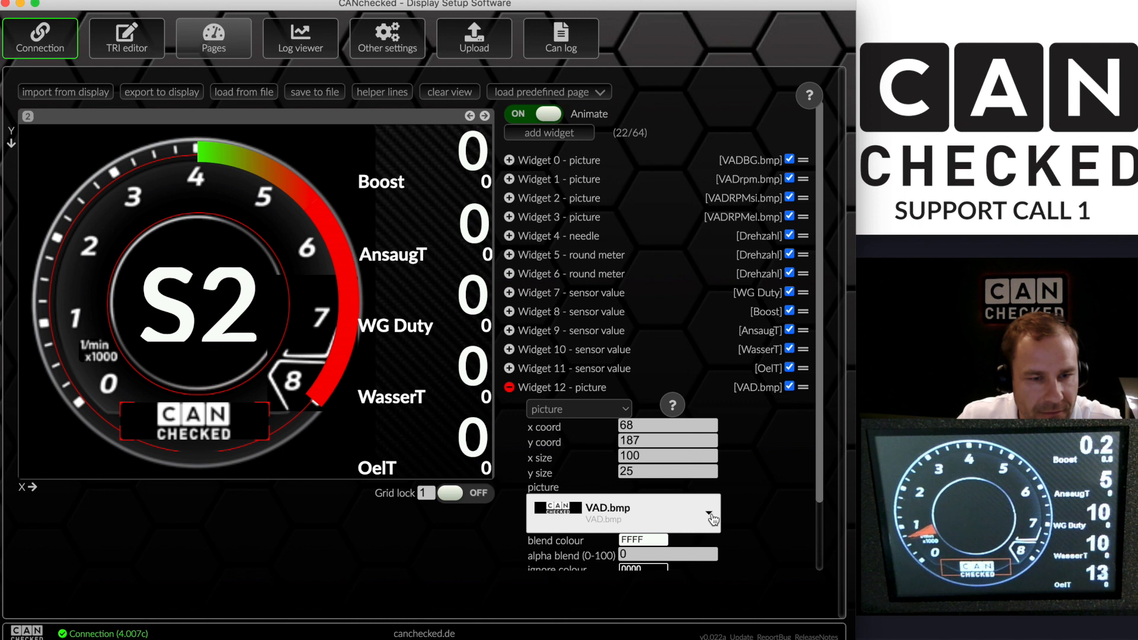
# Replace the image of the picture Widget 12 with supra1.bmp and move it to about x 63, y 186
pyautogui.click(682, 522)
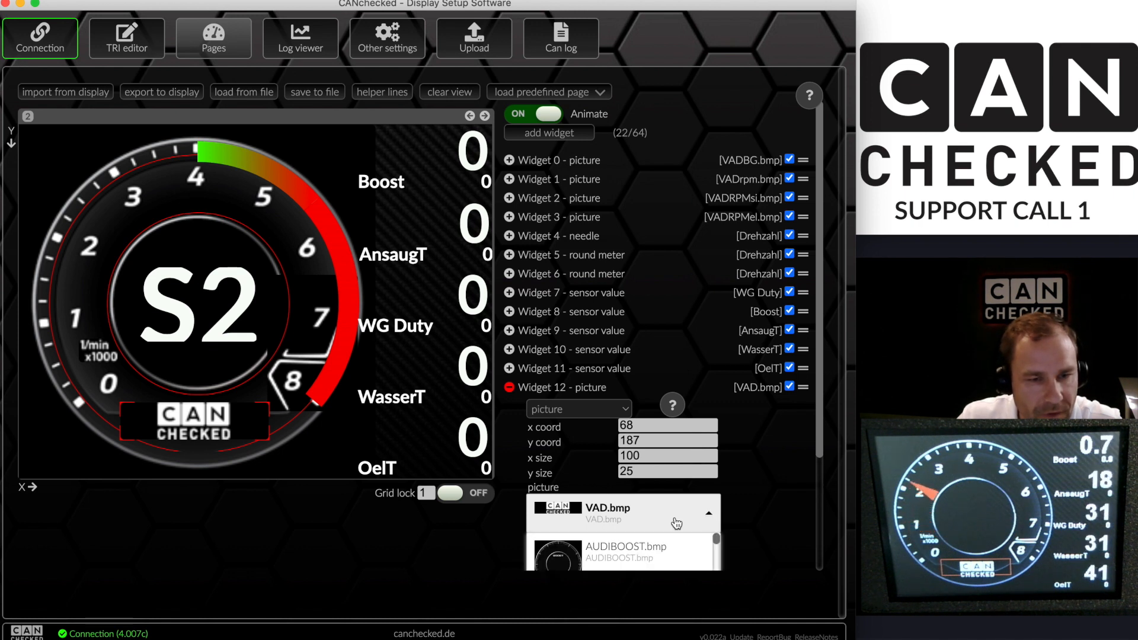
pyautogui.scroll(-10, 681, 522)
pyautogui.scroll(-6, 661, 495)
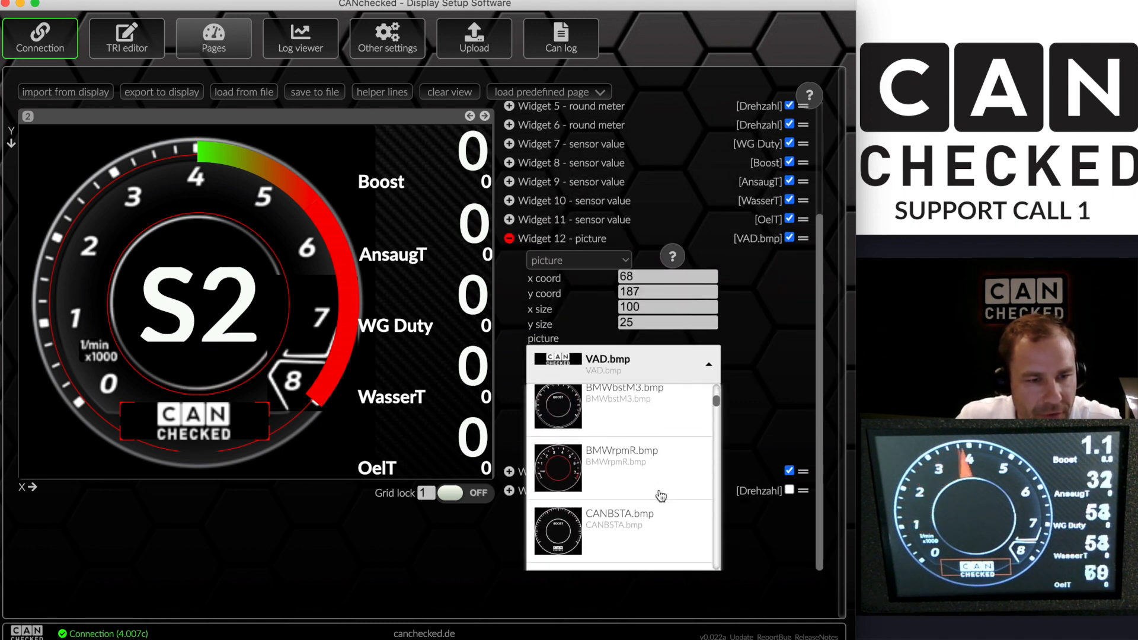
pyautogui.scroll(-6, 662, 496)
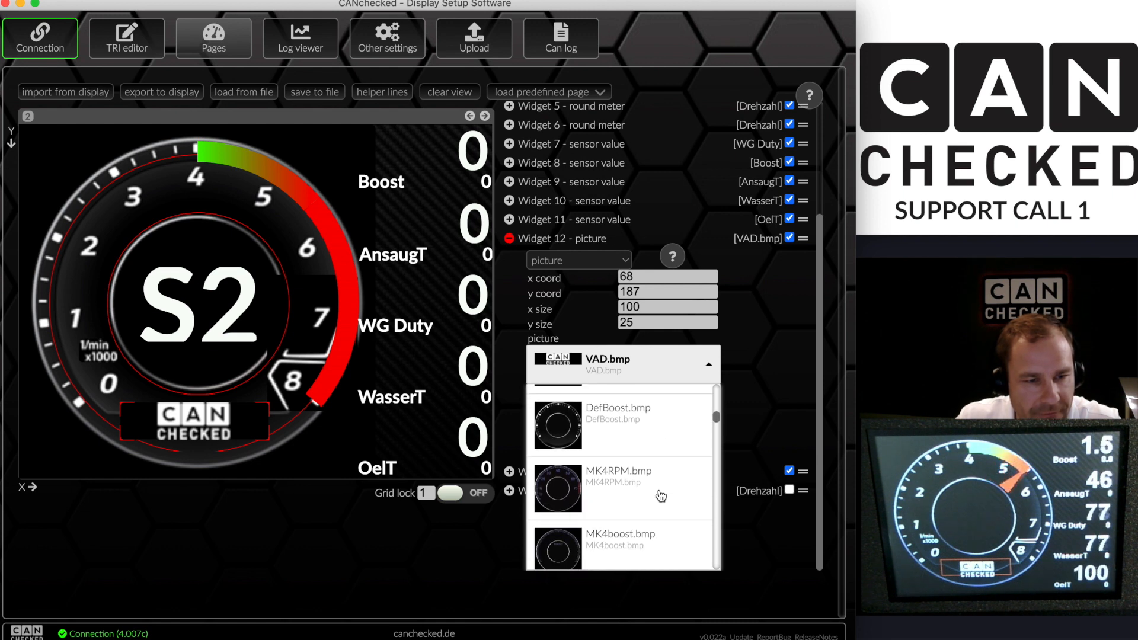
pyautogui.scroll(-4, 661, 496)
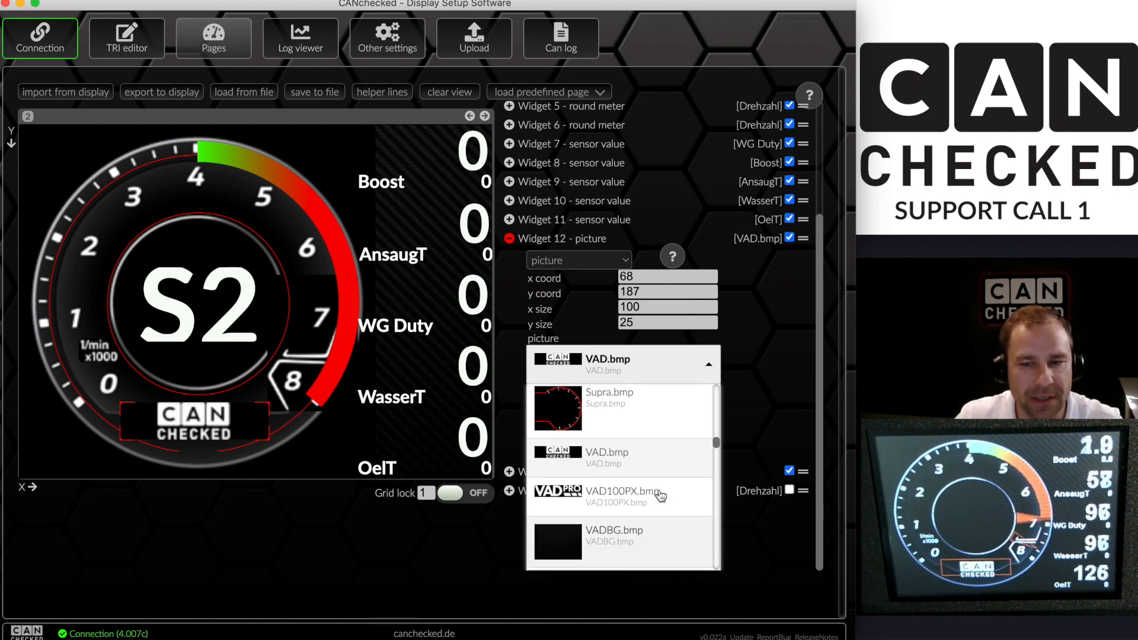
pyautogui.scroll(-4, 660, 490)
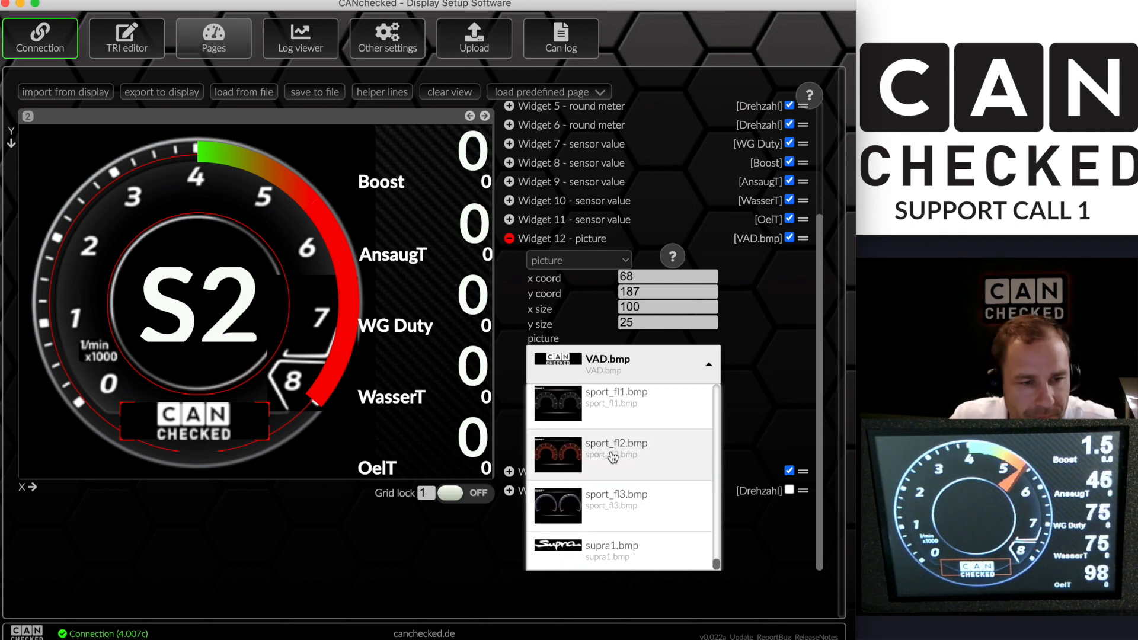
pyautogui.click(614, 549)
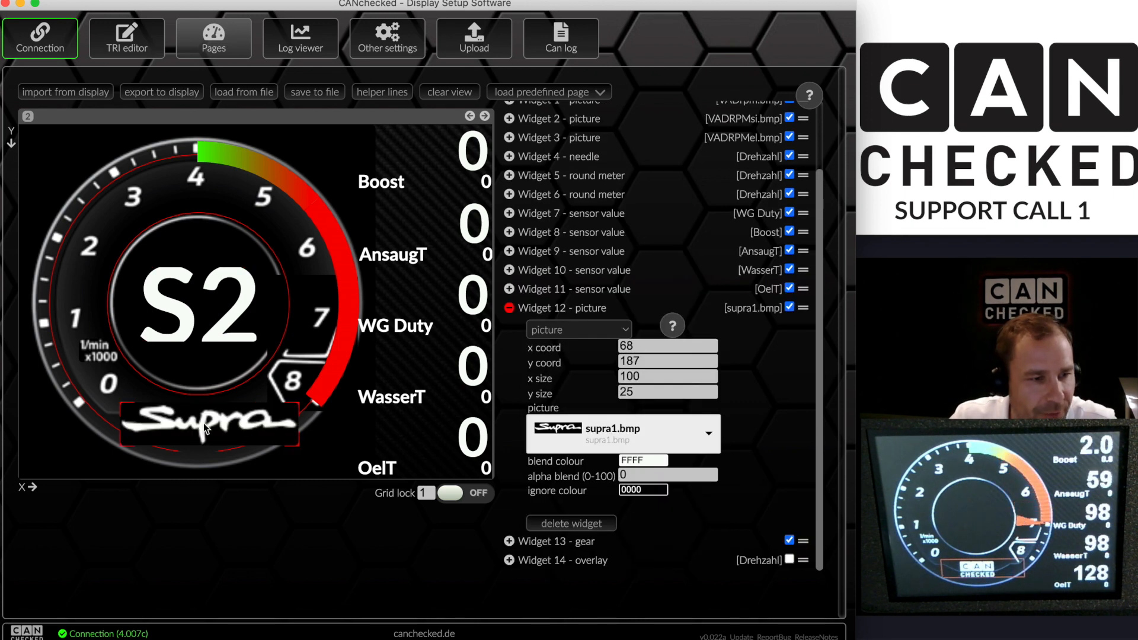
pyautogui.moveTo(203, 427); pyautogui.dragTo(197, 421)
pyautogui.scroll(-3, 776, 483)
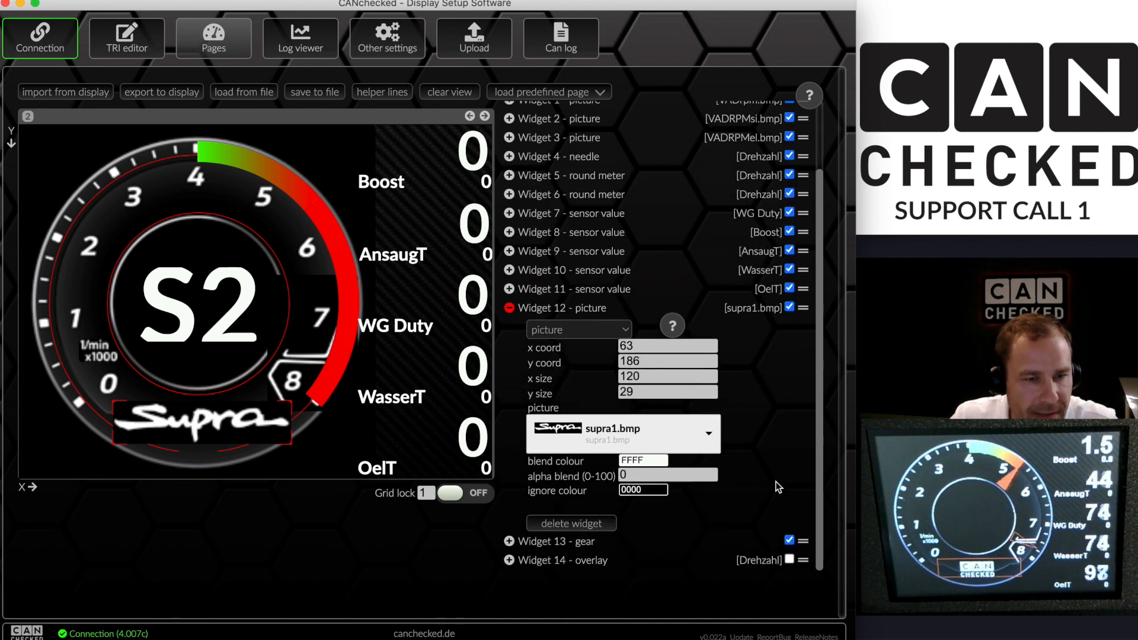
# Check the blend colour and ignore colour of the Supra picture and export the page to the display
pyautogui.click(651, 464)
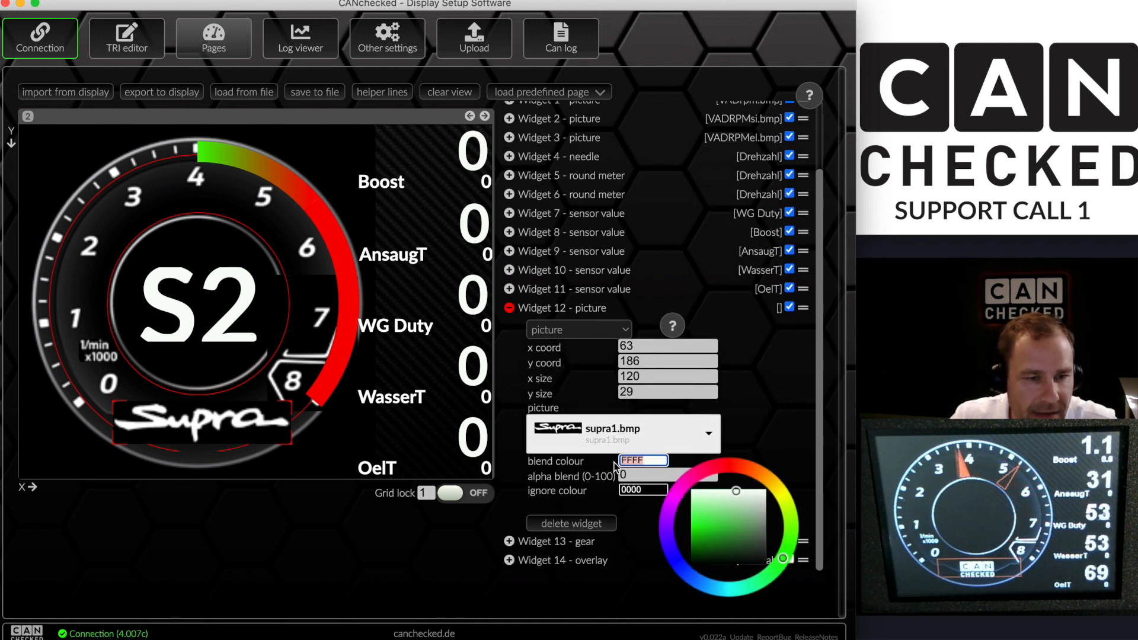
pyautogui.click(638, 490)
pyautogui.moveTo(638, 489); pyautogui.dragTo(619, 490)
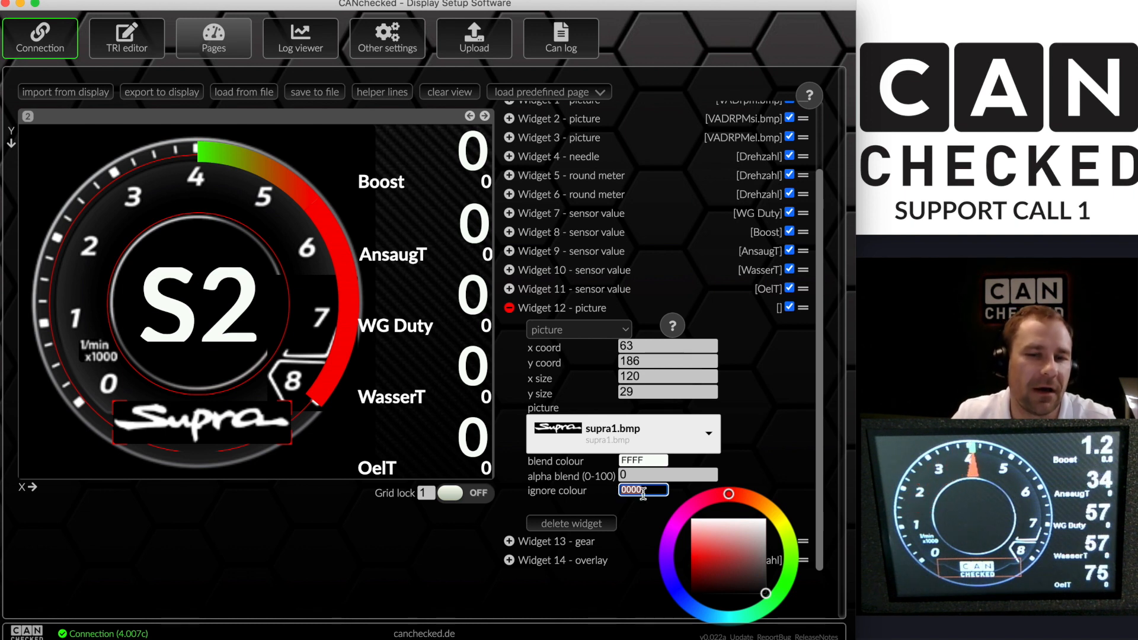
pyautogui.click(168, 96)
pyautogui.click(168, 95)
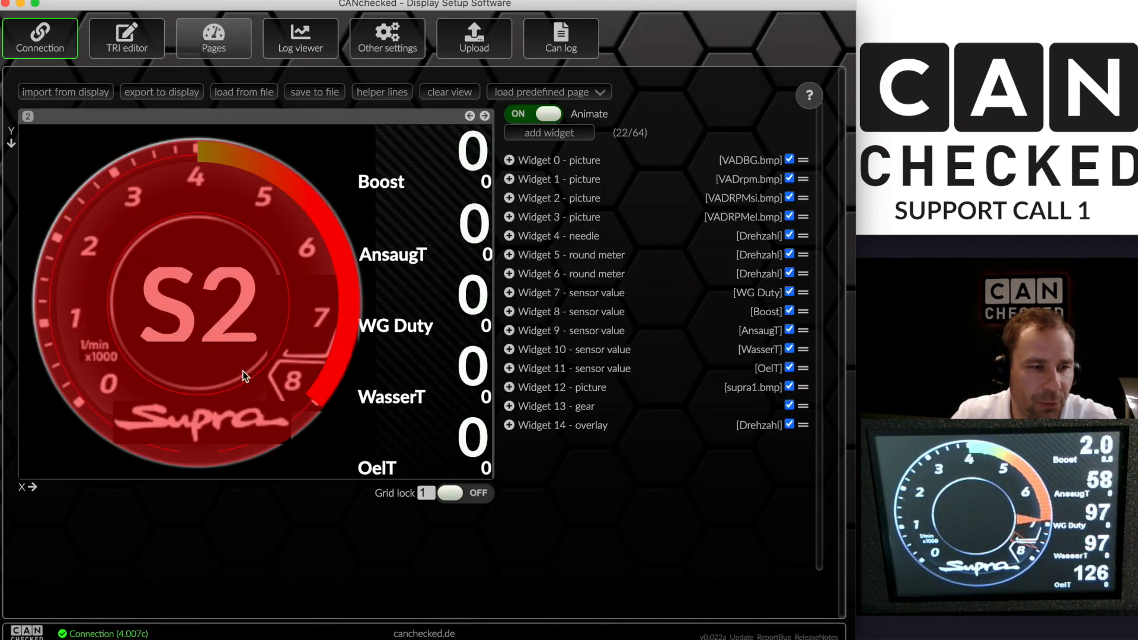
# Hide the overlay Widget 14 and open the settings of the Supra picture, Widget 12, to look at its ignore colour
pyautogui.click(790, 425)
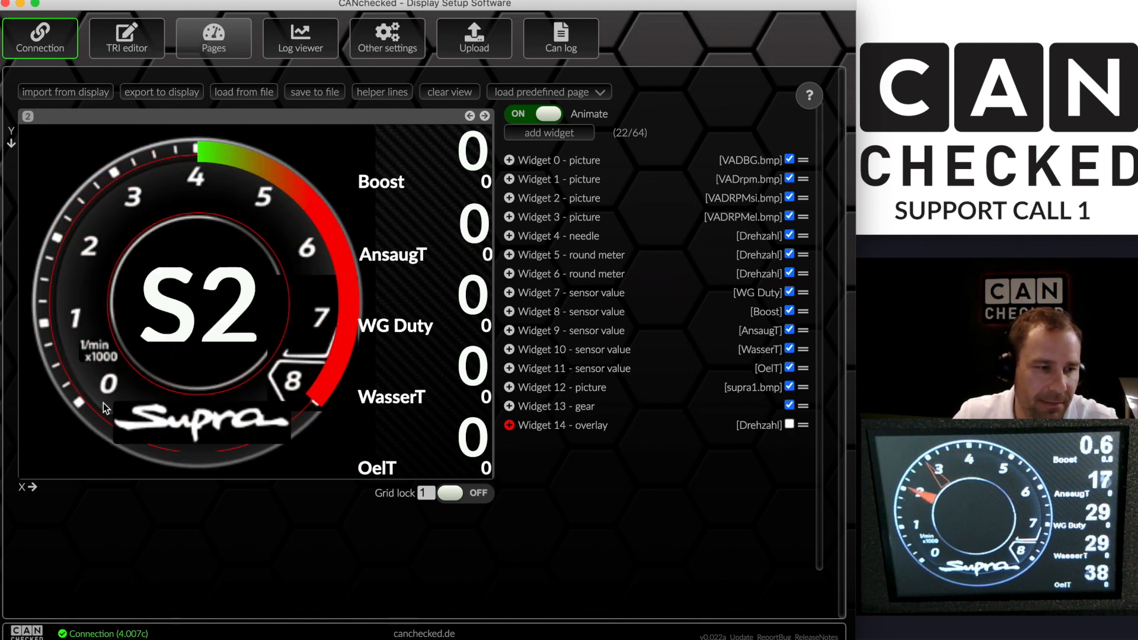
pyautogui.click(207, 427)
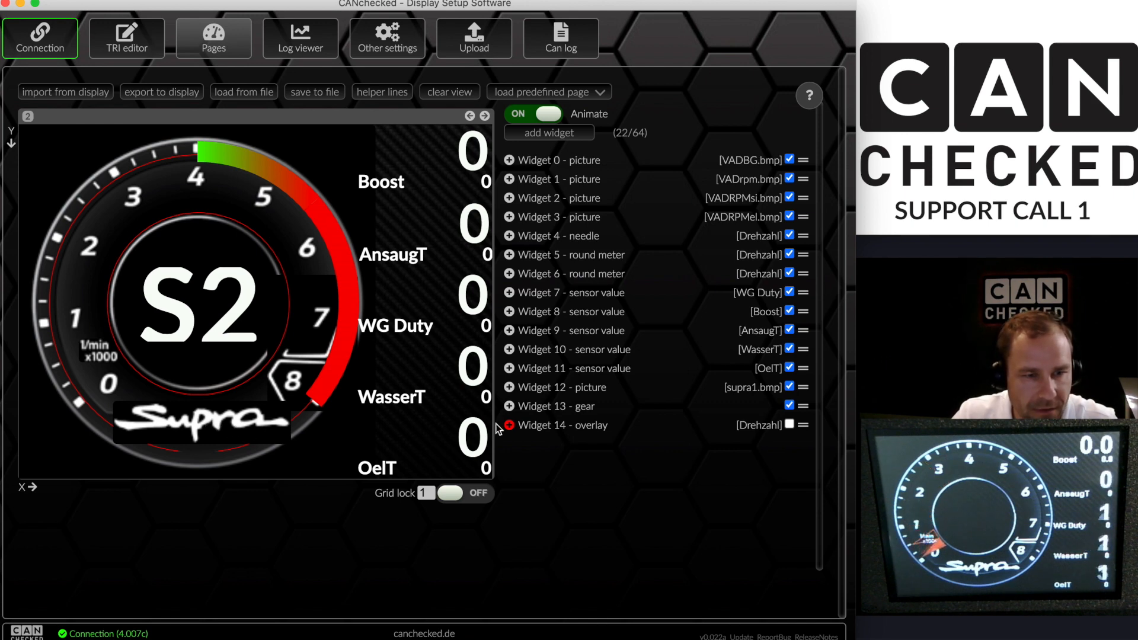
pyautogui.click(510, 389)
pyautogui.scroll(-3, 606, 425)
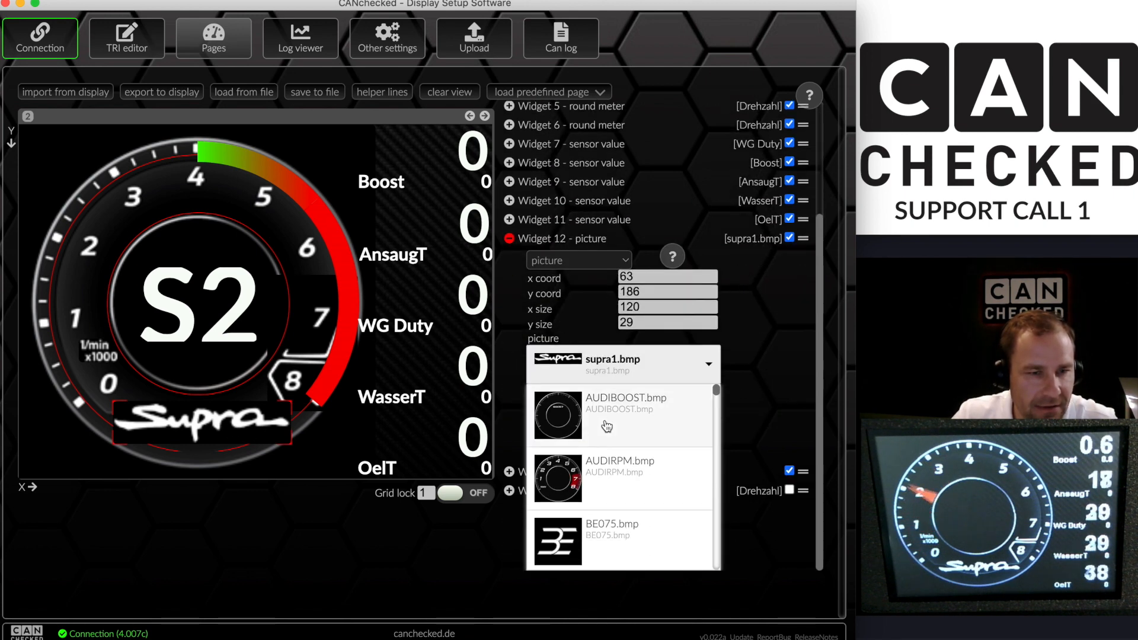
pyautogui.click(728, 363)
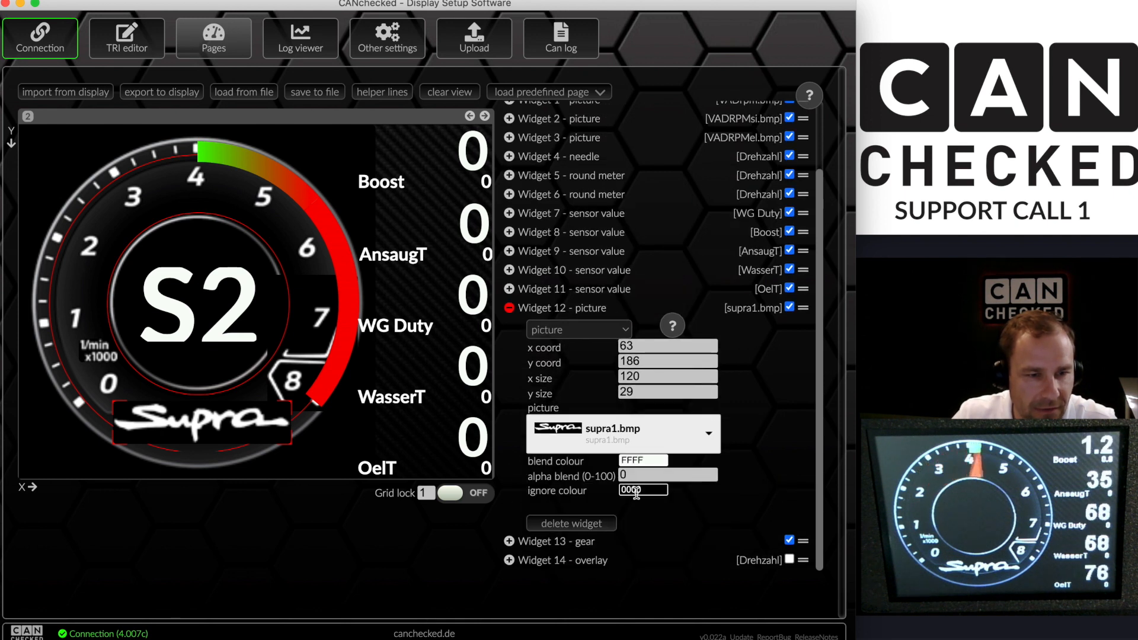
pyautogui.click(638, 491)
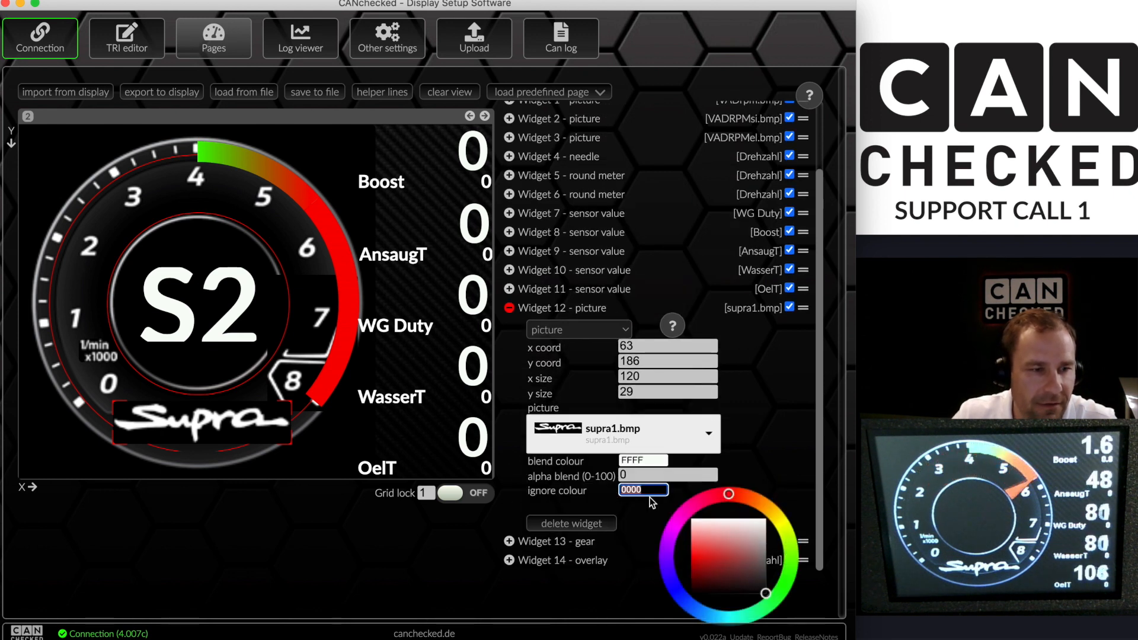
# Tint the Supra picture with red blend colour E940 at alpha blend 20 and export the page to the display
pyautogui.click(646, 461)
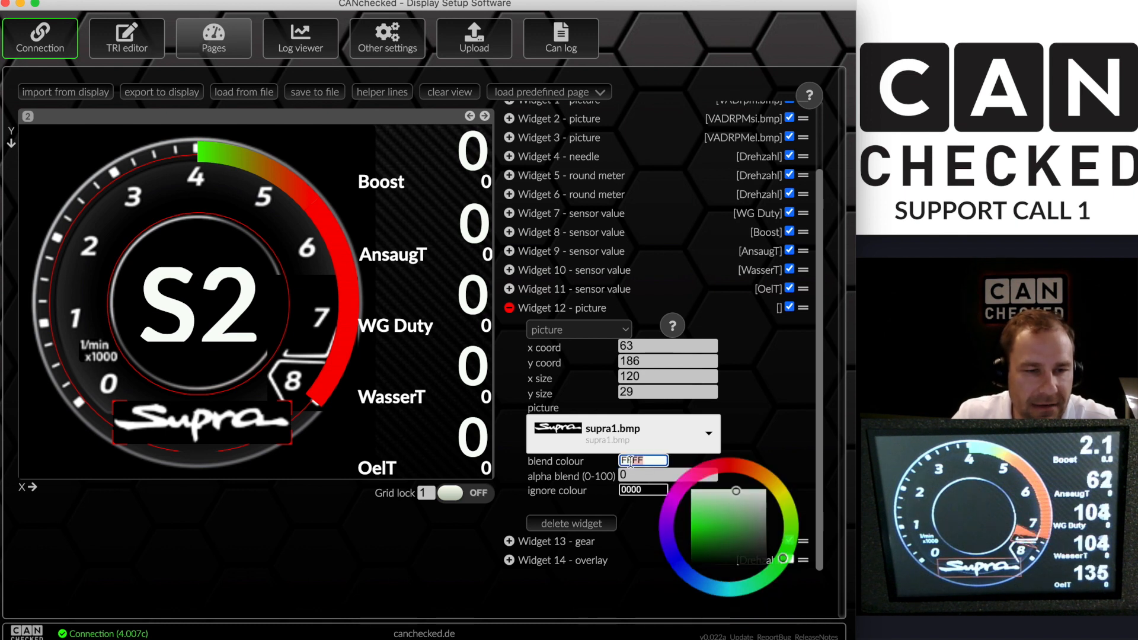
pyautogui.click(739, 466)
pyautogui.moveTo(706, 519); pyautogui.dragTo(689, 529)
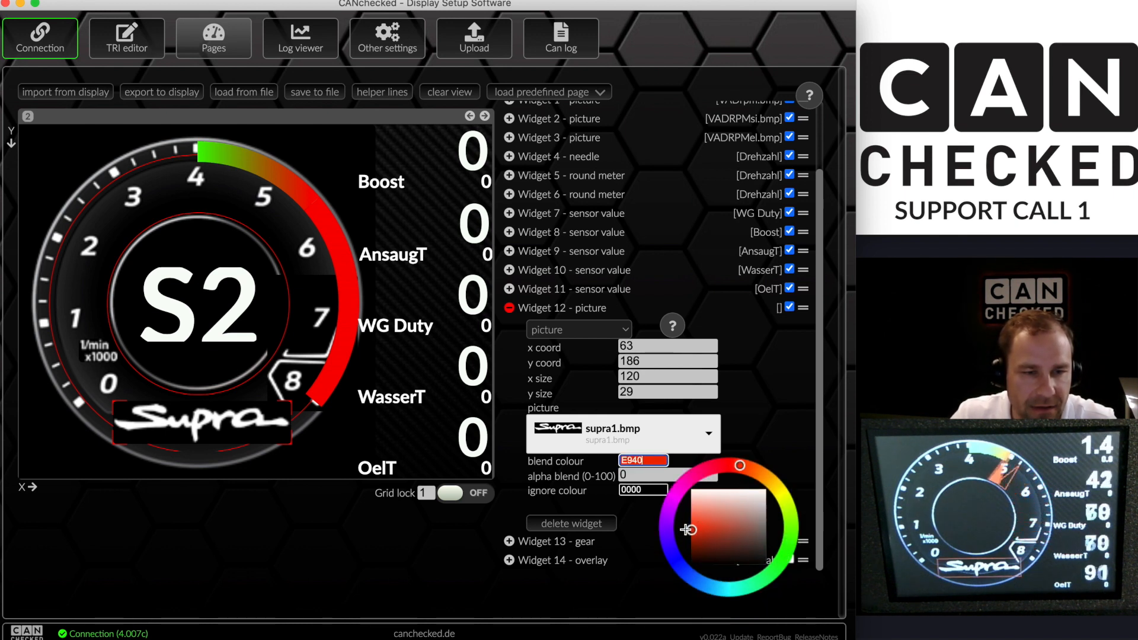
pyautogui.click(619, 477)
pyautogui.write('2')
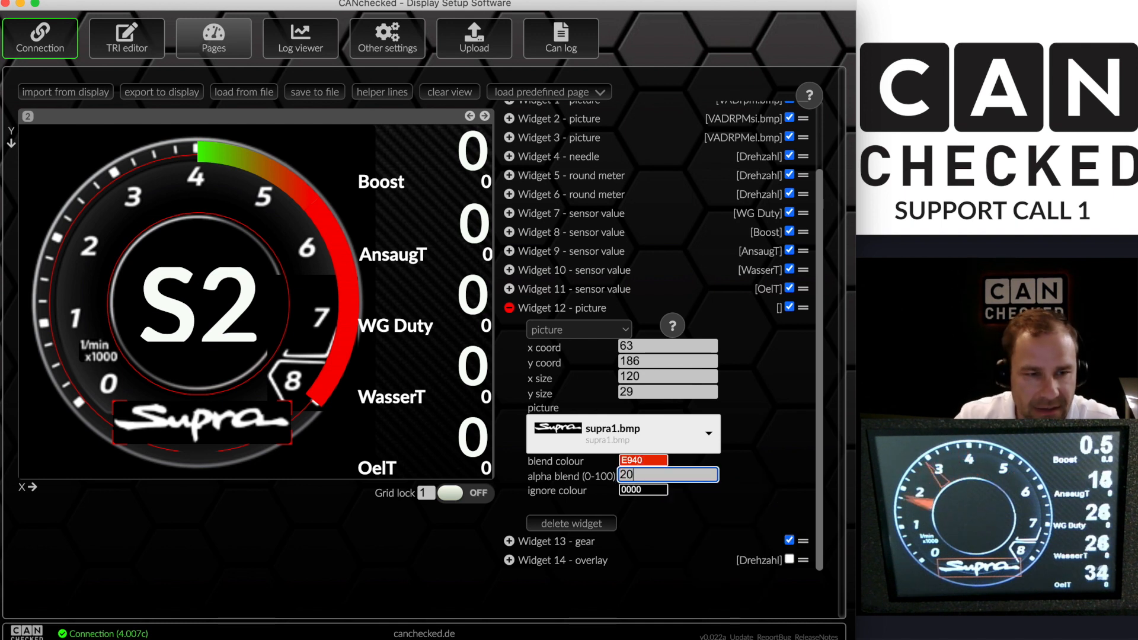
pyautogui.press('Tab')
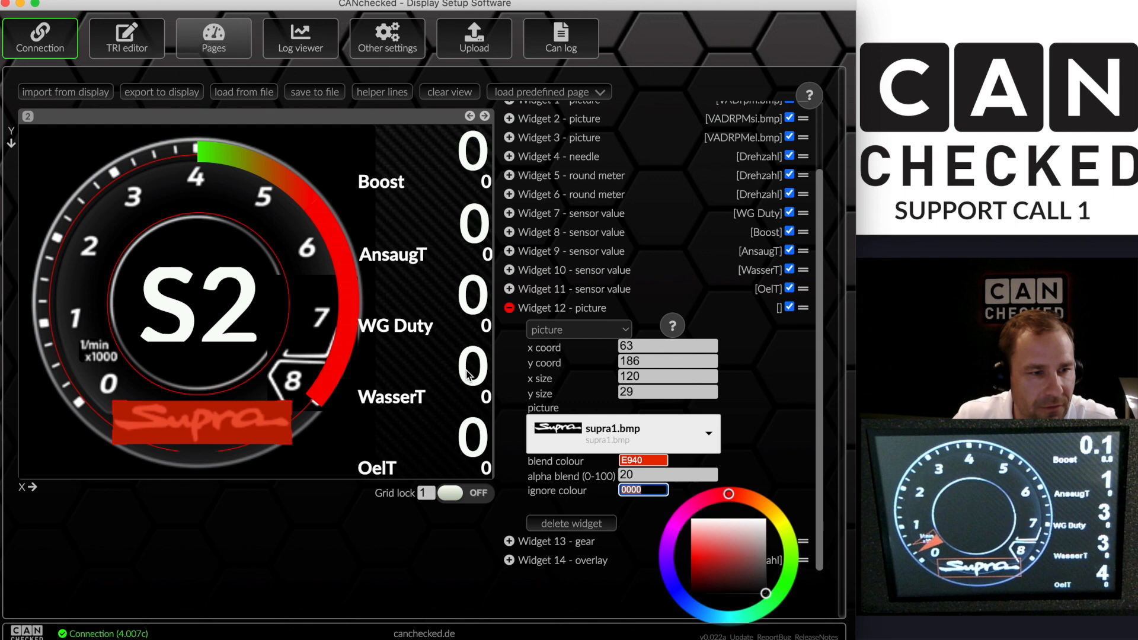
pyautogui.click(159, 92)
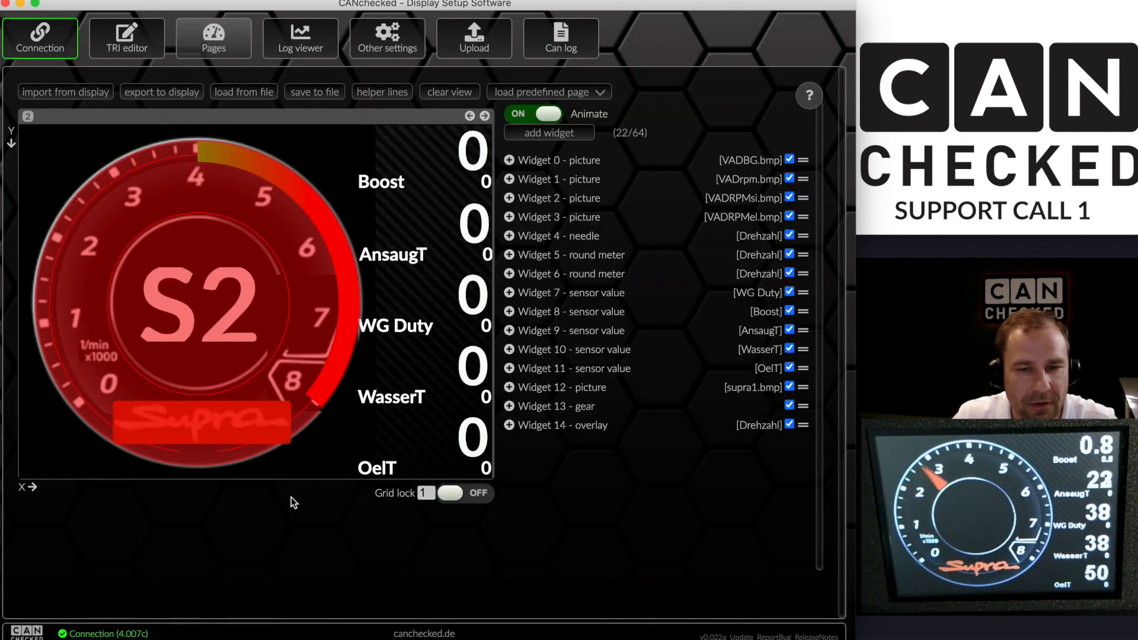
# Hide the overlay Widget 14 again and move the tinted Supra picture to about x 66, y 186
pyautogui.click(787, 426)
pyautogui.click(790, 426)
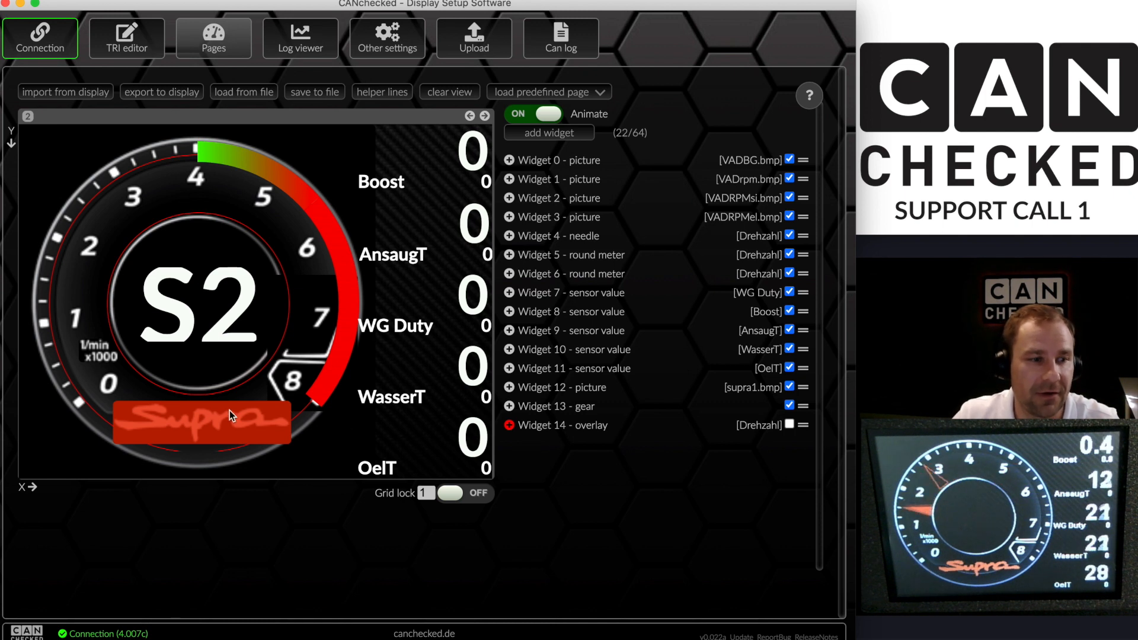
pyautogui.moveTo(211, 418); pyautogui.dragTo(215, 417)
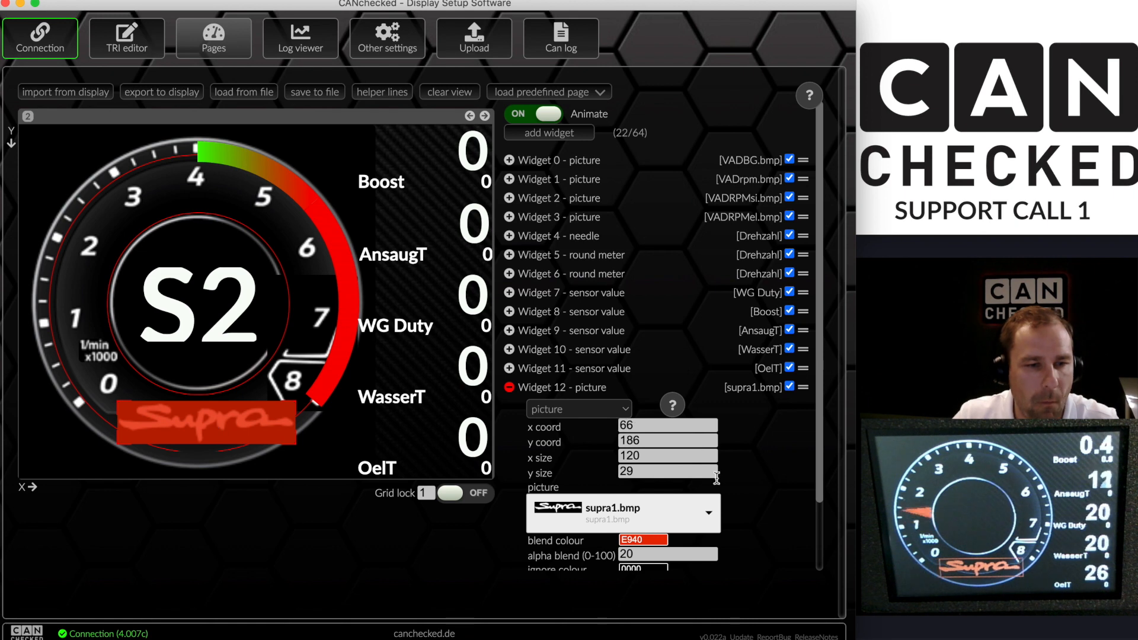
pyautogui.scroll(-3, 738, 485)
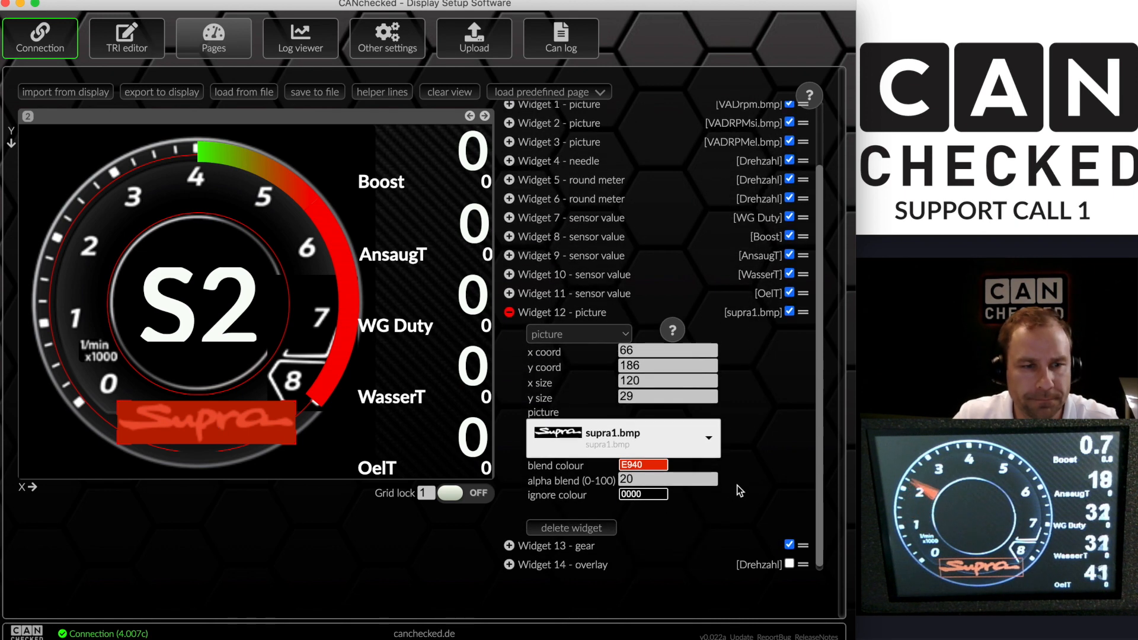
# Close the settings of Widget 12 and upload the internal DSS image CC050.bmp to the display
pyautogui.click(509, 314)
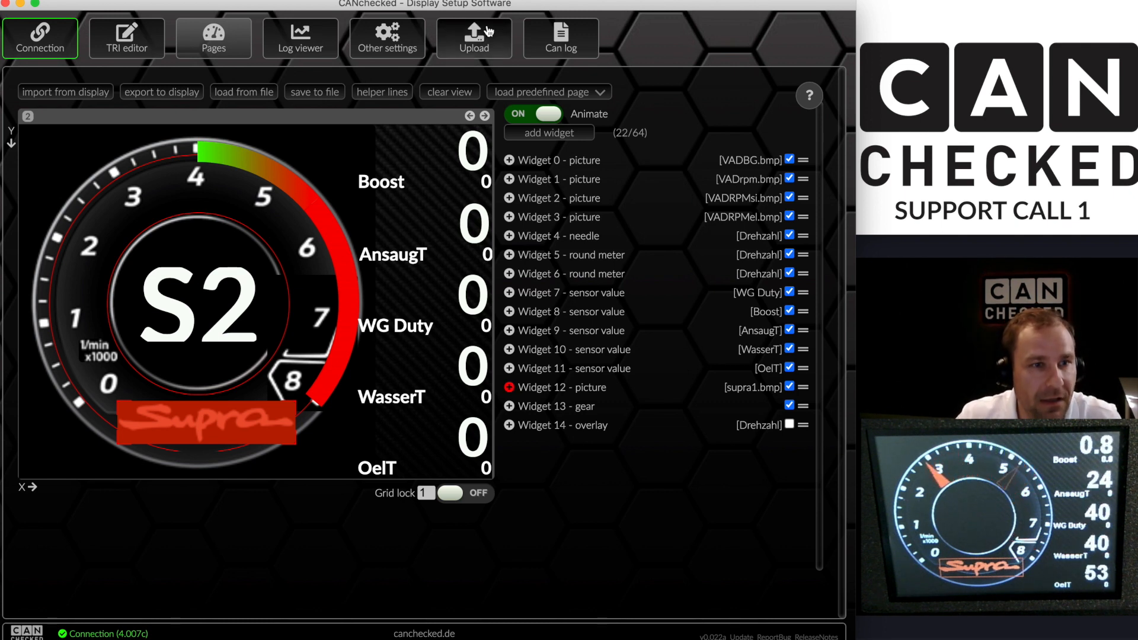
pyautogui.click(475, 39)
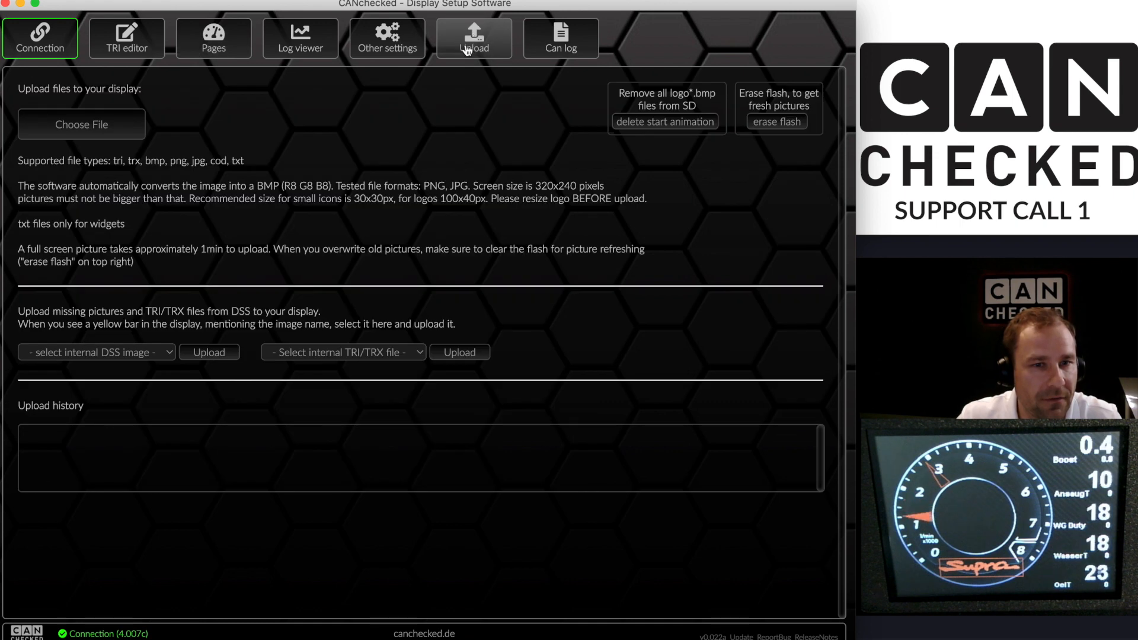
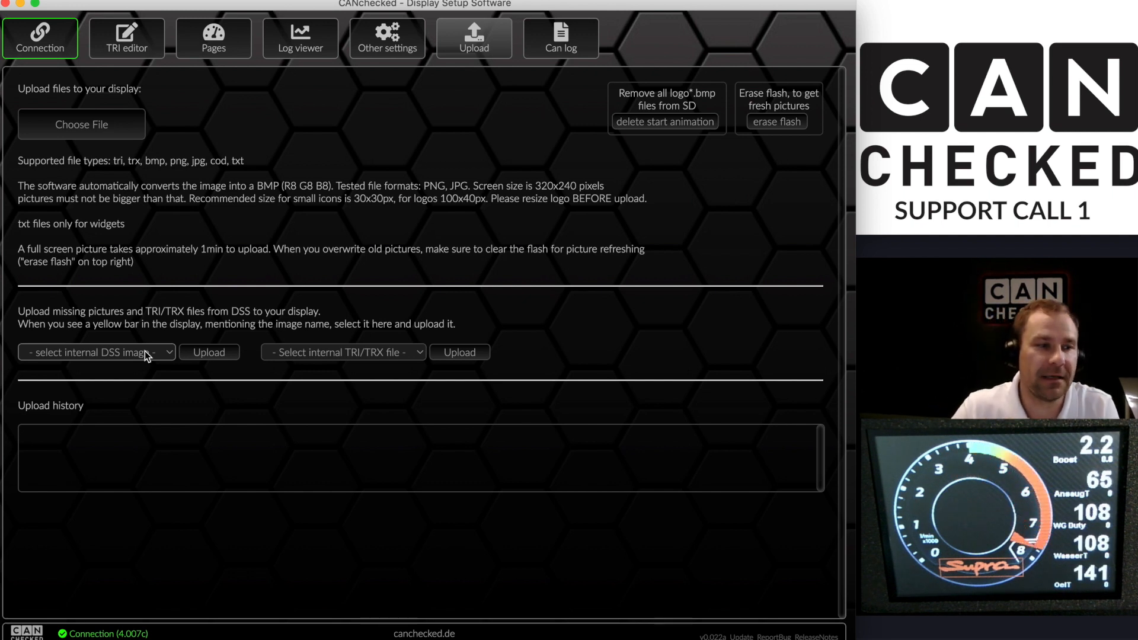
pyautogui.click(146, 353)
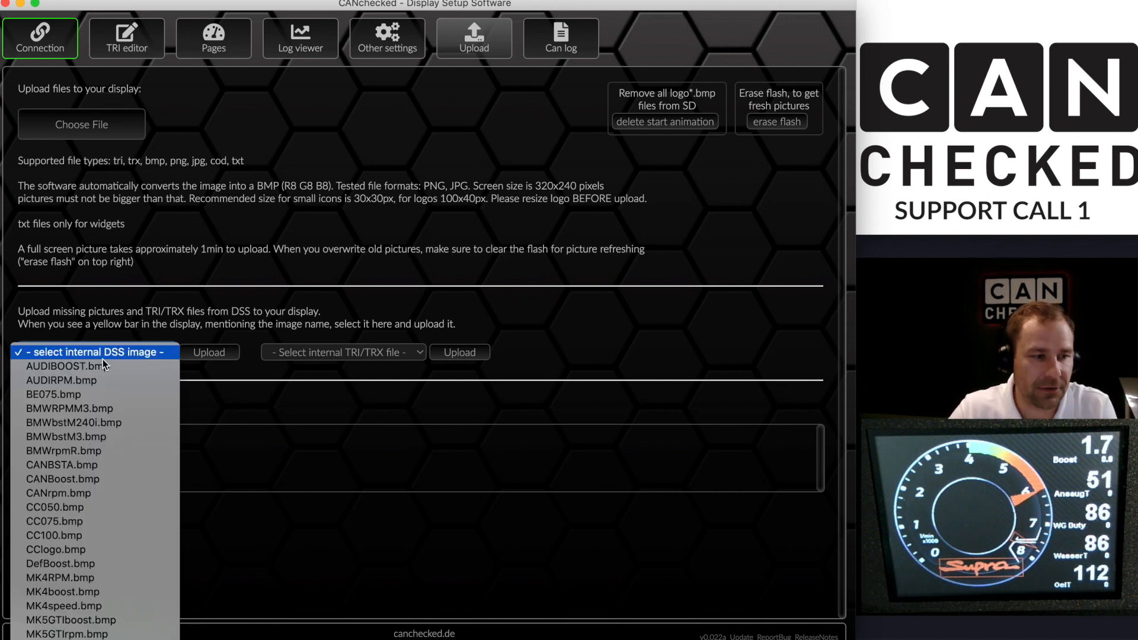
pyautogui.click(93, 508)
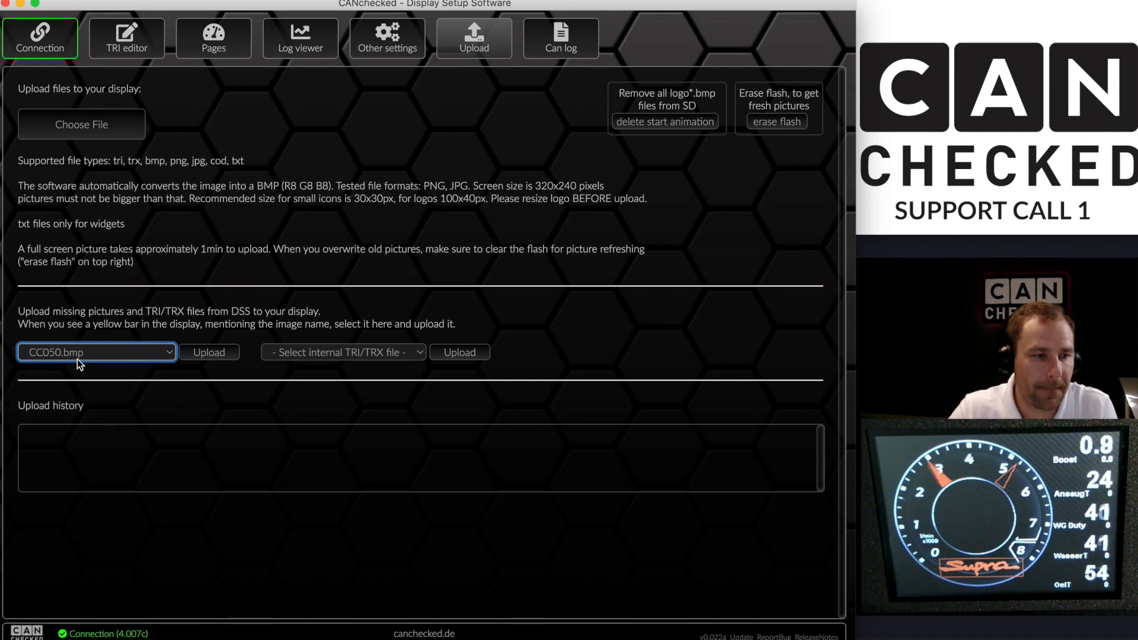
pyautogui.click(211, 359)
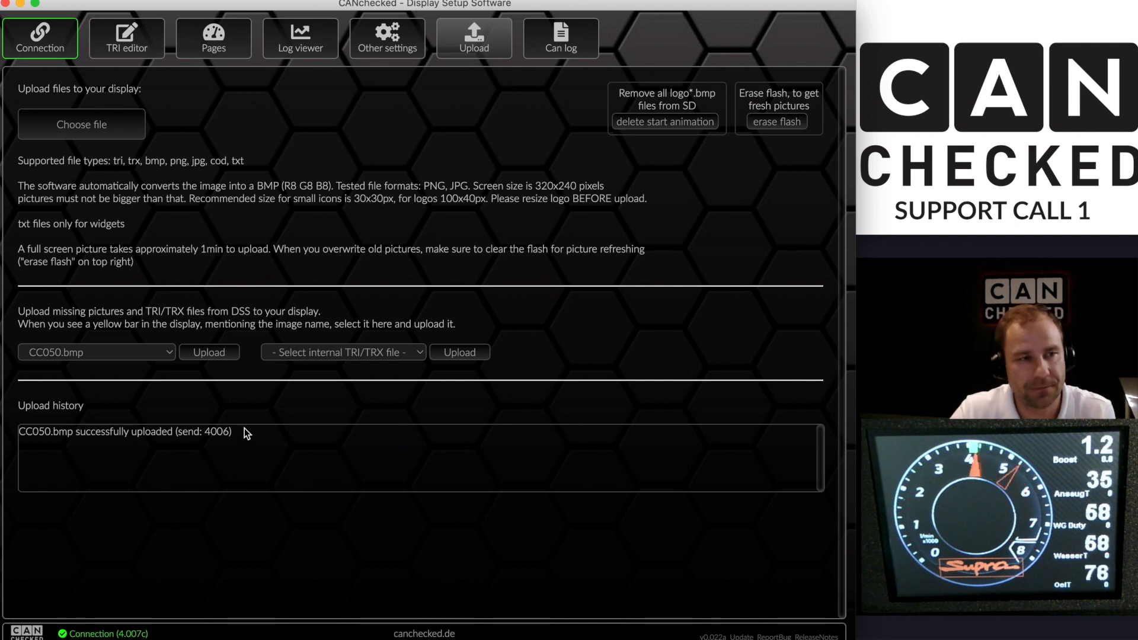
# Look through the predefined page layouts, from AirflowLogging to TrackView, without loading one
pyautogui.click(206, 50)
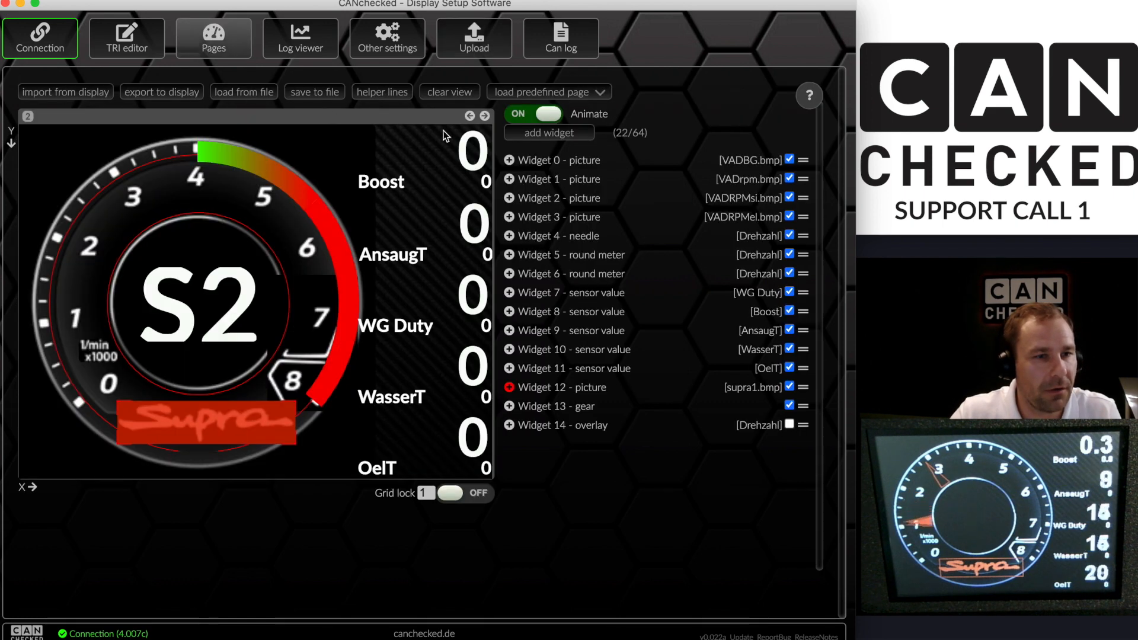
pyautogui.click(563, 95)
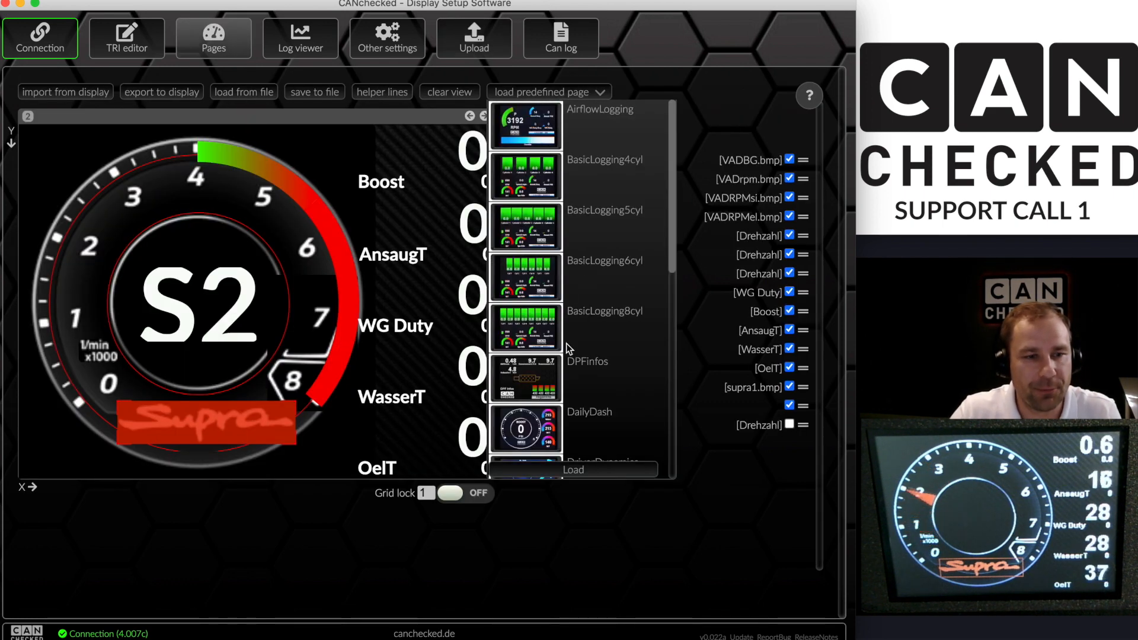
pyautogui.scroll(-5, 568, 347)
pyautogui.scroll(-2, 568, 347)
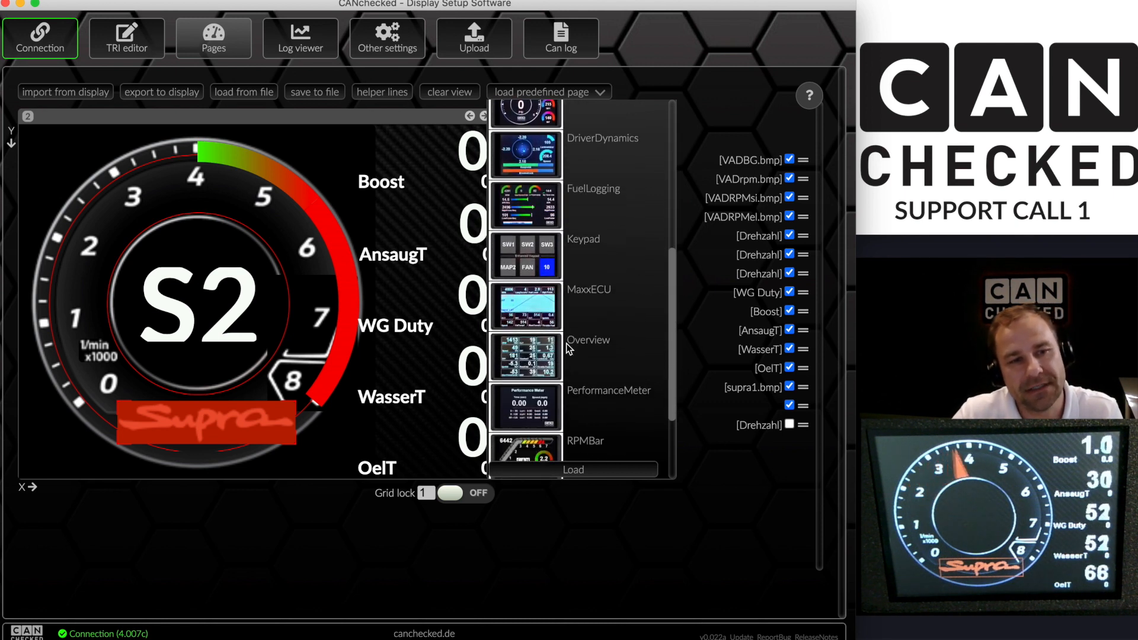
pyautogui.scroll(-2, 550, 409)
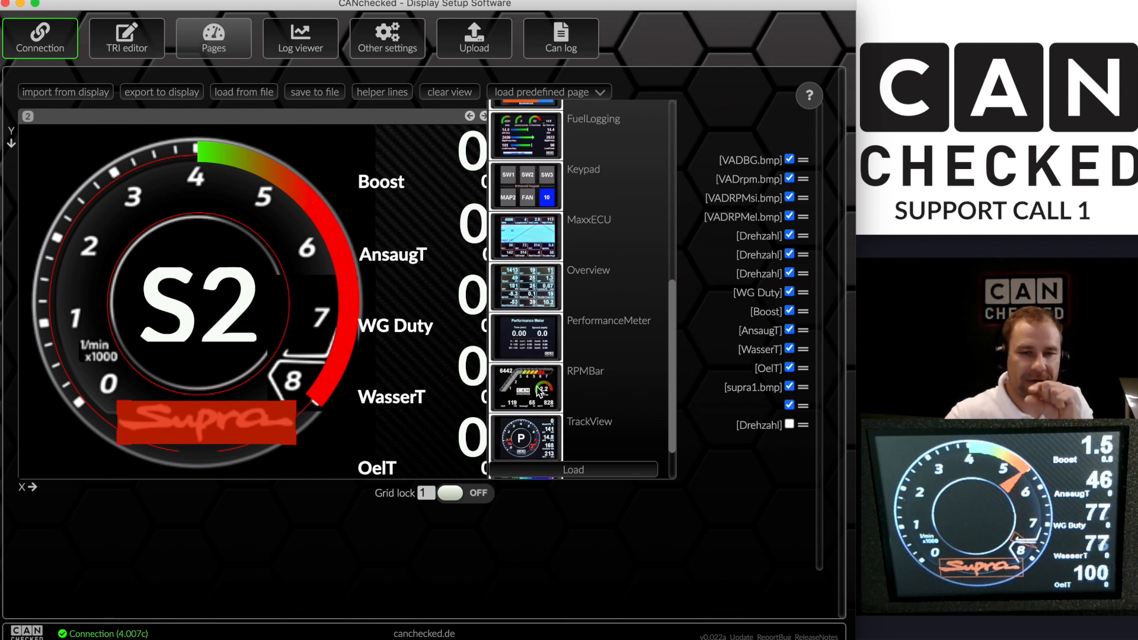
pyautogui.click(702, 112)
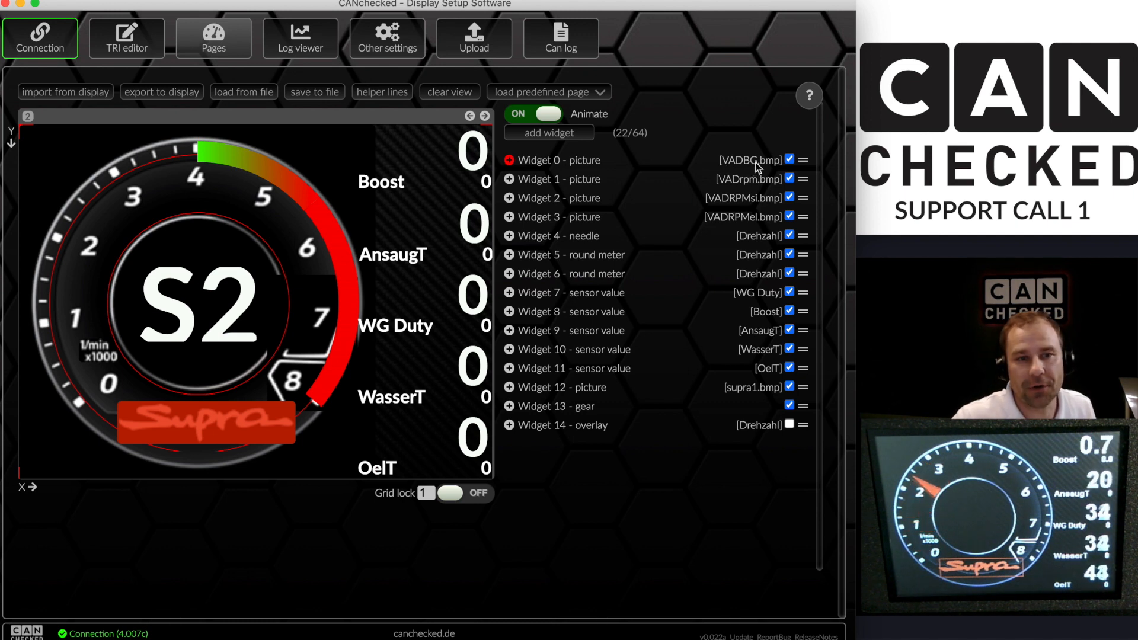
# Select the background picture VADBG.bmp among the internal DSS images for upload
pyautogui.click(473, 47)
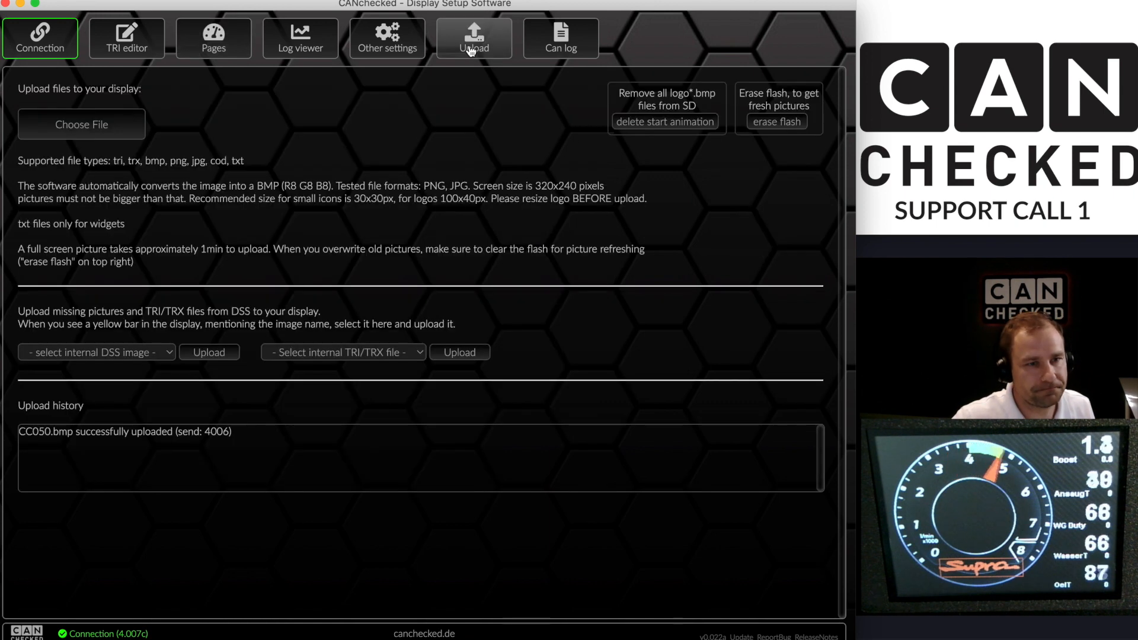
pyautogui.click(118, 353)
pyautogui.scroll(-10, 112, 440)
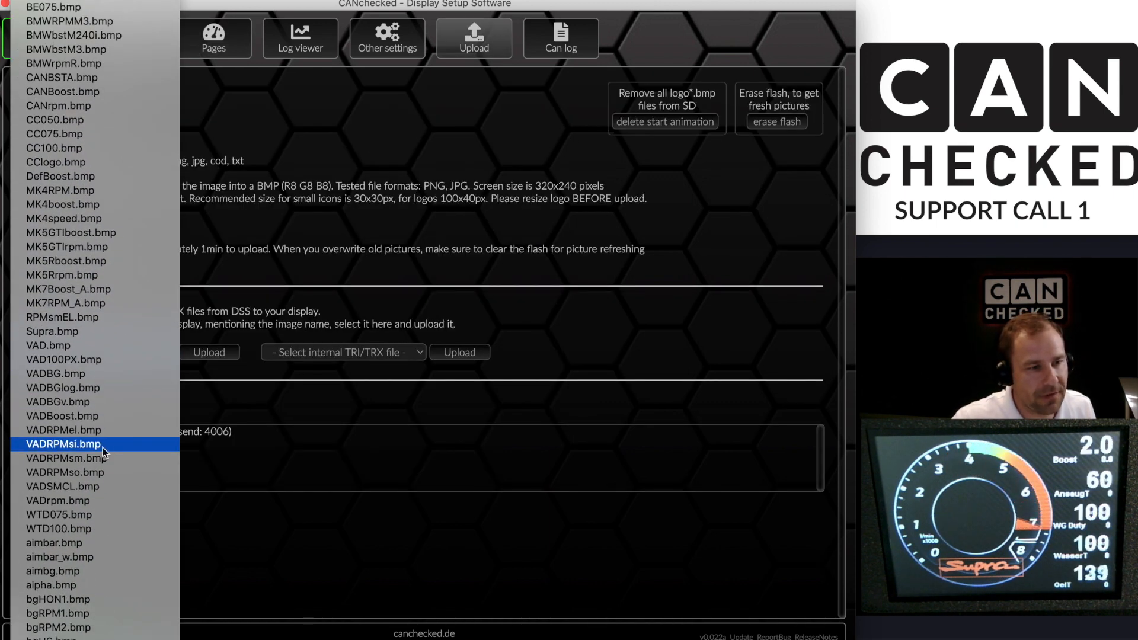
pyautogui.click(76, 379)
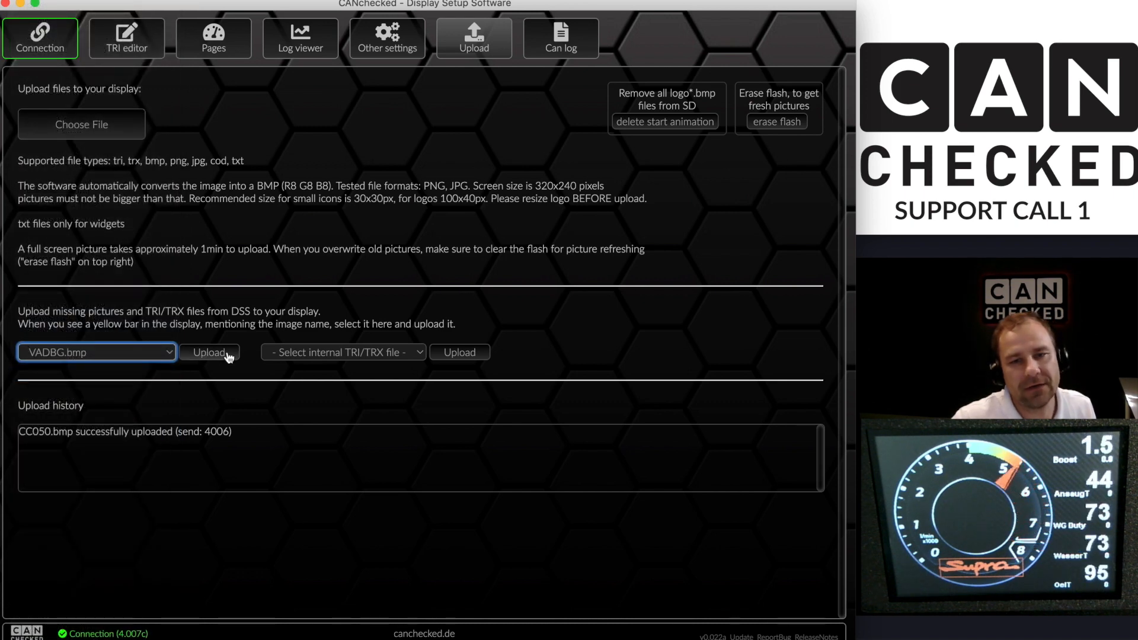
pyautogui.click(211, 53)
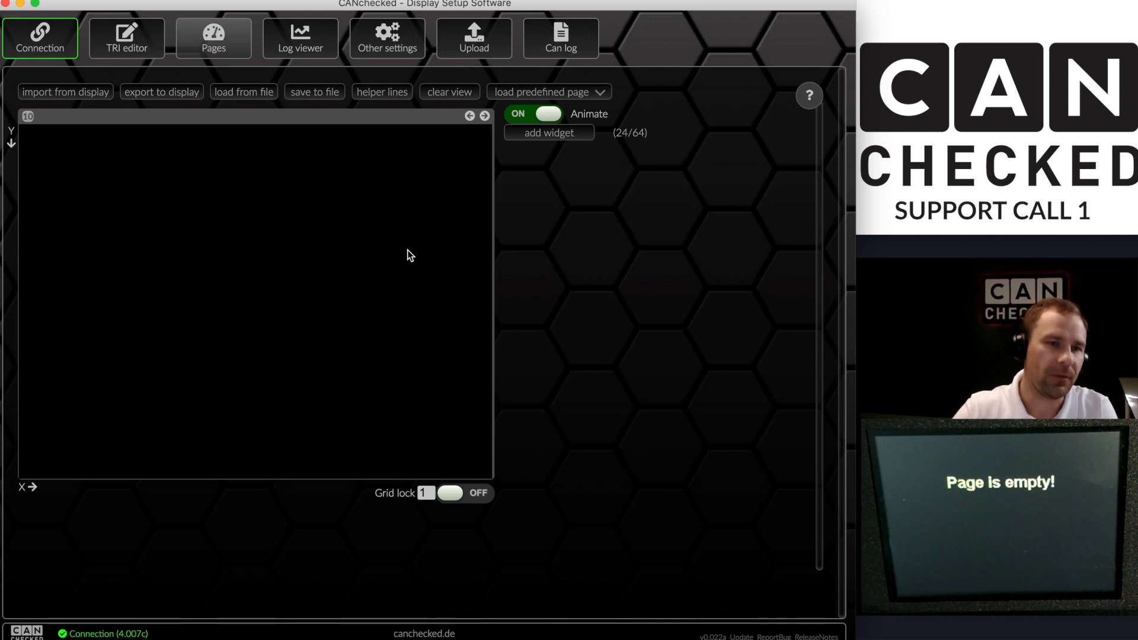
pyautogui.click(592, 94)
pyautogui.scroll(-1, 595, 249)
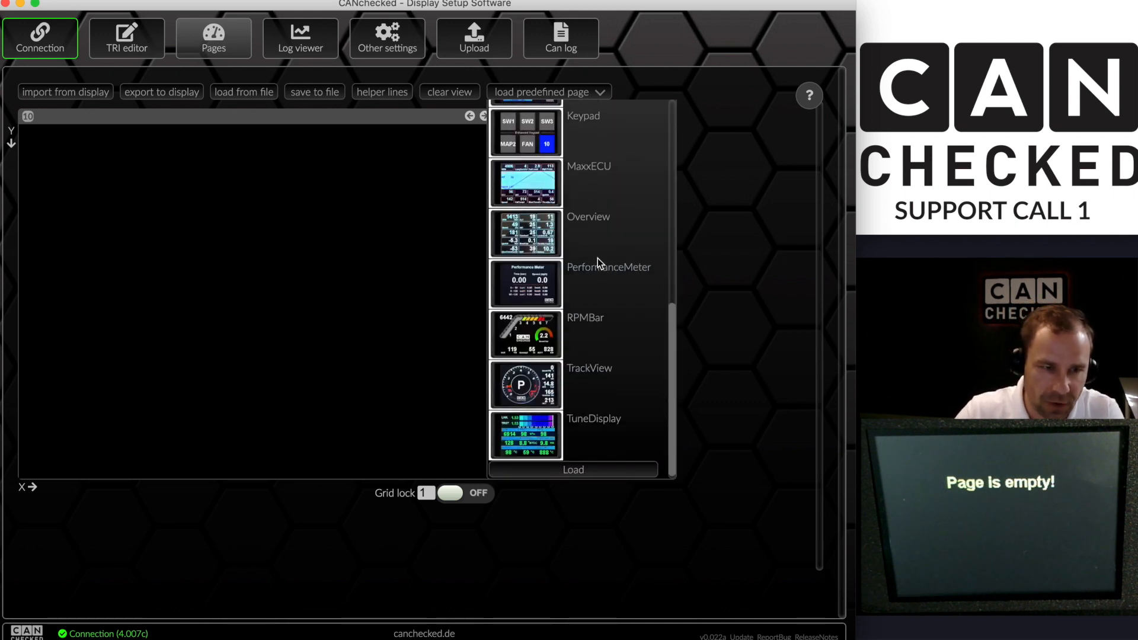
pyautogui.scroll(2, 528, 237)
pyautogui.click(367, 221)
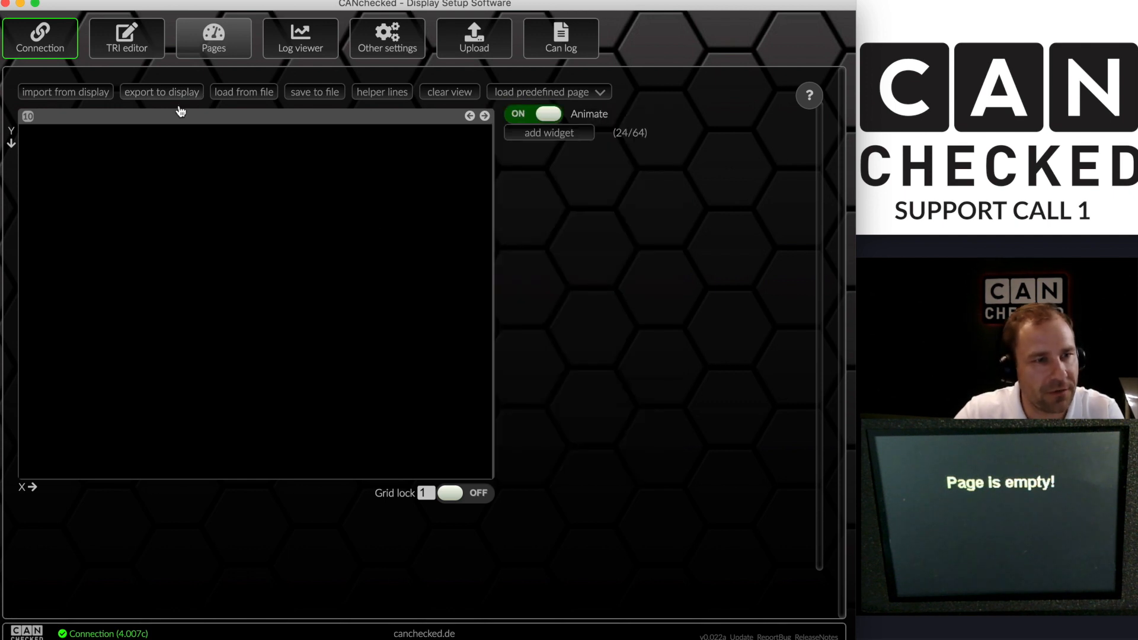
# Delete all widgets from page 9 and export the empty page to the display
pyautogui.click(469, 117)
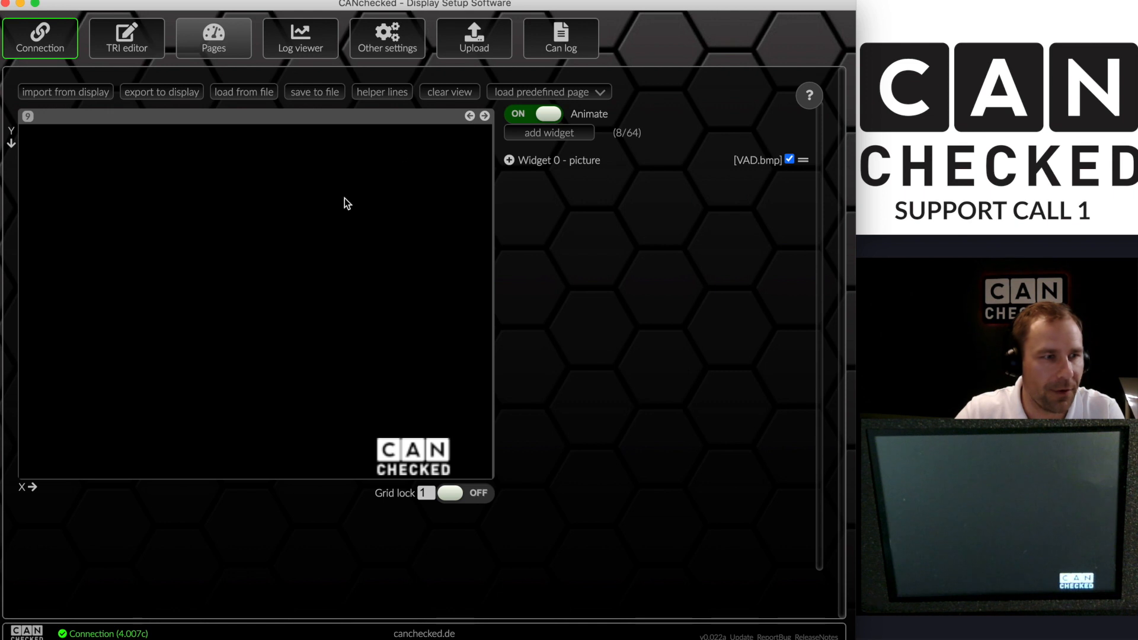
pyautogui.moveTo(419, 464)
pyautogui.mouseDown()
pyautogui.moveTo(397, 433)
pyautogui.moveTo(422, 466)
pyautogui.mouseUp()
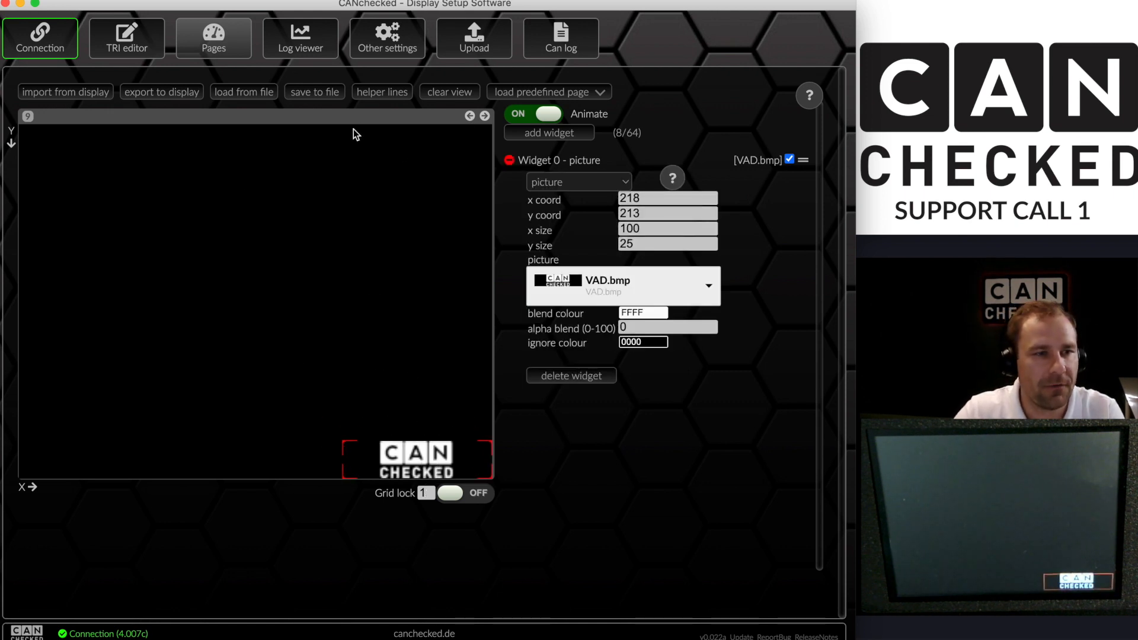
pyautogui.click(447, 98)
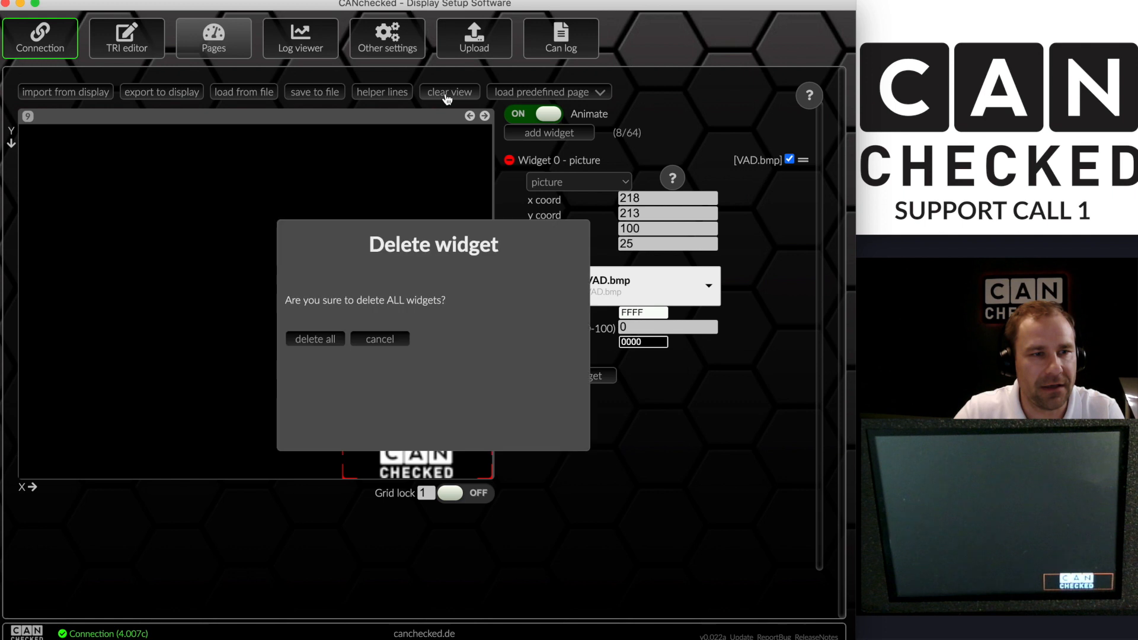
pyautogui.click(324, 343)
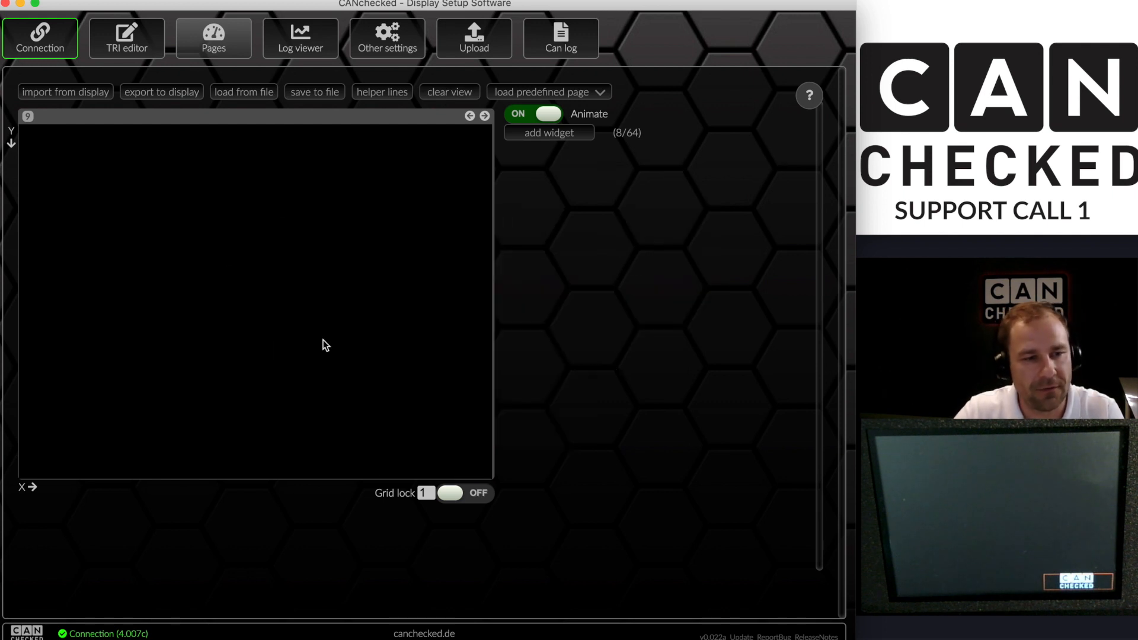
pyautogui.click(176, 96)
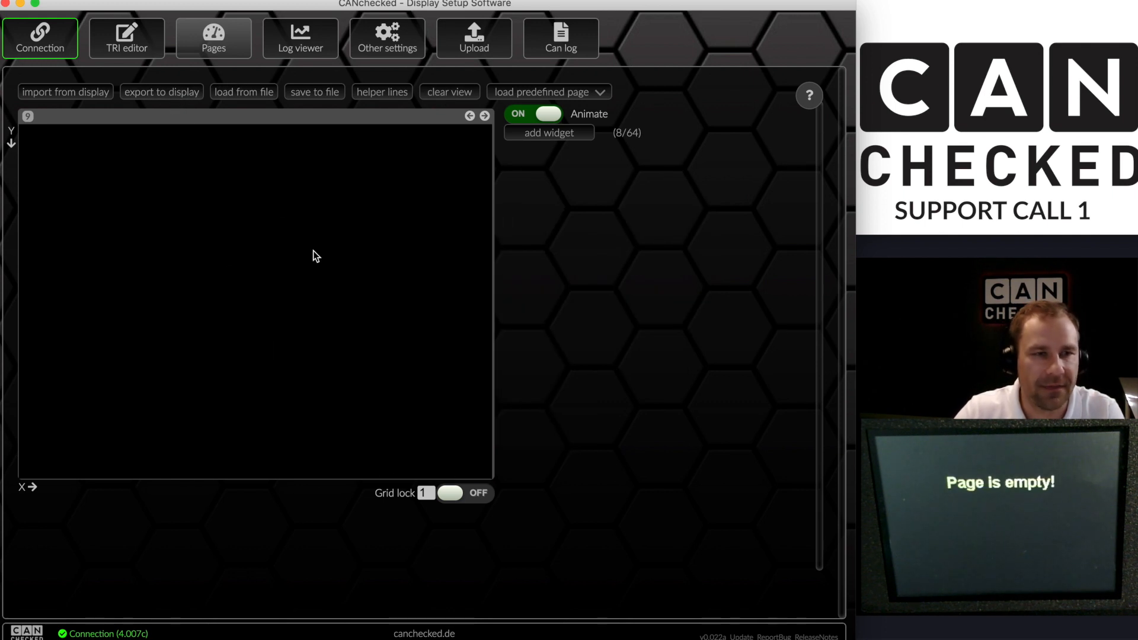
# Load the predefined RPMBar layout onto page 9 and export the page to the display
pyautogui.click(508, 94)
pyautogui.scroll(-3, 557, 243)
pyautogui.click(538, 355)
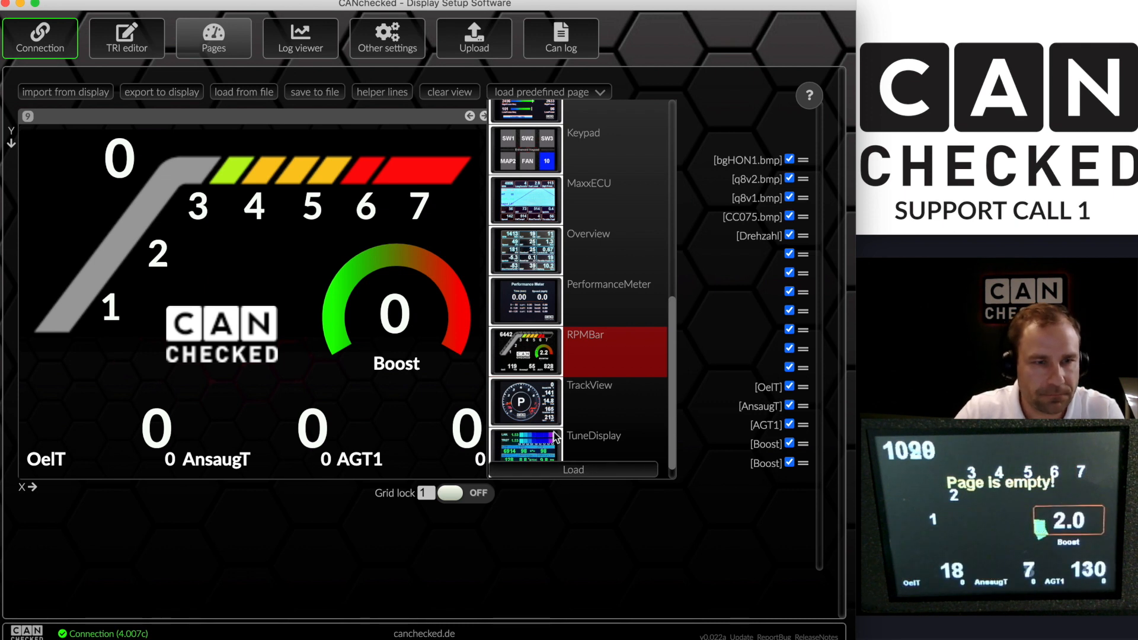
pyautogui.click(601, 94)
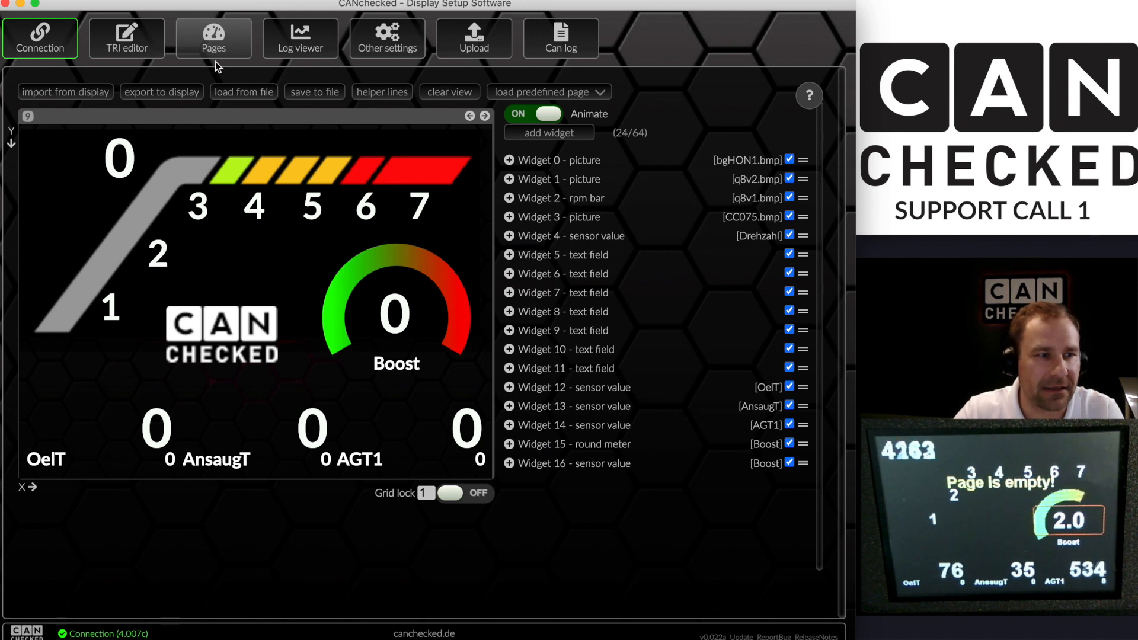
pyautogui.click(171, 94)
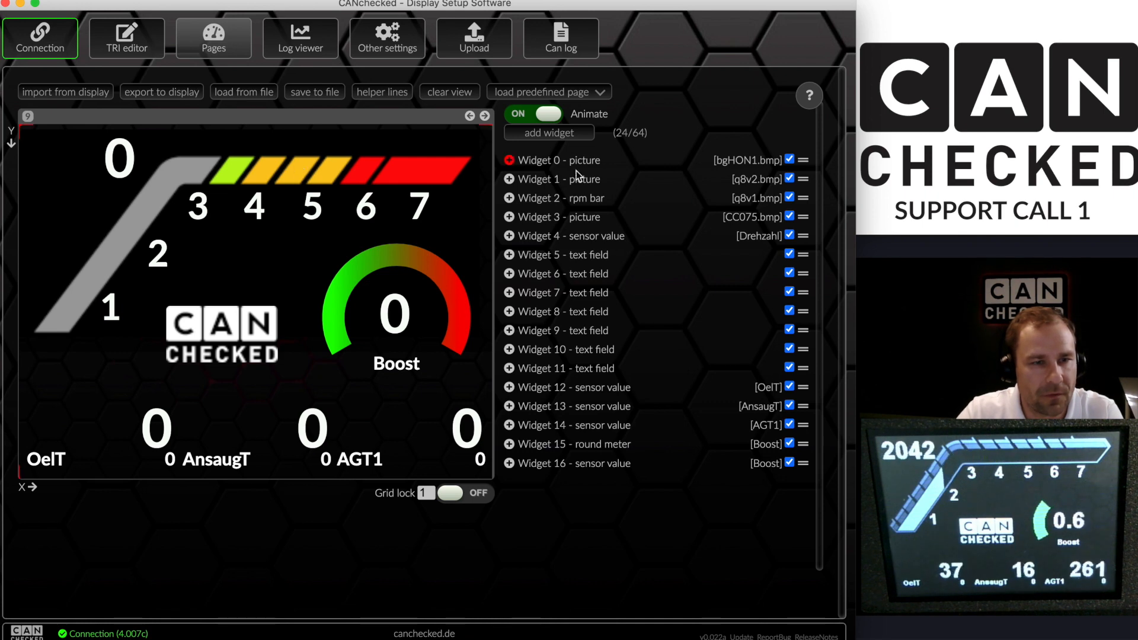
# Hide and show the rpm bar Widget 2 repeatedly to compare it with the q8v2.bmp picture beneath it
pyautogui.click(510, 160)
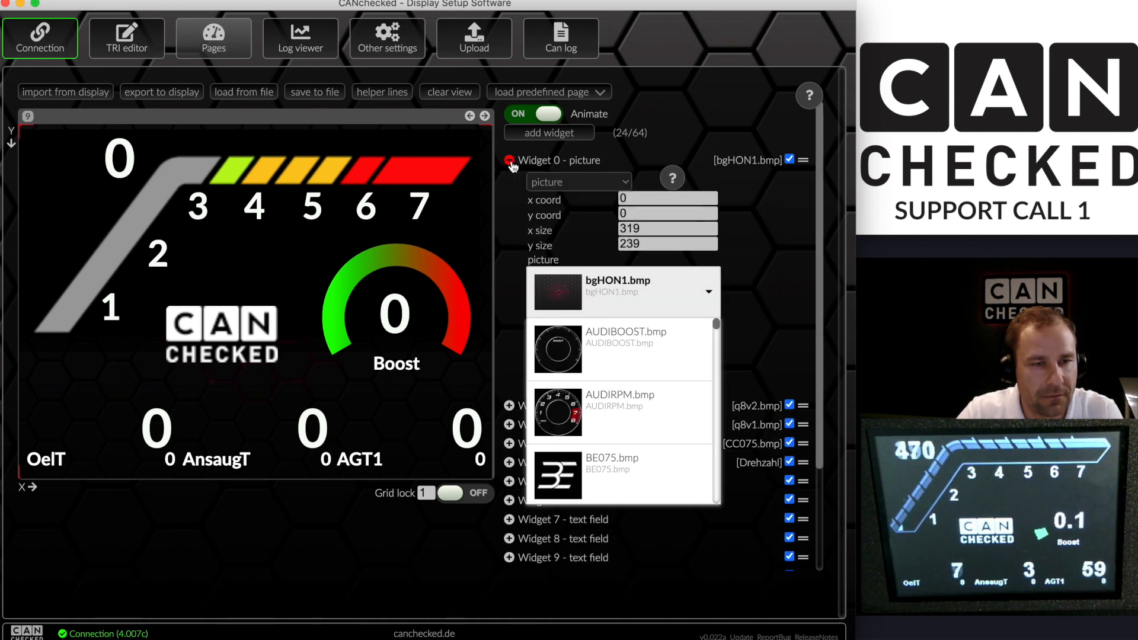
pyautogui.click(510, 161)
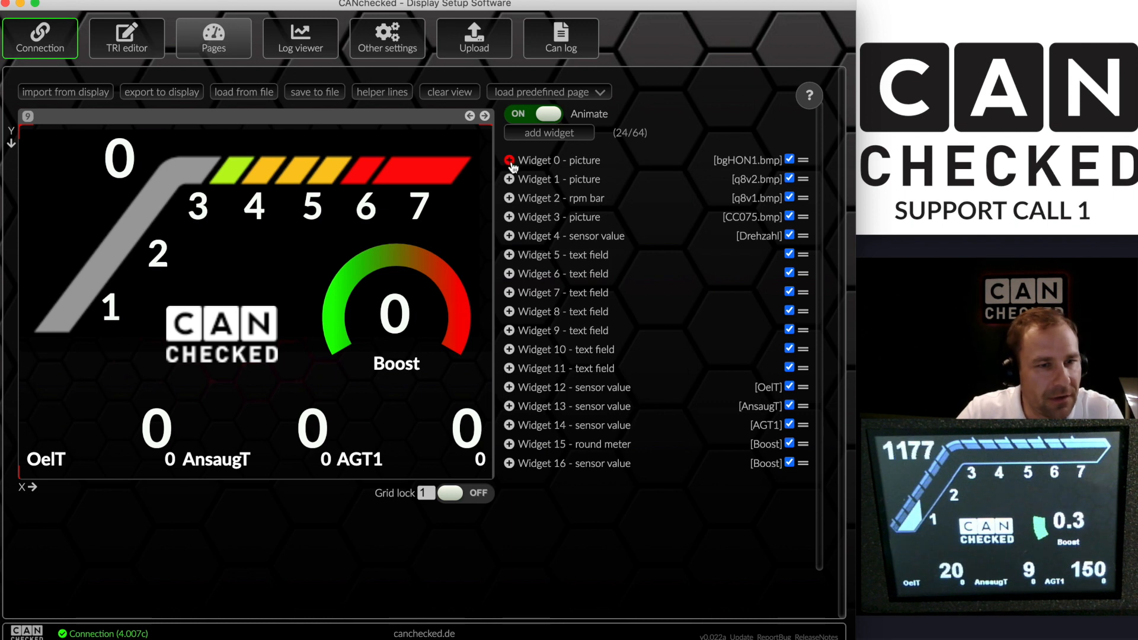
pyautogui.click(790, 198)
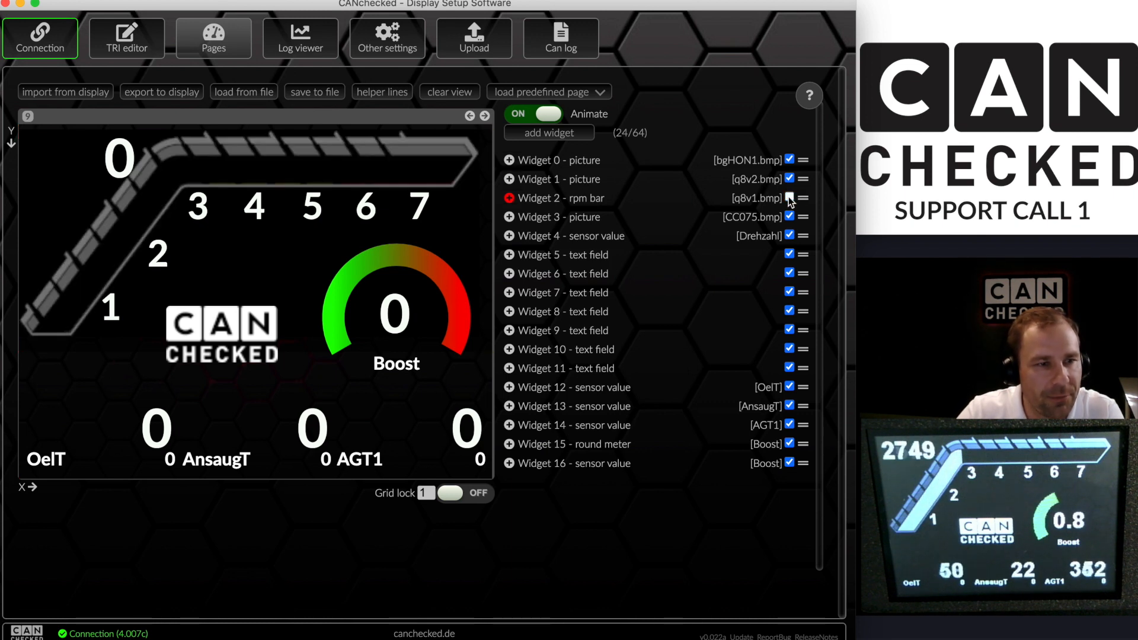
pyautogui.click(790, 198)
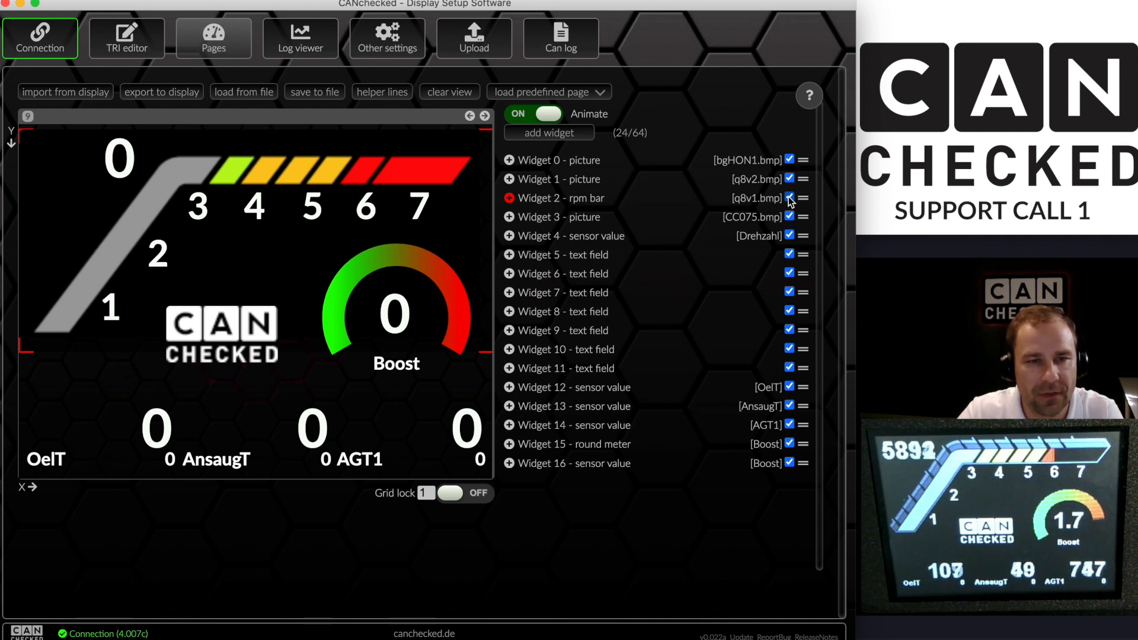
pyautogui.click(790, 198)
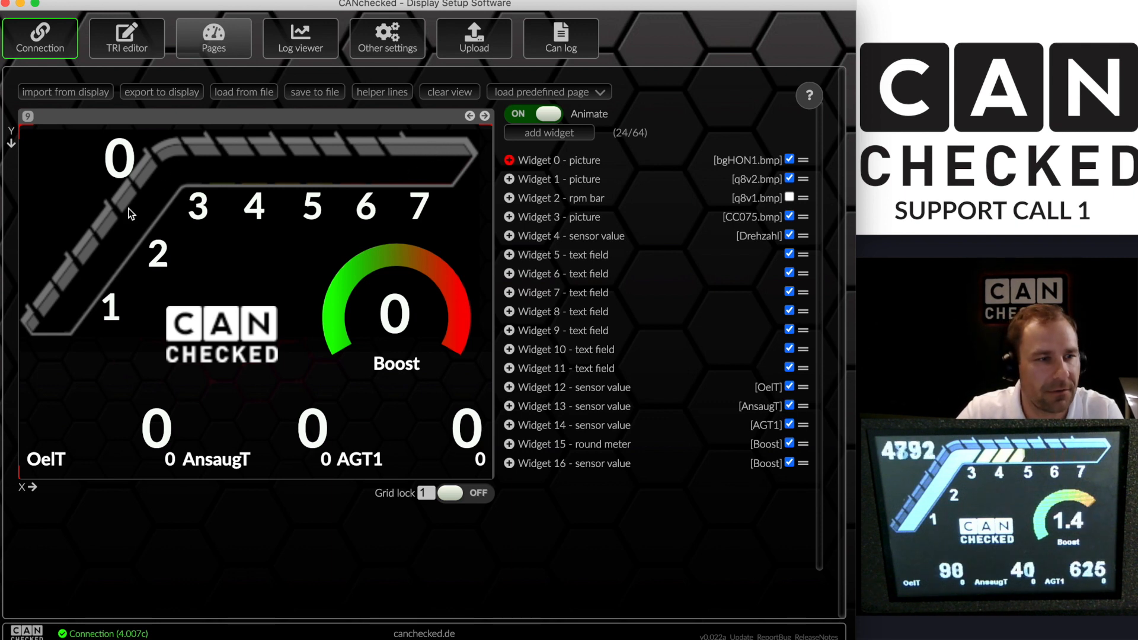
pyautogui.click(790, 198)
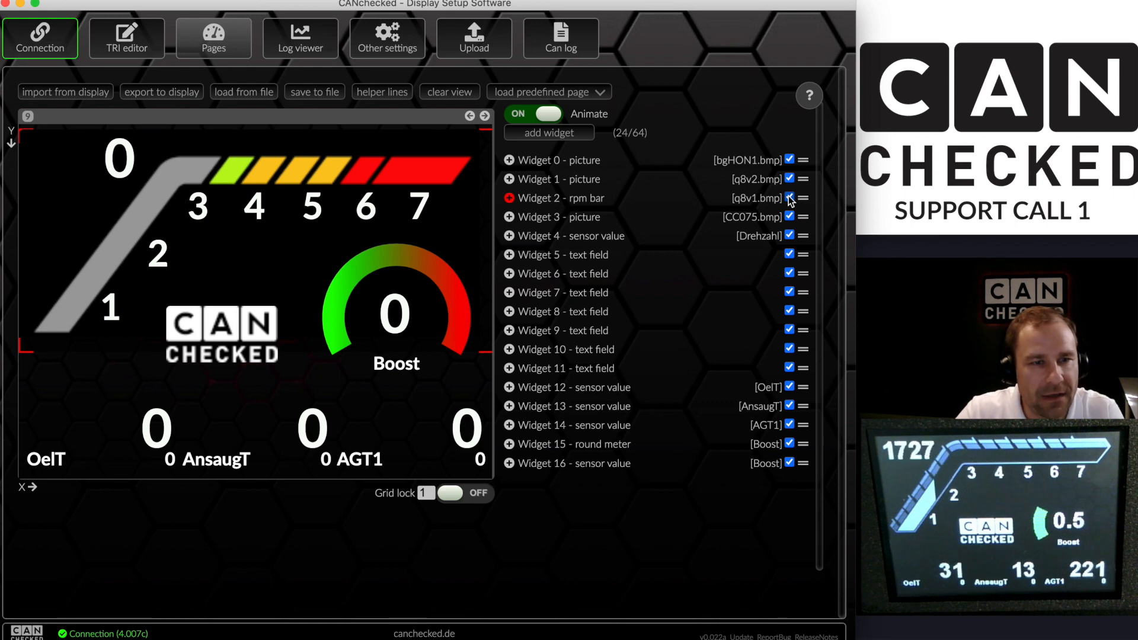
# Examine the rpm bar Widget 2 settings, including its picture, blend colour, alpha blend, value range and direction
pyautogui.click(509, 198)
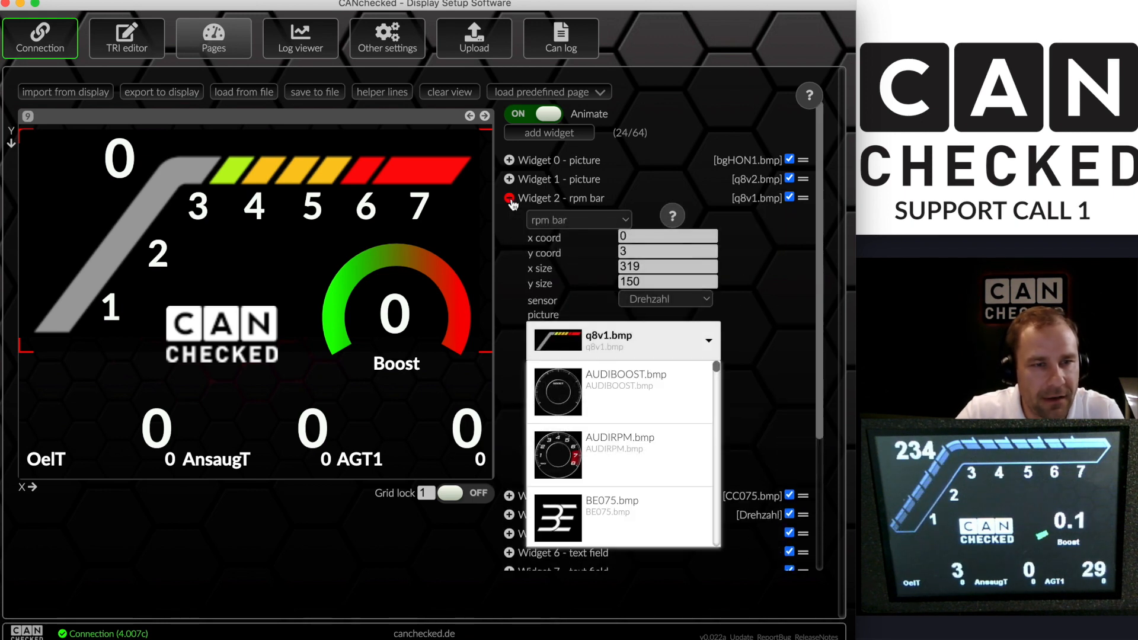
pyautogui.click(709, 340)
pyautogui.scroll(-1, 764, 341)
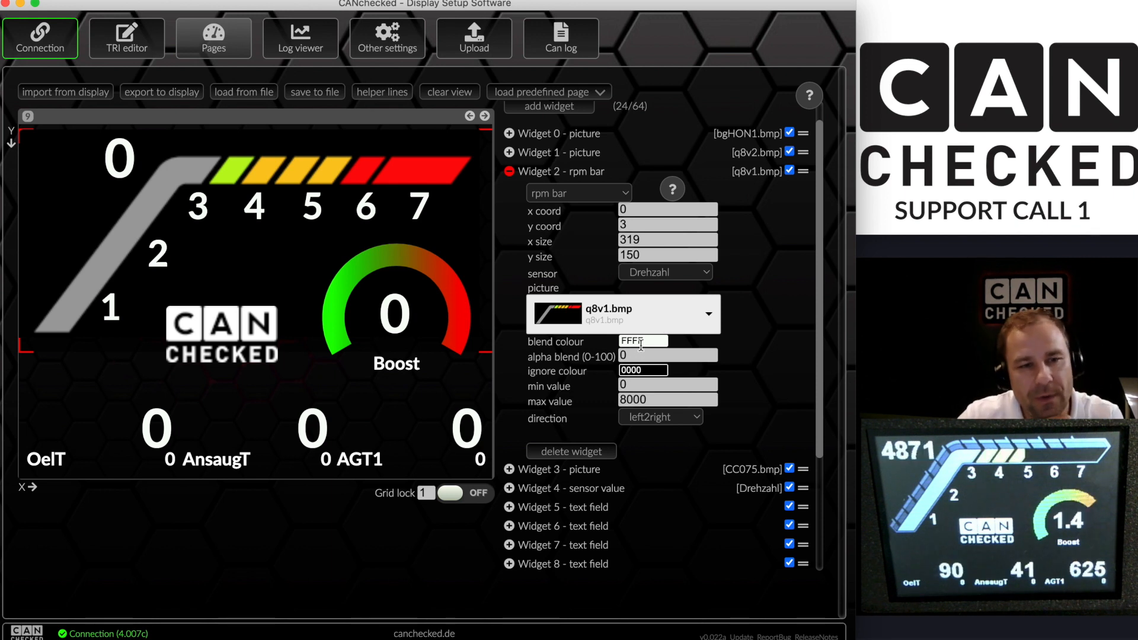
pyautogui.click(645, 342)
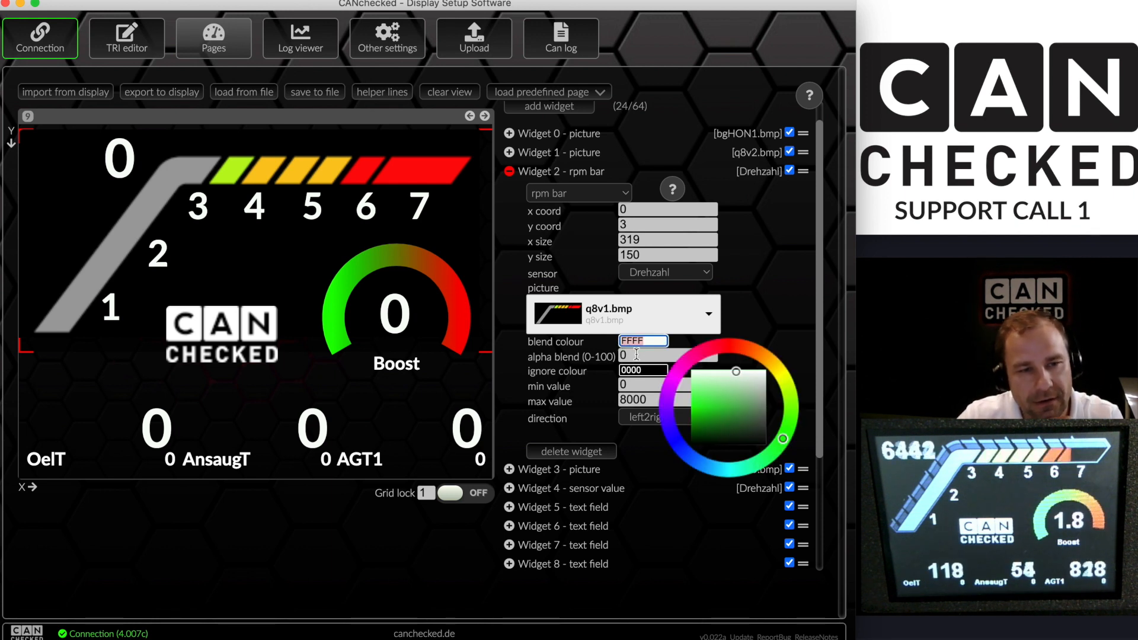
pyautogui.click(637, 354)
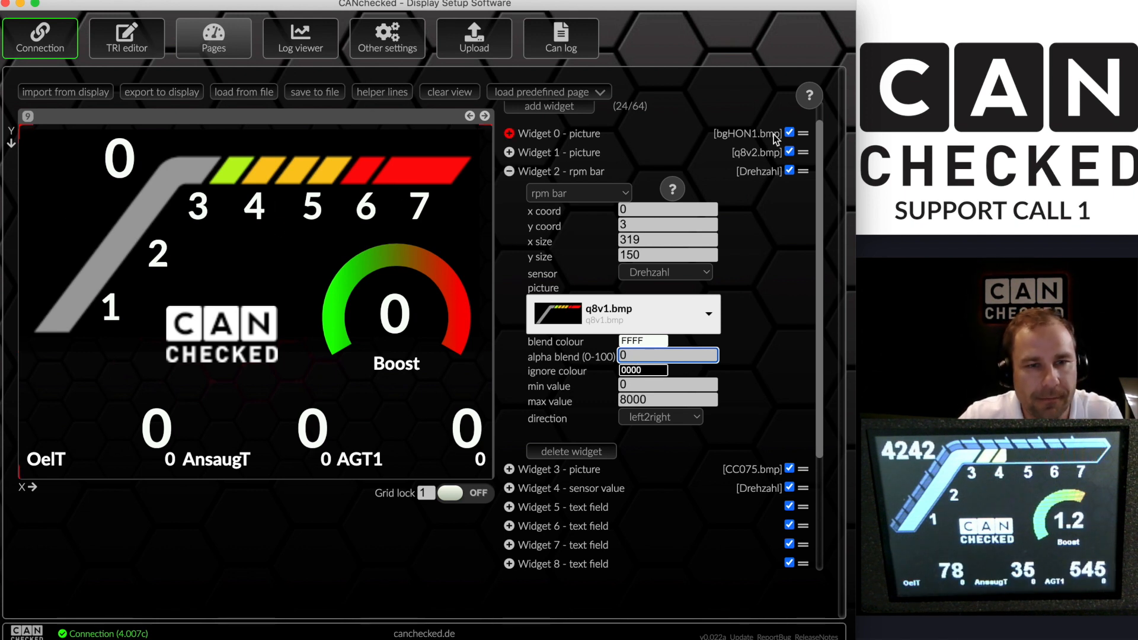
# Set the max value of the rpm bar Widget 2 on page 9 to 3000
pyautogui.click(644, 370)
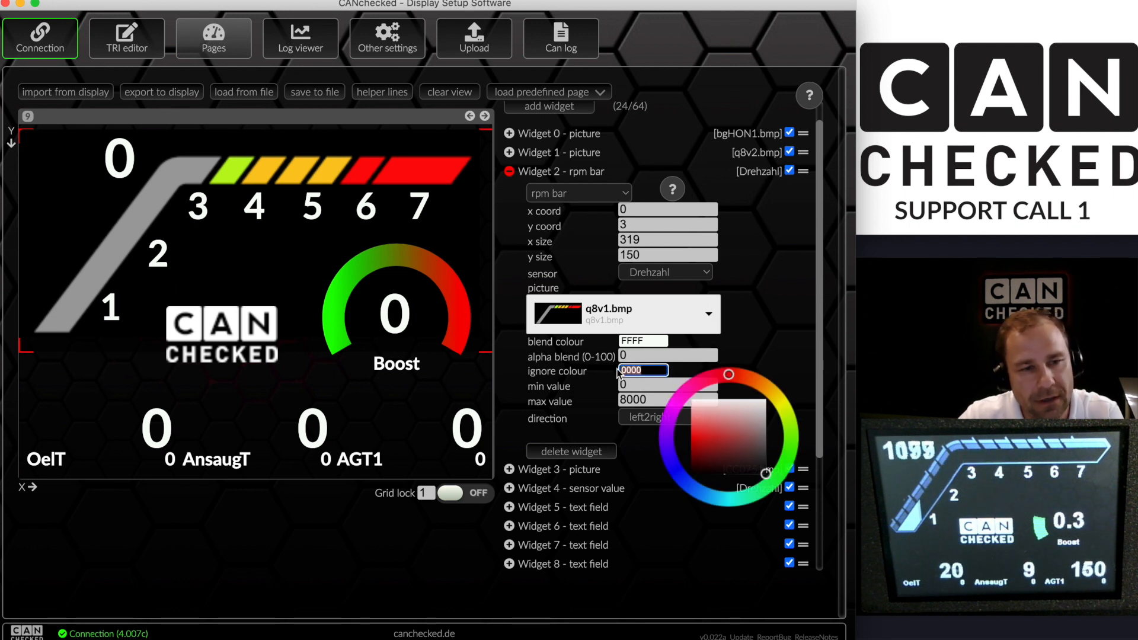
pyautogui.click(634, 384)
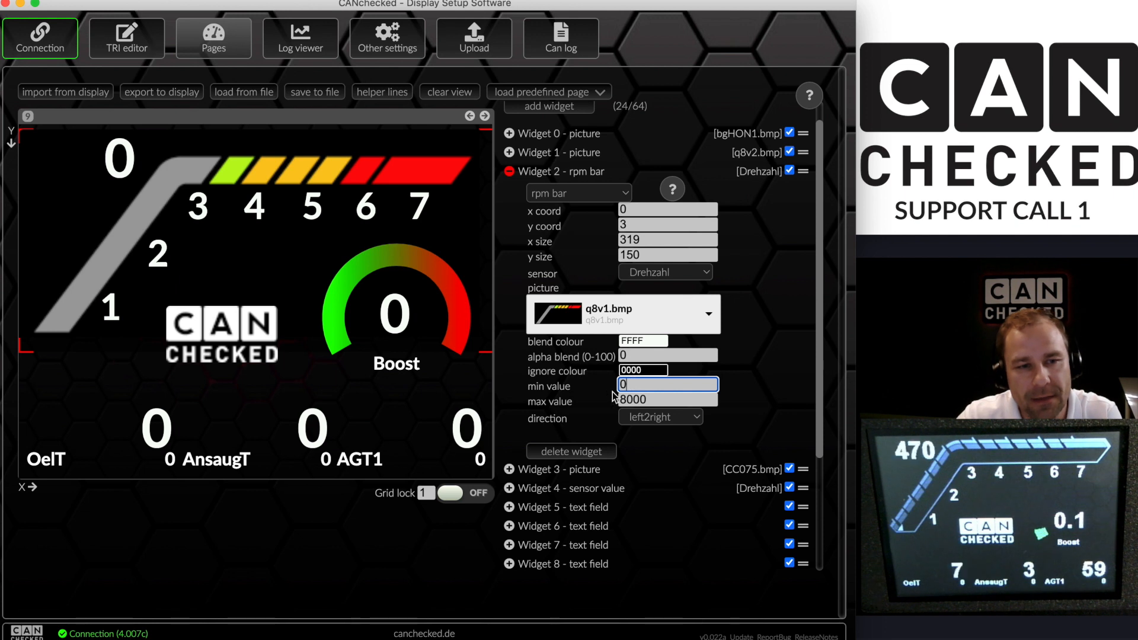
pyautogui.click(656, 398)
pyautogui.write('3000')
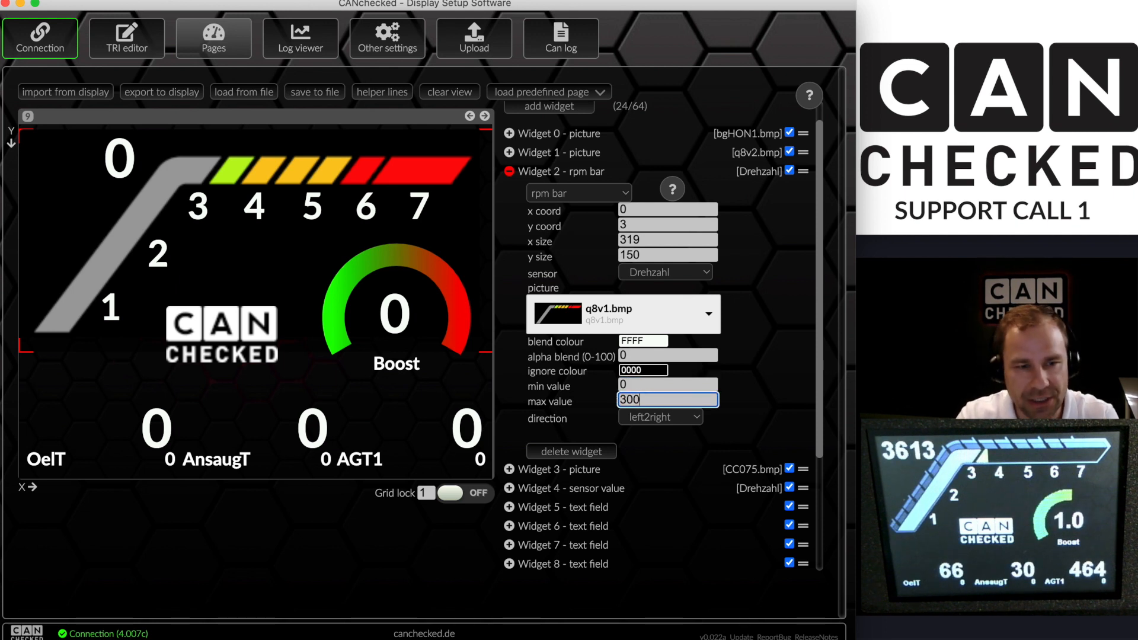
pyautogui.press('Tab')
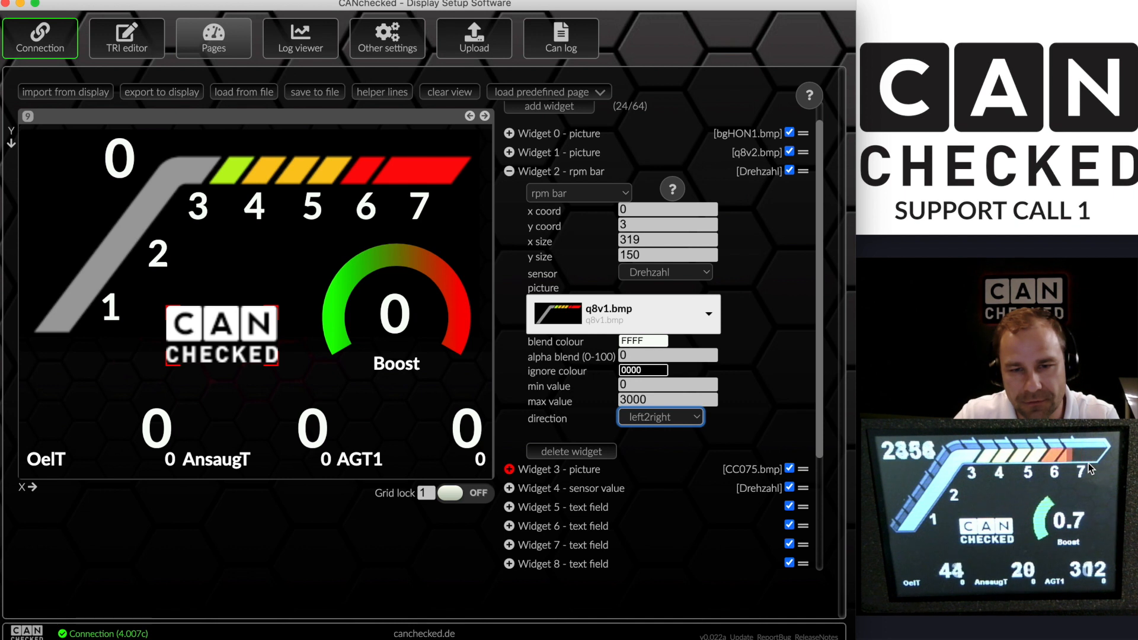
# Restore the max value of the rpm bar Widget 2 to 8000
pyautogui.doubleClick(668, 403)
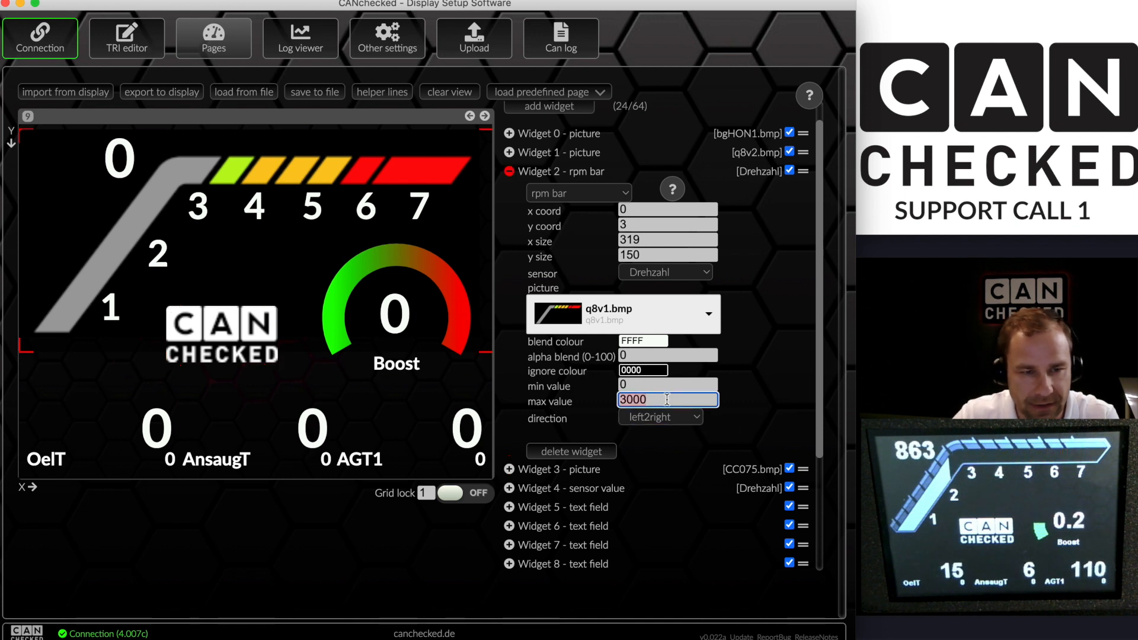
pyautogui.write('8000')
pyautogui.press('Tab')
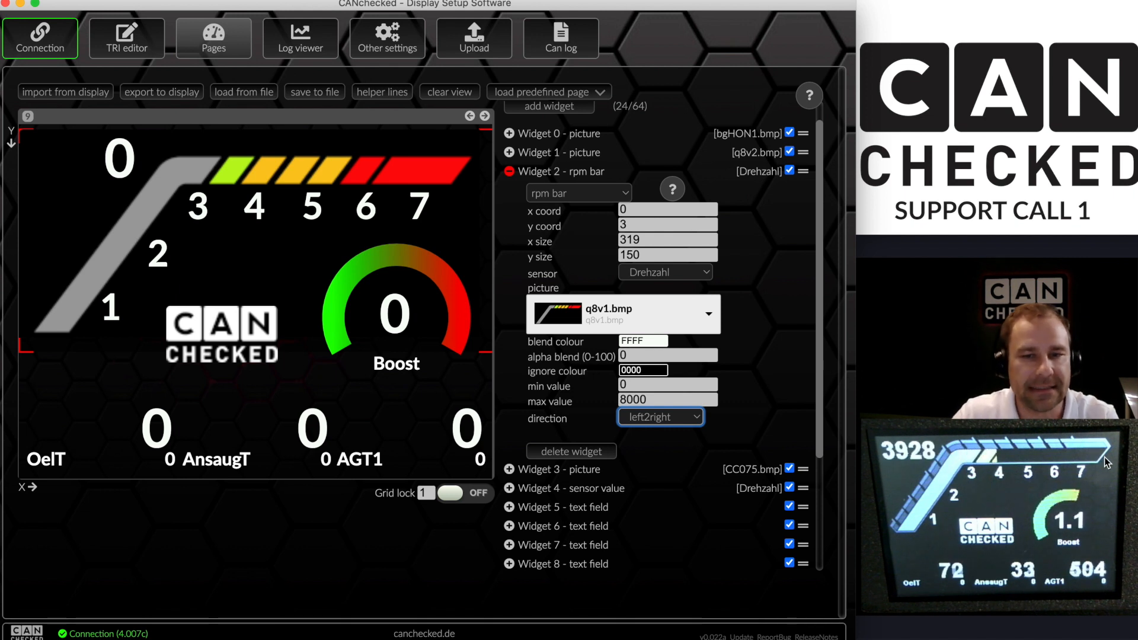
# Examine the text field widgets that form the scale numbers 1 to 7 around the rpm bar
pyautogui.click(416, 207)
pyautogui.click(367, 209)
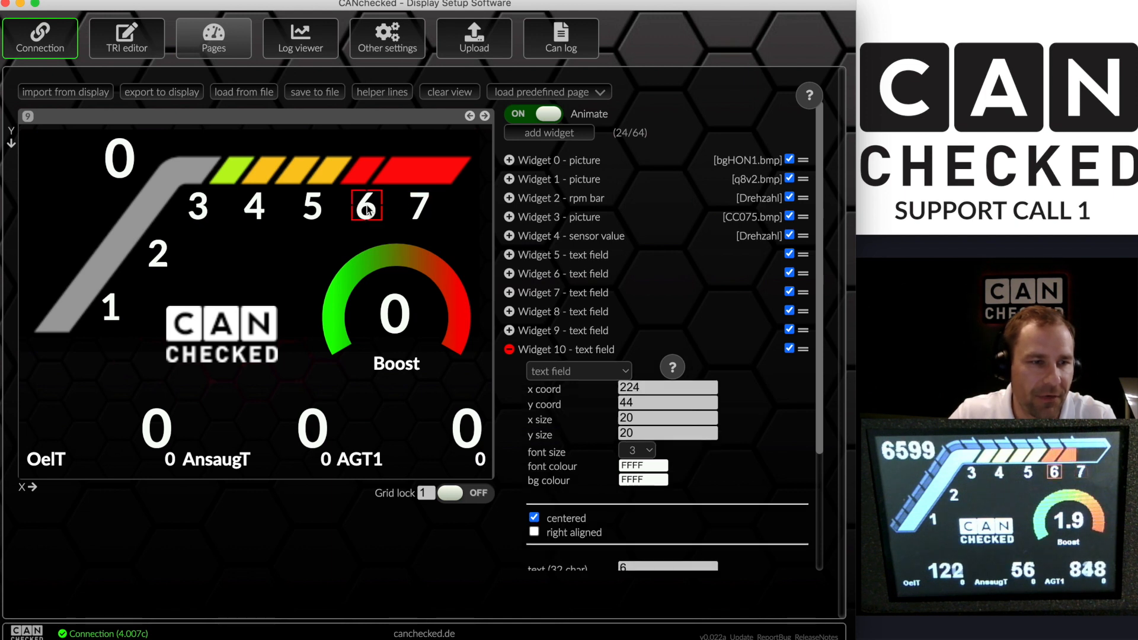
pyautogui.click(316, 209)
pyautogui.click(256, 211)
pyautogui.click(192, 214)
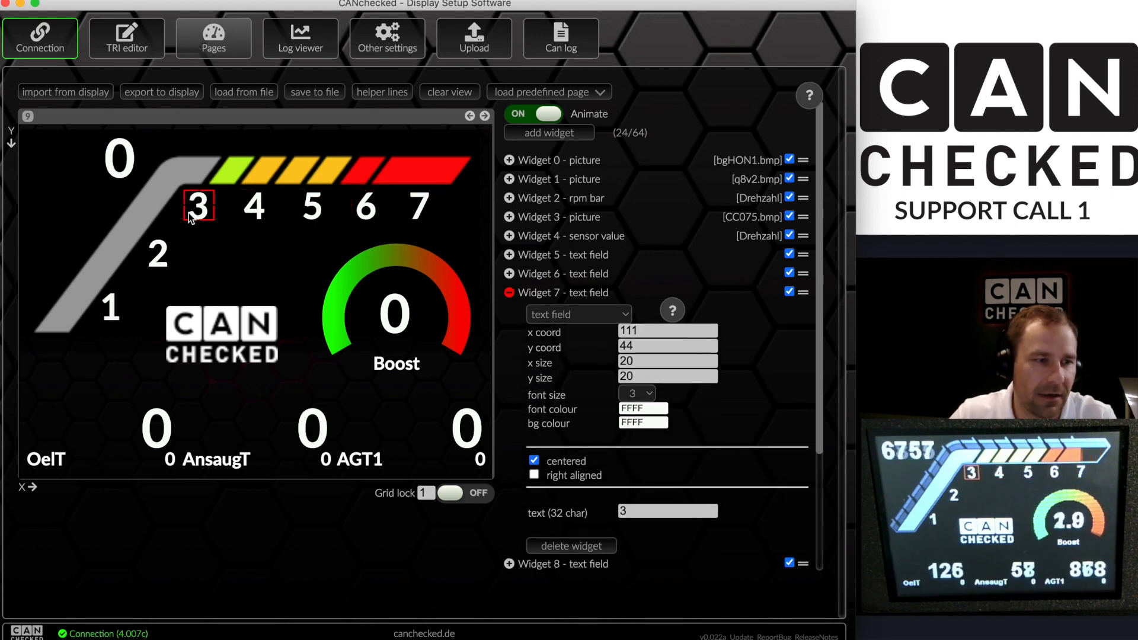
pyautogui.click(156, 261)
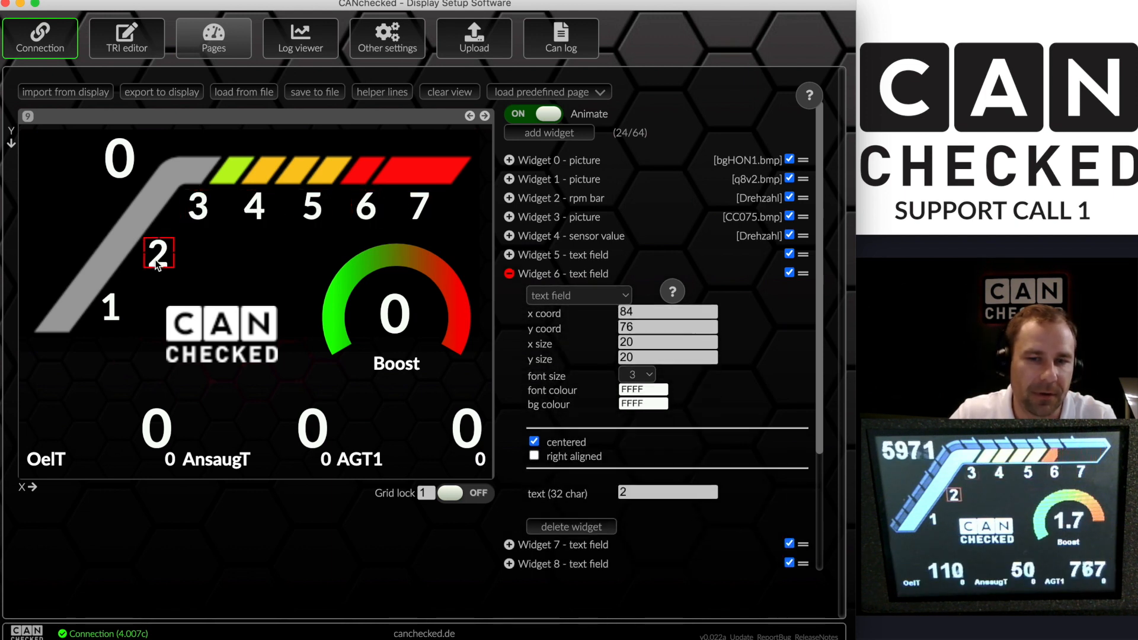
pyautogui.click(112, 307)
pyautogui.click(413, 212)
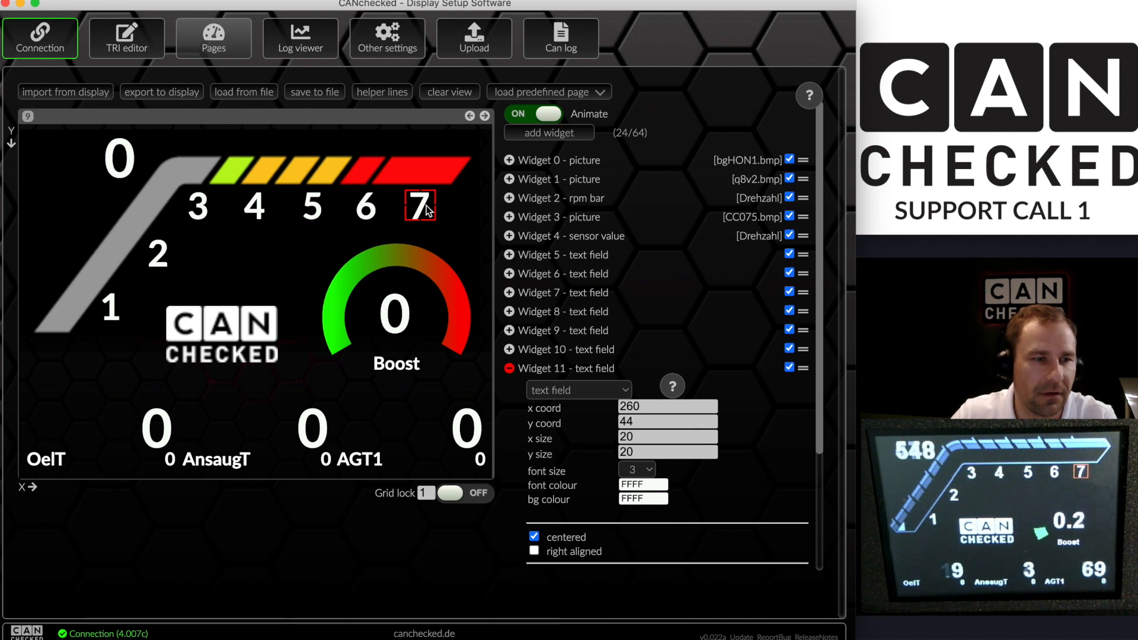
pyautogui.click(367, 208)
pyautogui.scroll(-3, 598, 350)
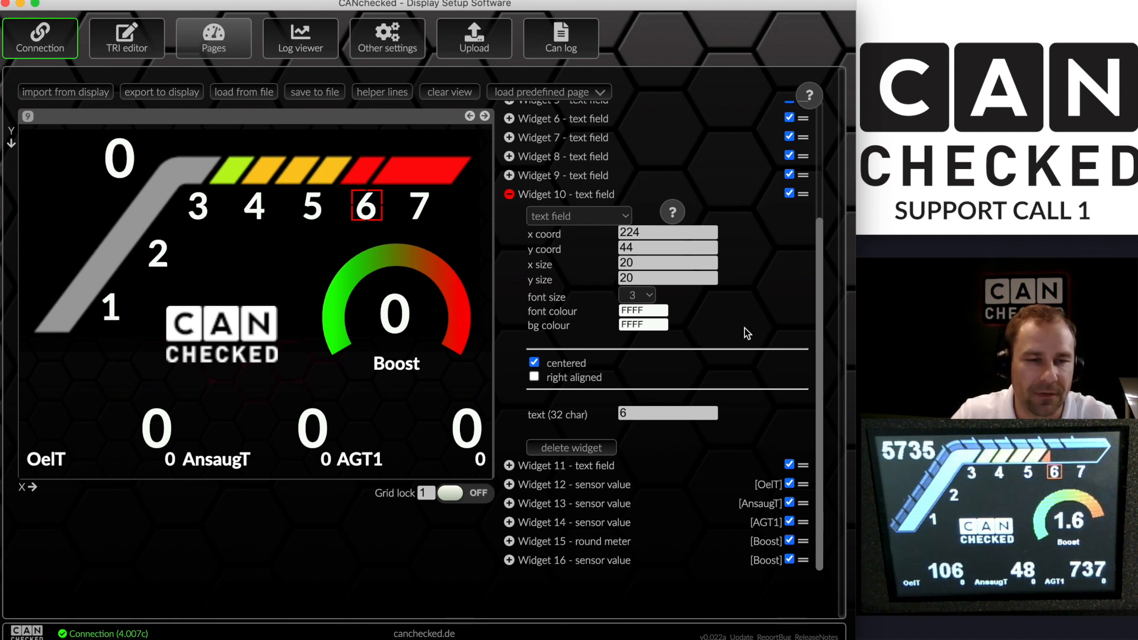
pyautogui.click(509, 196)
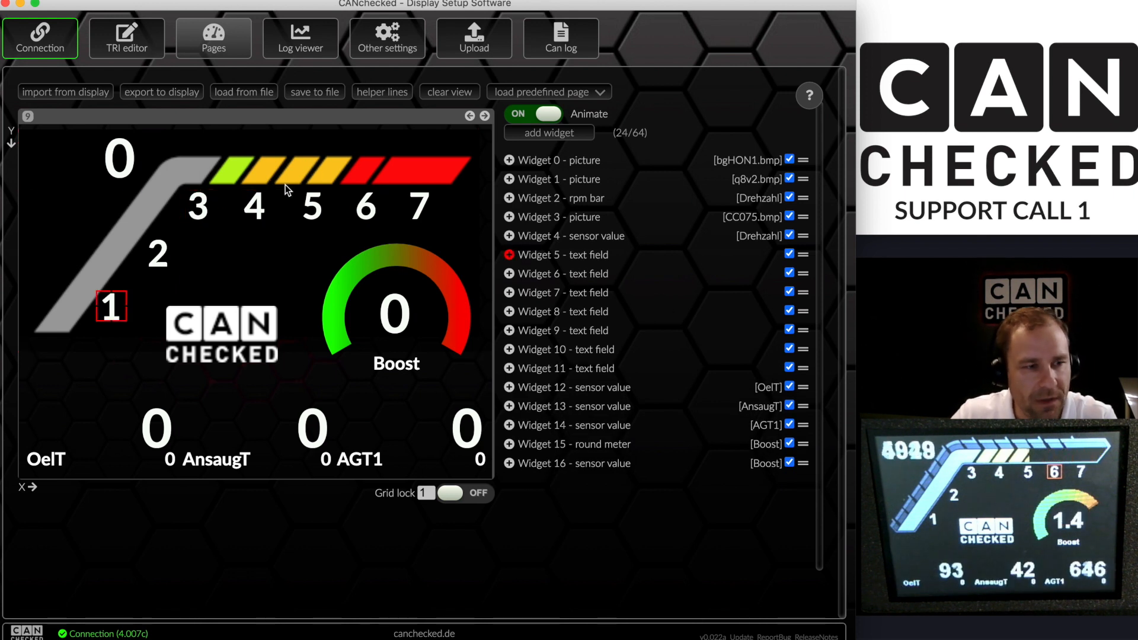
# Add a widget to the empty page 10 and make it an rpm bar
pyautogui.click(486, 116)
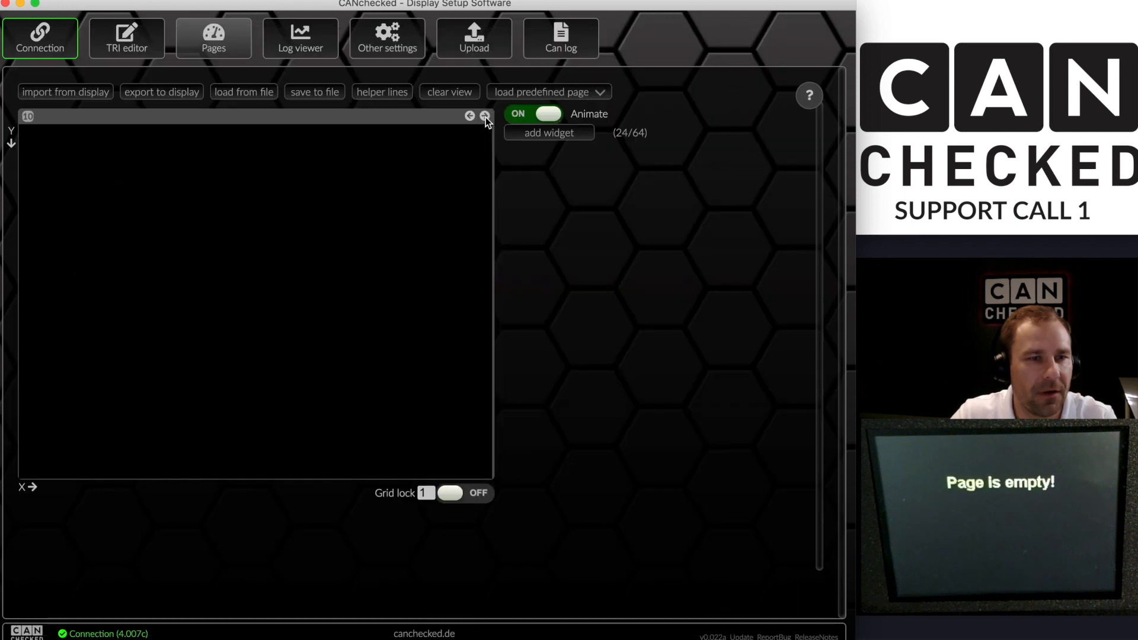
pyautogui.click(549, 133)
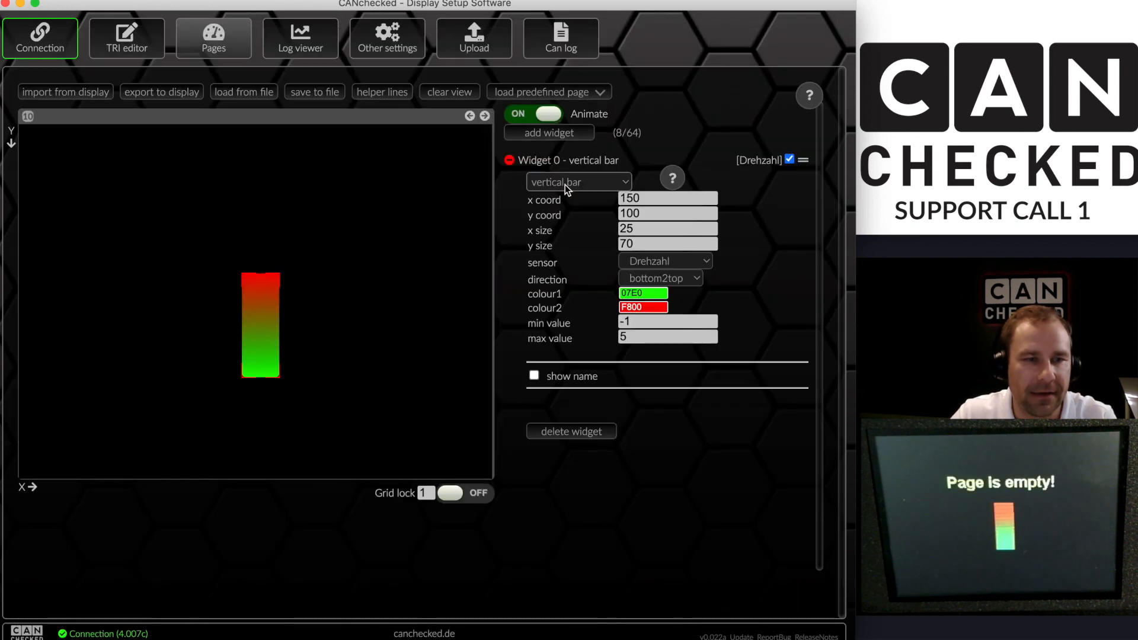
pyautogui.click(586, 186)
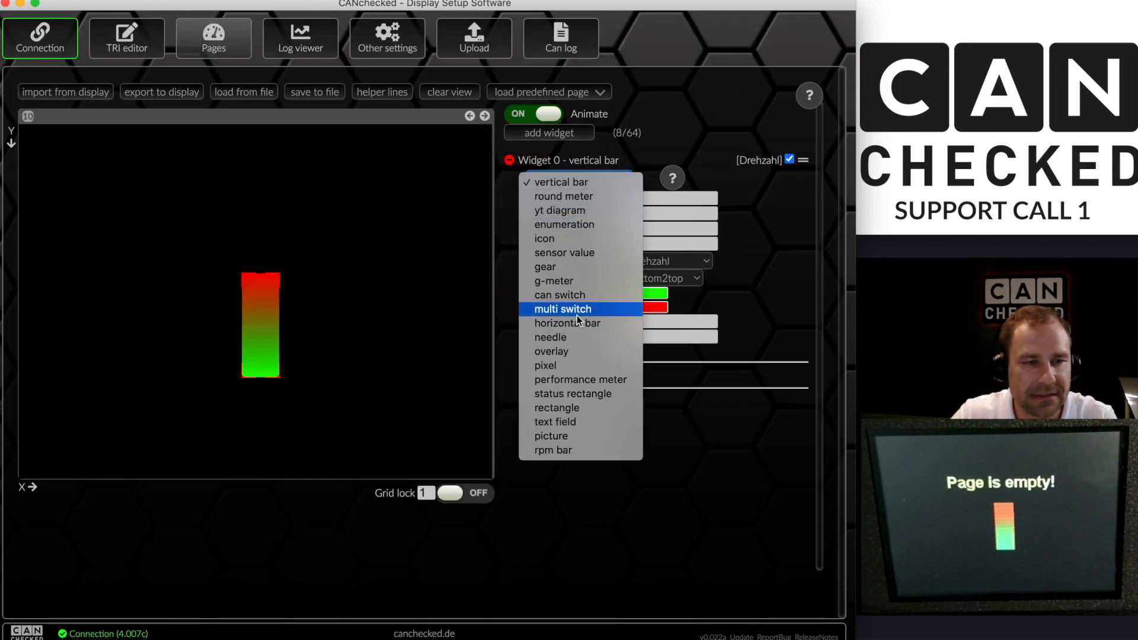
pyautogui.click(566, 450)
# Assign the picture aimbar_w.bmp to the new rpm bar and move it to x 0, y 10
pyautogui.click(685, 304)
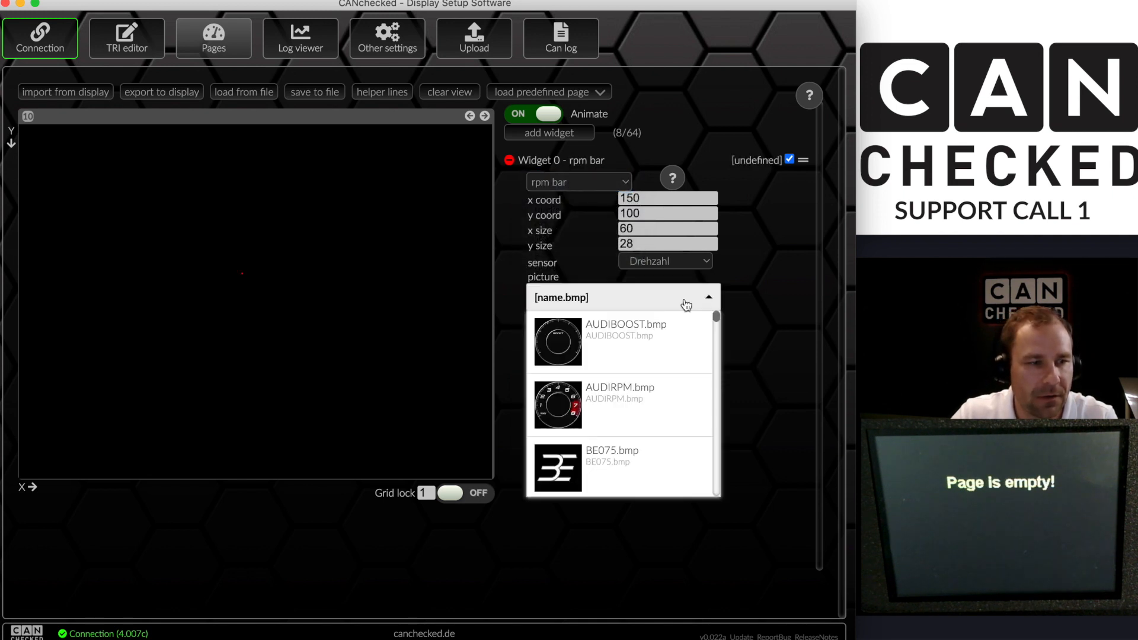
pyautogui.scroll(-1, 649, 413)
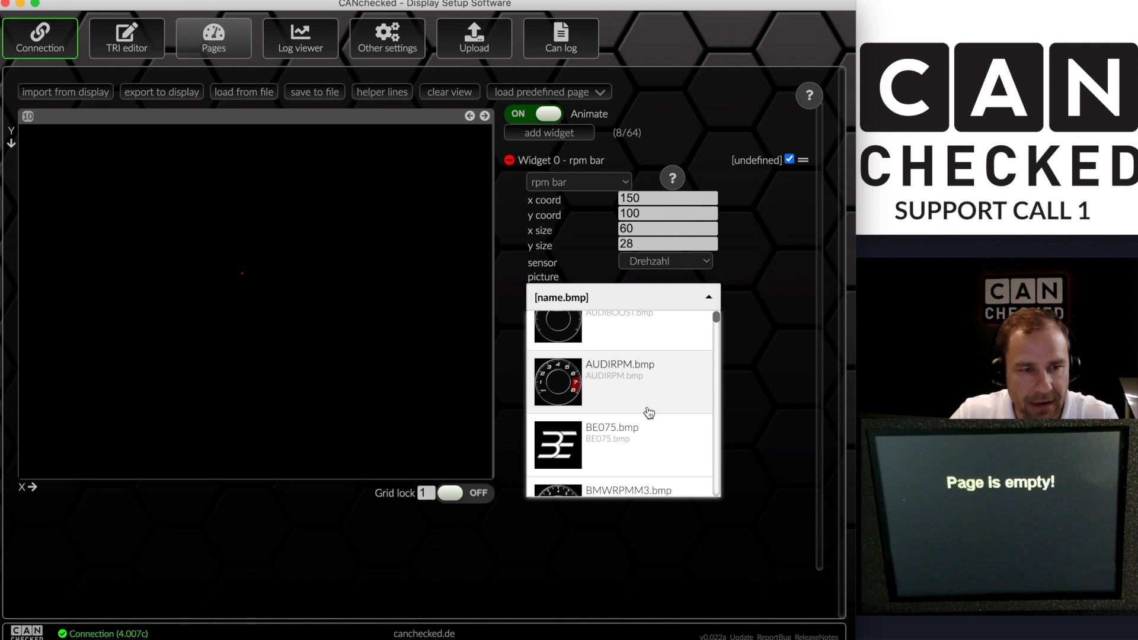
pyautogui.scroll(-10, 649, 413)
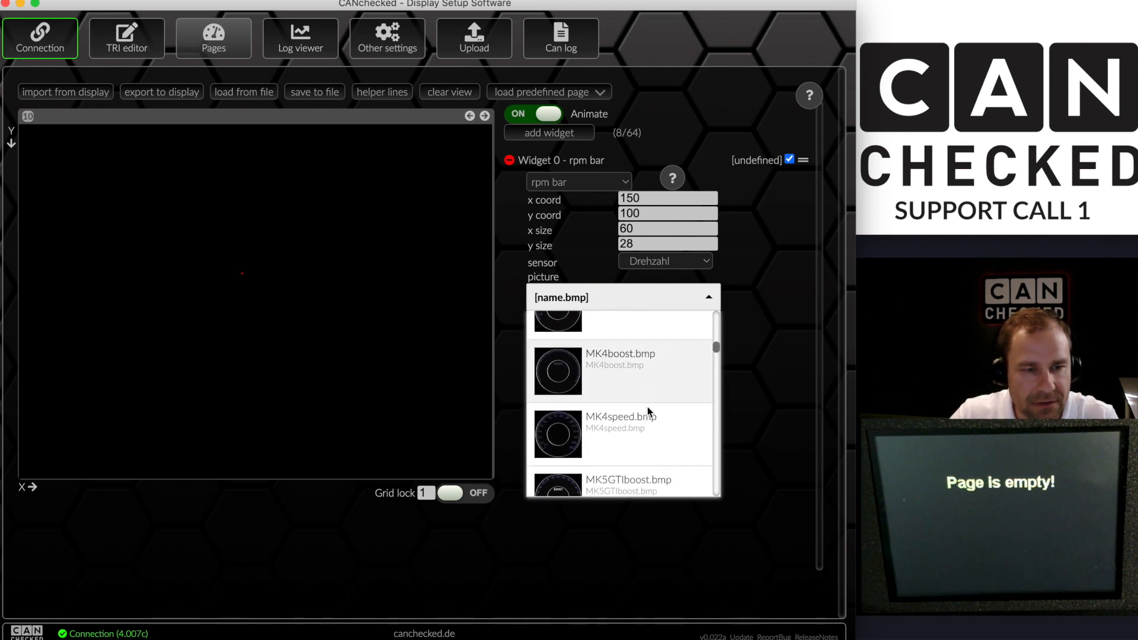
pyautogui.scroll(-10, 649, 412)
pyautogui.scroll(-10, 649, 413)
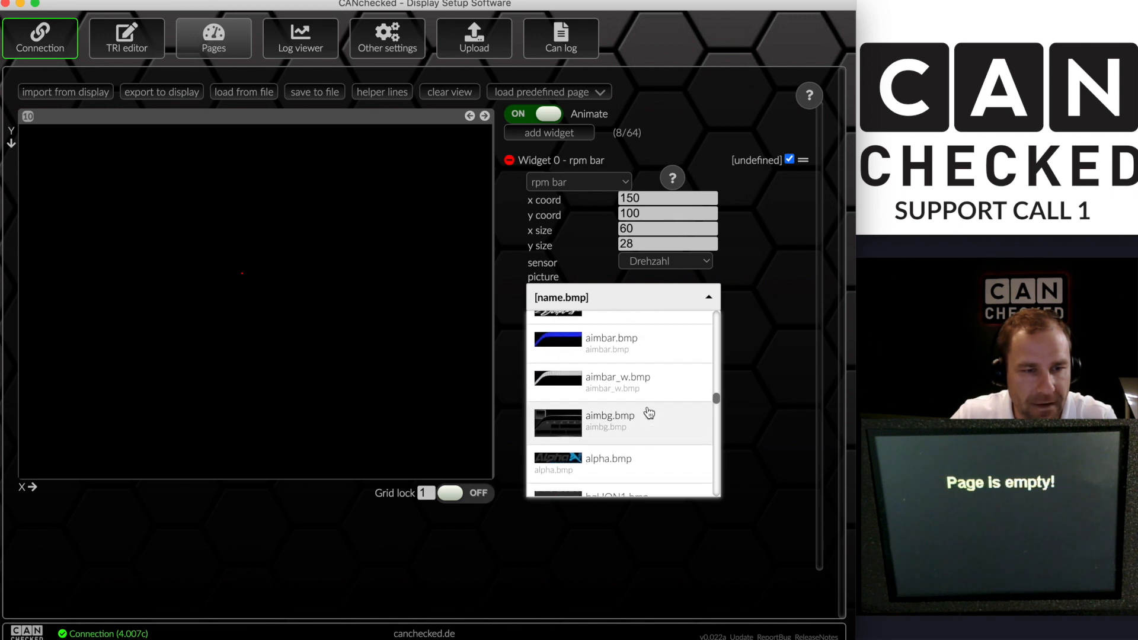
pyautogui.scroll(3, 650, 413)
pyautogui.click(631, 415)
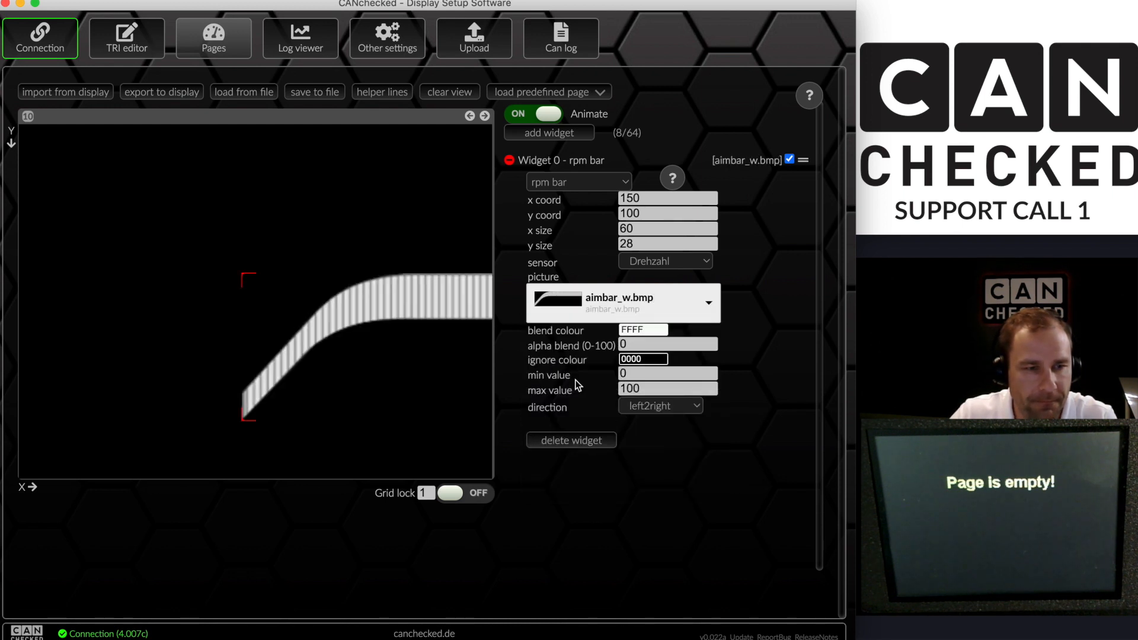
pyautogui.moveTo(350, 280); pyautogui.dragTo(182, 169)
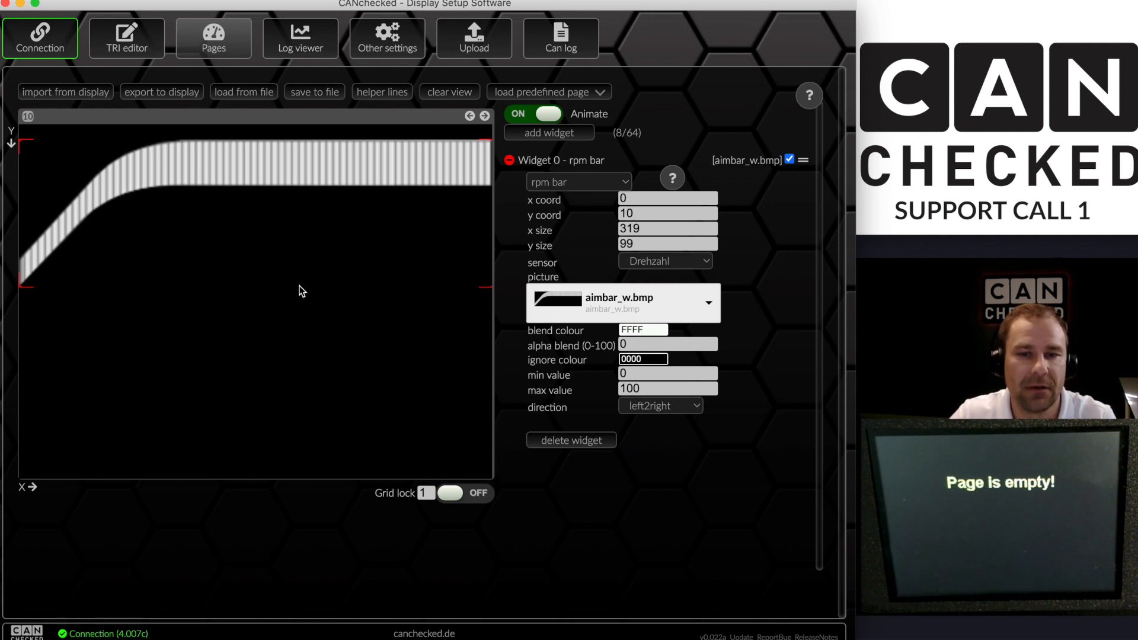
# Export page 10 to the display and set the max value of its rpm bar to 8000
pyautogui.click(143, 101)
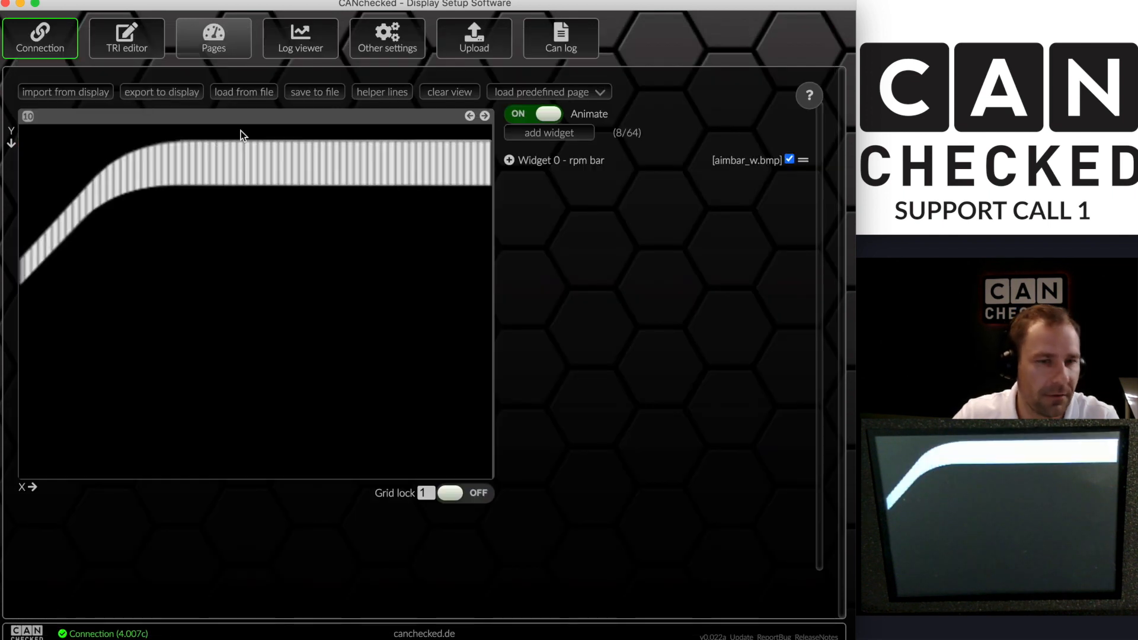
pyautogui.click(510, 161)
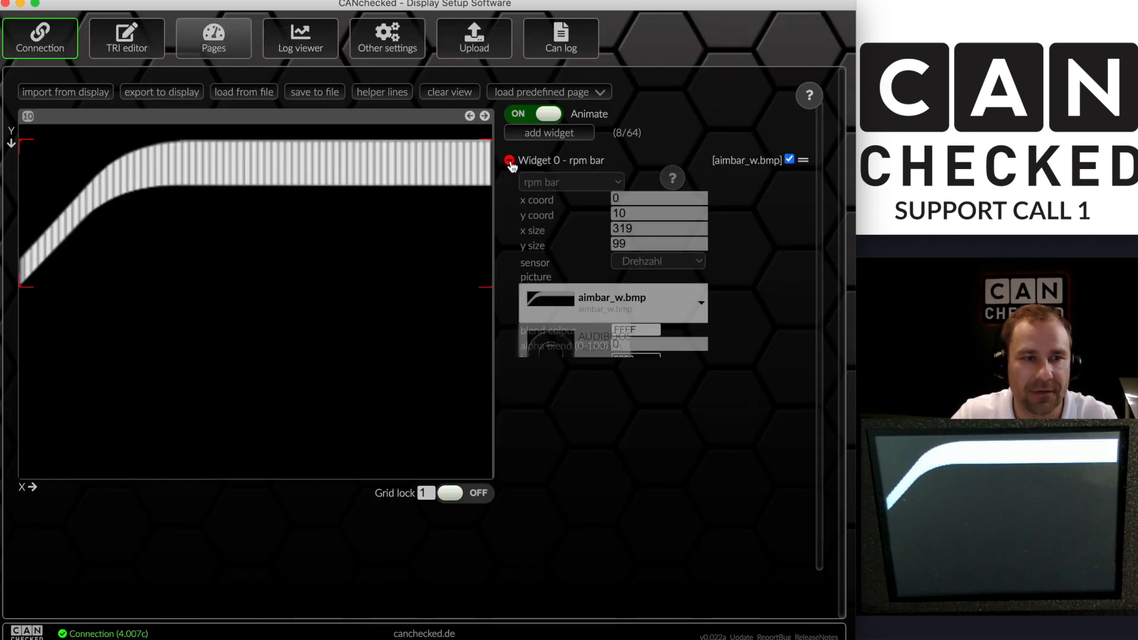
pyautogui.click(710, 306)
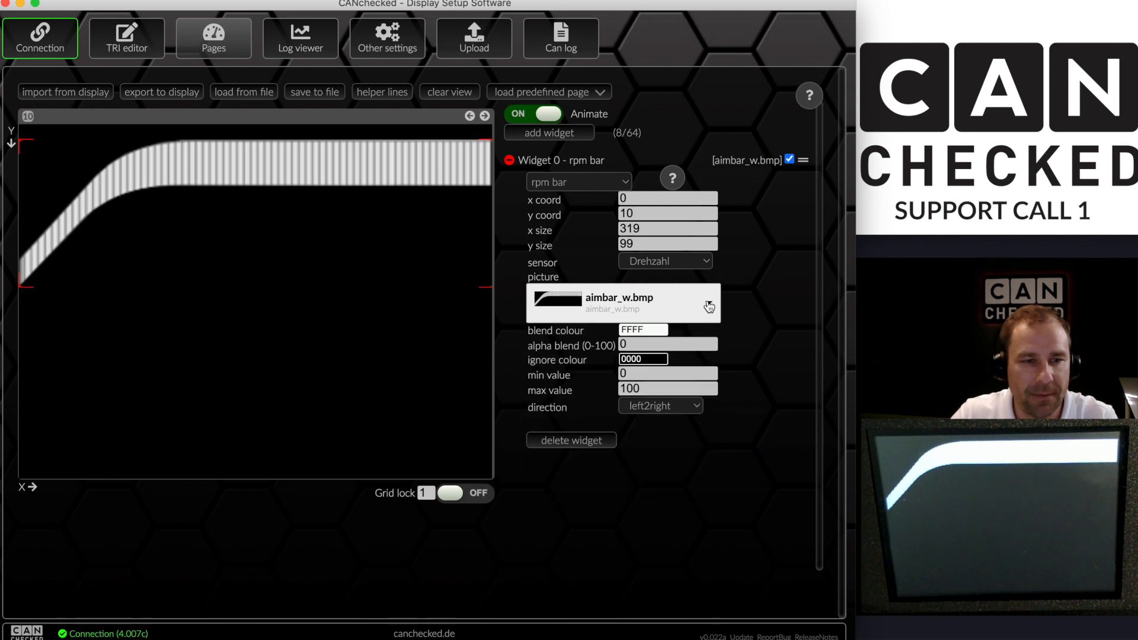
pyautogui.moveTo(653, 388); pyautogui.dragTo(602, 395)
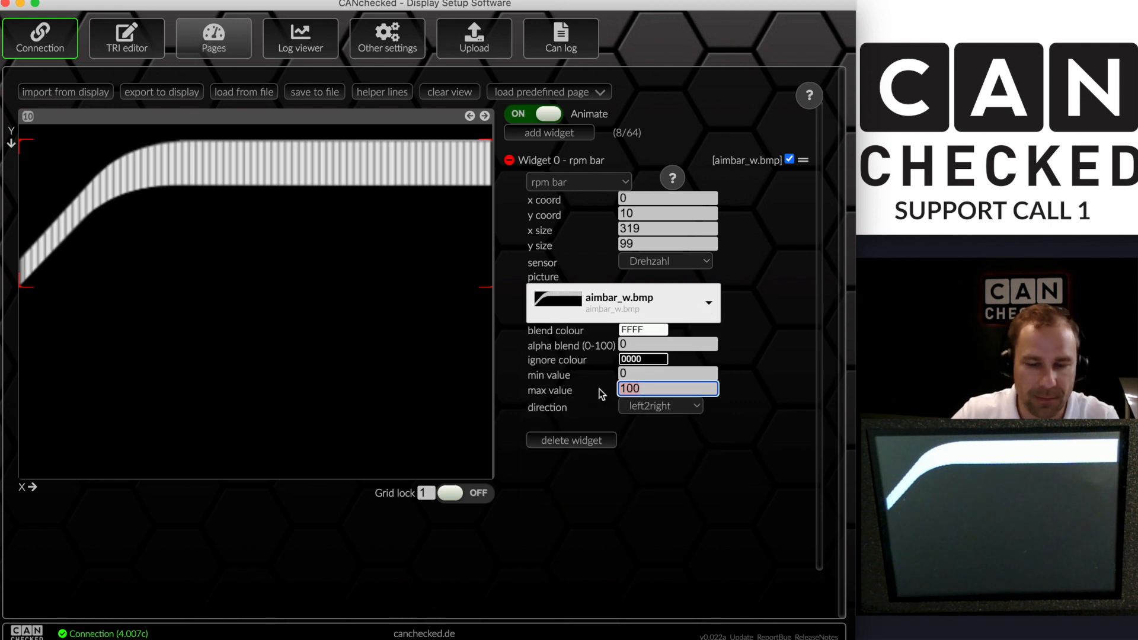
pyautogui.write('8000')
pyautogui.press('Tab')
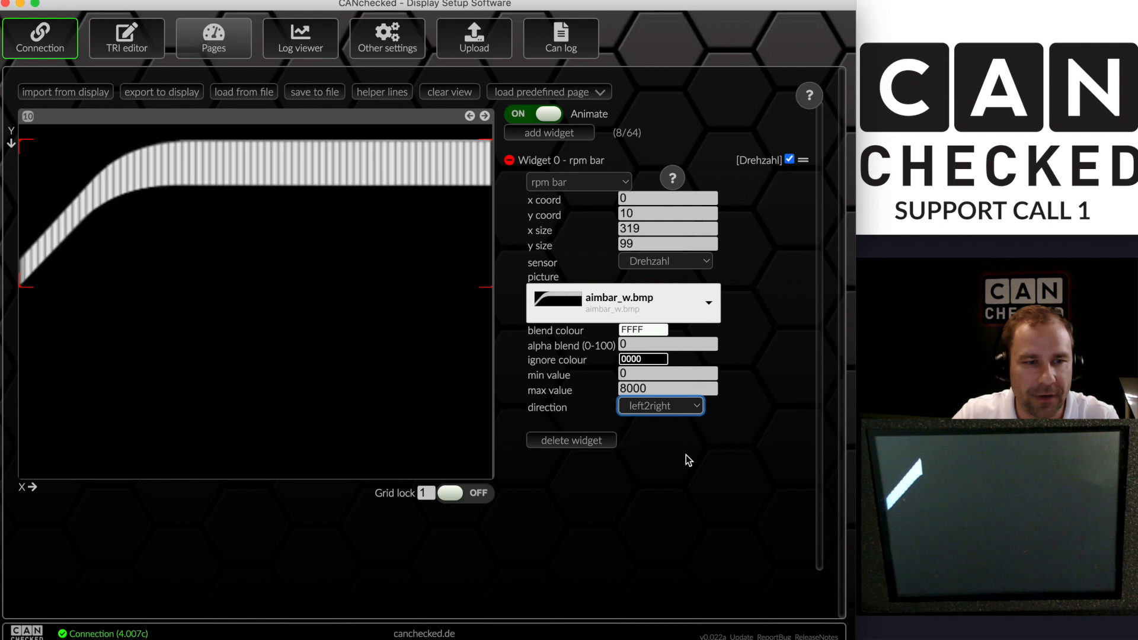
# Set the rpm bar's blend colour to the light red FC8E
pyautogui.click(648, 334)
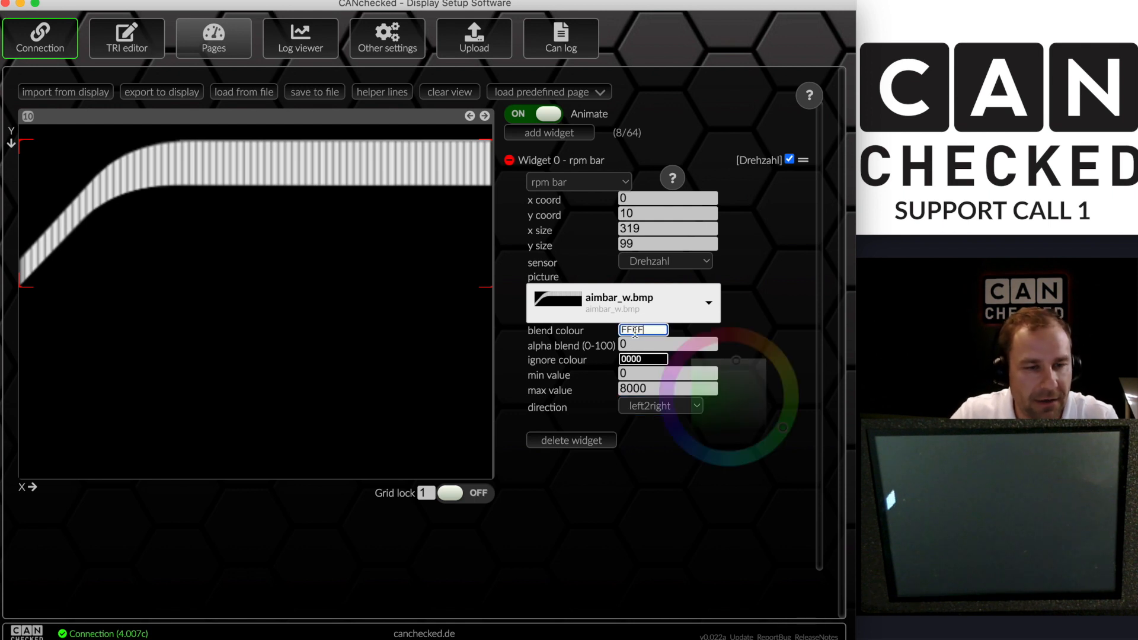
pyautogui.click(743, 338)
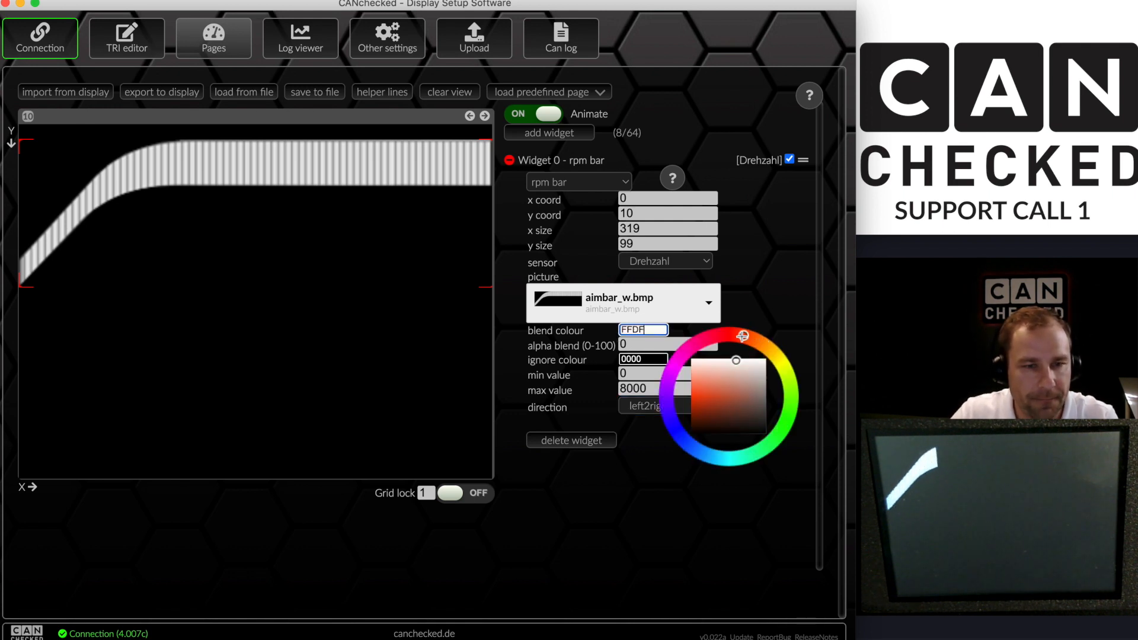
pyautogui.moveTo(720, 374)
pyautogui.mouseDown()
pyautogui.moveTo(686, 400)
pyautogui.moveTo(679, 379)
pyautogui.mouseUp()
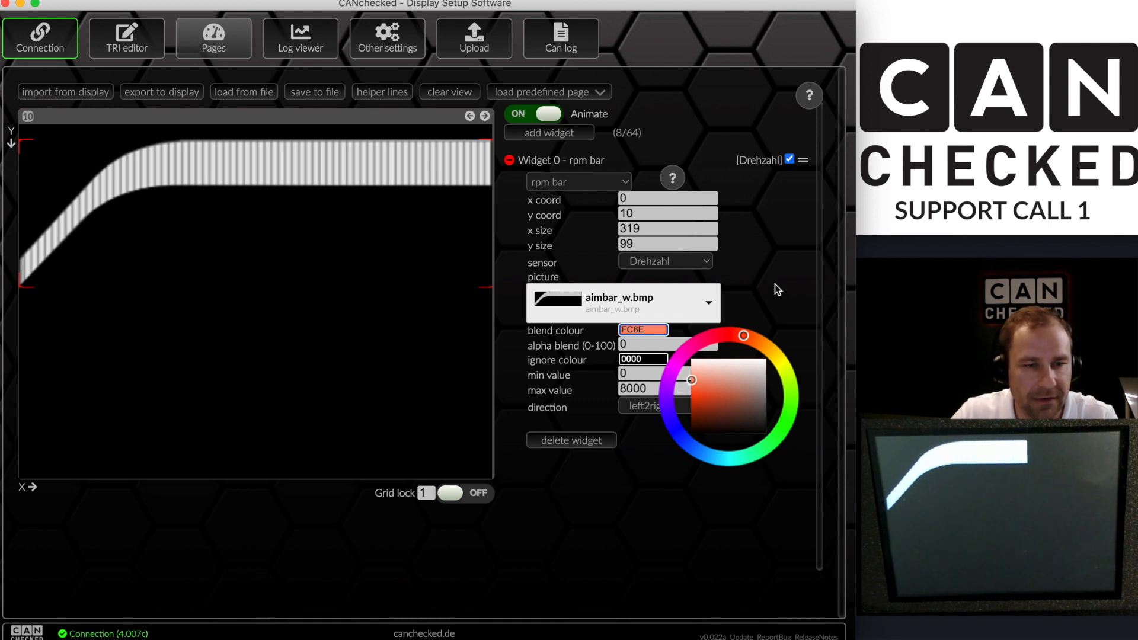
# Set the rpm bar's alpha blend to 10 and export the page to the display
pyautogui.click(647, 345)
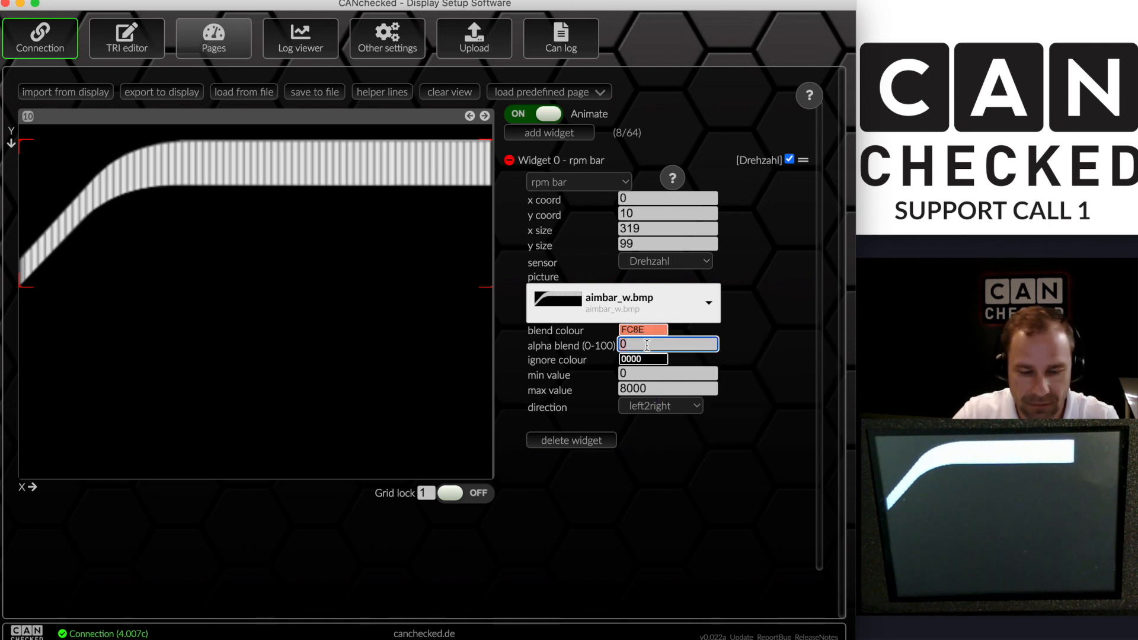
pyautogui.write('10')
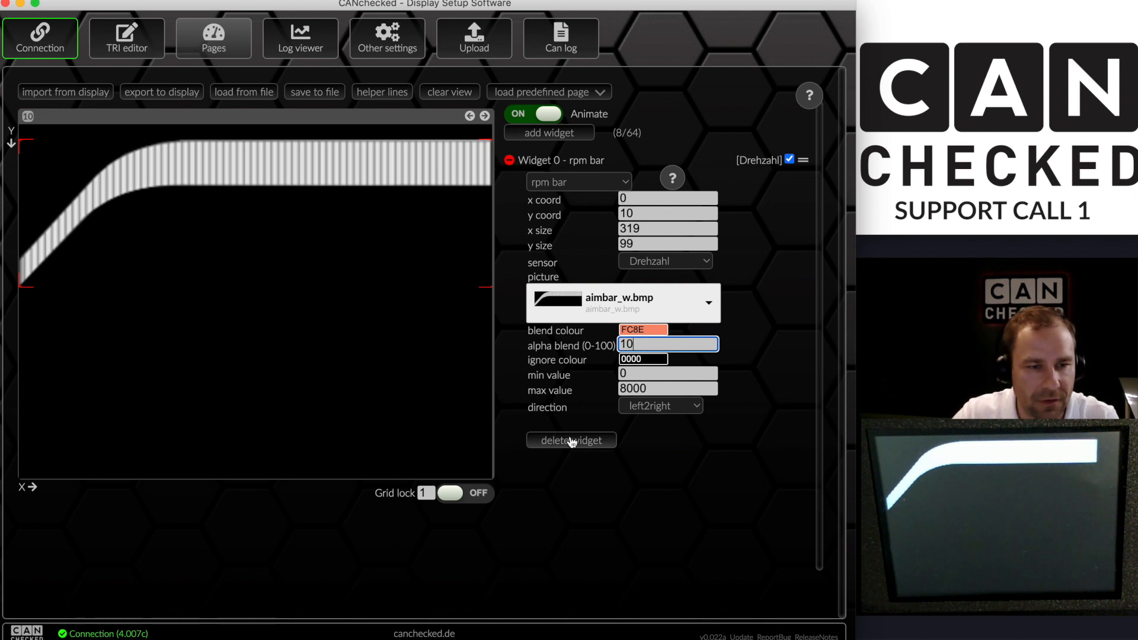
pyautogui.click(643, 359)
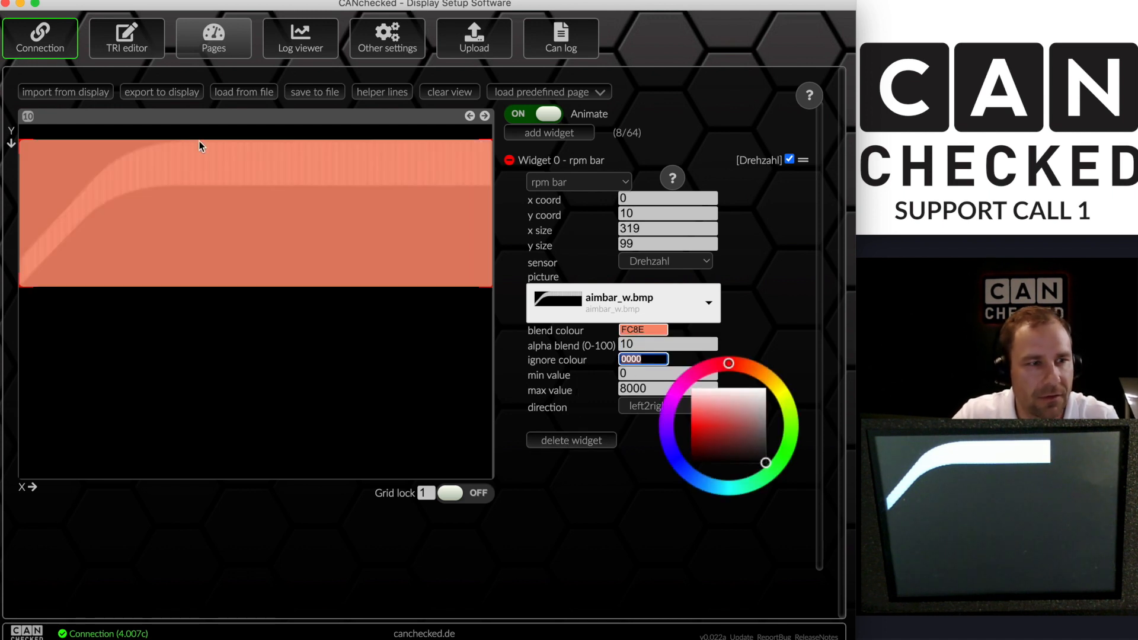
pyautogui.click(168, 93)
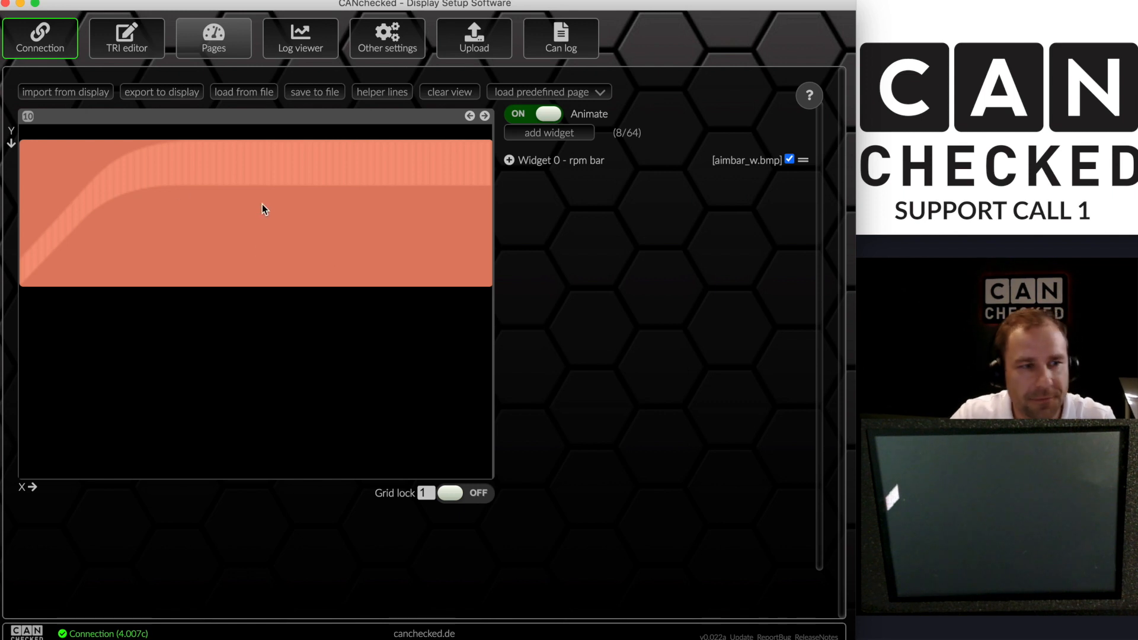
# Add a picture widget showing aimbg.bmp and place it at x 0, y 0
pyautogui.click(562, 135)
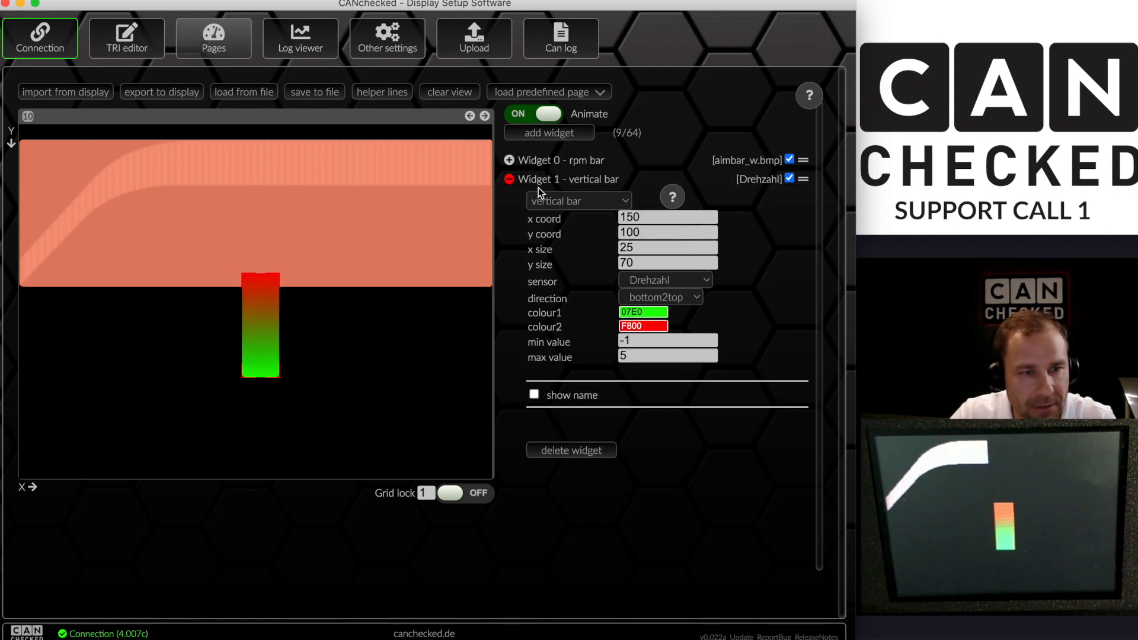
pyautogui.click(552, 201)
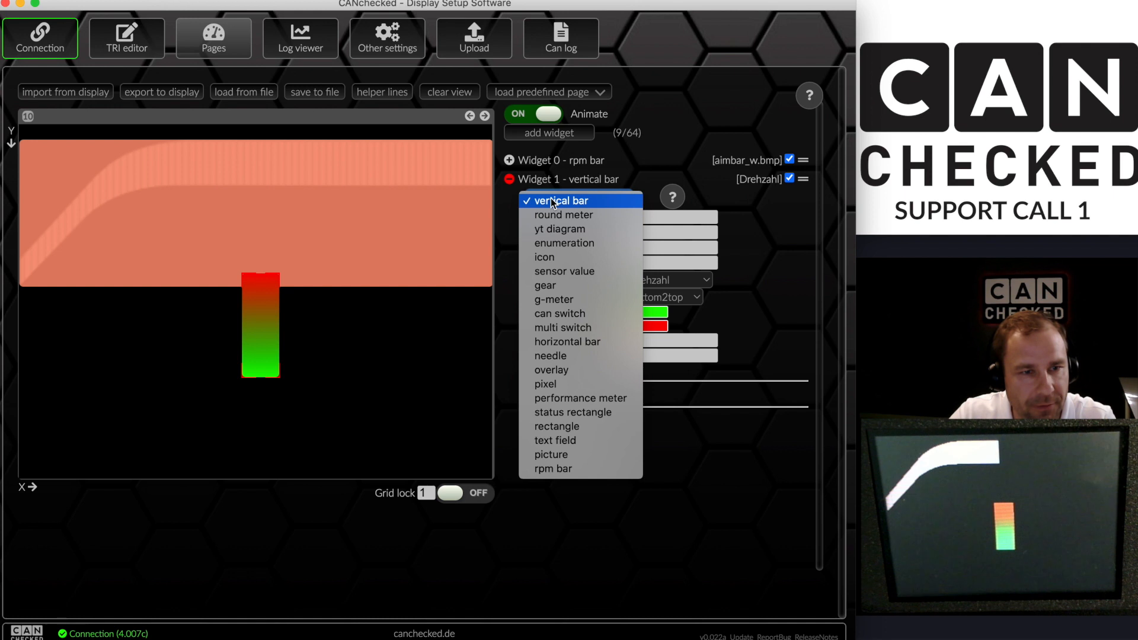
pyautogui.click(550, 454)
pyautogui.click(591, 302)
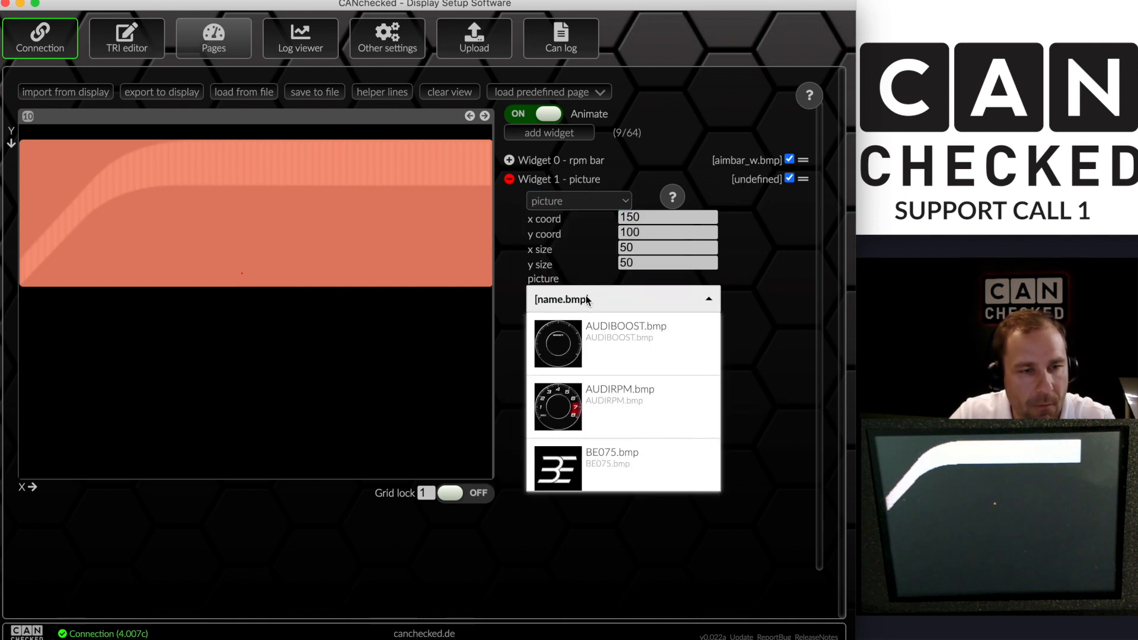
pyautogui.scroll(-2, 619, 435)
pyautogui.scroll(-10, 621, 435)
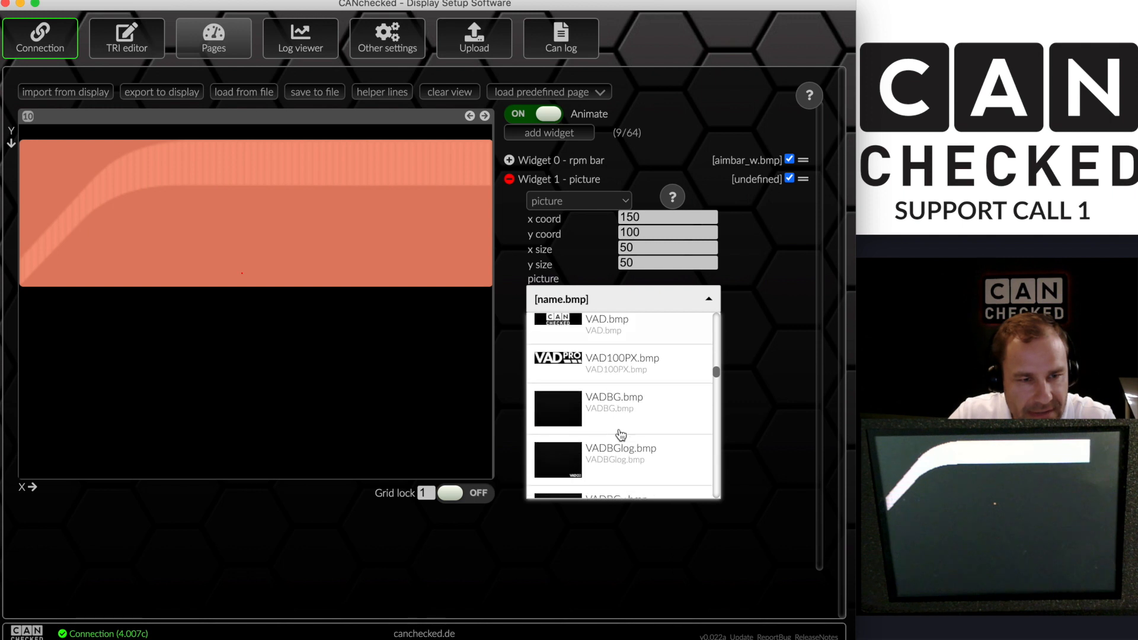
pyautogui.scroll(-3, 621, 435)
pyautogui.scroll(3, 619, 435)
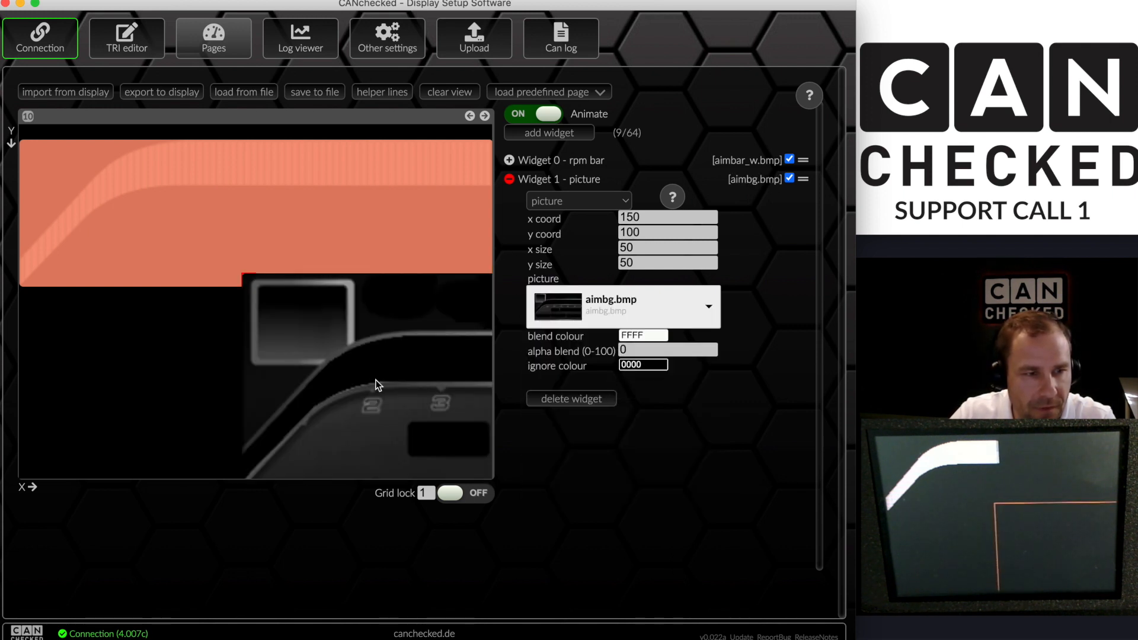
pyautogui.moveTo(377, 381); pyautogui.dragTo(50, 210)
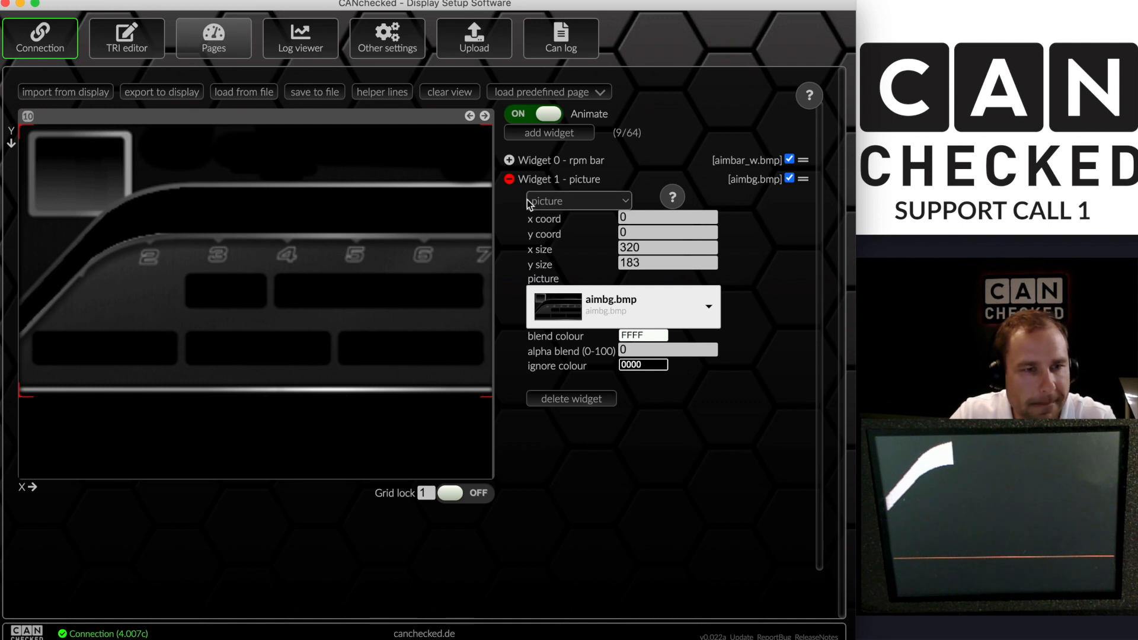
pyautogui.click(511, 182)
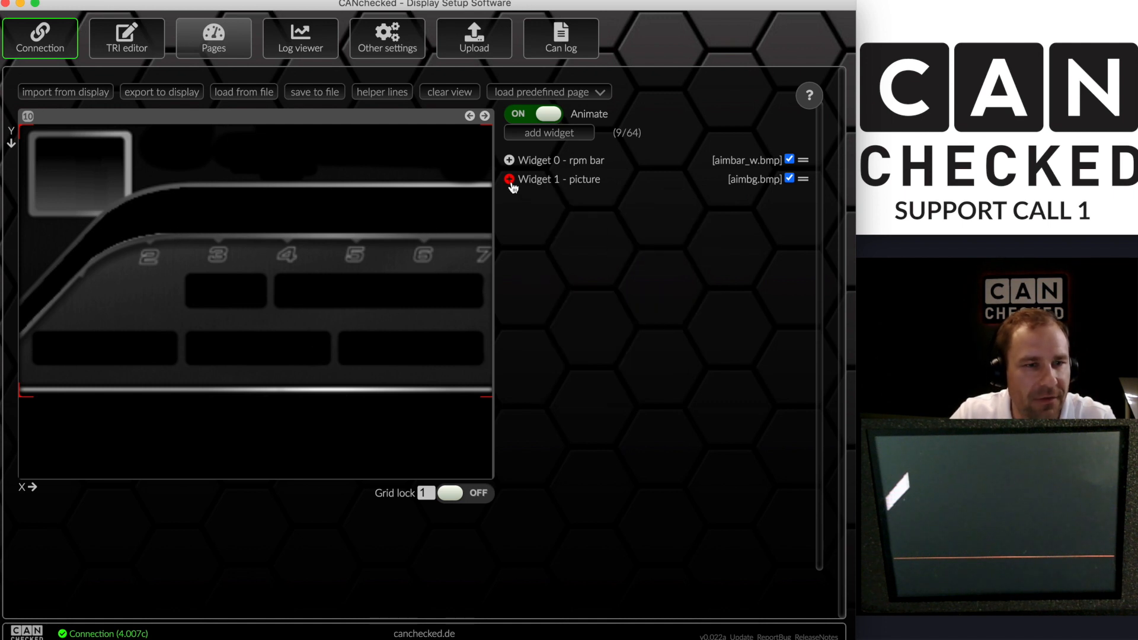
# Order the background picture before the rpm bar, lower the rpm bar onto the picture's curved band, and export the page to the display
pyautogui.moveTo(806, 181); pyautogui.dragTo(804, 158)
pyautogui.moveTo(241, 166); pyautogui.dragTo(232, 219)
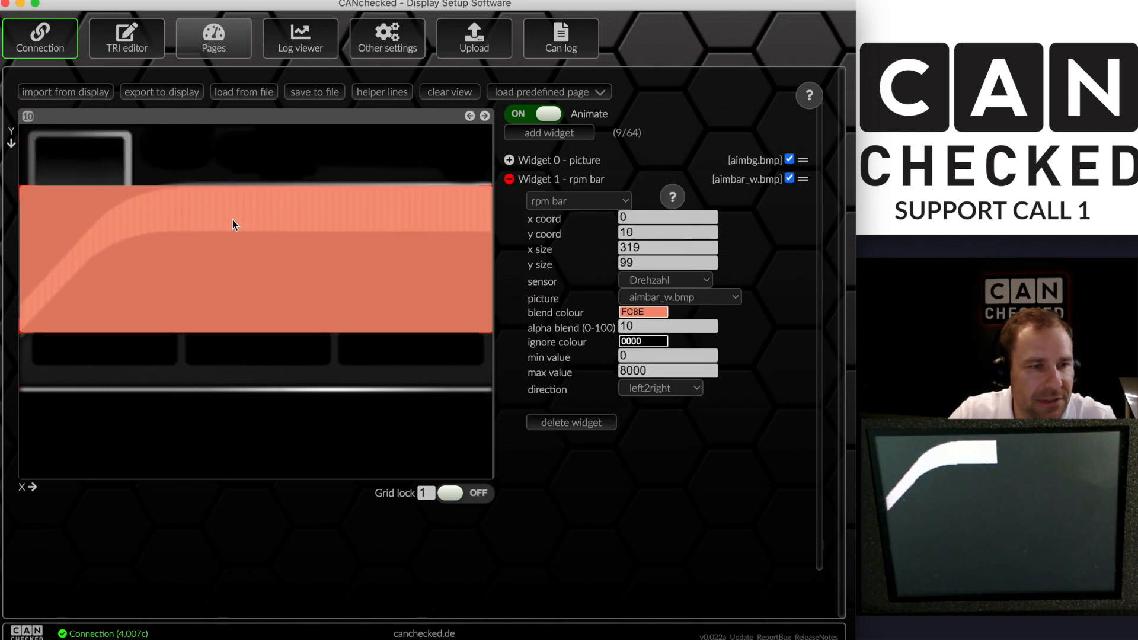
pyautogui.click(159, 90)
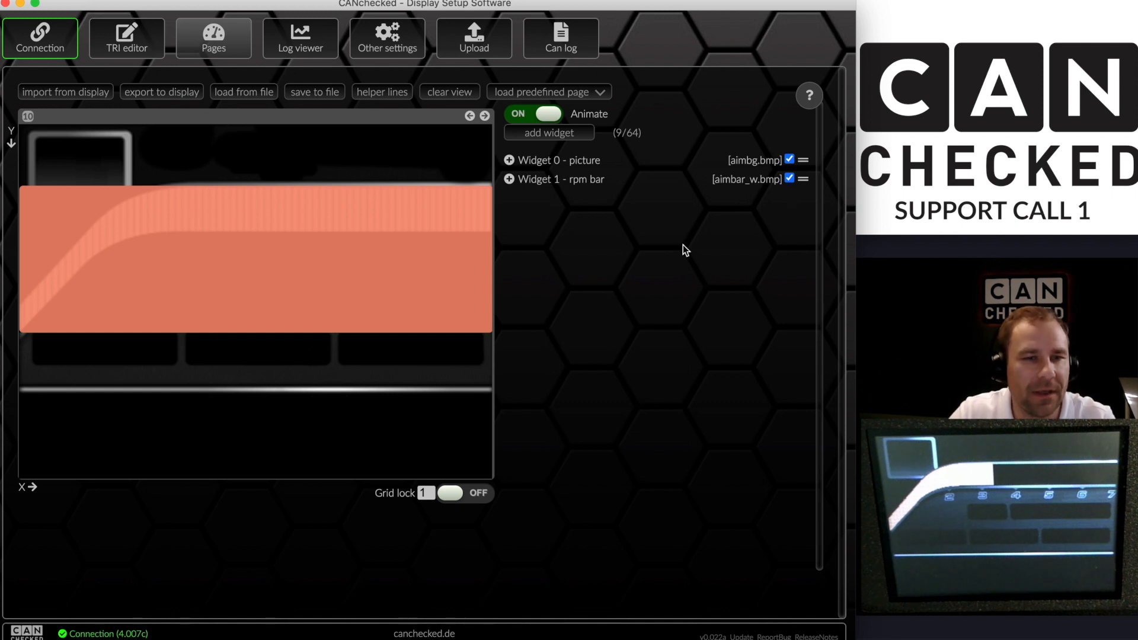
# Add a sensor value widget for Drehzahl and place it at about x 6, y 129
pyautogui.click(530, 137)
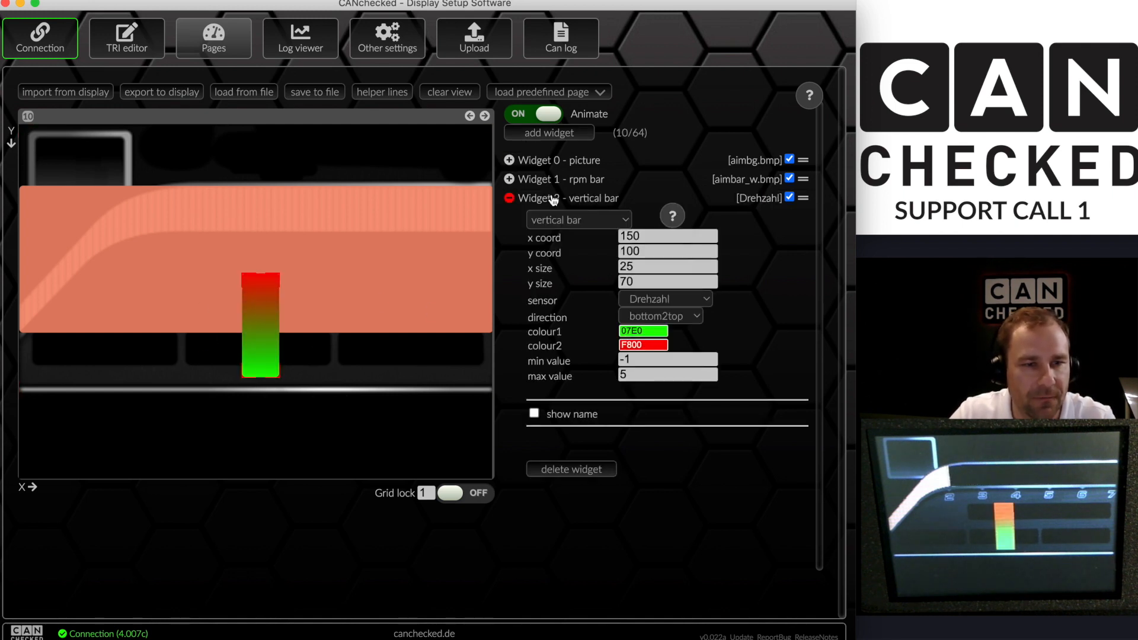
pyautogui.click(551, 221)
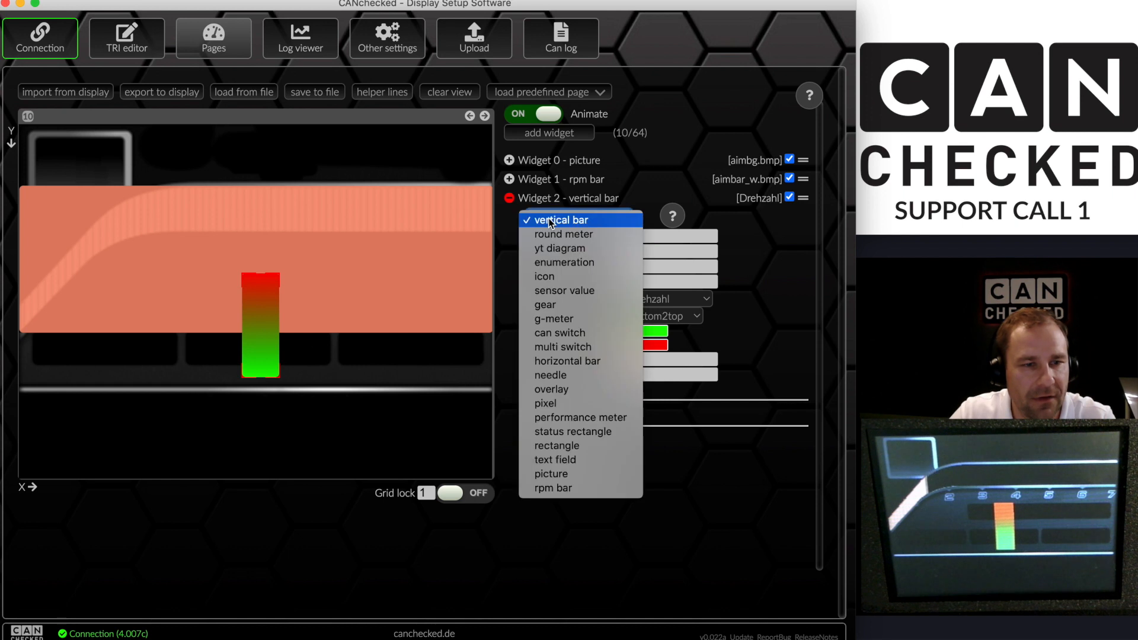
pyautogui.click(559, 294)
pyautogui.moveTo(312, 313); pyautogui.dragTo(100, 354)
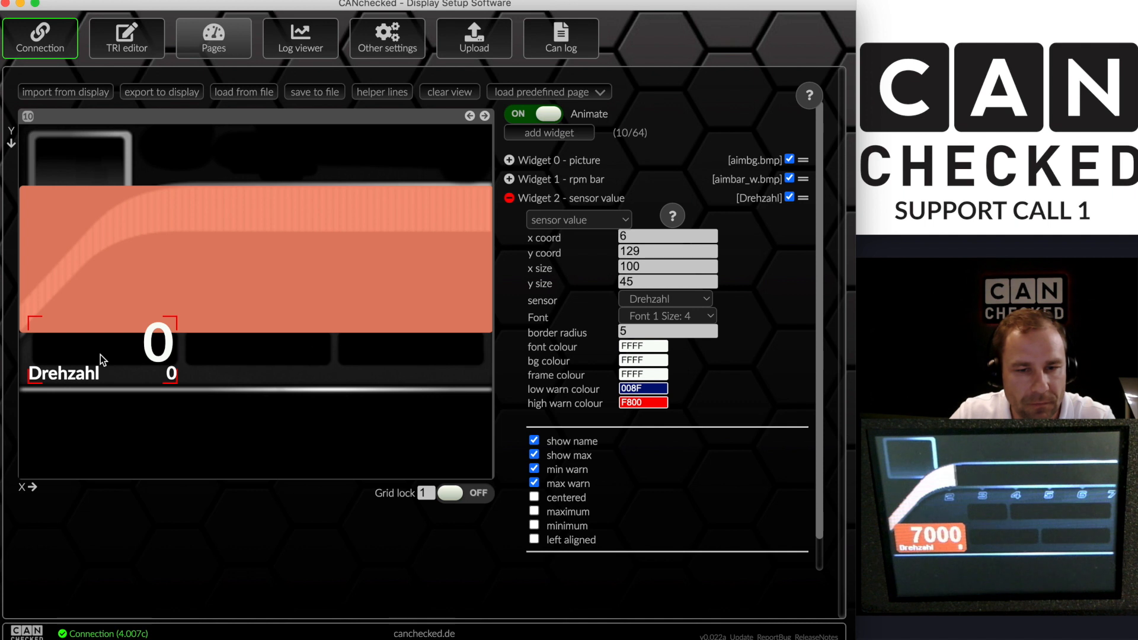
# Set the sensor value widget's font to Font 1 Size: 3 and its x size to 80
pyautogui.click(651, 319)
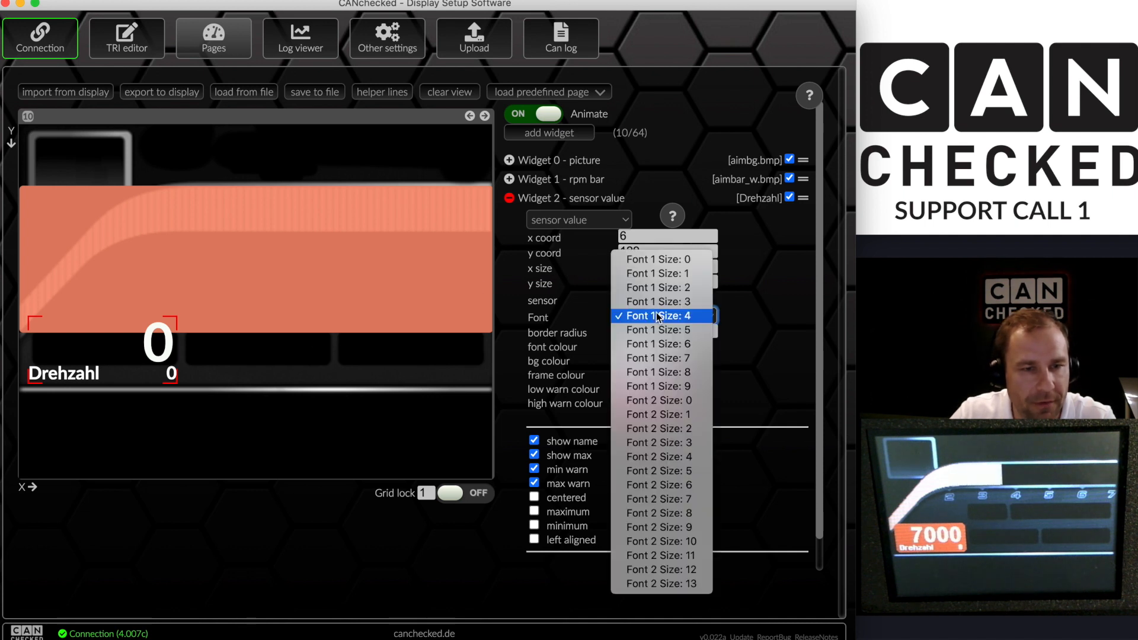
pyautogui.click(657, 290)
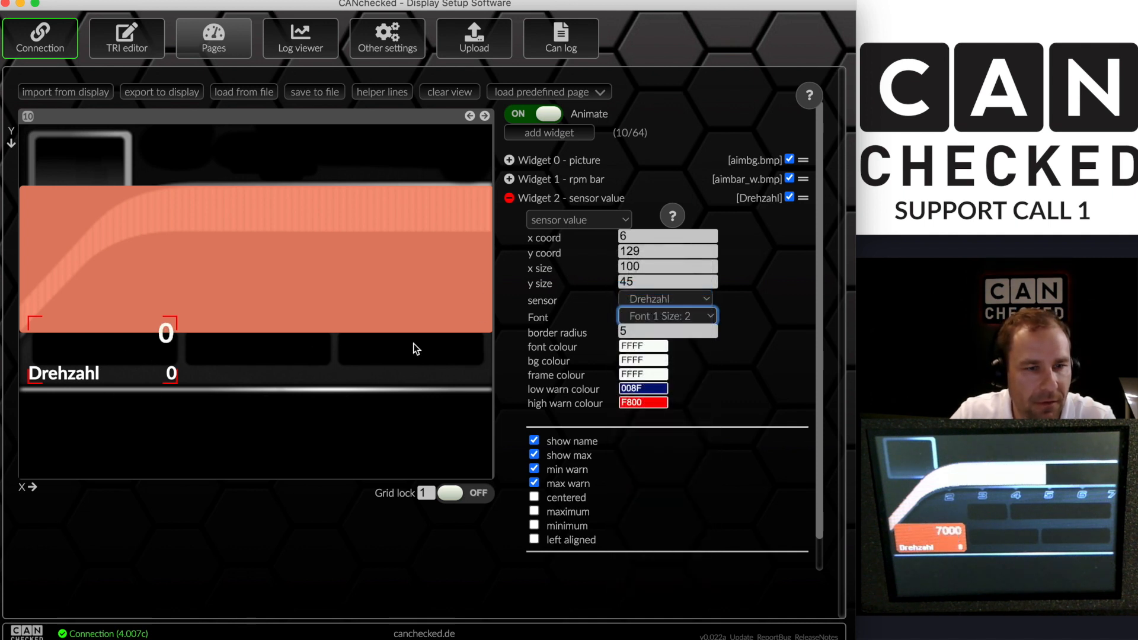
pyautogui.click(668, 318)
pyautogui.click(665, 330)
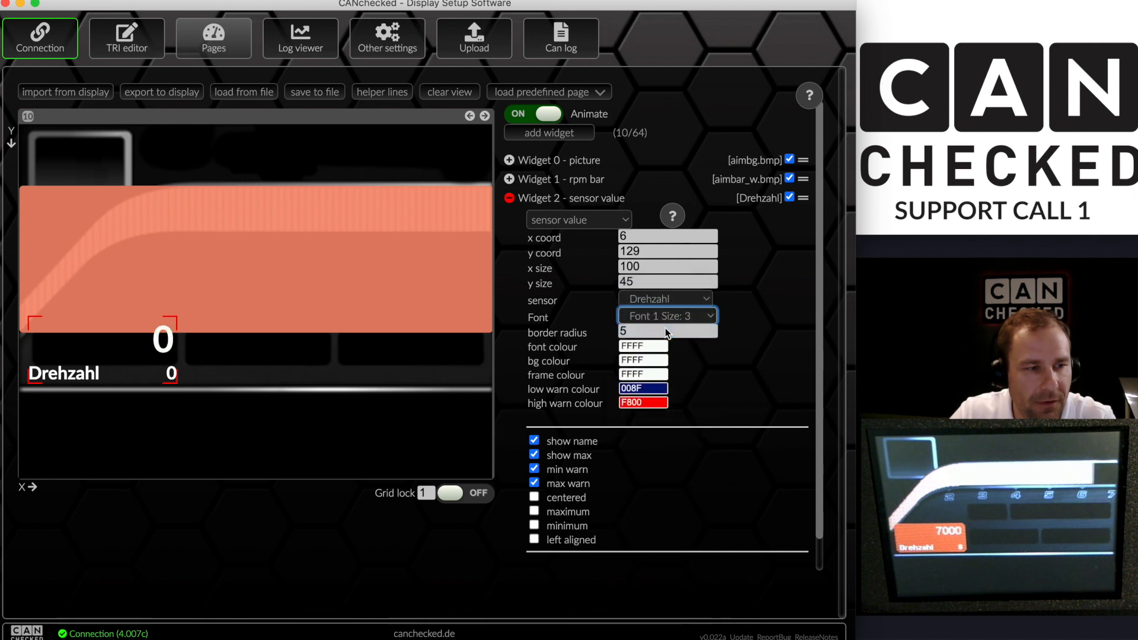
pyautogui.doubleClick(651, 282)
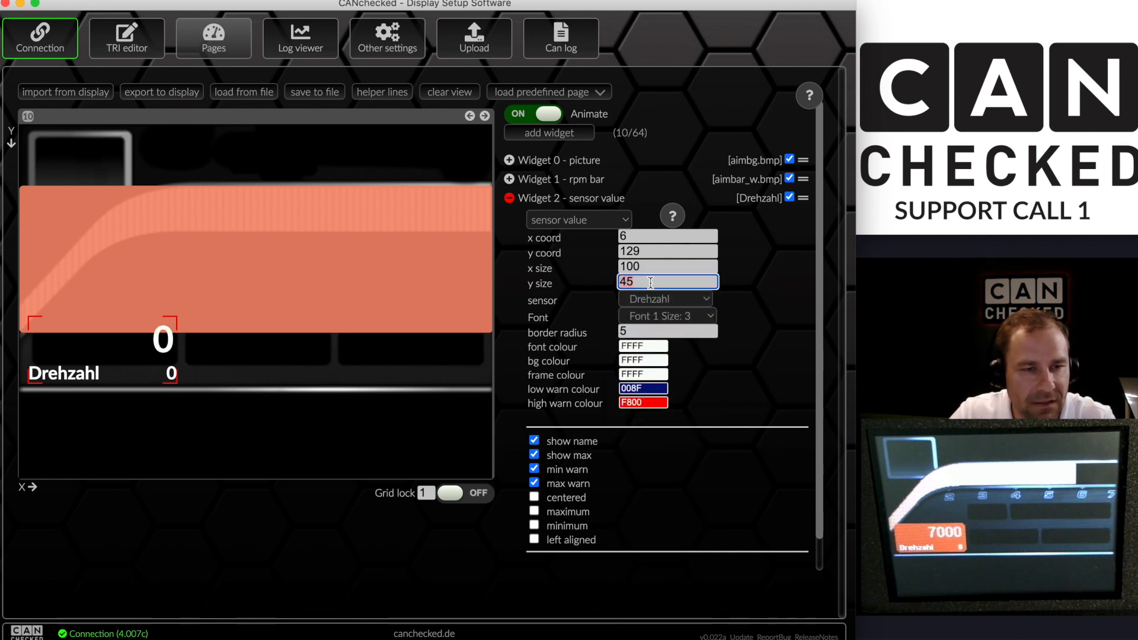
pyautogui.hotkey('shift', 'Tab')
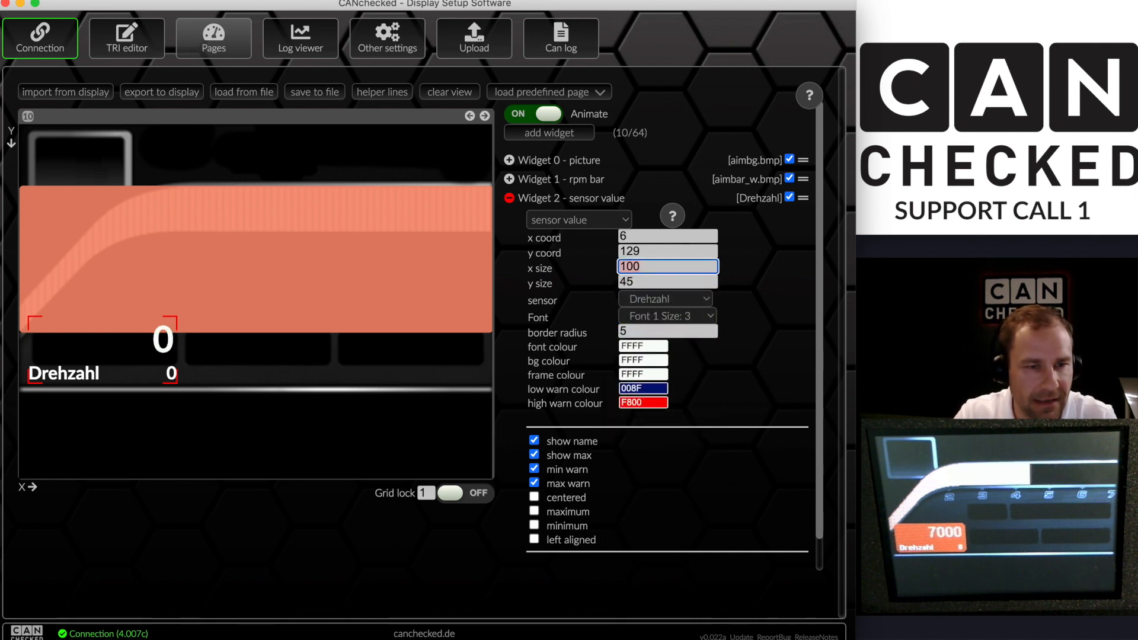
pyautogui.write('80')
pyautogui.press('Tab')
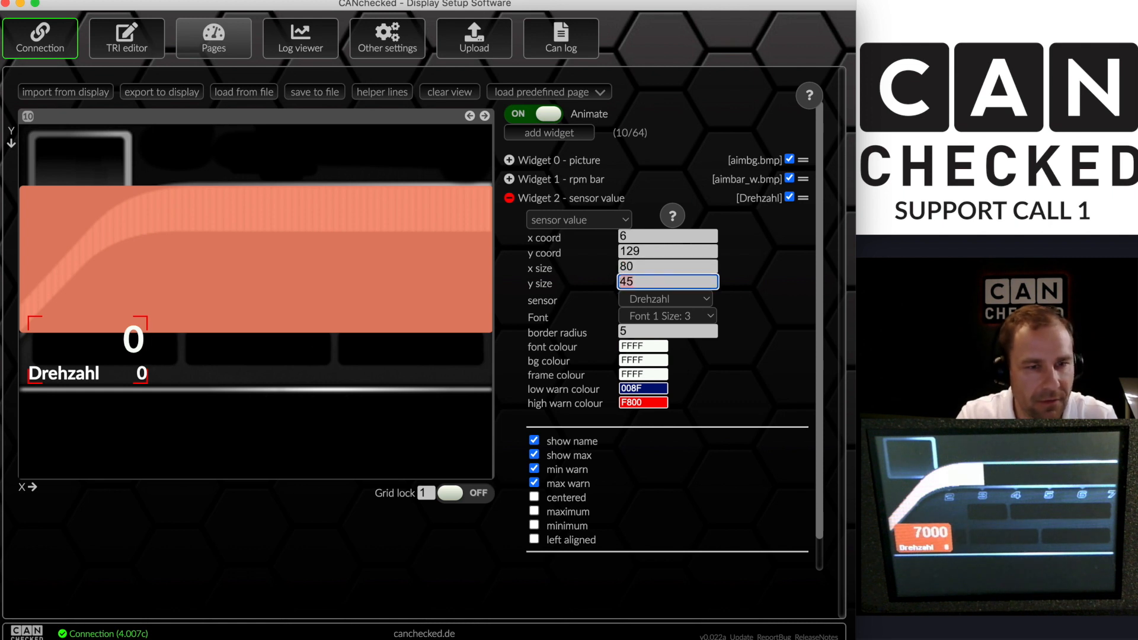
# Try smaller y sizes such as 30 for the sensor value widget and set it back to 45
pyautogui.write('30')
pyautogui.press('Tab')
pyautogui.hotkey('shift', 'Tab')
pyautogui.write('23')
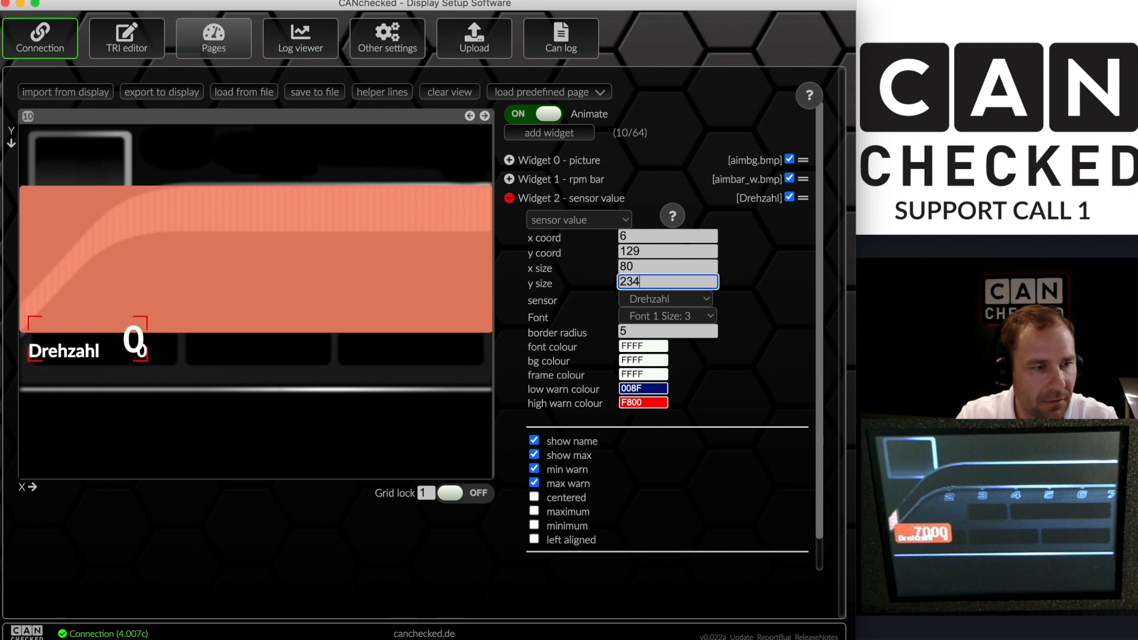
pyautogui.press('BackSpace')
pyautogui.press('BackSpace')
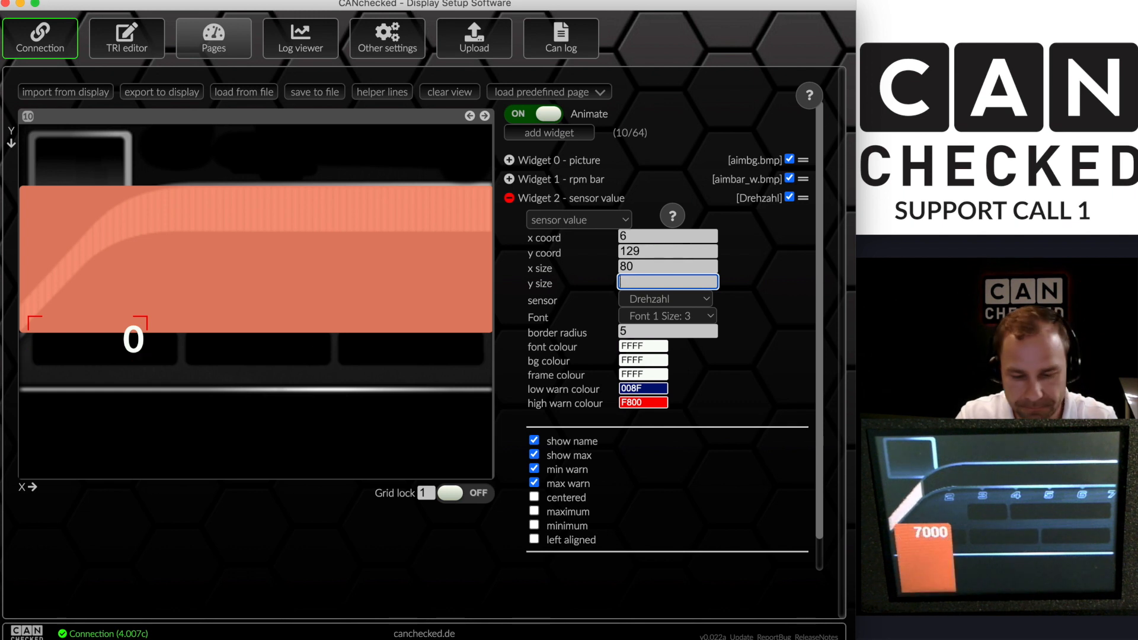
pyautogui.write('35')
pyautogui.press('BackSpace')
pyautogui.press('BackSpace')
pyautogui.write('45')
pyautogui.press('Tab')
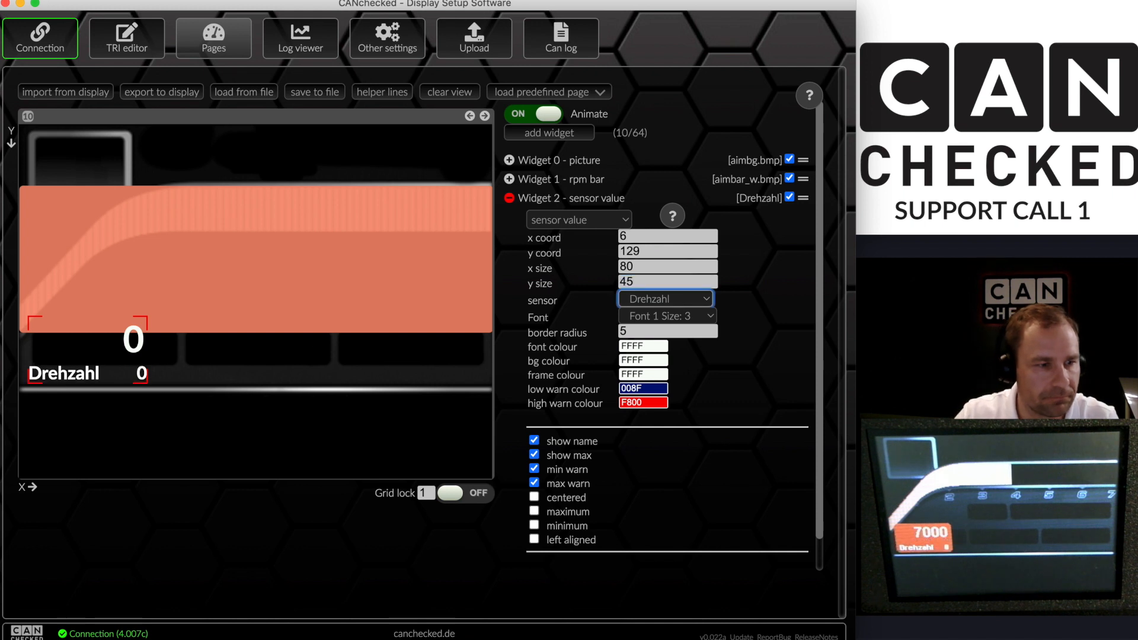
# Move the sensor value widget to about x 21, y 129 and turn off its max warn option
pyautogui.moveTo(130, 355); pyautogui.dragTo(148, 355)
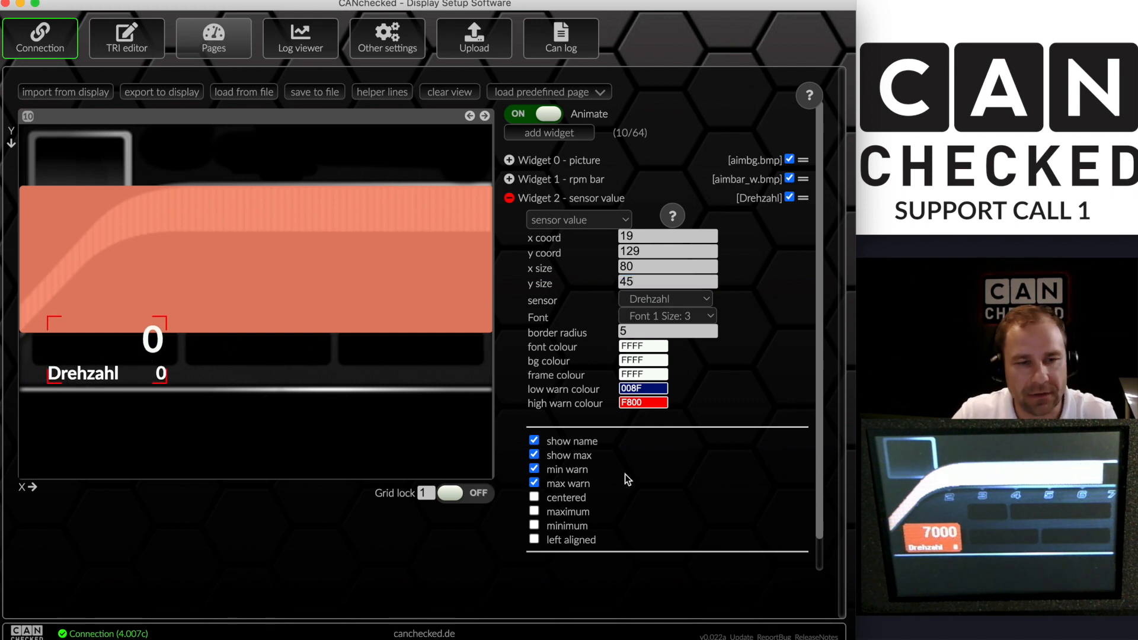
pyautogui.scroll(-2, 626, 477)
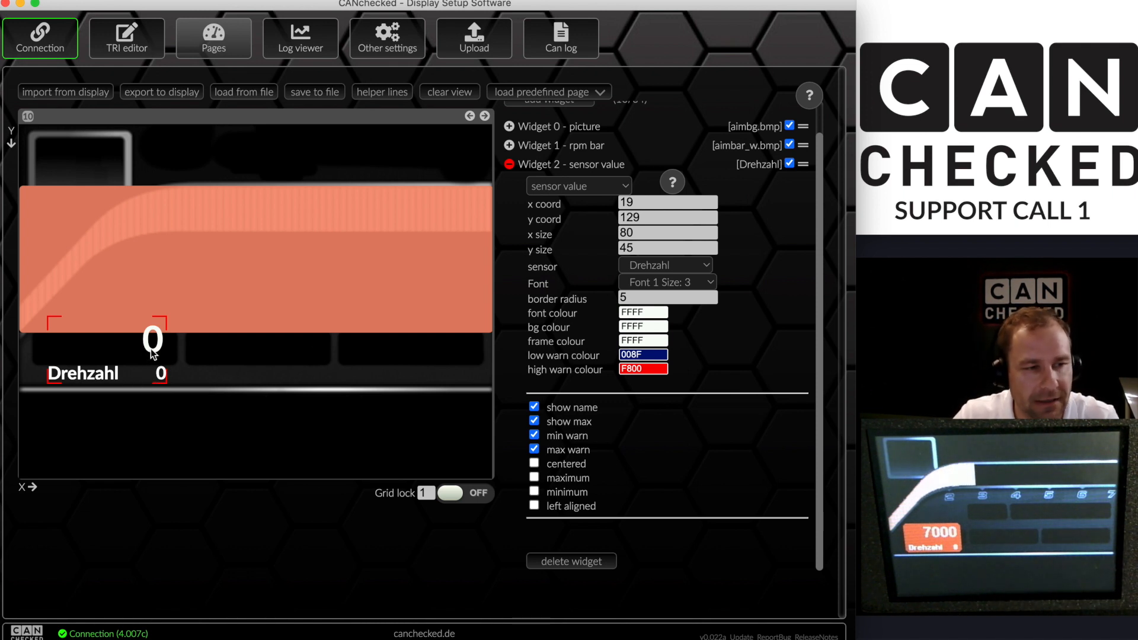
pyautogui.moveTo(140, 350); pyautogui.dragTo(143, 351)
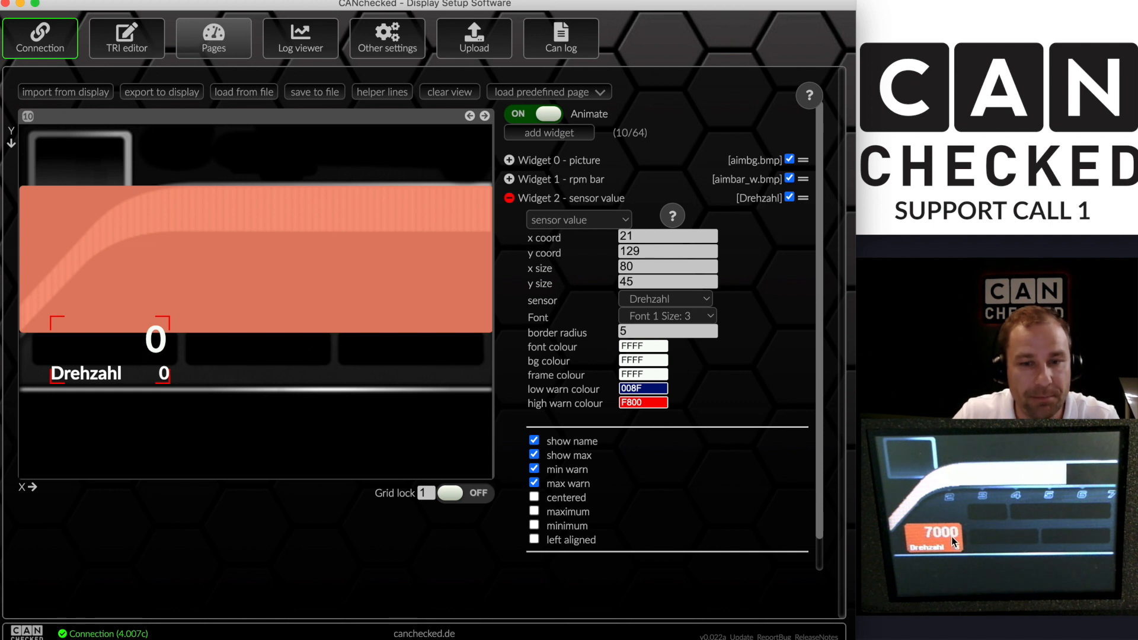
pyautogui.click(534, 484)
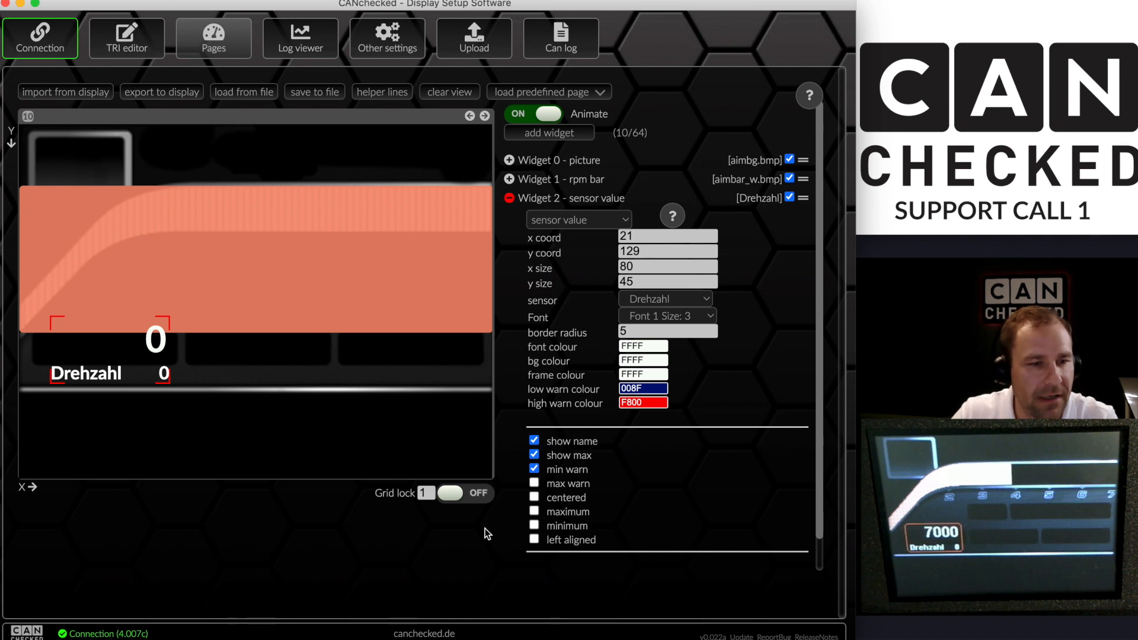
# Add a vertical bar widget and place it at about x 217, y 168
pyautogui.click(568, 133)
pyautogui.moveTo(261, 354); pyautogui.dragTo(357, 451)
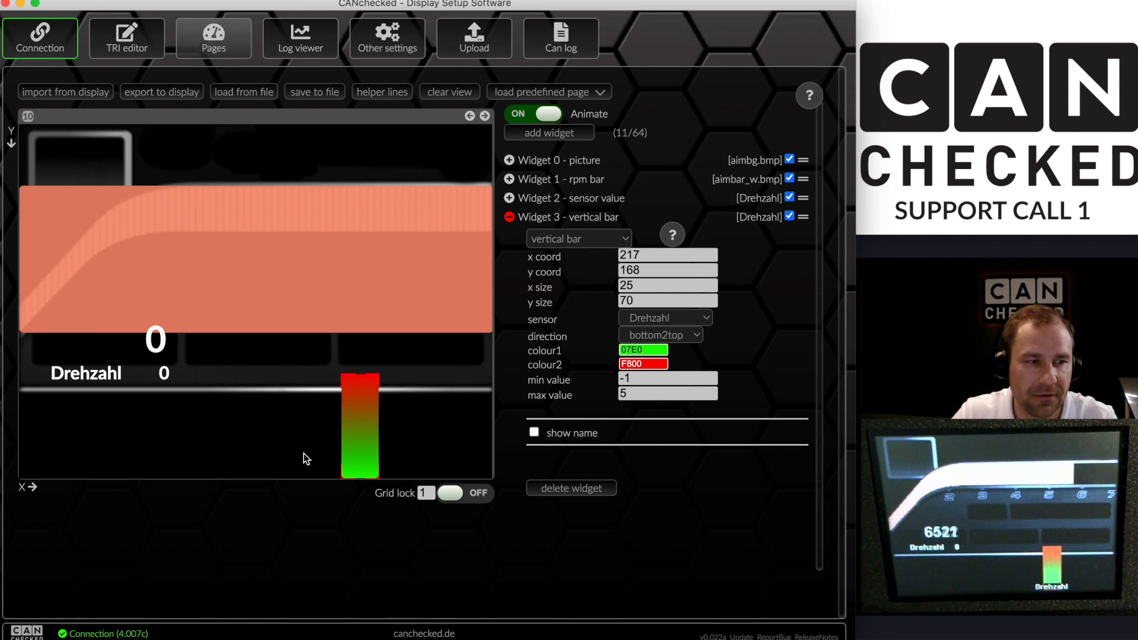
# Assign the AnsaugT sensor to the sensor value widget and set its y size to 40
pyautogui.click(108, 351)
pyautogui.click(646, 299)
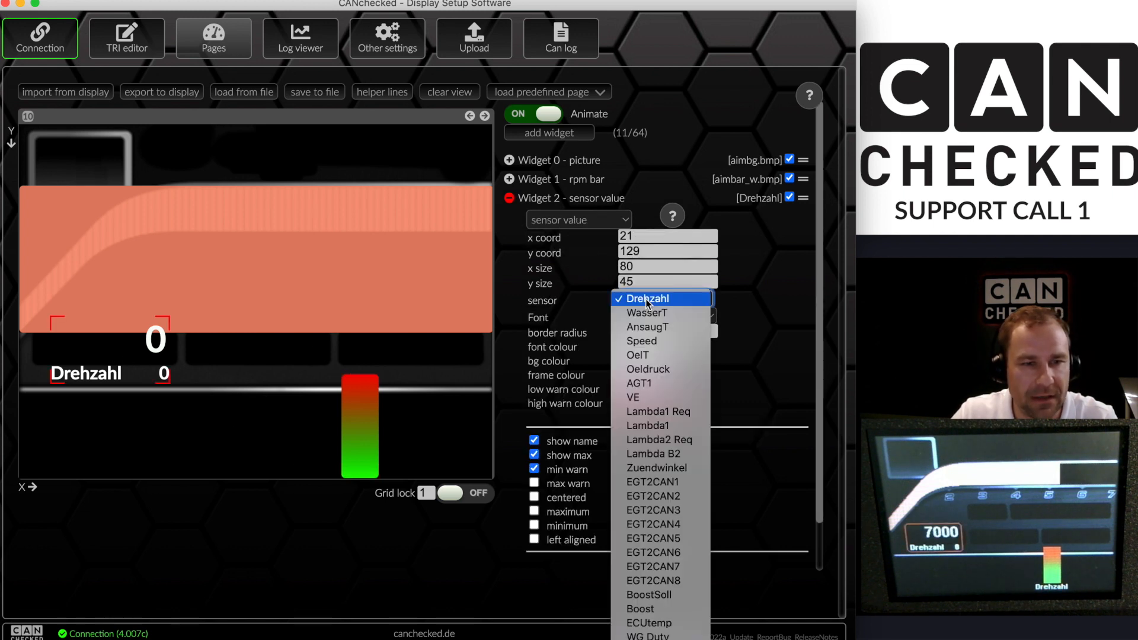
pyautogui.click(651, 329)
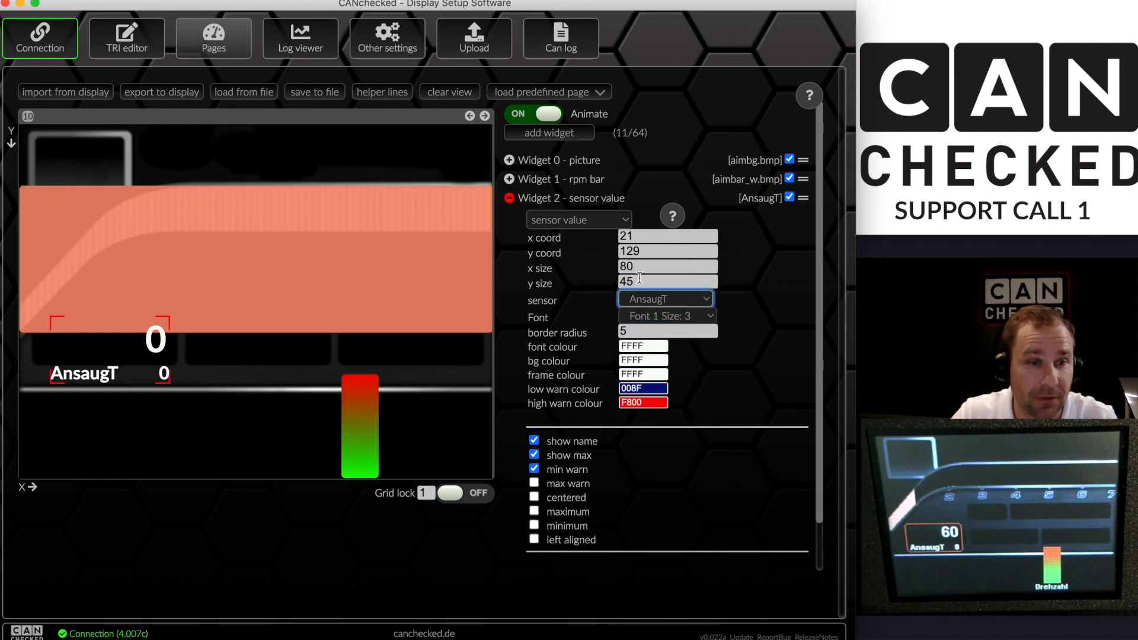
pyautogui.moveTo(641, 281); pyautogui.dragTo(614, 284)
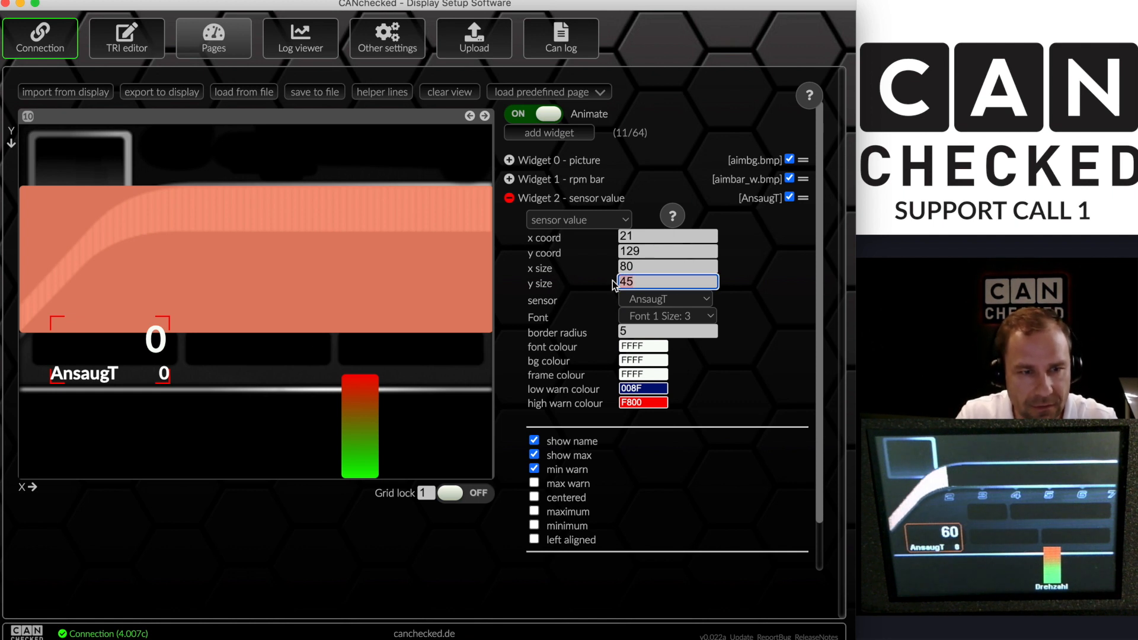
pyautogui.write('40')
pyautogui.press('Tab')
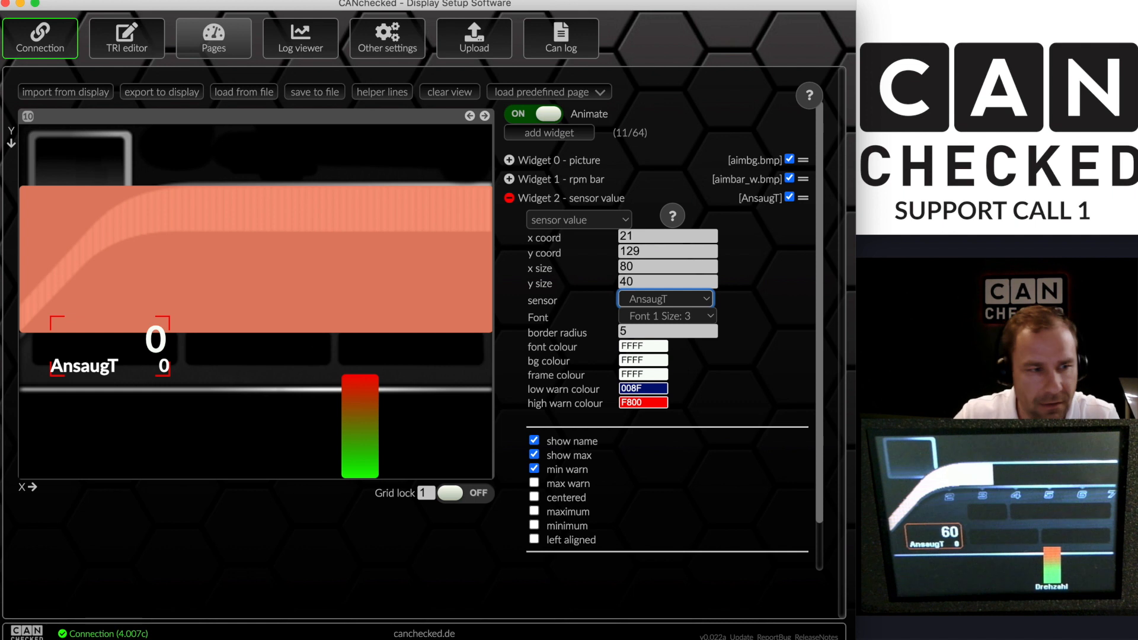
# Move the AnsaugT sensor value widget to about x 21, y 135 and turn on its max warn option
pyautogui.moveTo(158, 350); pyautogui.dragTo(160, 354)
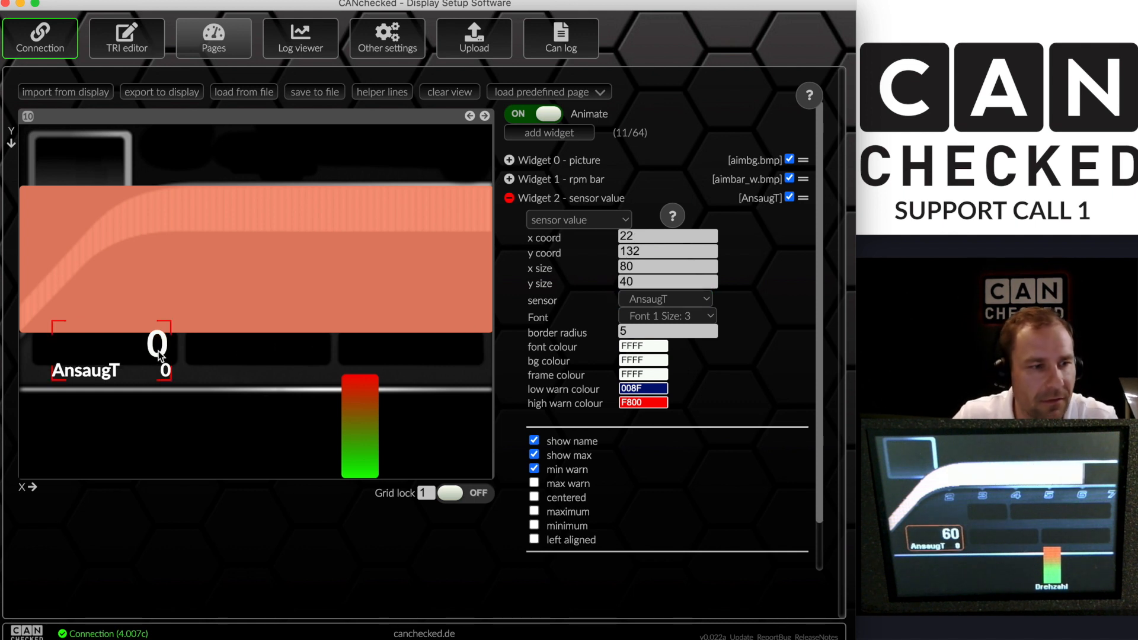
pyautogui.moveTo(158, 355); pyautogui.dragTo(158, 359)
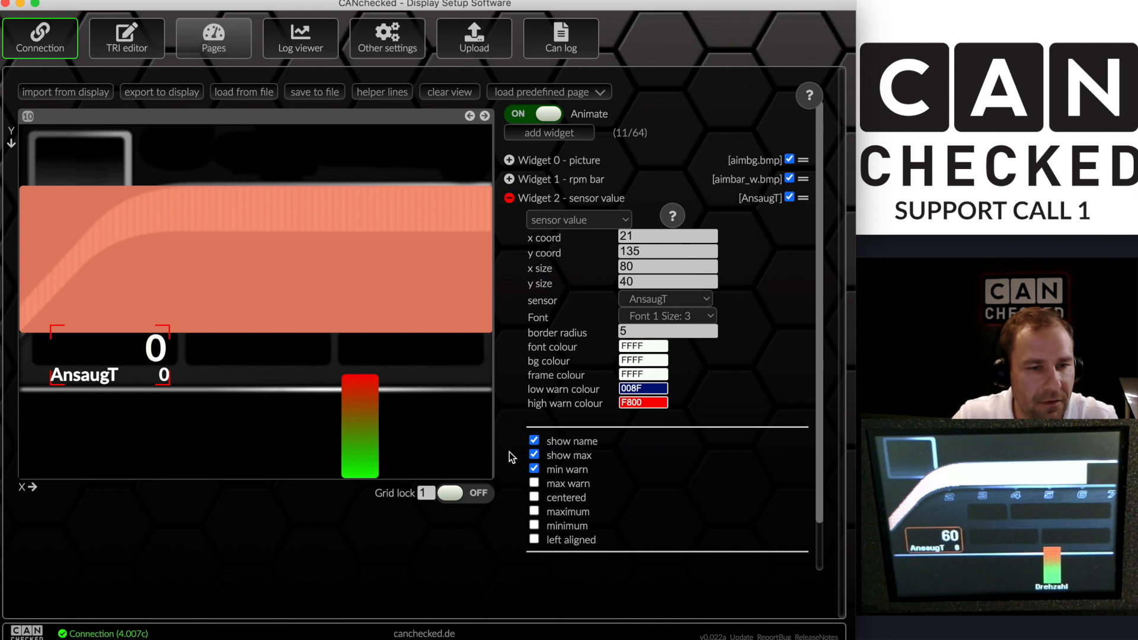
pyautogui.click(535, 483)
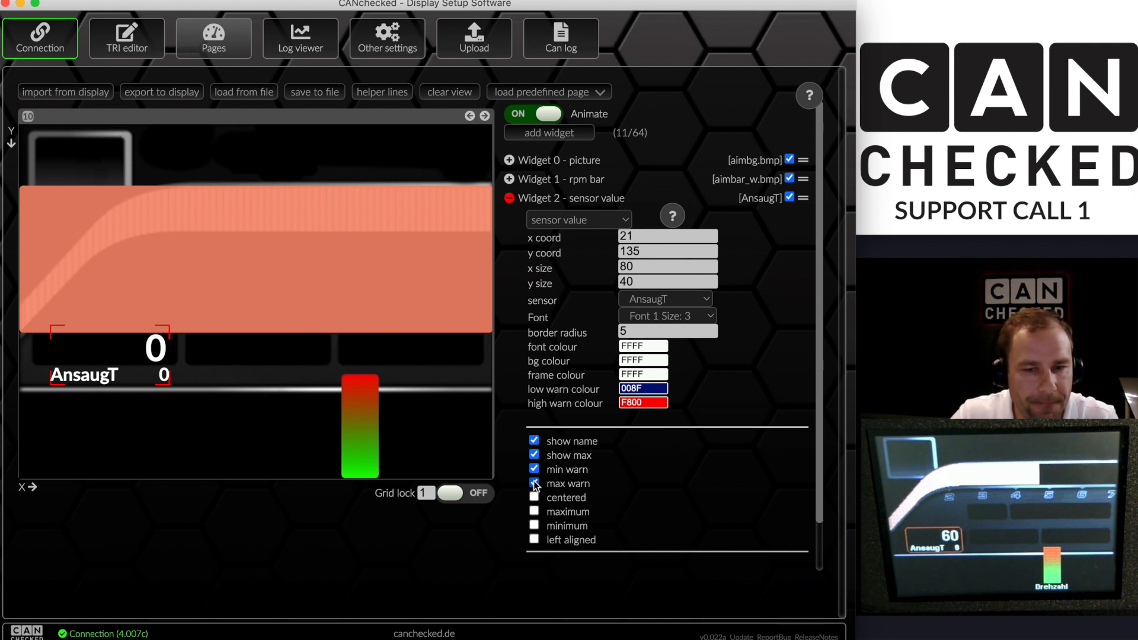
pyautogui.click(365, 438)
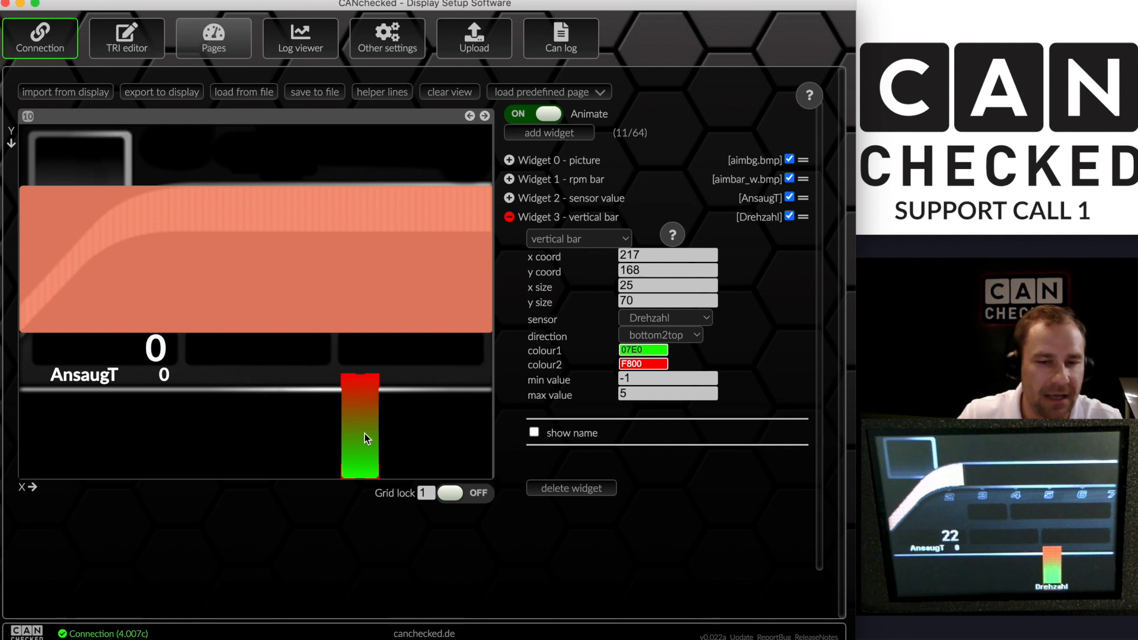
pyautogui.click(133, 356)
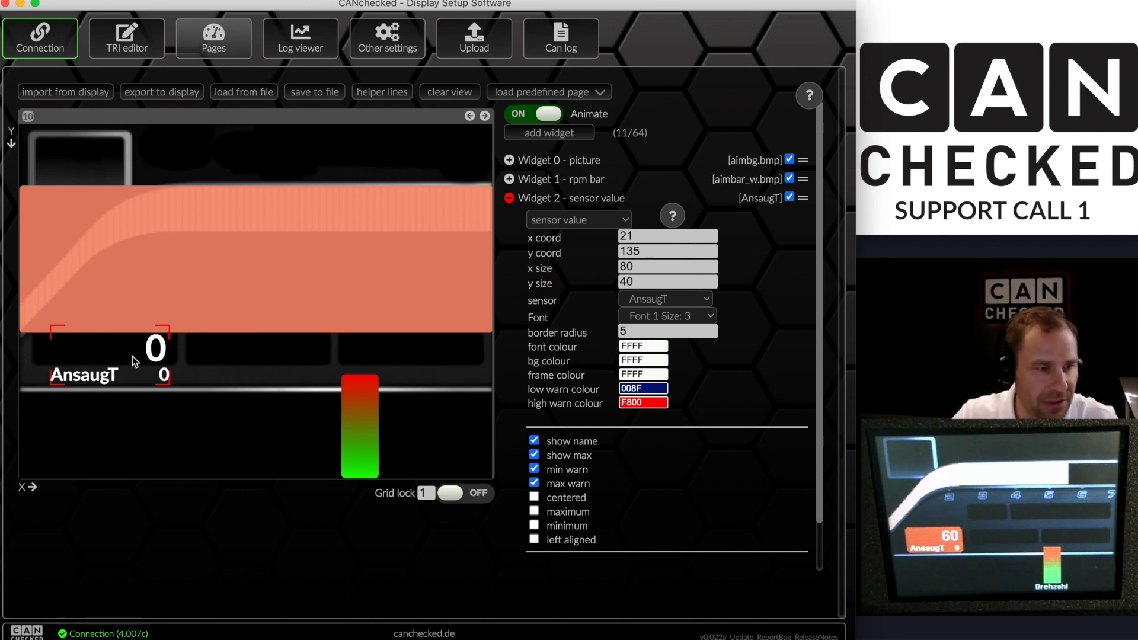
# Move the AnsaugT sensor value widget to about x 18, y 134 and collapse its settings
pyautogui.moveTo(133, 357); pyautogui.dragTo(131, 354)
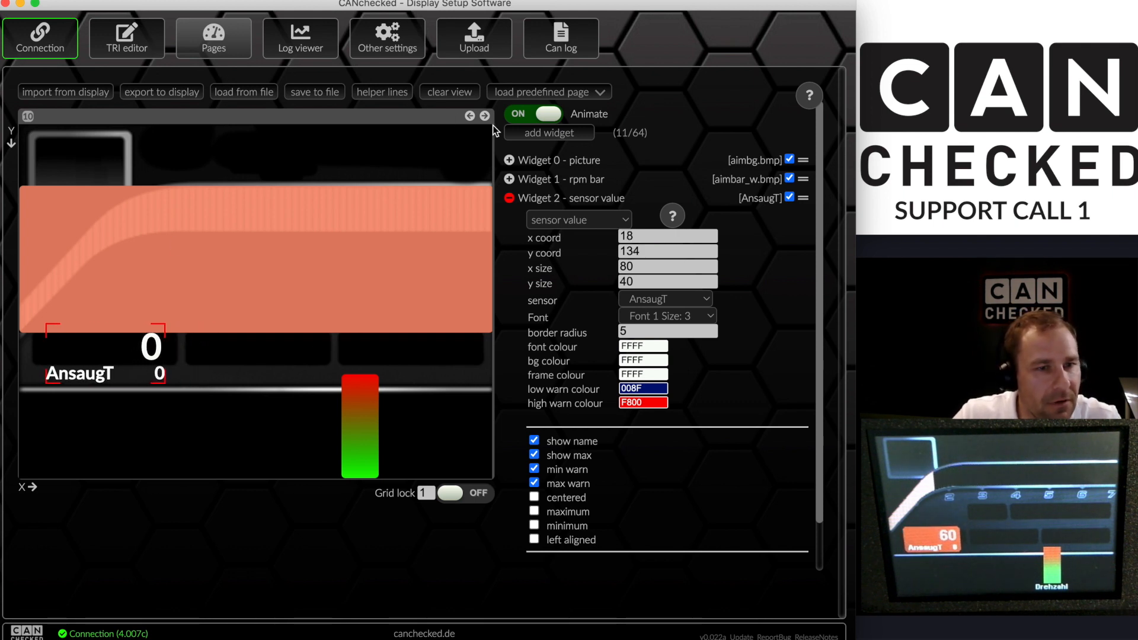
pyautogui.click(509, 199)
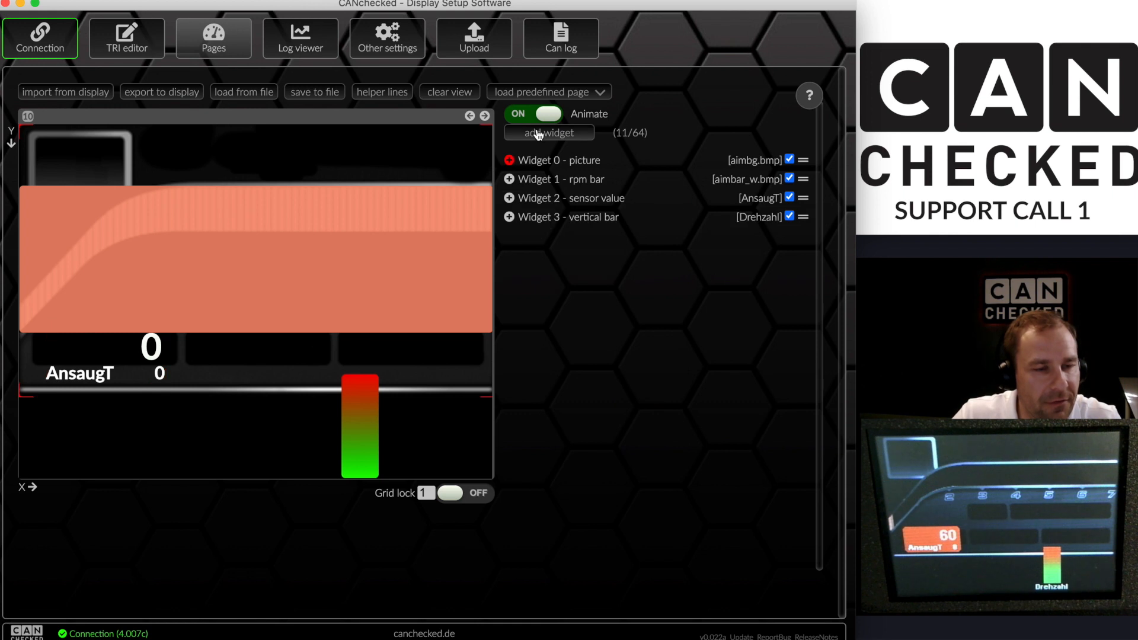
# Add a sensor value widget for the WasserT sensor and place it beside AnsaugT at about x 110, y 133
pyautogui.click(539, 134)
pyautogui.click(656, 340)
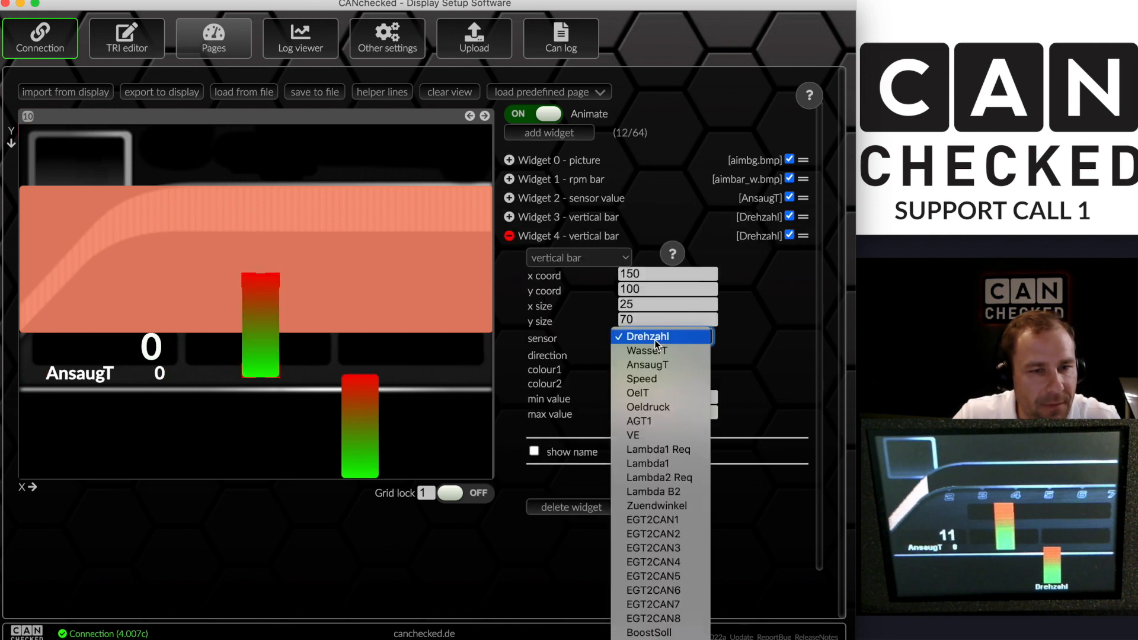
pyautogui.click(659, 351)
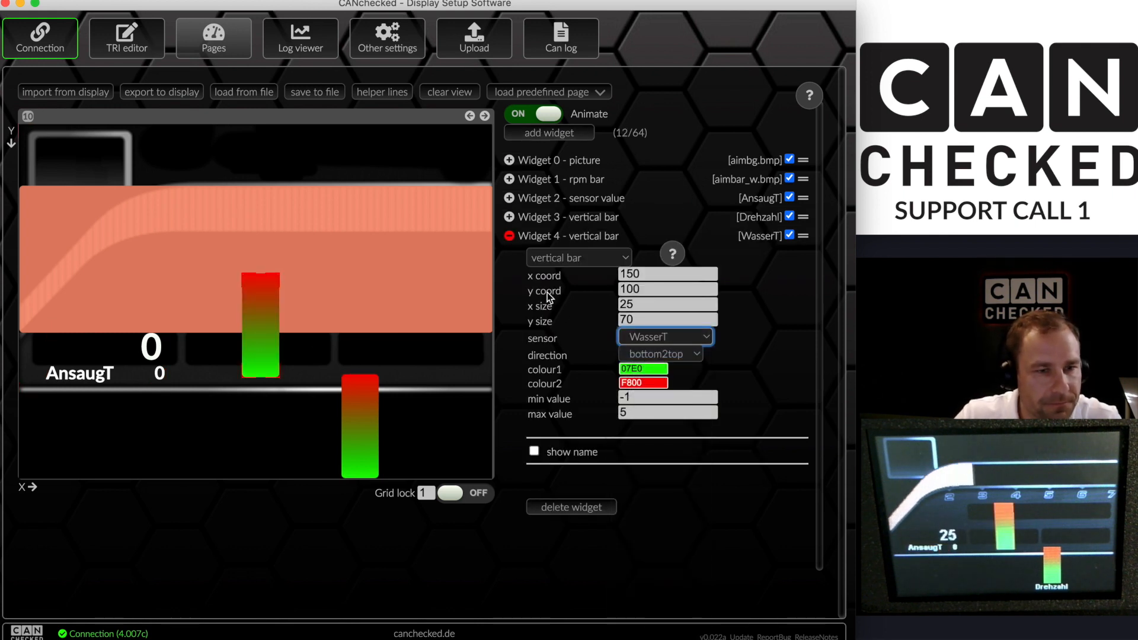
pyautogui.click(549, 258)
pyautogui.click(647, 345)
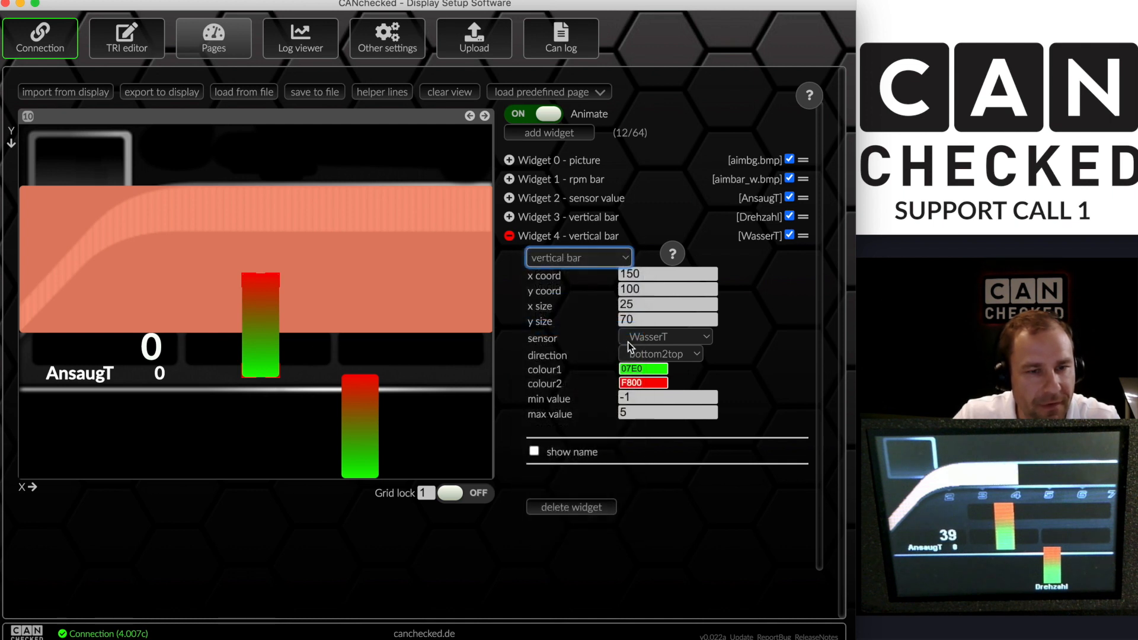
pyautogui.click(650, 338)
pyautogui.click(651, 349)
pyautogui.moveTo(341, 308); pyautogui.dragTo(281, 357)
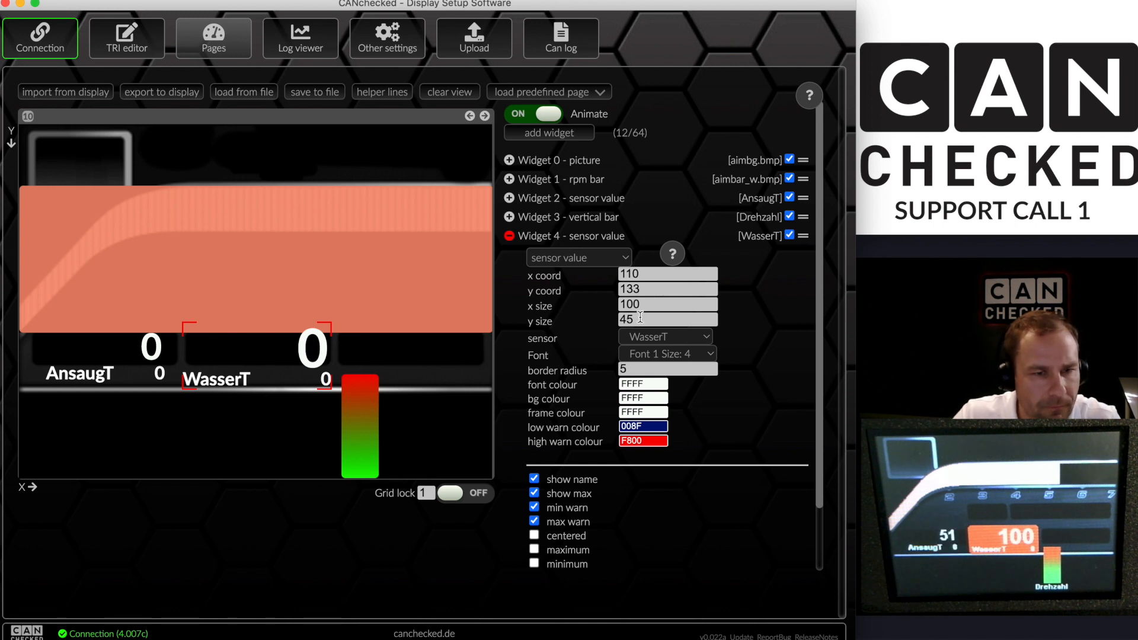
# Set the WasserT sensor value widget to Font 1 Size: 3 and its y size to 43
pyautogui.click(645, 356)
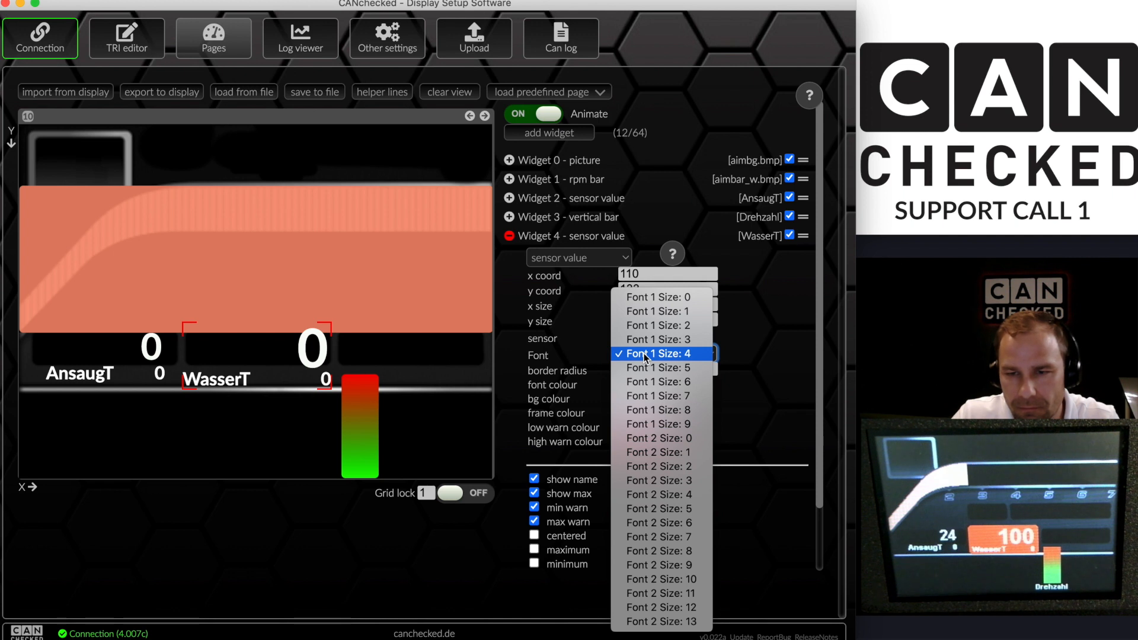
pyautogui.click(647, 340)
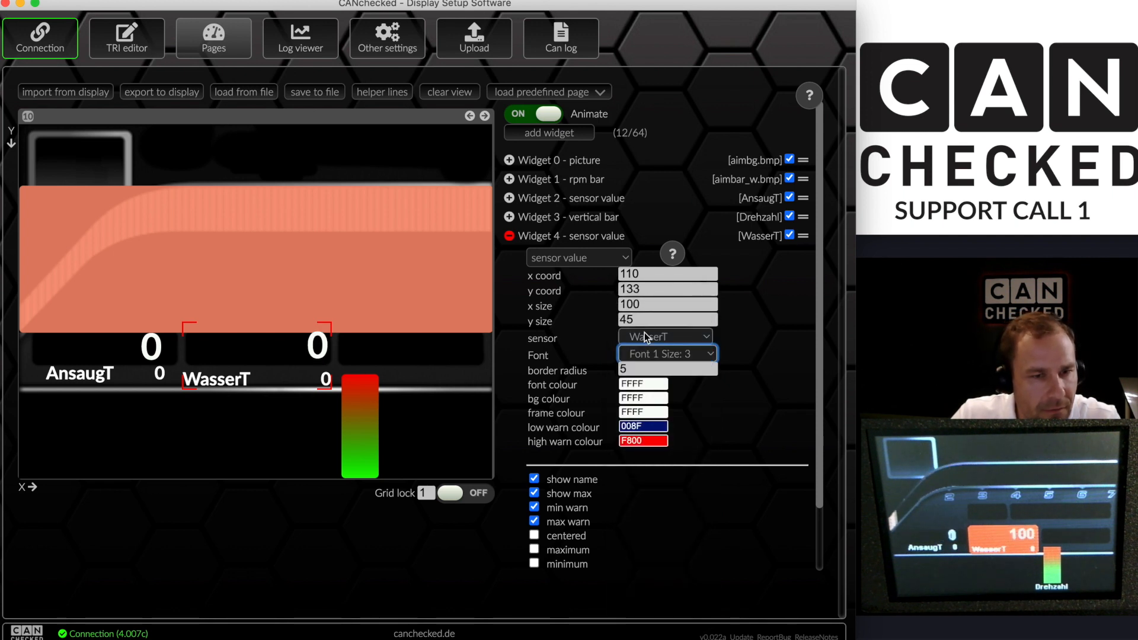
pyautogui.doubleClick(644, 321)
pyautogui.write('43')
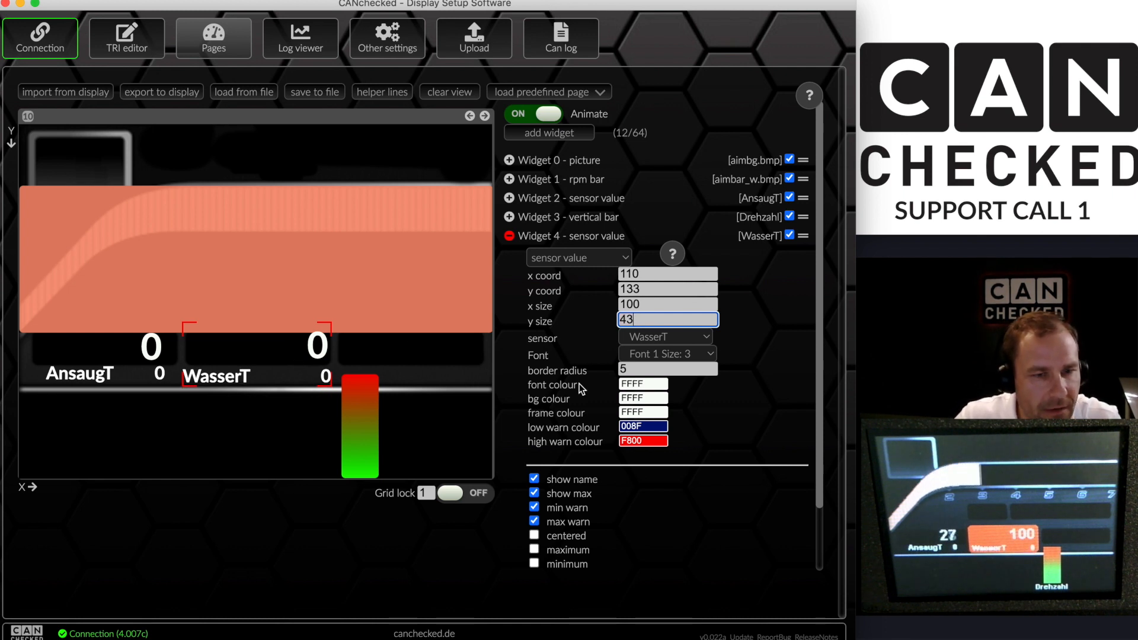
# Change the sensor of the WasserT sensor value widget to OelT
pyautogui.click(650, 339)
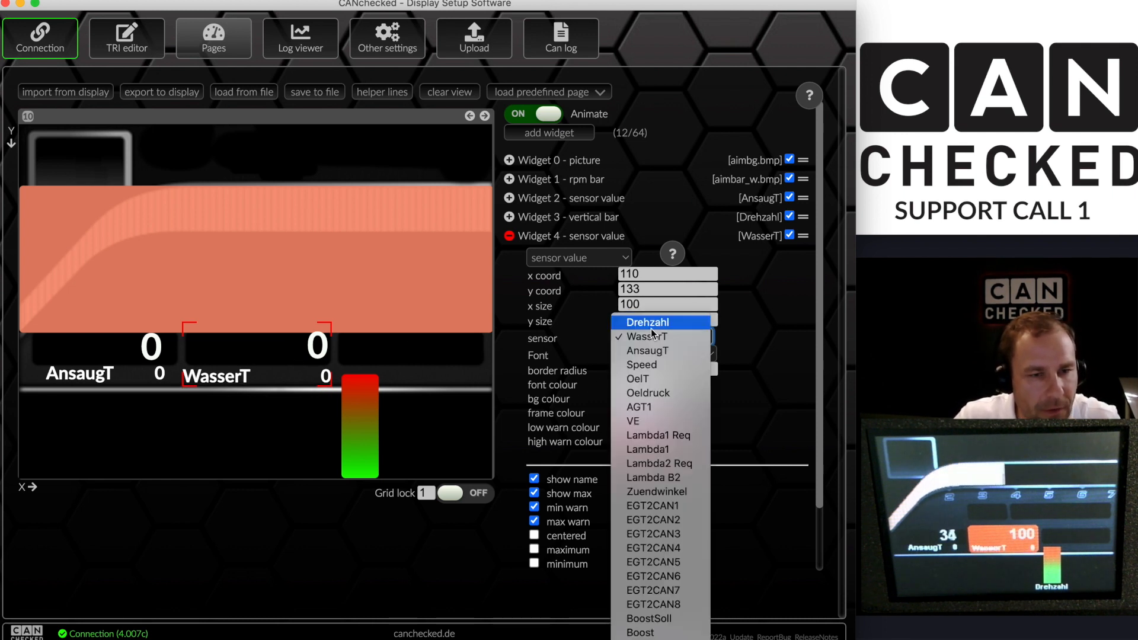
pyautogui.click(643, 379)
pyautogui.scroll(-2, 706, 461)
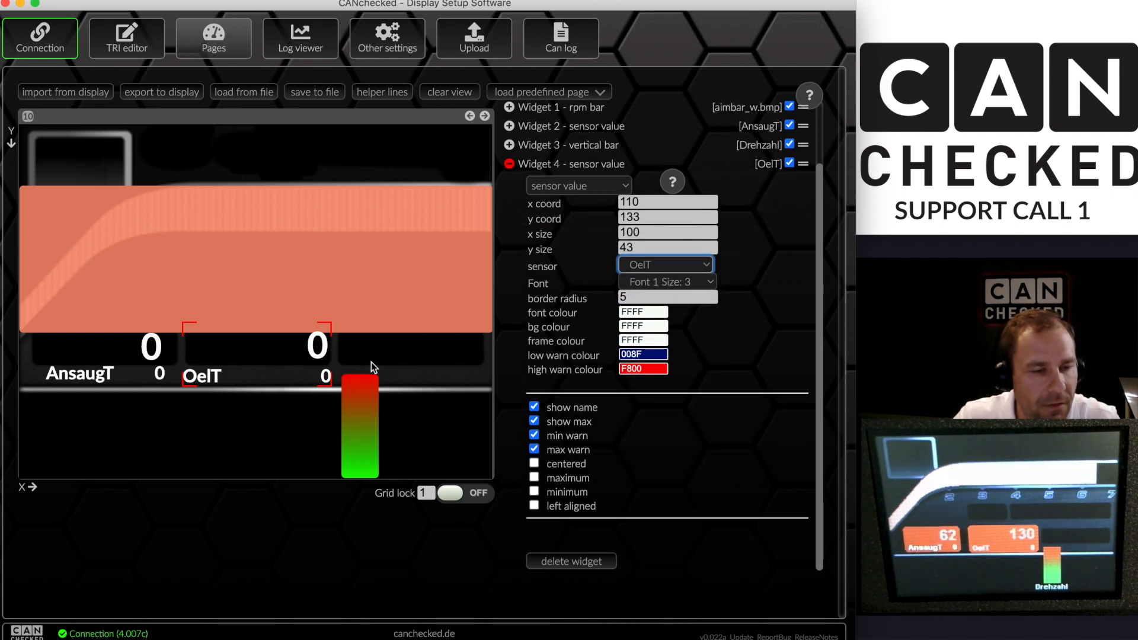
# Open the settings of the AnsaugT sensor value widget
pyautogui.click(126, 372)
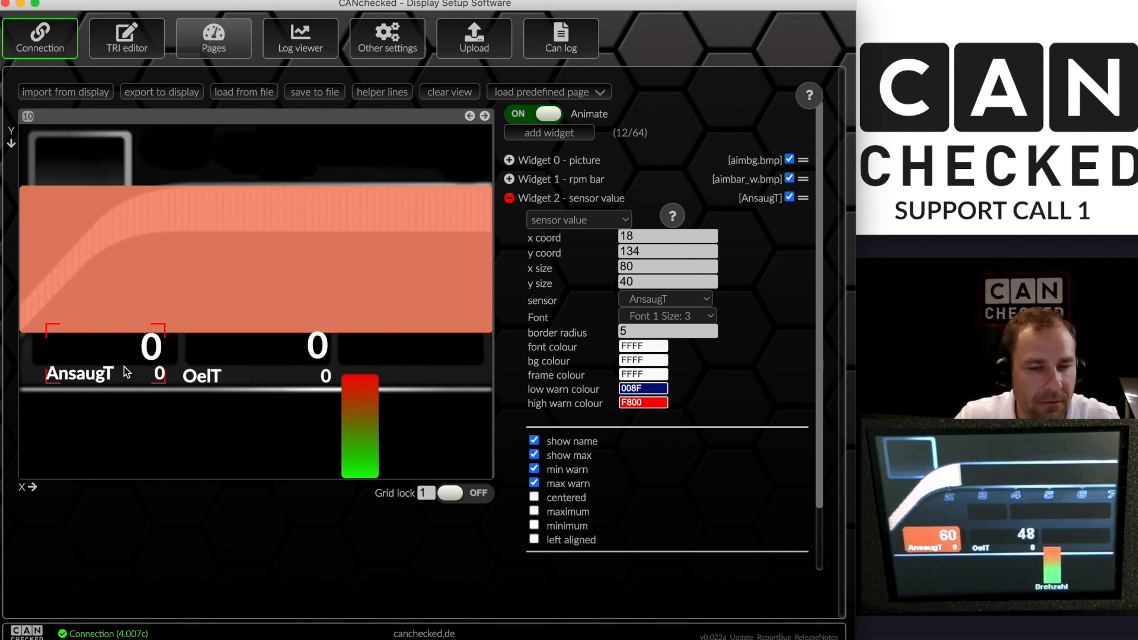
# Set the OelT sensor's minimum to 60 in the TRI sensor settings and apply it
pyautogui.click(135, 47)
pyautogui.scroll(-2, 489, 514)
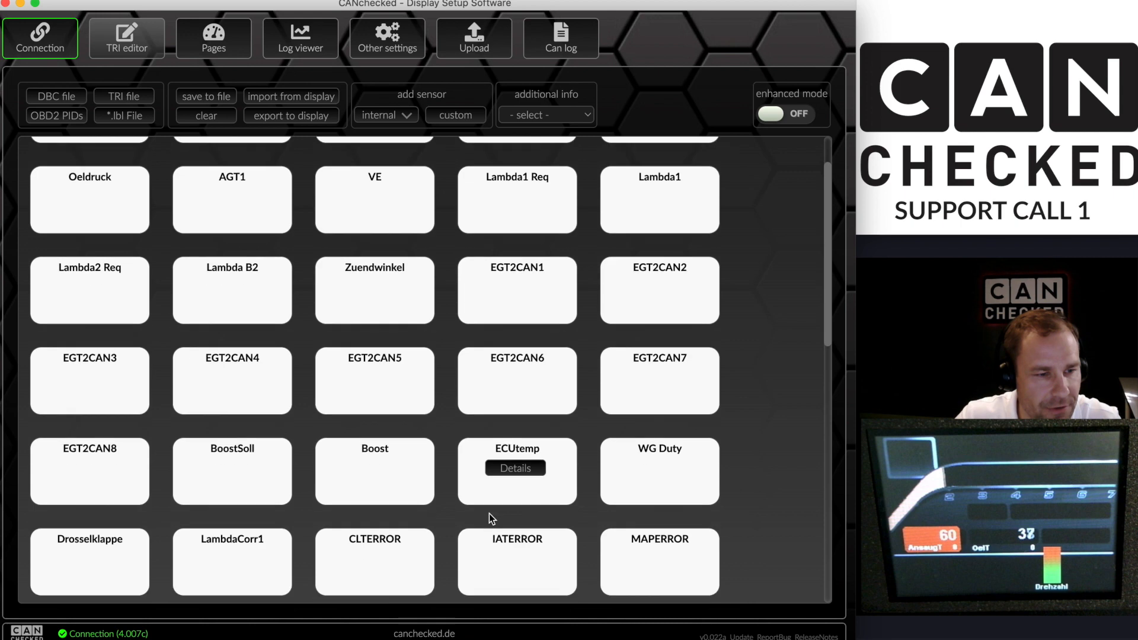
pyautogui.scroll(-5, 489, 519)
pyautogui.scroll(6, 490, 519)
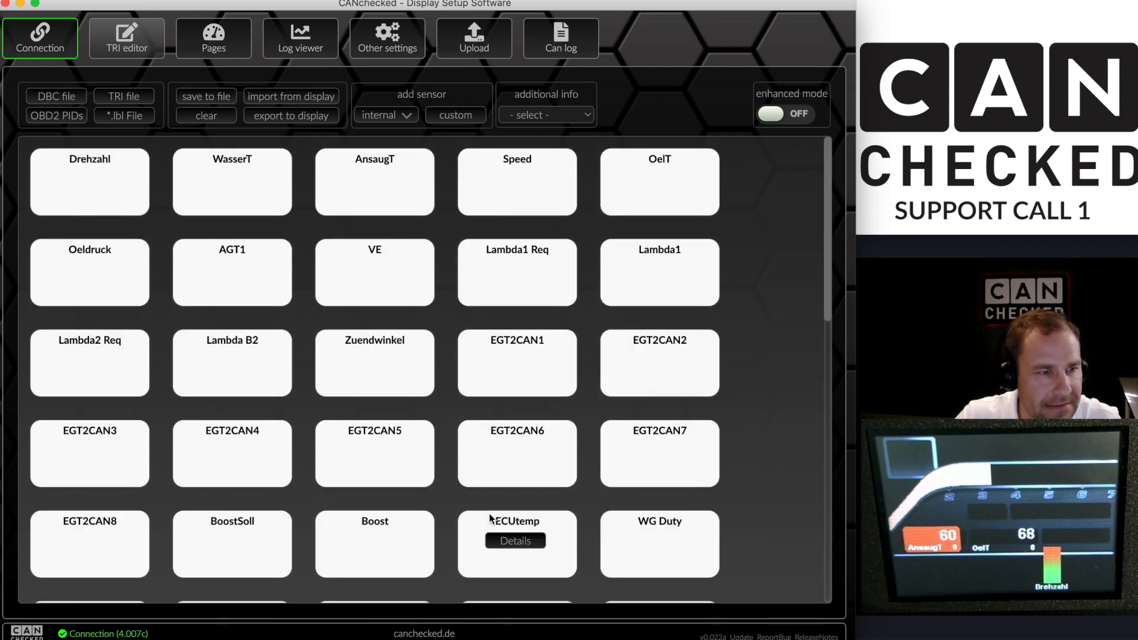
pyautogui.click(648, 179)
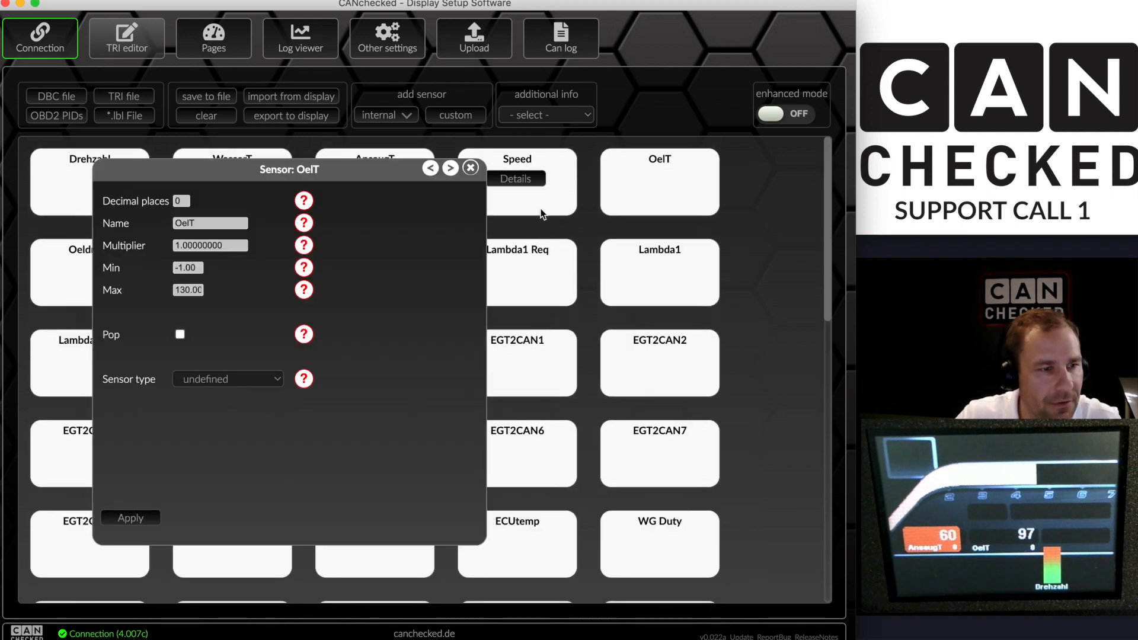
pyautogui.moveTo(200, 267); pyautogui.dragTo(154, 268)
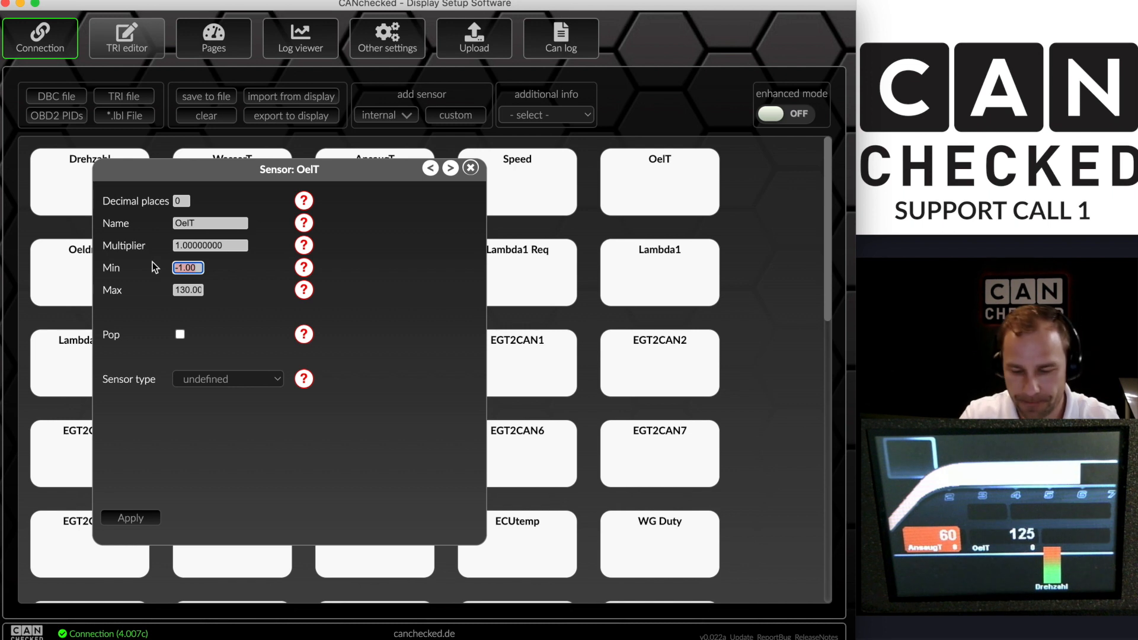
pyautogui.write('60')
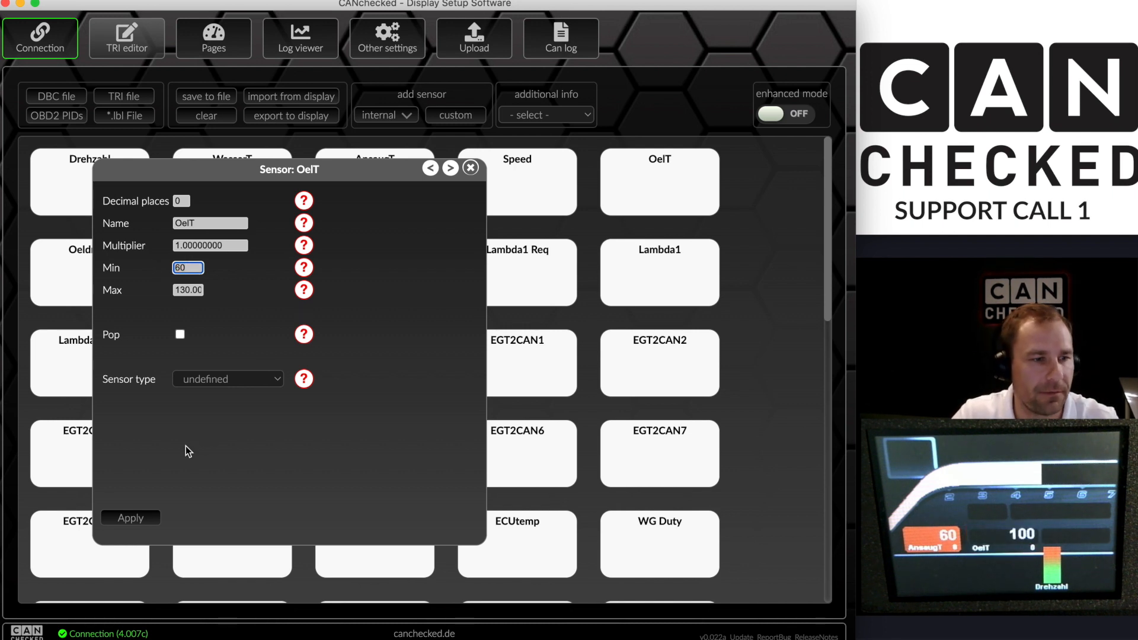
pyautogui.click(134, 517)
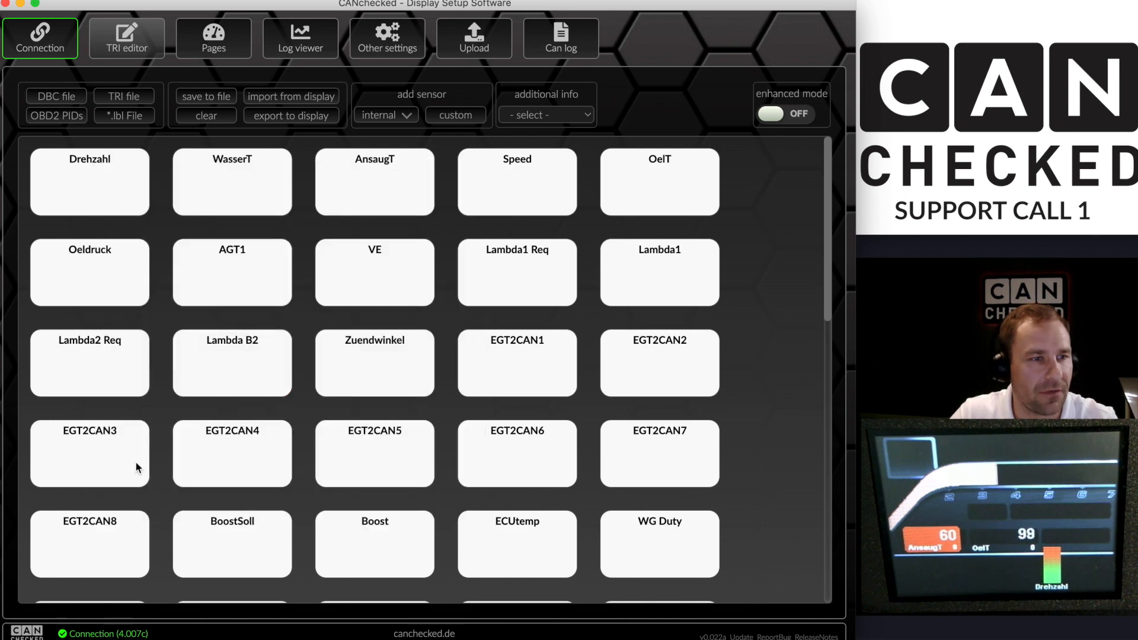
# Disable the min warn and max warn options of the OelT sensor value widget on the display page
pyautogui.click(197, 54)
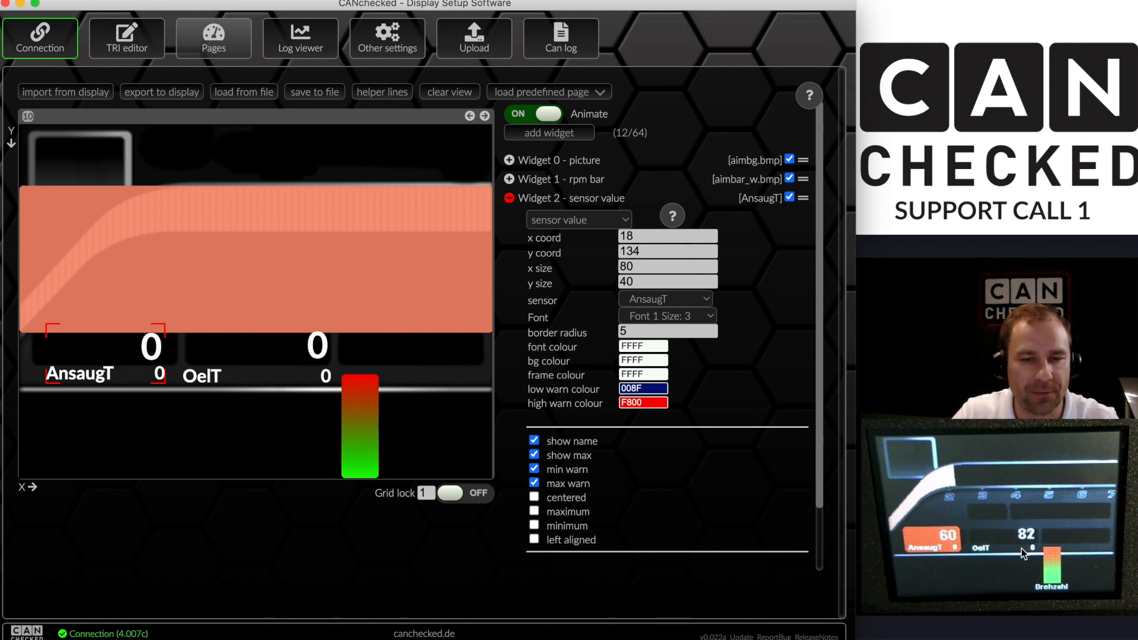
pyautogui.click(380, 459)
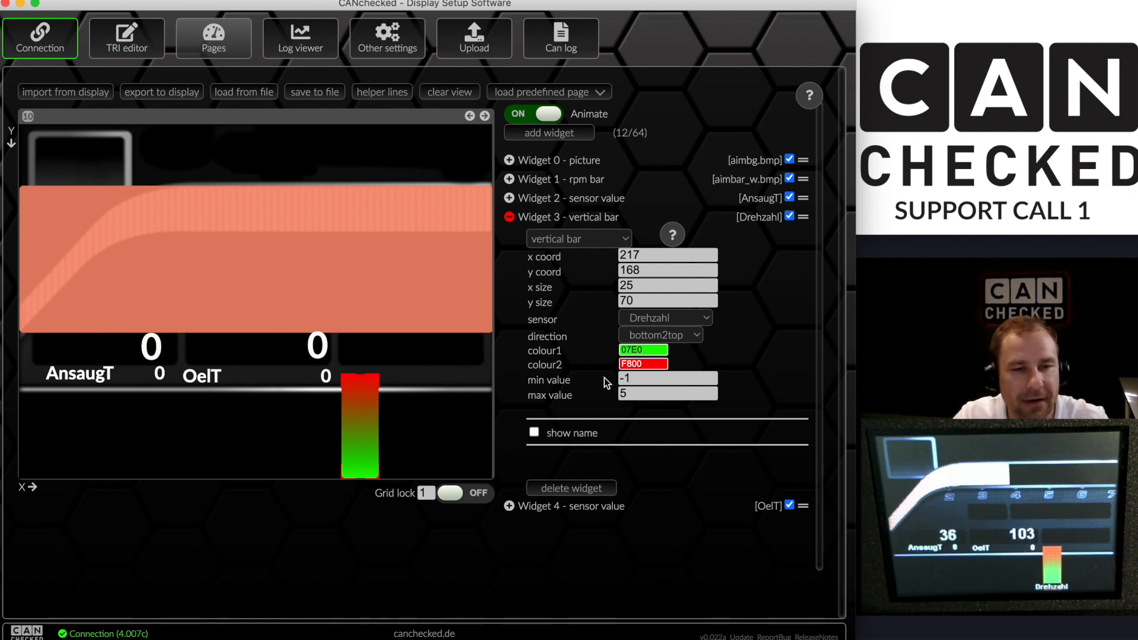
pyautogui.click(509, 219)
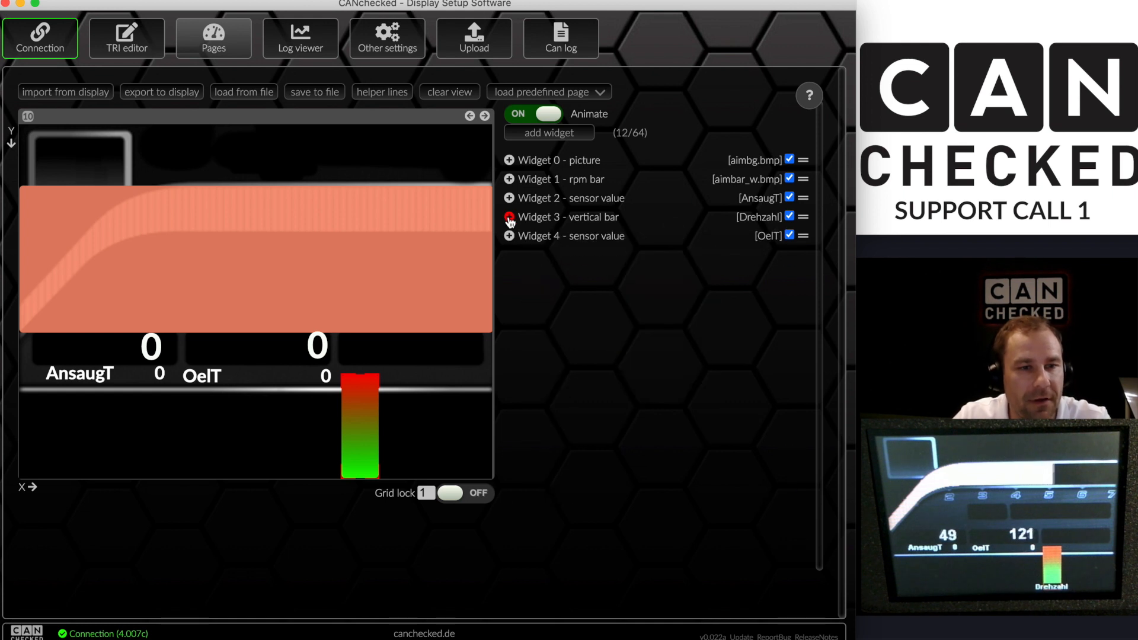
pyautogui.click(243, 368)
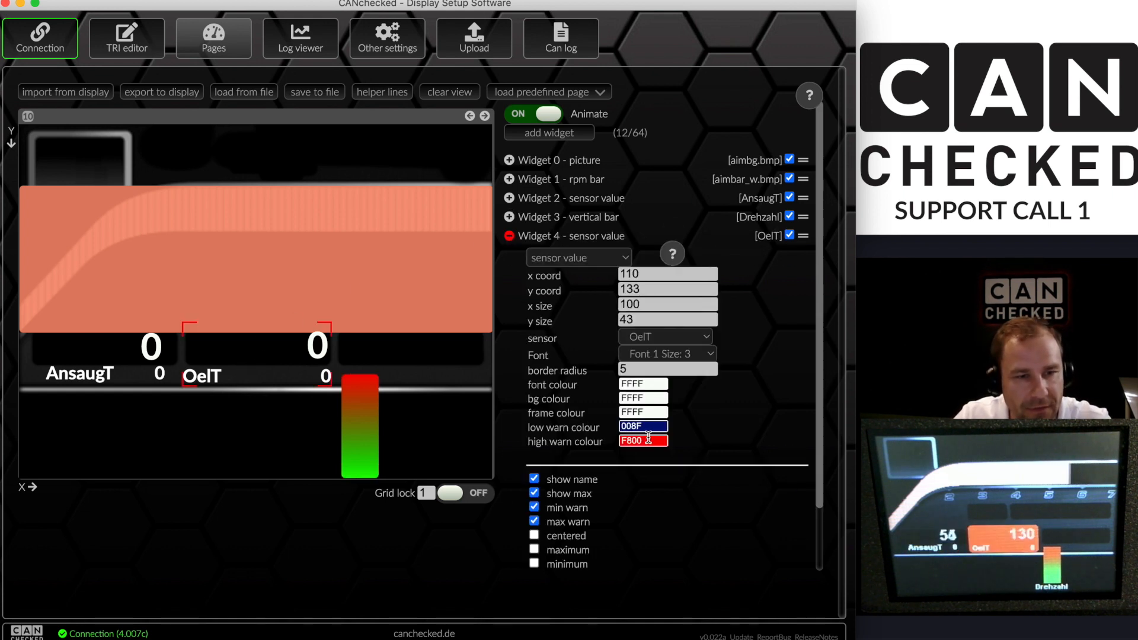
pyautogui.scroll(-3, 649, 437)
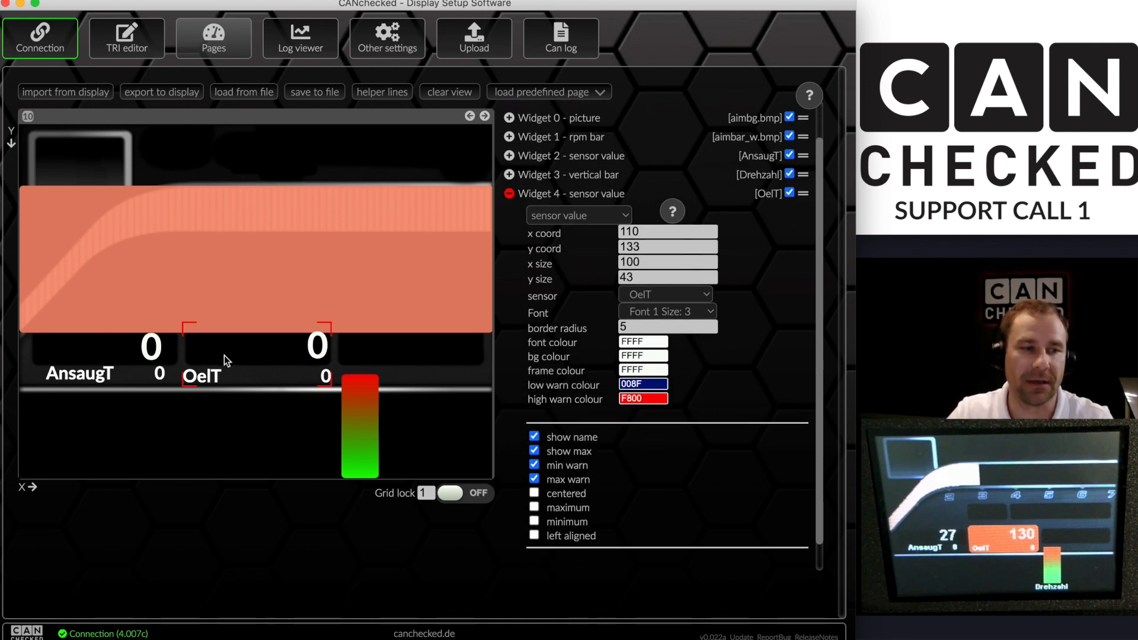
pyautogui.click(126, 39)
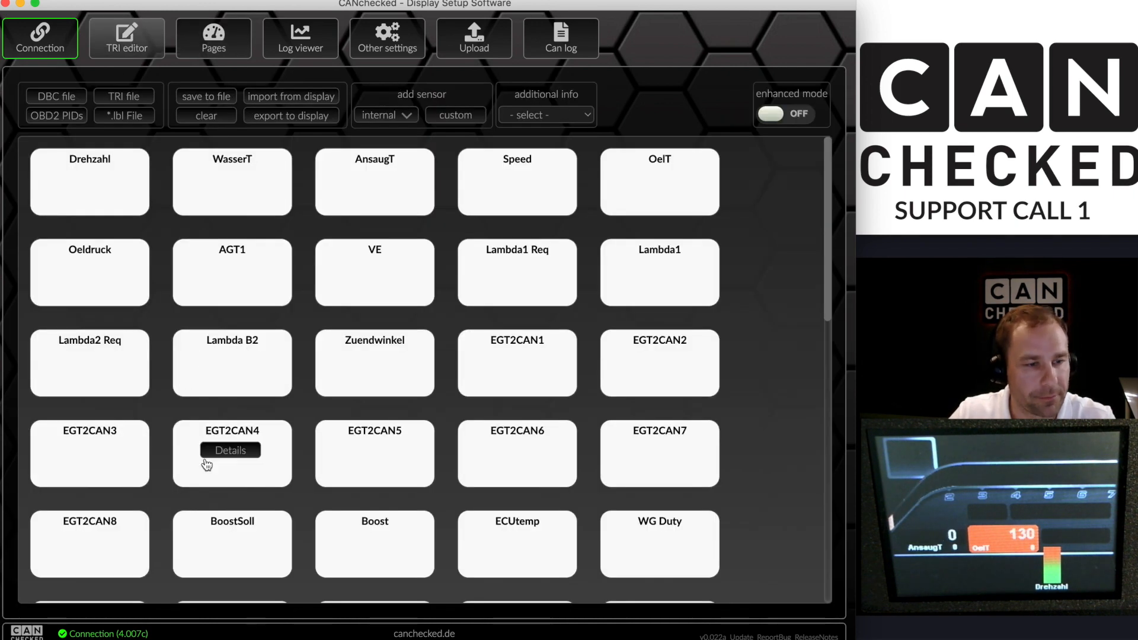
pyautogui.click(207, 43)
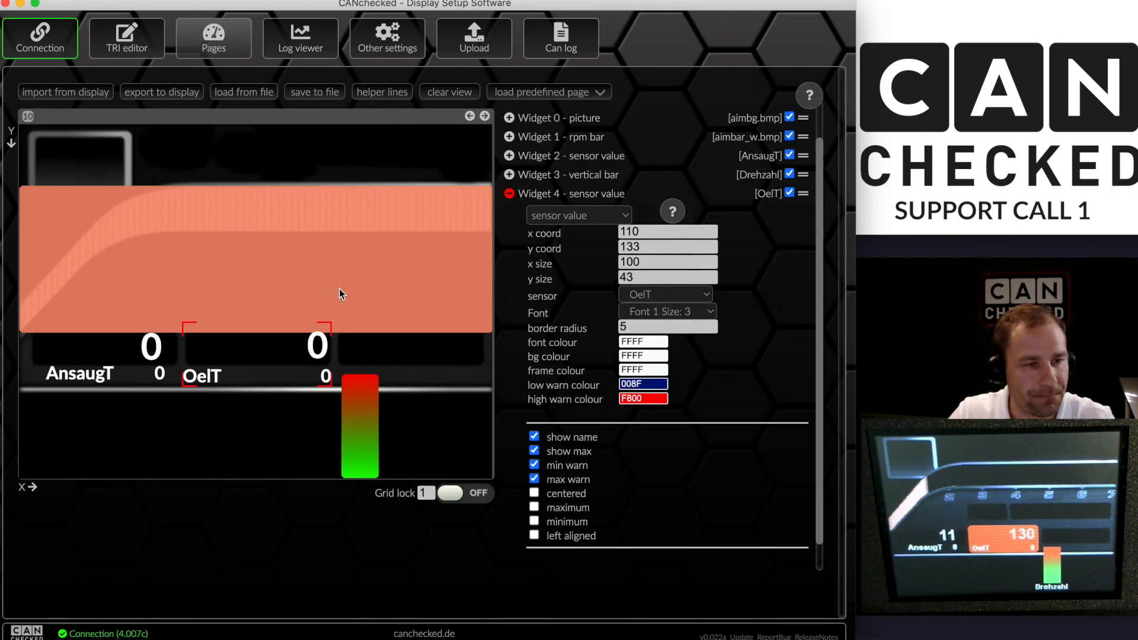
pyautogui.click(534, 479)
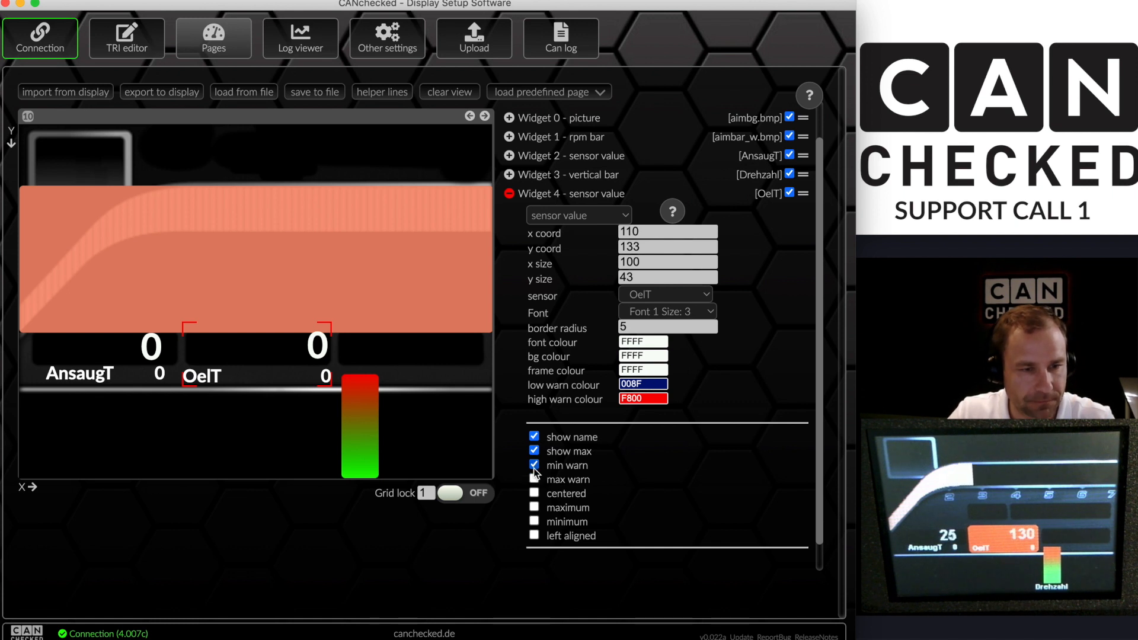
pyautogui.click(534, 465)
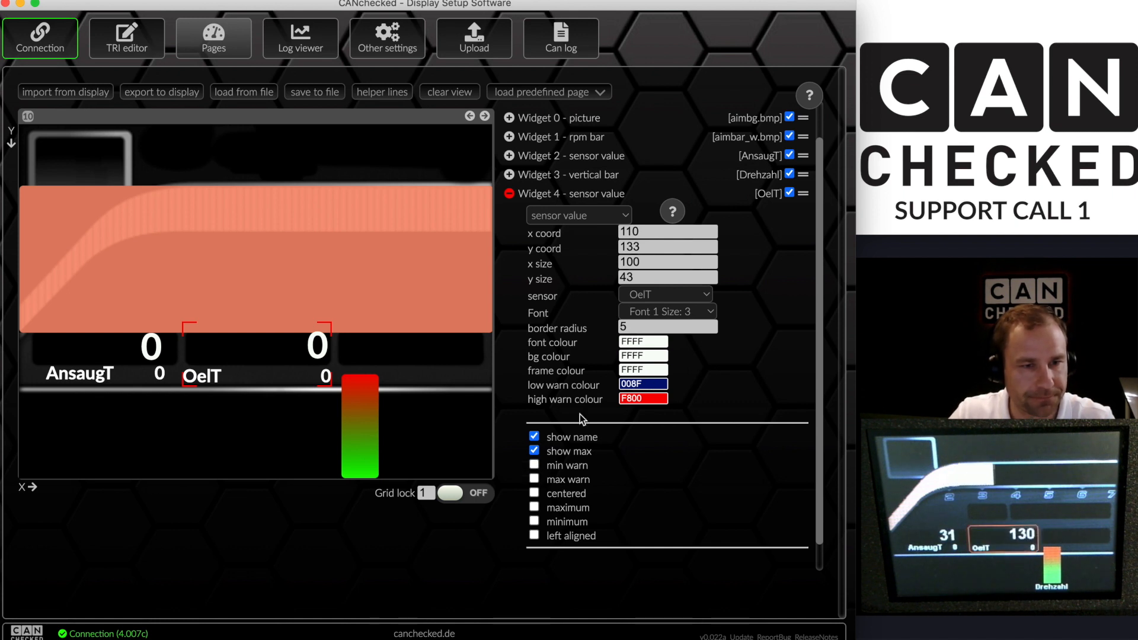
pyautogui.click(509, 194)
# Add an overlay widget and place it over the OelT value at about x 108, y 130
pyautogui.click(539, 136)
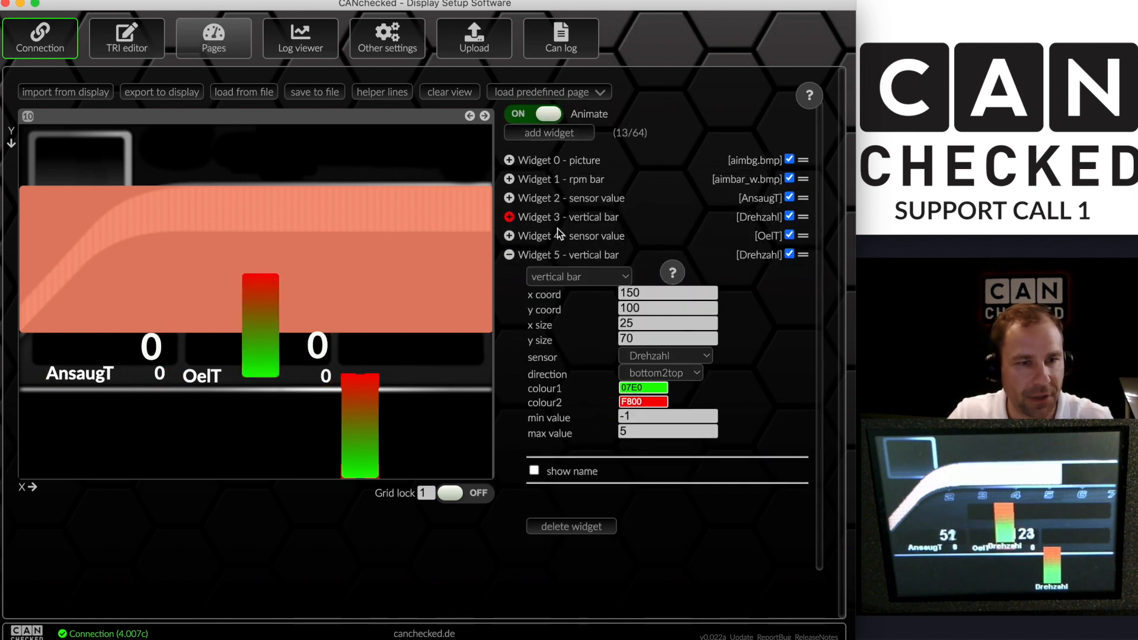
pyautogui.click(586, 277)
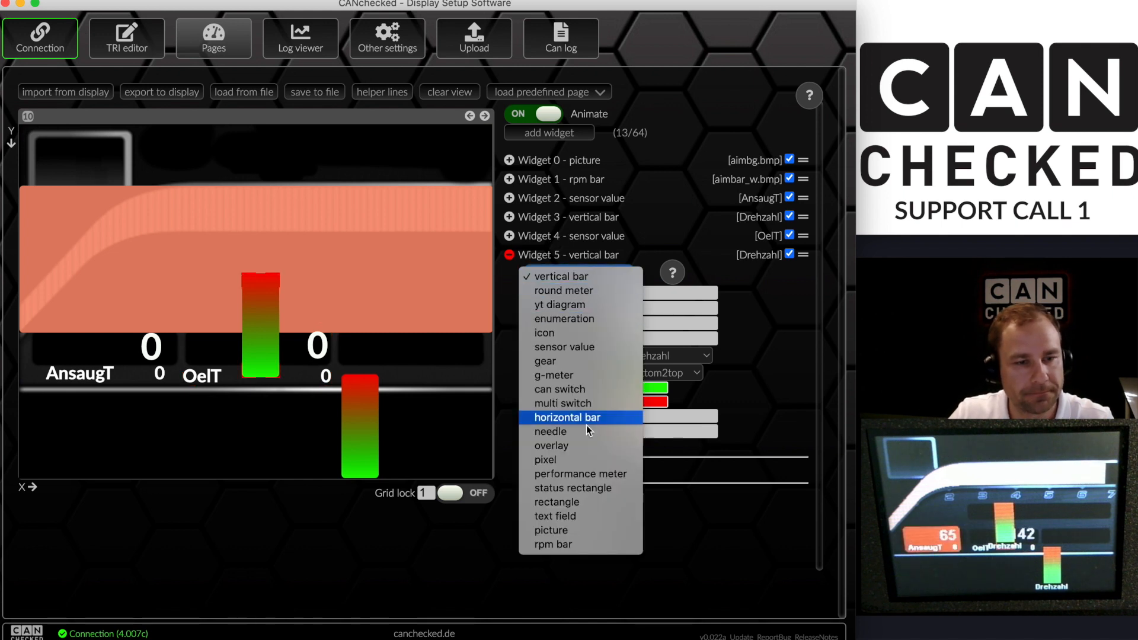
pyautogui.click(574, 449)
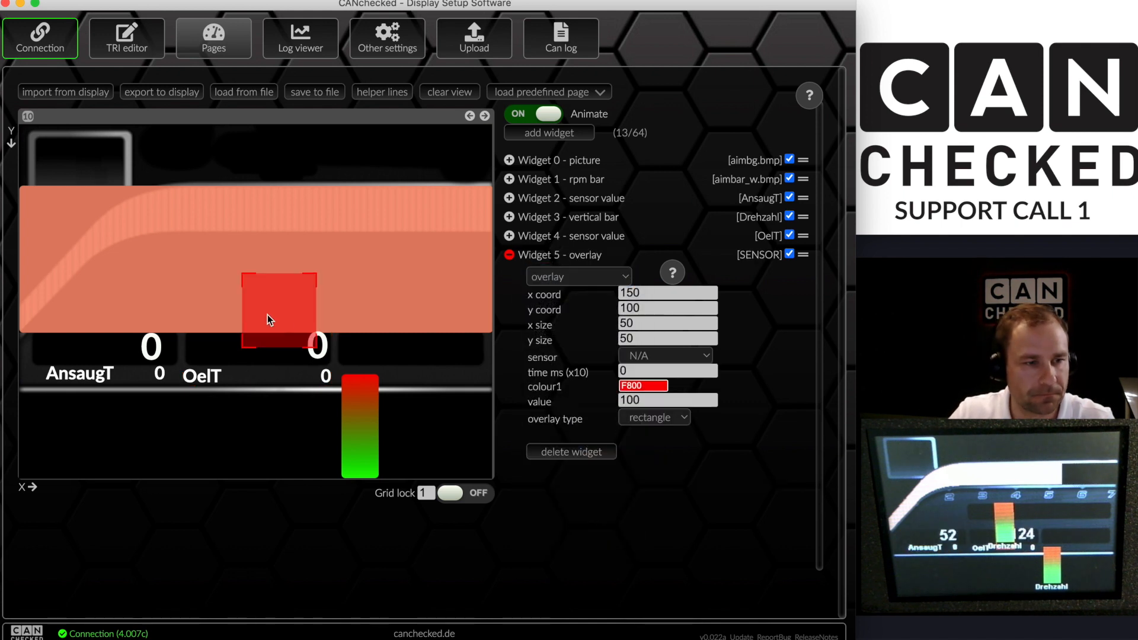
pyautogui.moveTo(268, 319); pyautogui.dragTo(206, 363)
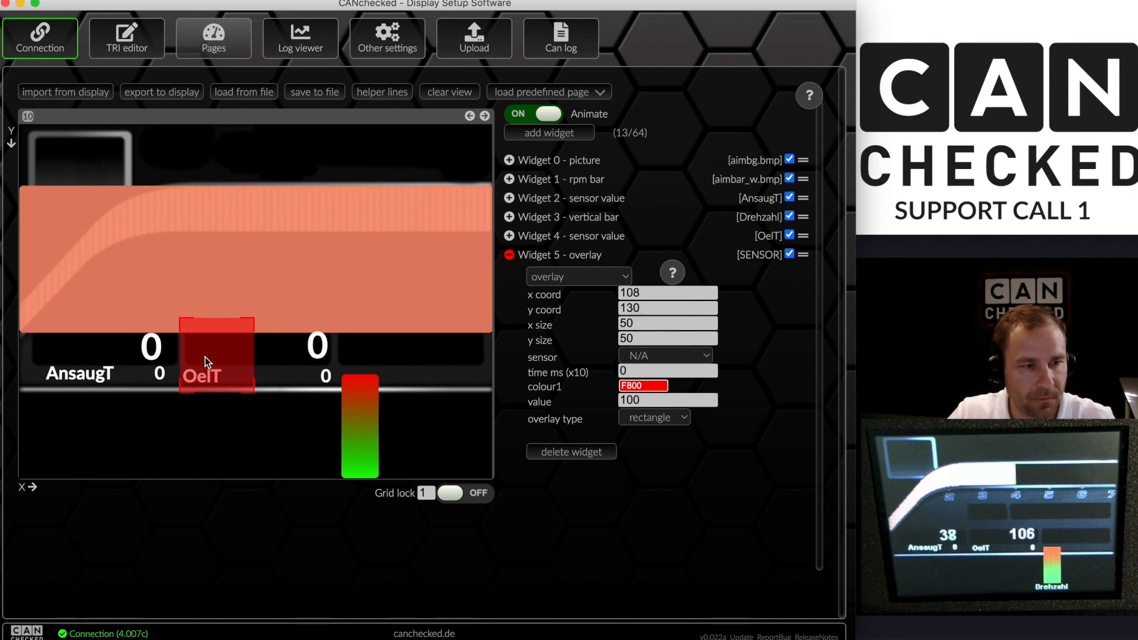
# Set the overlay's x size to 105 and its y size to 45
pyautogui.doubleClick(644, 324)
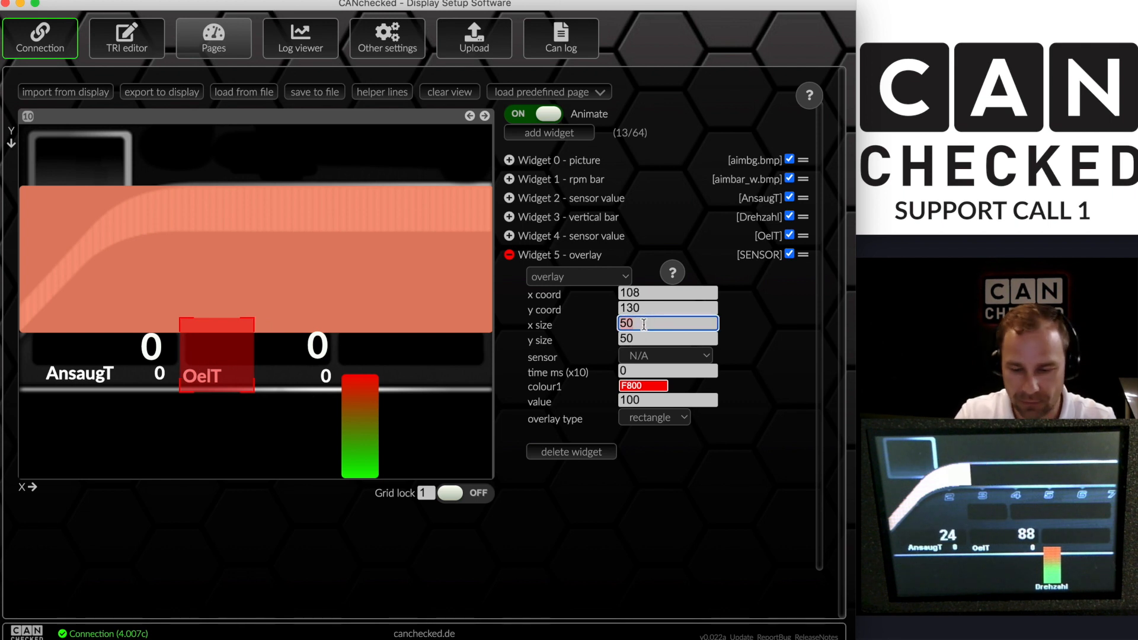
pyautogui.write('100')
pyautogui.press('Tab')
pyautogui.hotkey('shift', 'Tab')
pyautogui.write('105')
pyautogui.press('Tab')
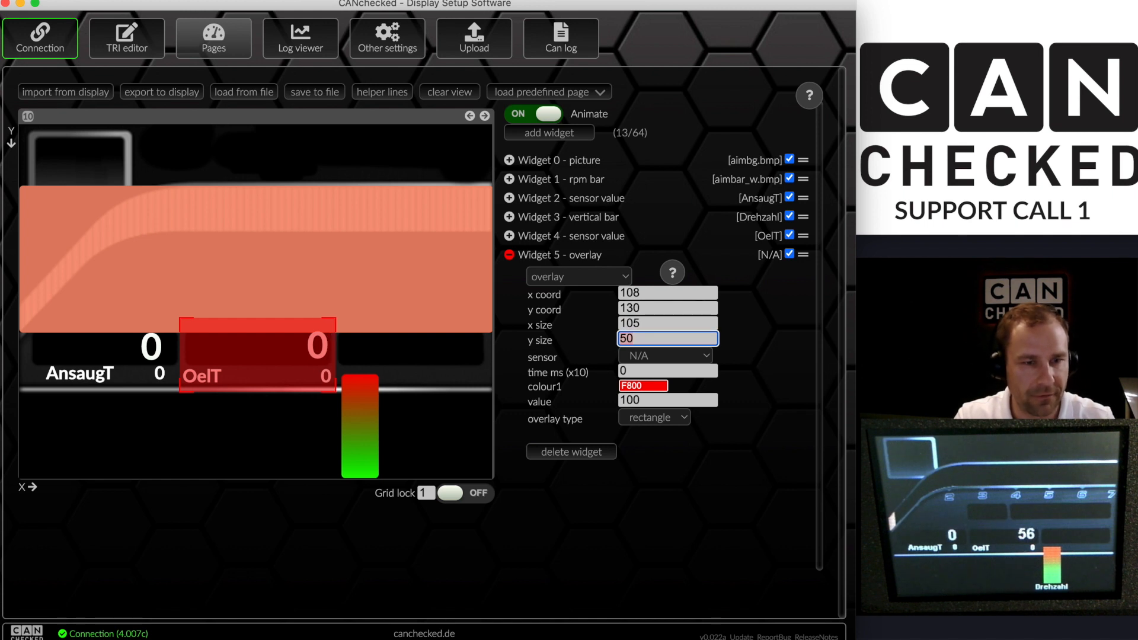
pyautogui.write('45')
pyautogui.press('Tab')
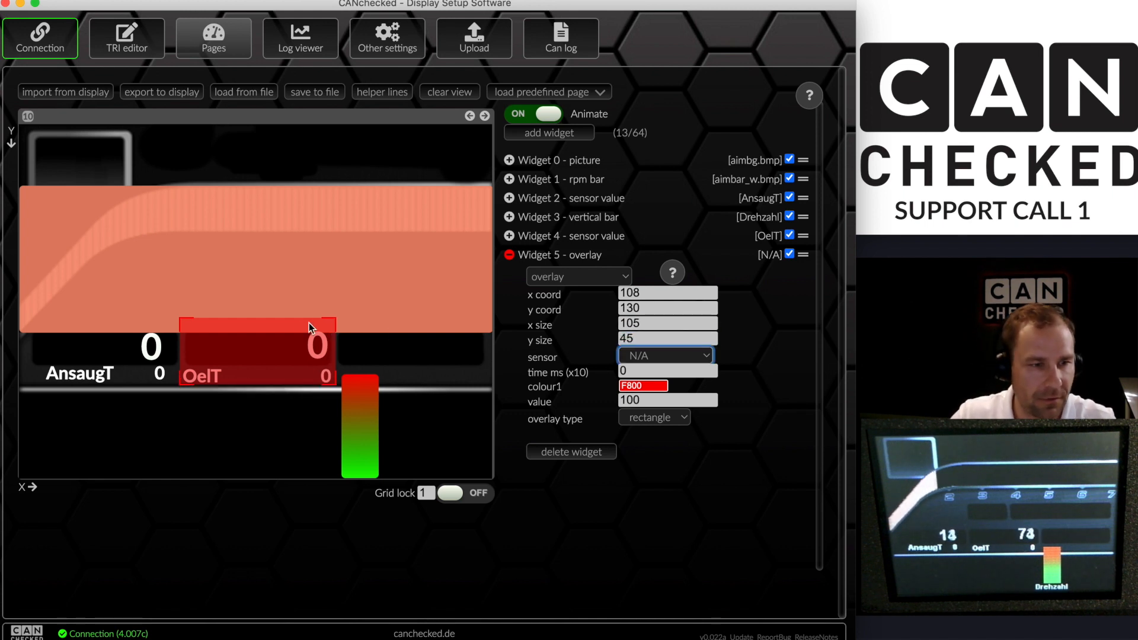
# Assign the OelT sensor to the overlay and set its trigger value to 130
pyautogui.click(656, 359)
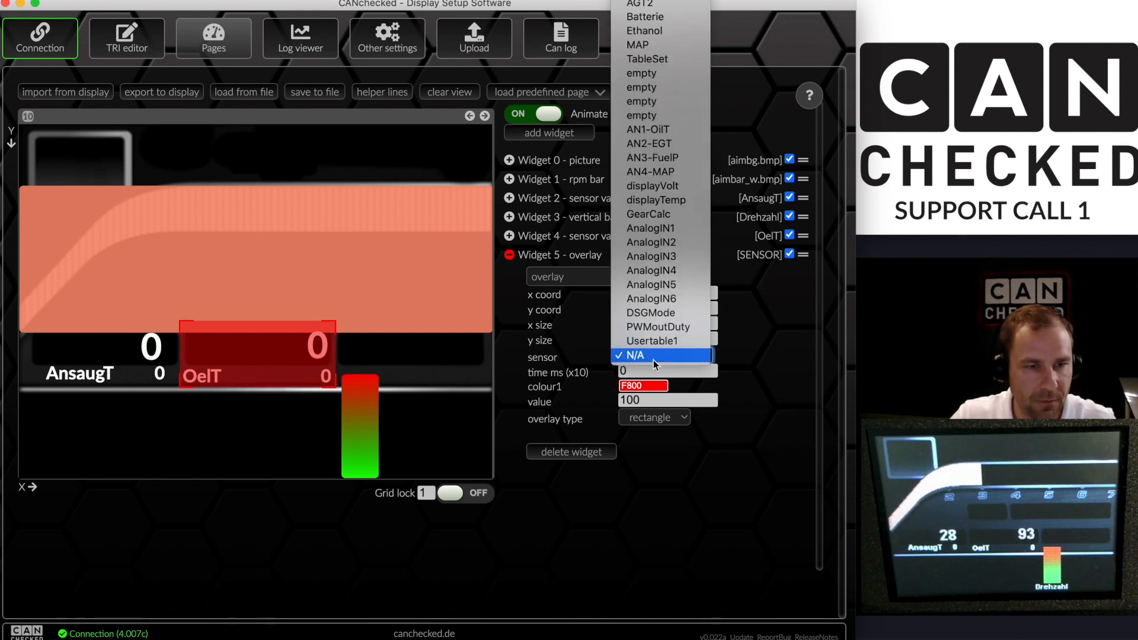
pyautogui.scroll(10, 651, 196)
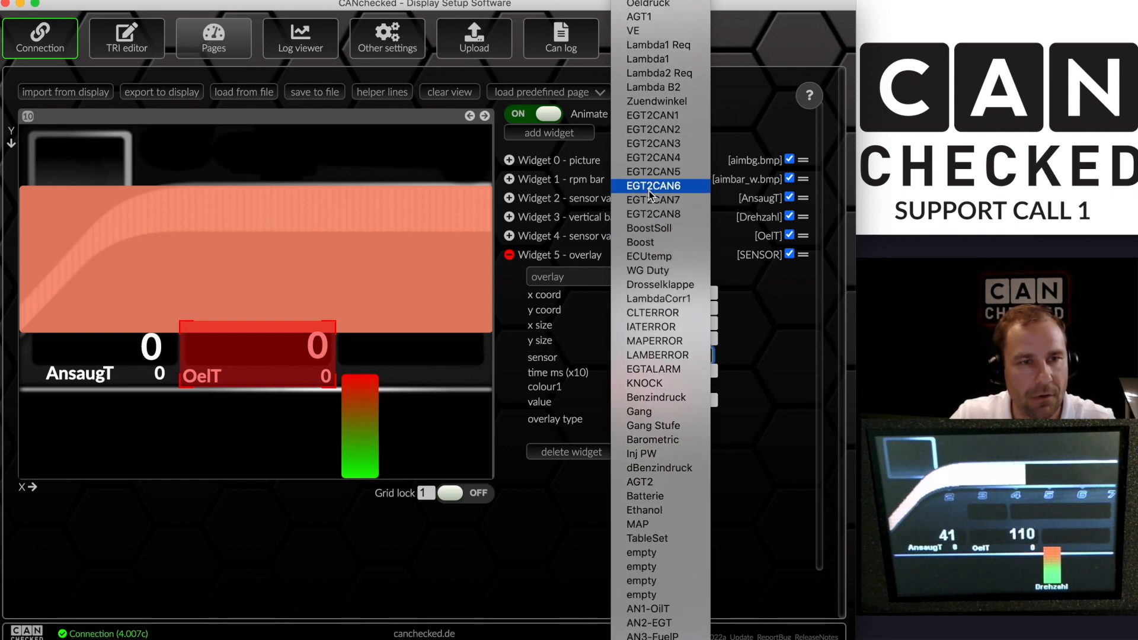
pyautogui.click(650, 0)
pyautogui.moveTo(650, 401); pyautogui.dragTo(617, 403)
pyautogui.write('130')
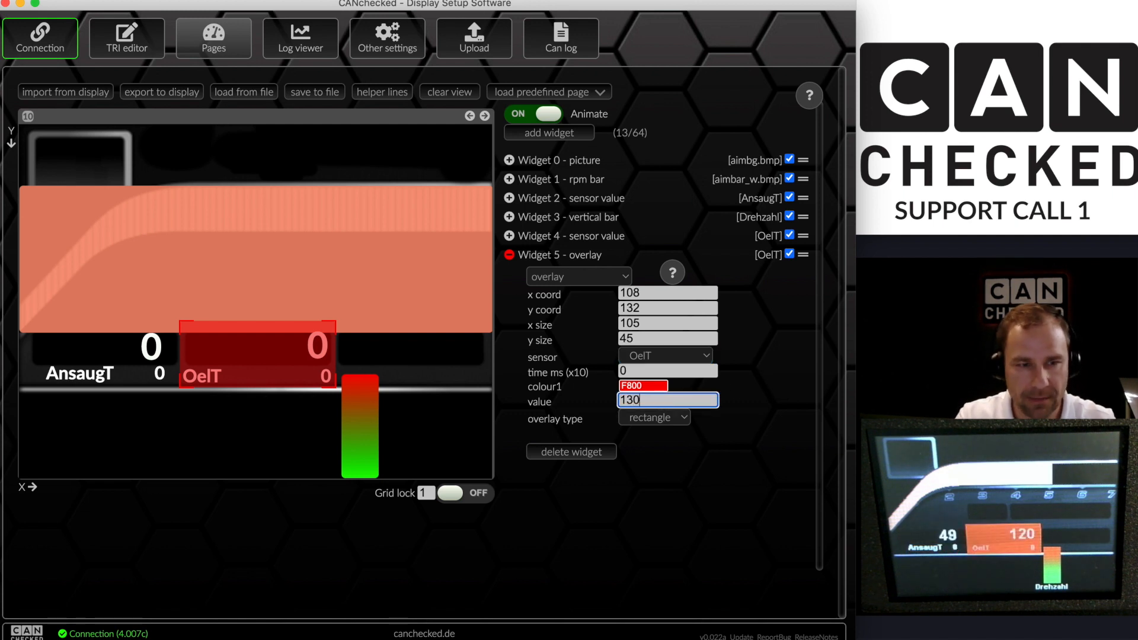
# Move the Drehzahl vertical bar away from the overlay to about x 263, y 168
pyautogui.click(360, 442)
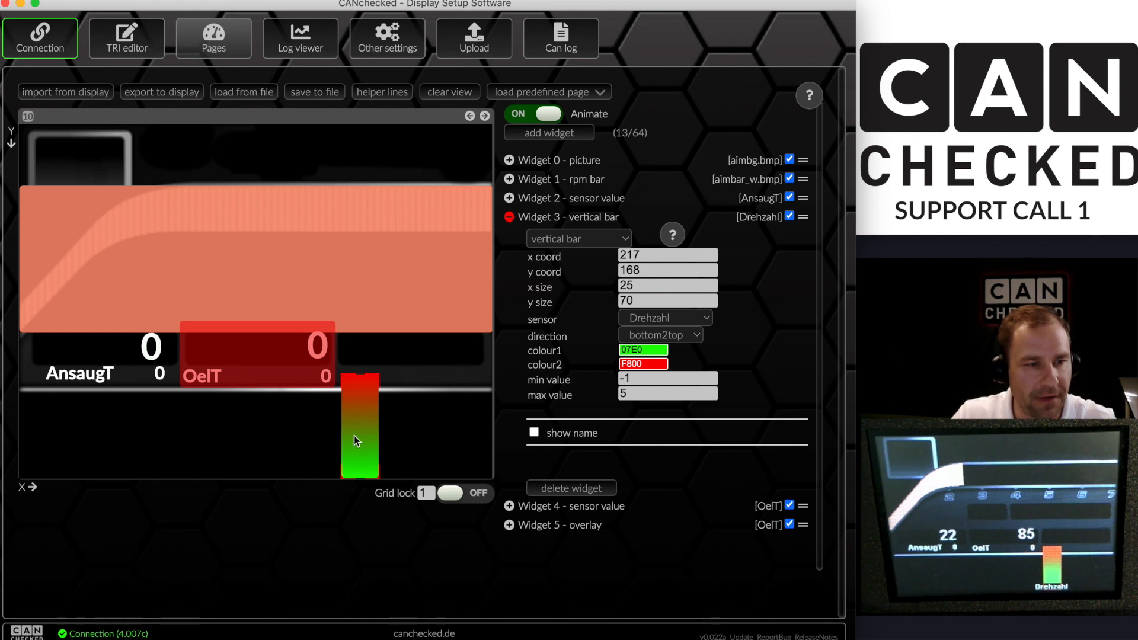
pyautogui.moveTo(356, 441); pyautogui.dragTo(424, 443)
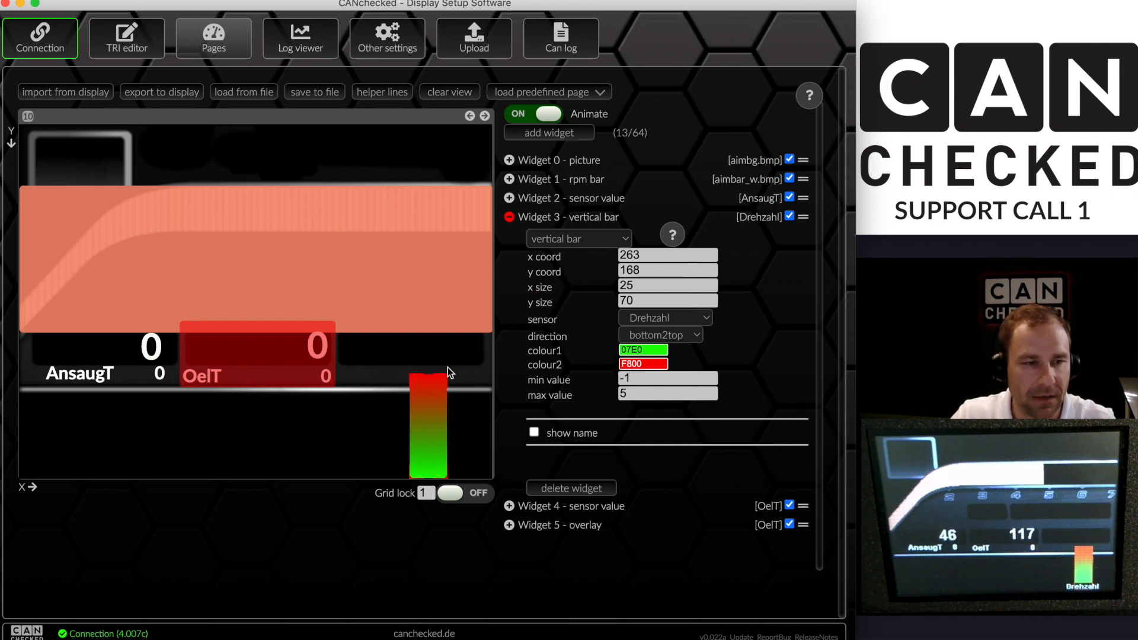
# Set the OelT overlay's time ms (x10) to 500
pyautogui.click(239, 361)
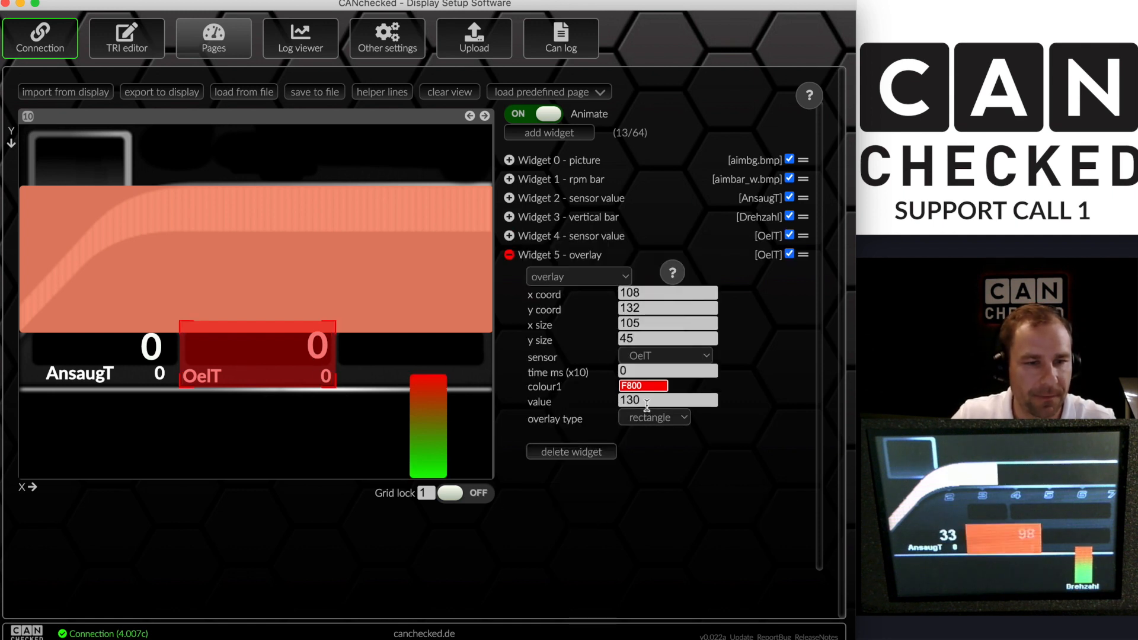
pyautogui.click(636, 371)
pyautogui.write('300')
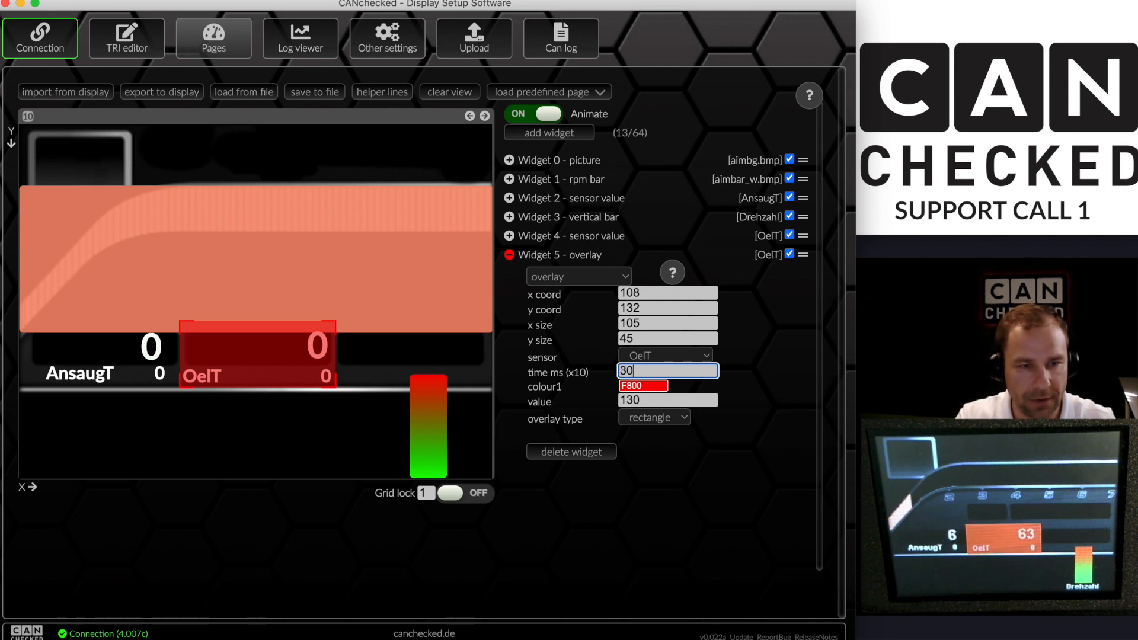
pyautogui.press('BackSpace')
pyautogui.press('BackSpace')
pyautogui.press('BackSpace')
pyautogui.write('500')
pyautogui.press('Tab')
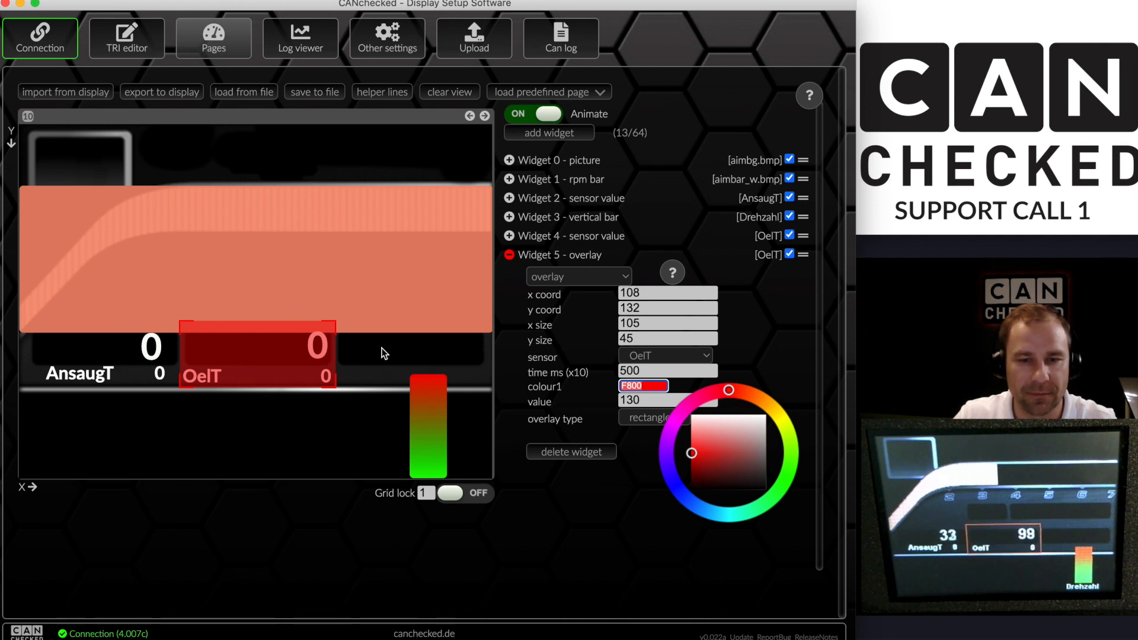
# Change the OelT overlay's time ms (x10) to 250
pyautogui.moveTo(655, 373); pyautogui.dragTo(578, 369)
pyautogui.write('250')
pyautogui.press('Tab')
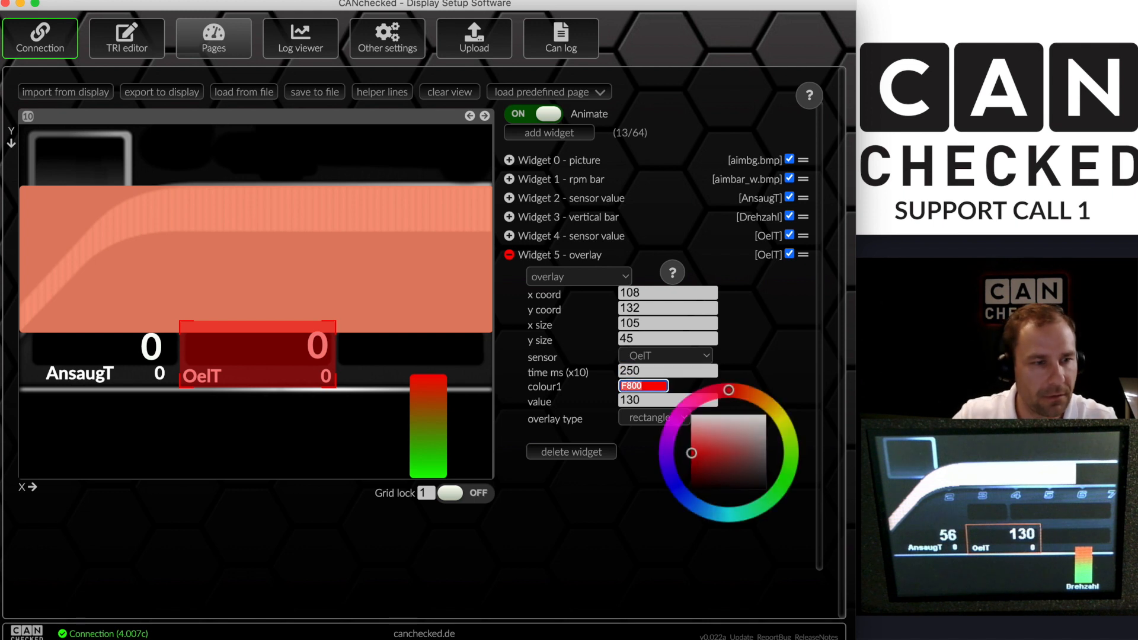
# Reopen the OelT overlay's settings and set its time ms (x10) to 50
pyautogui.click(430, 428)
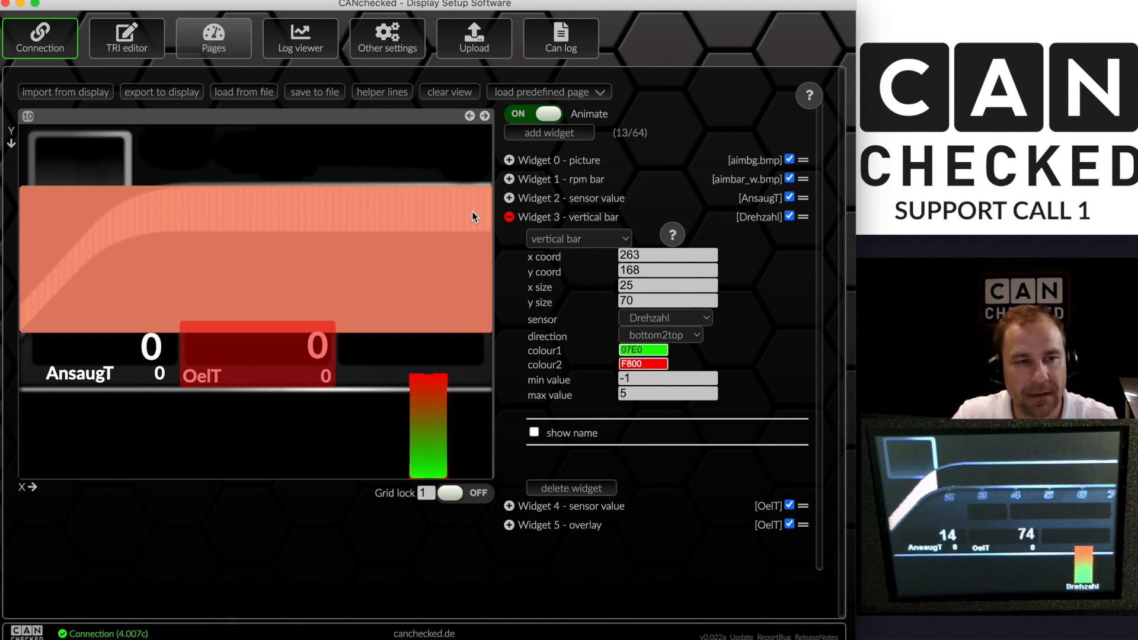
pyautogui.click(510, 218)
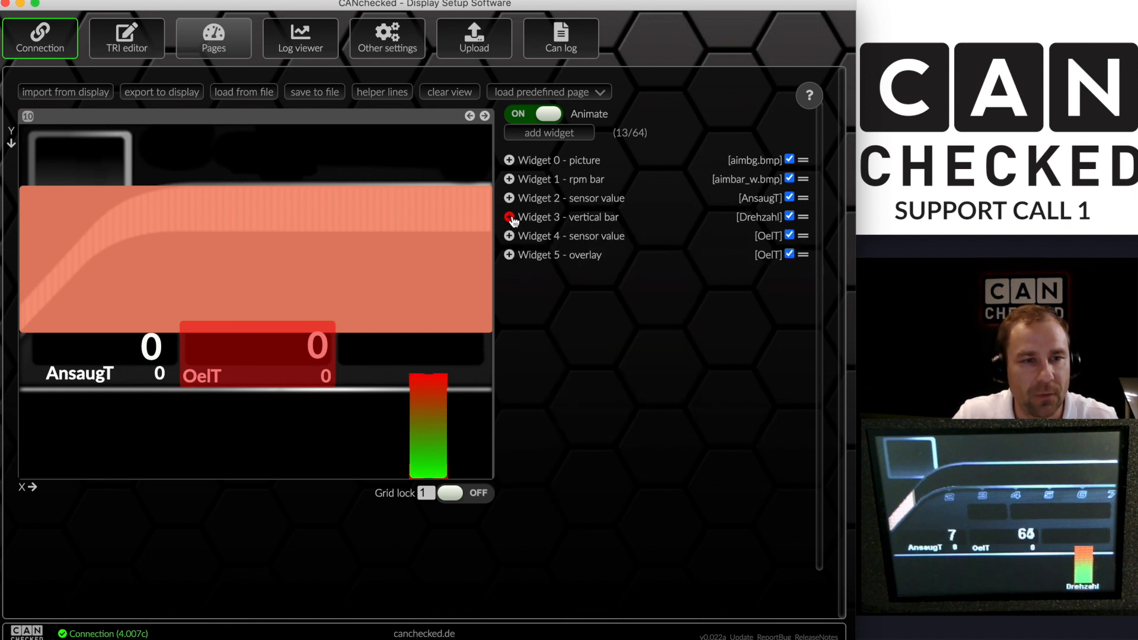
pyautogui.click(510, 256)
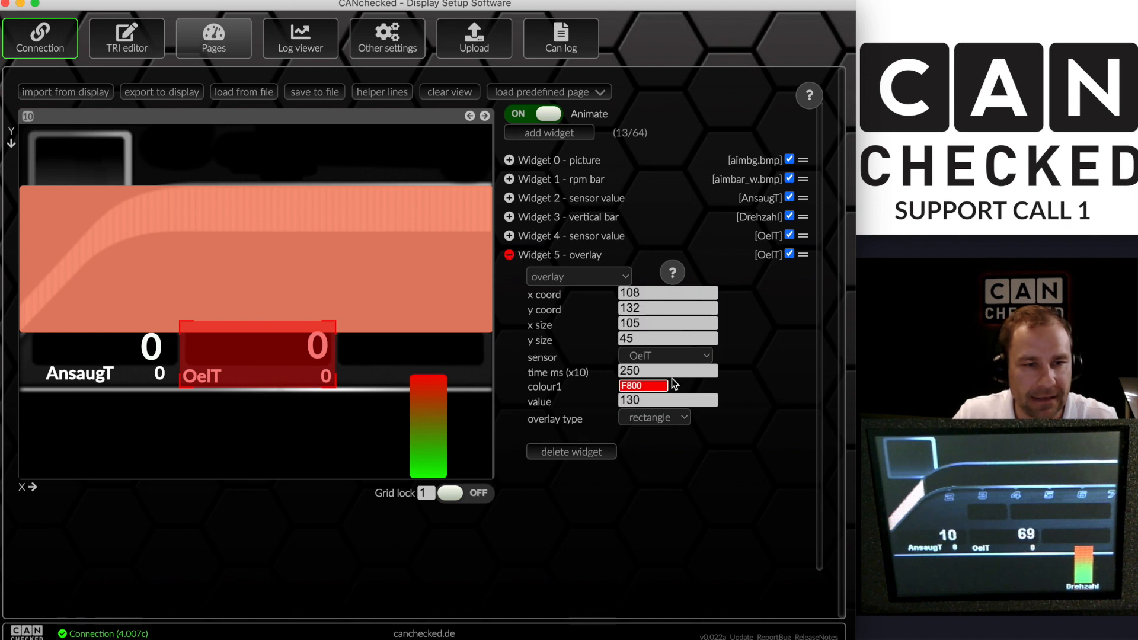
pyautogui.click(649, 373)
pyautogui.write('500')
pyautogui.press('BackSpace')
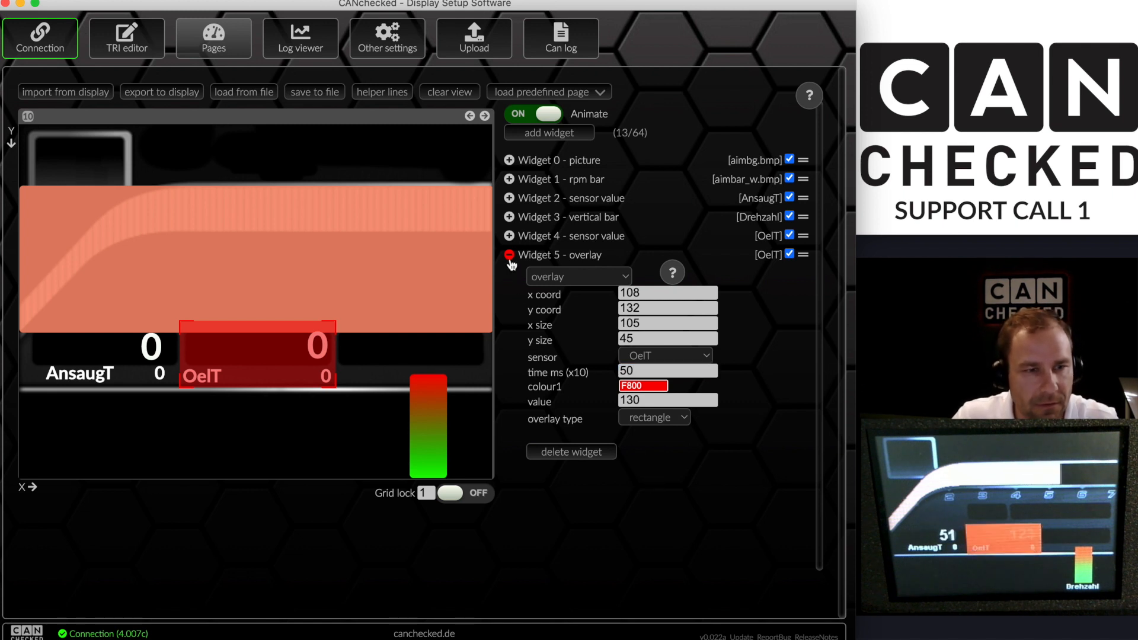
pyautogui.click(510, 255)
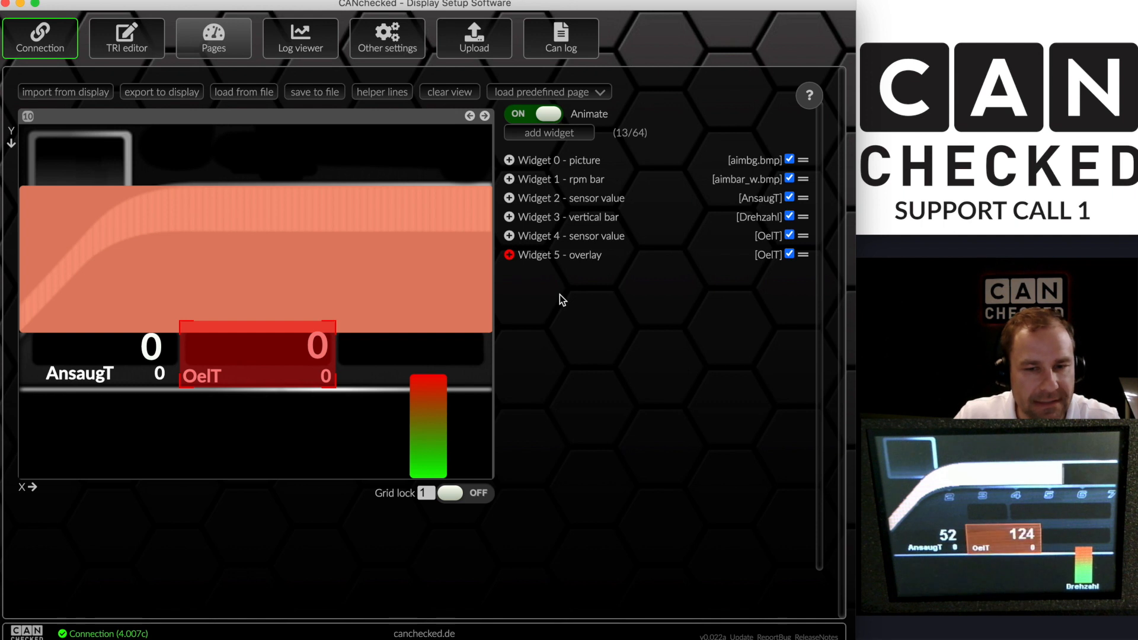
pyautogui.click(429, 425)
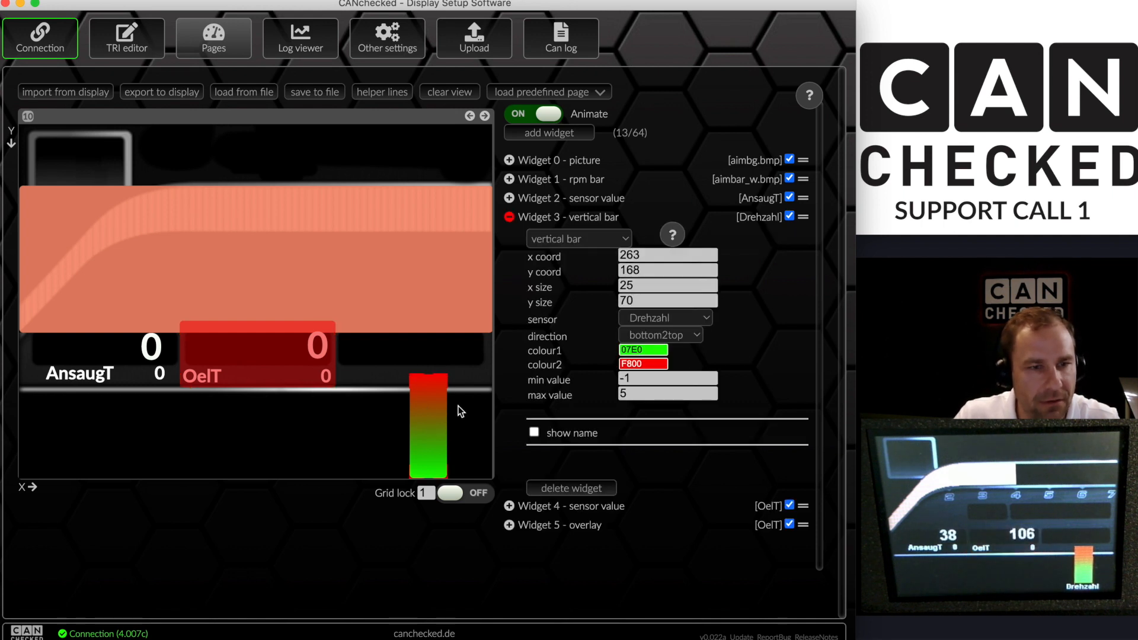
pyautogui.click(509, 217)
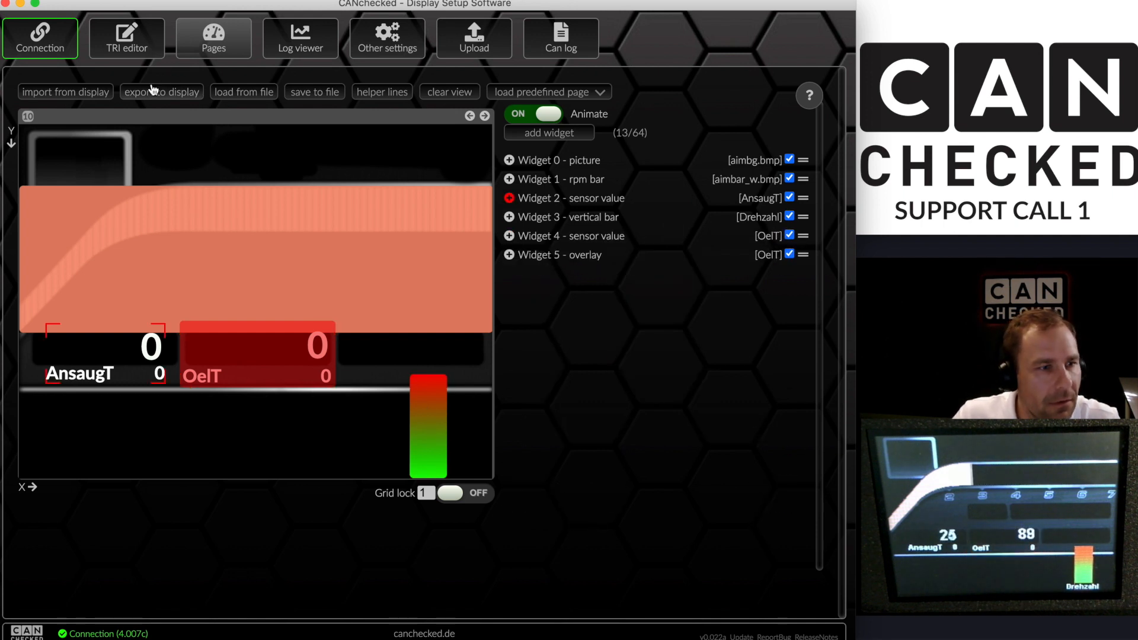
# Add a new widget of type icon and assign it the OelT sensor
pyautogui.click(530, 136)
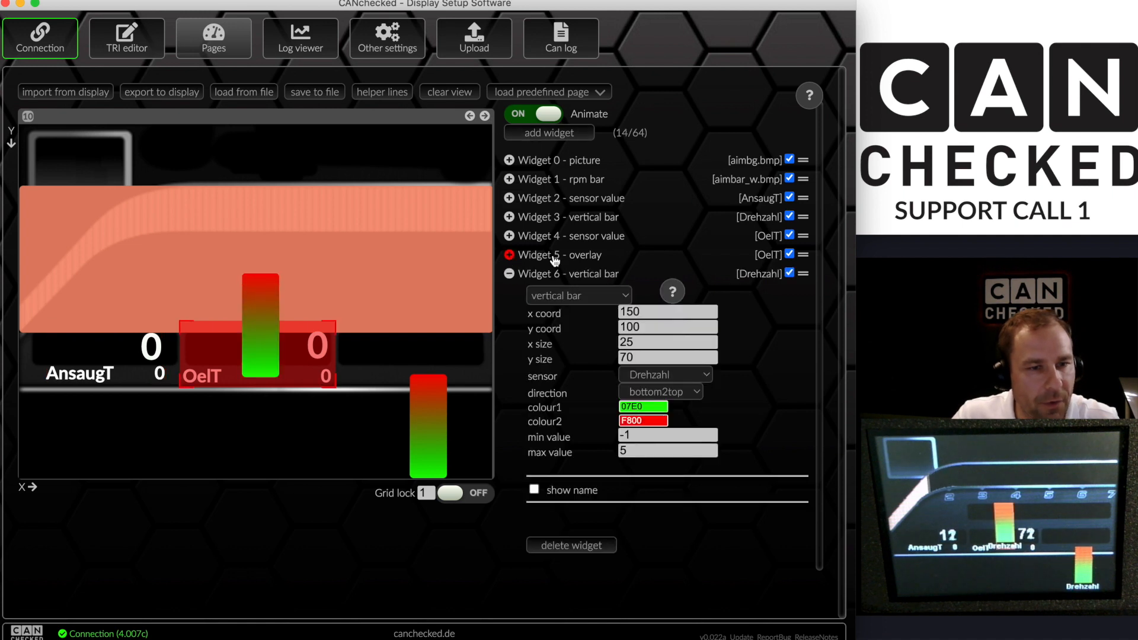
pyautogui.click(566, 300)
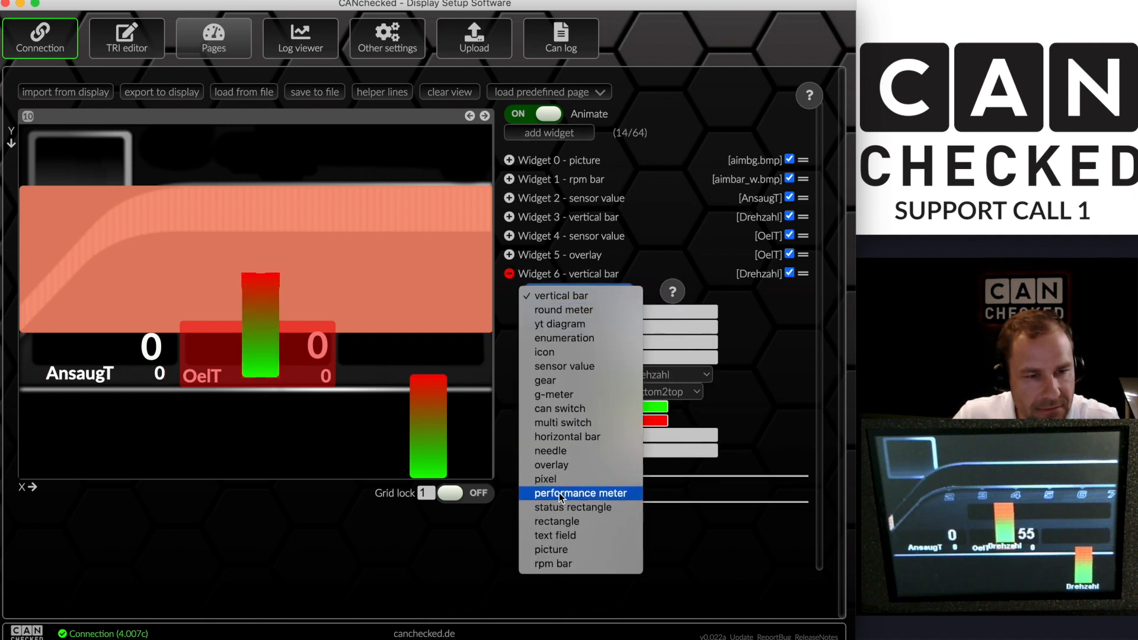
pyautogui.click(562, 354)
pyautogui.scroll(-1, 670, 368)
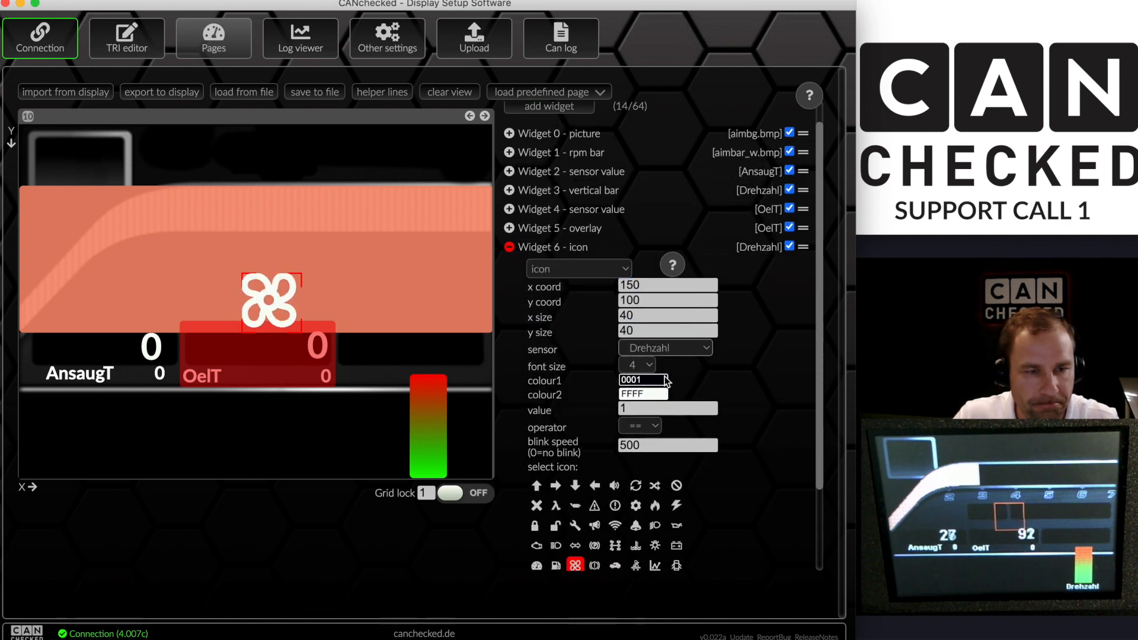
pyautogui.click(670, 350)
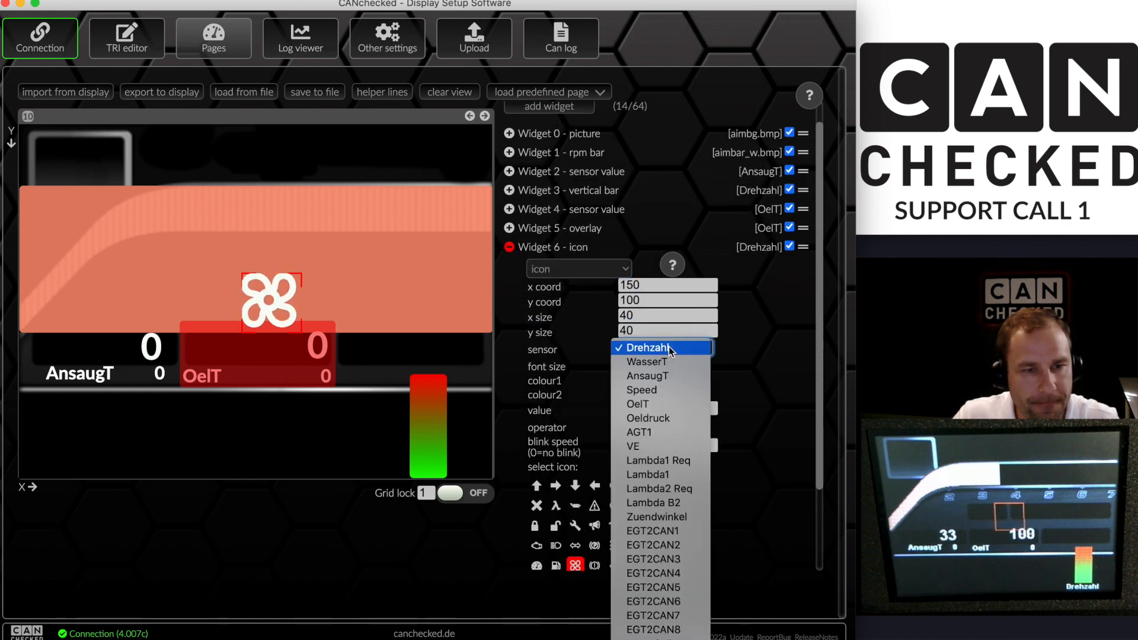
pyautogui.click(664, 401)
# Choose the oil can symbol for the icon widget and place it below the OelT overlay at about x 139, y 178
pyautogui.scroll(-4, 735, 465)
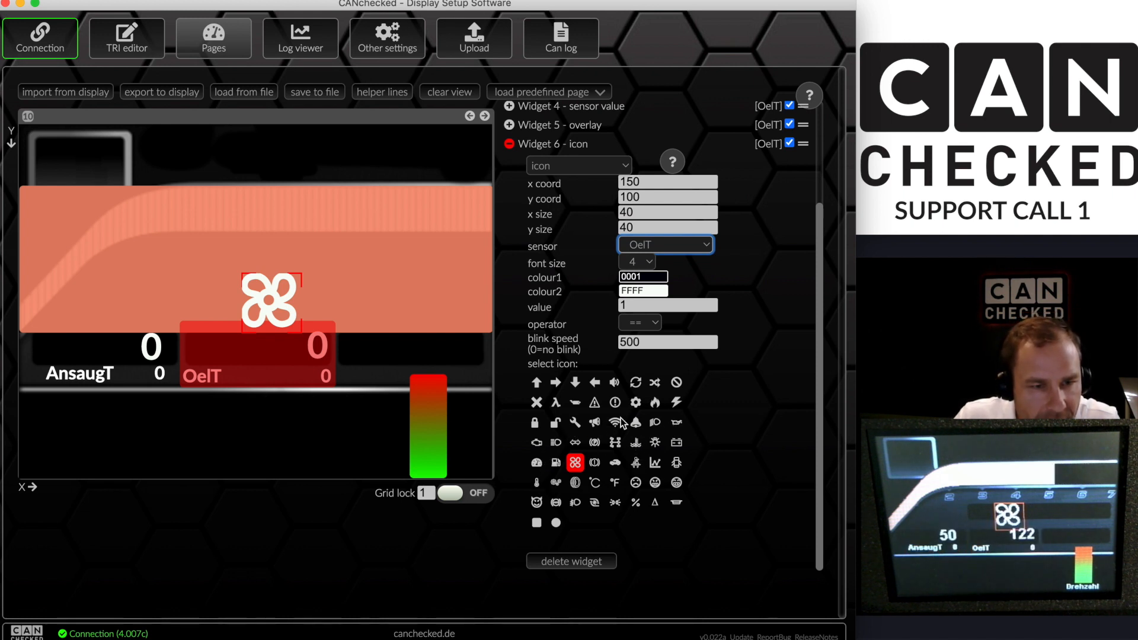
pyautogui.click(677, 423)
pyautogui.moveTo(272, 299); pyautogui.dragTo(255, 418)
# Set the oil icon's trigger value to 130 with the operator >=
pyautogui.scroll(-2, 645, 355)
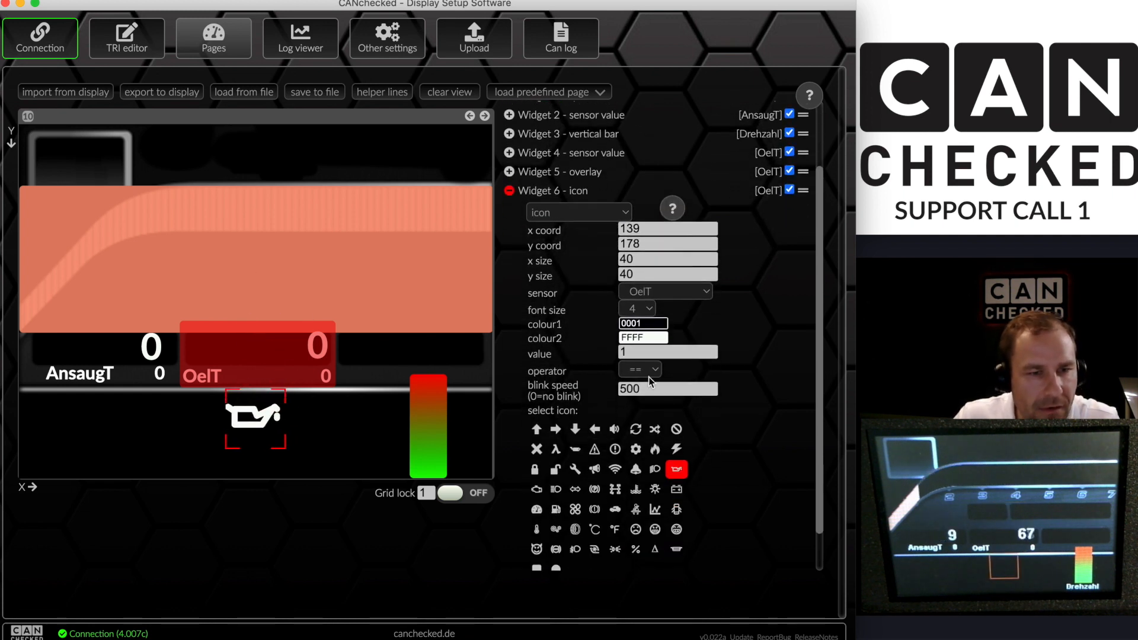
pyautogui.click(645, 355)
pyautogui.write('330')
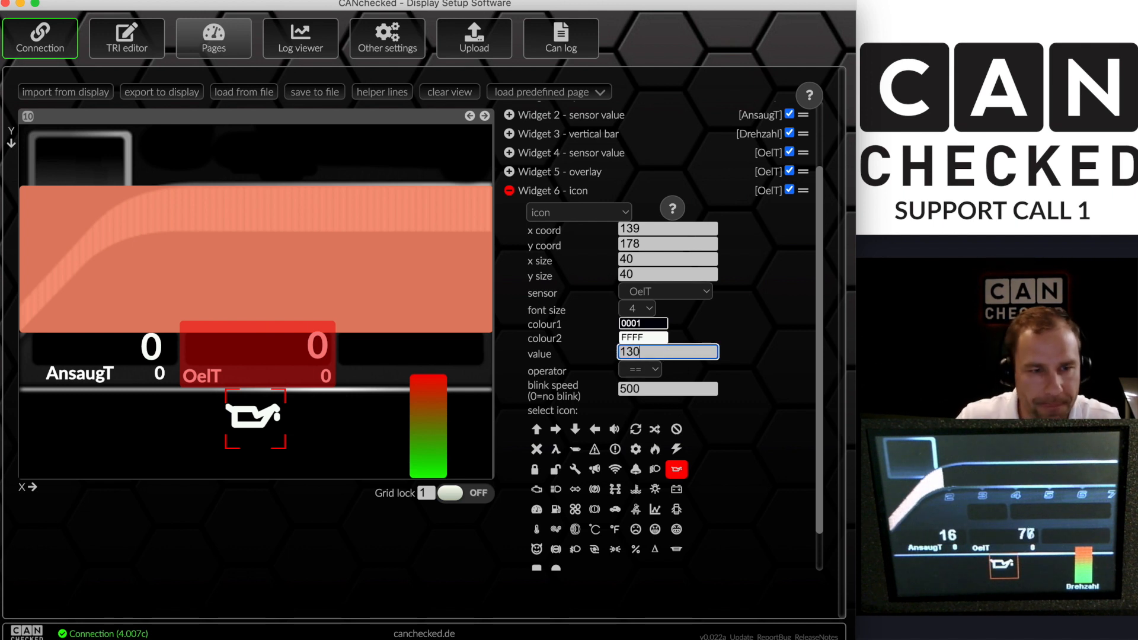
pyautogui.click(640, 370)
pyautogui.click(634, 397)
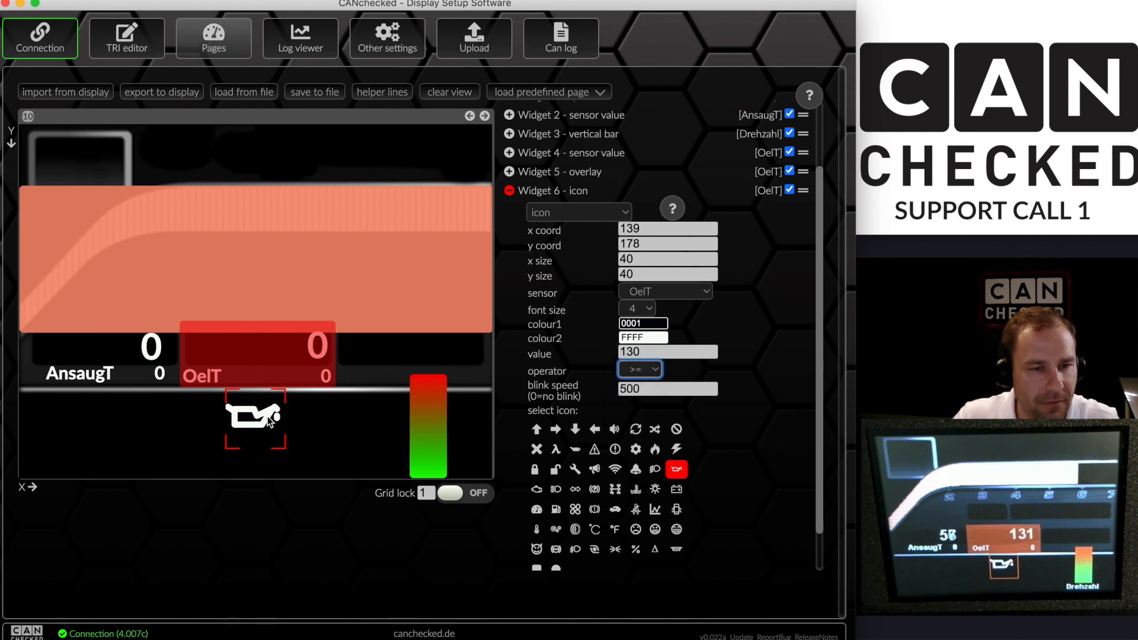
# Nudge the oil icon down to about y 182 and set its colour2 to red, F060
pyautogui.moveTo(271, 421); pyautogui.dragTo(270, 427)
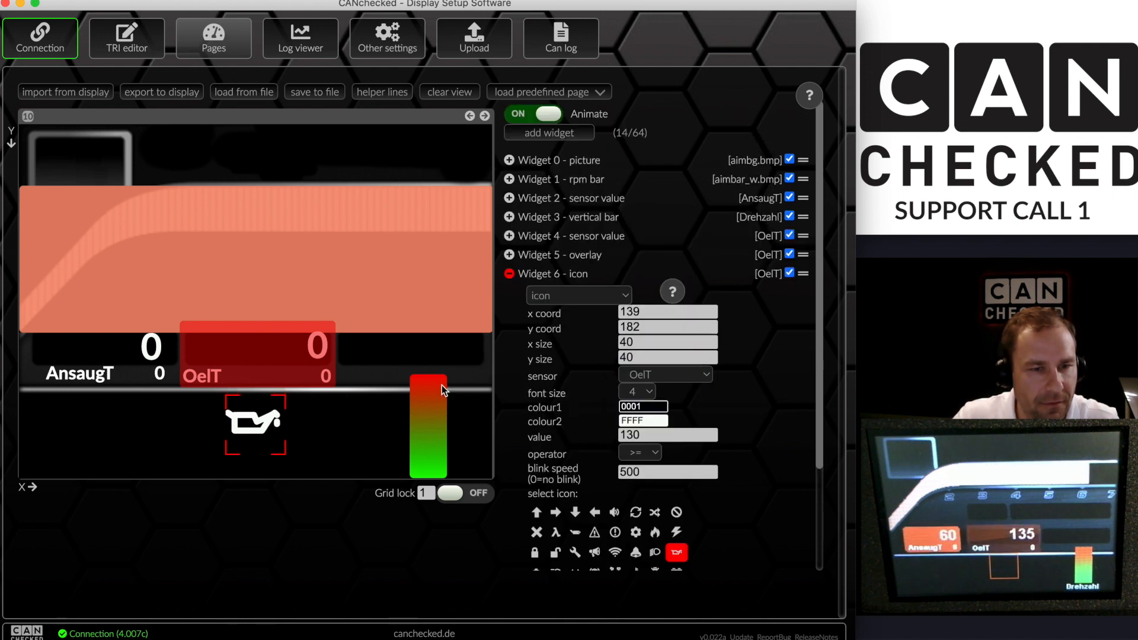
pyautogui.click(643, 420)
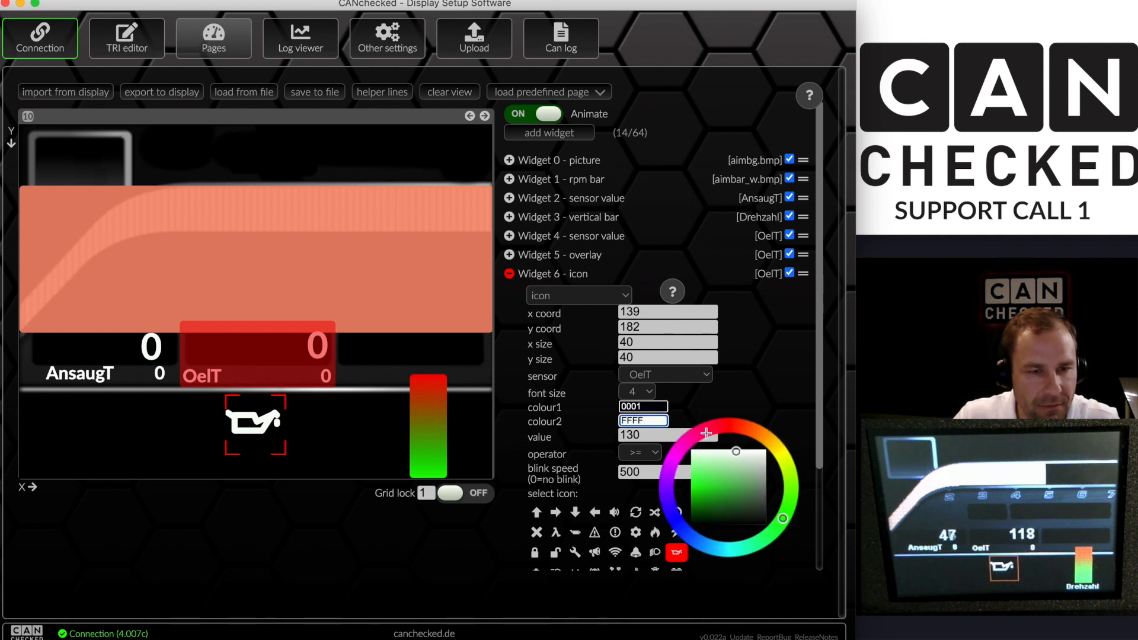
pyautogui.click(732, 425)
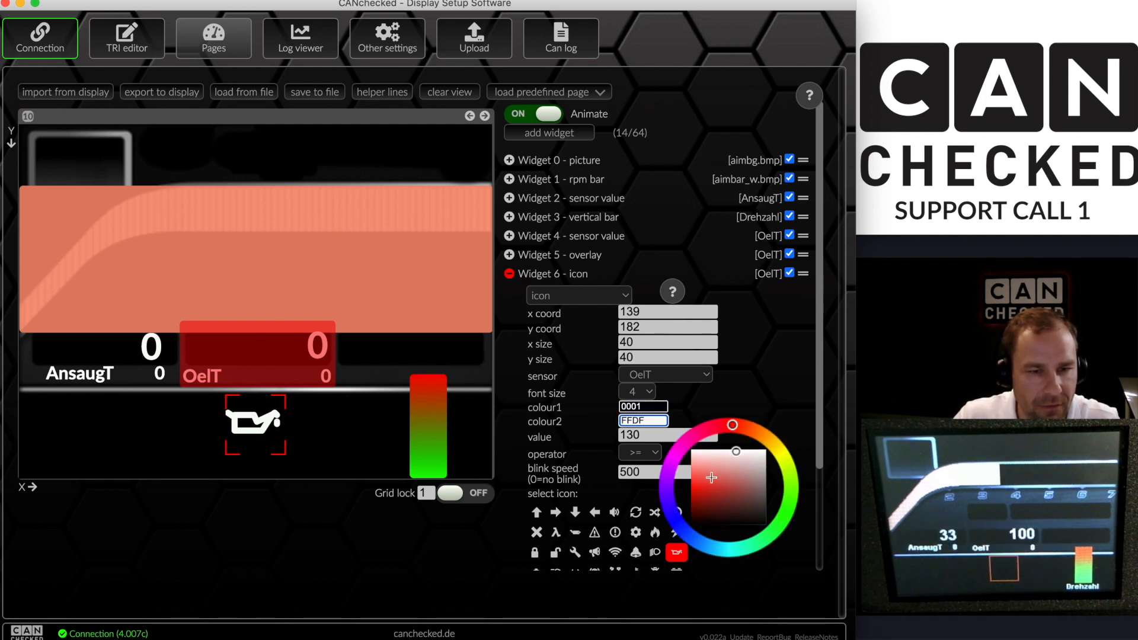
pyautogui.click(693, 488)
pyautogui.click(408, 526)
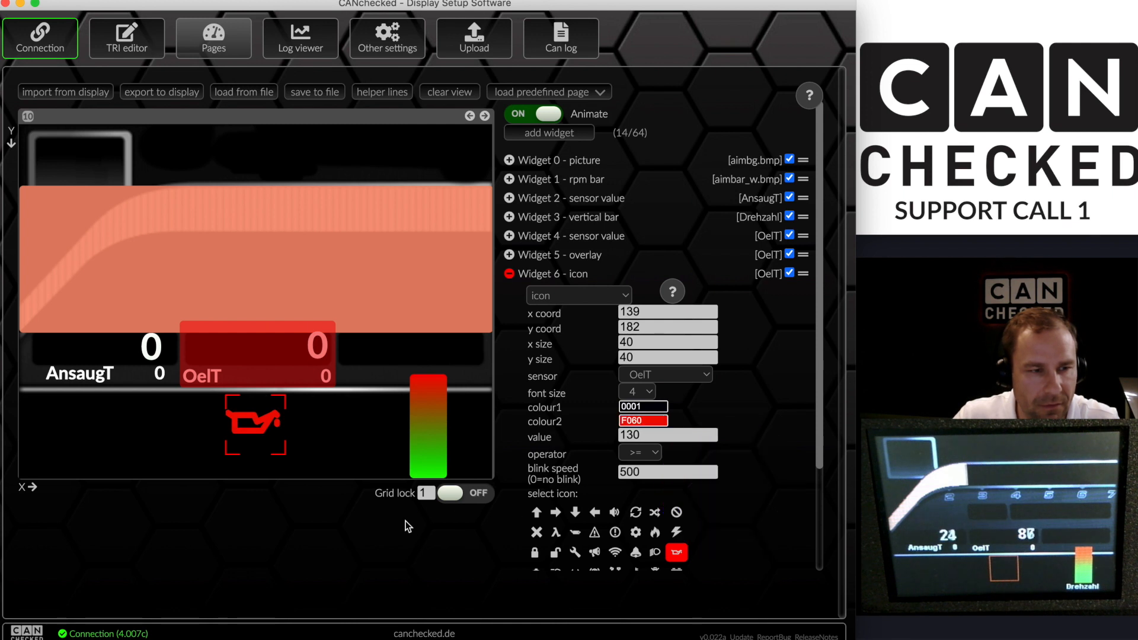
# Try other symbols for the OelT icon widget, including exclamation circle, warning triangle, left arrow, prohibition sign and flame
pyautogui.click(424, 436)
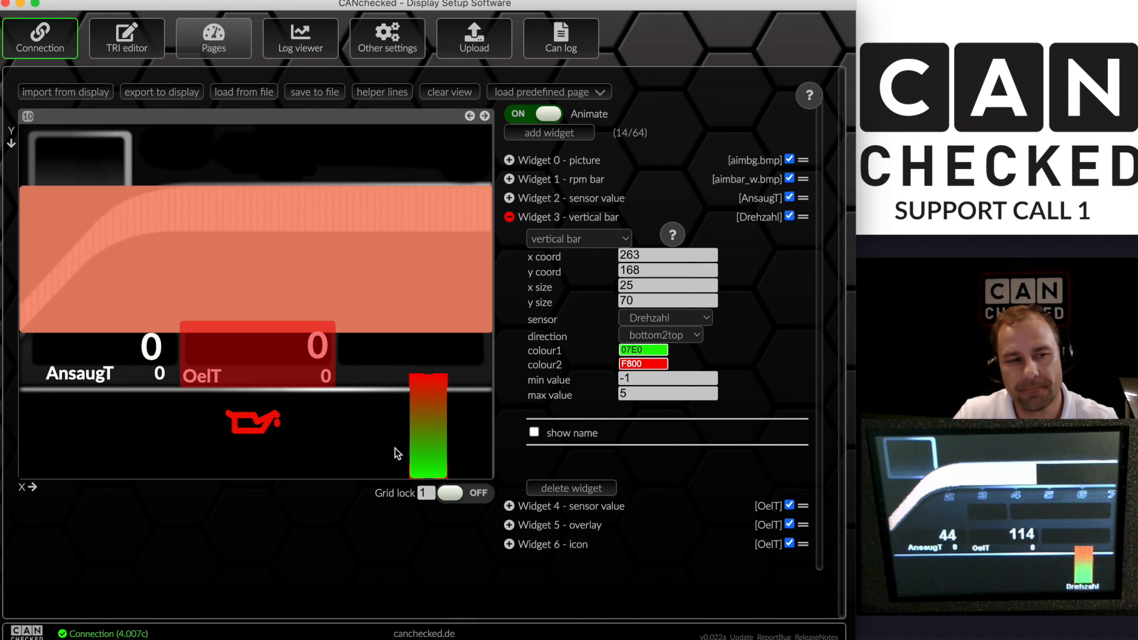
pyautogui.click(510, 218)
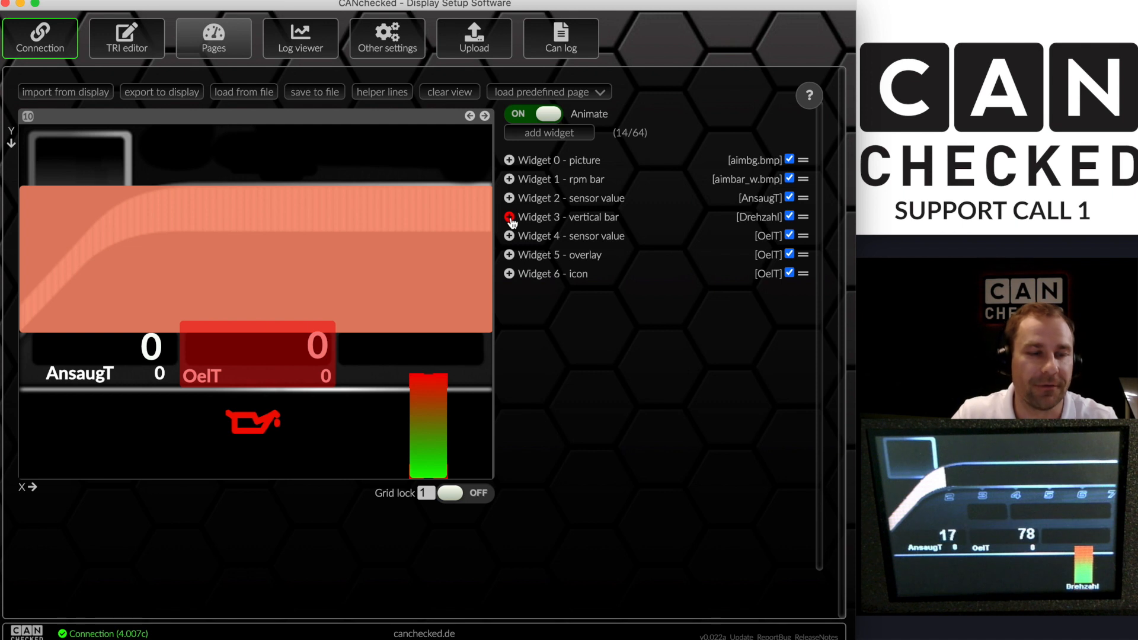
pyautogui.click(509, 274)
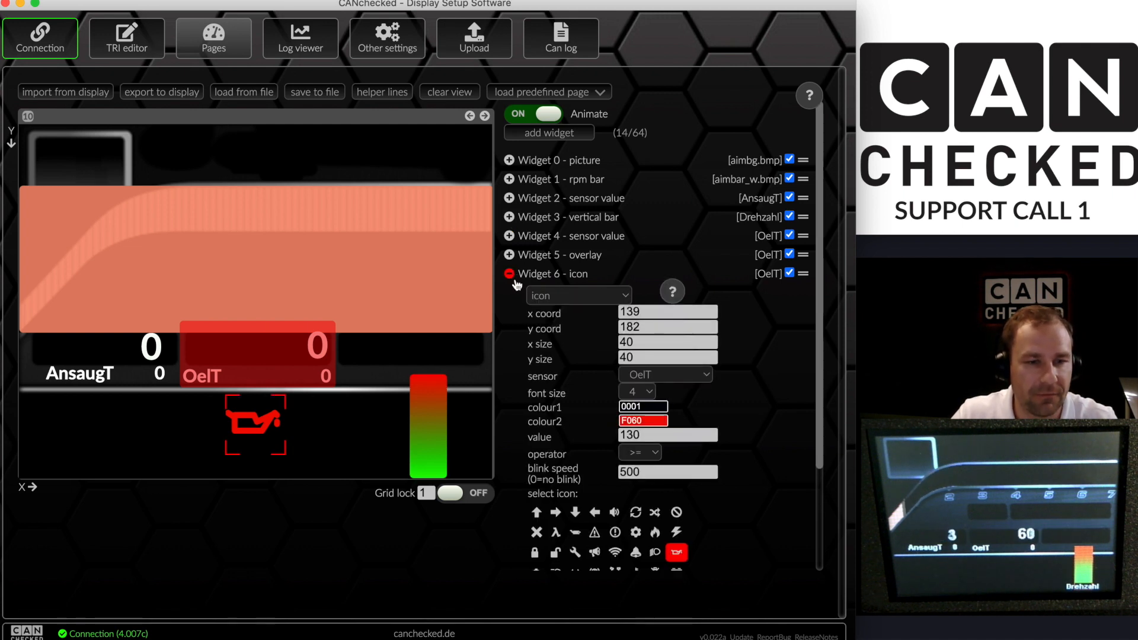
pyautogui.scroll(-5, 619, 470)
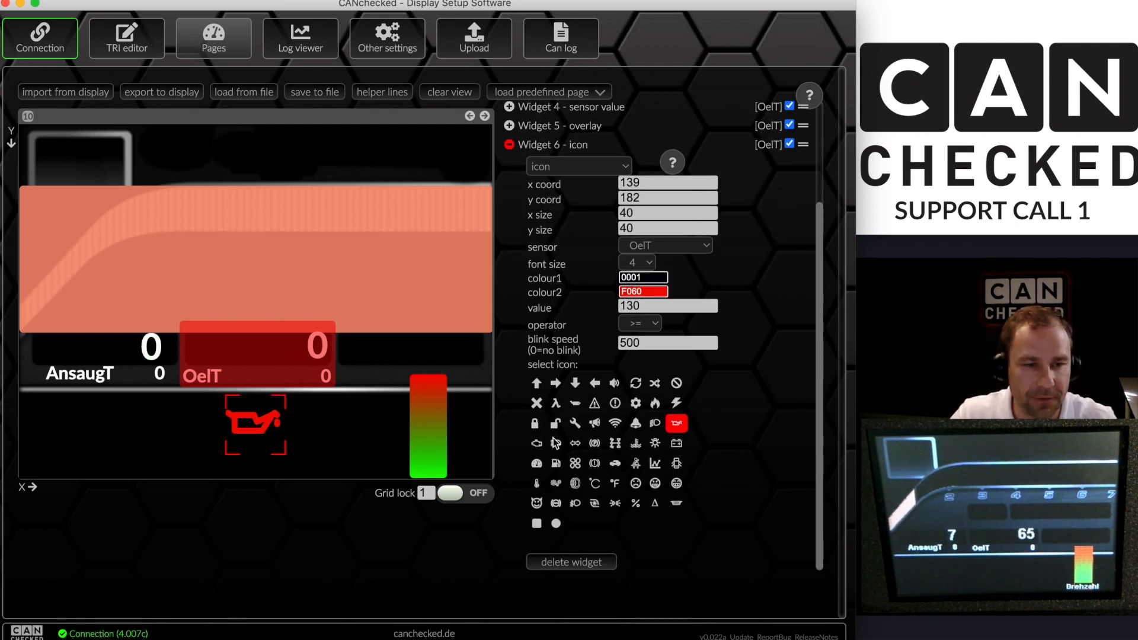
pyautogui.click(676, 505)
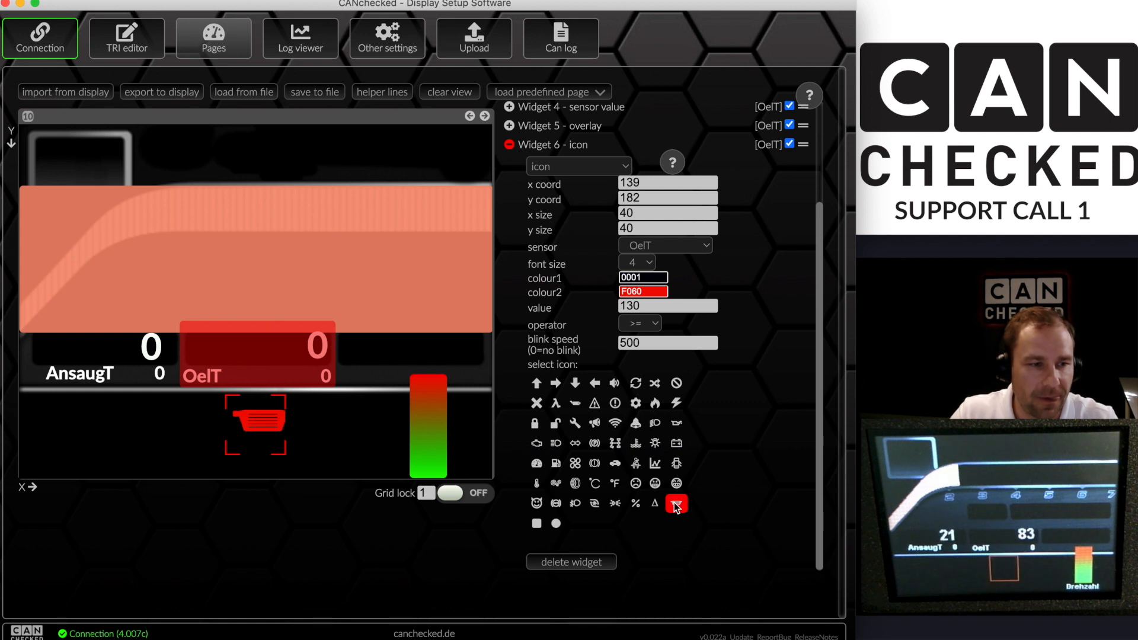
pyautogui.click(615, 406)
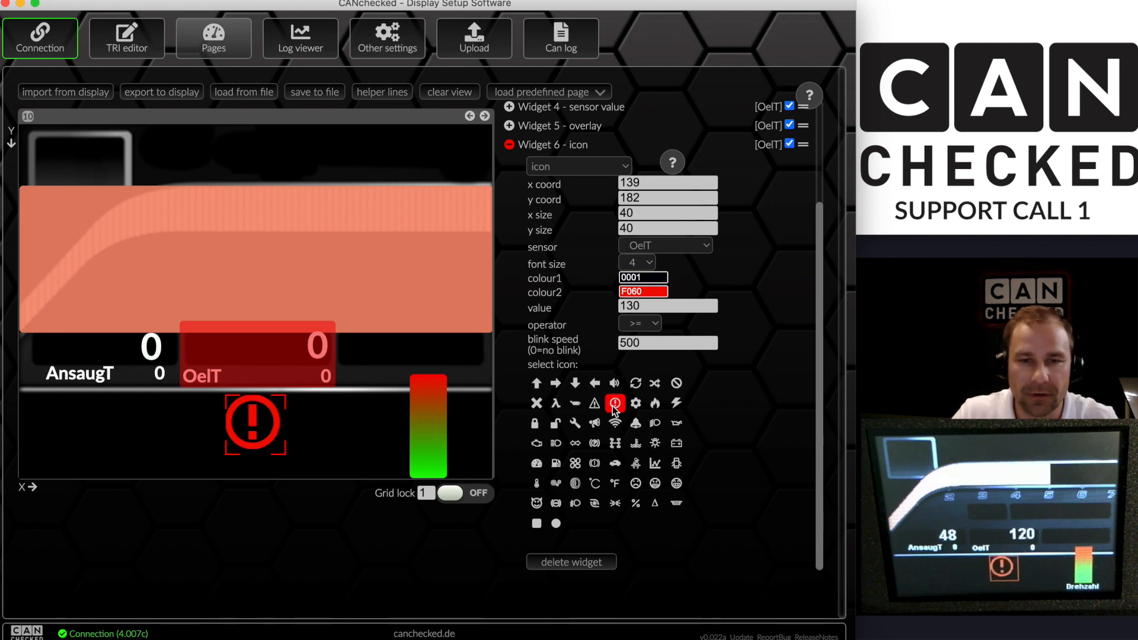
pyautogui.click(594, 406)
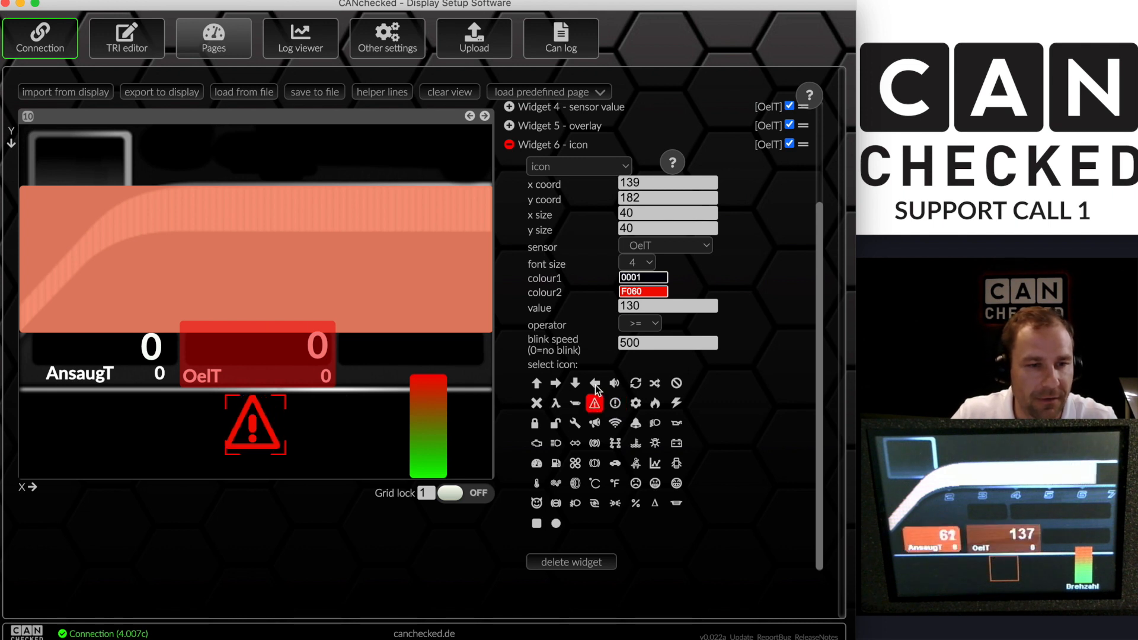
pyautogui.click(595, 384)
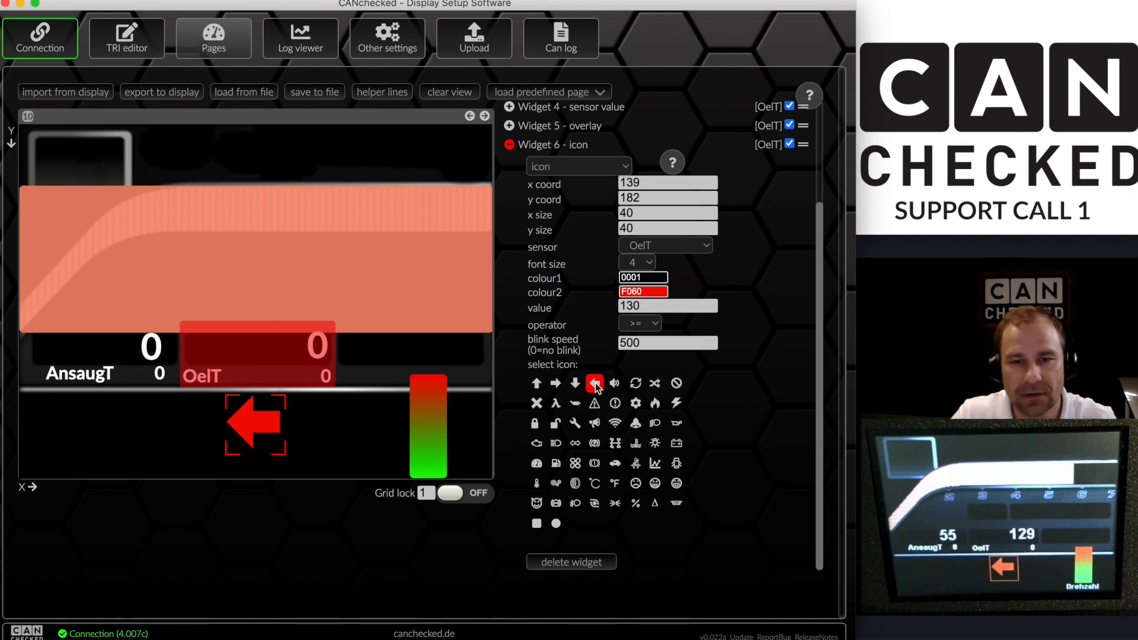
pyautogui.click(677, 385)
pyautogui.scroll(3, 664, 398)
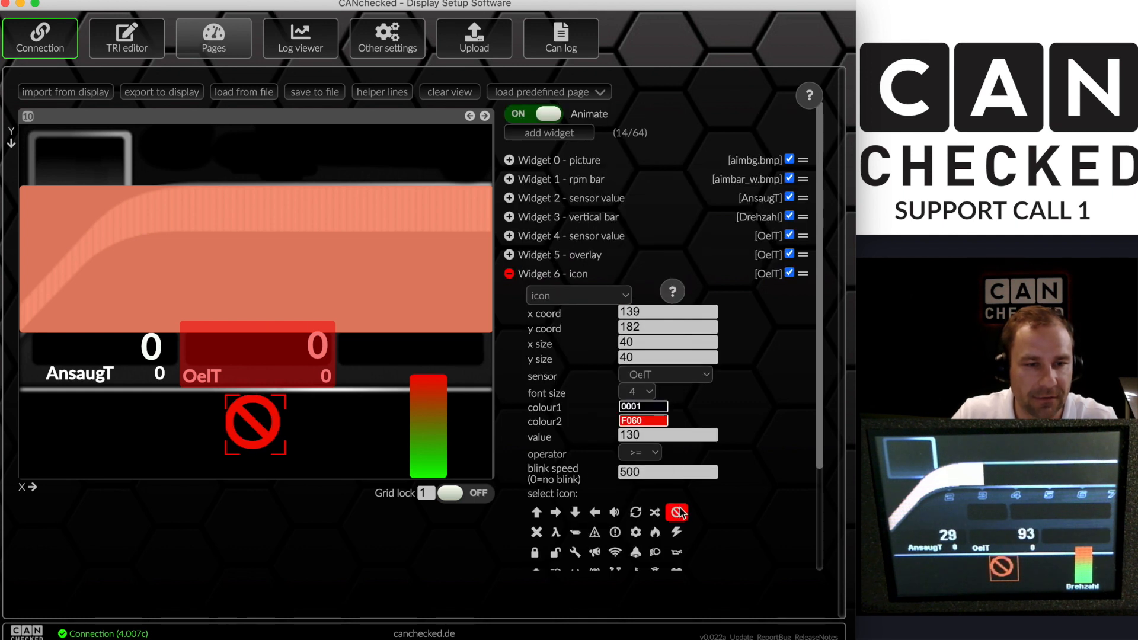
pyautogui.click(655, 532)
pyautogui.scroll(-3, 700, 528)
pyautogui.scroll(-1, 744, 528)
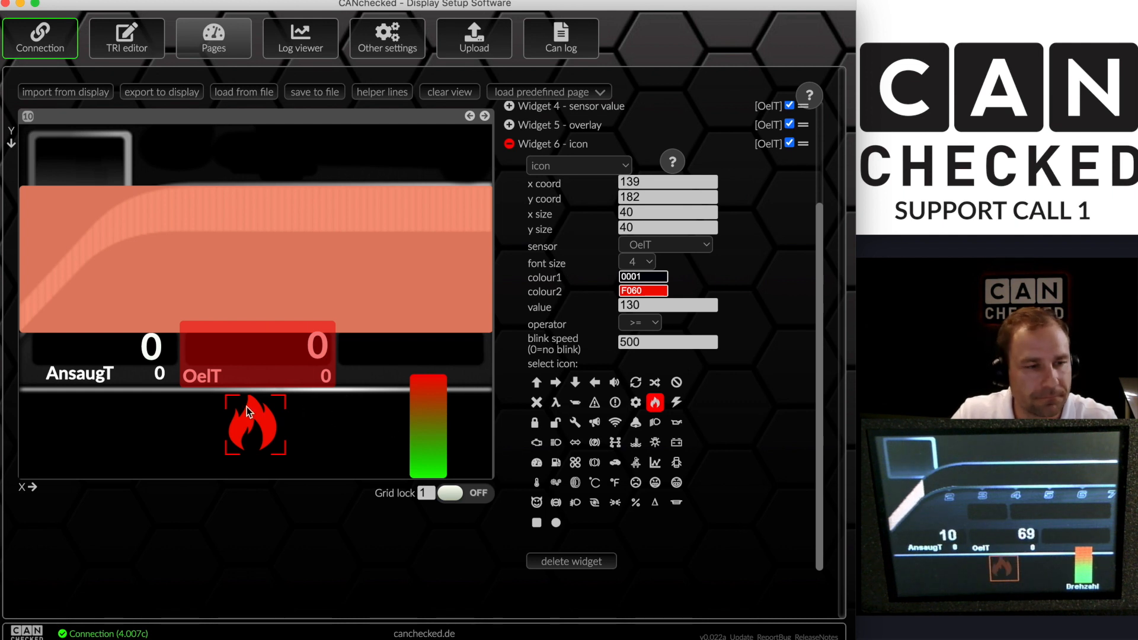
# Reposition the OelT icon widget to about x 135, y 184 and give it the oil can symbol again
pyautogui.moveTo(260, 419); pyautogui.dragTo(240, 418)
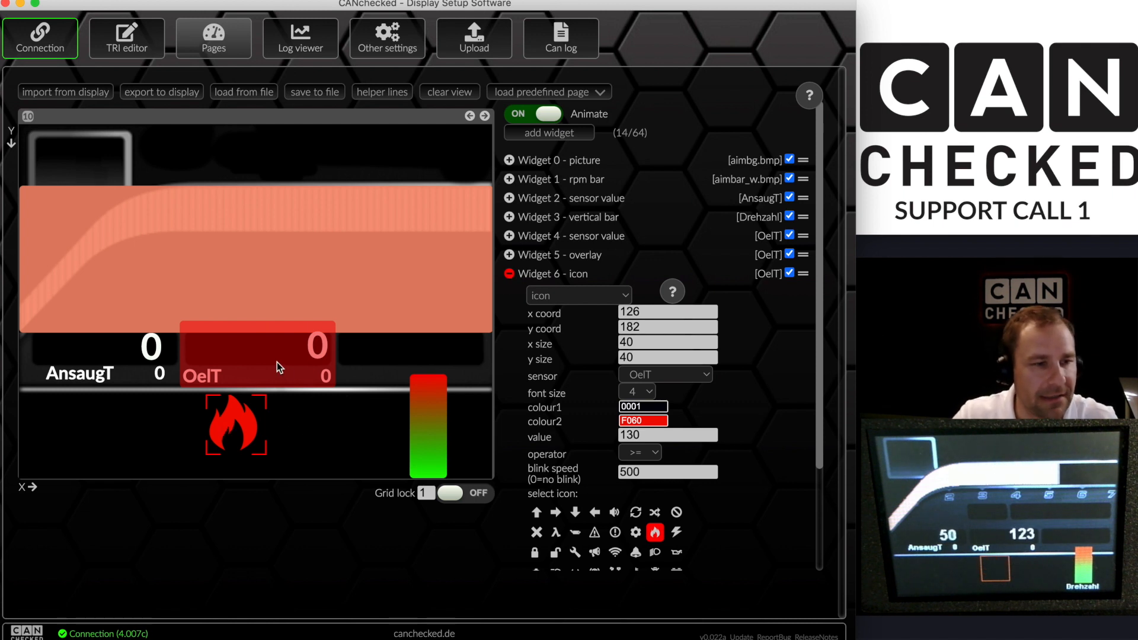
pyautogui.moveTo(235, 412); pyautogui.dragTo(248, 415)
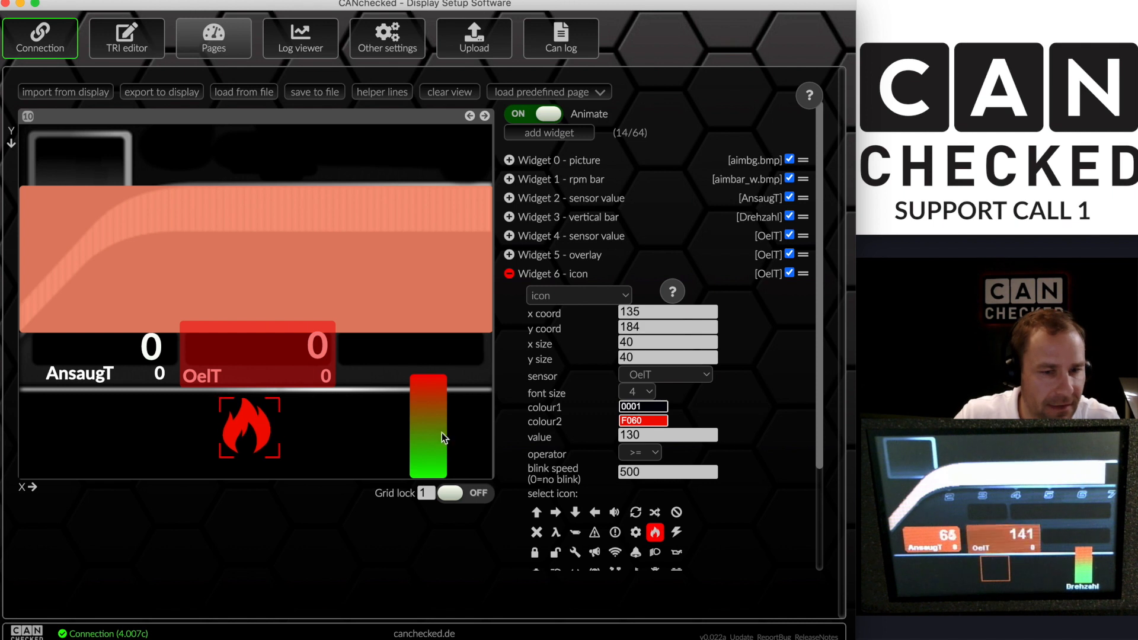
pyautogui.scroll(-3, 760, 479)
pyautogui.click(676, 423)
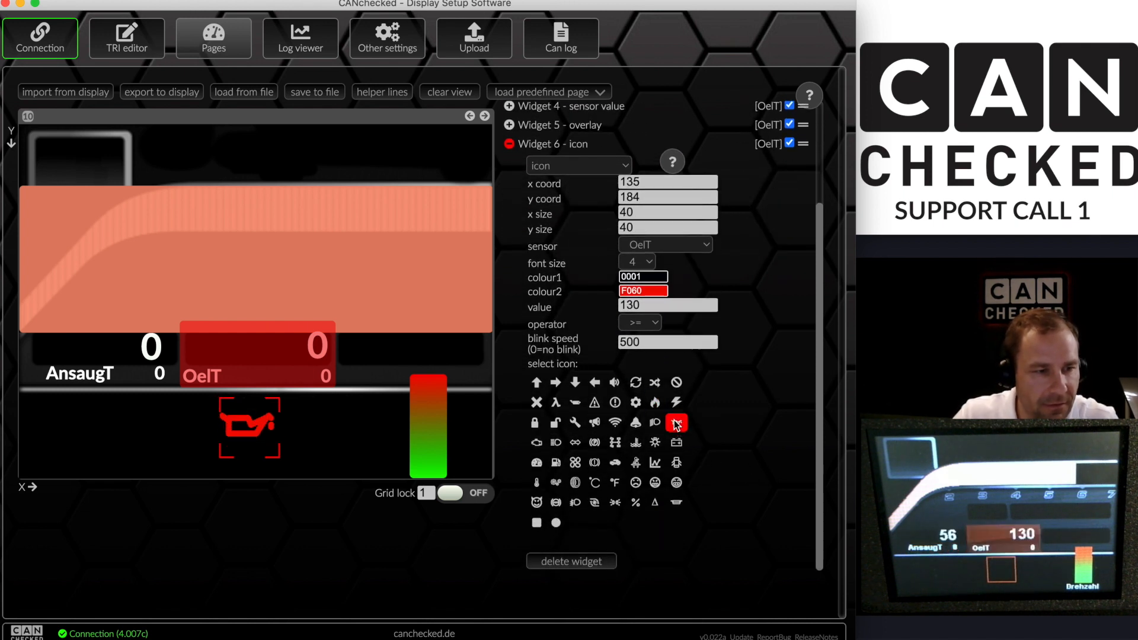
# Turn the Drehzahl vertical bar into a horizontal bar at x 0, y 208 and assign it the AGT1 sensor
pyautogui.click(412, 422)
pyautogui.moveTo(431, 428); pyautogui.dragTo(395, 420)
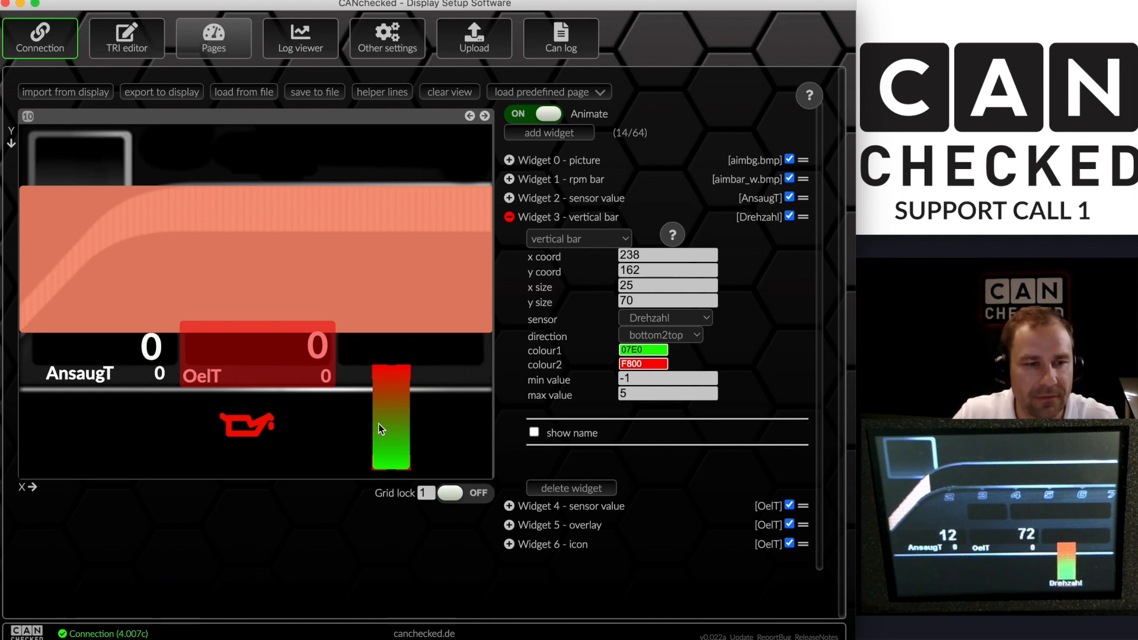
pyautogui.click(584, 239)
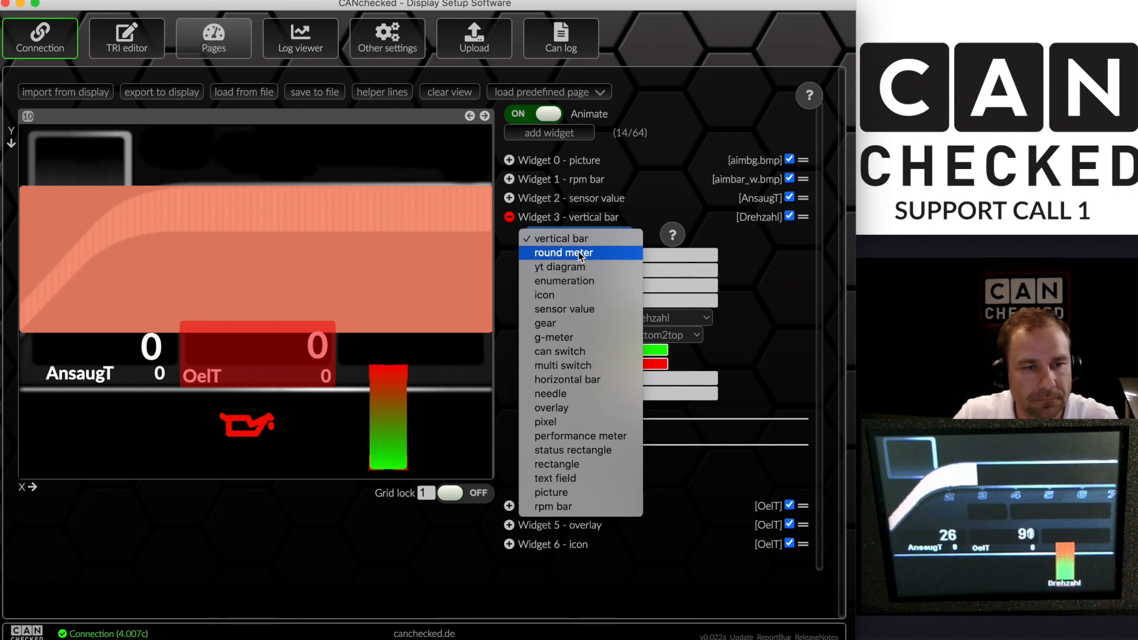
pyautogui.click(573, 385)
pyautogui.moveTo(424, 396); pyautogui.dragTo(65, 481)
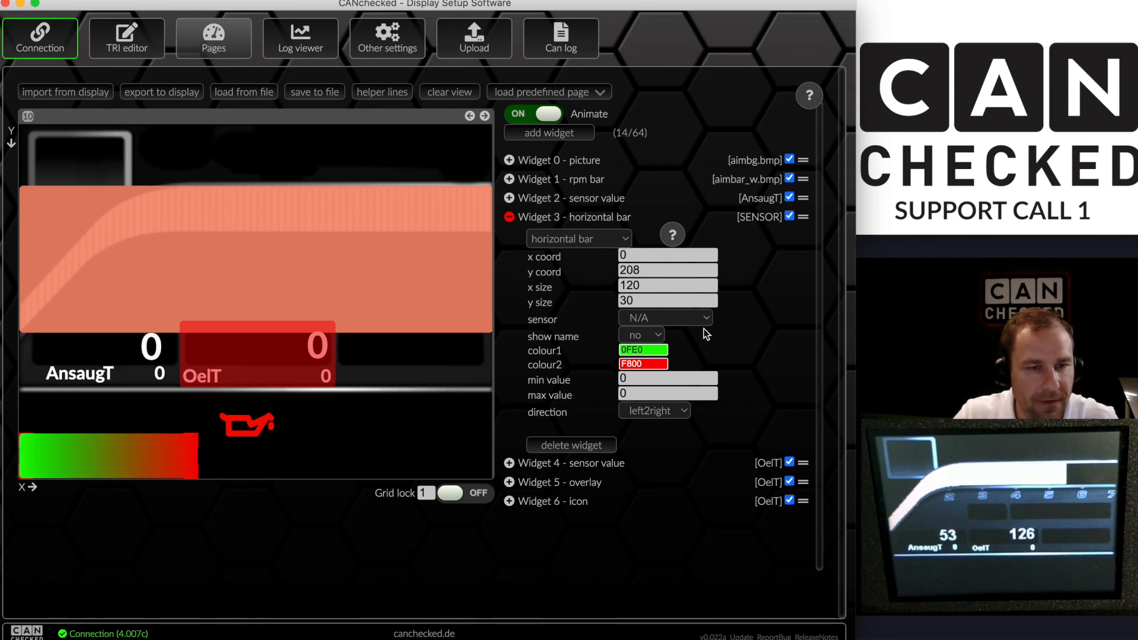
pyautogui.click(682, 318)
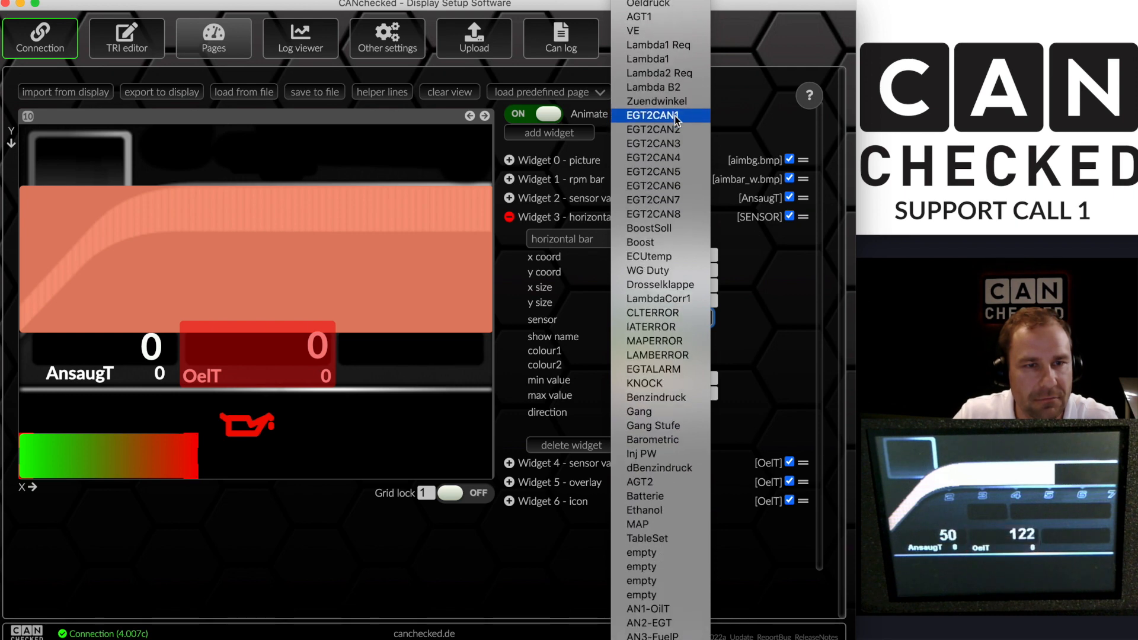
pyautogui.click(658, 18)
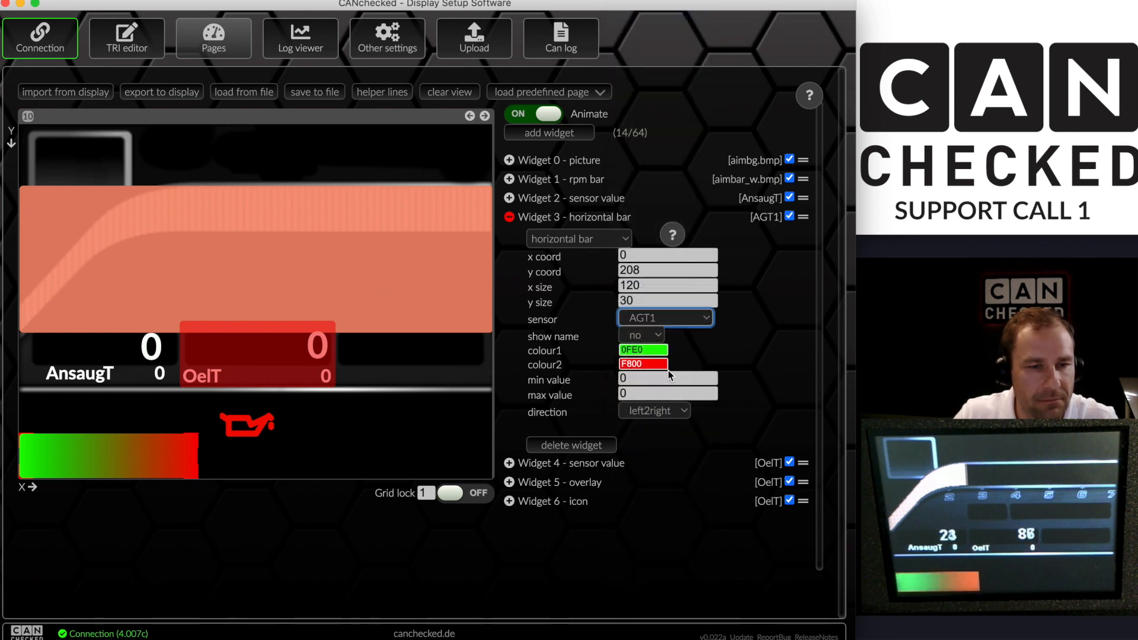
# Move the oil can icon beside the horizontal bar, to about x 129, y 198
pyautogui.click(245, 431)
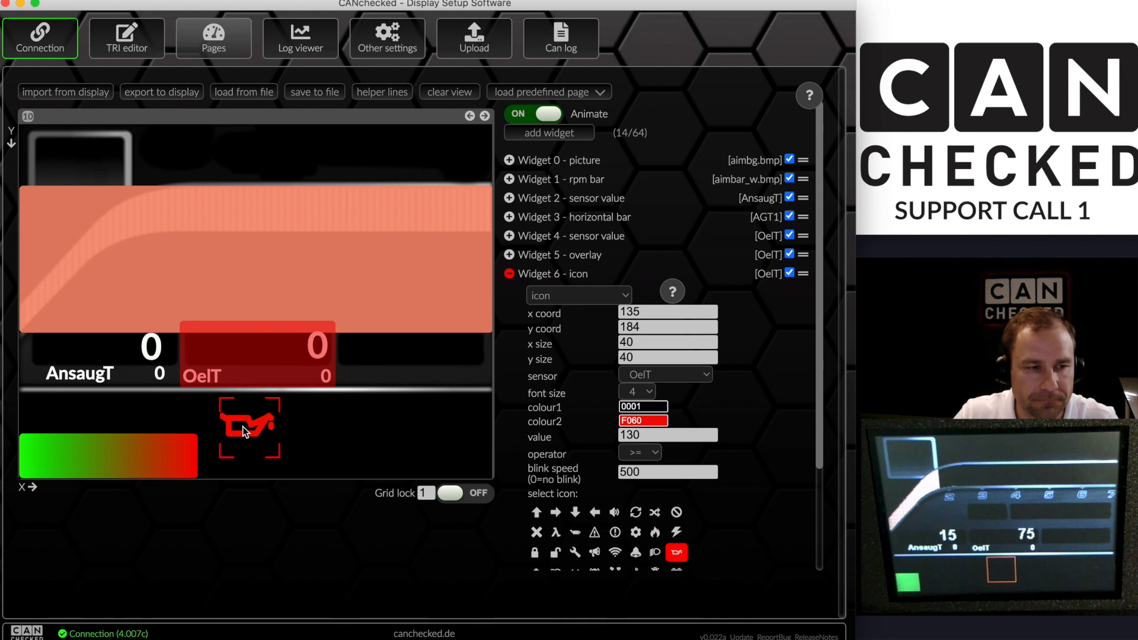
pyautogui.moveTo(252, 433)
pyautogui.mouseDown()
pyautogui.moveTo(254, 448)
pyautogui.moveTo(241, 449)
pyautogui.mouseUp()
pyautogui.scroll(-3, 731, 548)
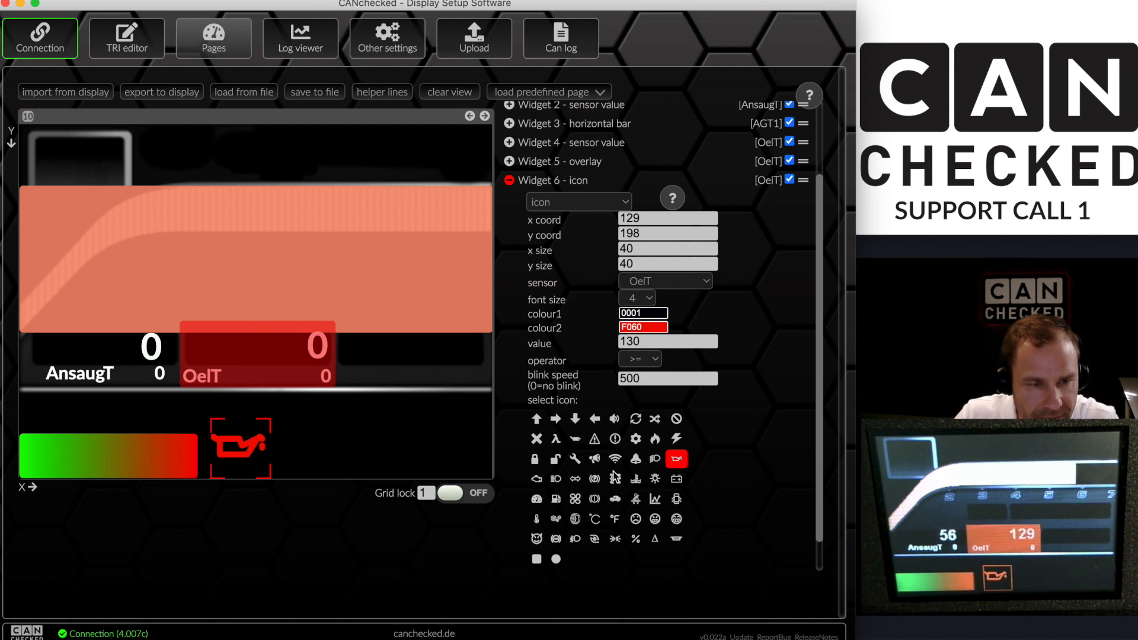
# Change the OelT icon from the oil can to the warning triangle and set its font size to 3
pyautogui.scroll(-2, 605, 427)
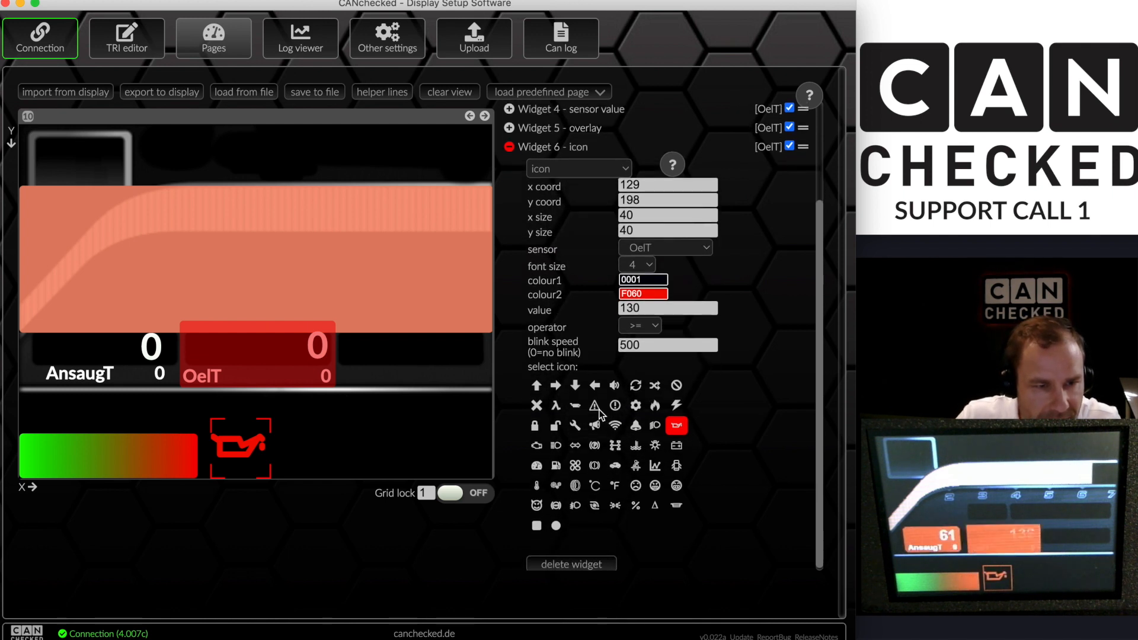
pyautogui.click(595, 406)
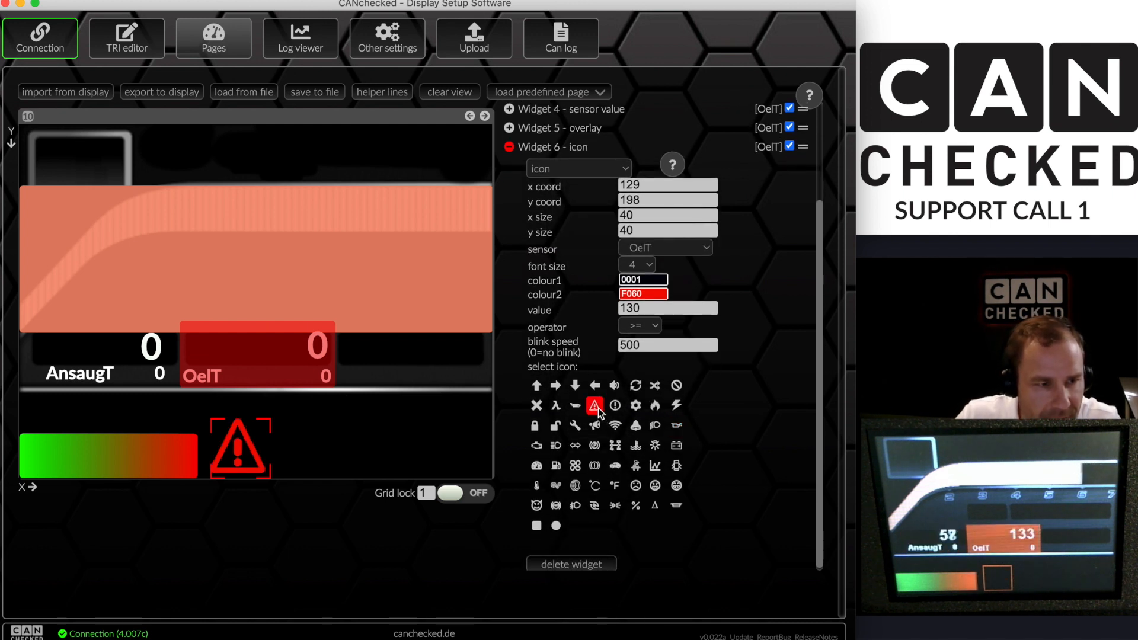
pyautogui.click(637, 265)
pyautogui.click(633, 252)
# Set the warning triangle icon's y size to 25 and move it to about x 193, y 211
pyautogui.moveTo(230, 444); pyautogui.dragTo(249, 457)
pyautogui.doubleClick(672, 358)
pyautogui.write('30')
pyautogui.press('Tab')
pyautogui.hotkey('shift', 'Tab')
pyautogui.write('25')
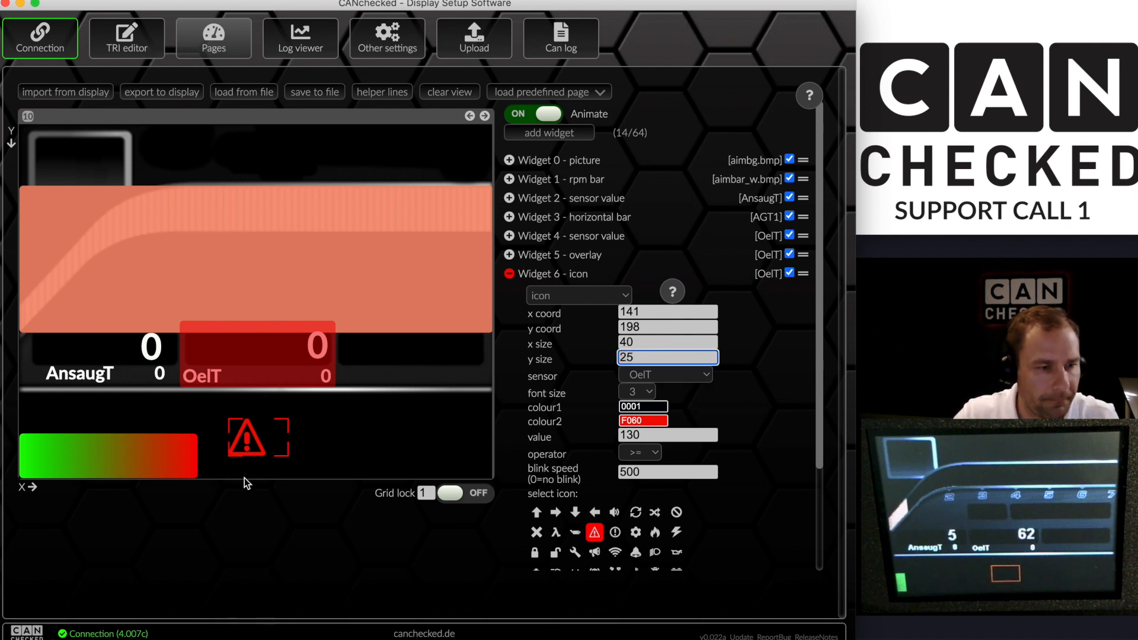
pyautogui.moveTo(246, 445); pyautogui.dragTo(322, 465)
pyautogui.click(509, 275)
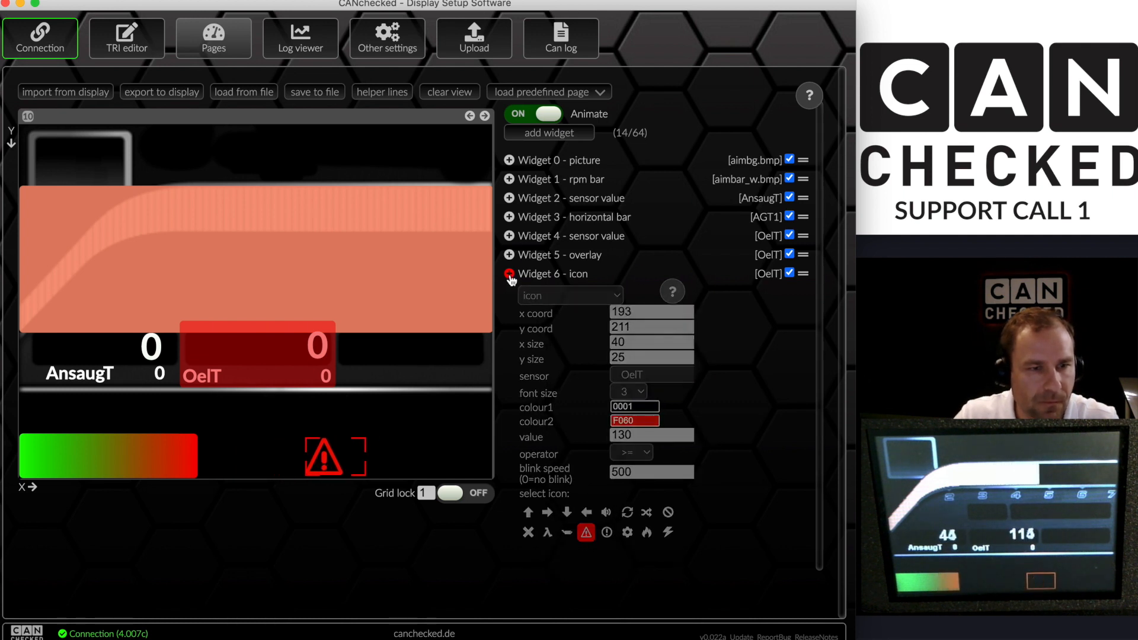
# Add a sensor value widget for Drehzahl with its name and maximum hidden
pyautogui.click(549, 133)
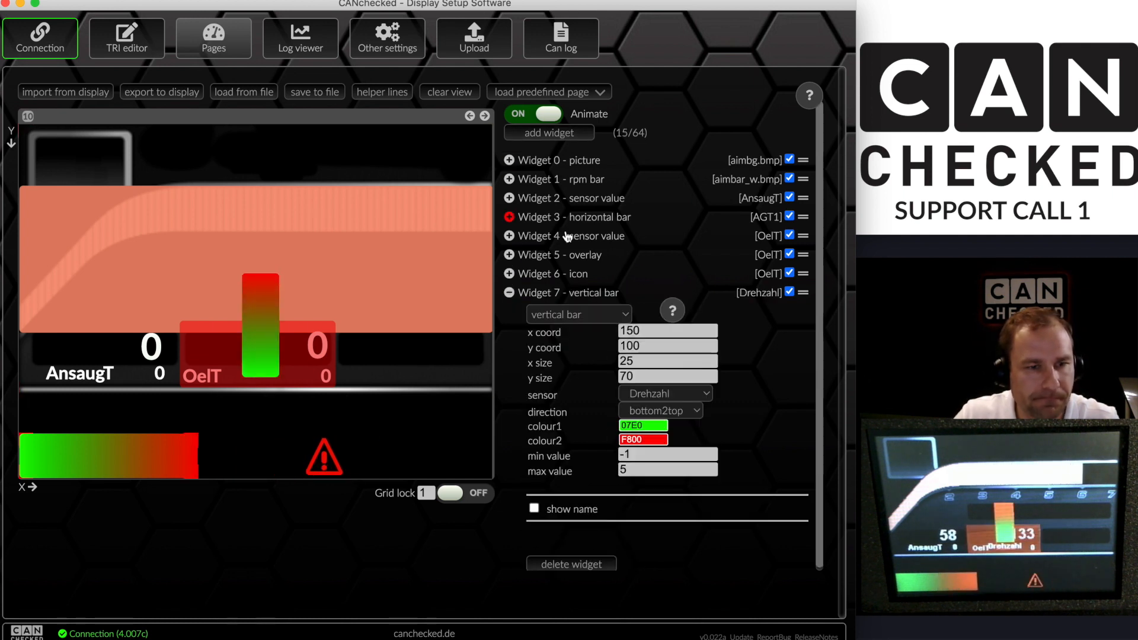
pyautogui.click(572, 314)
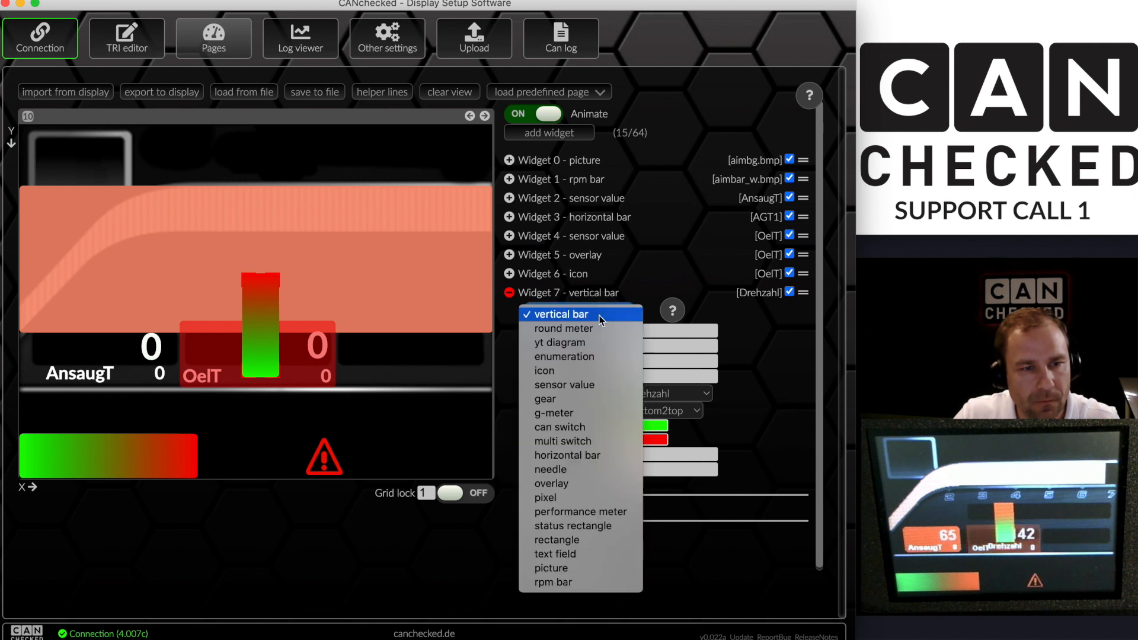
pyautogui.click(578, 385)
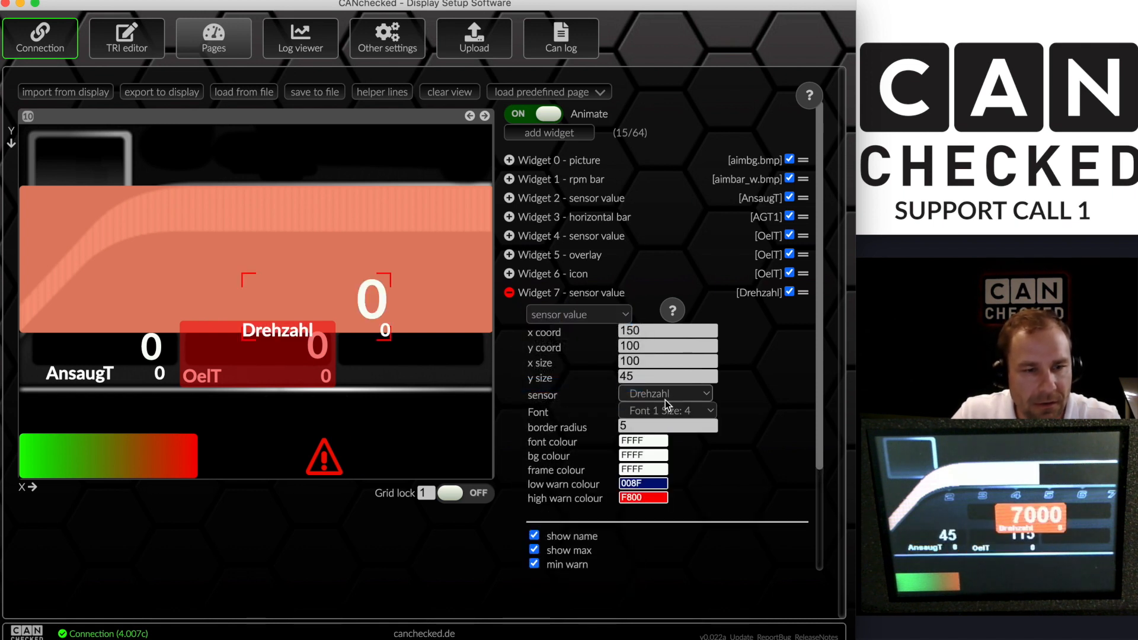
pyautogui.scroll(-3, 593, 463)
pyautogui.click(534, 407)
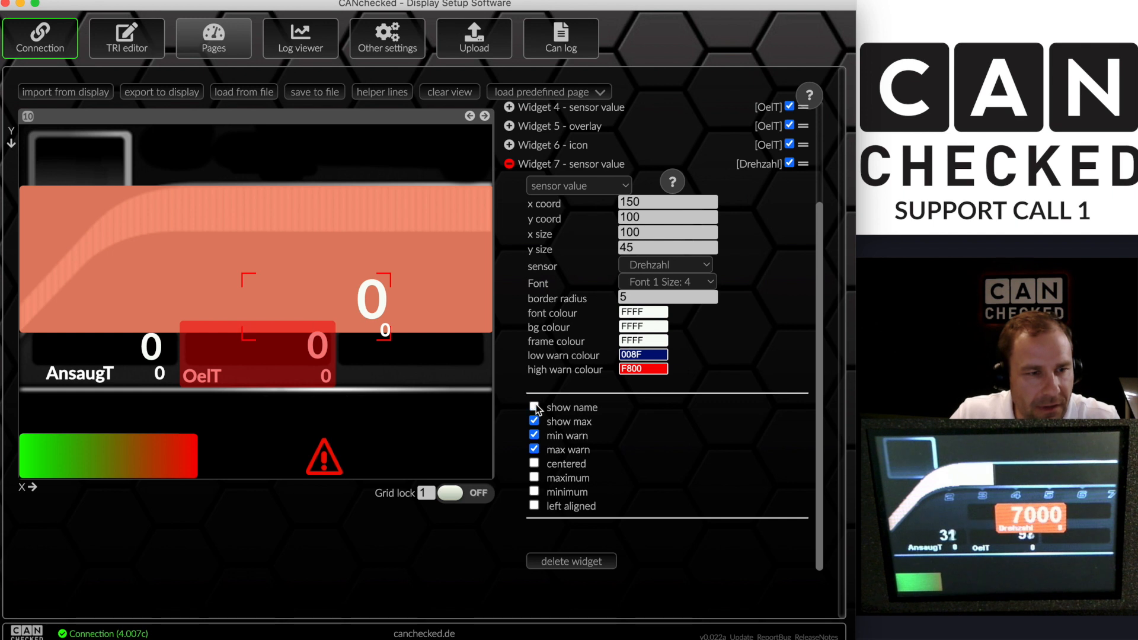
pyautogui.click(535, 424)
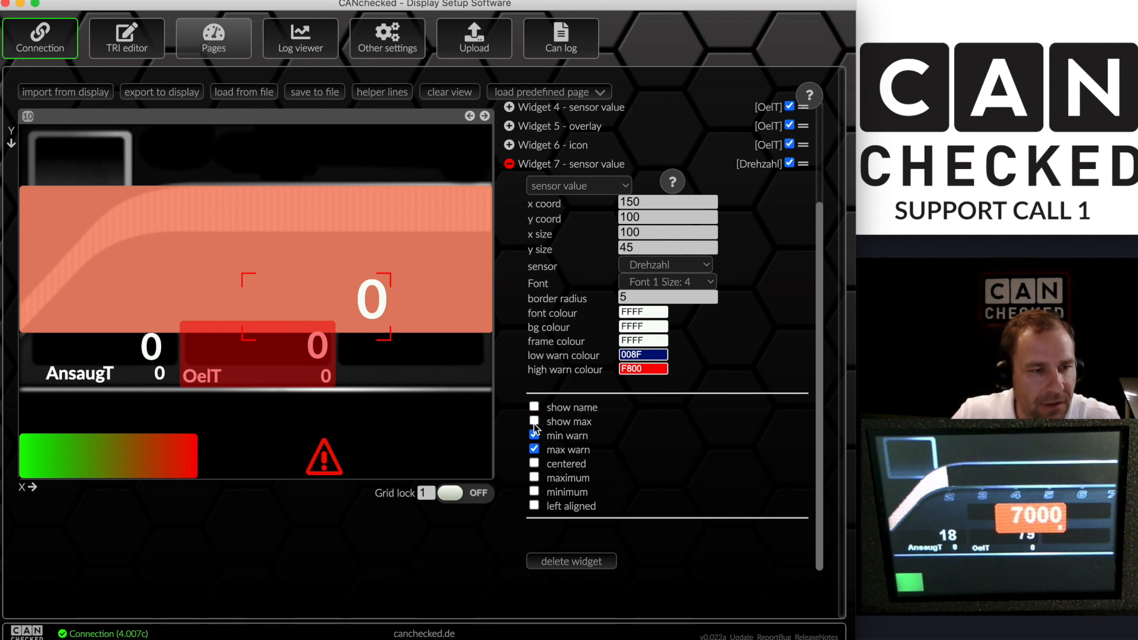
# Set the Drehzahl value's y size to 35 and place it beside the horizontal bar
pyautogui.moveTo(368, 308); pyautogui.dragTo(290, 433)
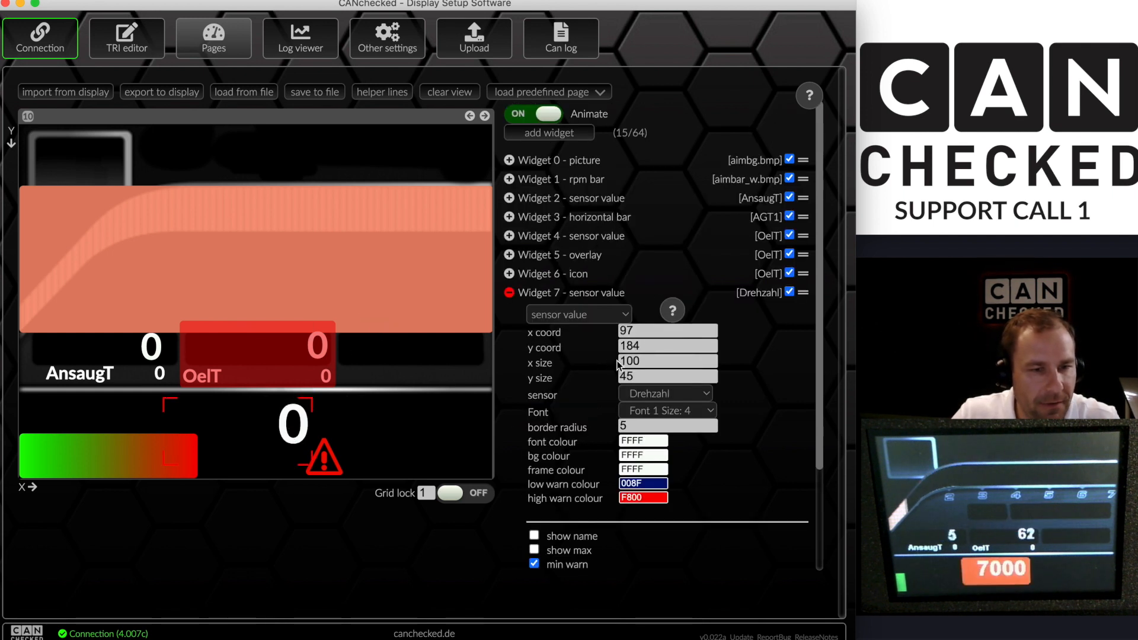
pyautogui.doubleClick(643, 377)
pyautogui.write('35')
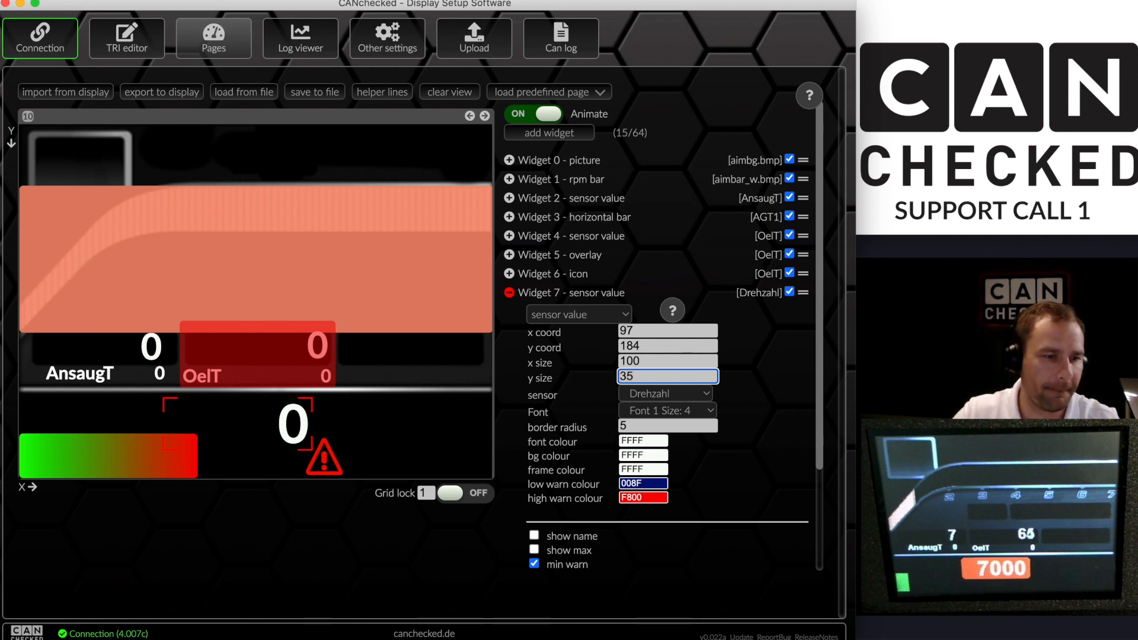
pyautogui.click(253, 448)
pyautogui.moveTo(252, 453); pyautogui.dragTo(286, 457)
# Turn off the Drehzahl value's min warn option and align it at about x 120, y 203, with the warning icon at about x 226, y 207
pyautogui.scroll(-1, 609, 501)
pyautogui.scroll(-1, 609, 501)
pyautogui.click(535, 492)
pyautogui.moveTo(292, 450); pyautogui.dragTo(284, 449)
pyautogui.moveTo(358, 462); pyautogui.dragTo(382, 457)
# Assign the AGT1 sensor to the value widget beside the bar and export the page to the display
pyautogui.click(327, 459)
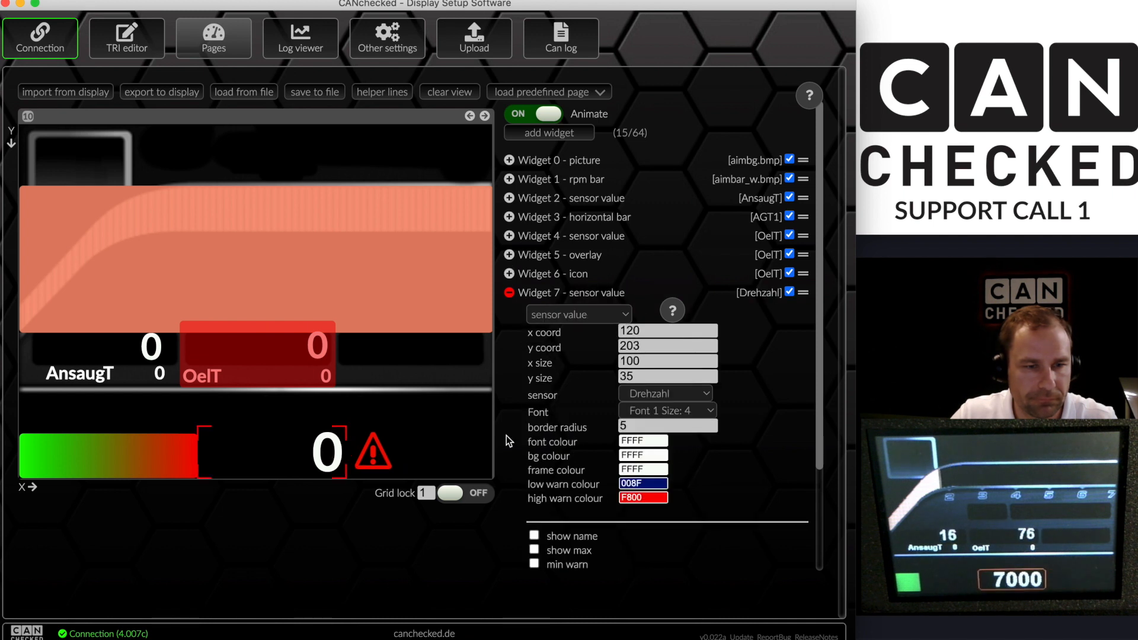
pyautogui.click(681, 394)
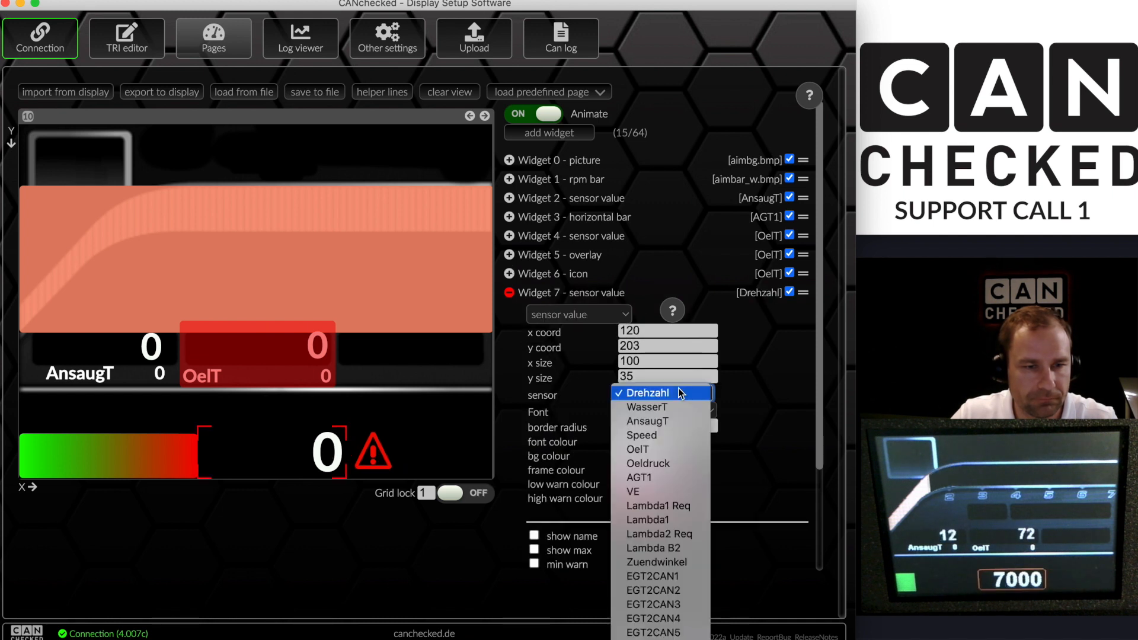
pyautogui.click(647, 477)
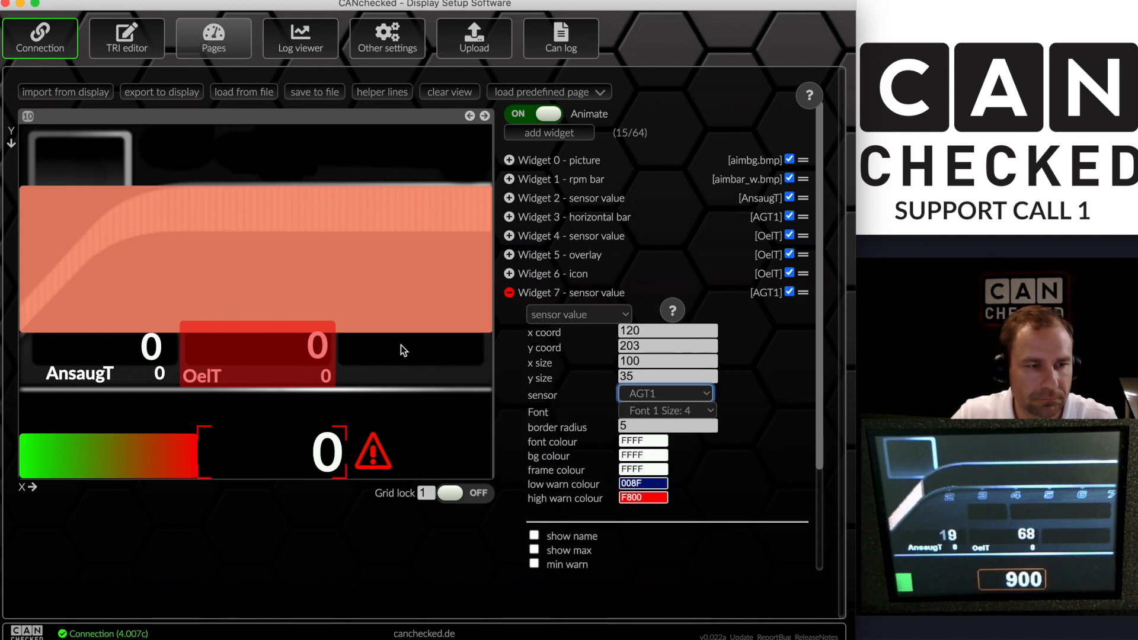
pyautogui.click(162, 92)
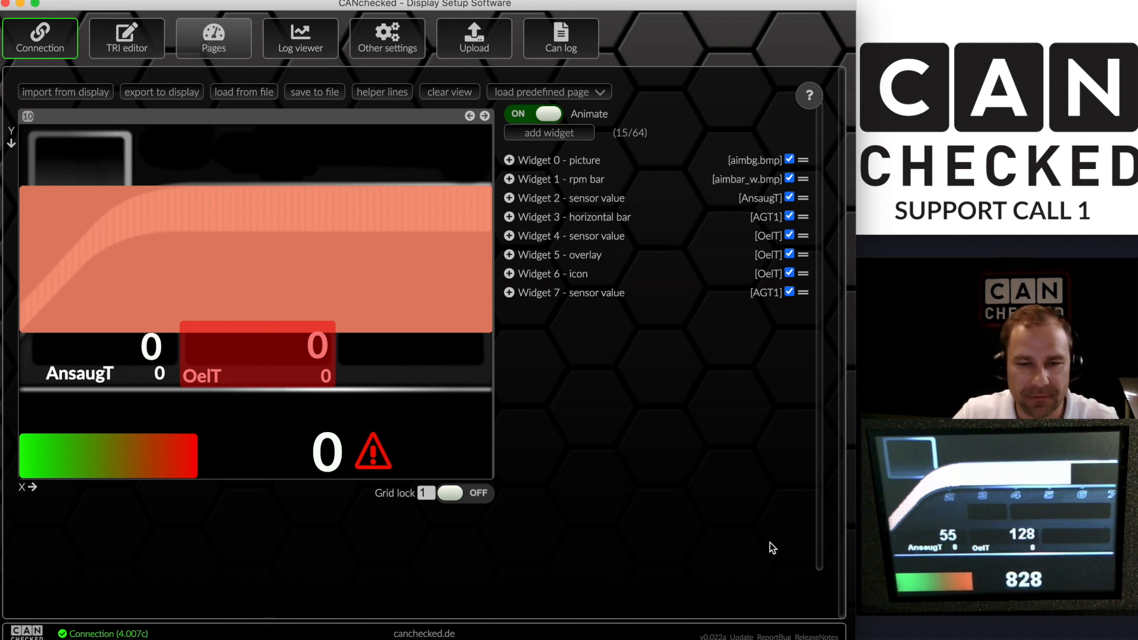
# Assign the warning triangle icon to AGT1 with a trigger value of 900 and export the page to the display
pyautogui.click(368, 458)
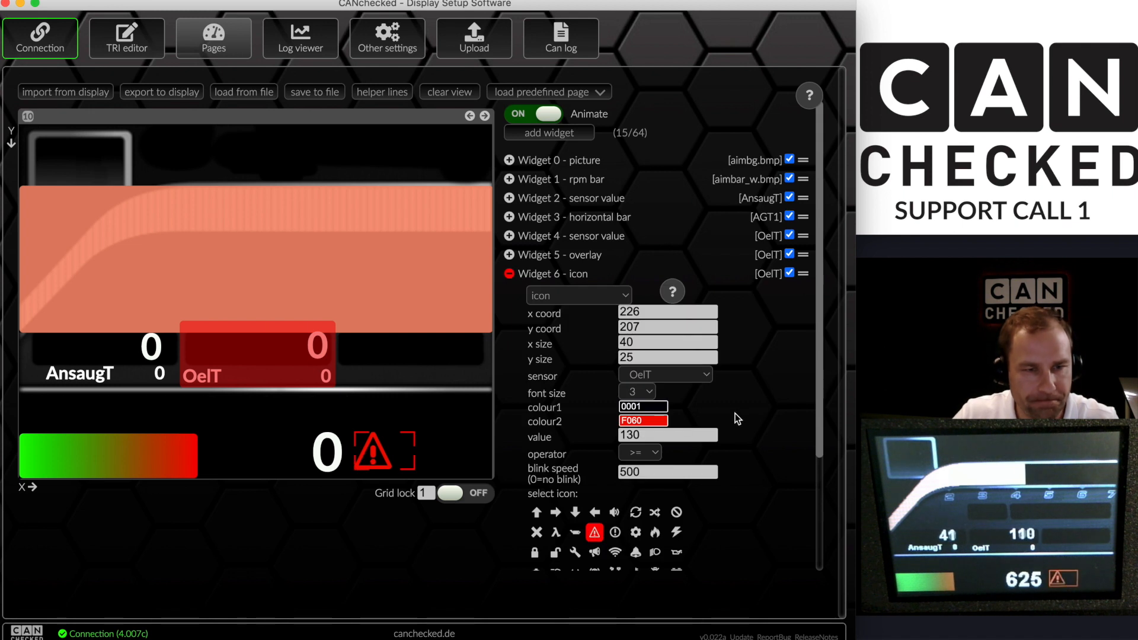
pyautogui.click(701, 377)
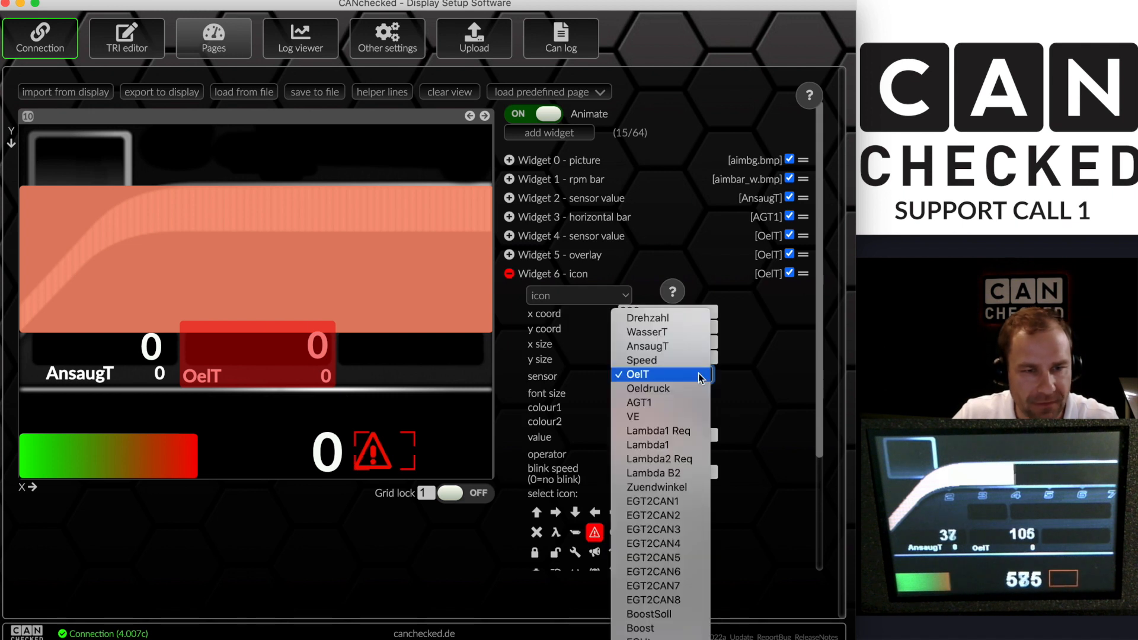
pyautogui.click(639, 403)
pyautogui.scroll(-3, 679, 440)
pyautogui.click(613, 364)
pyautogui.write('900')
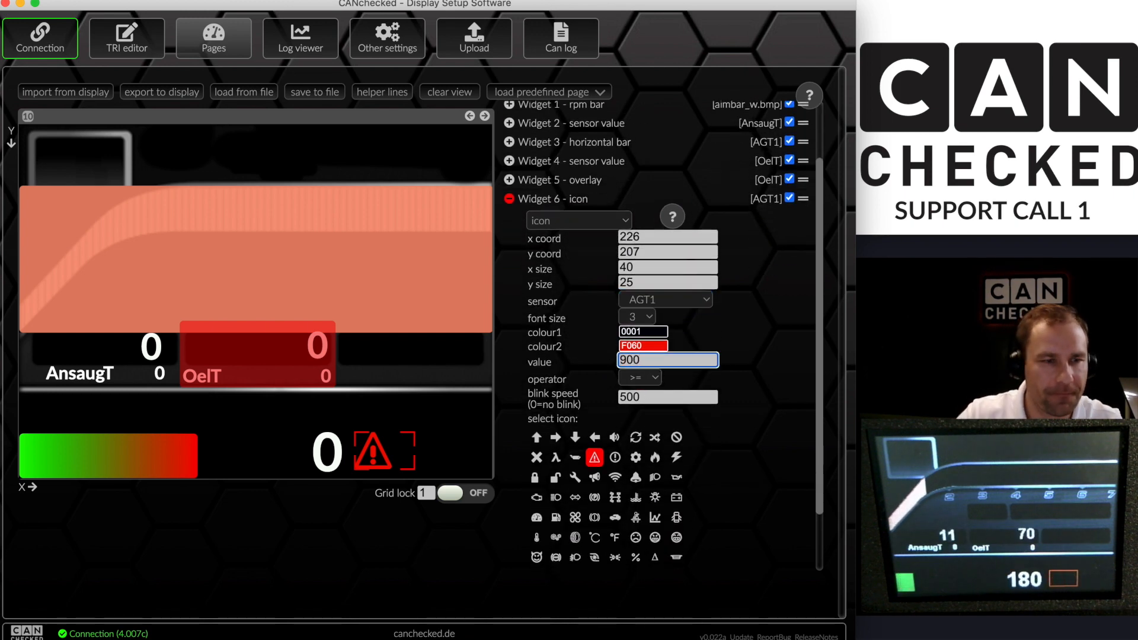
pyautogui.click(180, 98)
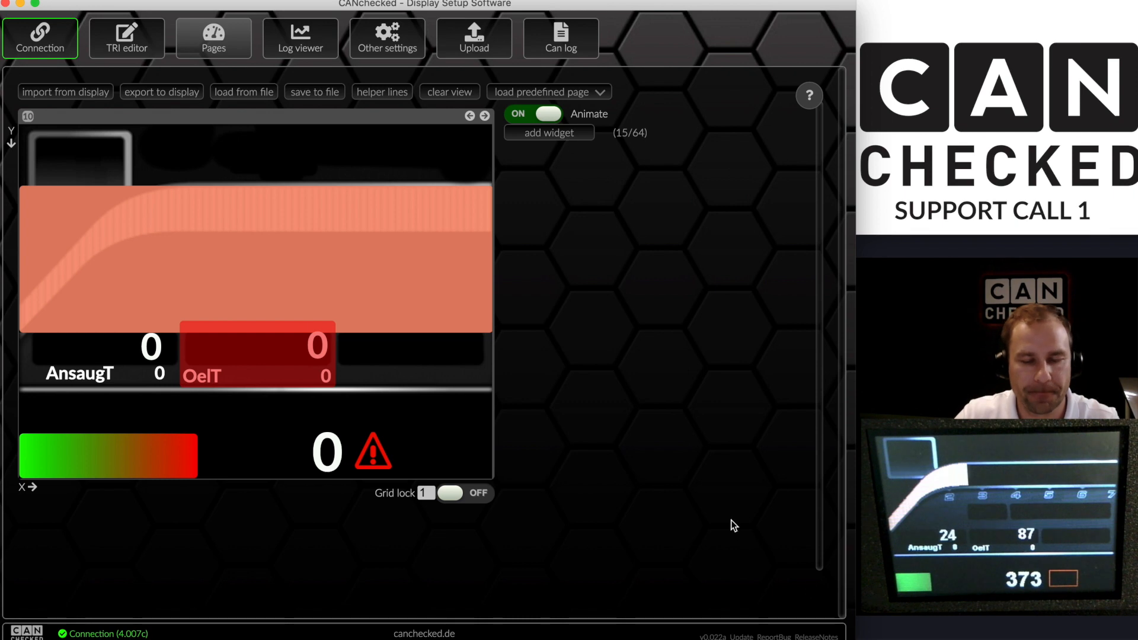
pyautogui.click(283, 364)
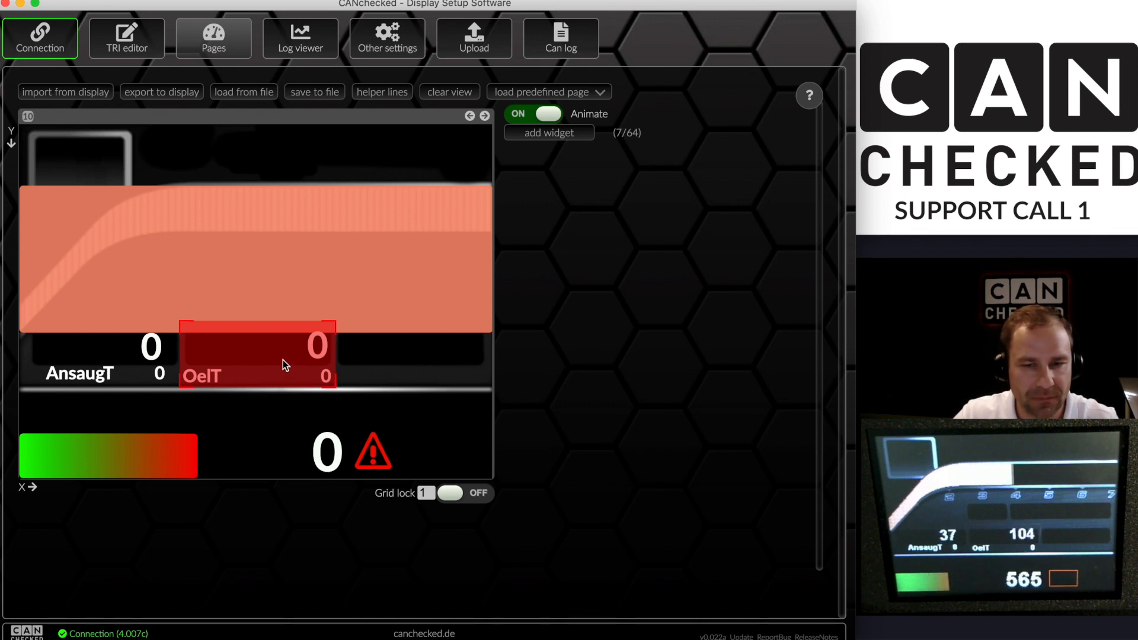
pyautogui.click(160, 93)
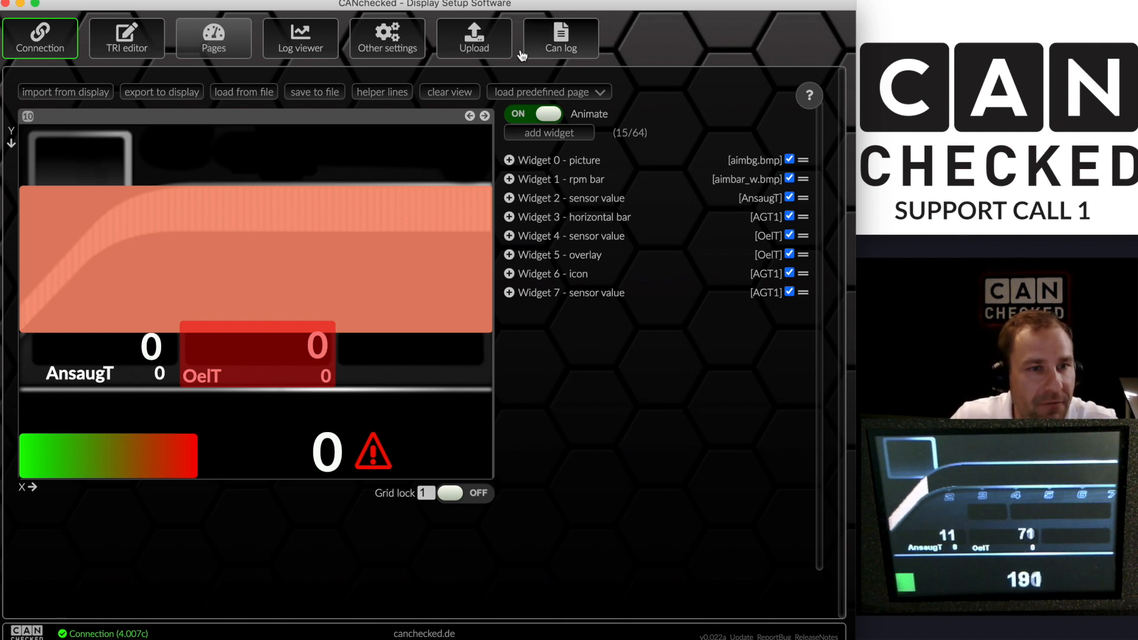
# Add a gear widget and place it over the empty frame above the rpm curve, at about x 10, y 11
pyautogui.click(547, 140)
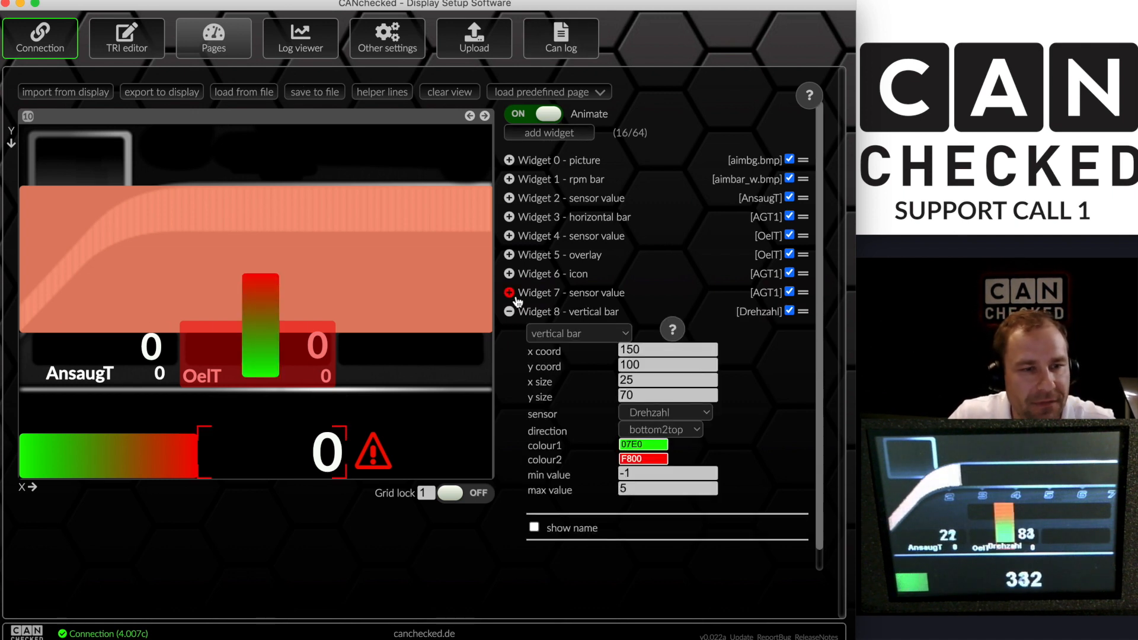
pyautogui.click(564, 334)
pyautogui.click(546, 420)
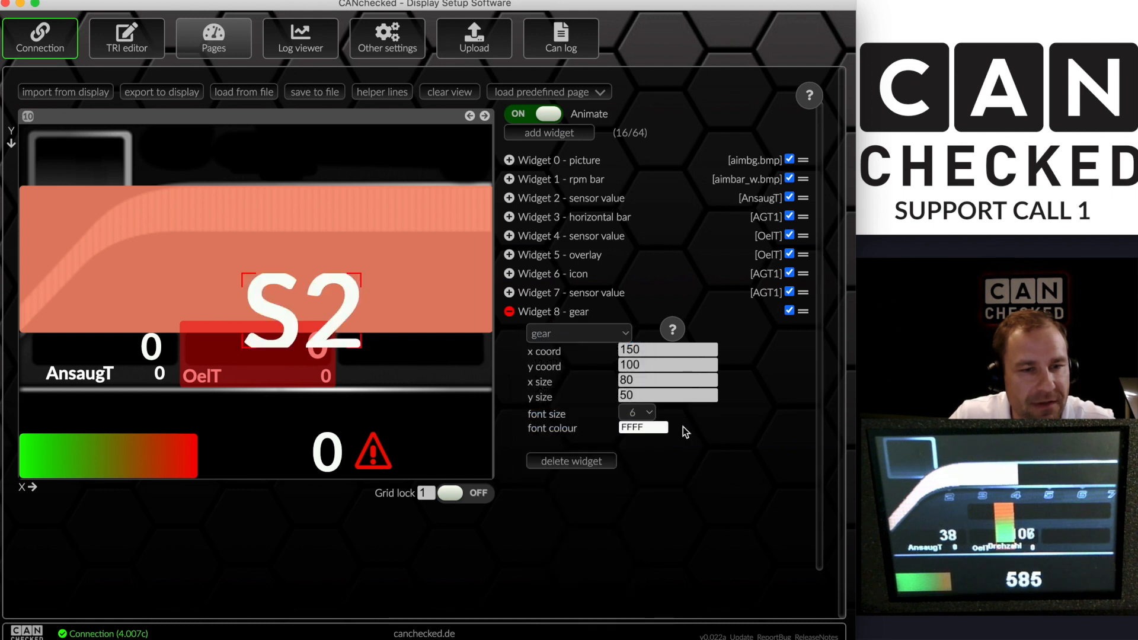
pyautogui.moveTo(158, 222); pyautogui.dragTo(103, 170)
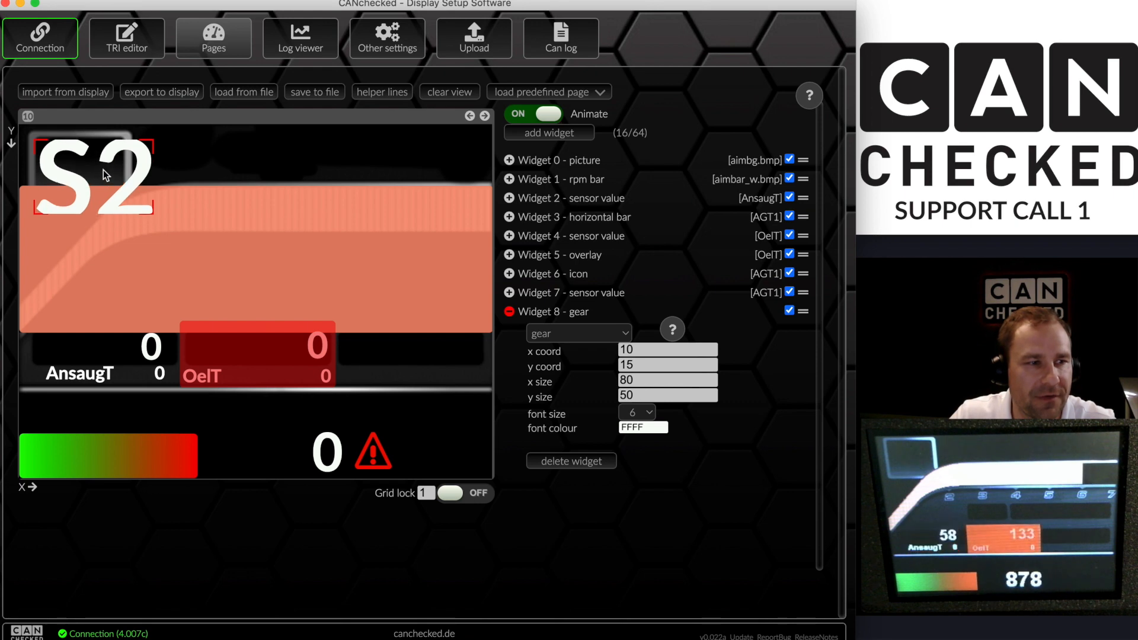
# Set the Gear sensor to GearCalc in the sensor init settings and write the settings to the display
pyautogui.click(389, 44)
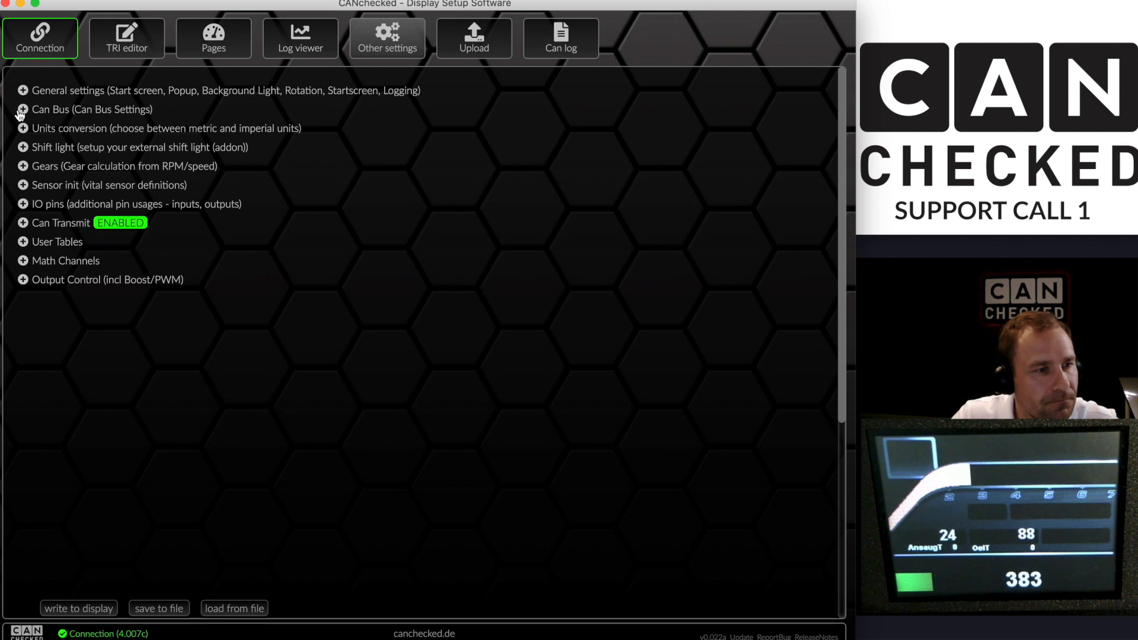
pyautogui.click(24, 188)
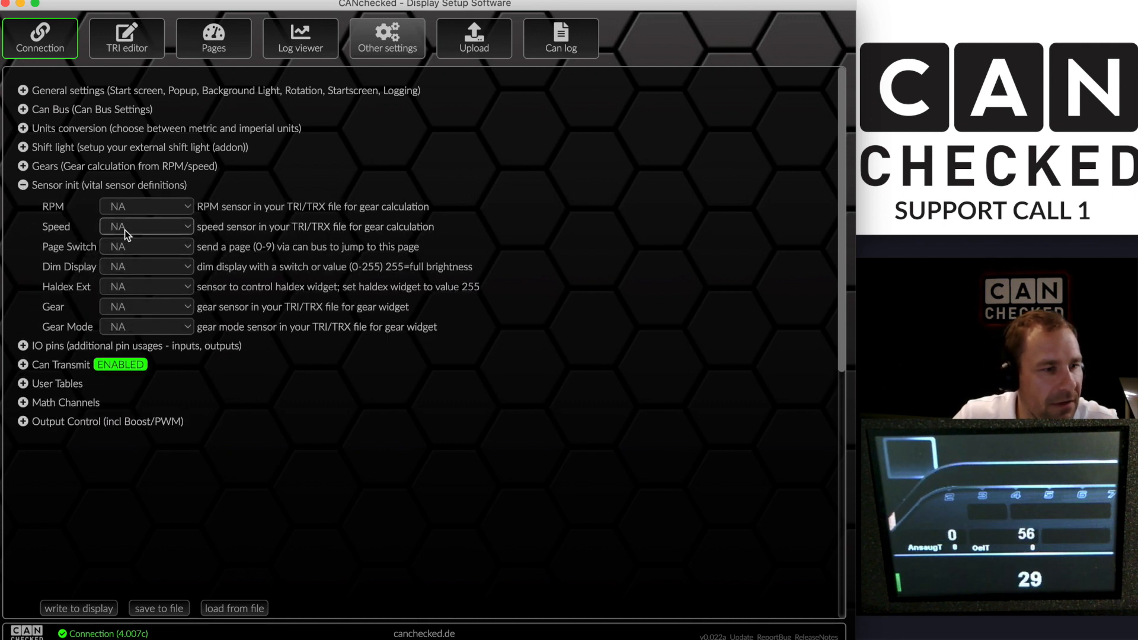
pyautogui.click(126, 306)
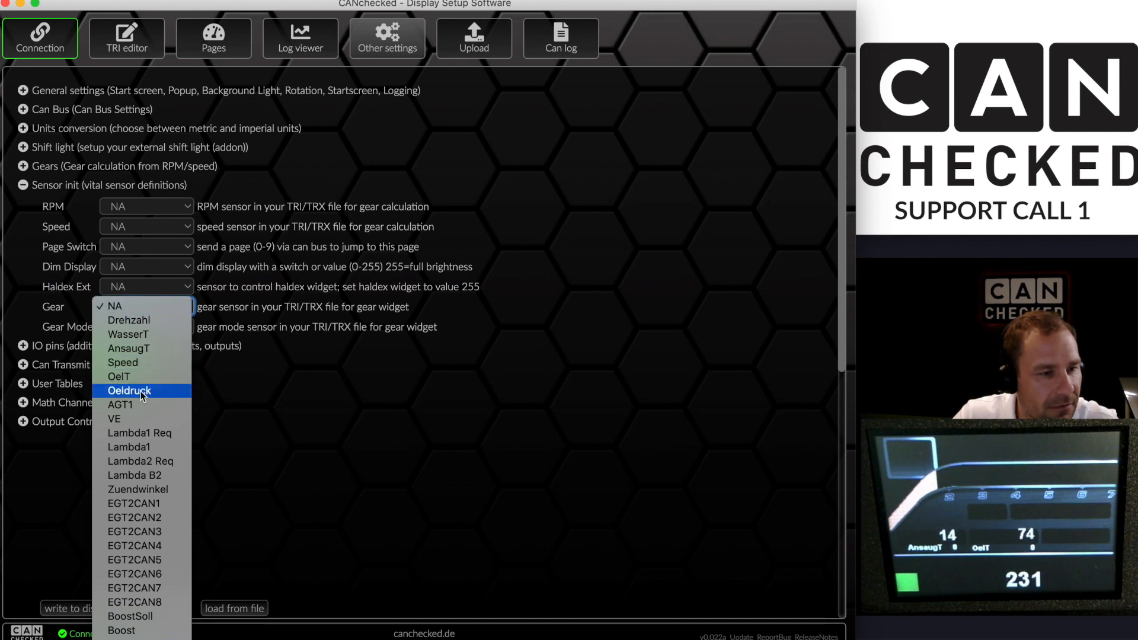
pyautogui.scroll(-10, 158, 548)
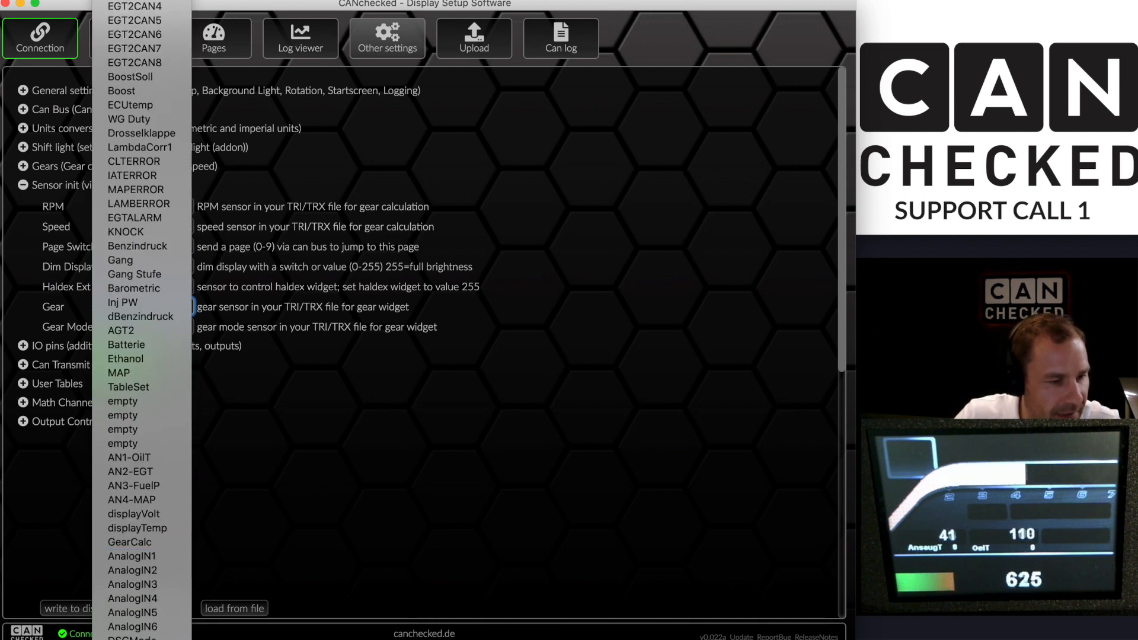
pyautogui.click(145, 542)
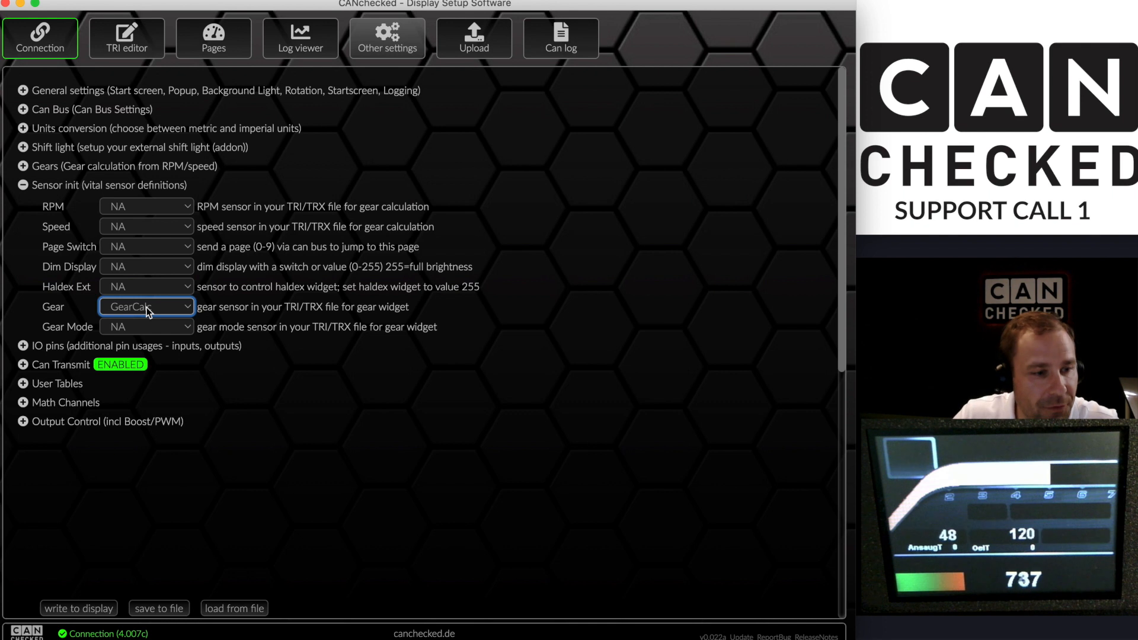
pyautogui.click(79, 609)
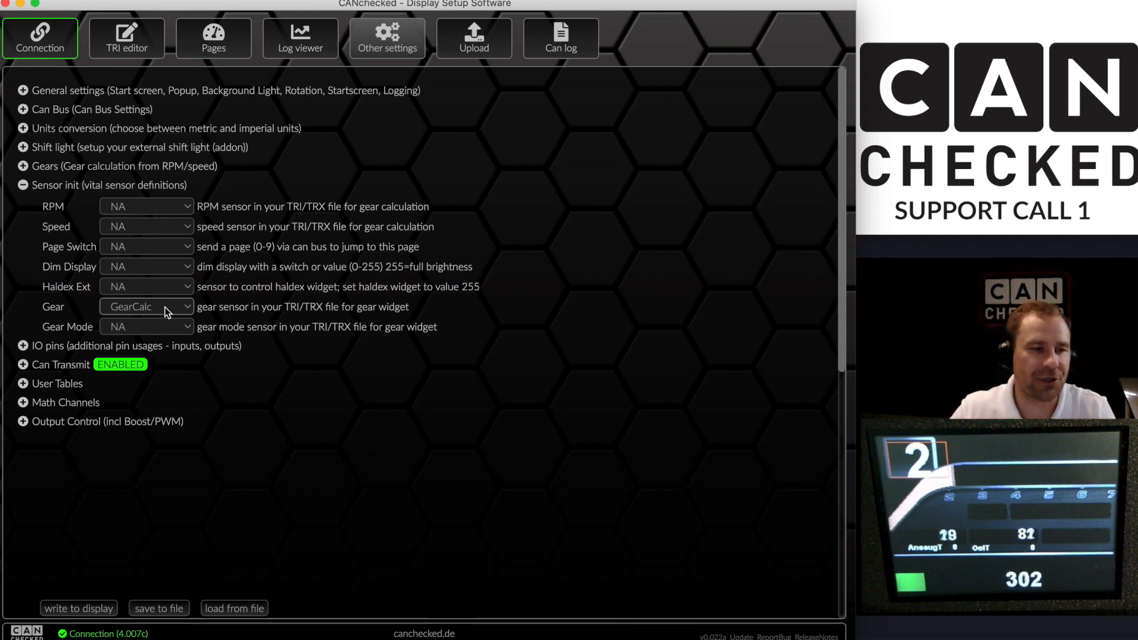
# Set the gear widget's font size to 5, move it to about x 1, y 7, and export the page to the display
pyautogui.click(211, 37)
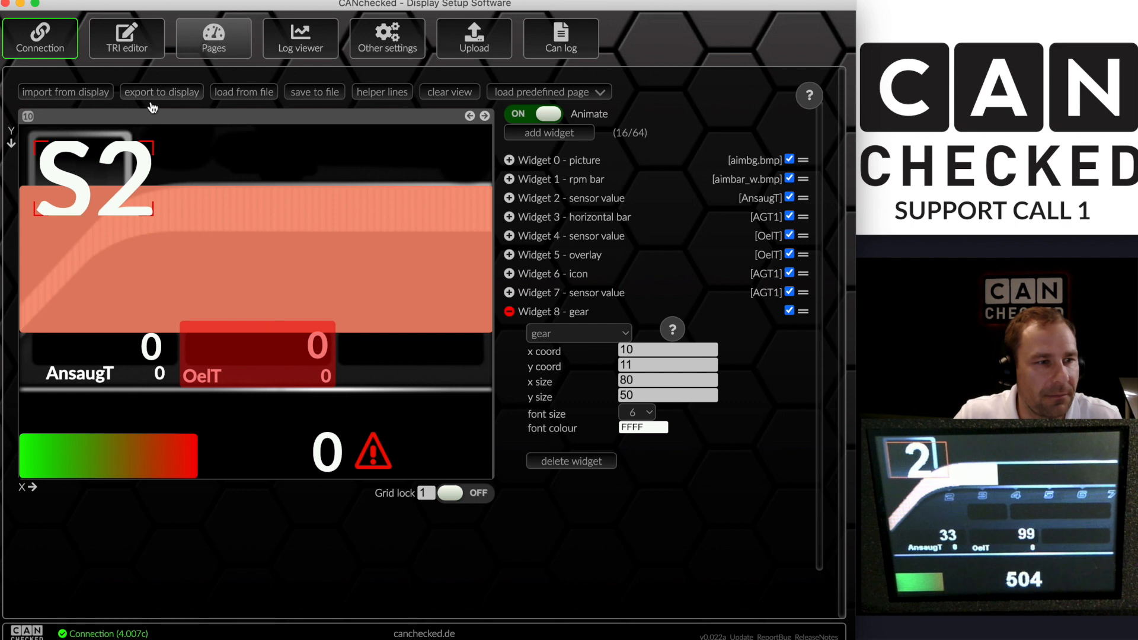
pyautogui.moveTo(80, 171); pyautogui.dragTo(99, 174)
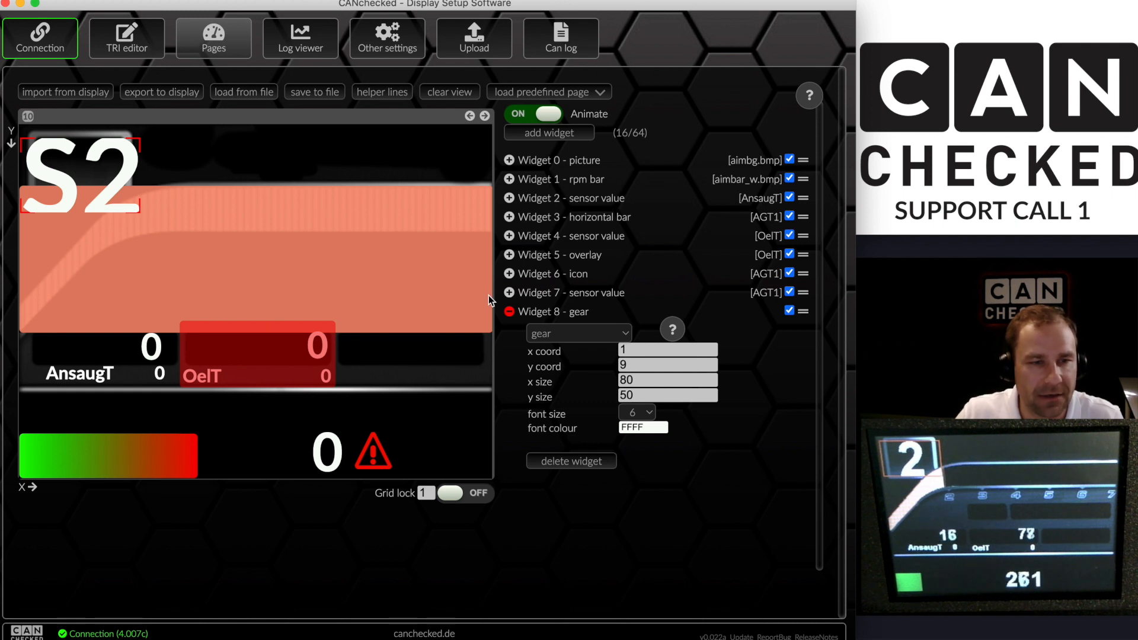
pyautogui.click(638, 412)
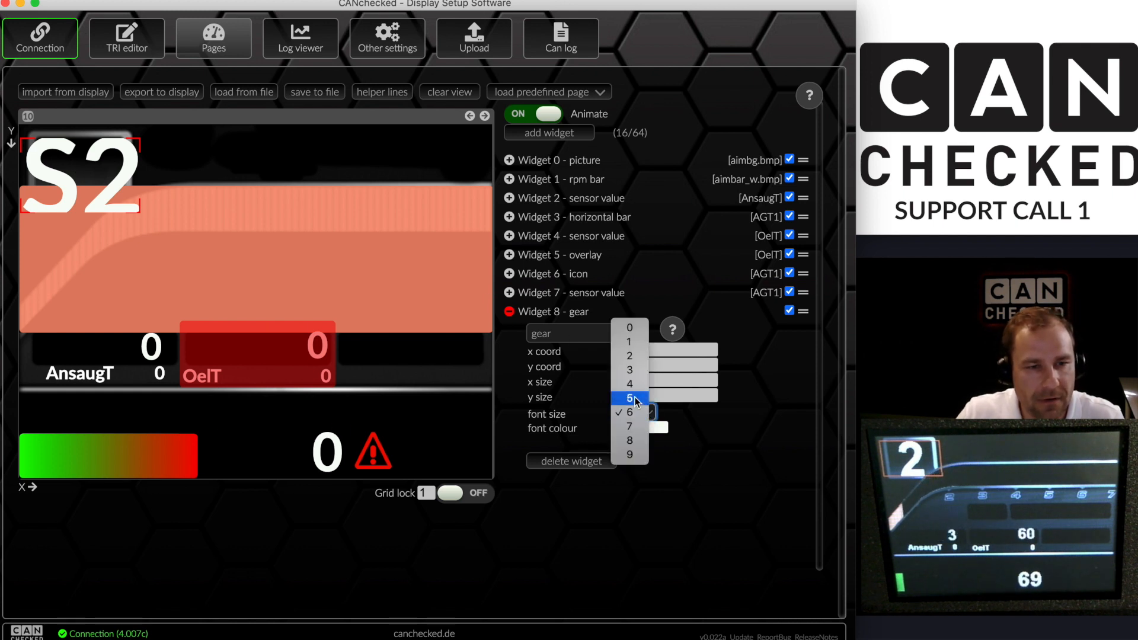
pyautogui.click(634, 398)
pyautogui.moveTo(102, 183); pyautogui.dragTo(90, 175)
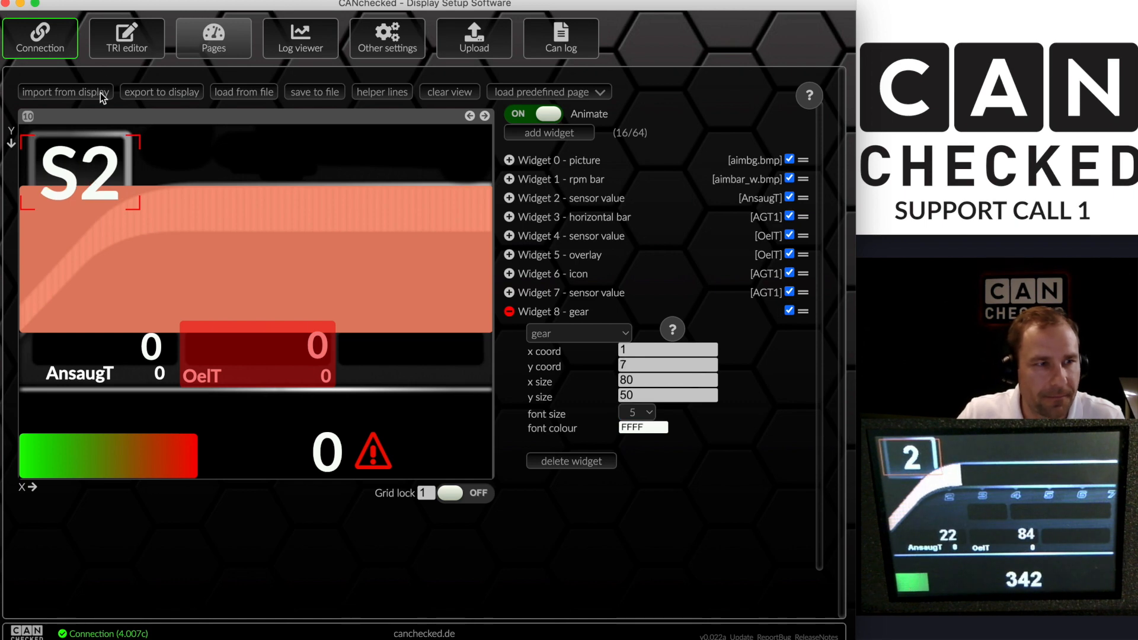
pyautogui.click(162, 92)
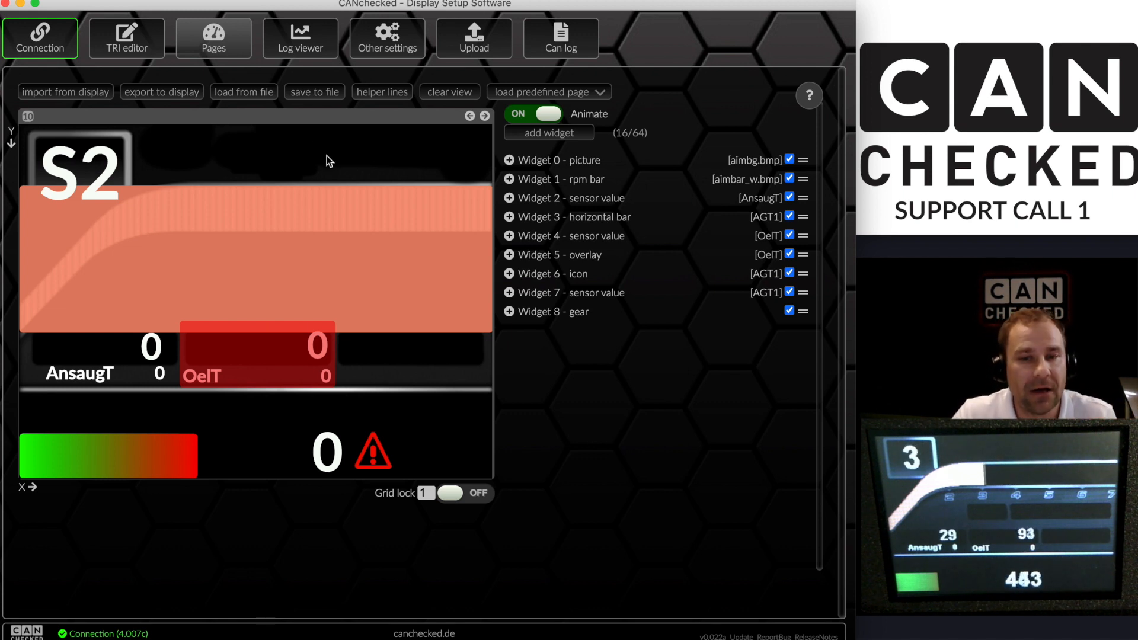
# Set the RPM sensor to Drehzahl and the Speed sensor to Speed in the sensor init settings
pyautogui.click(382, 58)
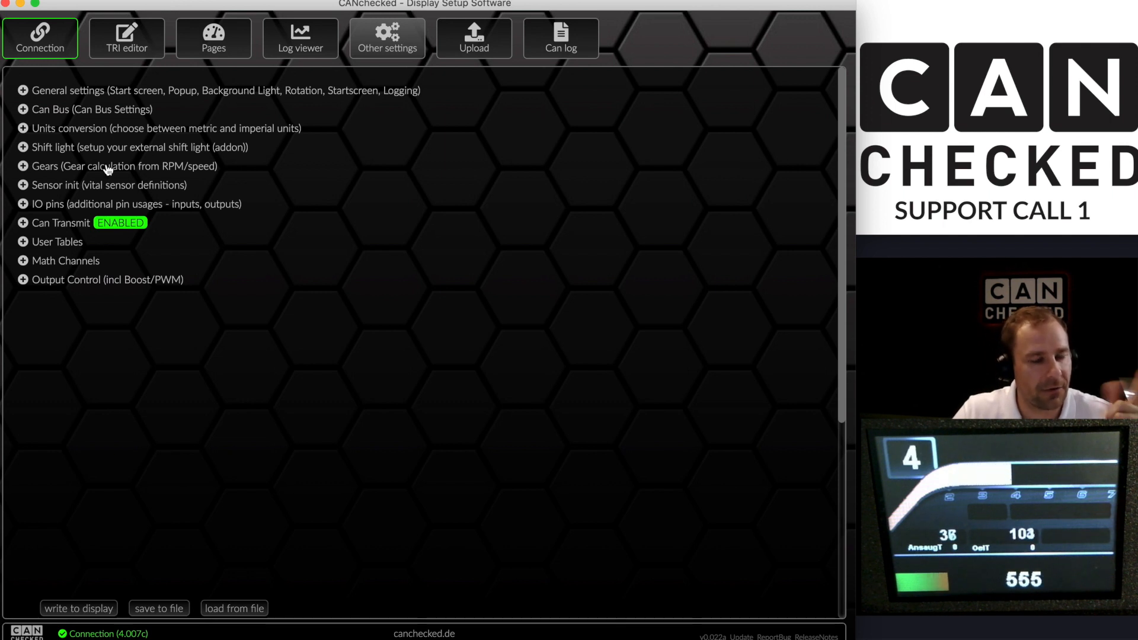
pyautogui.click(23, 167)
pyautogui.click(23, 168)
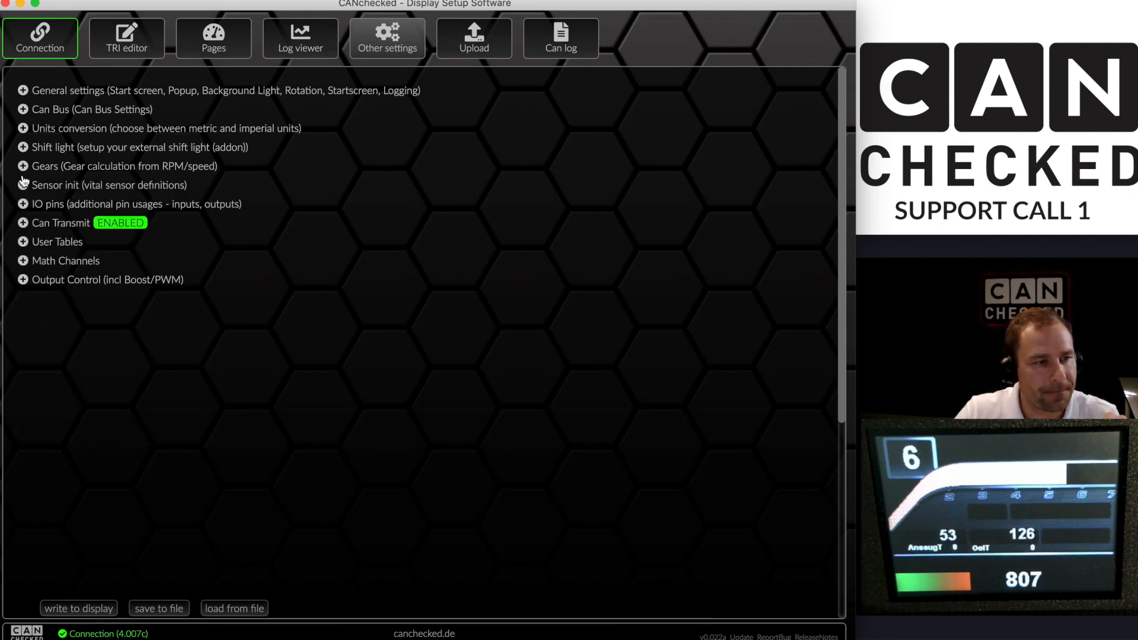
pyautogui.click(23, 186)
pyautogui.click(124, 207)
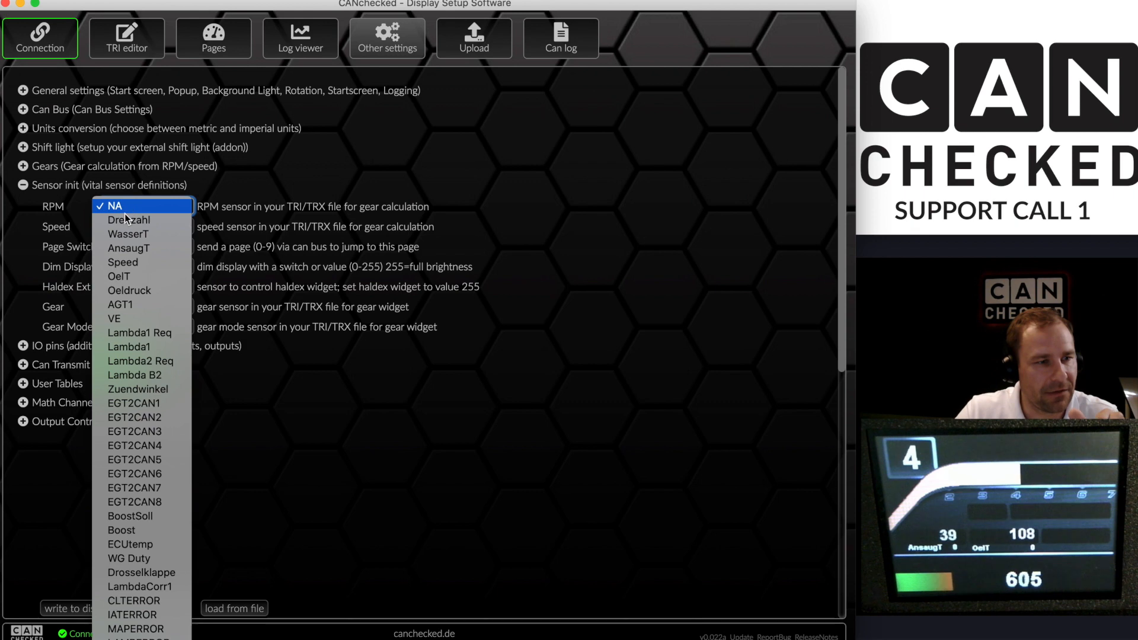
pyautogui.click(126, 221)
pyautogui.click(130, 227)
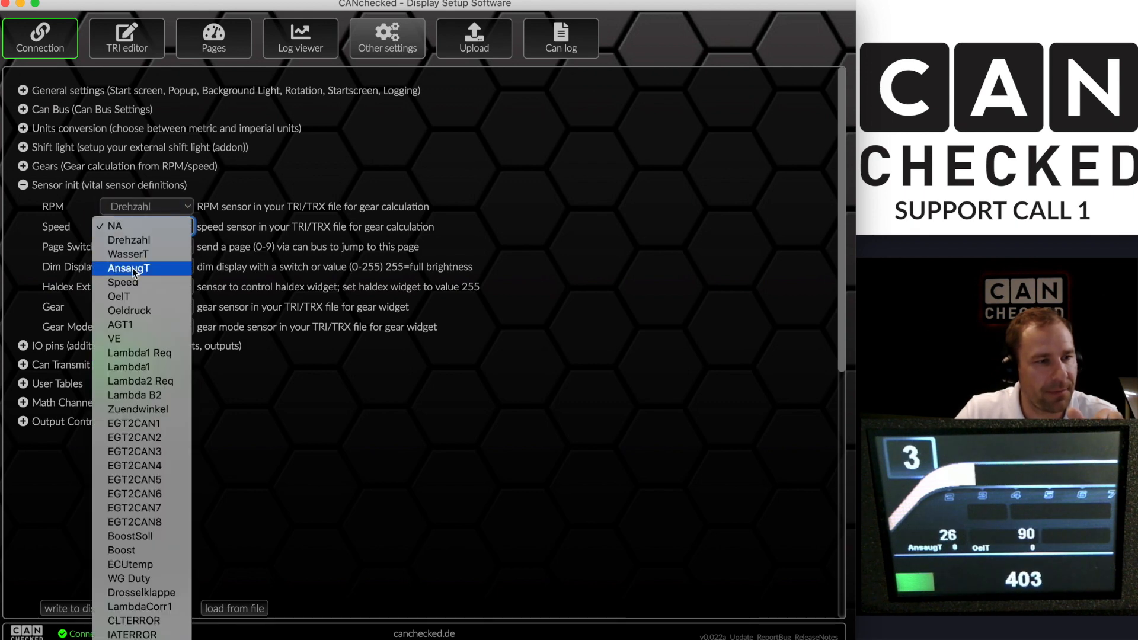
pyautogui.click(131, 282)
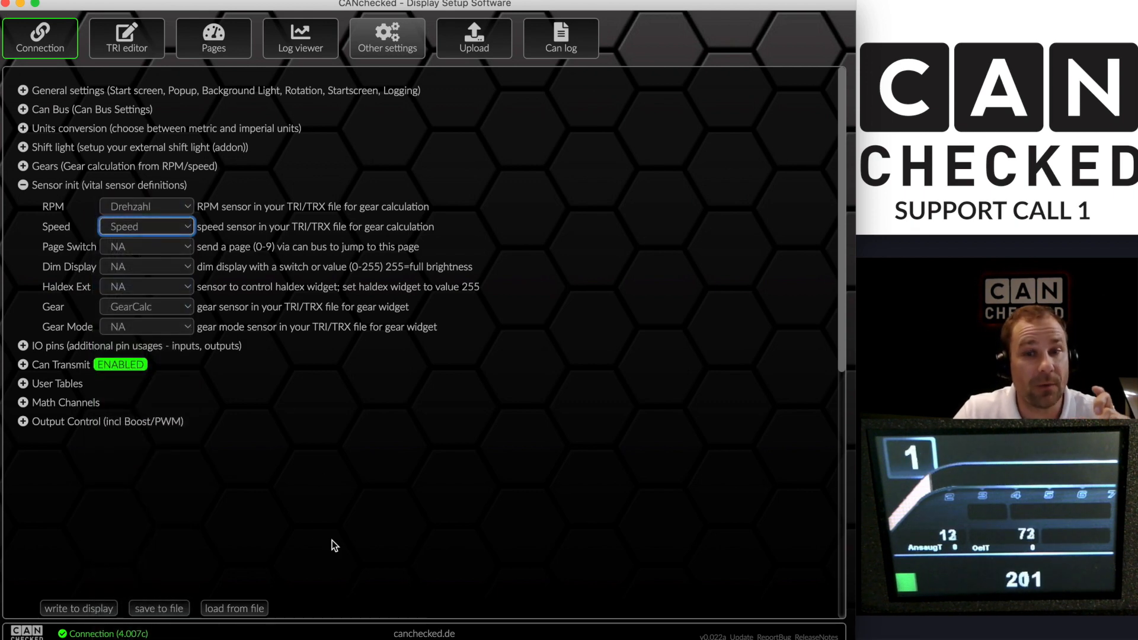
# Show the Gear1 to Gear8 values of the gear calculation from RPM and speed
pyautogui.click(23, 185)
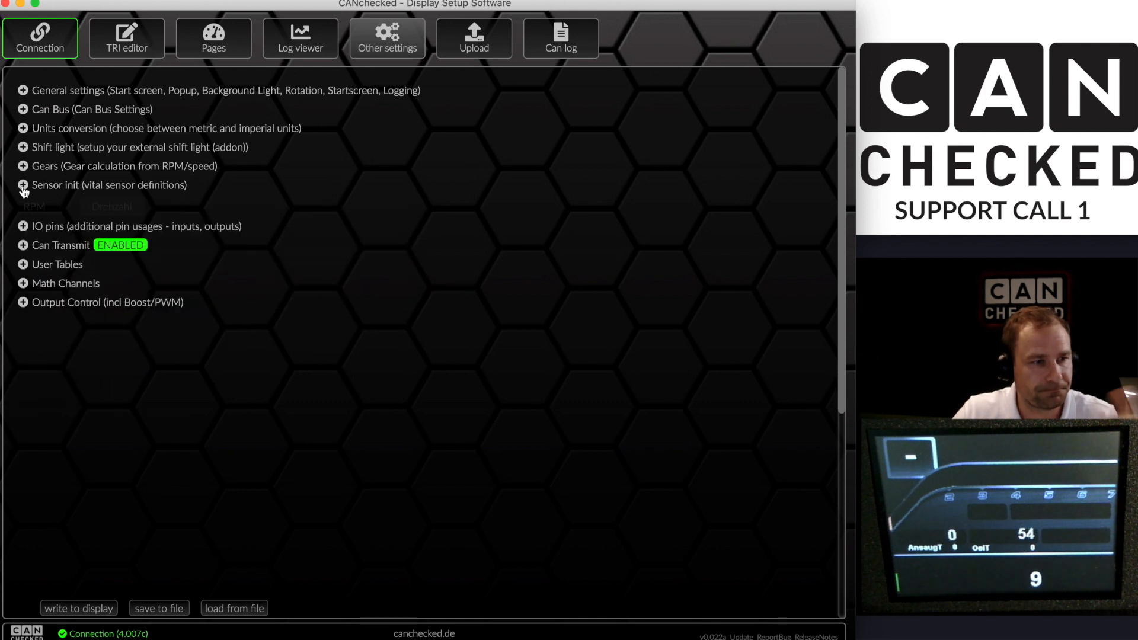
pyautogui.click(23, 166)
pyautogui.click(115, 189)
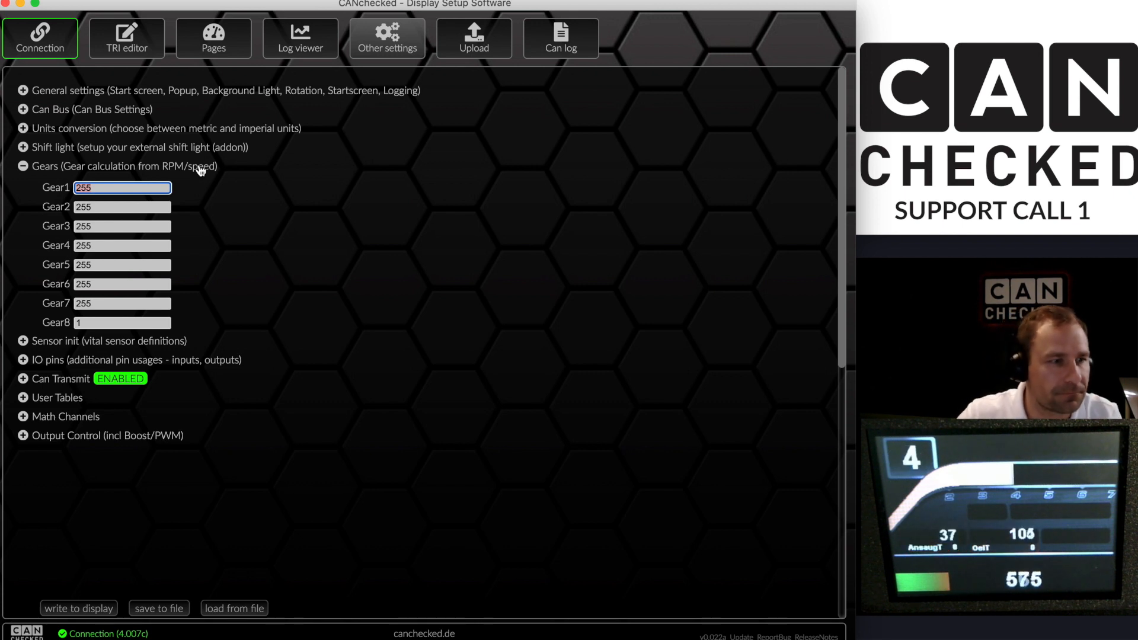
# Return to the page editor and switch off the widget animation
pyautogui.click(55, 37)
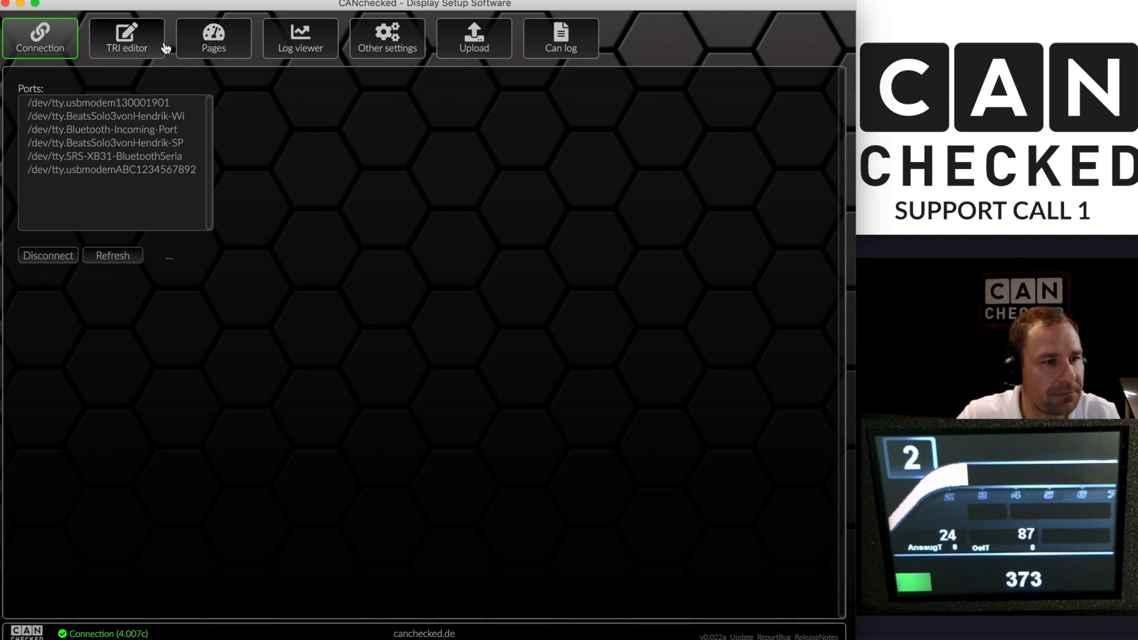
pyautogui.click(214, 39)
pyautogui.click(548, 115)
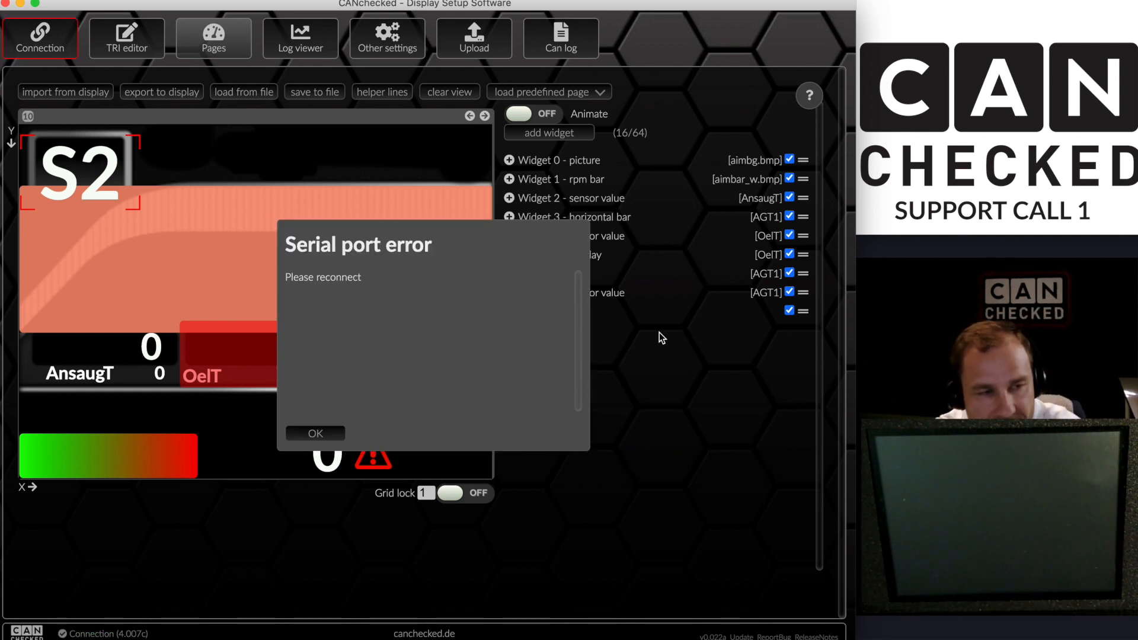
pyautogui.click(329, 437)
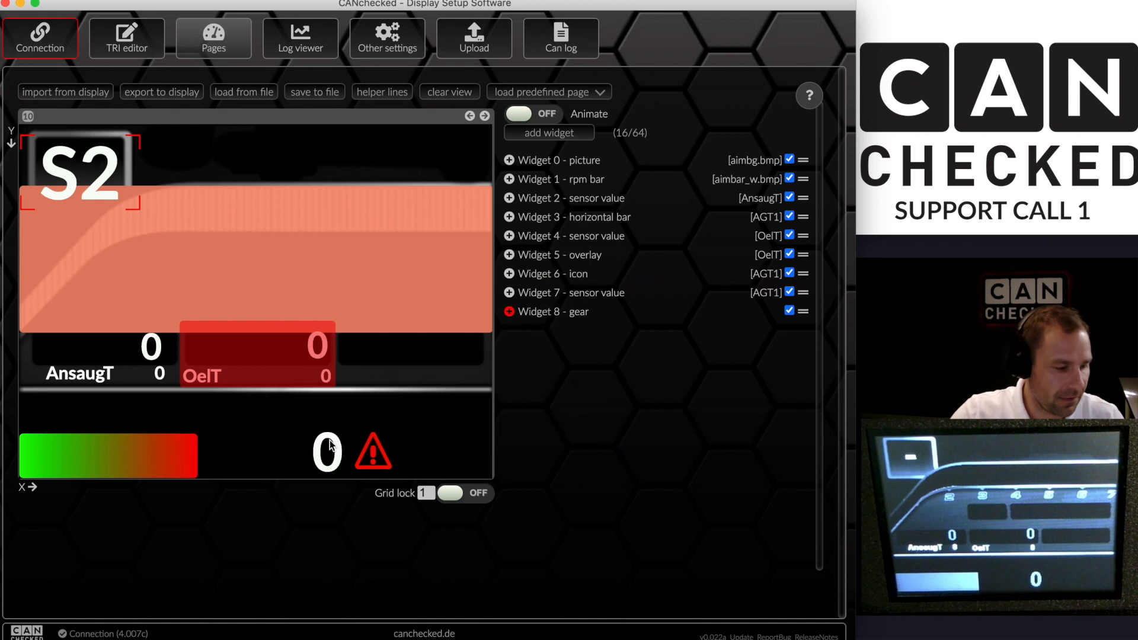
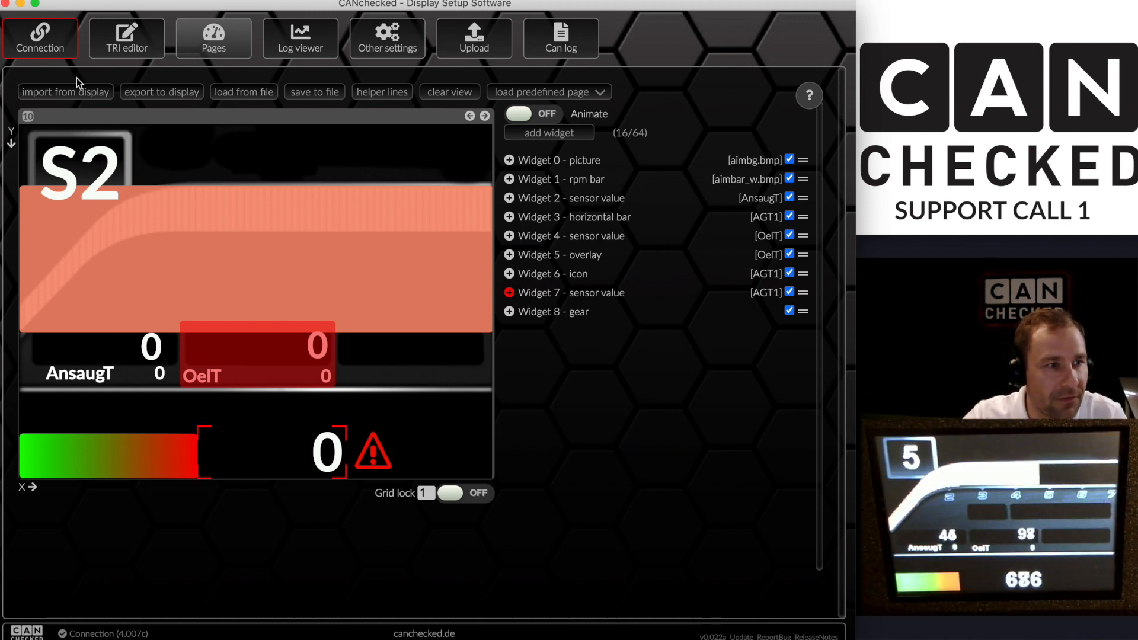
# Reconnect to the display through port /dev/tty.usbmodem130001901 and import the page from the display
pyautogui.click(47, 41)
pyautogui.doubleClick(130, 170)
pyautogui.click(331, 284)
pyautogui.click(323, 365)
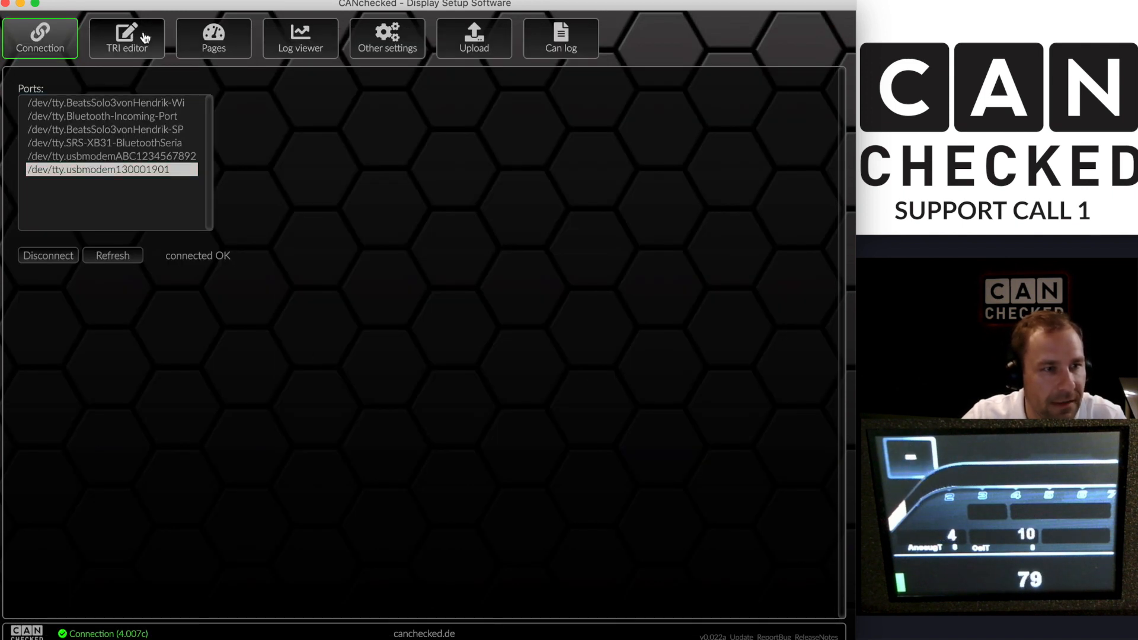
pyautogui.click(135, 36)
pyautogui.click(208, 48)
pyautogui.click(66, 93)
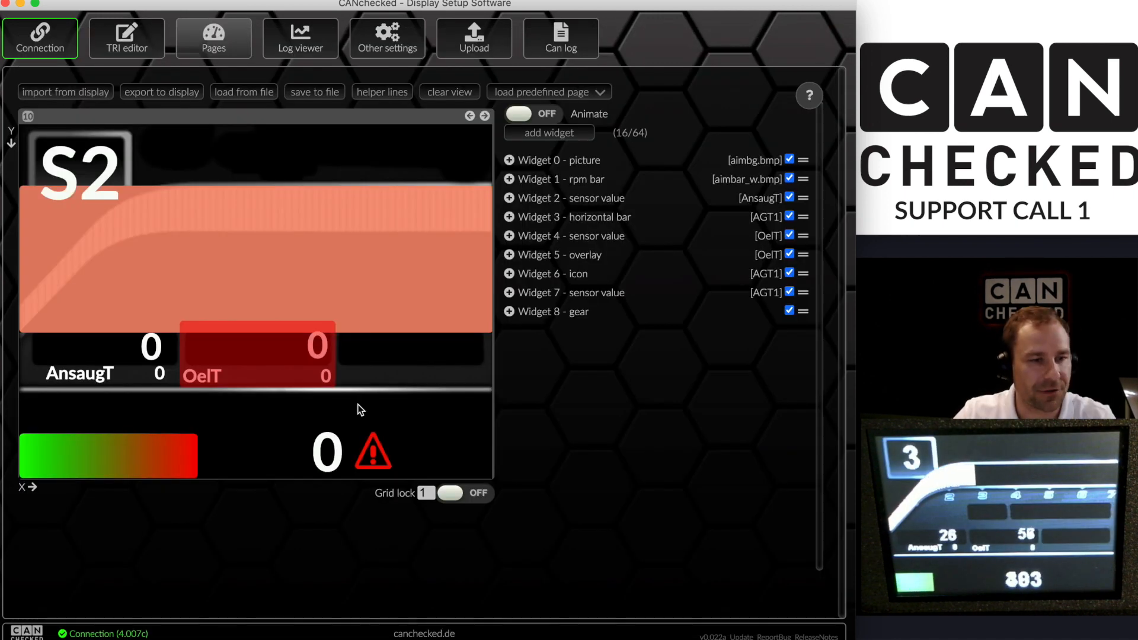
# Set the grid lock spacing to 20 and switch grid lock on
pyautogui.click(327, 452)
pyautogui.click(389, 497)
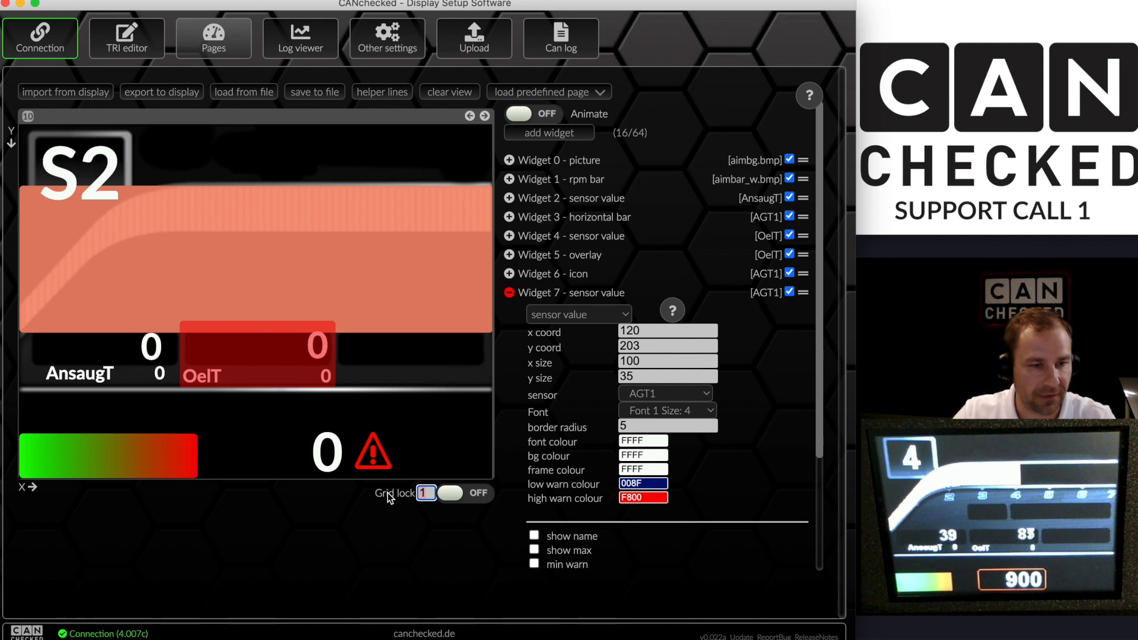
pyautogui.write('20')
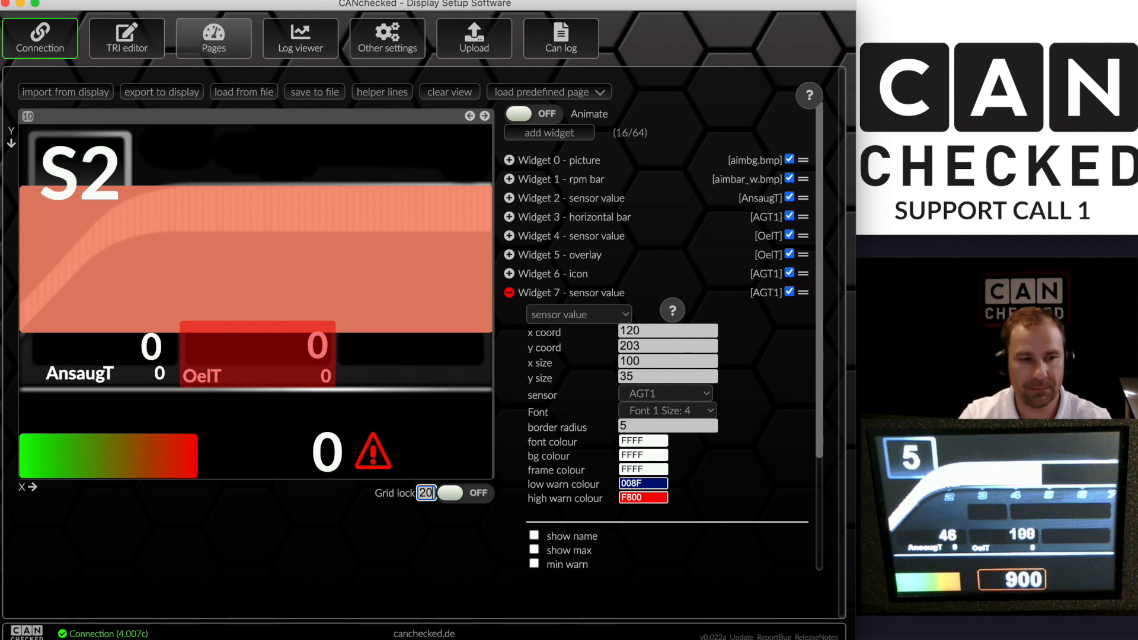
pyautogui.click(449, 495)
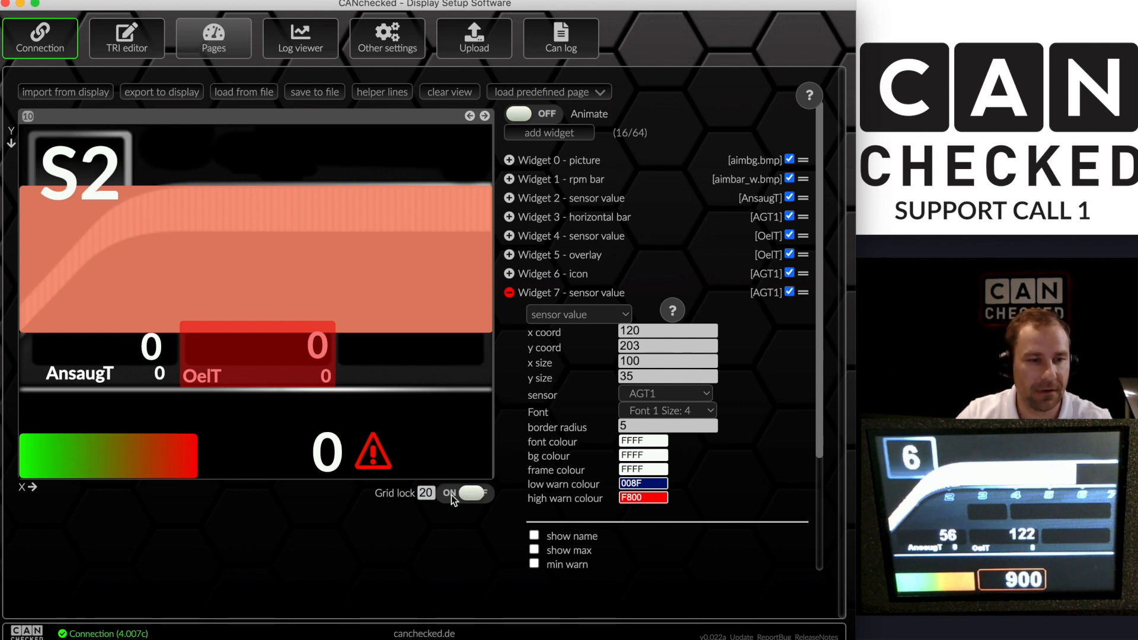
# Move the AGT1 warning icon in grid steps to x 220, y 180, above and beside the AGT1 value
pyautogui.click(371, 469)
pyautogui.press('Up')
pyautogui.press('Down')
pyautogui.press('Up')
pyautogui.press('Down')
pyautogui.press('Left')
pyautogui.press('Up')
pyautogui.press('Right')
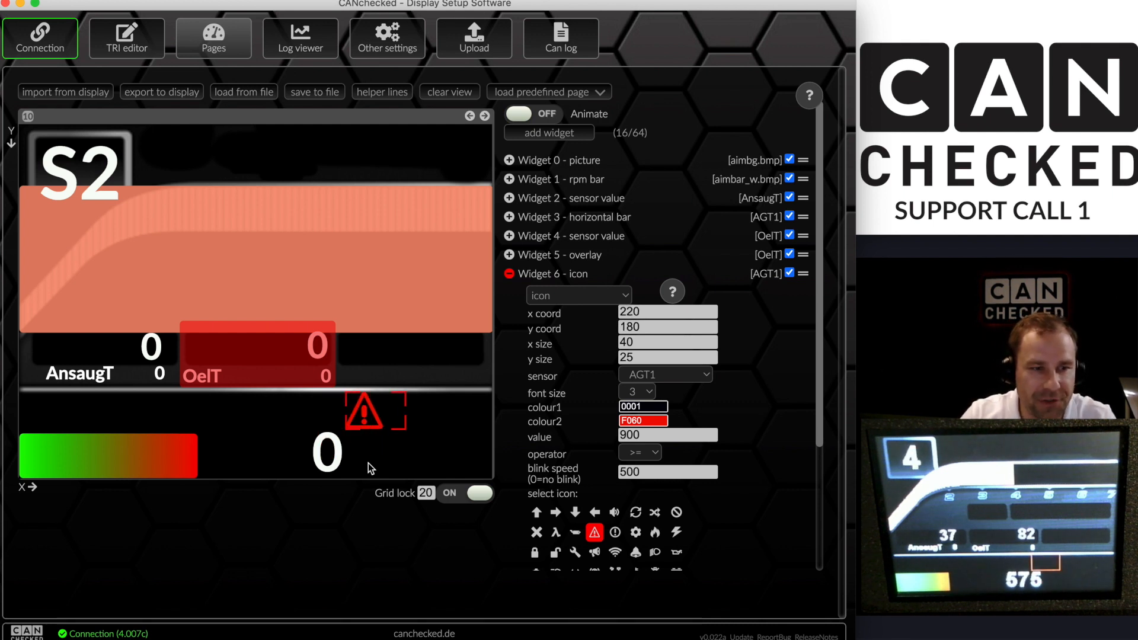
pyautogui.press('Left')
pyautogui.press('Right')
pyautogui.press('Down')
pyautogui.press('Up')
pyautogui.press('Down')
pyautogui.press('Up')
pyautogui.press('Down')
pyautogui.press('Right')
pyautogui.press('Up')
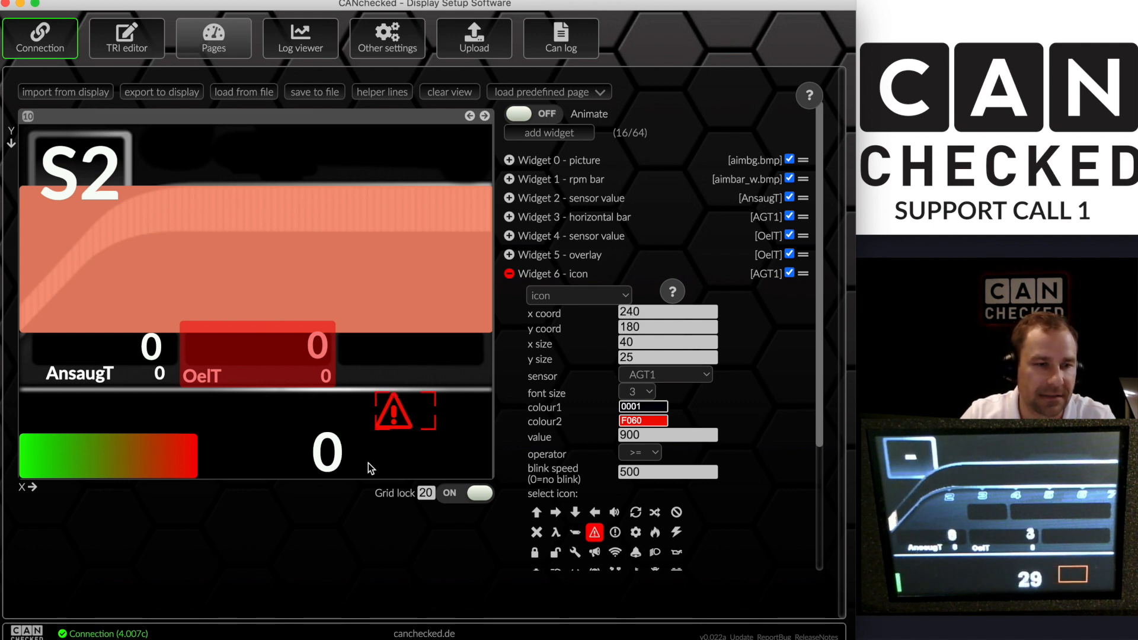
pyautogui.press('Left')
# Set the grid lock spacing to 10 and reselect the warning icon
pyautogui.click(425, 492)
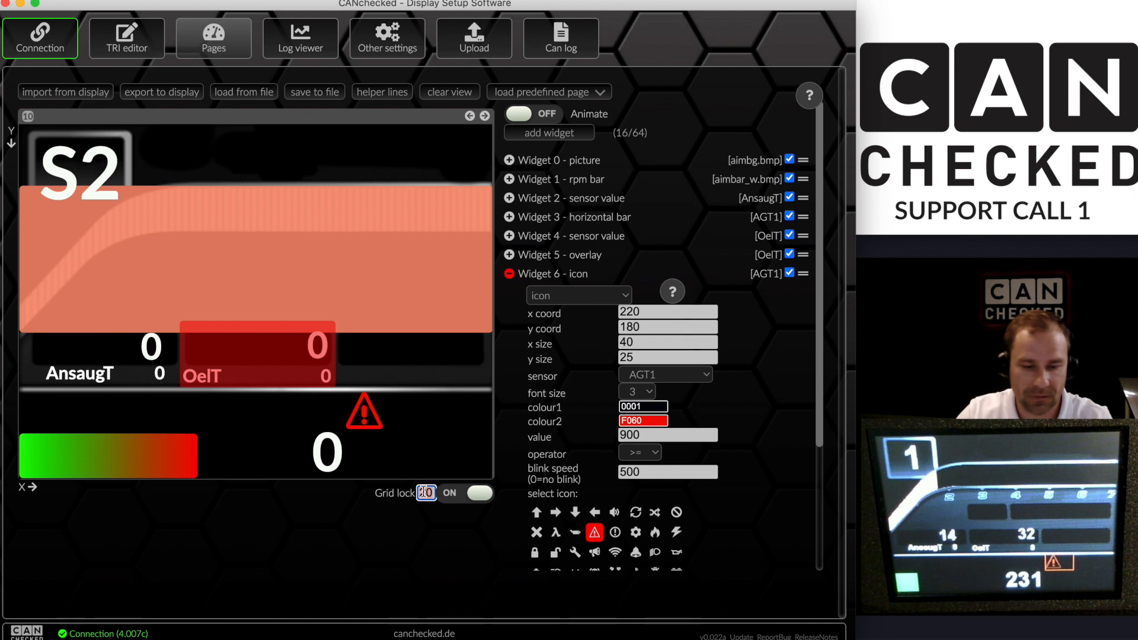
pyautogui.write('10')
pyautogui.click(372, 426)
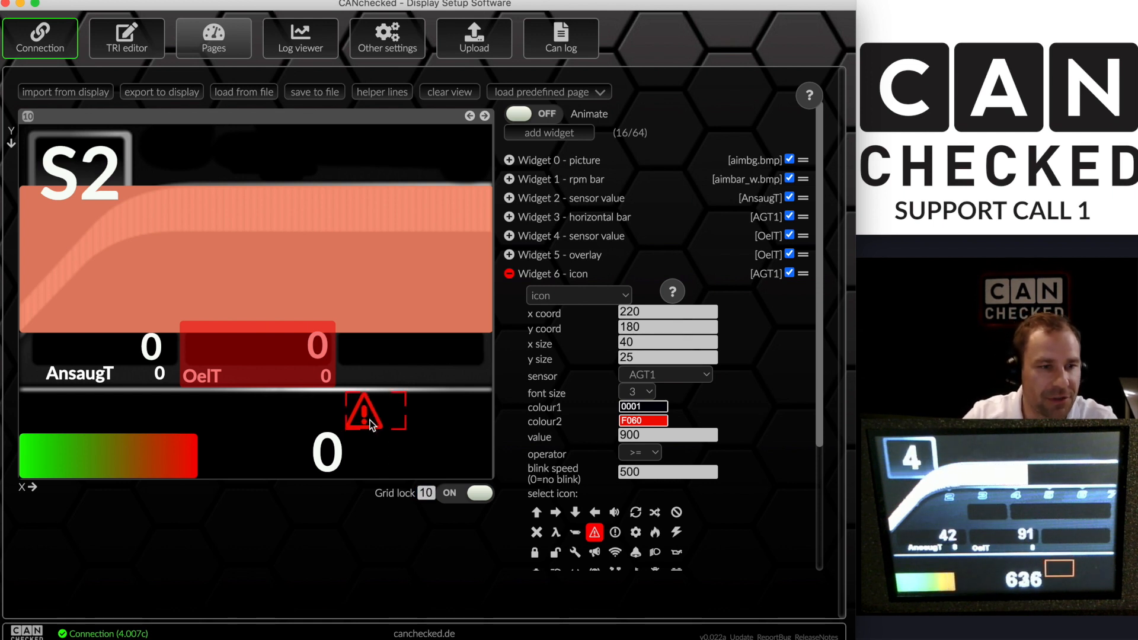
# Load the predefined Overview layout onto page 8 and export it to the display
pyautogui.click(471, 118)
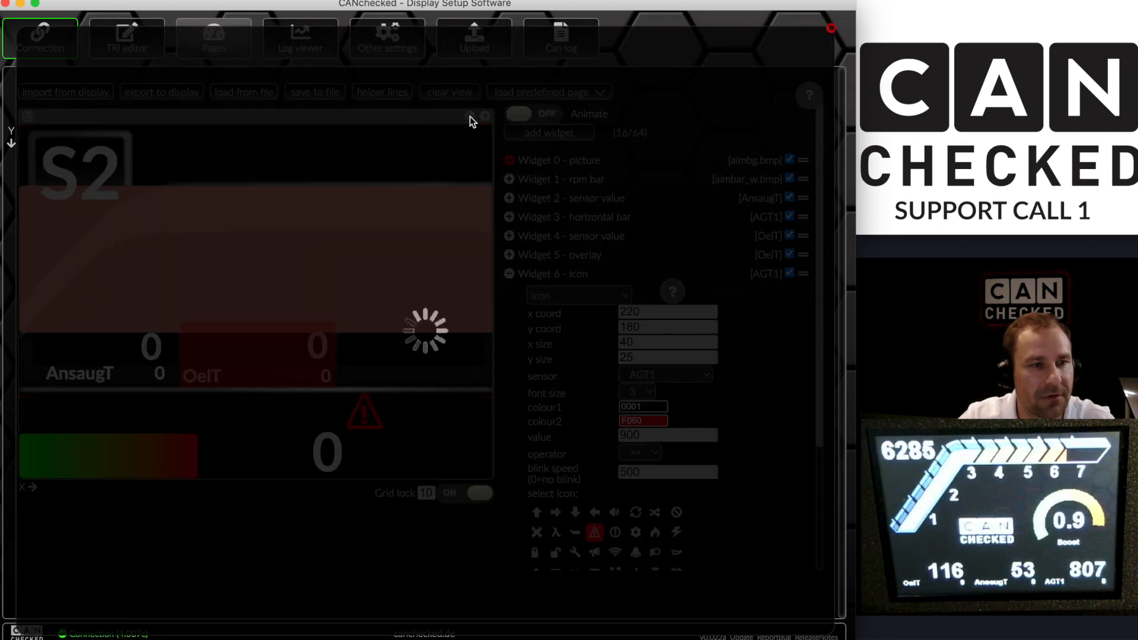
pyautogui.click(471, 118)
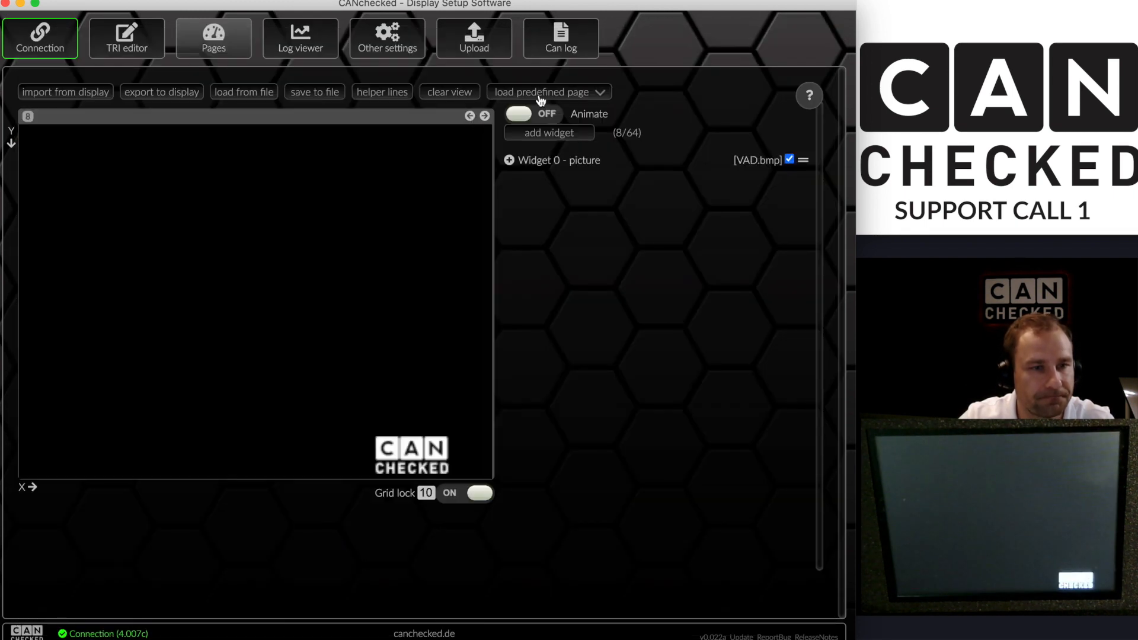
pyautogui.click(540, 101)
pyautogui.scroll(-1, 528, 256)
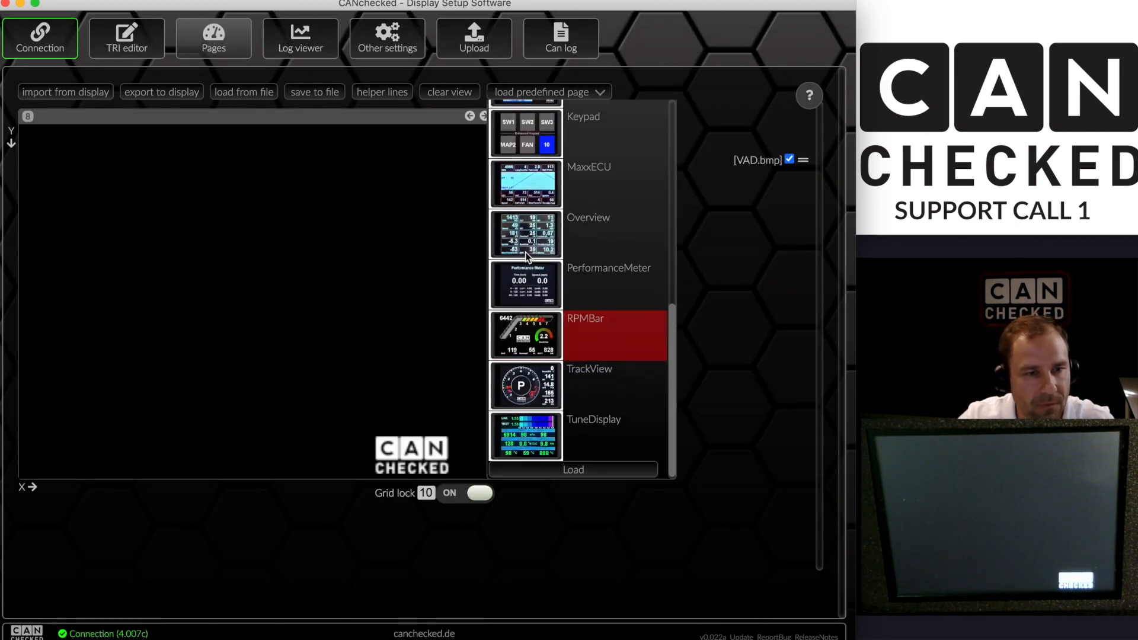
pyautogui.doubleClick(528, 256)
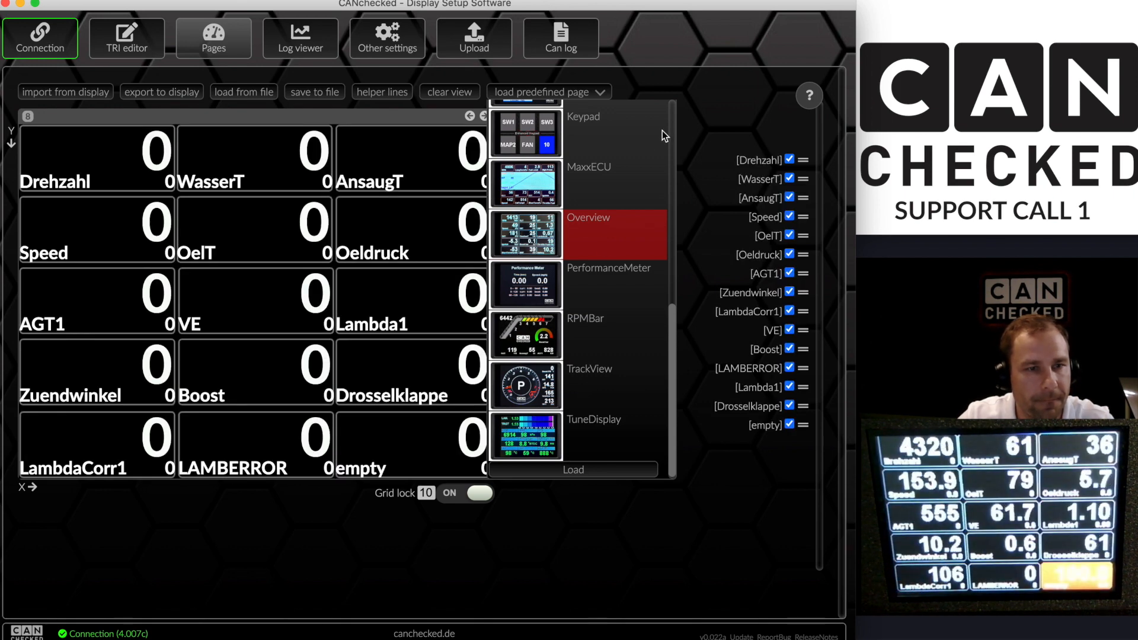
pyautogui.click(601, 94)
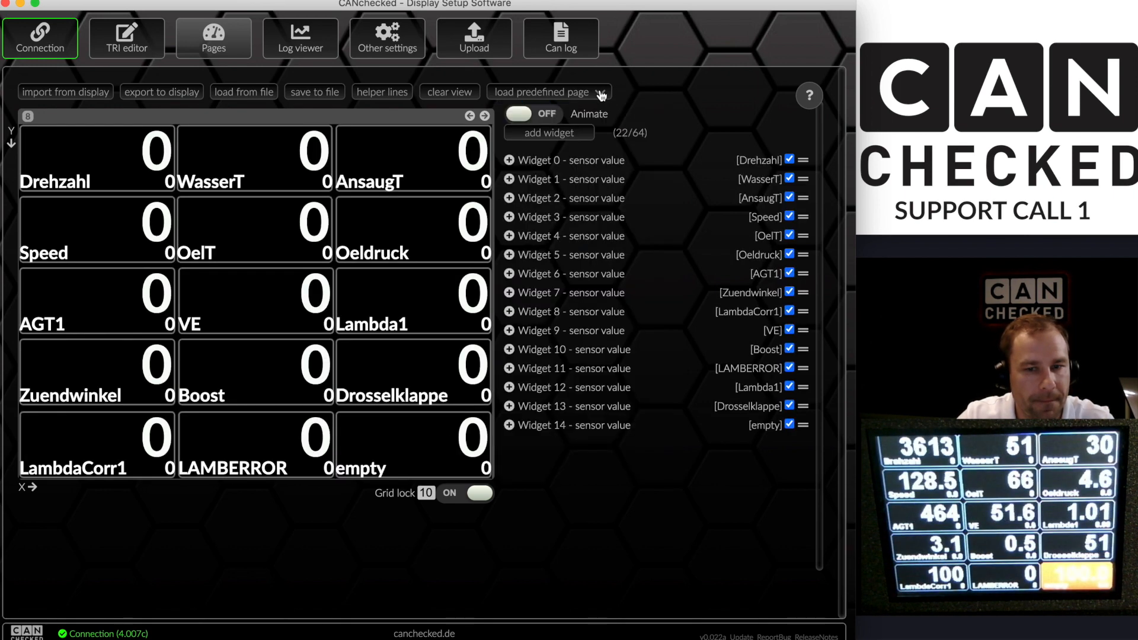
pyautogui.click(181, 95)
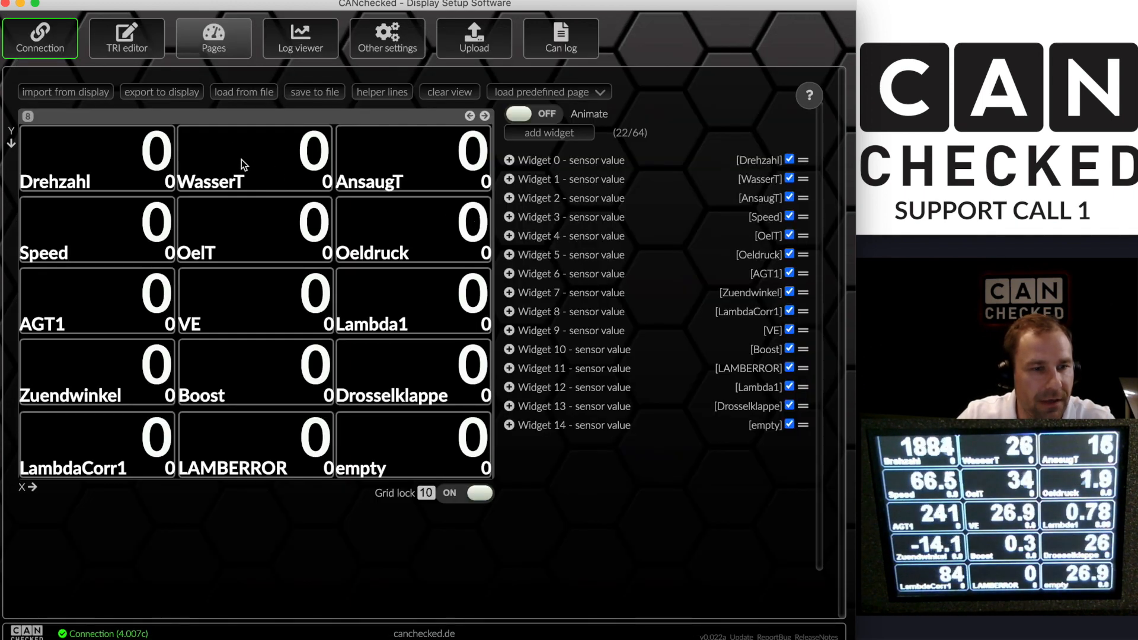
# Shift the WasserT widget vertically and horizontally in grid steps of 10, ending at x 110, y 0
pyautogui.click(241, 159)
pyautogui.press('Down')
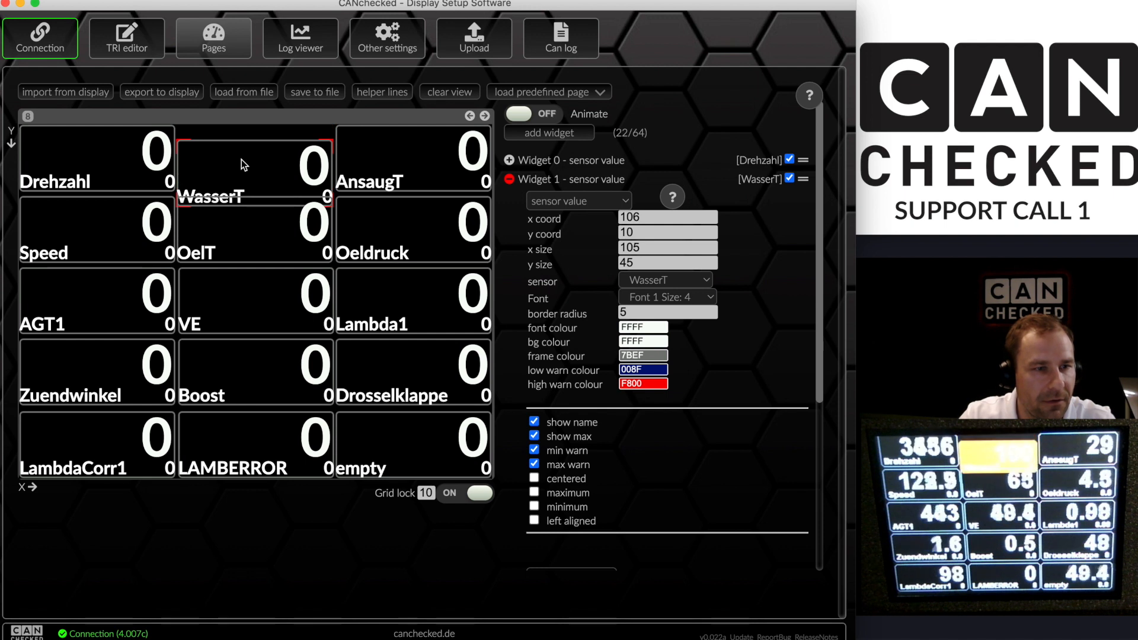
pyautogui.press('Up')
pyautogui.press('Left')
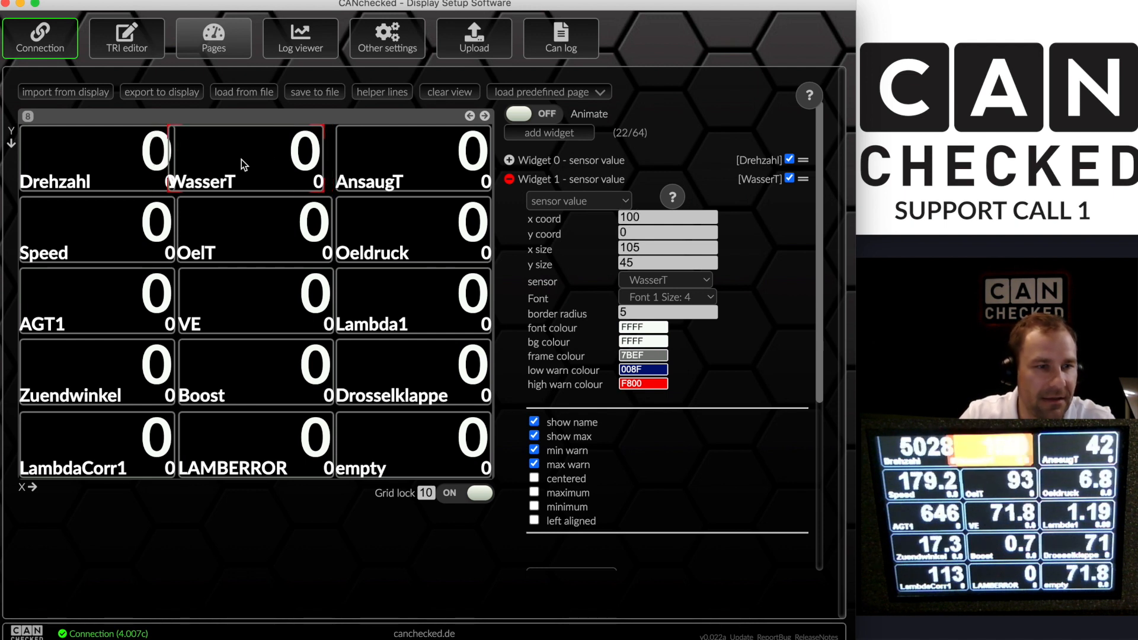
pyautogui.press('Right')
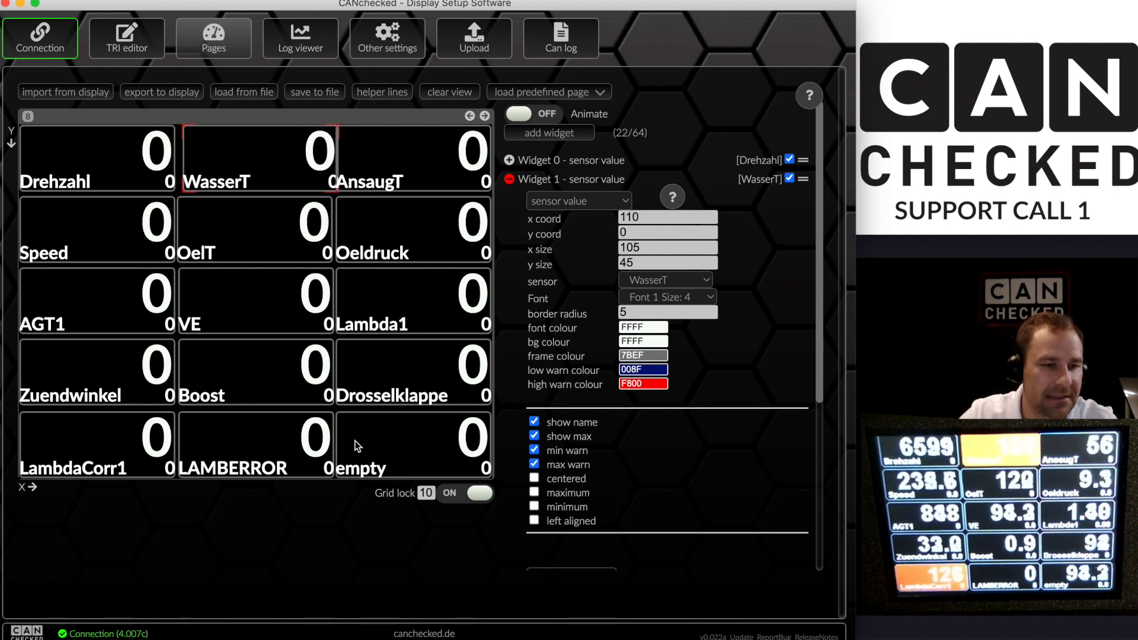
# Set the grid lock spacing to 5 and move the WasserT widget to x 105, y 0
pyautogui.doubleClick(429, 493)
pyautogui.write('5')
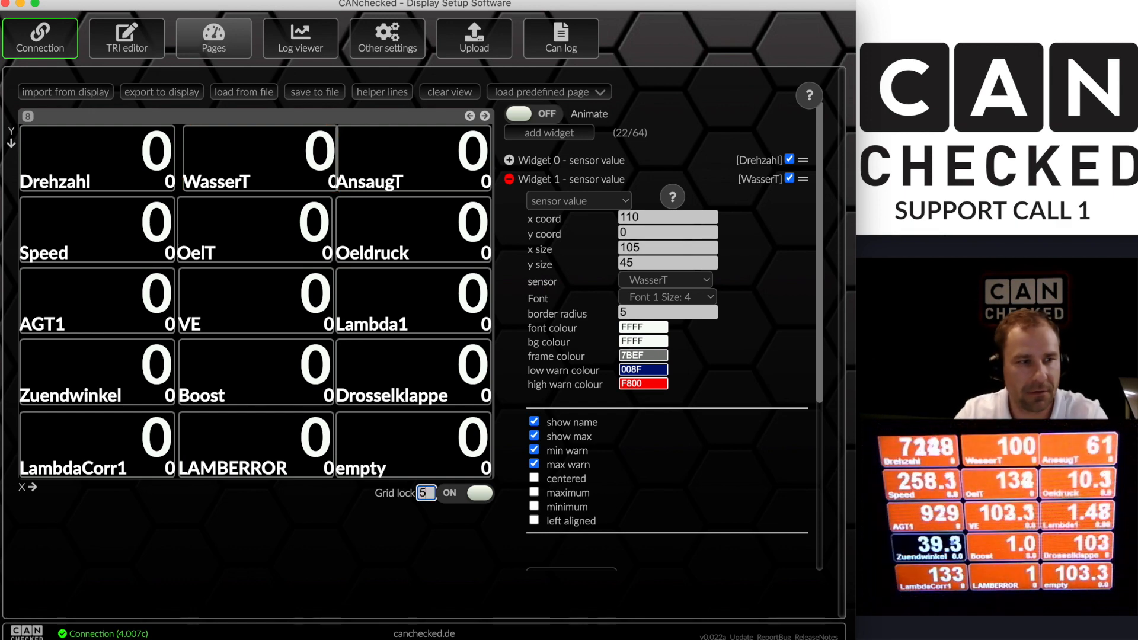
pyautogui.click(238, 140)
pyautogui.press('Left')
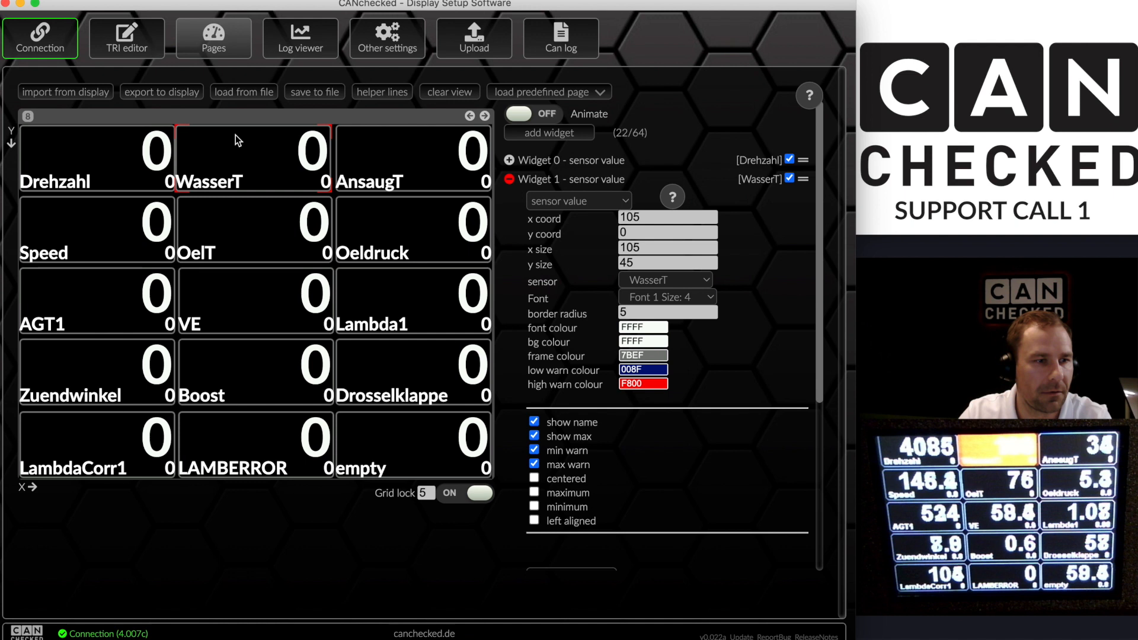
# Move the OelT widget in grid steps to x 110, y 50
pyautogui.click(227, 205)
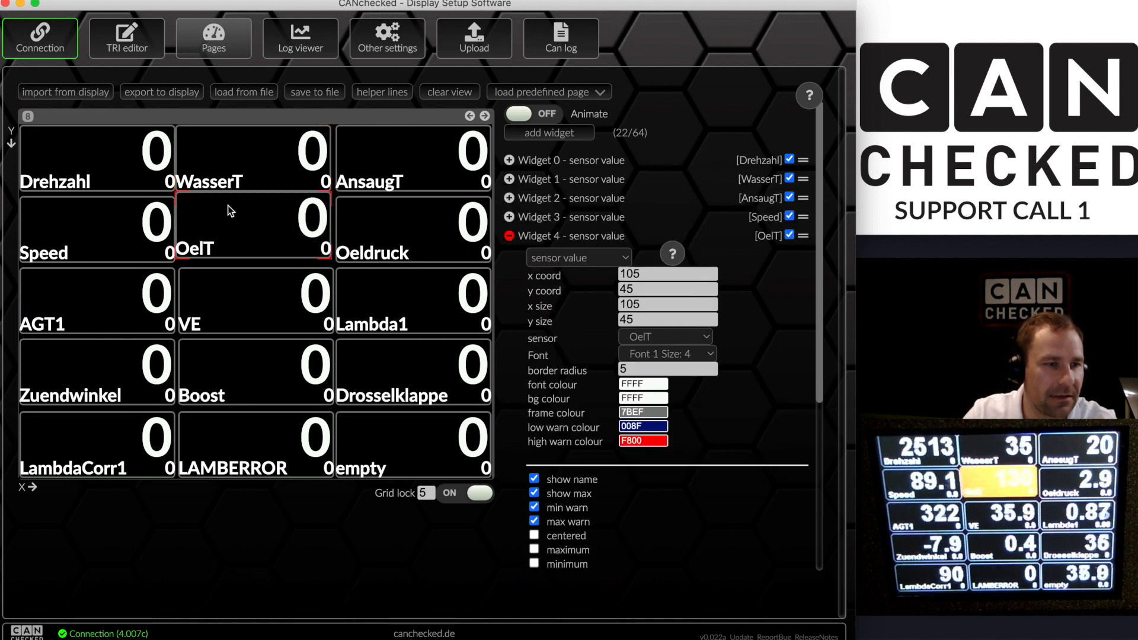
pyautogui.press('Down')
pyautogui.press('Up')
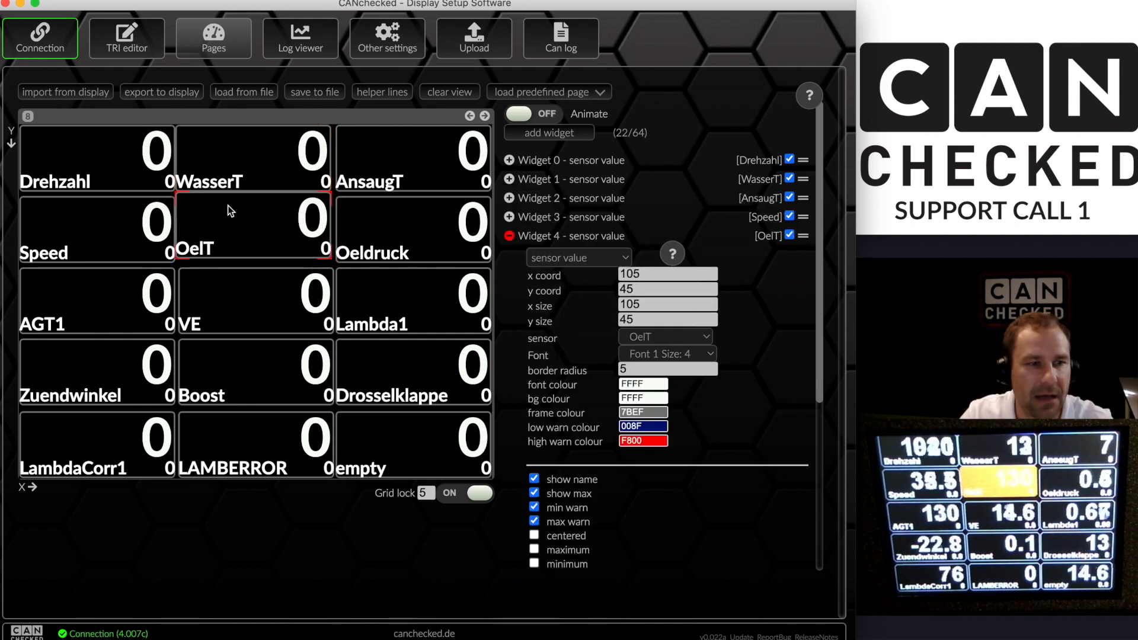
pyautogui.press('Down')
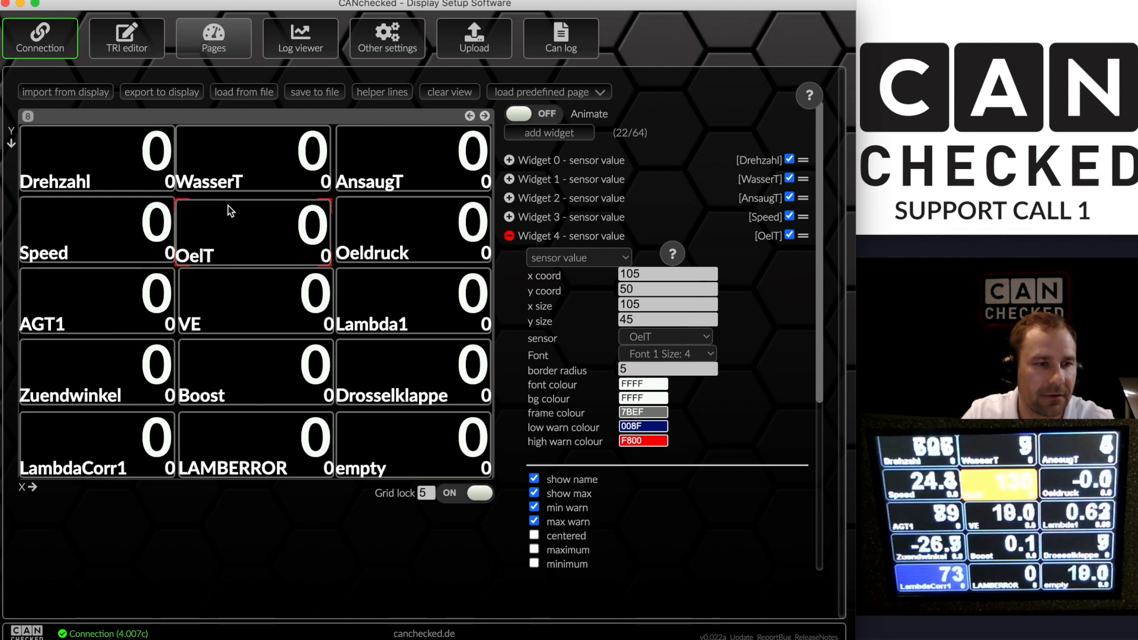
pyautogui.press('Right')
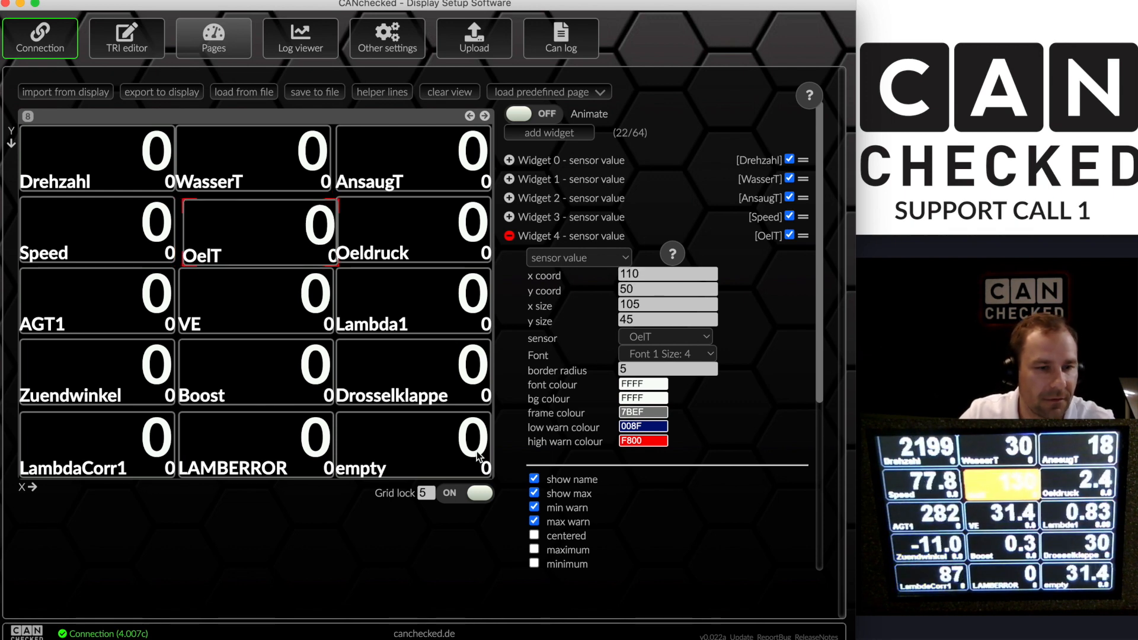
# Reload the page layout from the display to discard the shifted widget positions
pyautogui.click(102, 93)
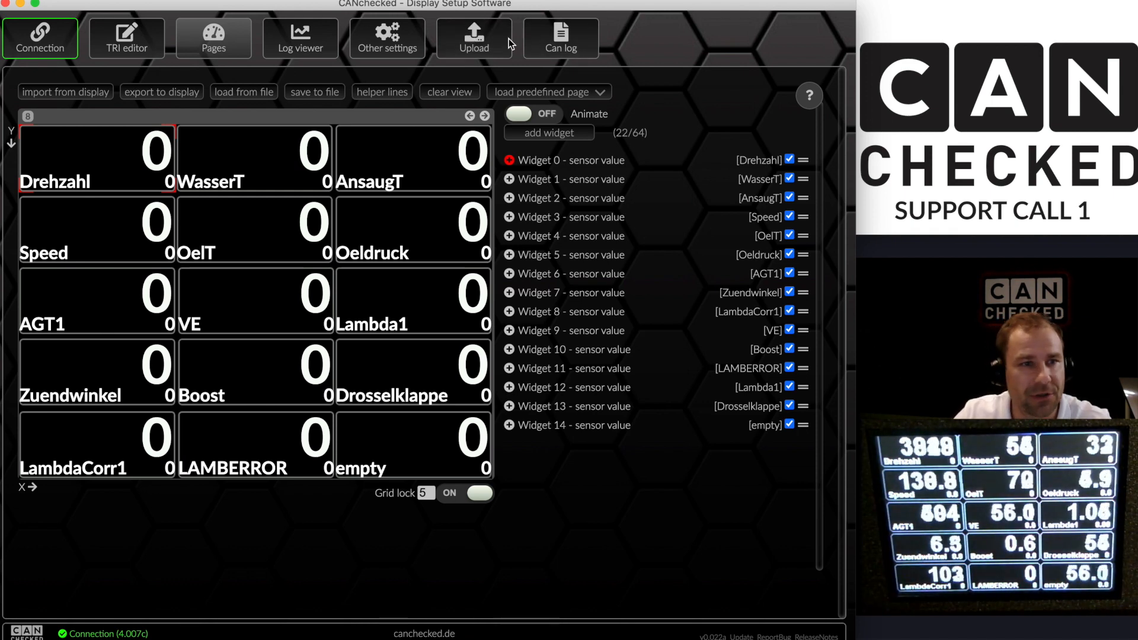
# Upload the picture file bg1234.jpg to the display
pyautogui.click(475, 39)
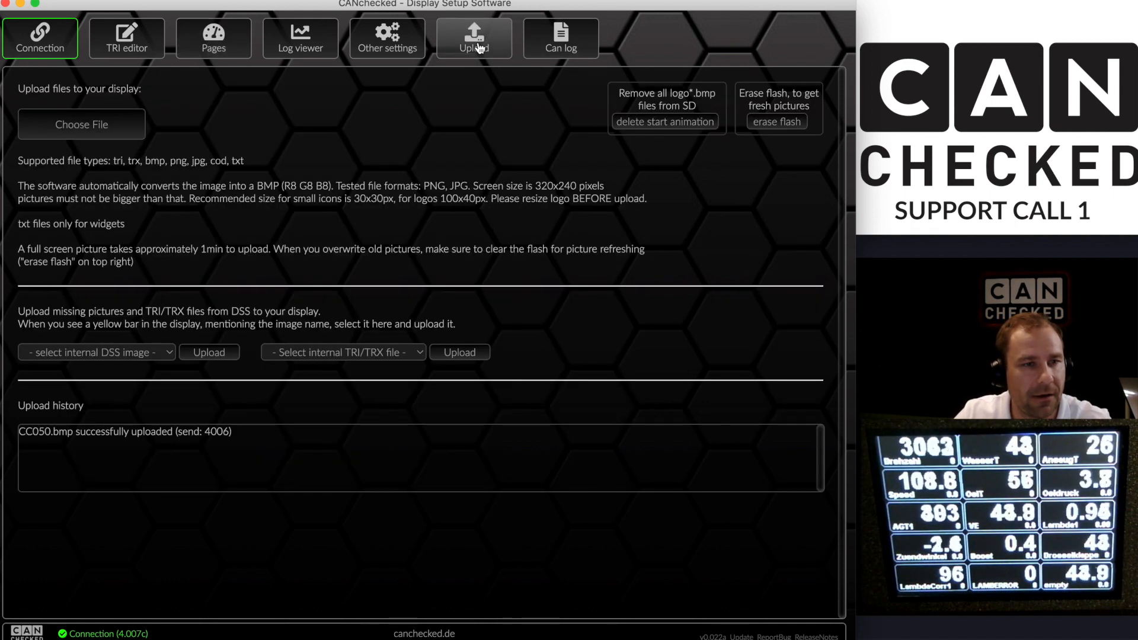
pyautogui.click(65, 136)
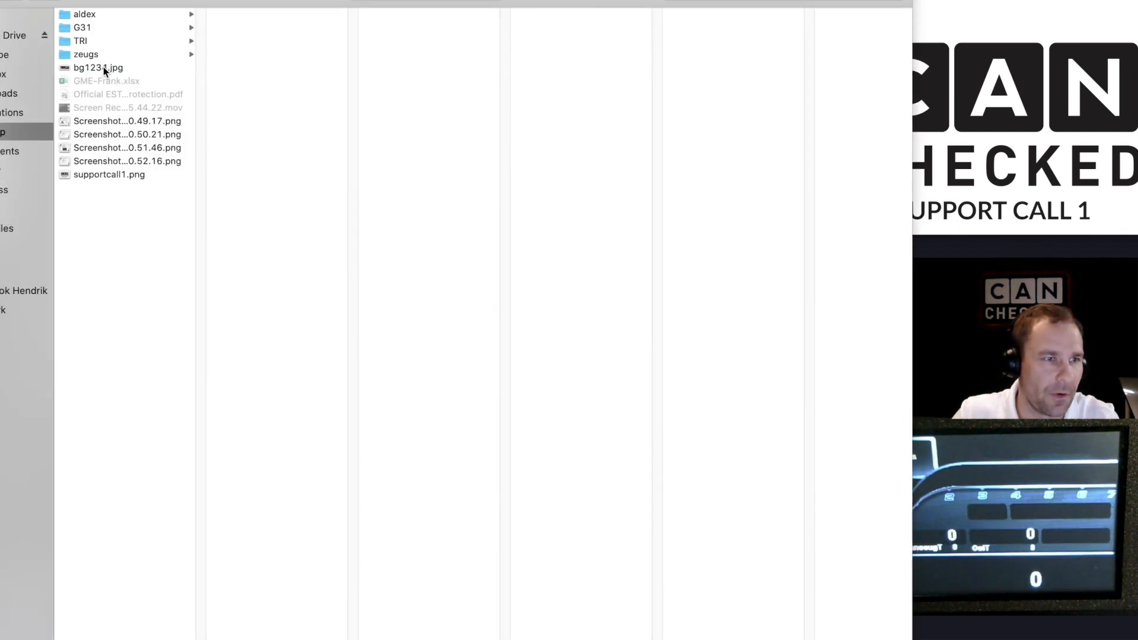
pyautogui.doubleClick(103, 66)
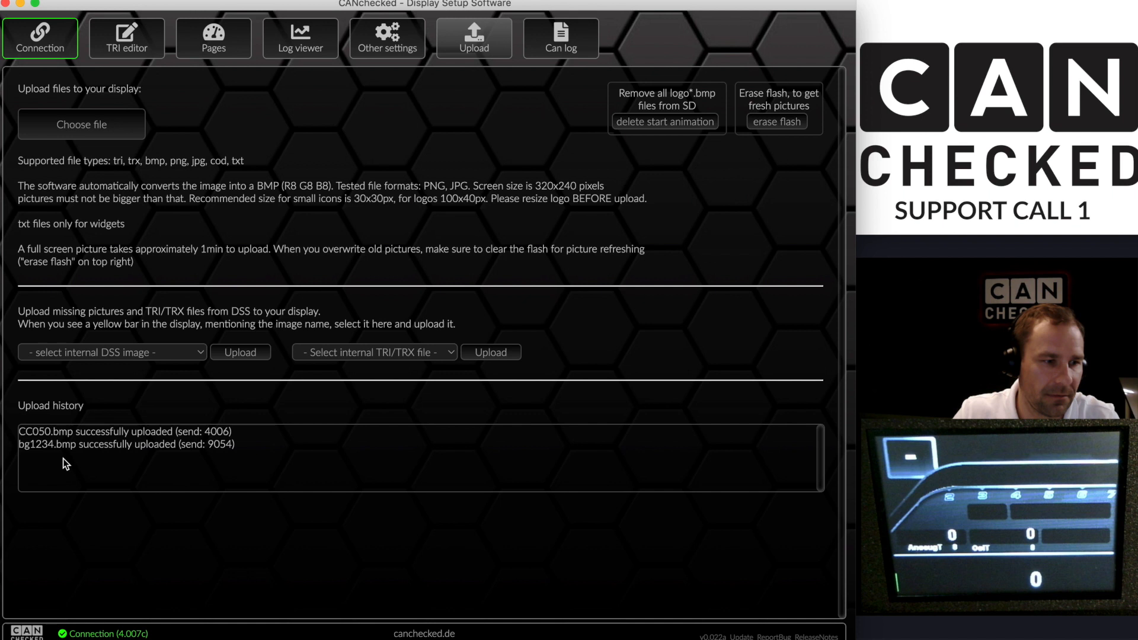
# Reimport page 10 from the display and add a picture widget above the rpm bar at x 135, y 5
pyautogui.click(195, 53)
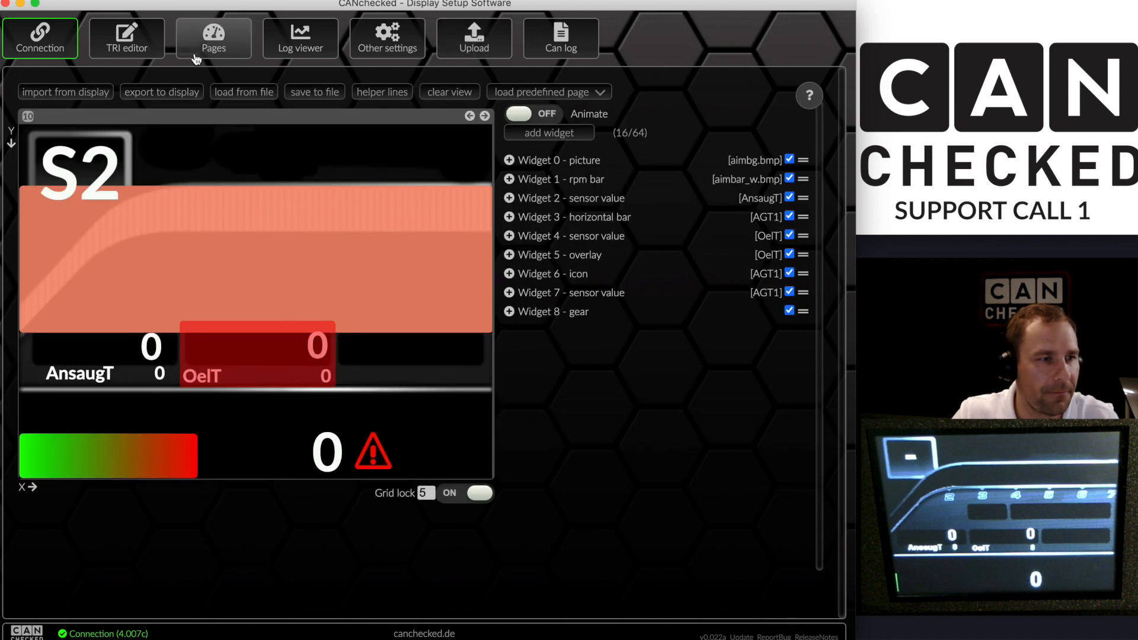
pyautogui.click(66, 95)
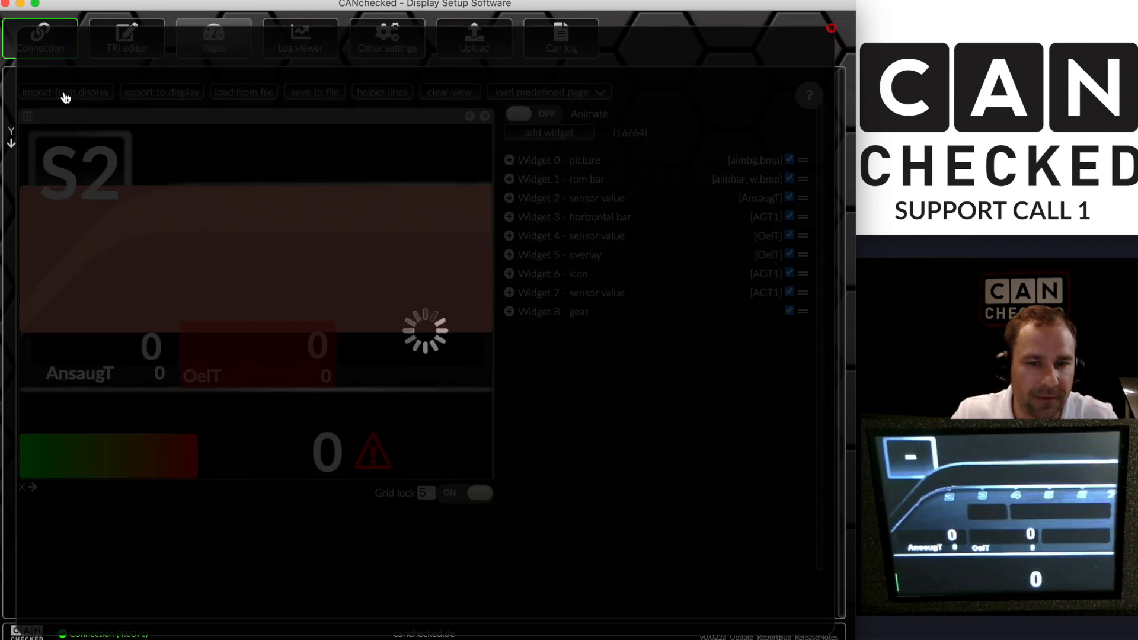
pyautogui.click(524, 134)
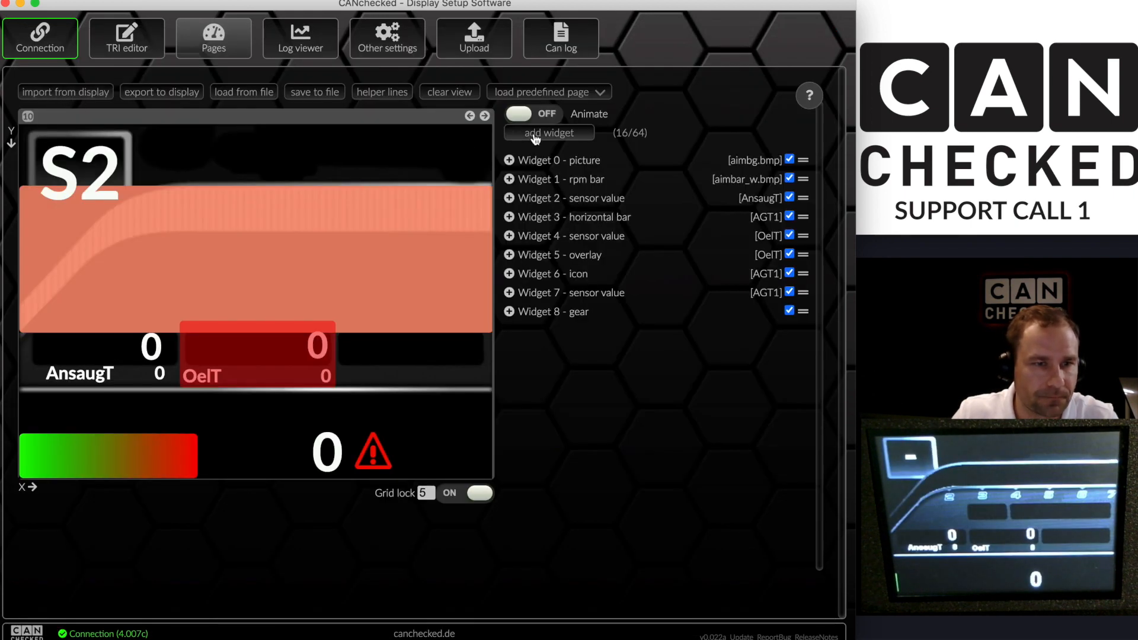
pyautogui.moveTo(257, 309); pyautogui.dragTo(234, 167)
pyautogui.click(589, 356)
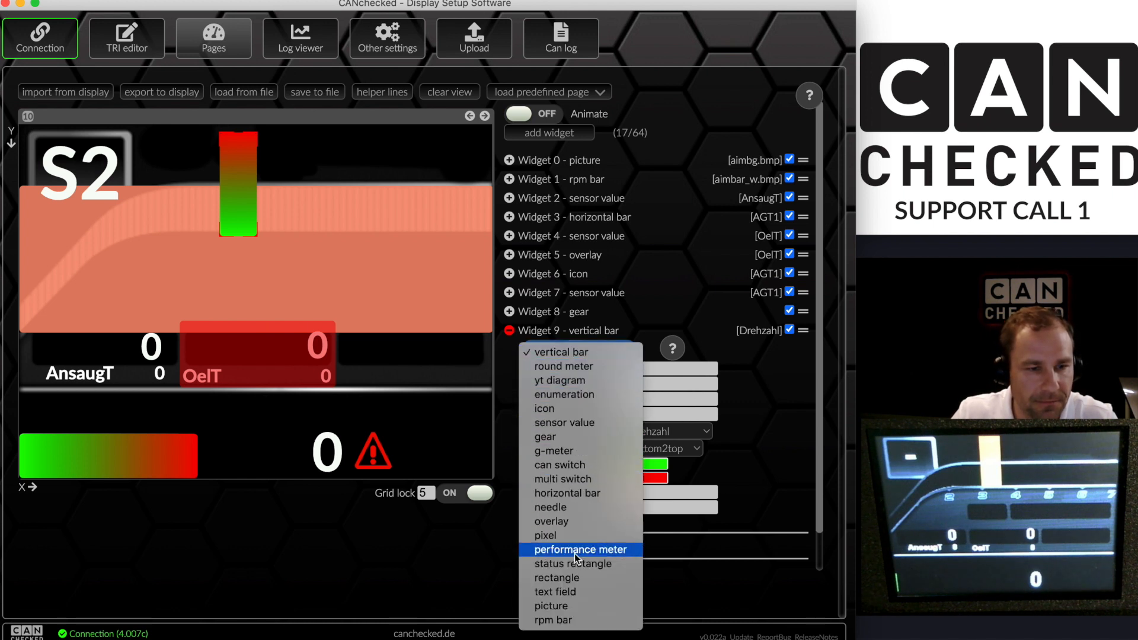
pyautogui.click(574, 606)
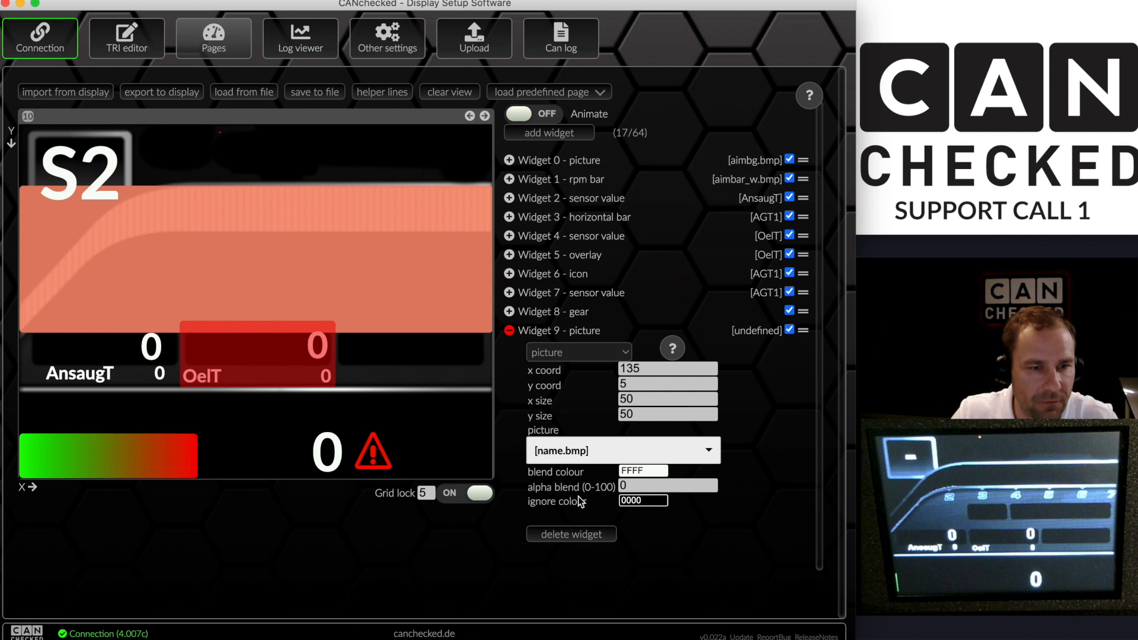
# Assign bg1234.bmp to the new picture widget on page 10 and export the page to the display
pyautogui.click(580, 455)
pyautogui.scroll(-2, 587, 498)
pyautogui.scroll(-10, 587, 493)
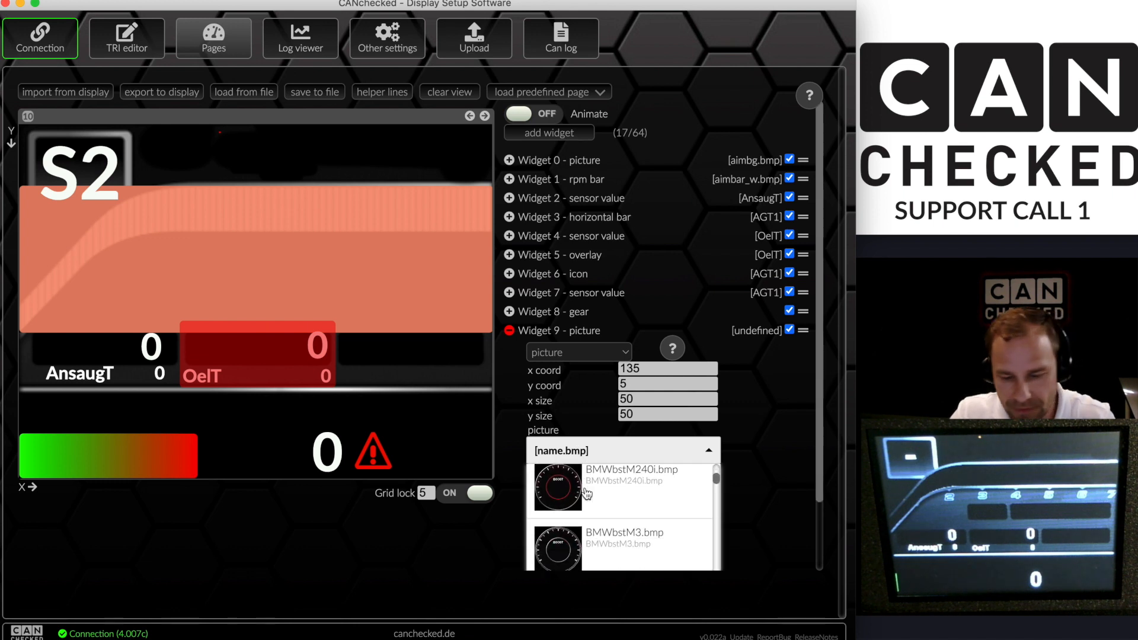
pyautogui.scroll(-8, 587, 492)
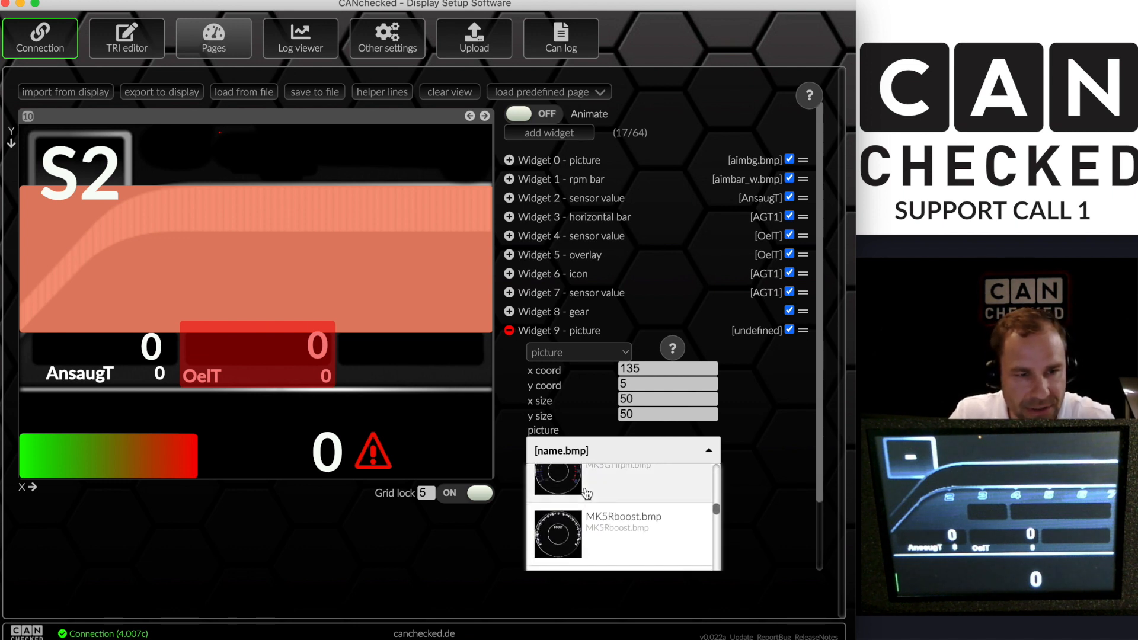
pyautogui.scroll(-6, 586, 493)
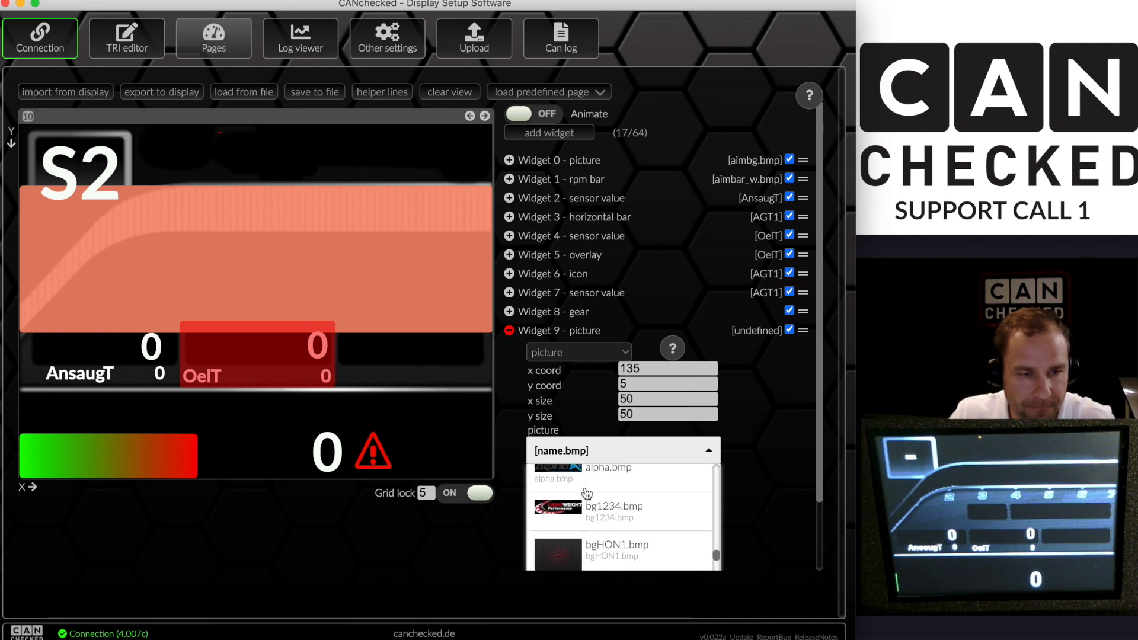
pyautogui.scroll(20, 595, 501)
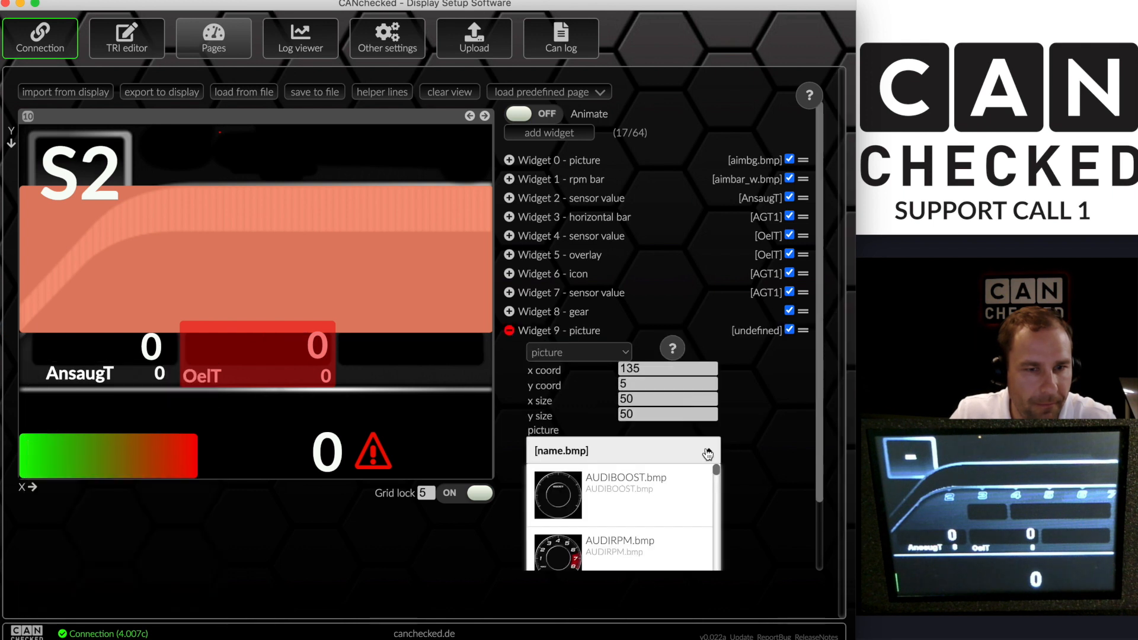
pyautogui.scroll(-2, 708, 453)
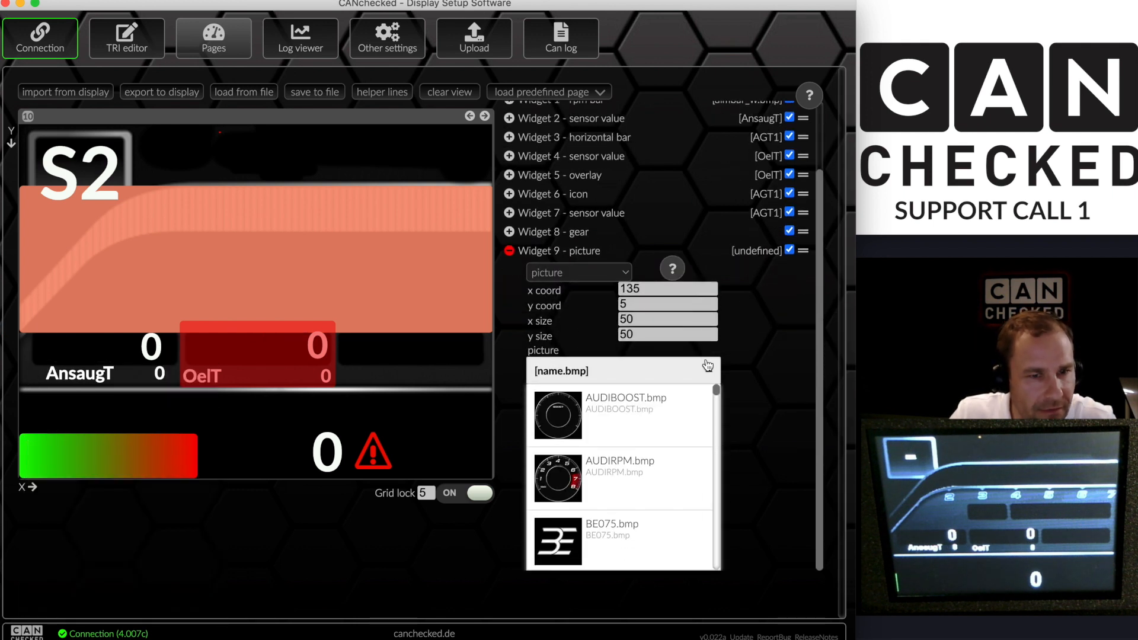
pyautogui.moveTo(720, 401); pyautogui.dragTo(718, 472)
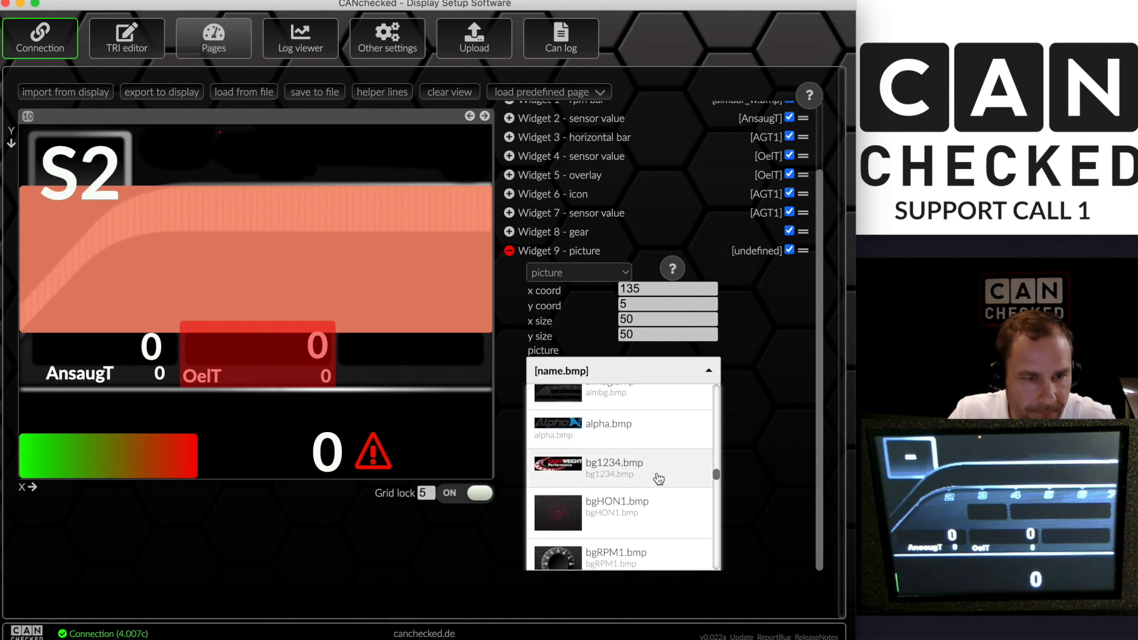
pyautogui.click(655, 473)
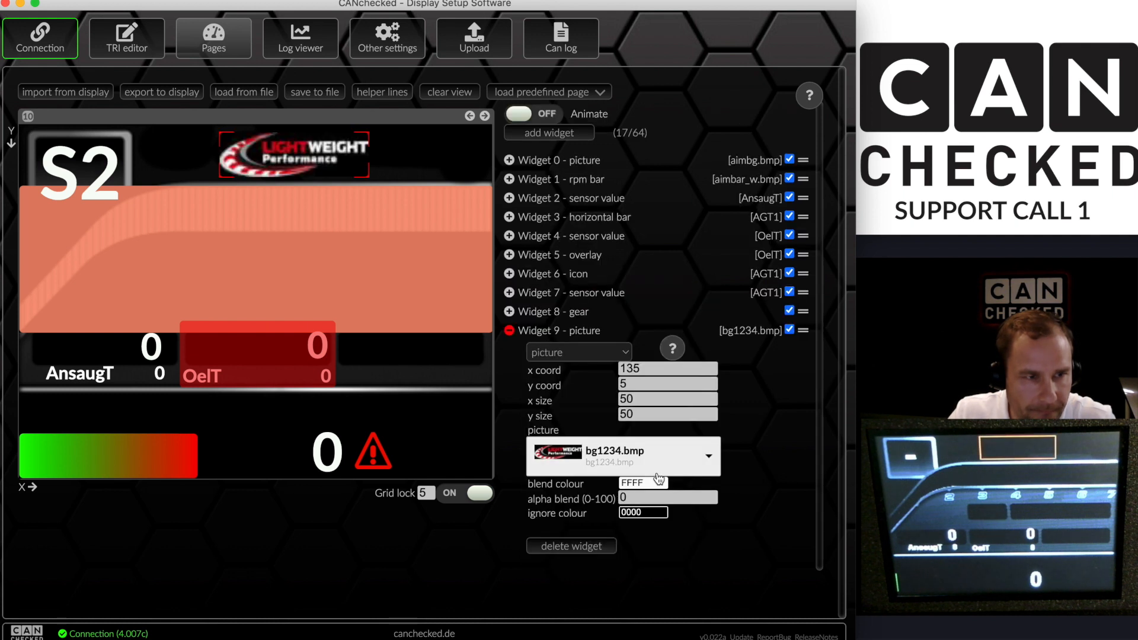
pyautogui.click(174, 93)
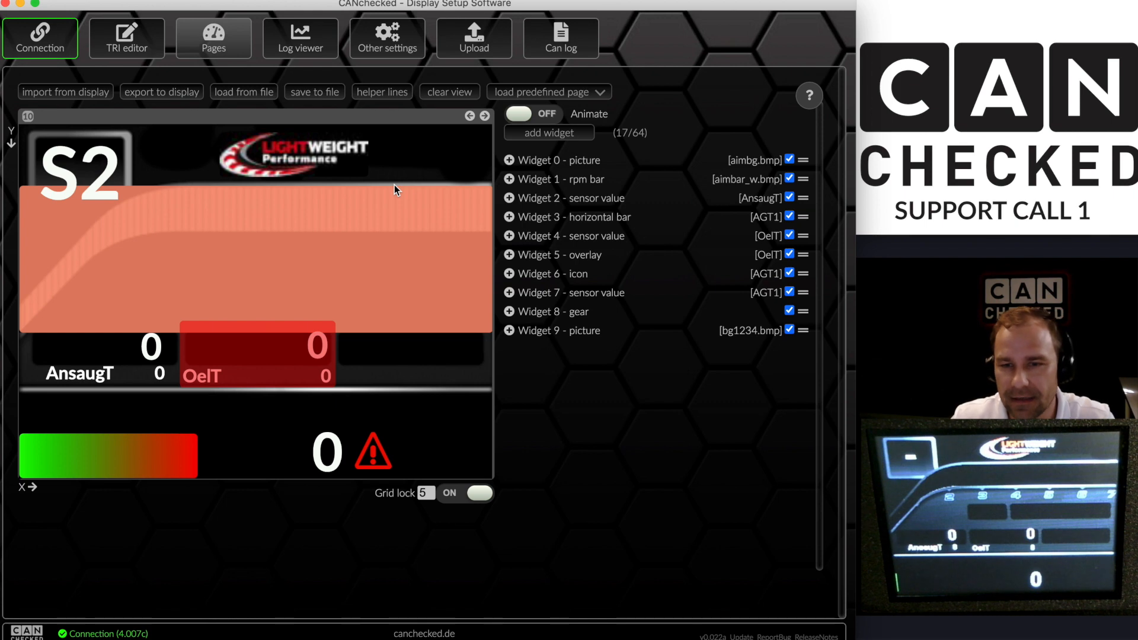
# Set the Boost sensor's multiplier to 14.5 in the TRI editor and export the sensor configuration to the display
pyautogui.click(128, 42)
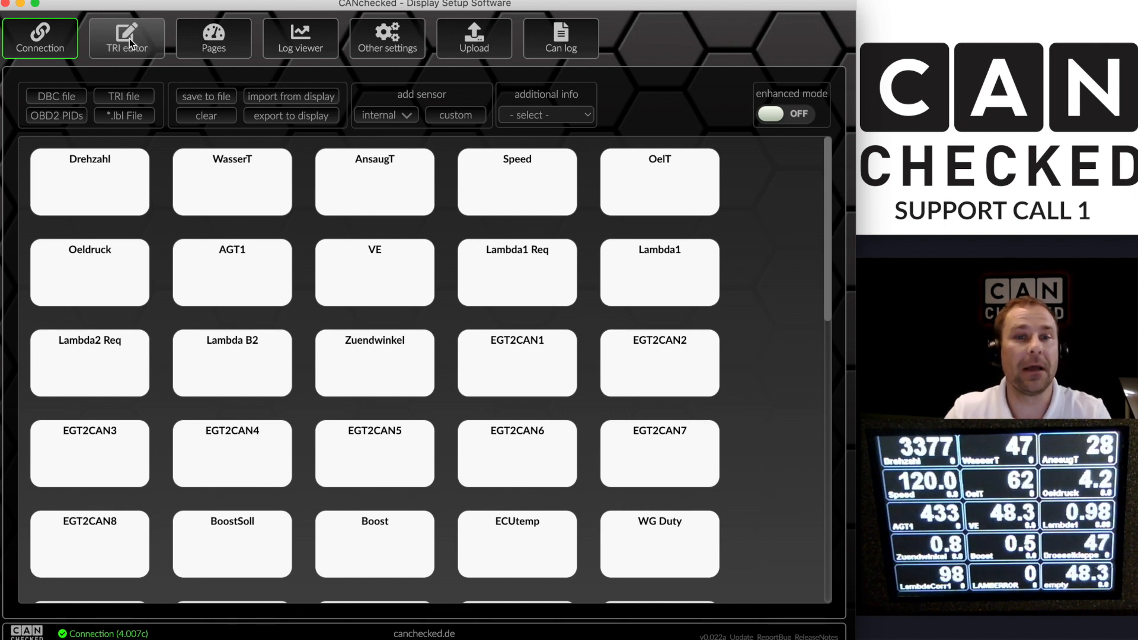
pyautogui.moveTo(415, 203)
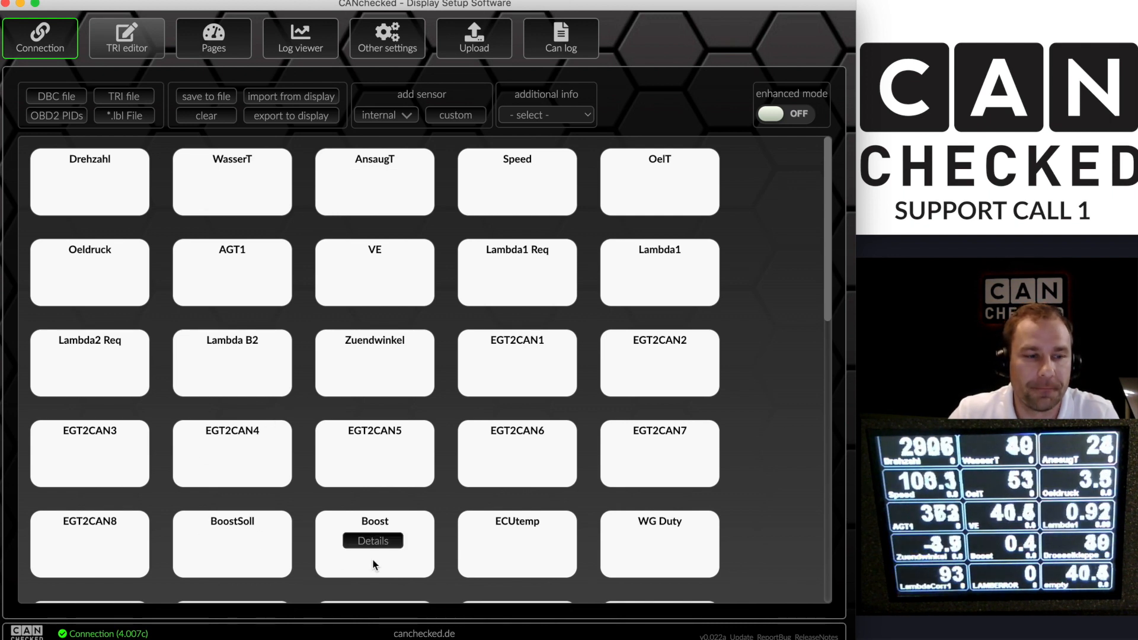
pyautogui.click(373, 540)
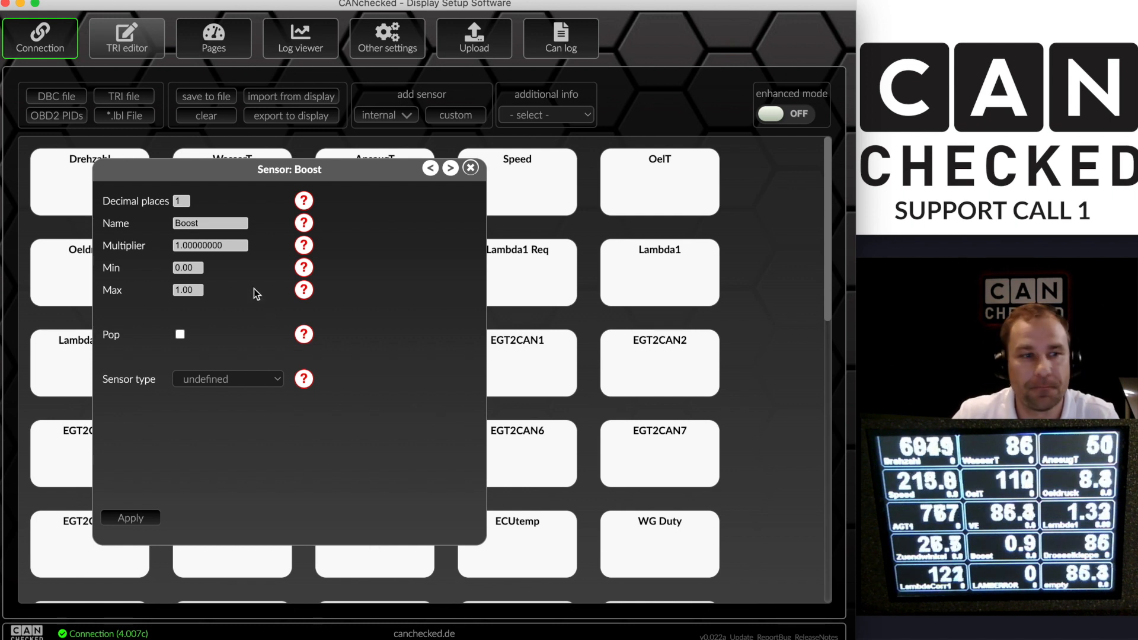
pyautogui.moveTo(239, 247); pyautogui.dragTo(170, 246)
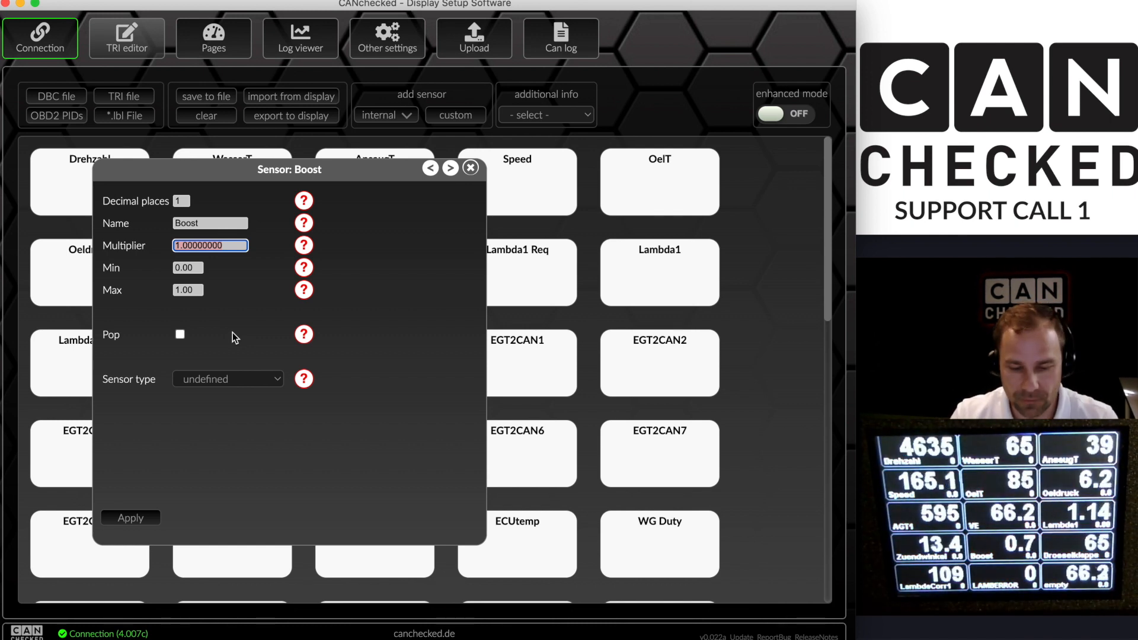
pyautogui.write('14.5')
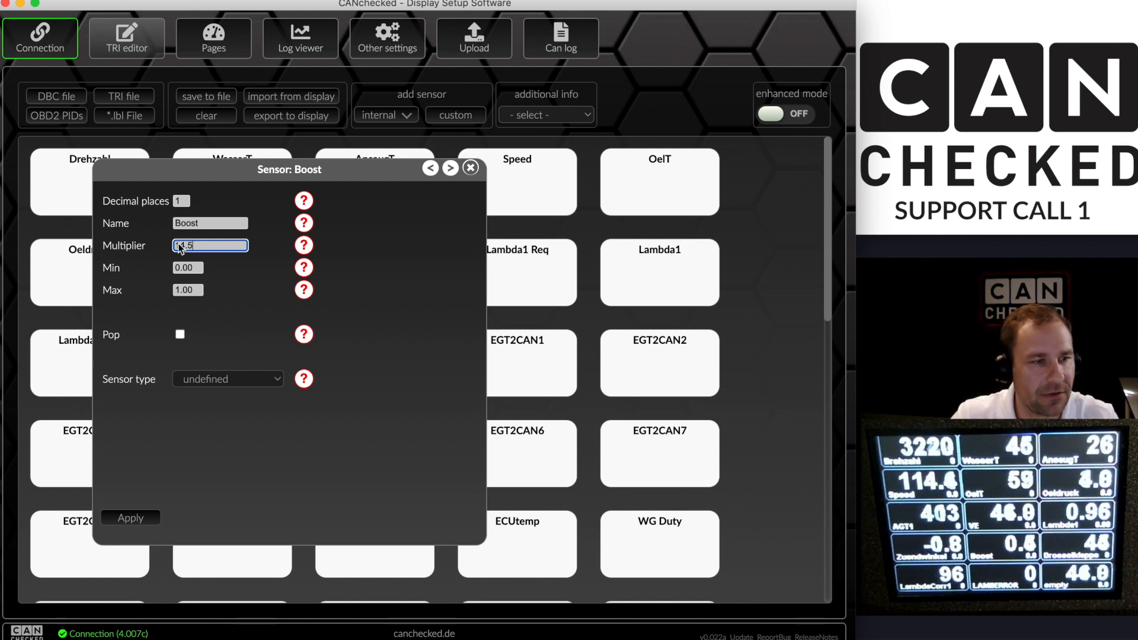
pyautogui.moveTo(203, 246); pyautogui.dragTo(173, 244)
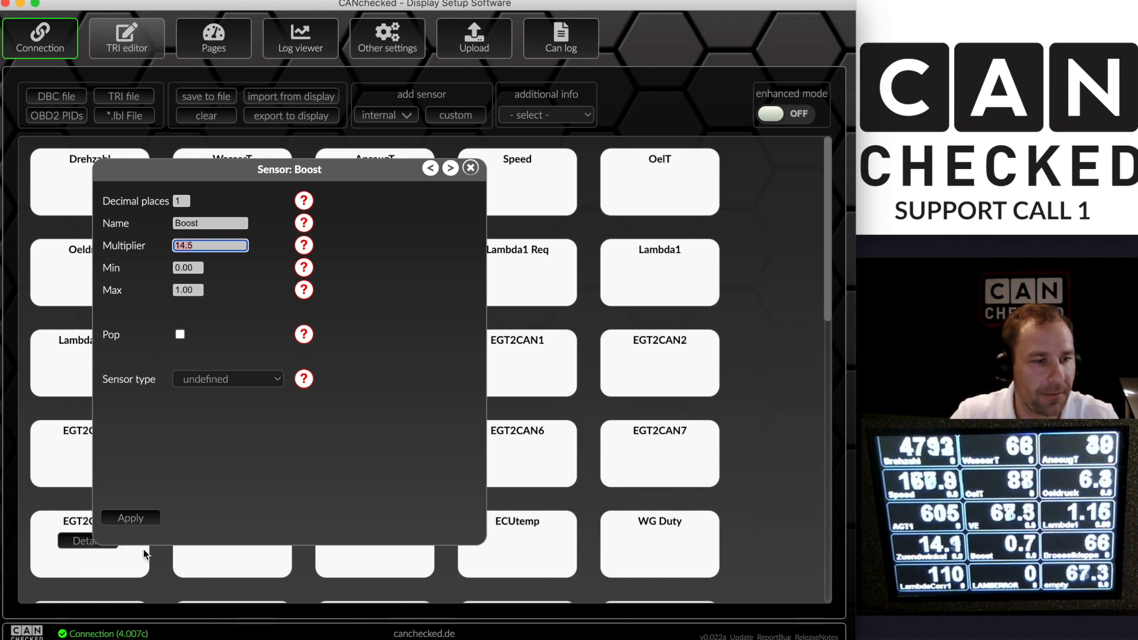
pyautogui.click(131, 518)
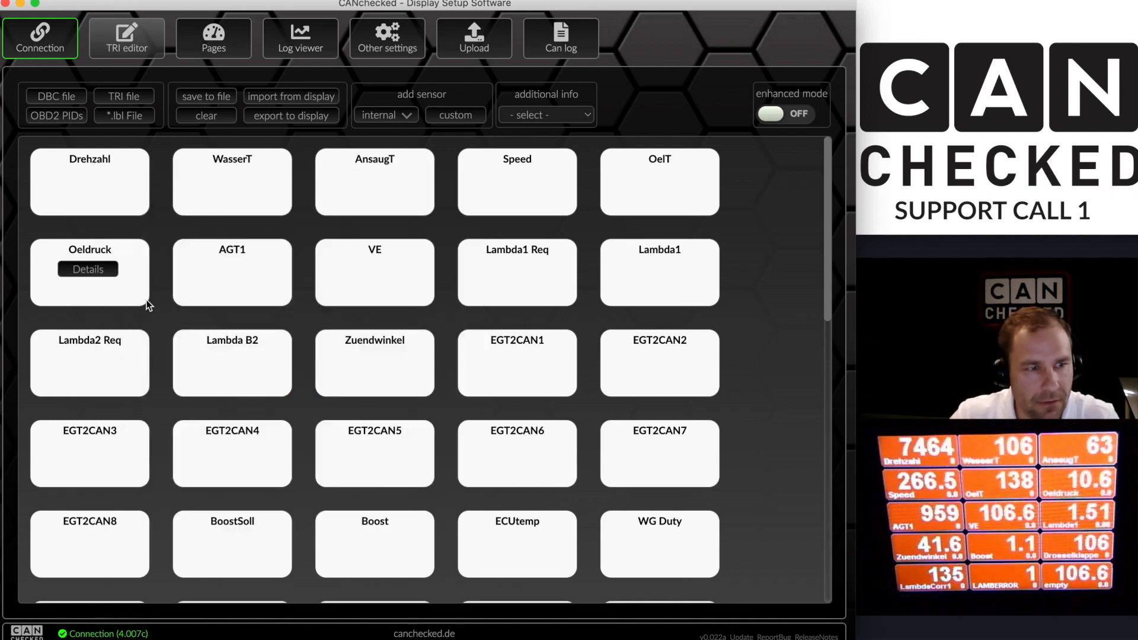
pyautogui.moveTo(264, 201)
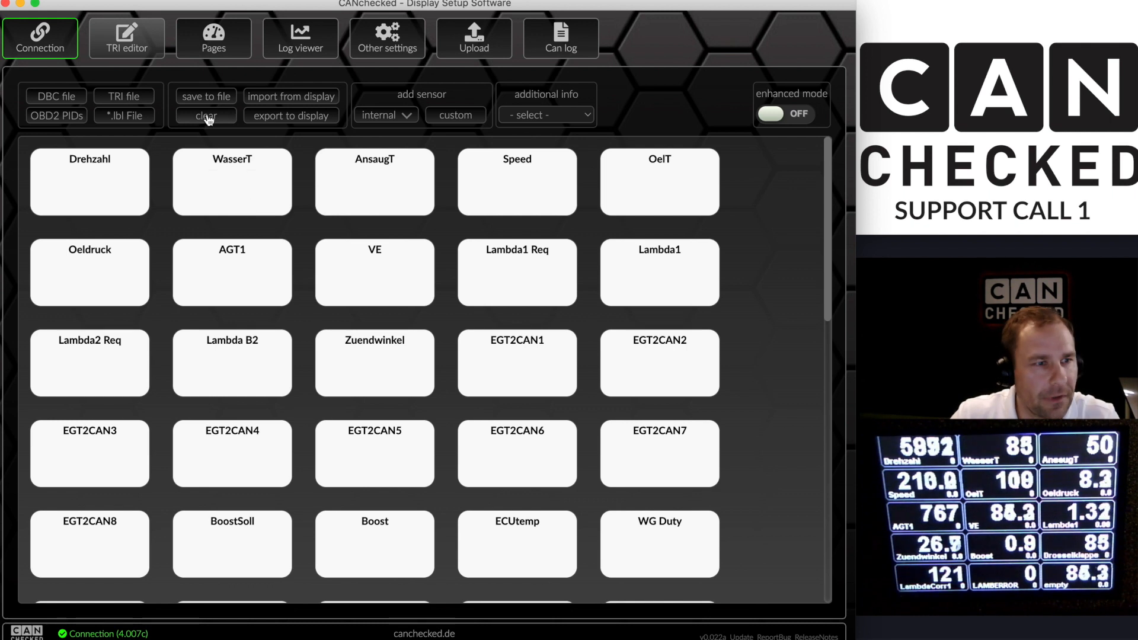
pyautogui.click(279, 114)
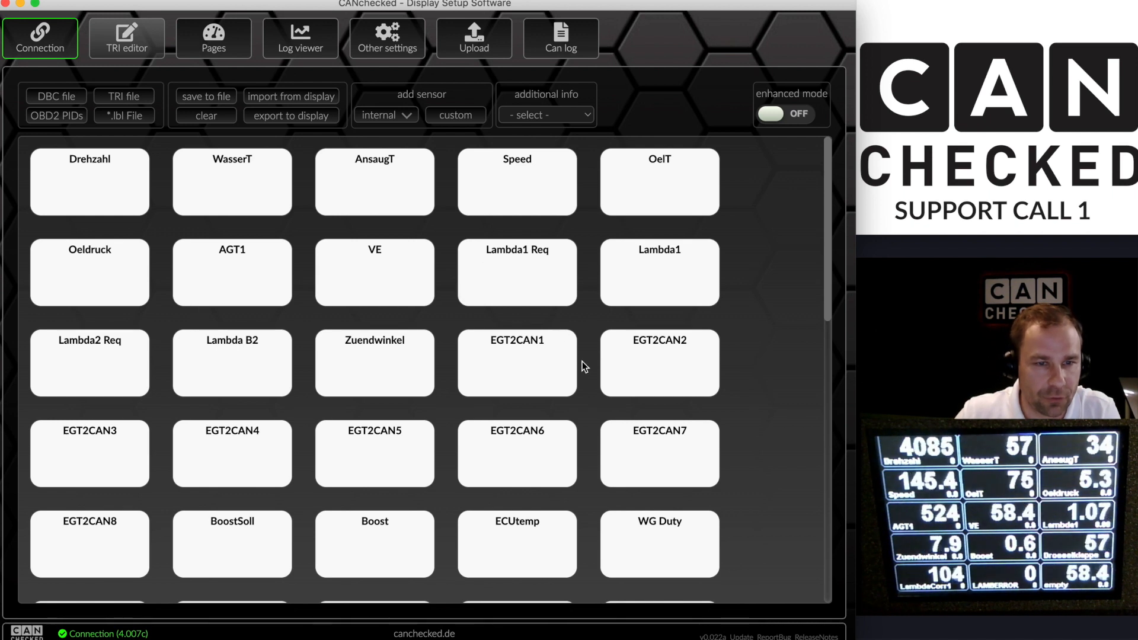
# Check the multiplier in the Boost sensor's details
pyautogui.click(366, 540)
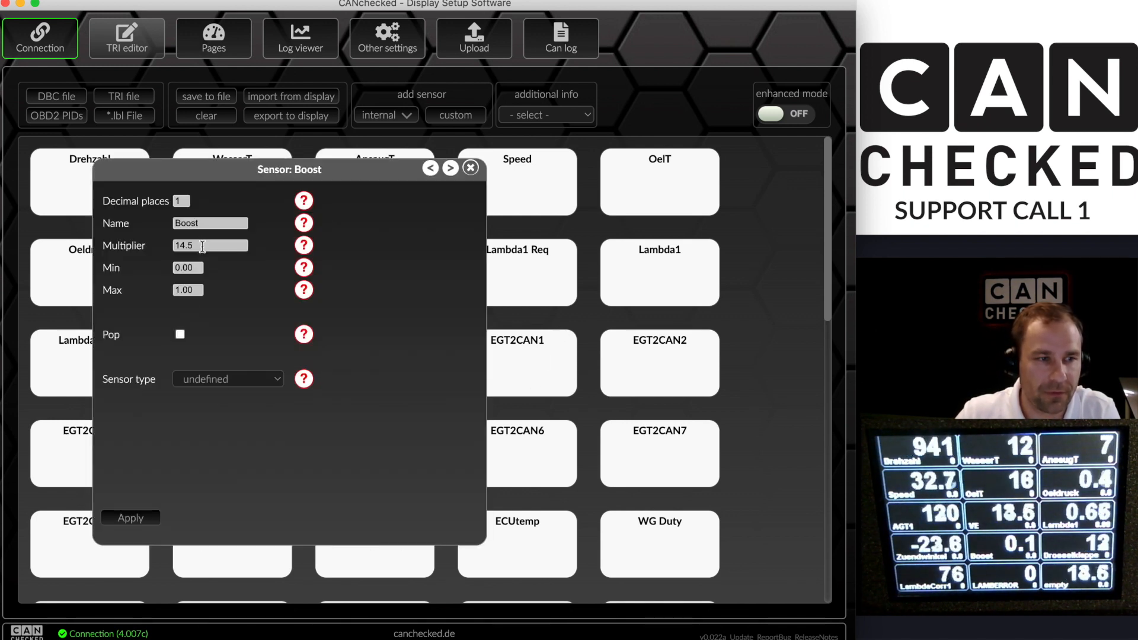
pyautogui.click(471, 167)
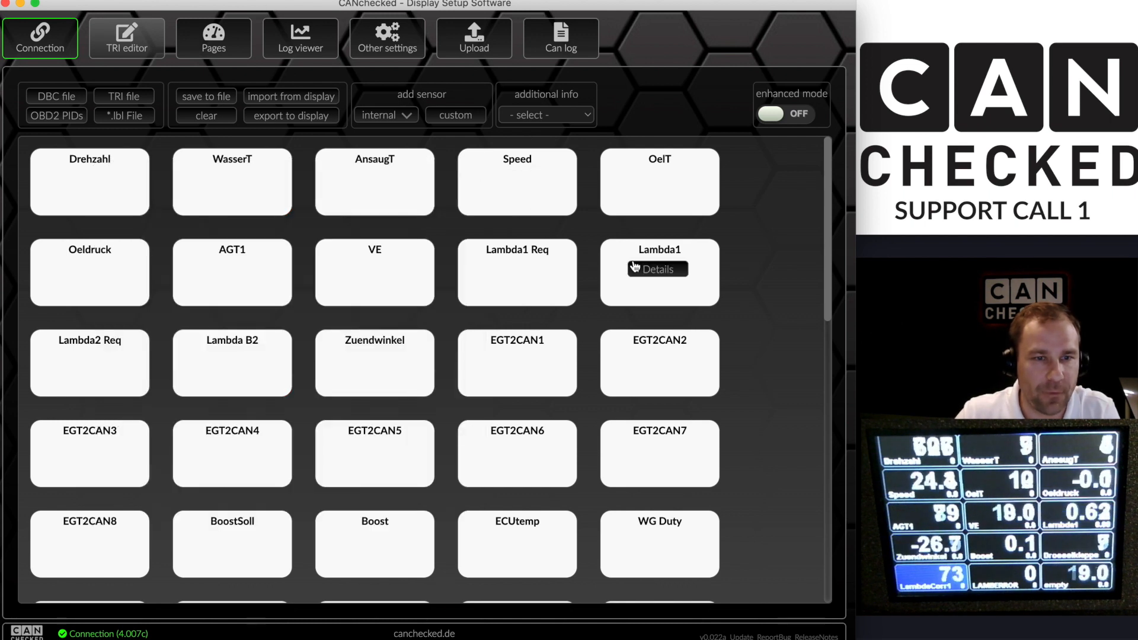
# Try renaming the Lambda1 sensor to AFR with multiplier 14.7 and 1 decimal place
pyautogui.click(643, 271)
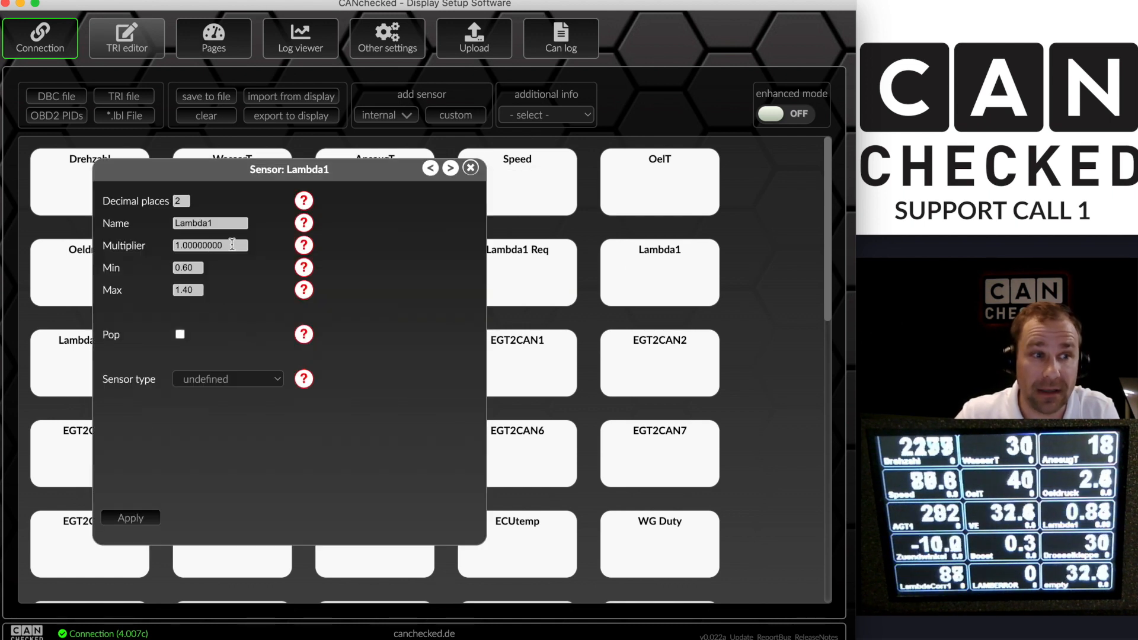
pyautogui.tripleClick(211, 246)
pyautogui.write('14.7')
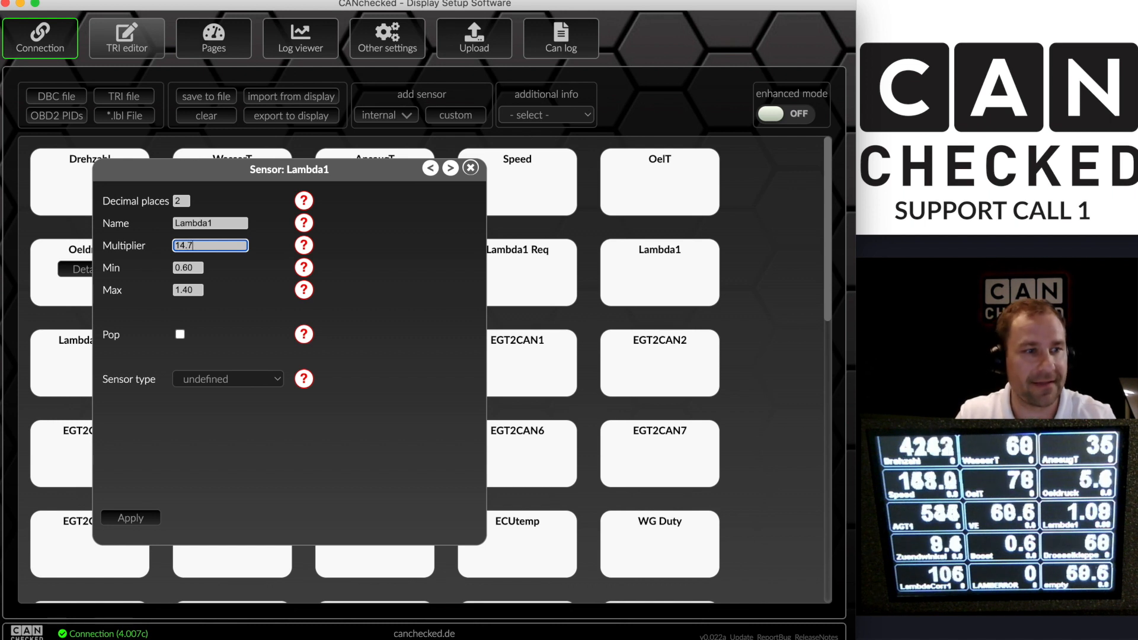
pyautogui.hotkey('shift', 'Tab')
pyautogui.write('AFR')
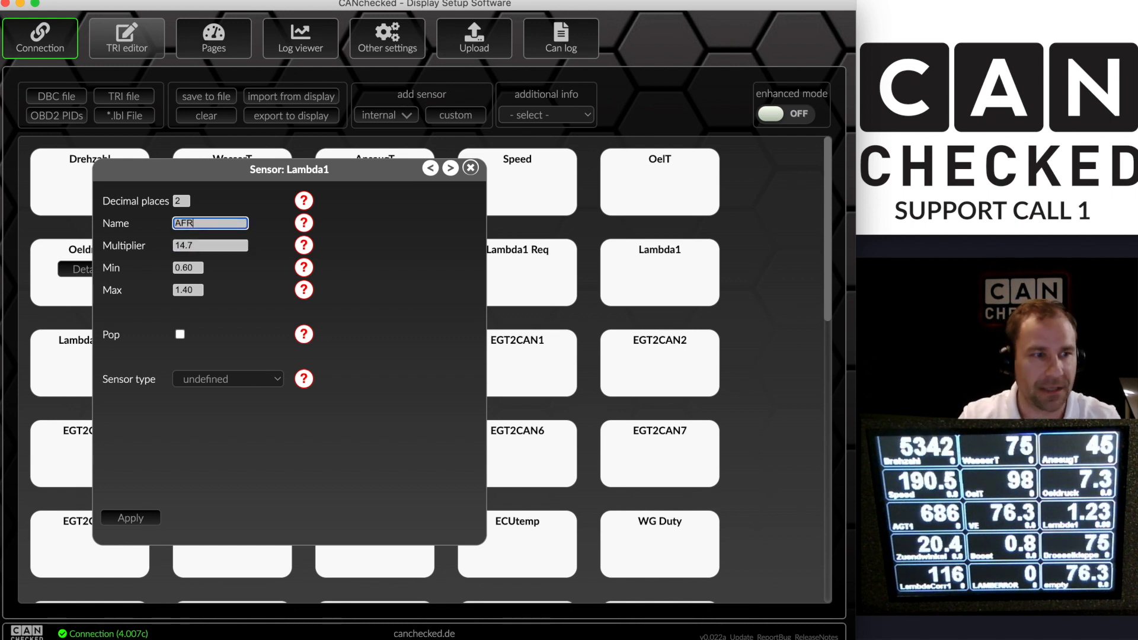
pyautogui.moveTo(180, 203); pyautogui.dragTo(162, 201)
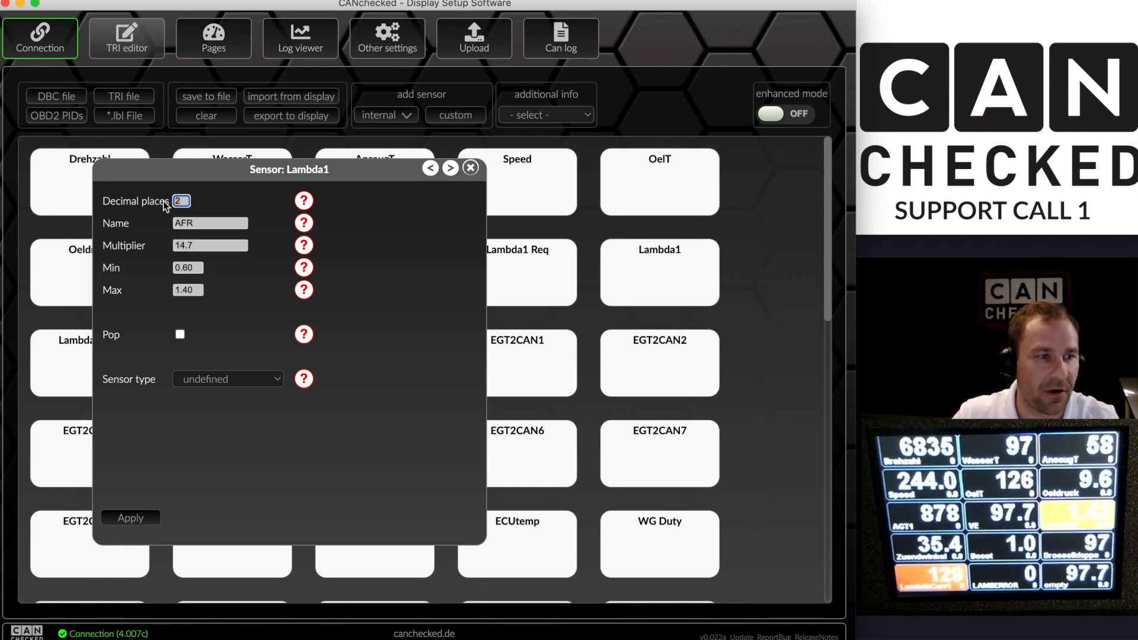
pyautogui.write('0')
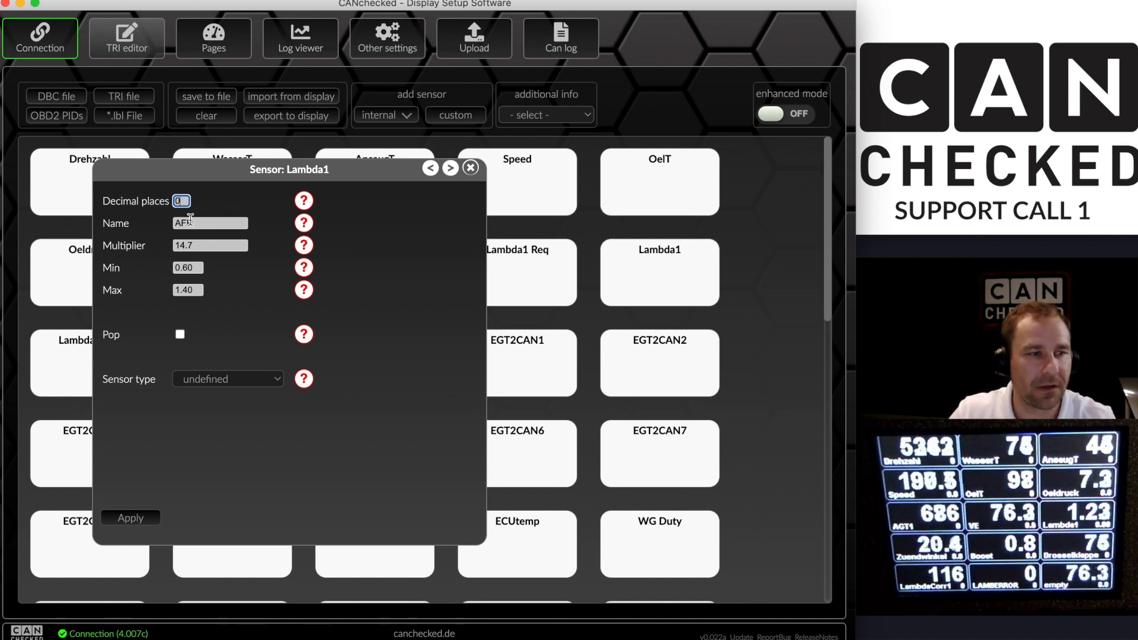
pyautogui.write('1')
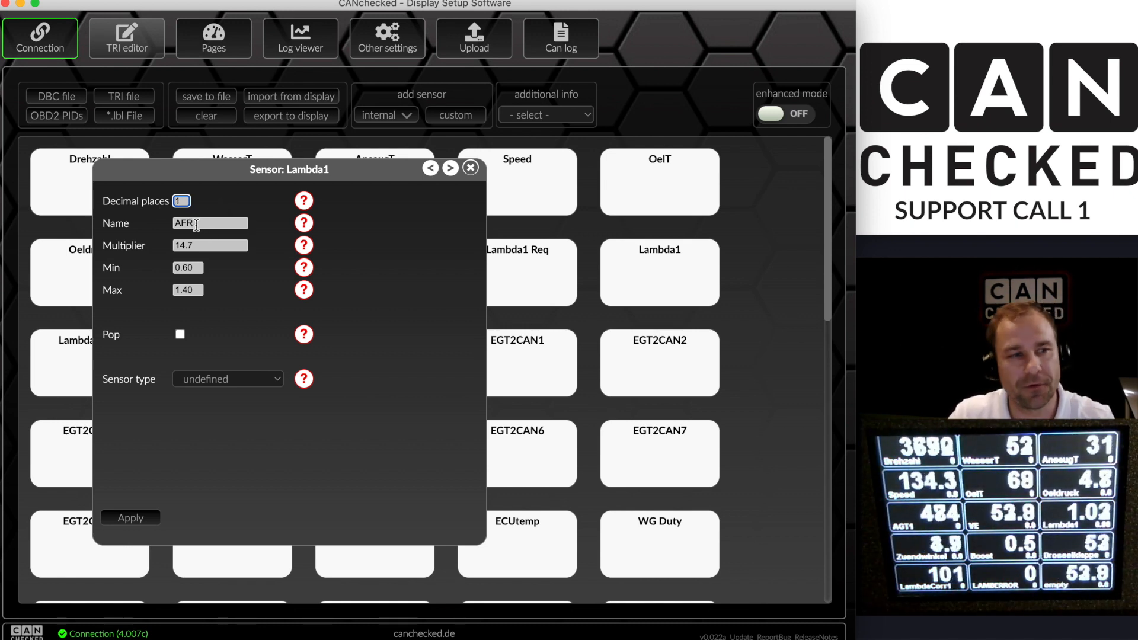
# Try a minimum of 10 and a maximum of 20 for the Lambda1 sensor, and close its details without applying
pyautogui.moveTo(203, 248); pyautogui.dragTo(164, 249)
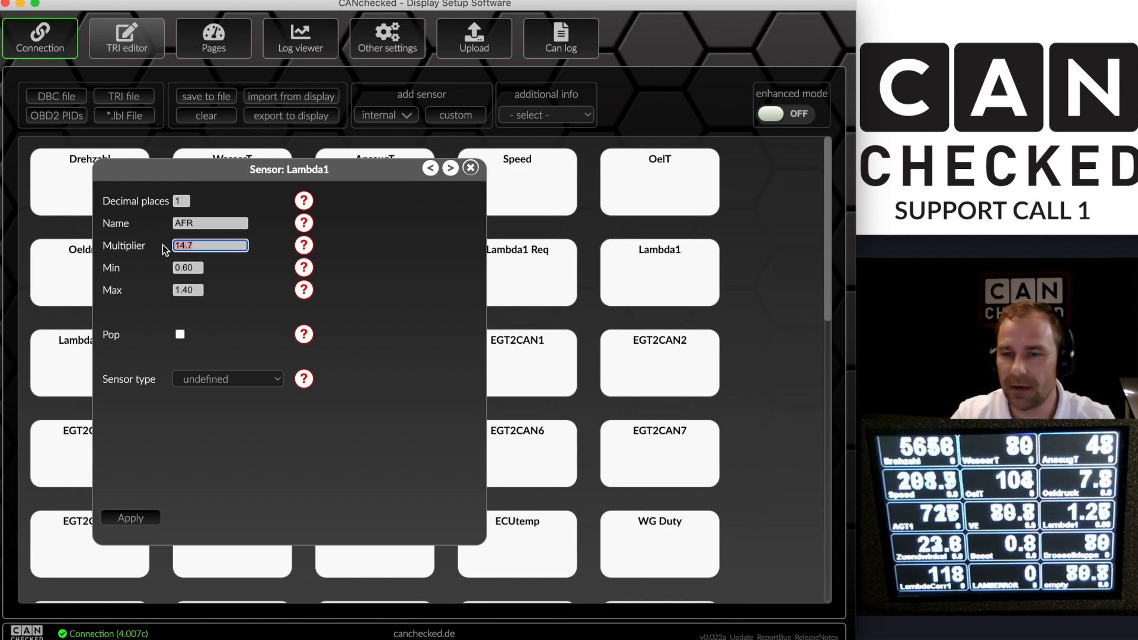
pyautogui.press('Tab')
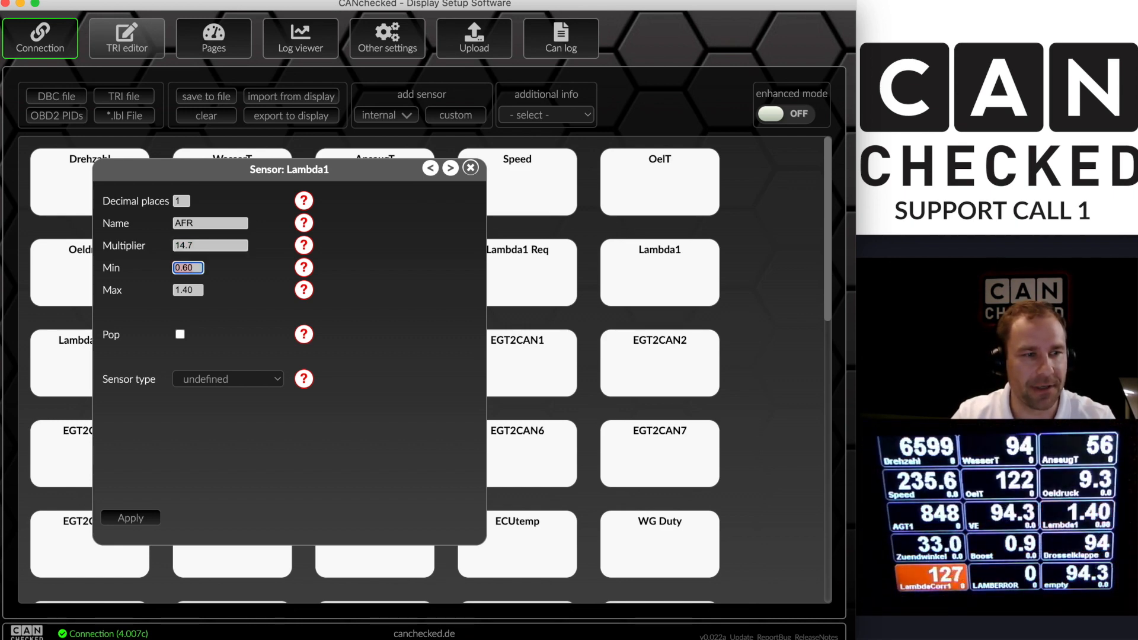
pyautogui.write('10')
pyautogui.press('Tab')
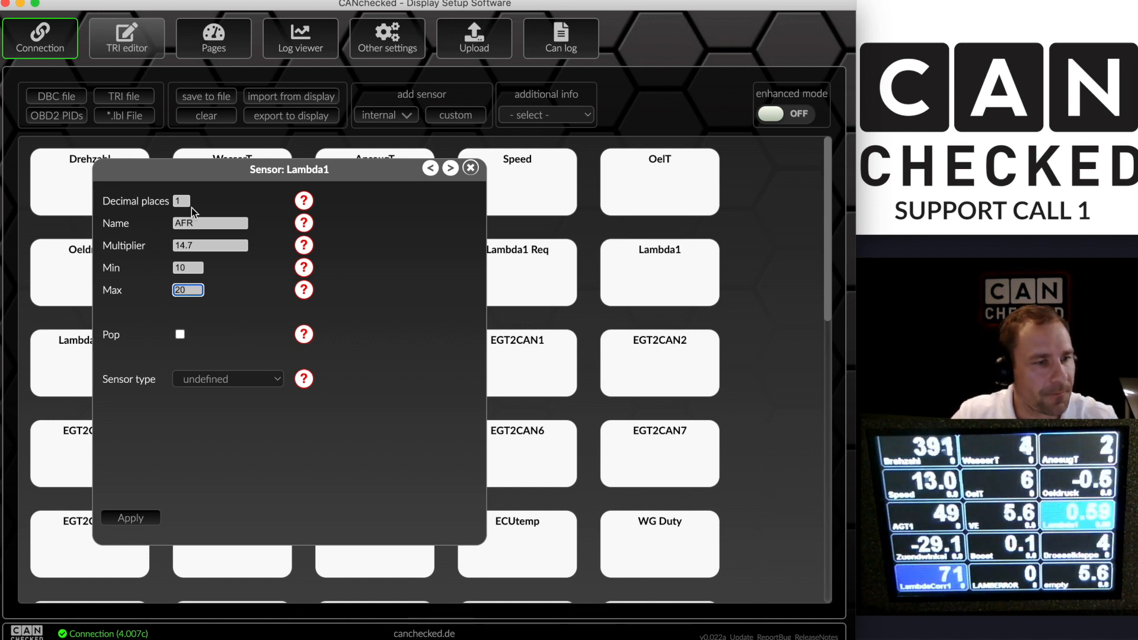
pyautogui.click(216, 245)
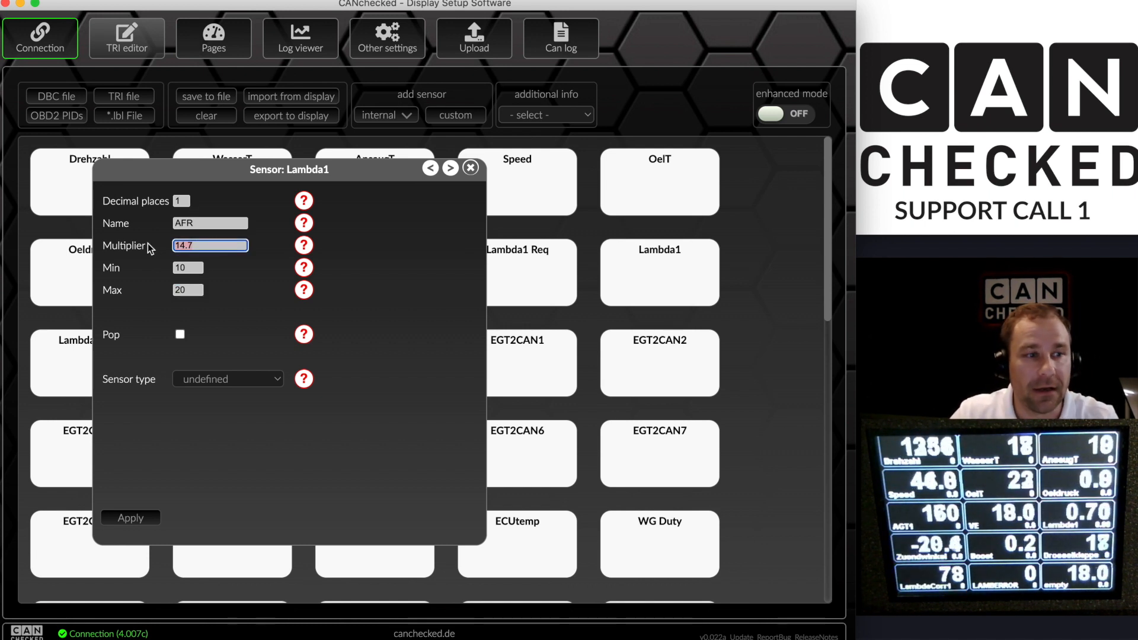
pyautogui.click(472, 168)
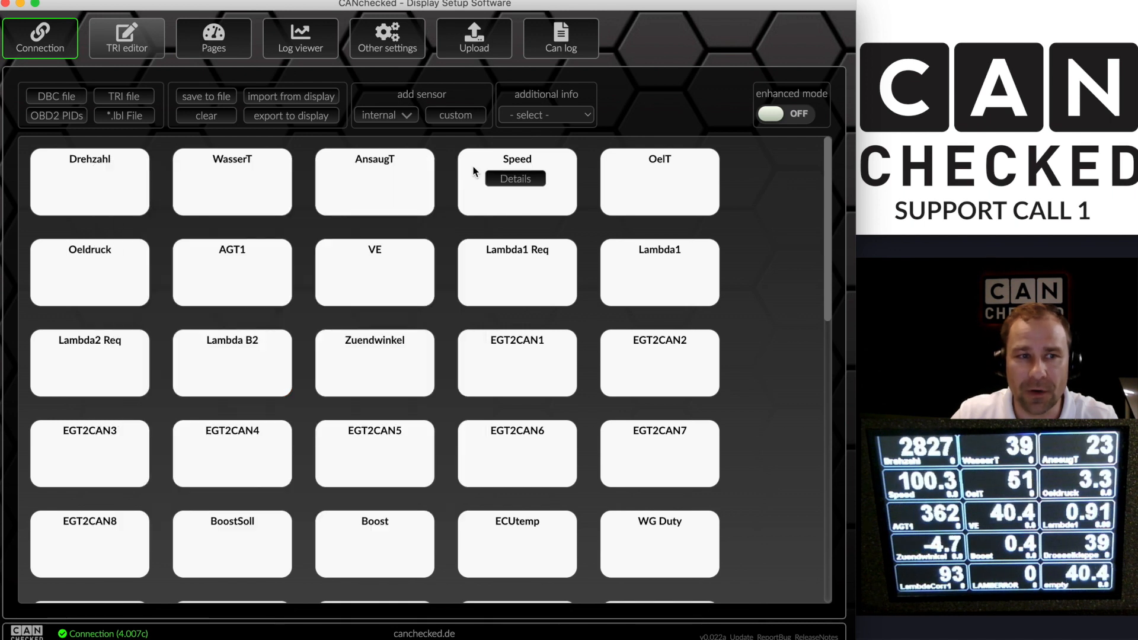
# Set the Speed sensor's multiplier to 0.62
pyautogui.click(522, 185)
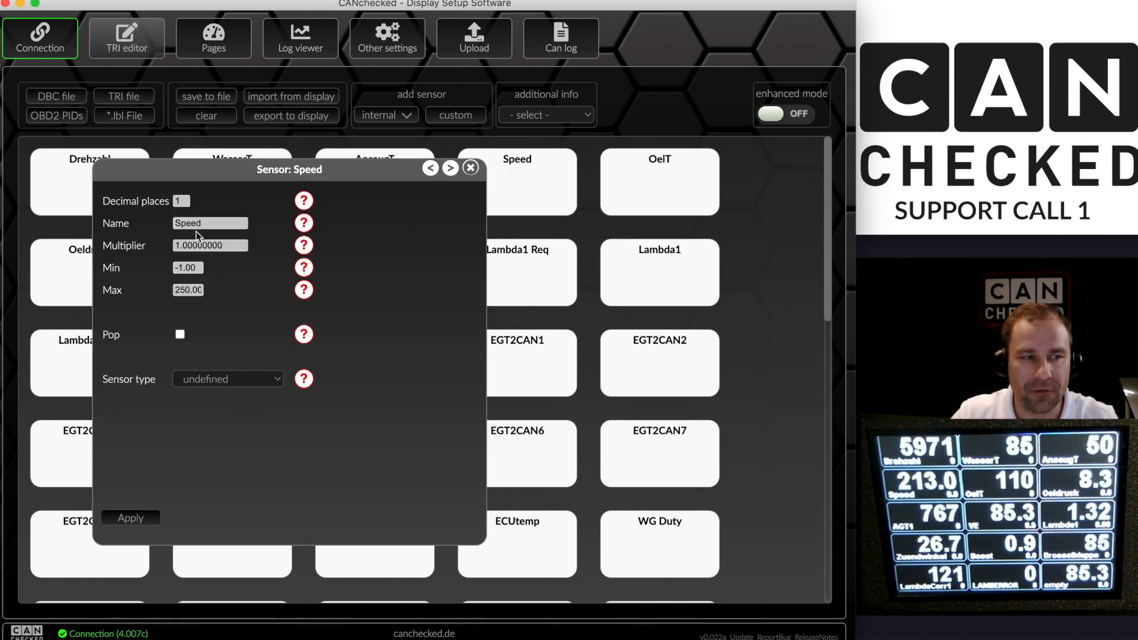
pyautogui.moveTo(227, 245); pyautogui.dragTo(167, 245)
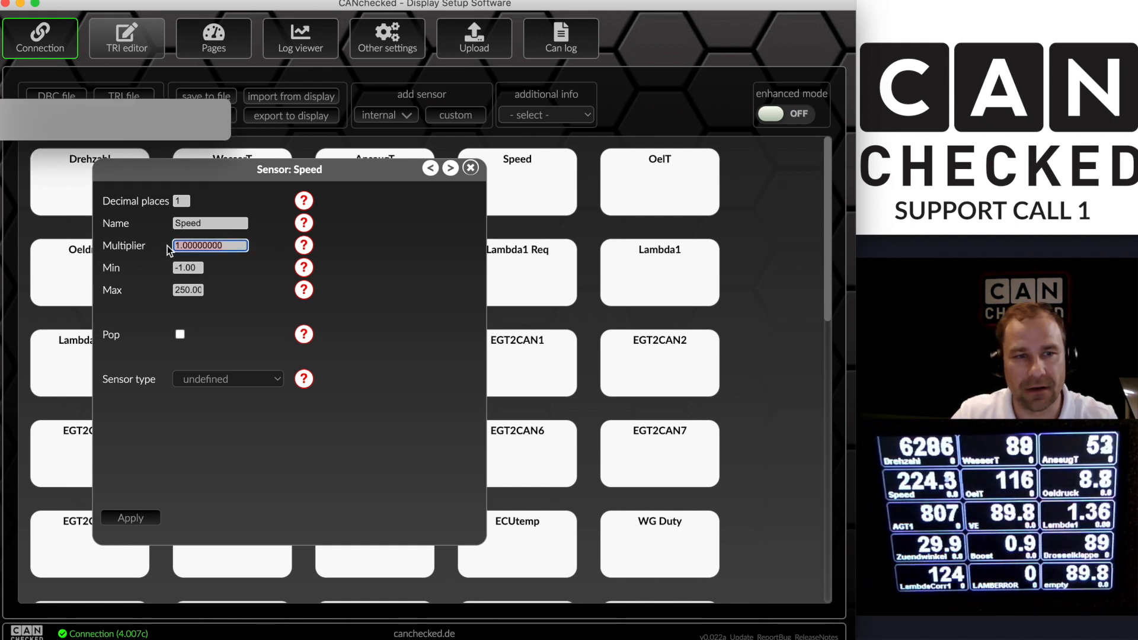
pyautogui.moveTo(2, 131)
pyautogui.mouseDown()
pyautogui.moveTo(1, 76)
pyautogui.moveTo(853, 53)
pyautogui.mouseUp()
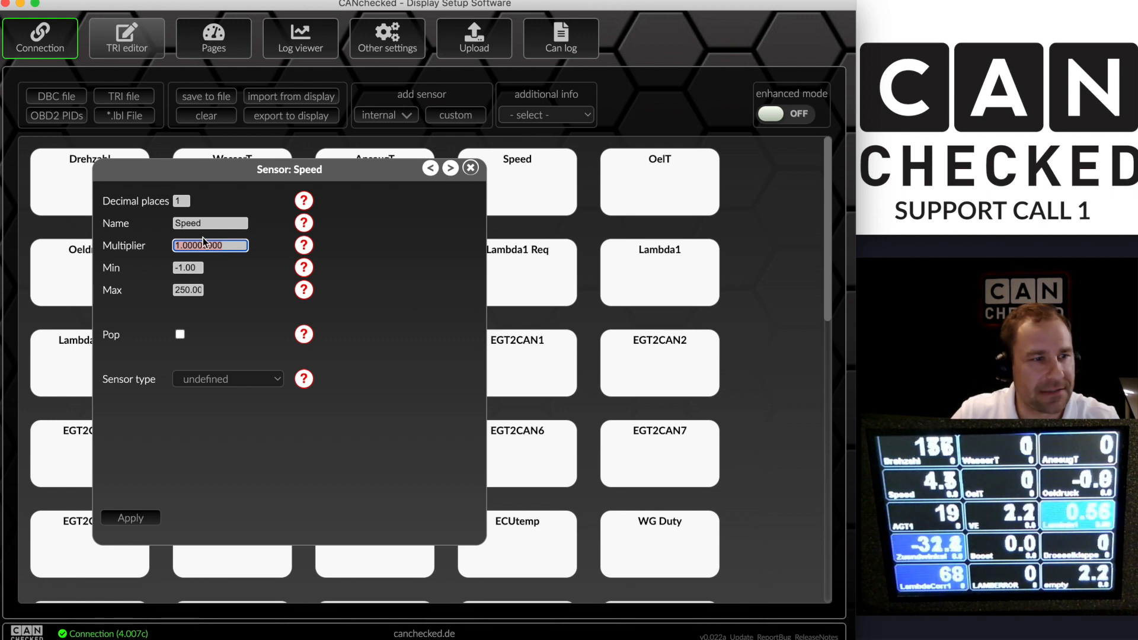
pyautogui.write('0.62')
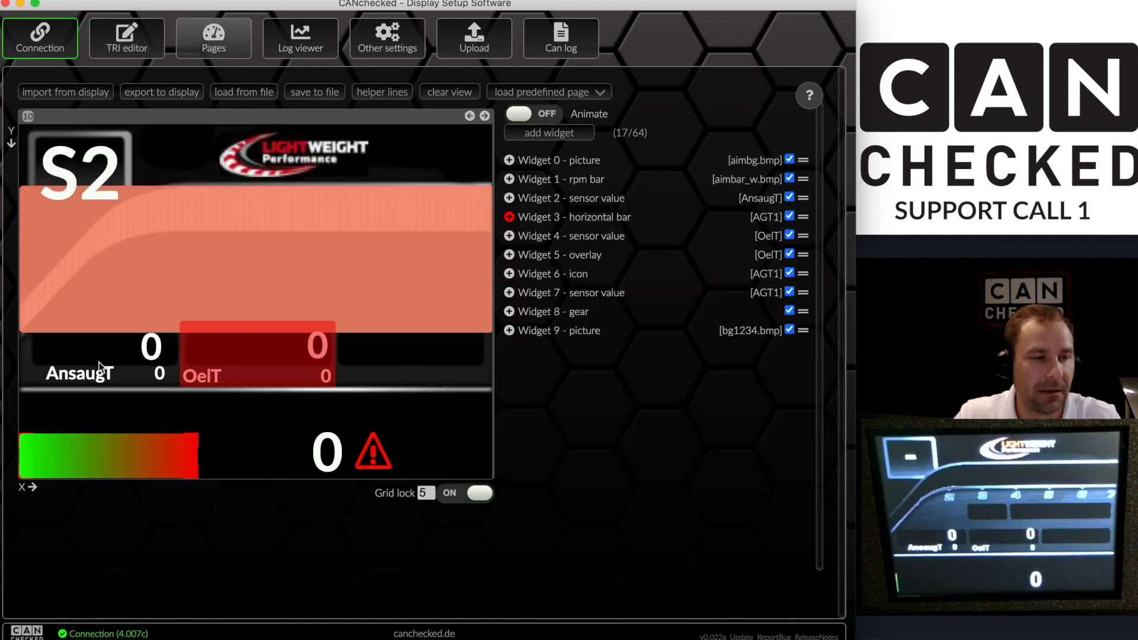
# Select the AnsaugT sensor value widget on page 10 and toggle its show name option off and back on
pyautogui.click(104, 352)
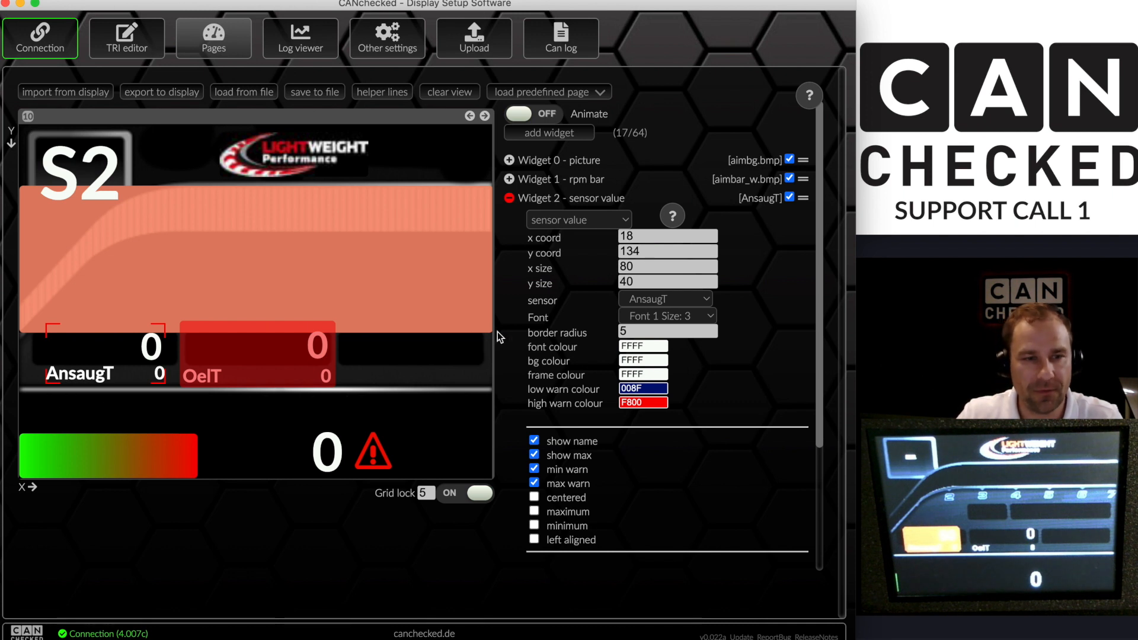
pyautogui.click(534, 443)
pyautogui.click(535, 443)
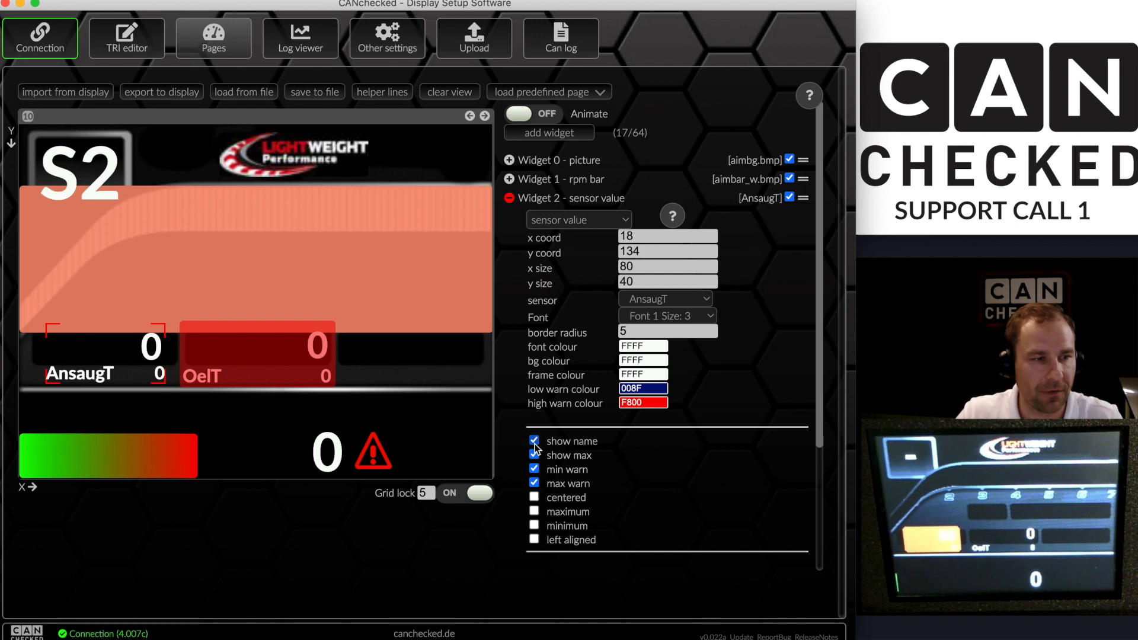
# Rename the AnsaugT sensor to IntakeT in the TRI editor and export the sensor configuration to the display
pyautogui.click(140, 43)
pyautogui.click(380, 179)
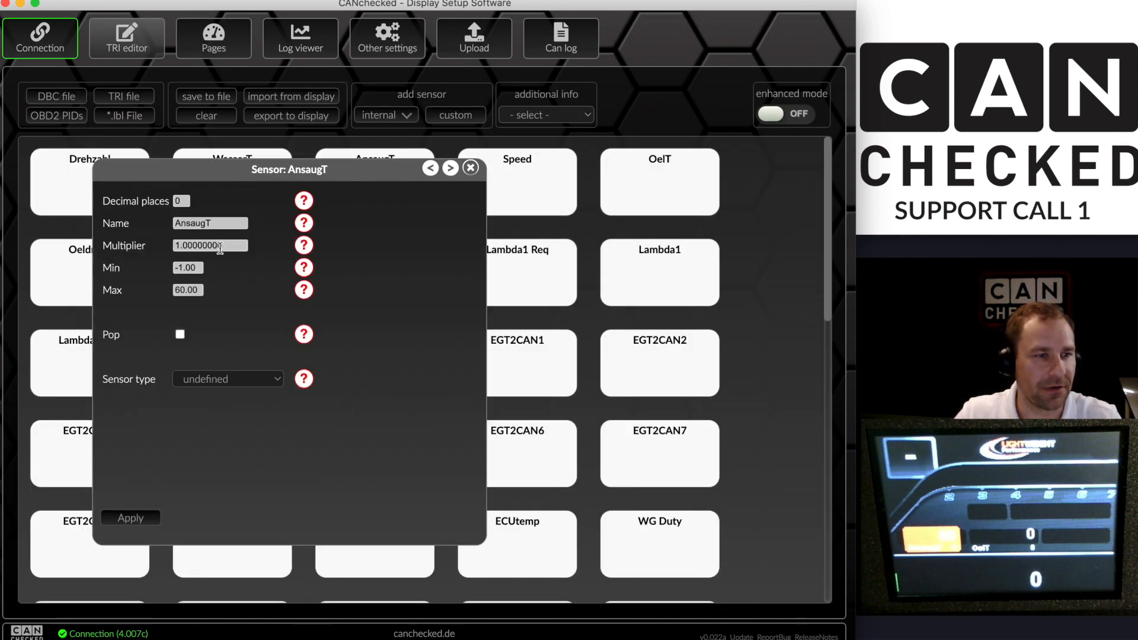
pyautogui.moveTo(215, 224); pyautogui.dragTo(168, 229)
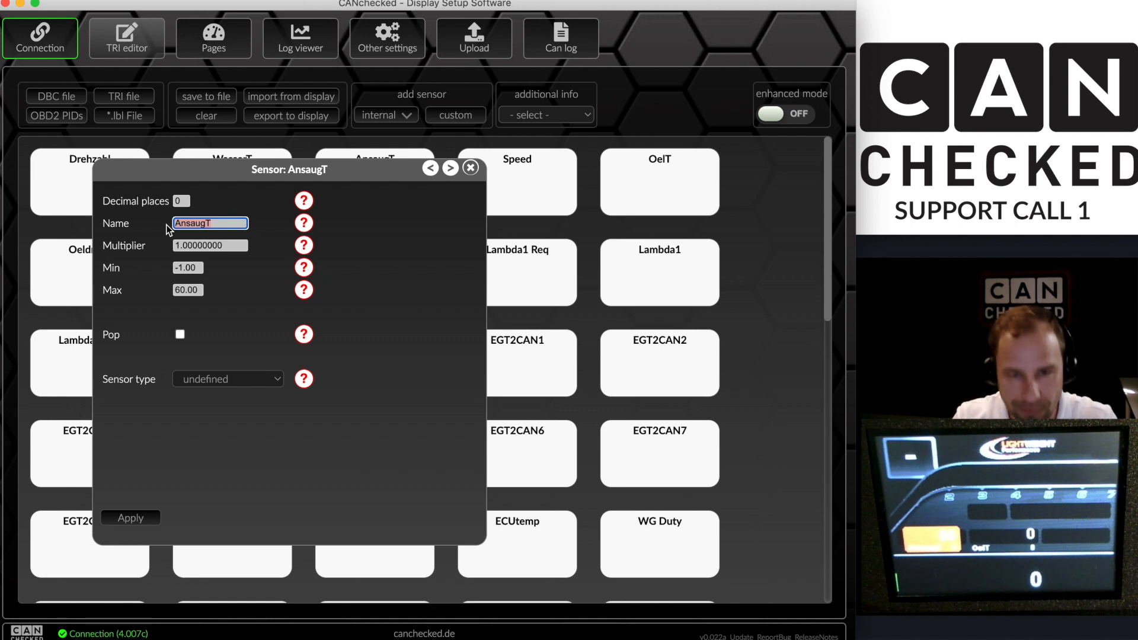
pyautogui.write('IA')
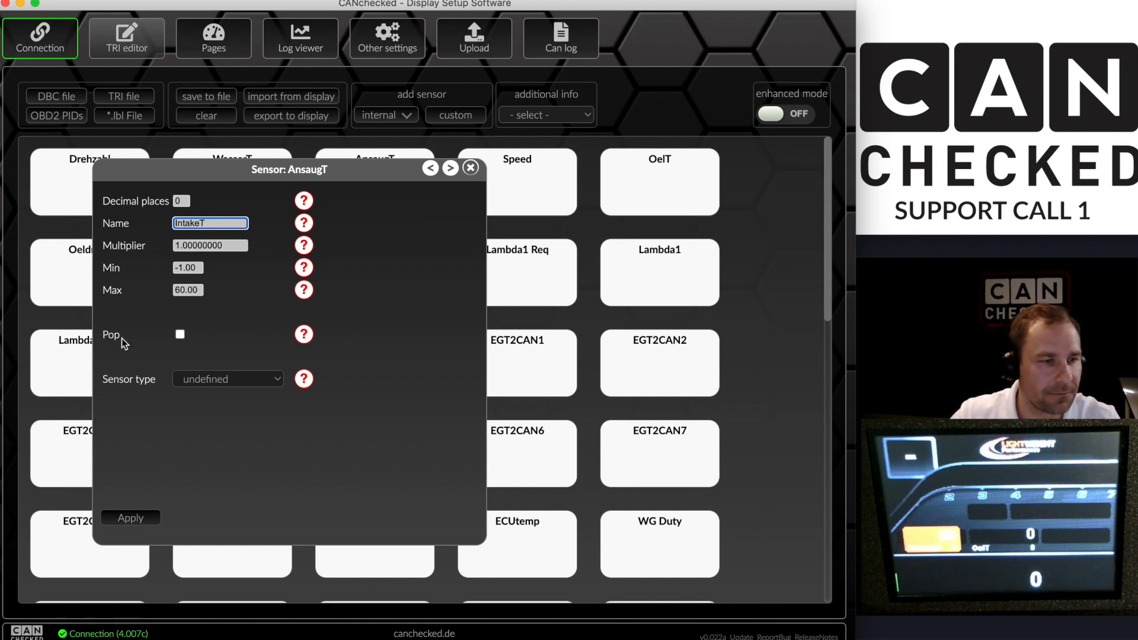
pyautogui.click(138, 520)
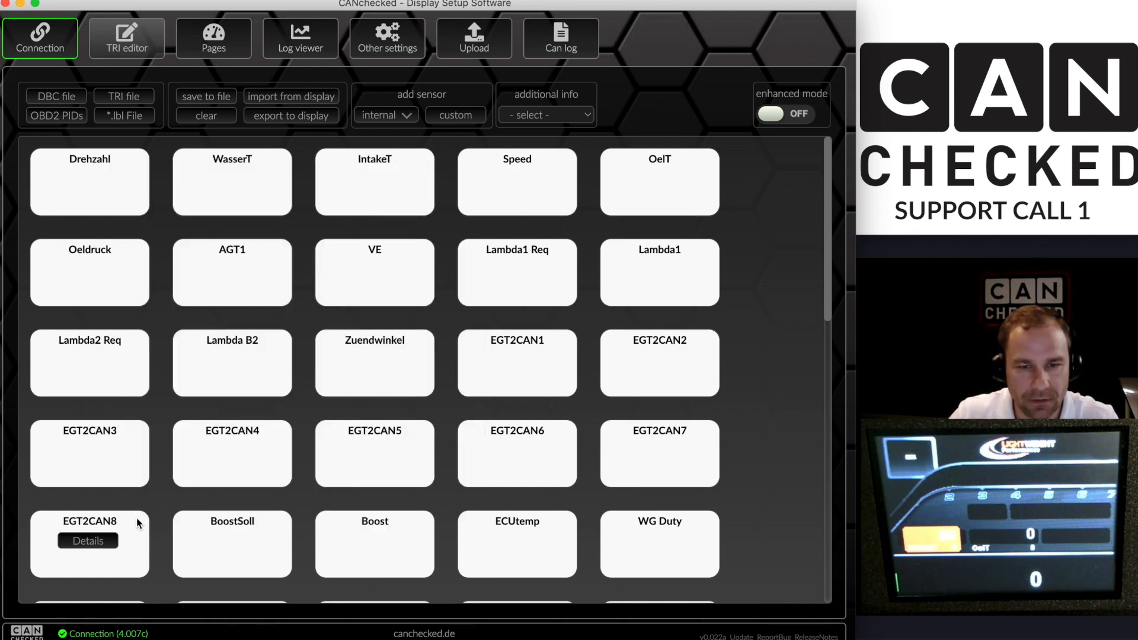
pyautogui.click(214, 52)
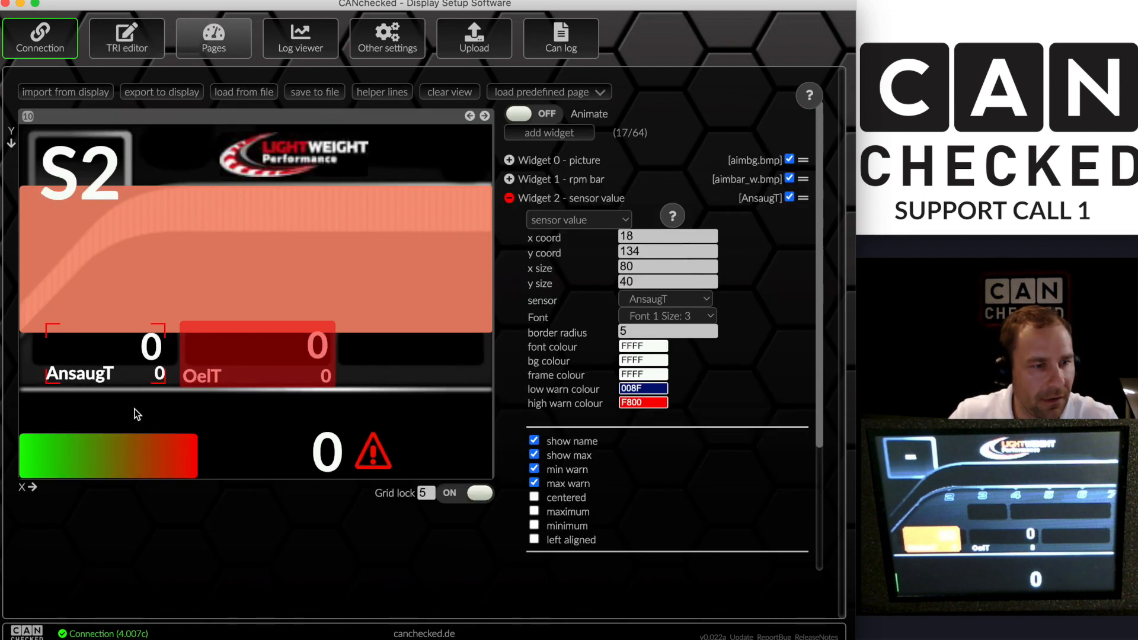
pyautogui.click(240, 370)
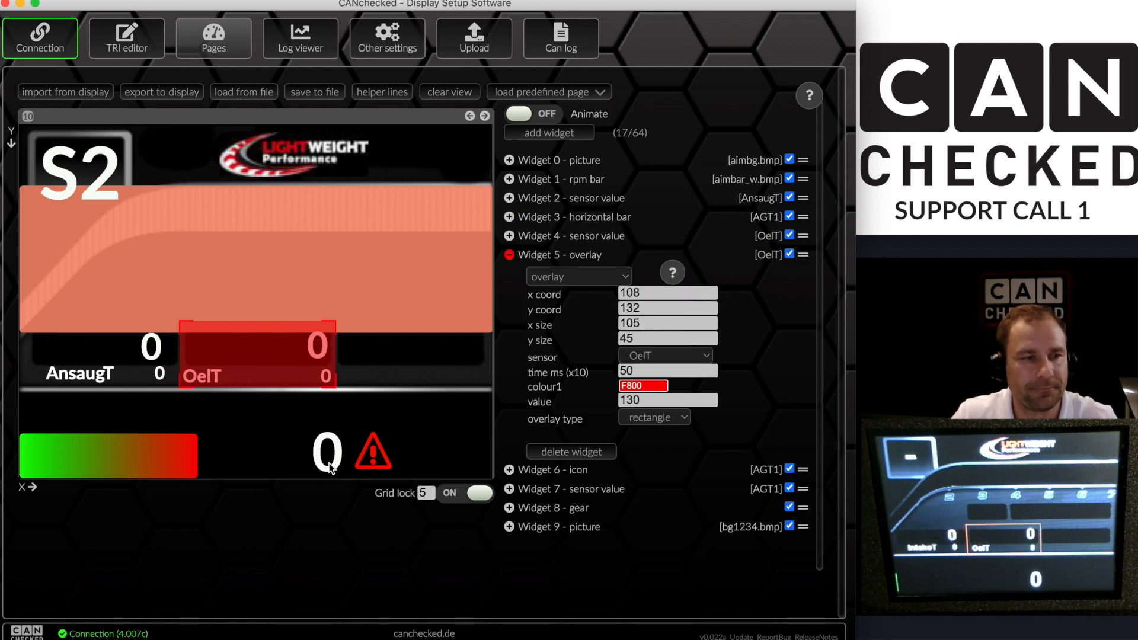
pyautogui.click(131, 36)
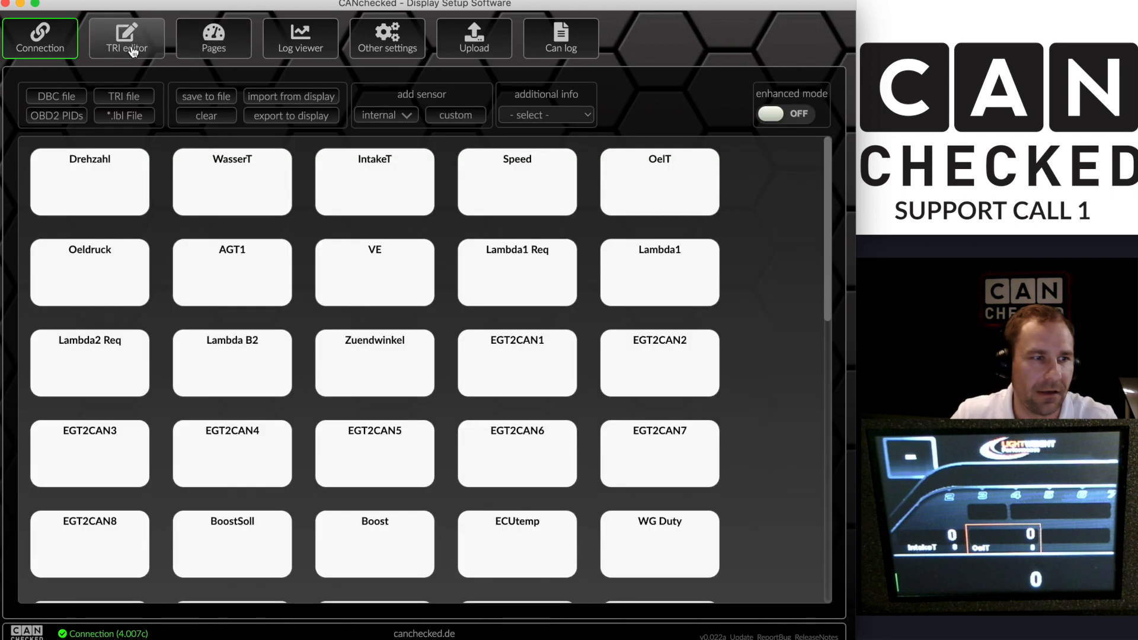
pyautogui.click(294, 117)
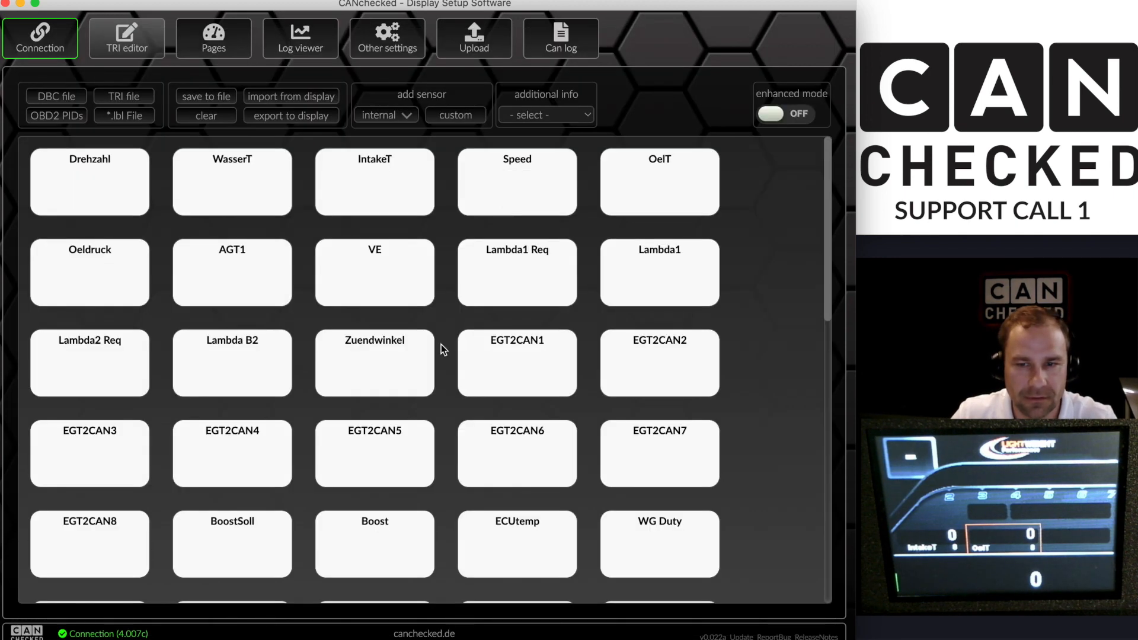
# Try selecting AIN1 and AIN2 as internal sensors to add, and close the selection without applying it
pyautogui.scroll(-15, 441, 347)
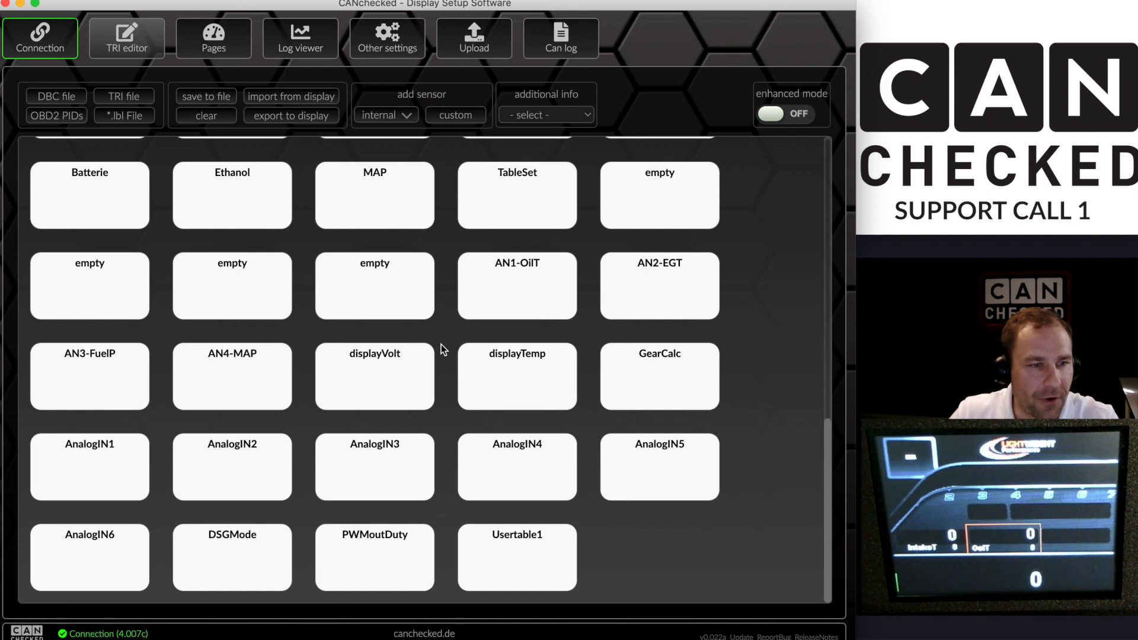
pyautogui.moveTo(513, 274)
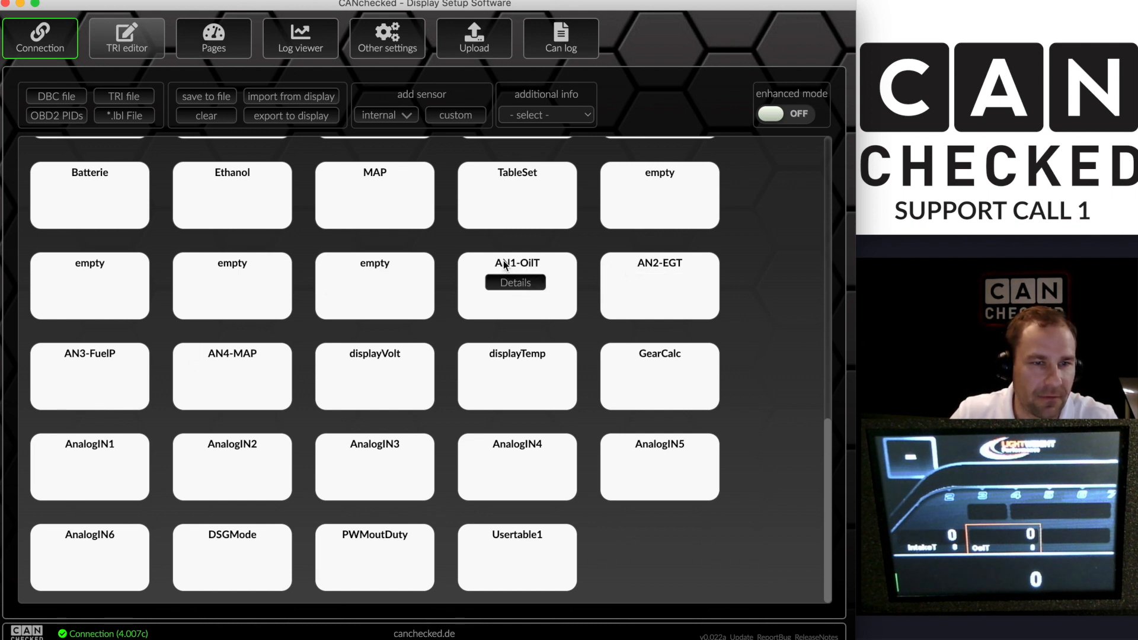
pyautogui.moveTo(206, 375)
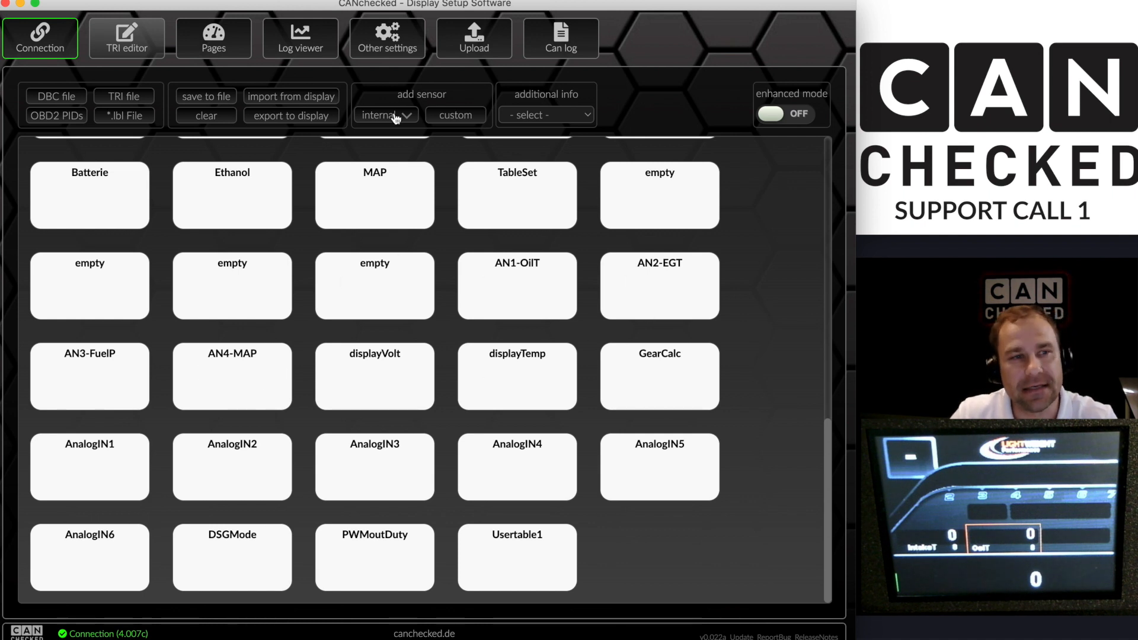
pyautogui.click(407, 116)
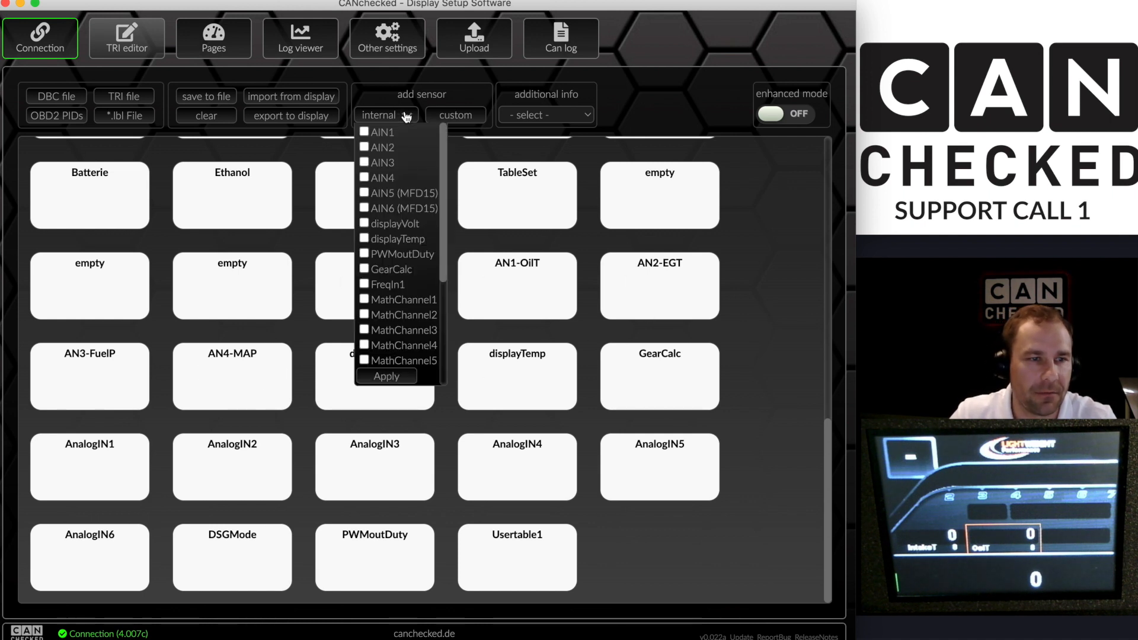
pyautogui.click(365, 133)
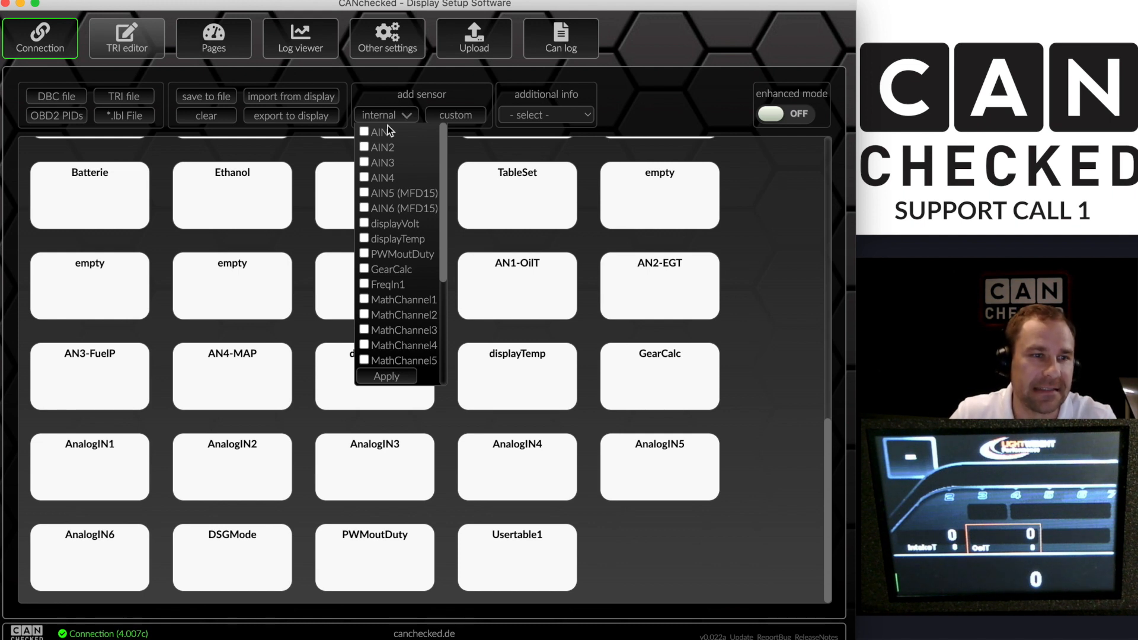
pyautogui.click(363, 145)
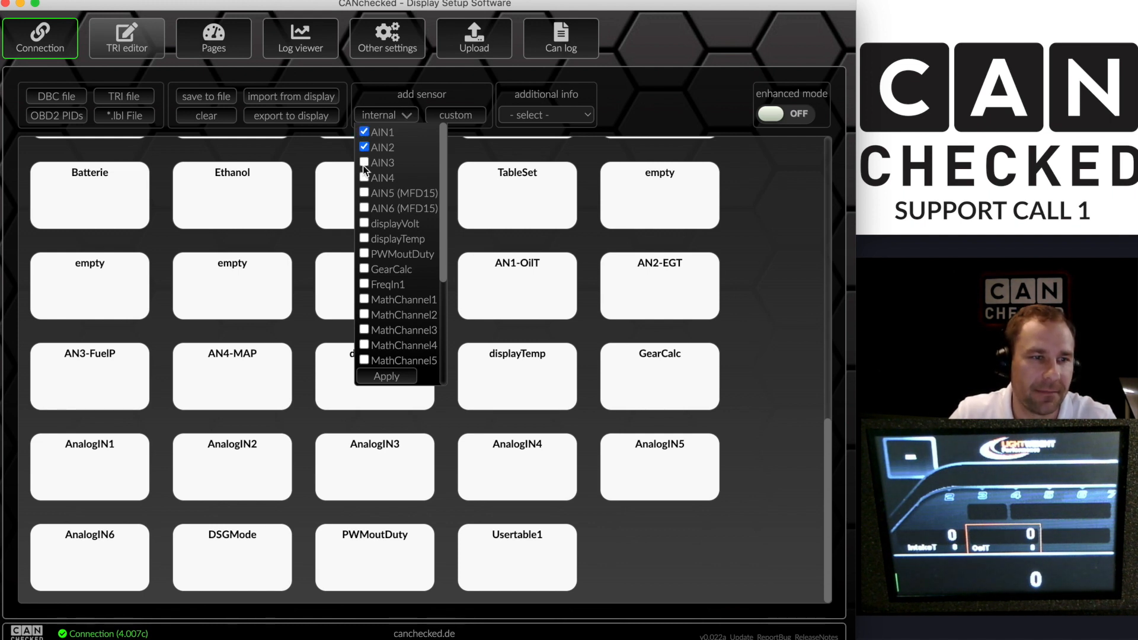
pyautogui.click(406, 112)
pyautogui.moveTo(555, 578)
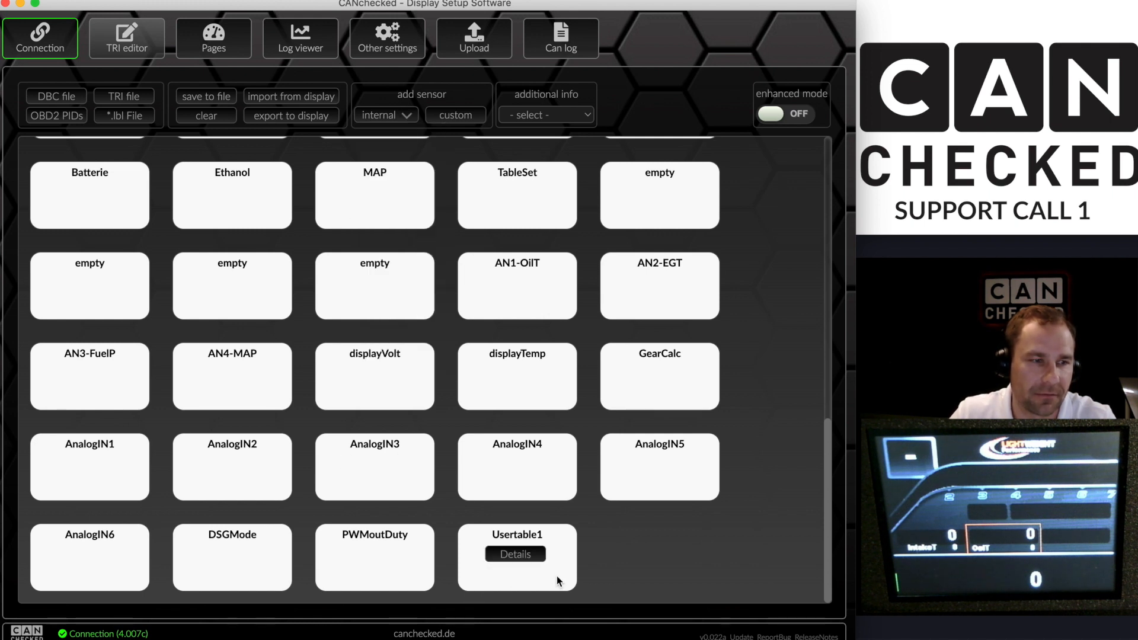
pyautogui.moveTo(674, 291)
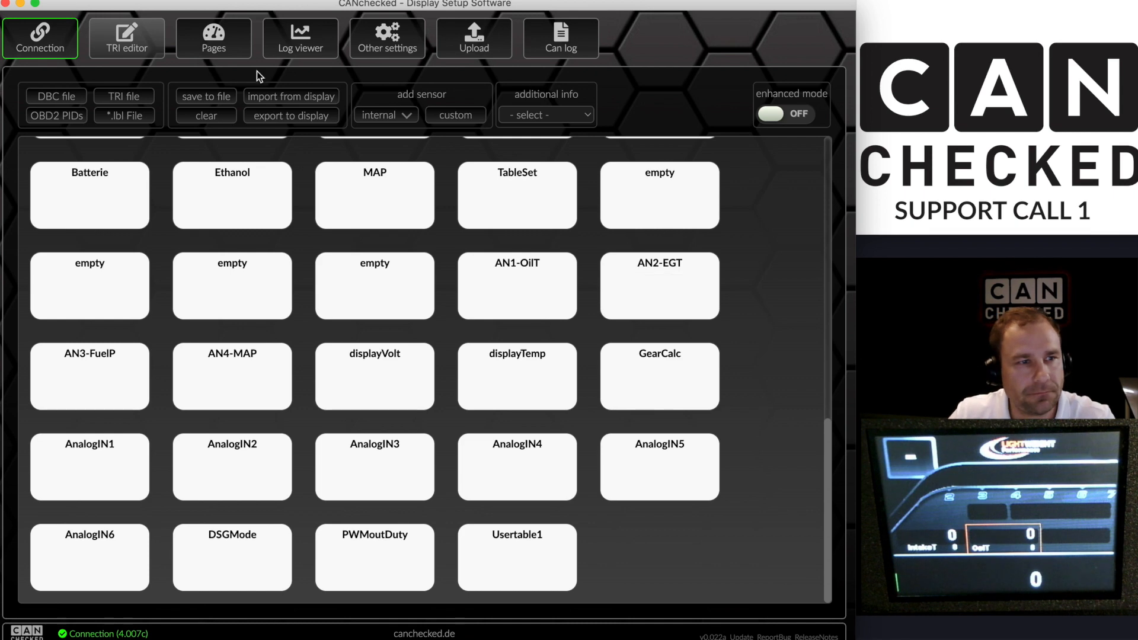
pyautogui.click(198, 44)
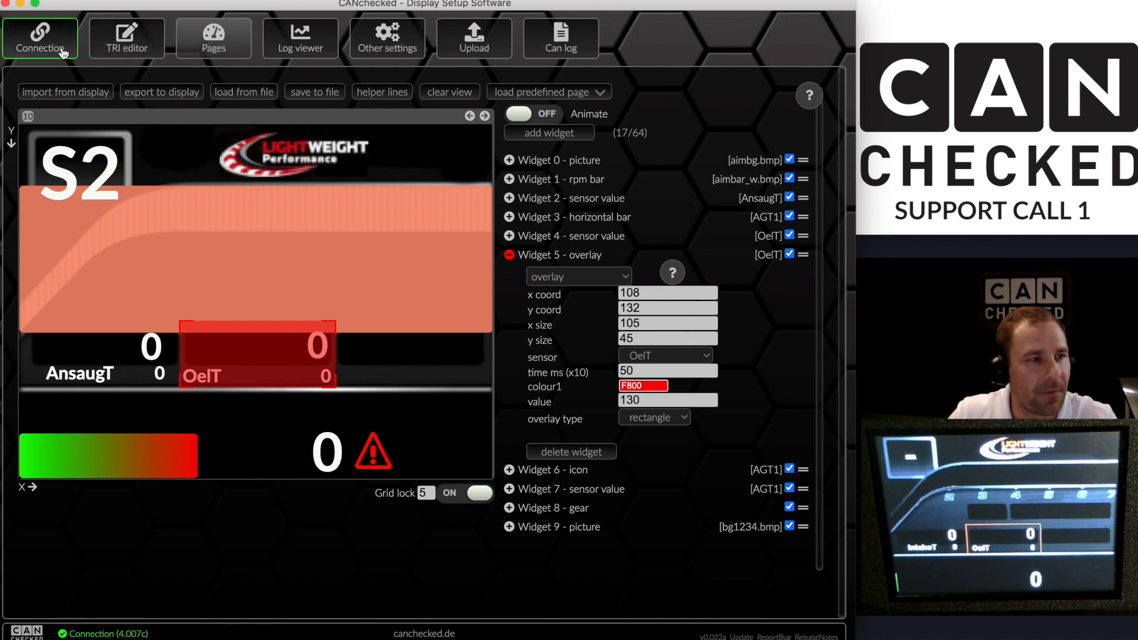
pyautogui.click(114, 48)
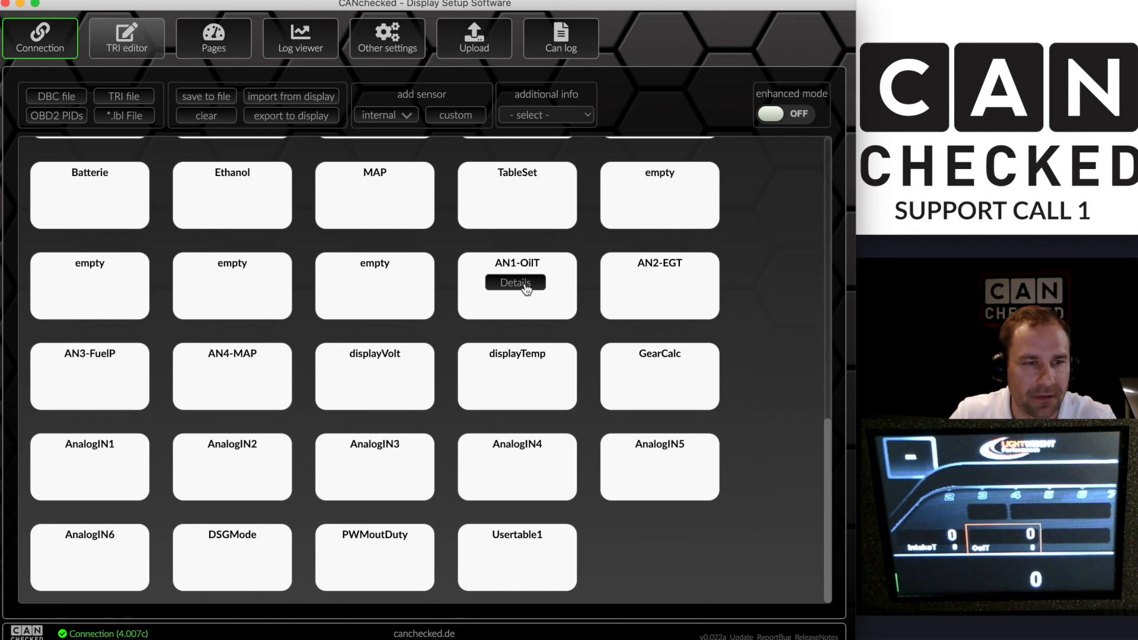
# Assign the AN1-OilT sensor to the IntakeT sensor value widget on page 10 and export the page to the display
pyautogui.click(215, 36)
pyautogui.click(129, 348)
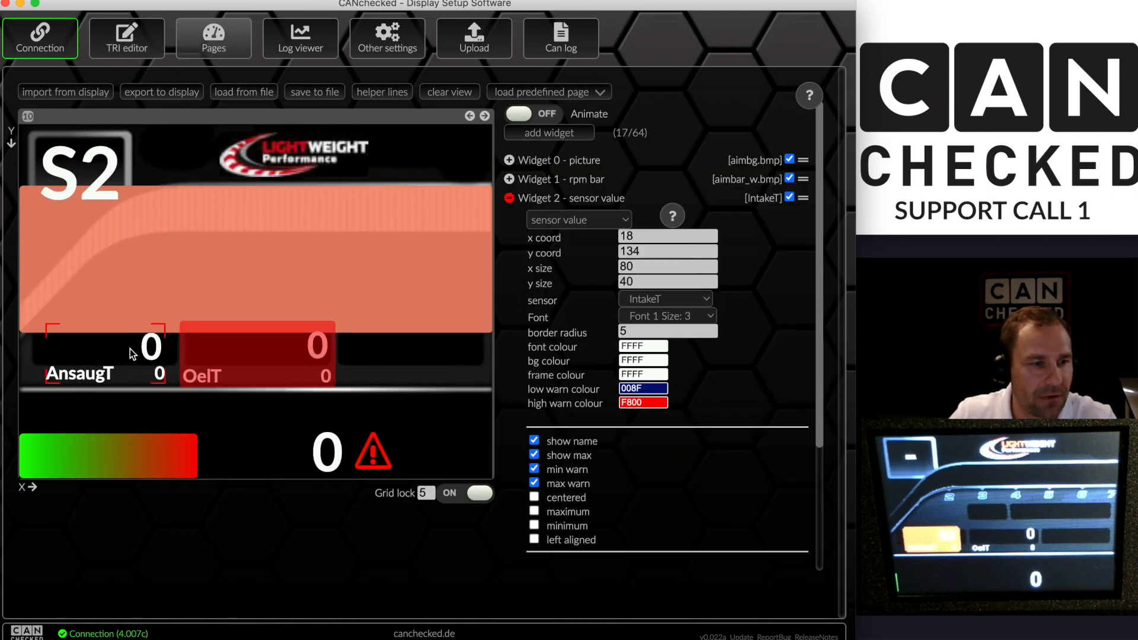
pyautogui.click(644, 298)
pyautogui.scroll(-10, 659, 403)
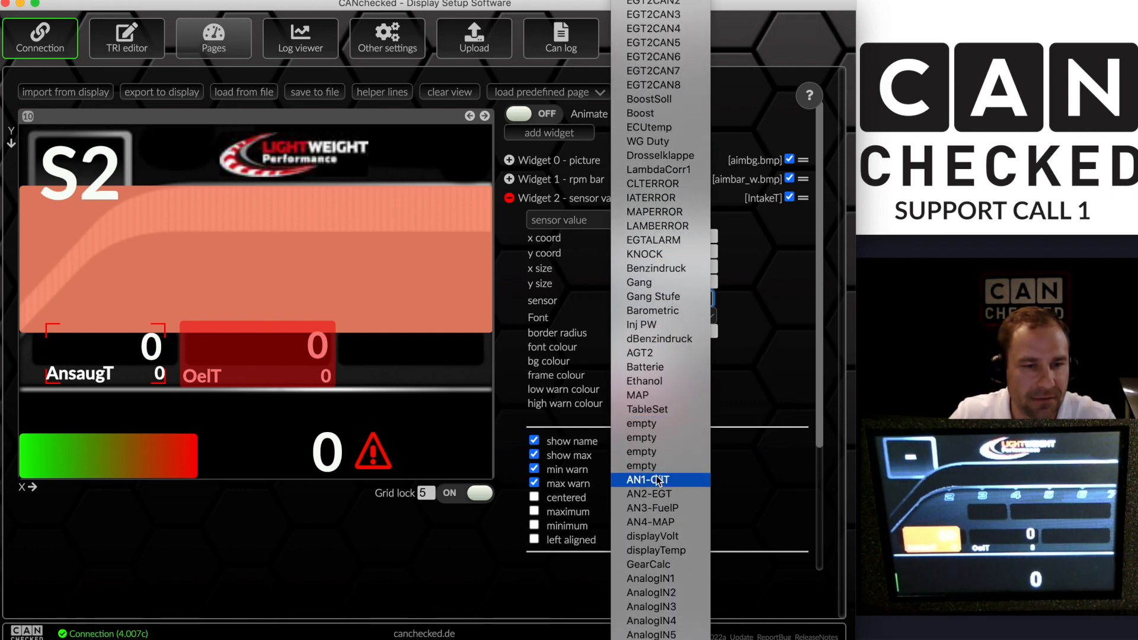
pyautogui.click(648, 506)
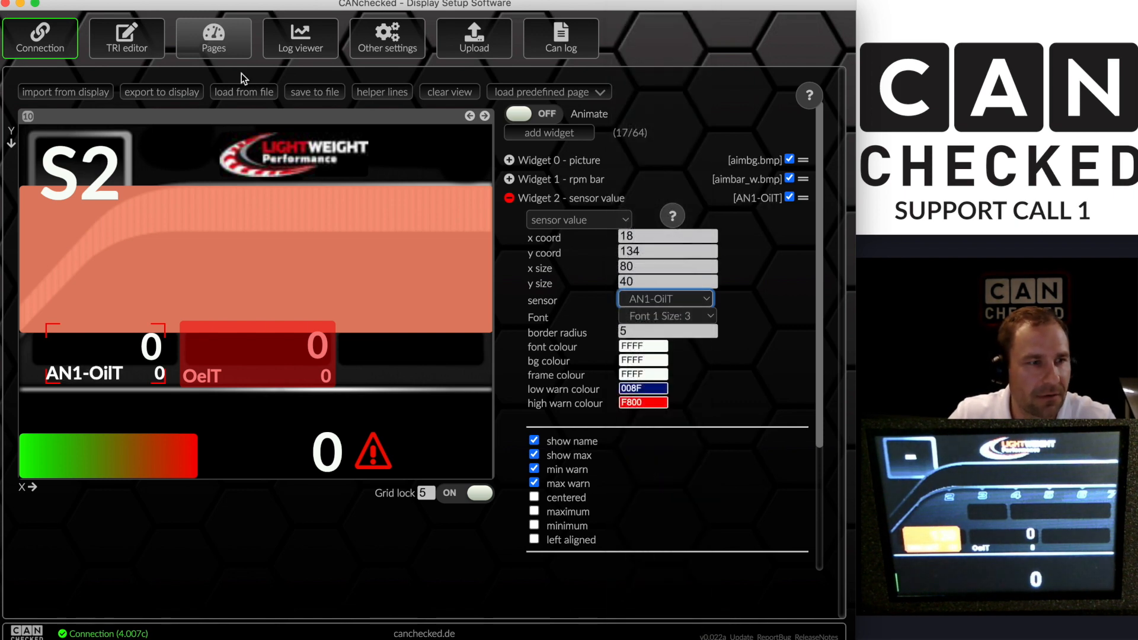
pyautogui.click(156, 89)
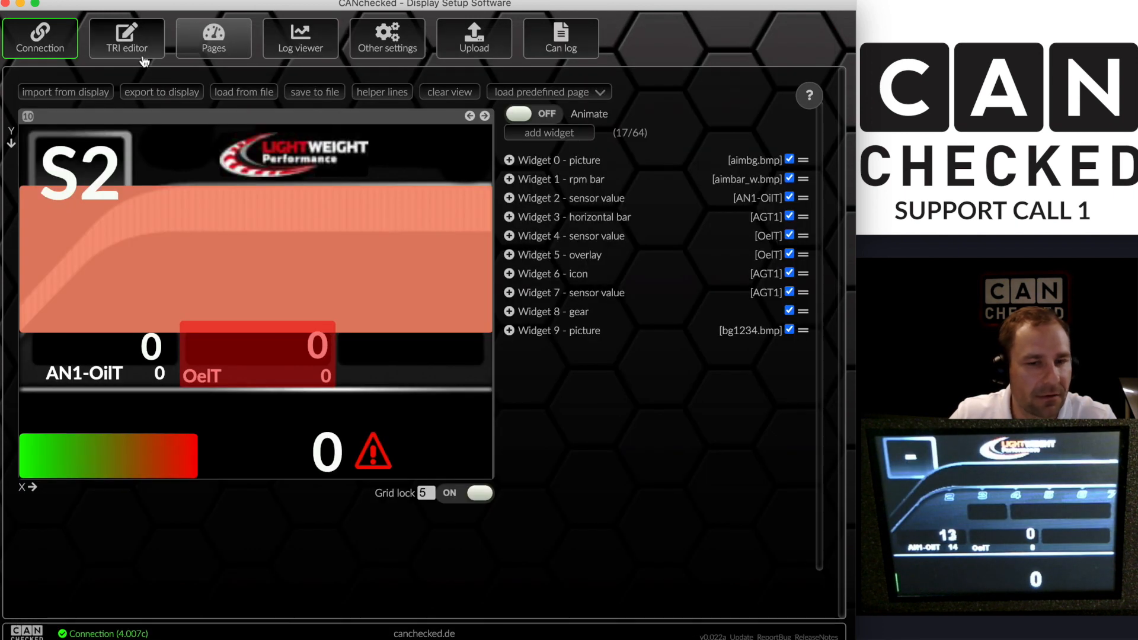
# Turn off the max warn option of the AN1-OilT sensor value widget and export the page to the display
pyautogui.click(100, 373)
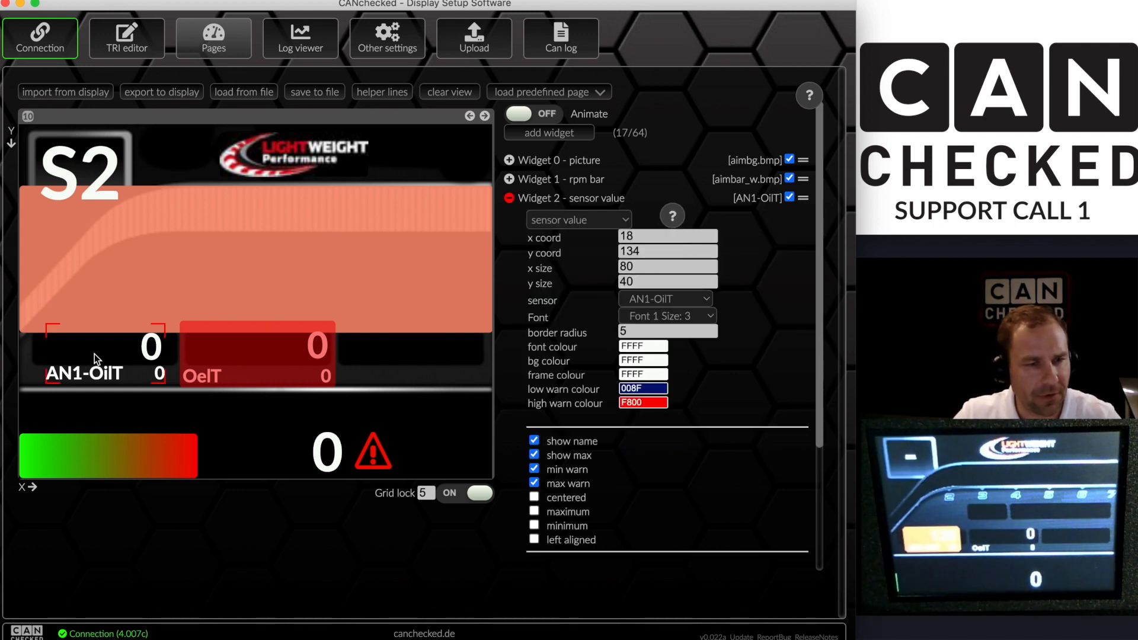
pyautogui.click(534, 484)
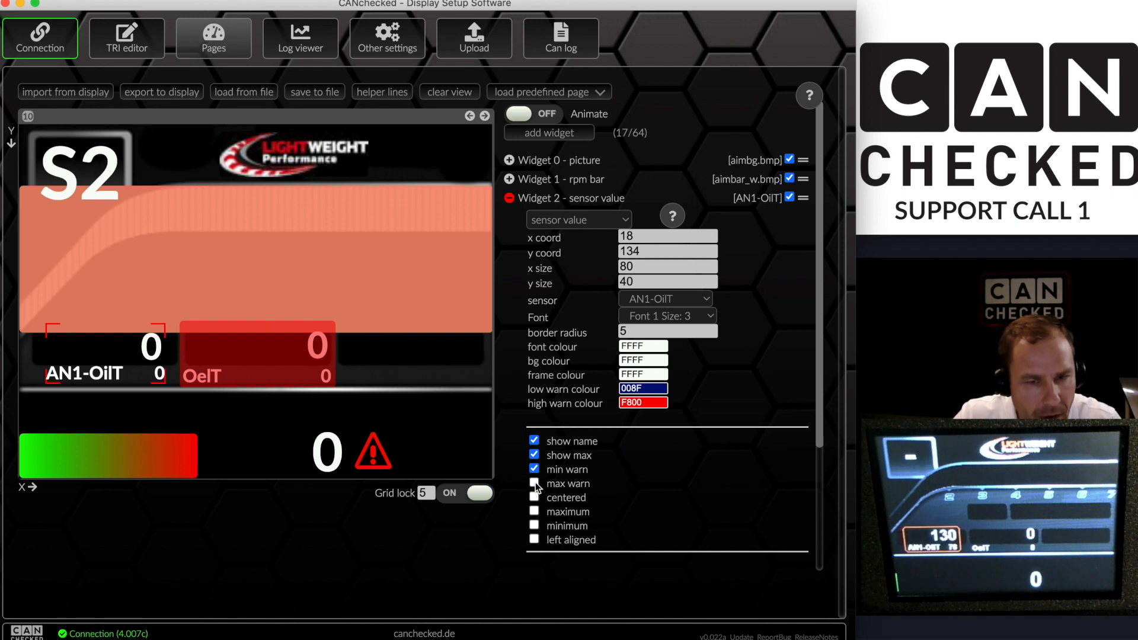
pyautogui.click(162, 91)
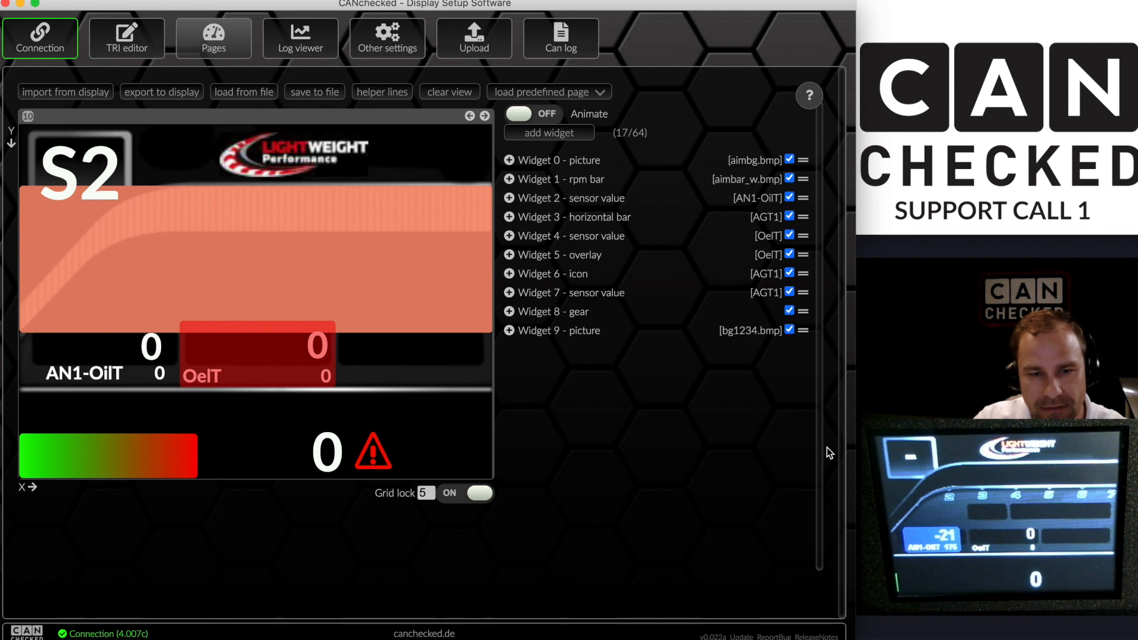
# Open the AN1-OilT sensor's details in the TRI editor and switch its mapper to MAP
pyautogui.click(153, 38)
pyautogui.click(530, 284)
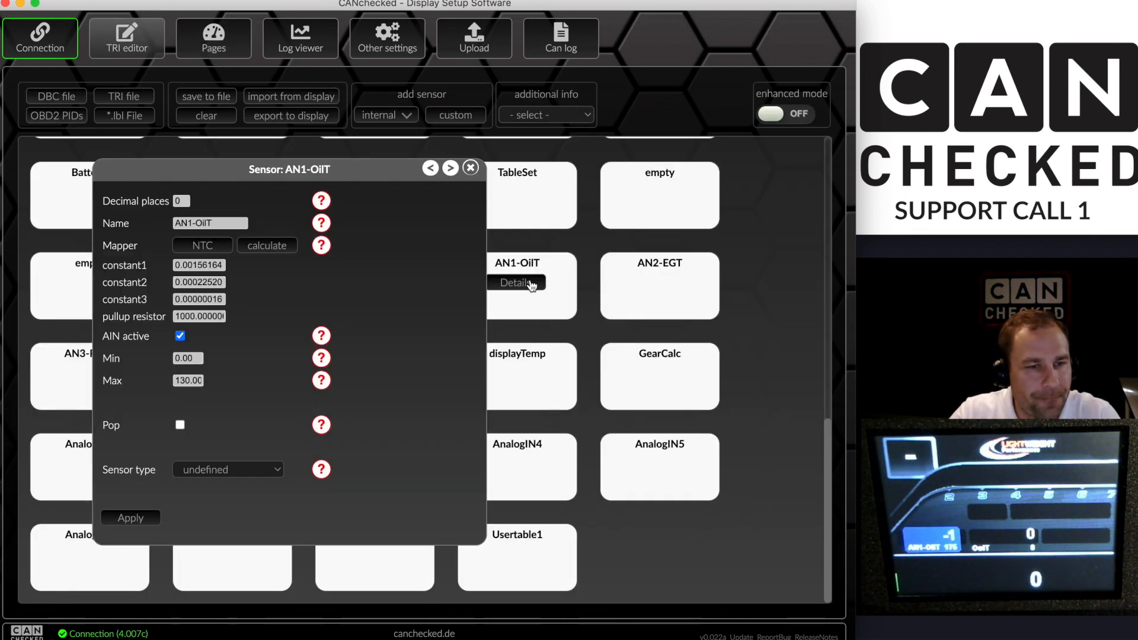
pyautogui.click(200, 251)
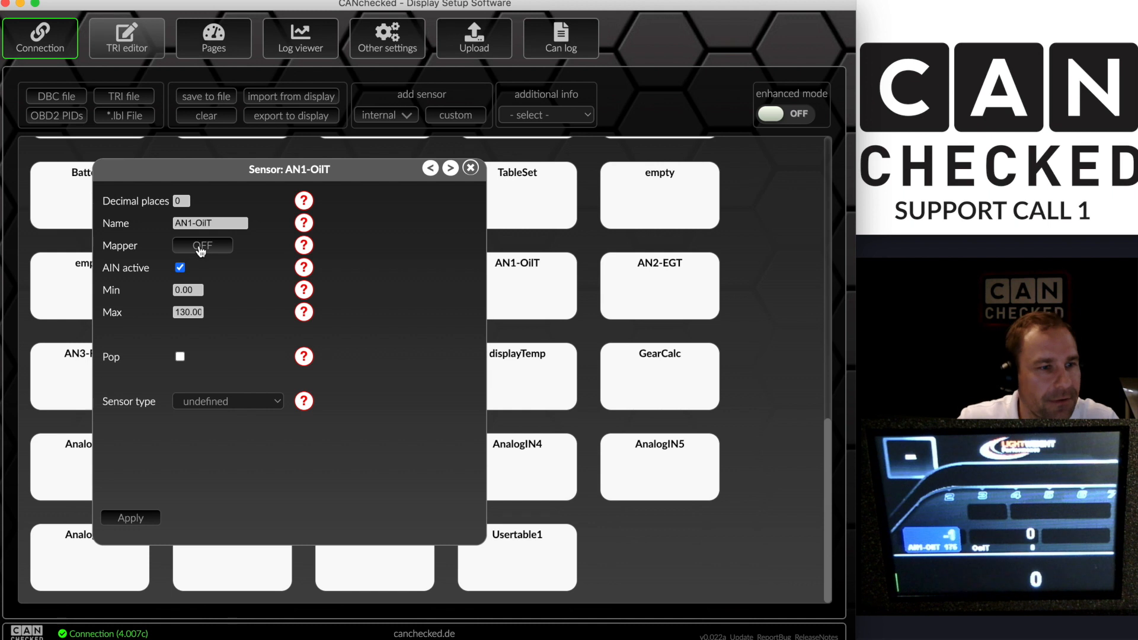
pyautogui.click(201, 247)
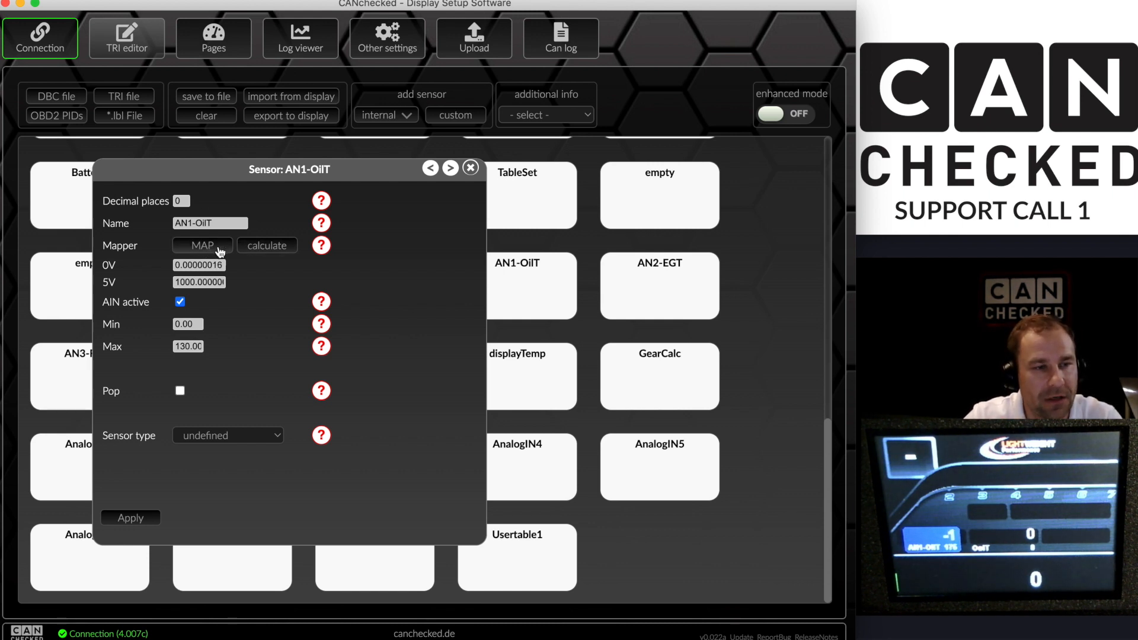
# Calculate the sensor's MAP scaling from the voltage/value pairs 0.5 V = 0 and 4.5 V = 10
pyautogui.click(273, 247)
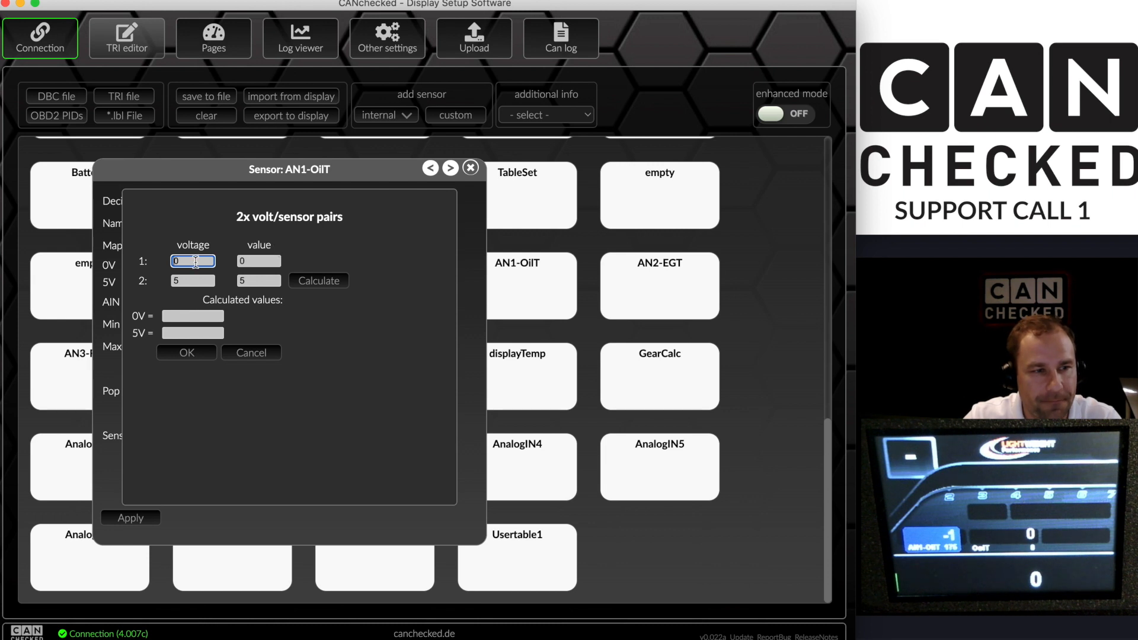
pyautogui.write('0.5')
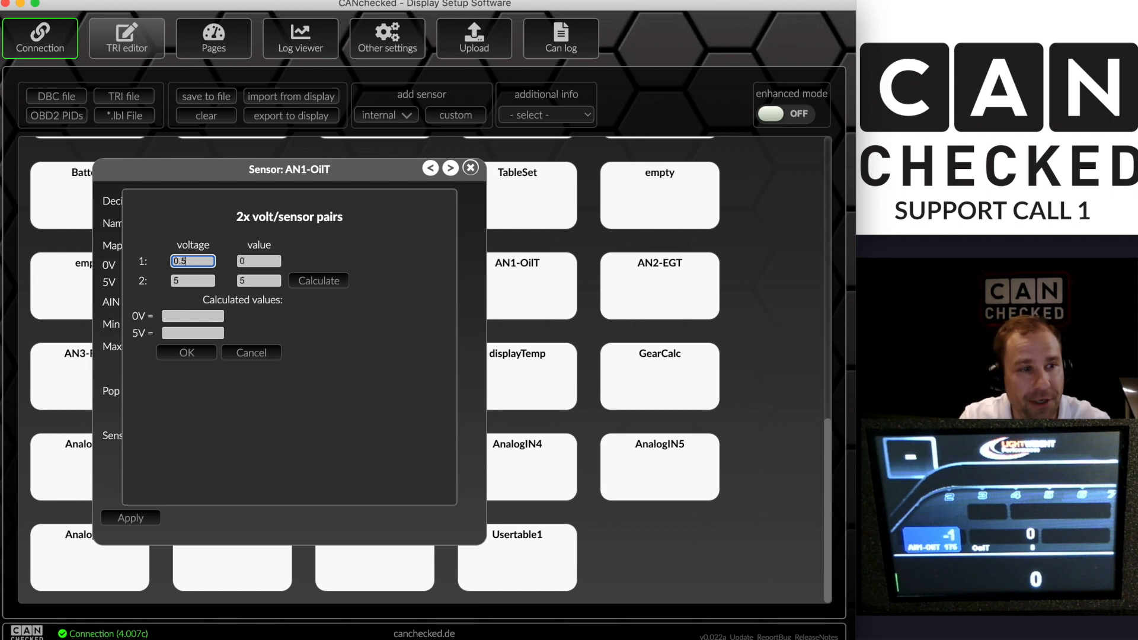
pyautogui.press('Tab')
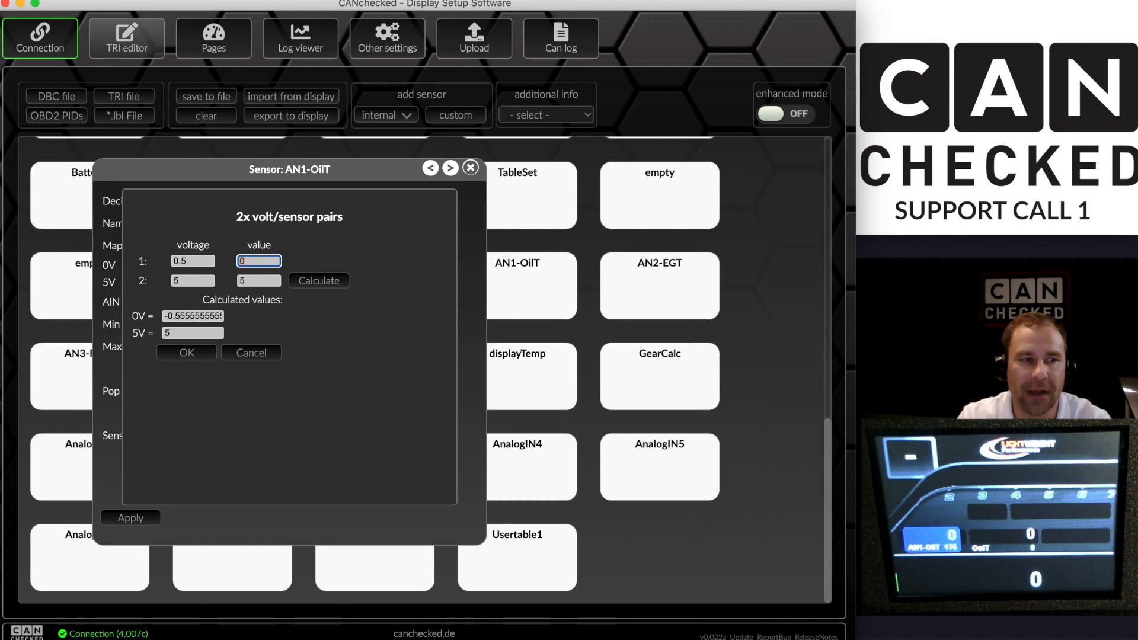
pyautogui.press('Tab')
pyautogui.write('4.5')
pyautogui.press('Tab')
pyautogui.write('10')
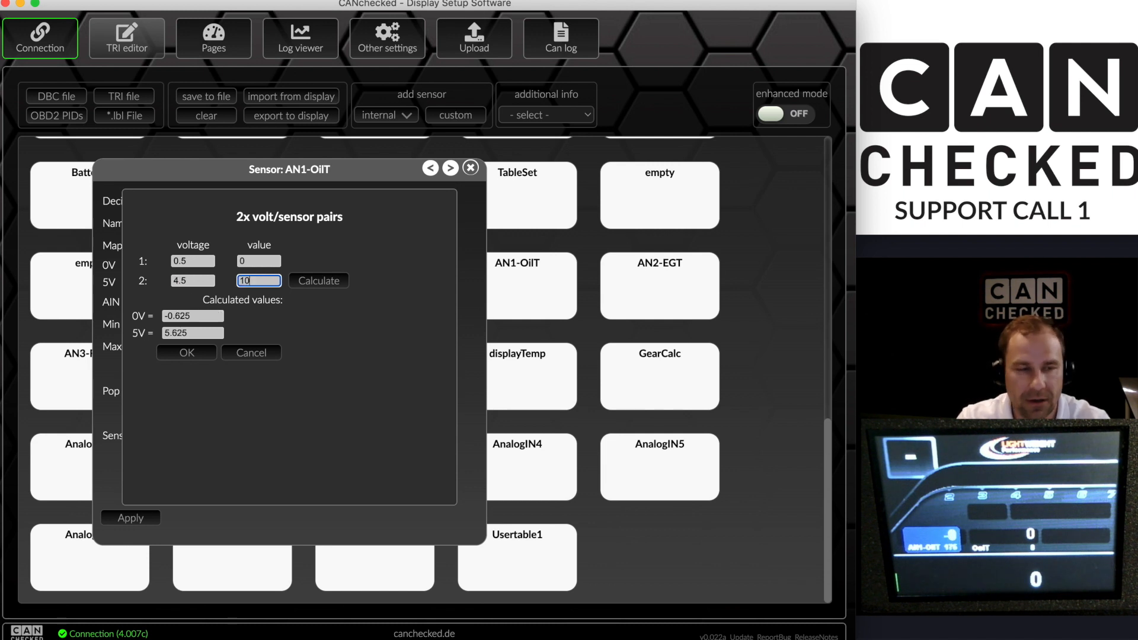
pyautogui.press('Tab')
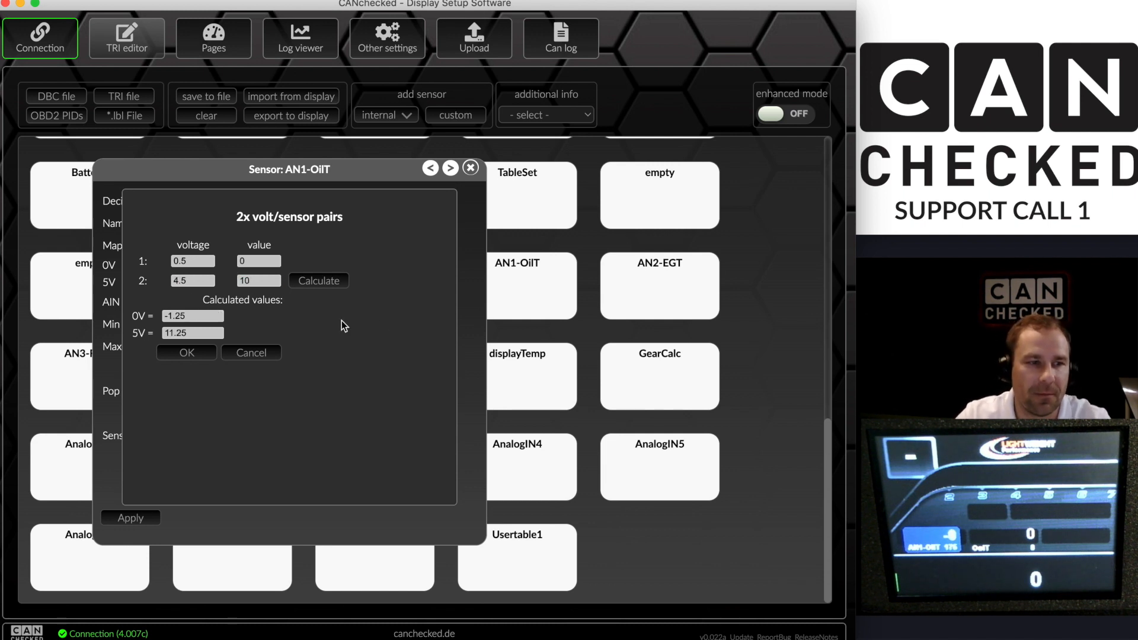
pyautogui.click(182, 261)
pyautogui.moveTo(172, 261); pyautogui.dragTo(215, 262)
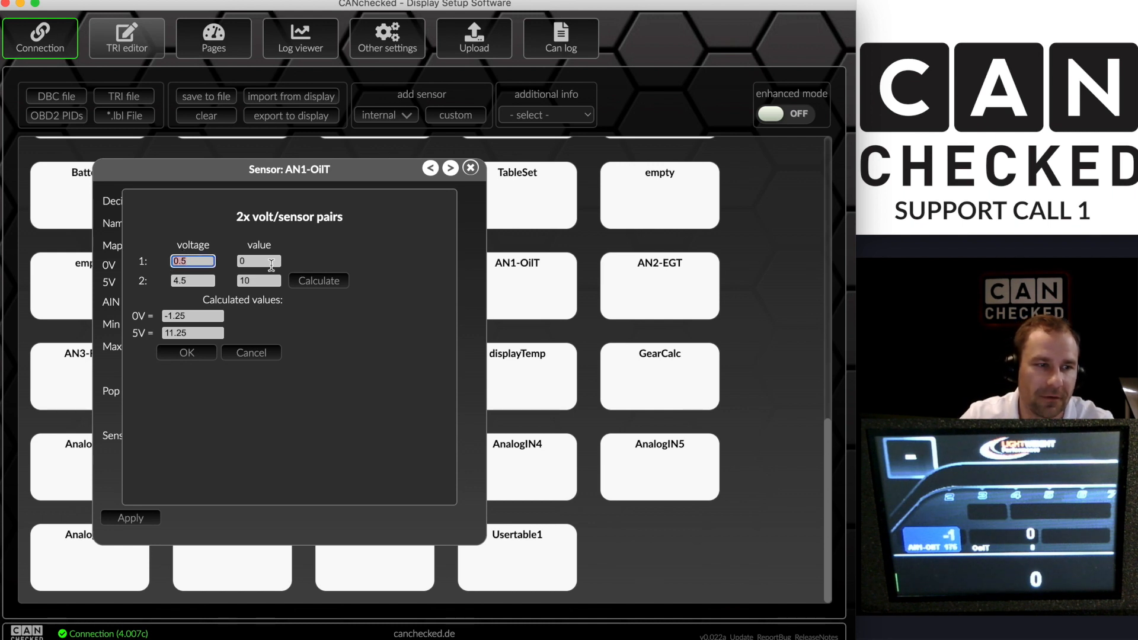
pyautogui.doubleClick(269, 261)
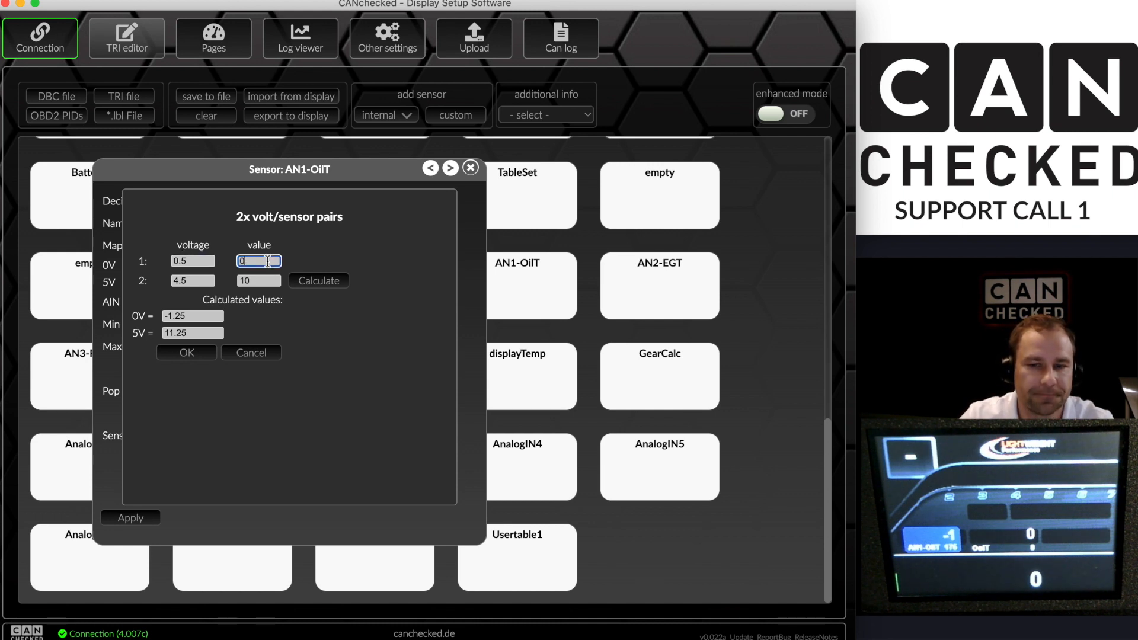
pyautogui.moveTo(213, 281); pyautogui.dragTo(166, 285)
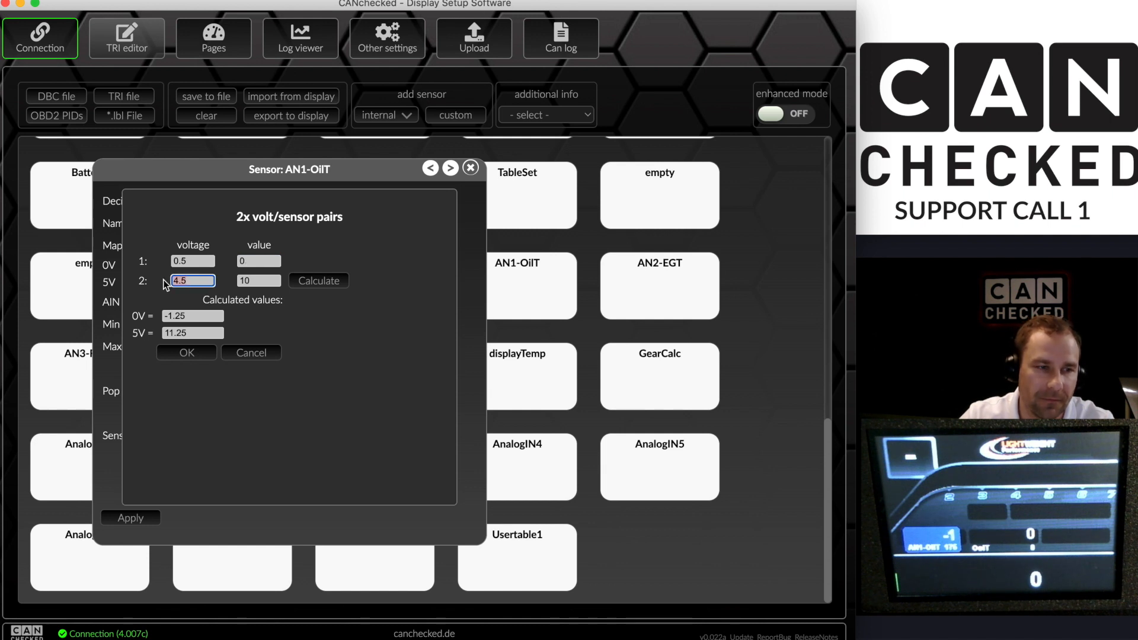
pyautogui.click(253, 284)
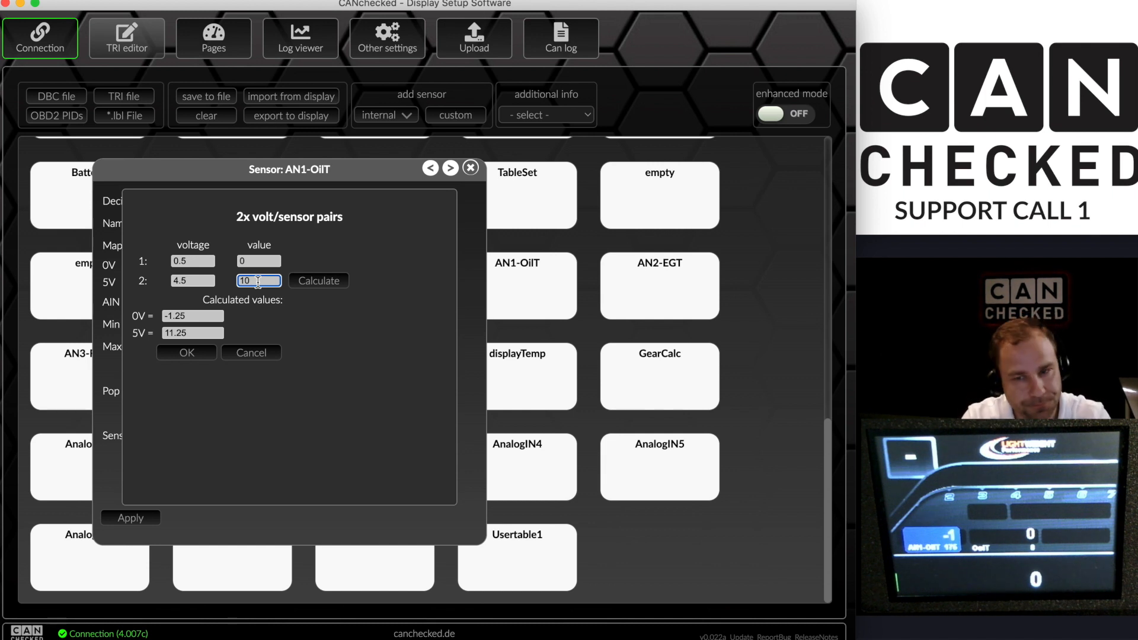
pyautogui.click(255, 261)
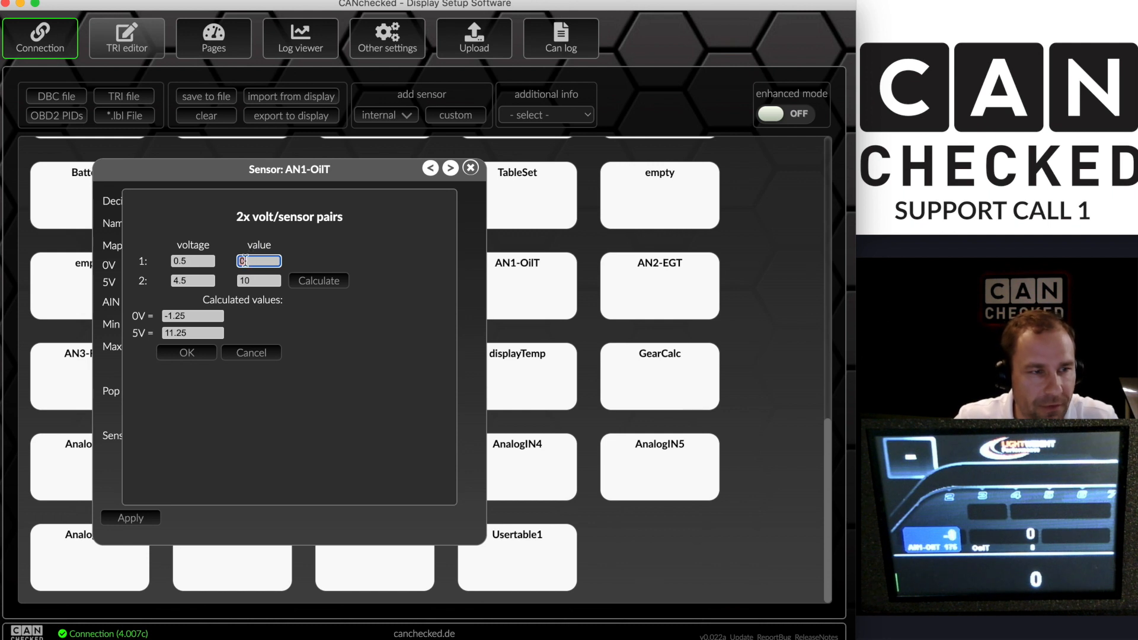
# Try 145 as the sensor value at 4.5 V and recalculate the scaling
pyautogui.click(259, 279)
pyautogui.write('145')
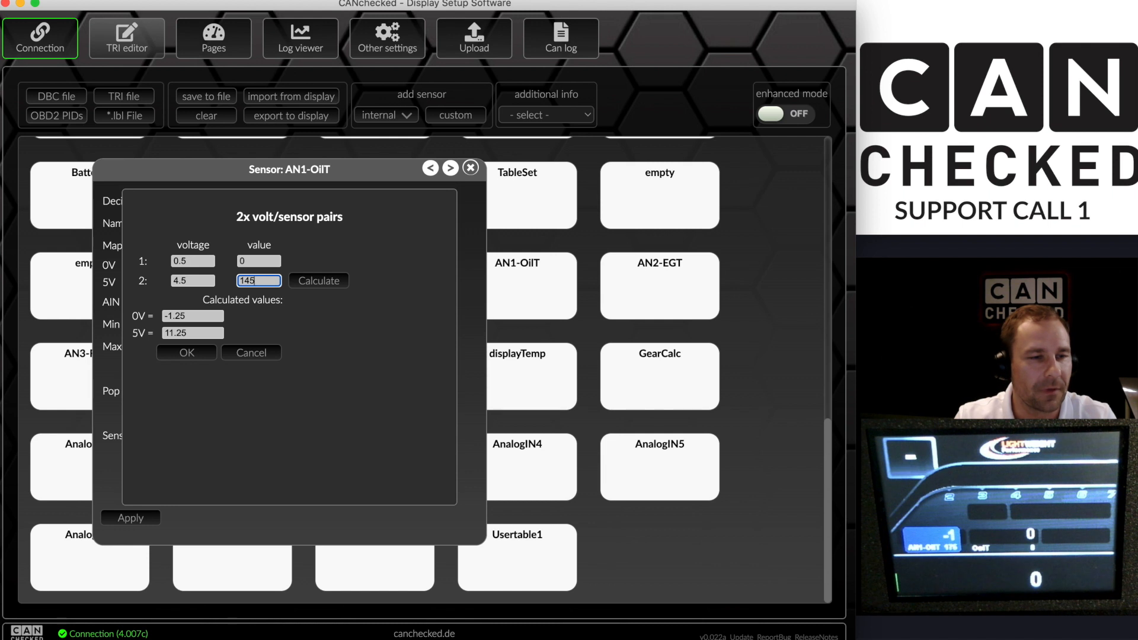
pyautogui.click(320, 281)
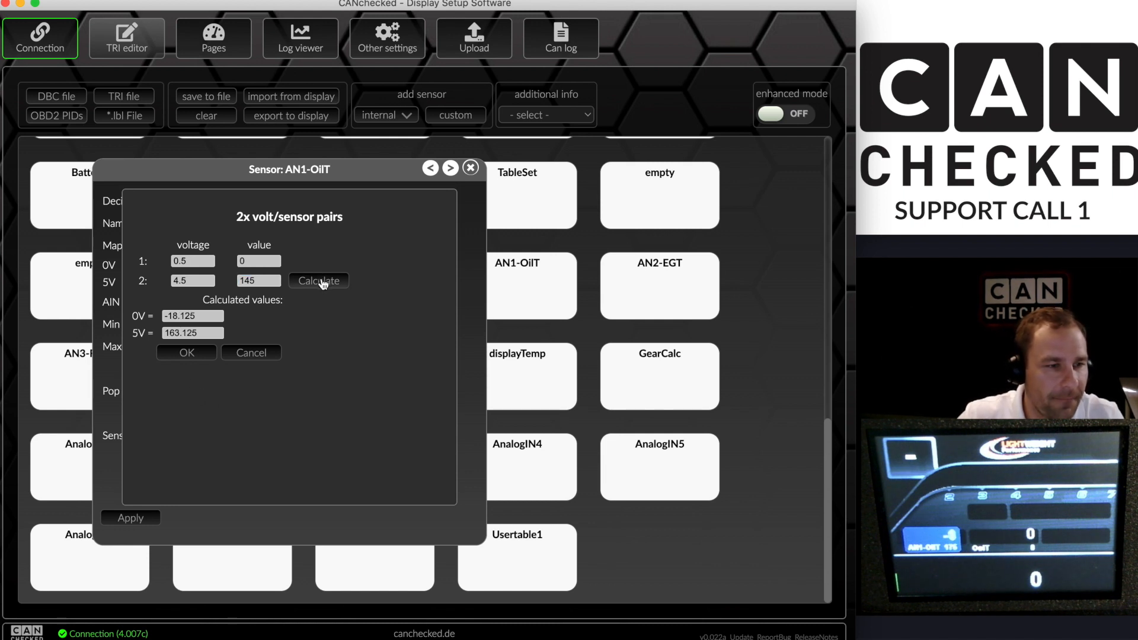
# Set the sensor value at 4.5 V to 10, recalculate the scaling, and accept the calculated values
pyautogui.doubleClick(252, 279)
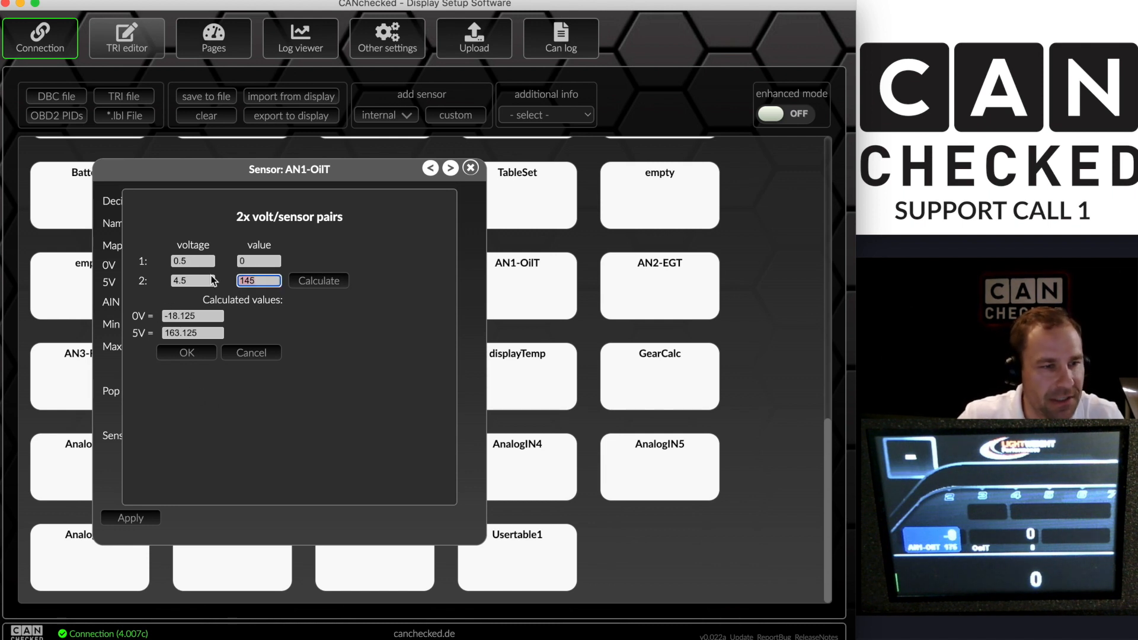
pyautogui.write('10')
pyautogui.click(323, 282)
pyautogui.click(187, 351)
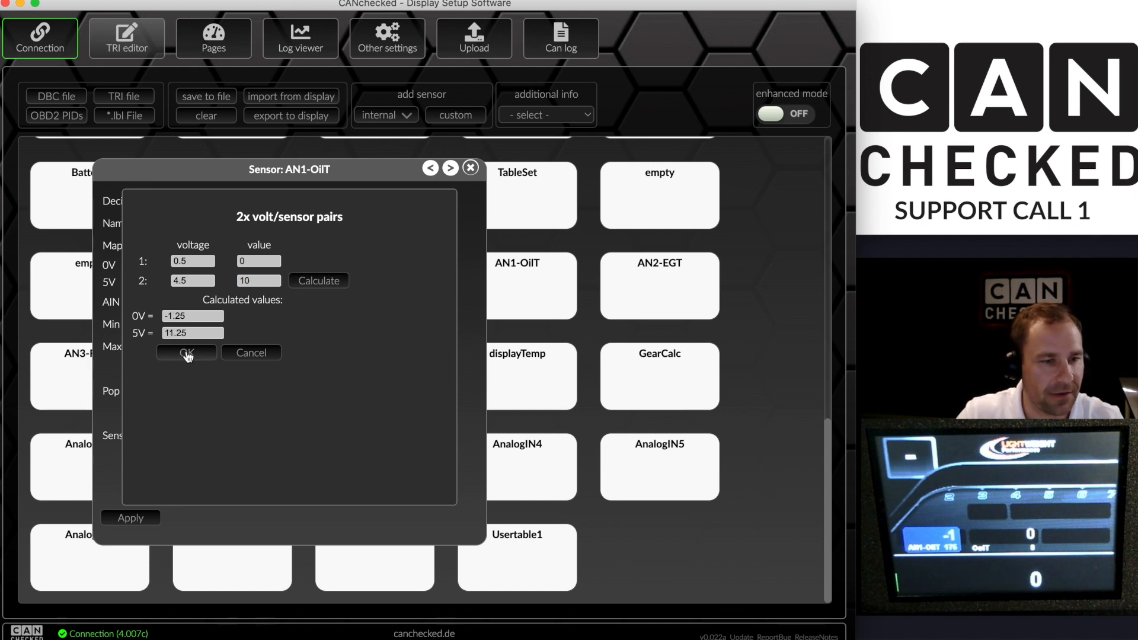
# Rename the AN1-OilT sensor to AN1-Press, with a max of 10 and sensor type none
pyautogui.moveTo(205, 283); pyautogui.dragTo(172, 267)
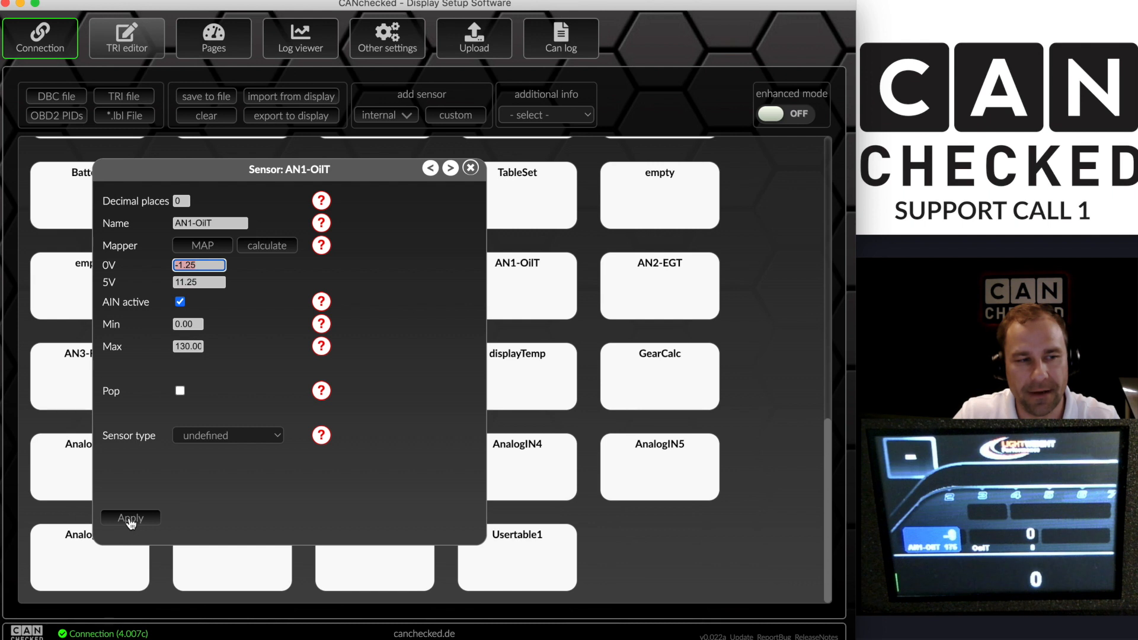
pyautogui.click(209, 436)
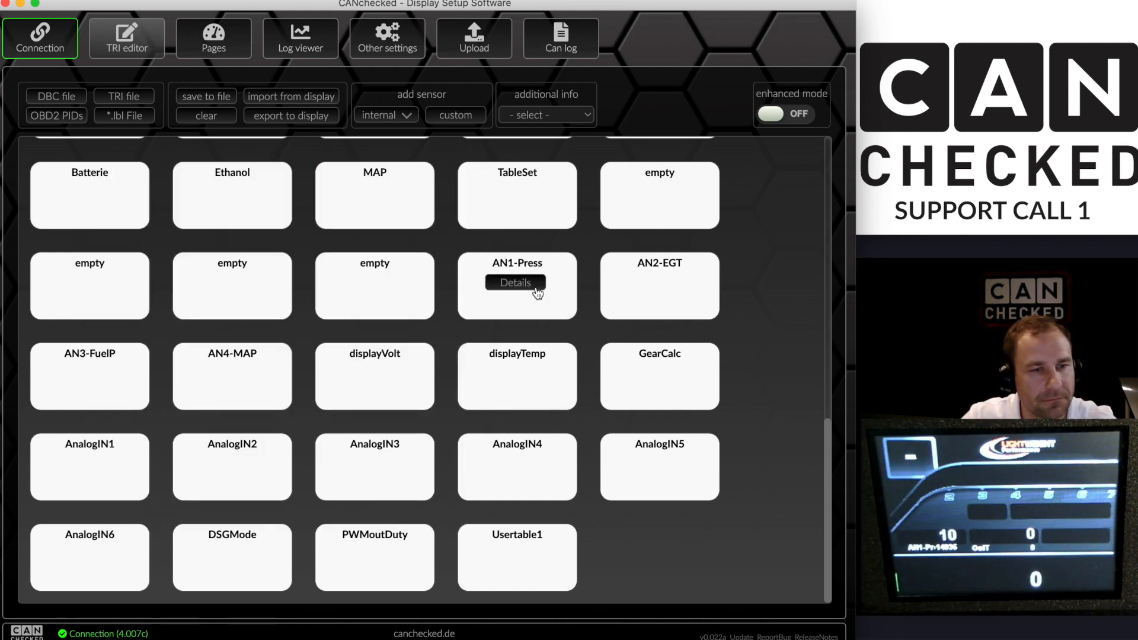
# Set the AN1-Press sensor's decimal places to 1 and apply the change
pyautogui.click(531, 284)
pyautogui.click(125, 160)
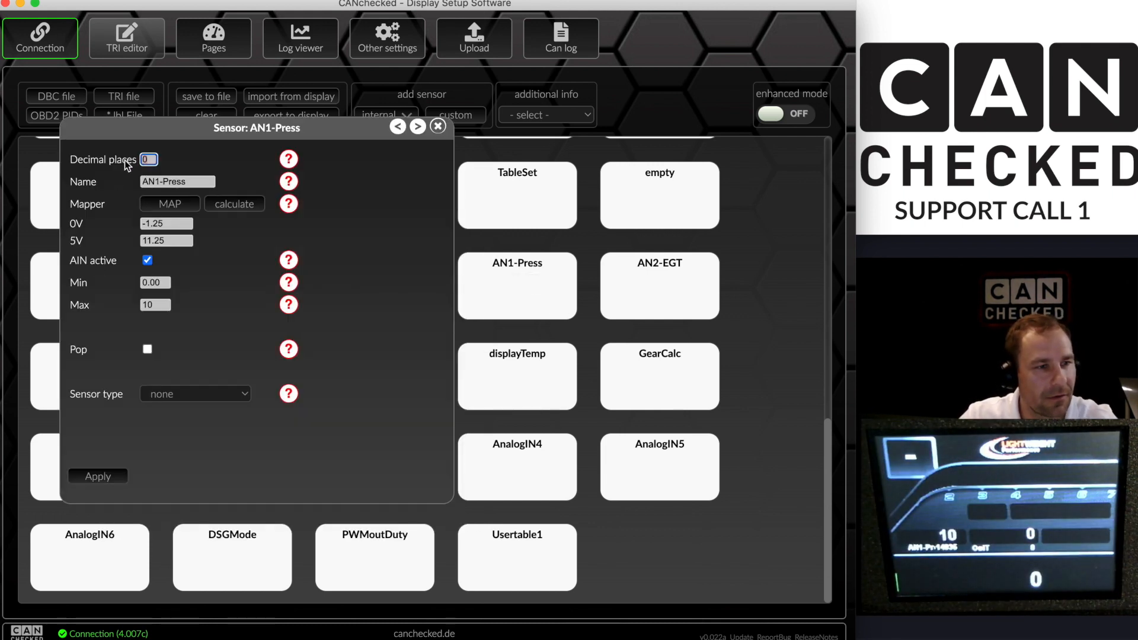
pyautogui.write('1')
pyautogui.press('Tab')
pyautogui.click(96, 478)
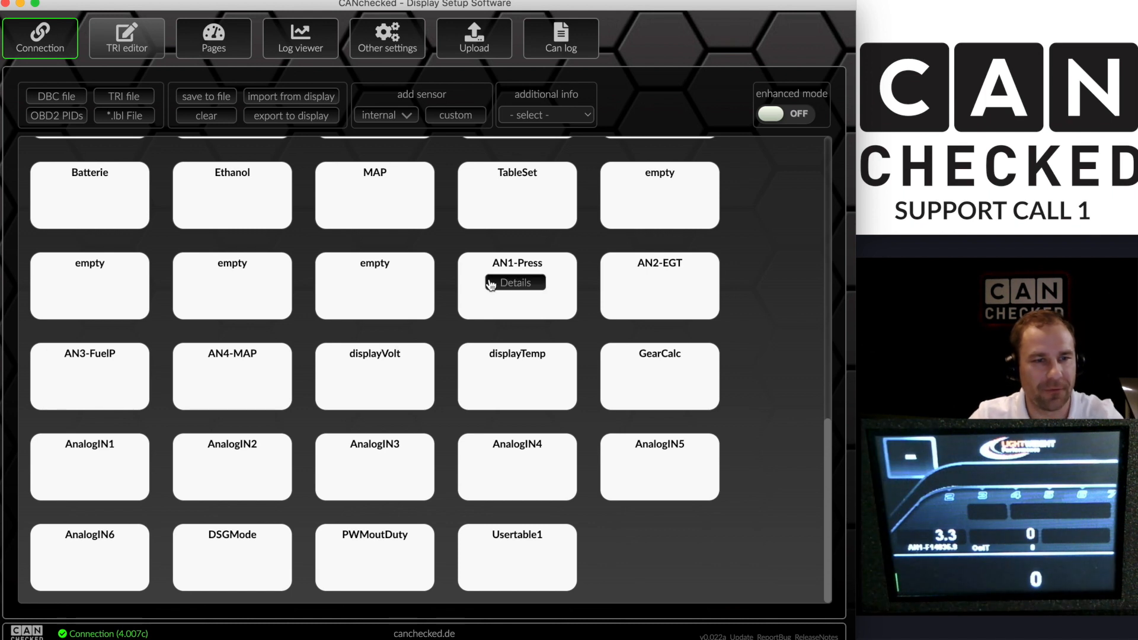
# Switch the AN1-Press mapper to NTC, calculate its coefficients from the preset resistor/temperature pairs with a 1000 ohm pullup, and apply them
pyautogui.click(501, 284)
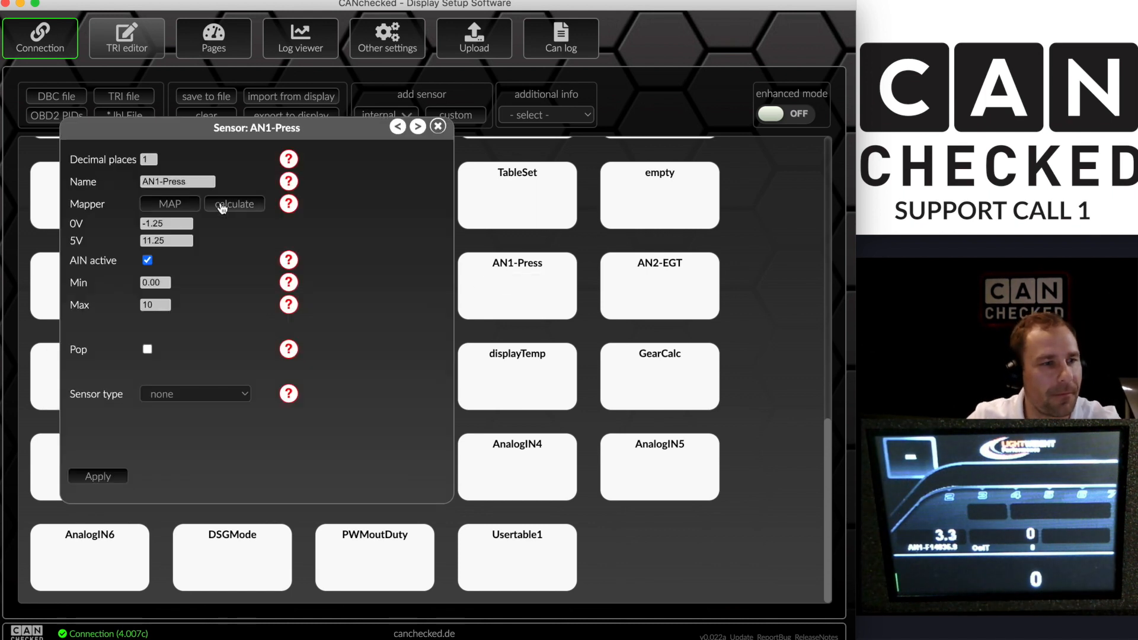
pyautogui.click(187, 205)
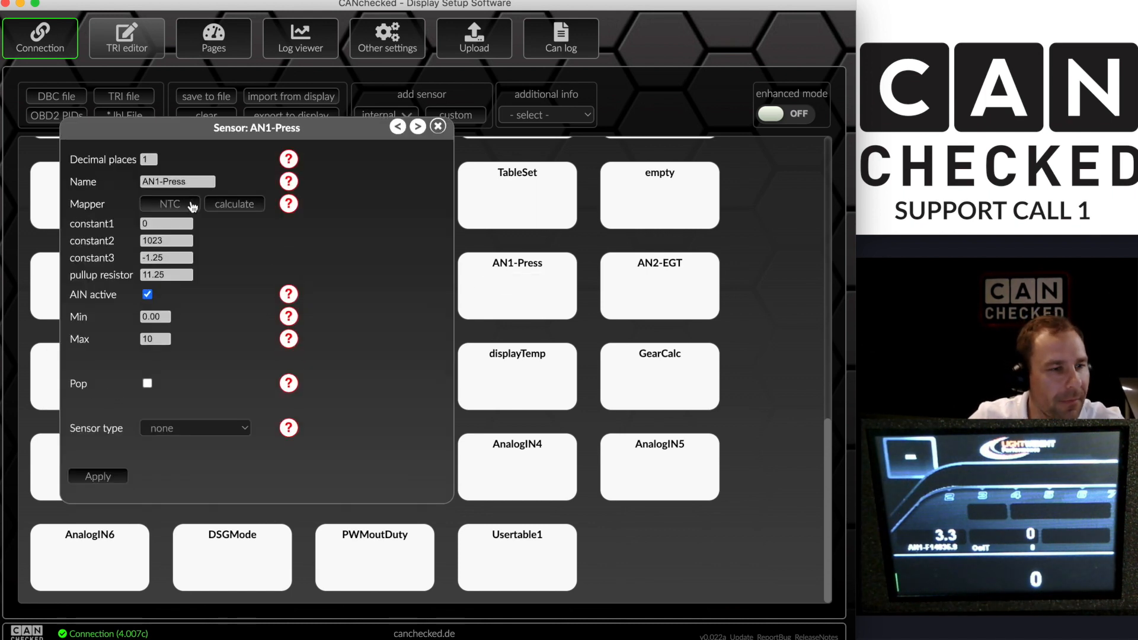
pyautogui.click(226, 215)
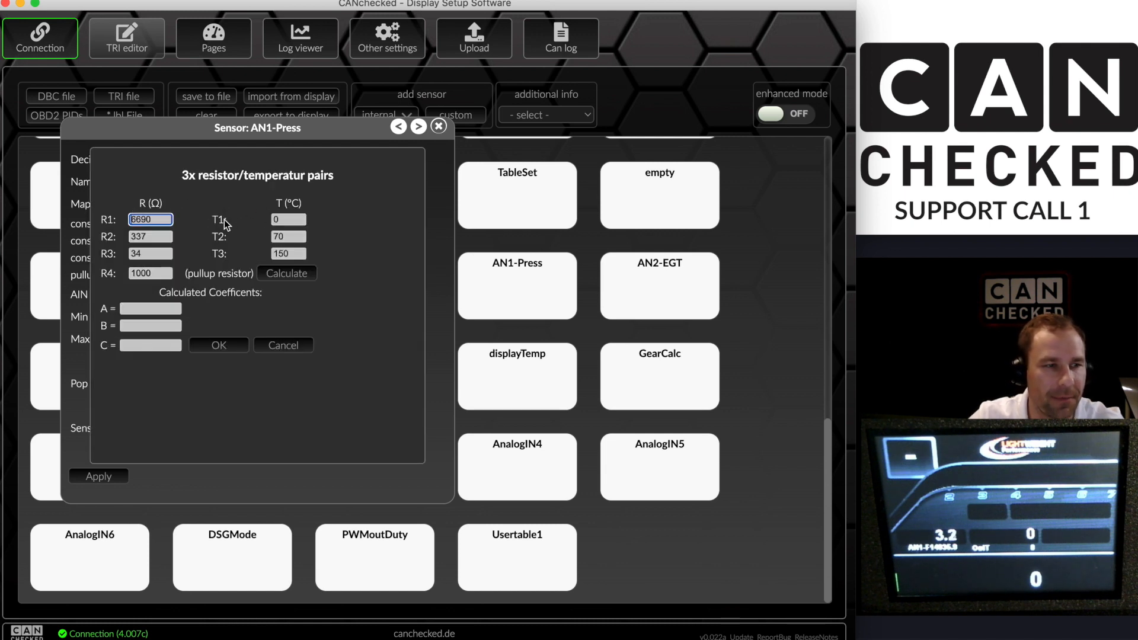
pyautogui.click(286, 274)
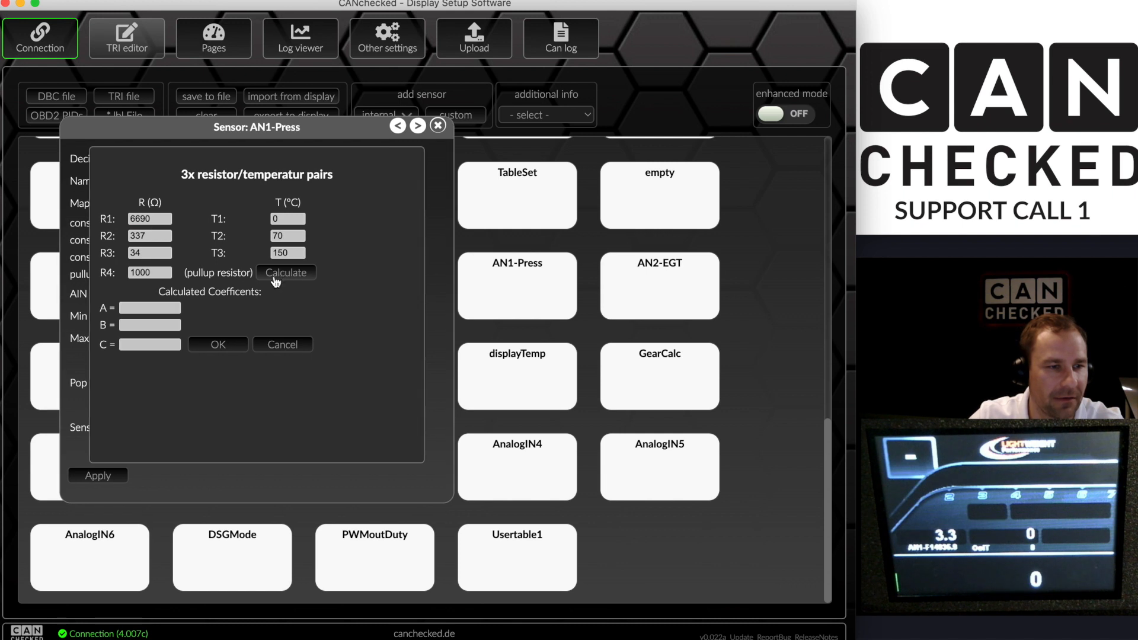
pyautogui.click(218, 346)
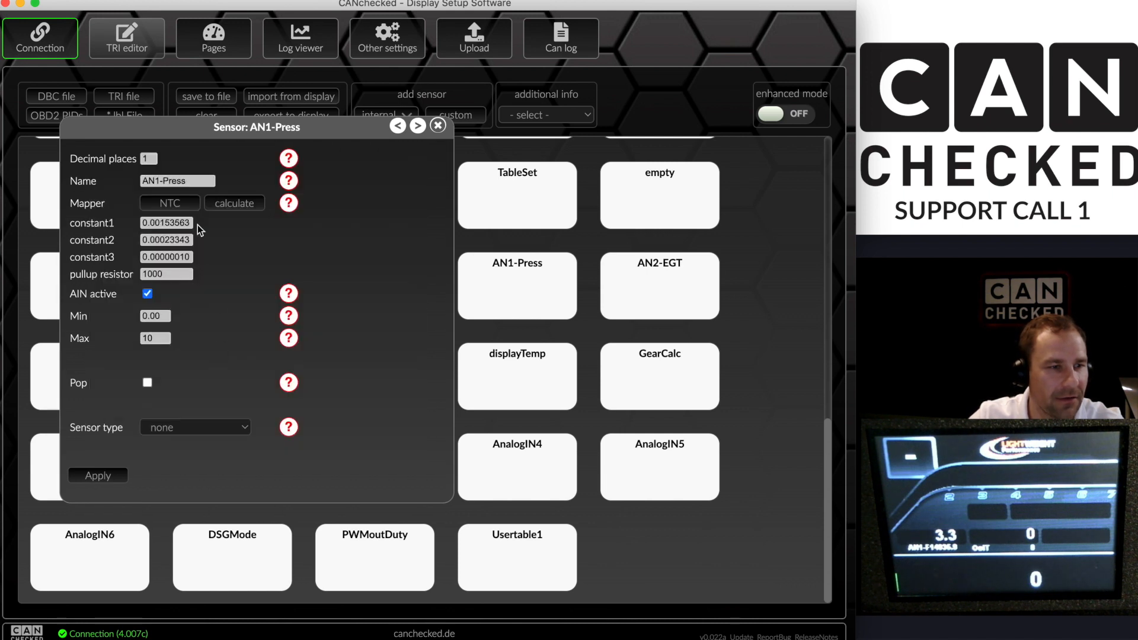
pyautogui.click(98, 476)
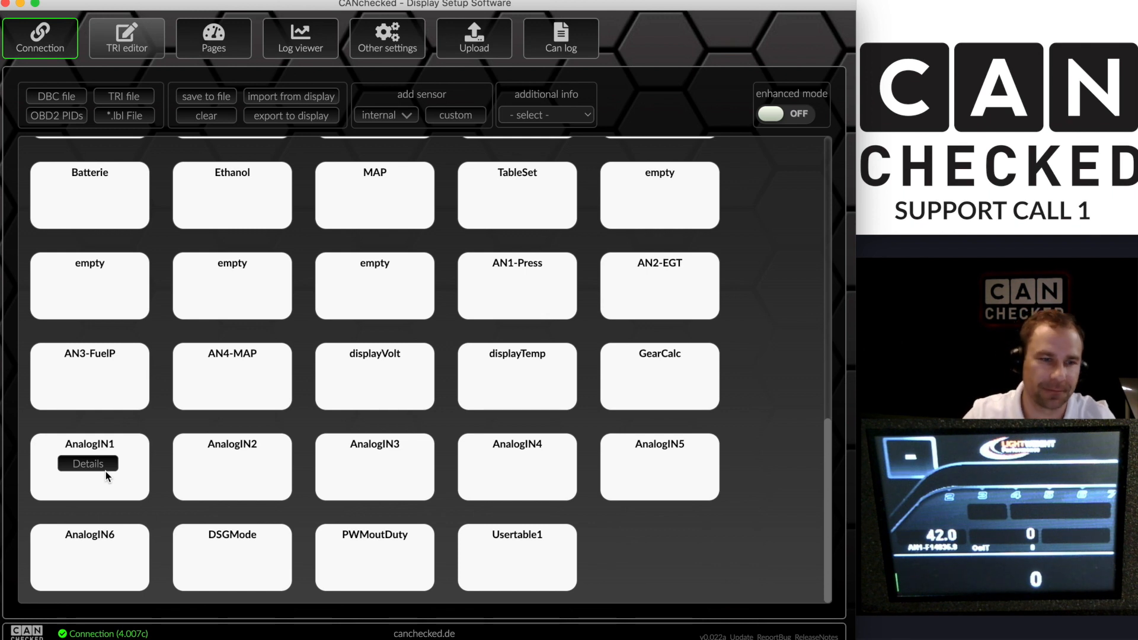
# Set the AN1-Press sensor's max to 130, apply the change, and export the sensor setup to the display
pyautogui.moveTo(518, 303)
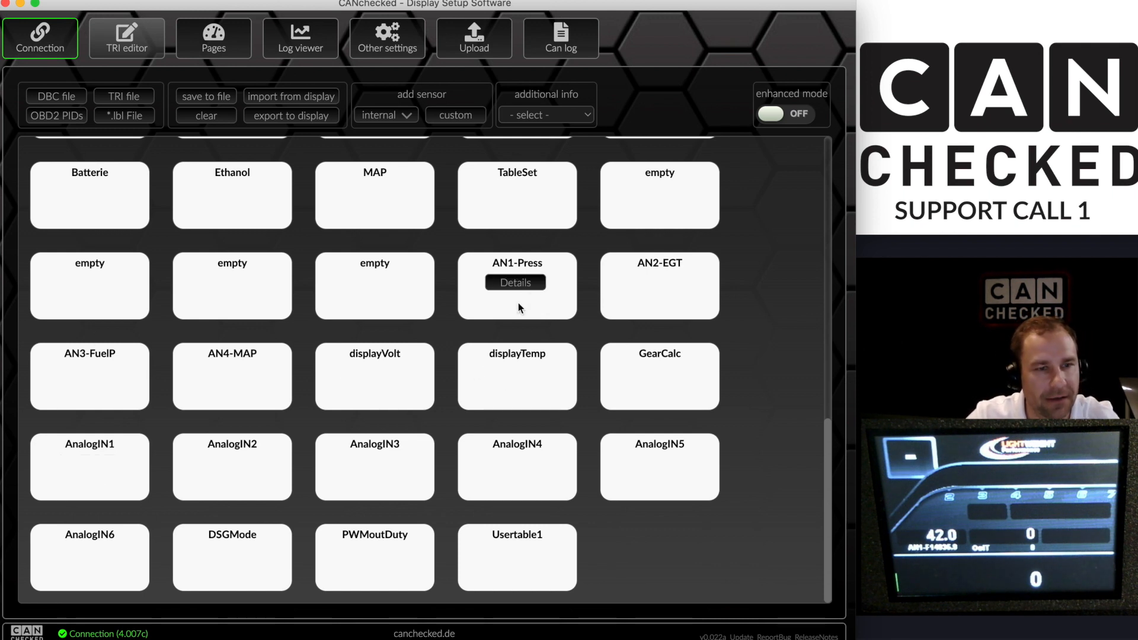
pyautogui.click(517, 284)
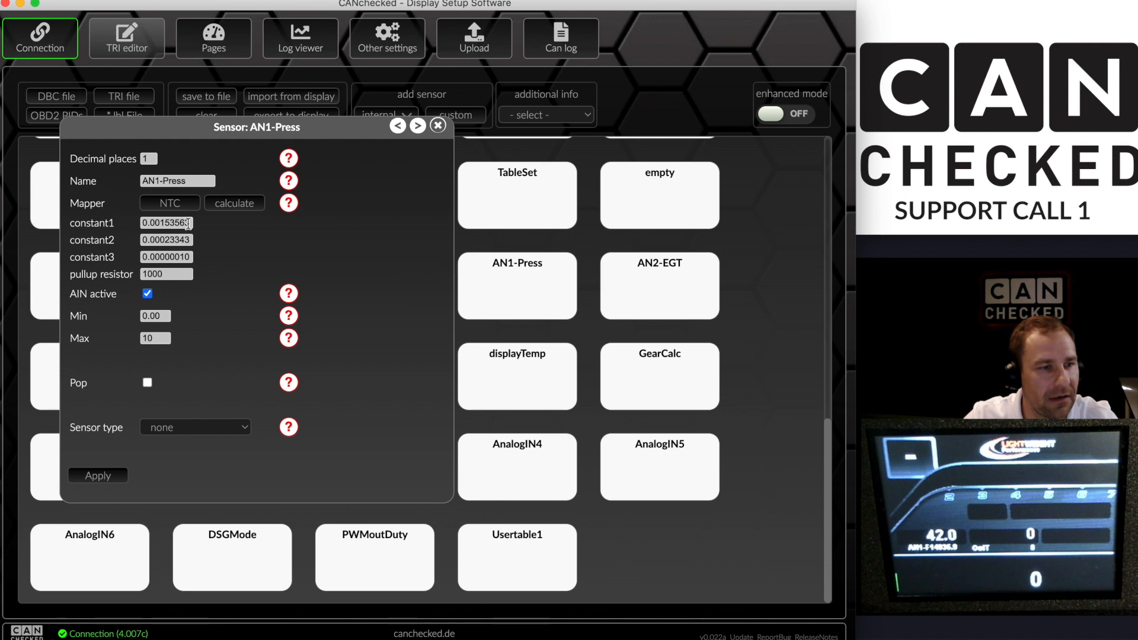
pyautogui.doubleClick(169, 275)
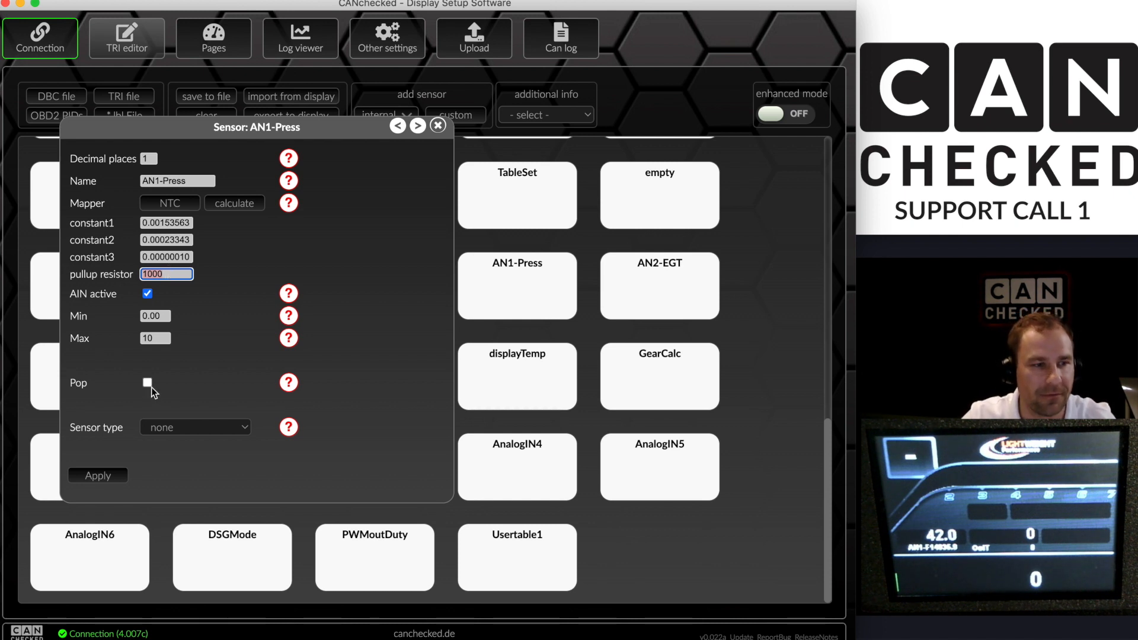
pyautogui.click(148, 339)
pyautogui.press('BackSpace')
pyautogui.write('30')
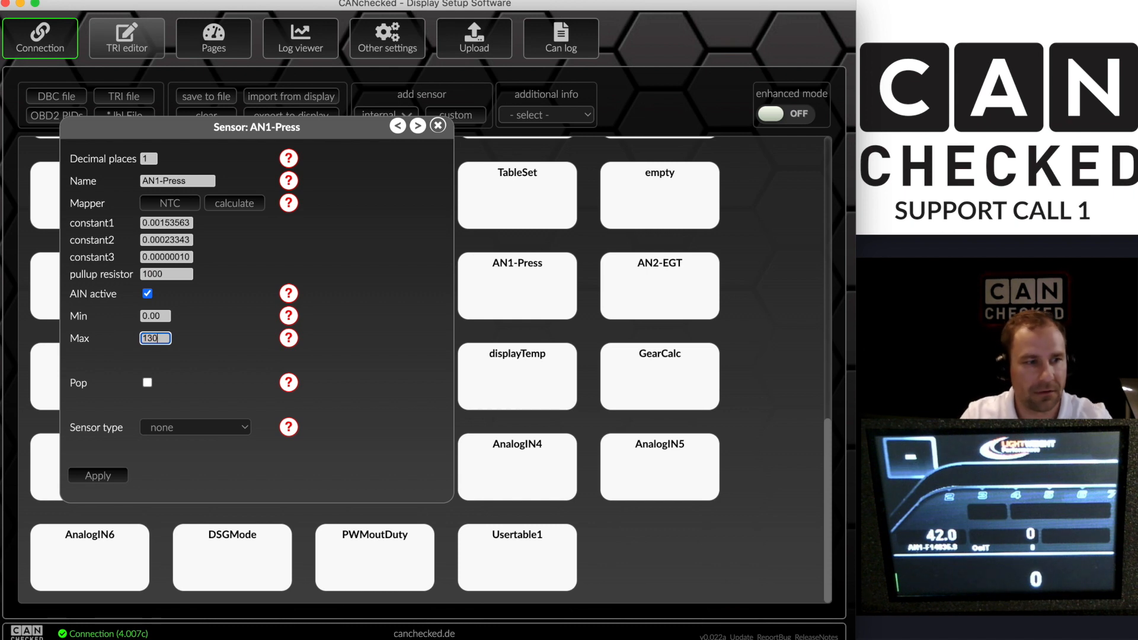
pyautogui.click(109, 478)
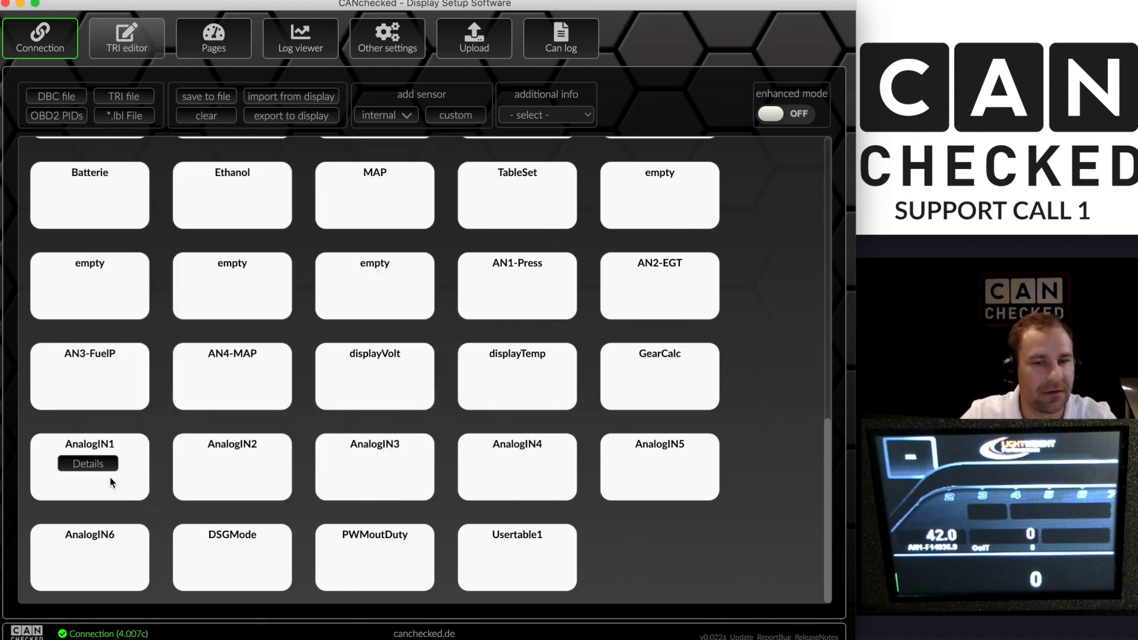
pyautogui.click(266, 117)
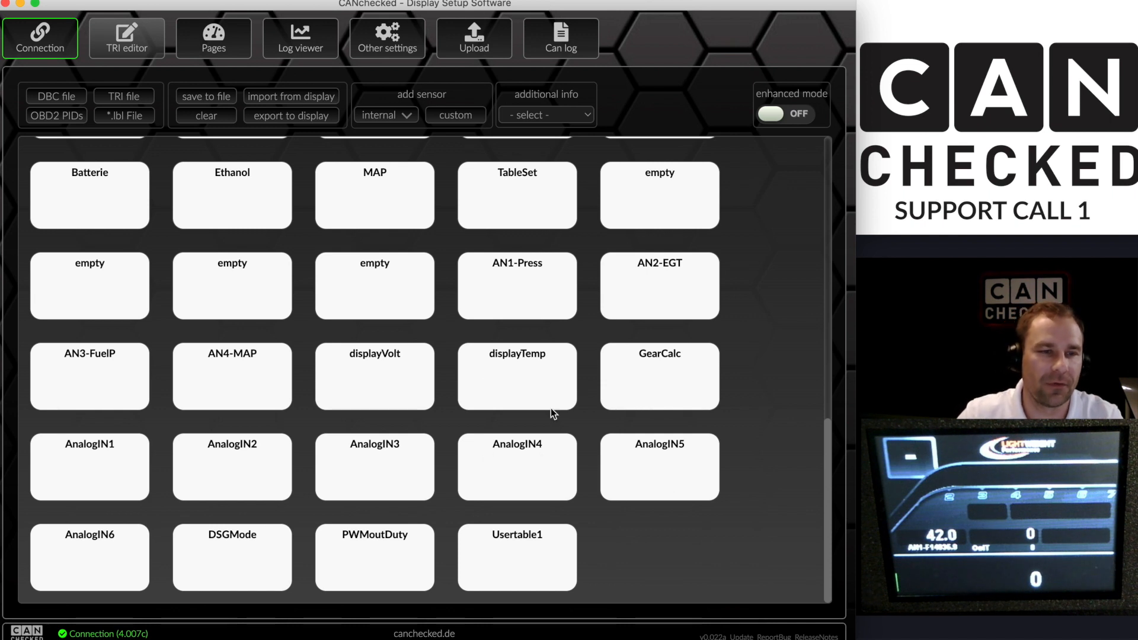
# Cycle the AN1-Press sensor's mapper through its available modes, ending on NTC again
pyautogui.click(519, 283)
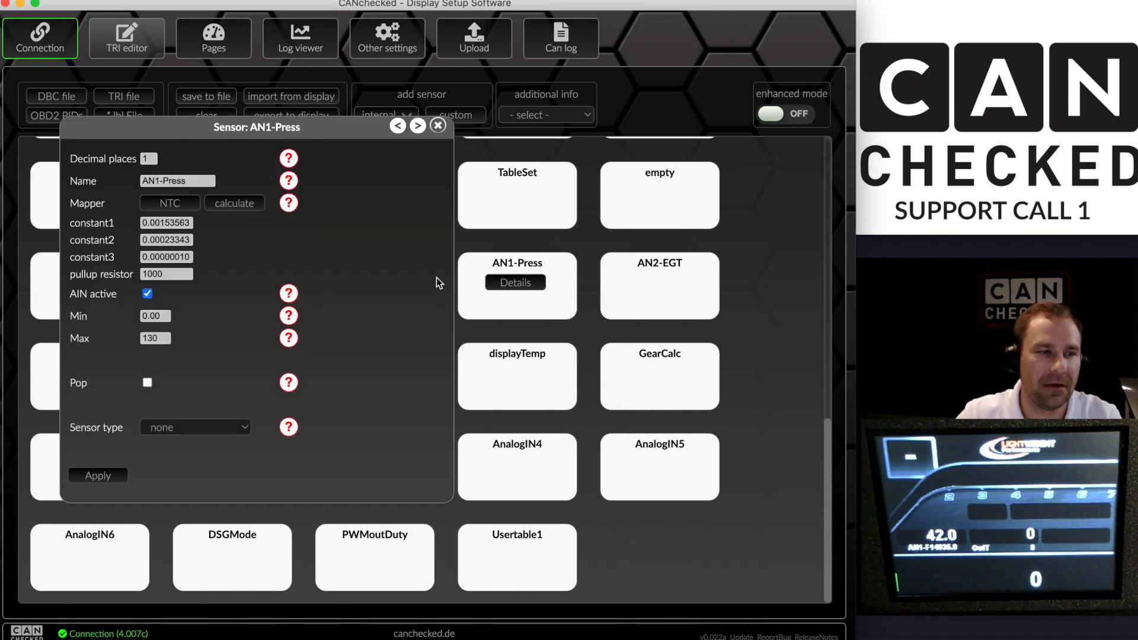
pyautogui.click(169, 203)
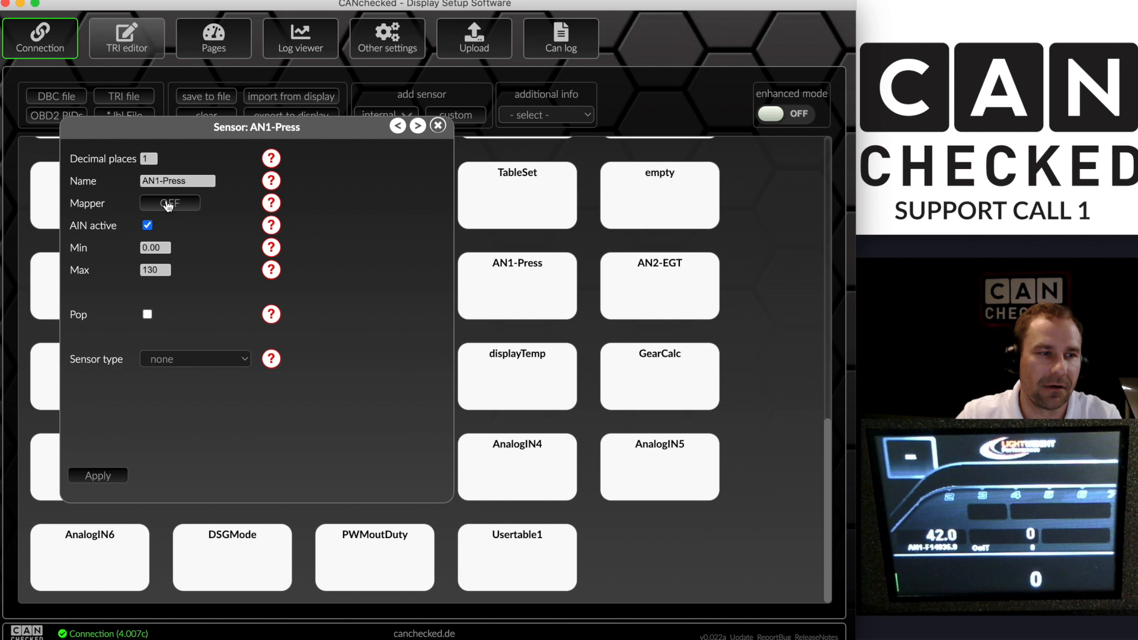
pyautogui.click(169, 204)
pyautogui.click(169, 205)
pyautogui.click(180, 206)
pyautogui.click(181, 206)
pyautogui.click(180, 205)
pyautogui.click(229, 202)
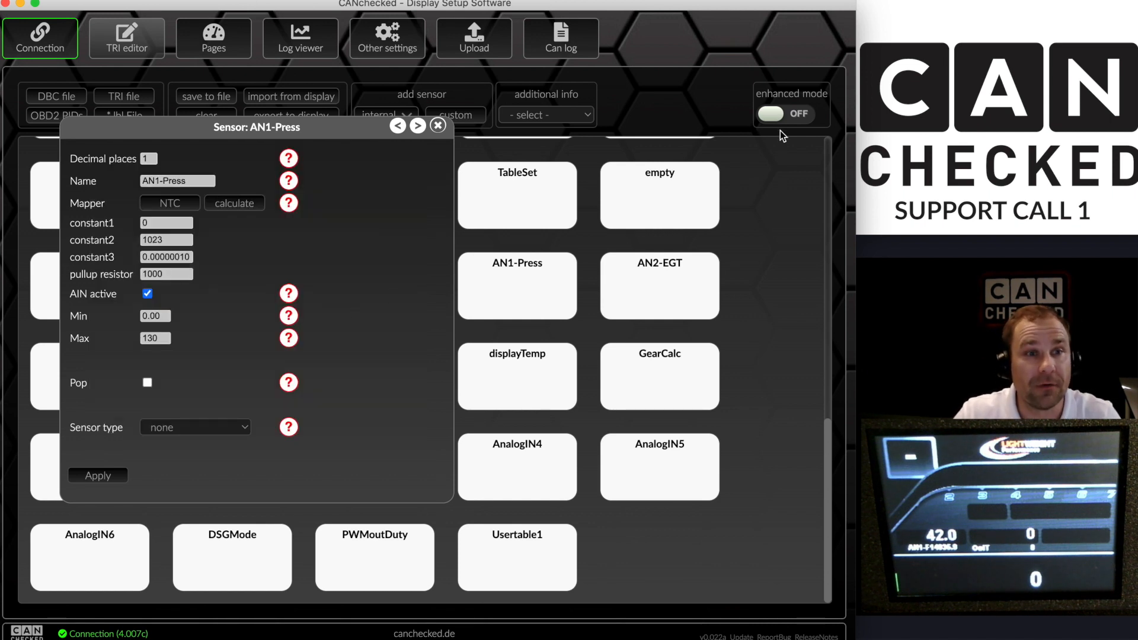
# Turn on enhanced mode and review the additional CAN fields of AN1-Press and the sensors preceding it
pyautogui.click(771, 116)
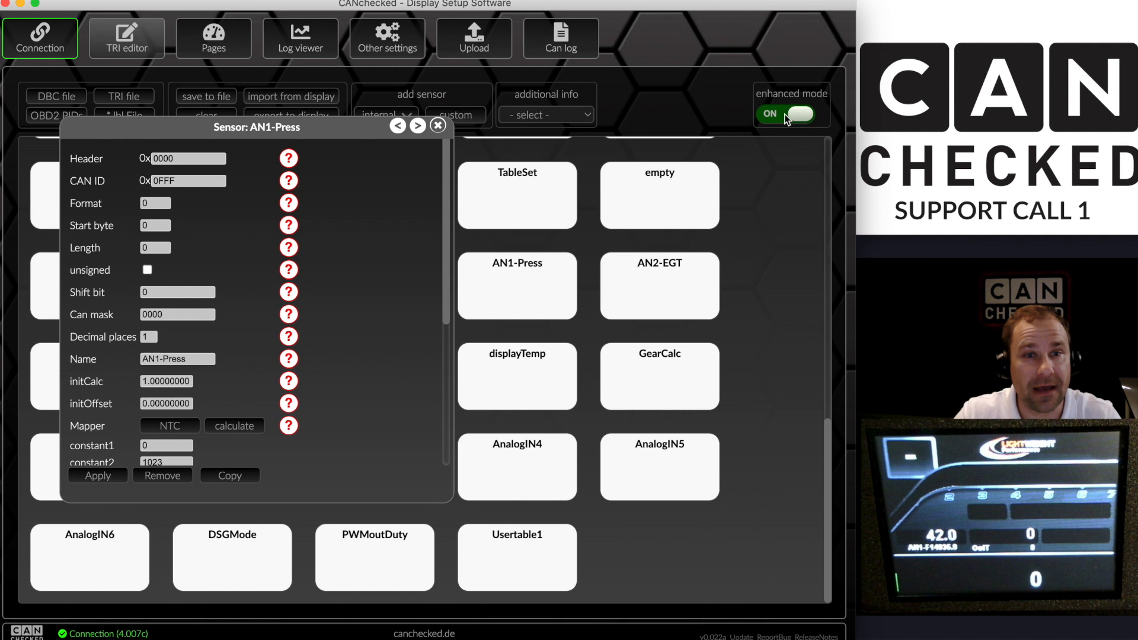
pyautogui.click(397, 126)
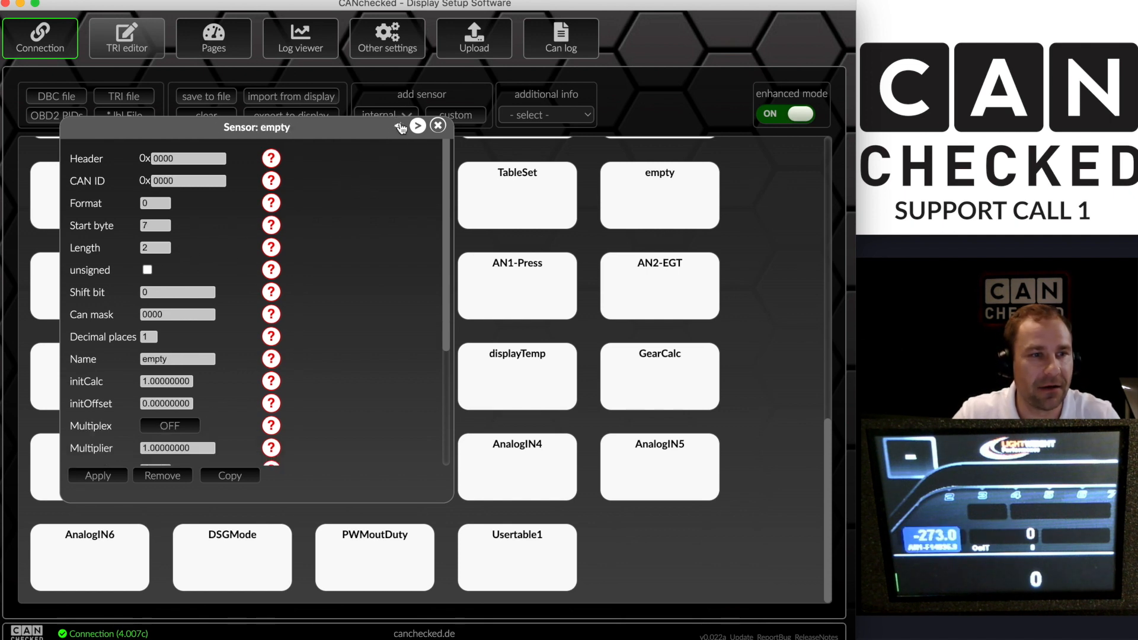
pyautogui.click(399, 126)
pyautogui.click(438, 126)
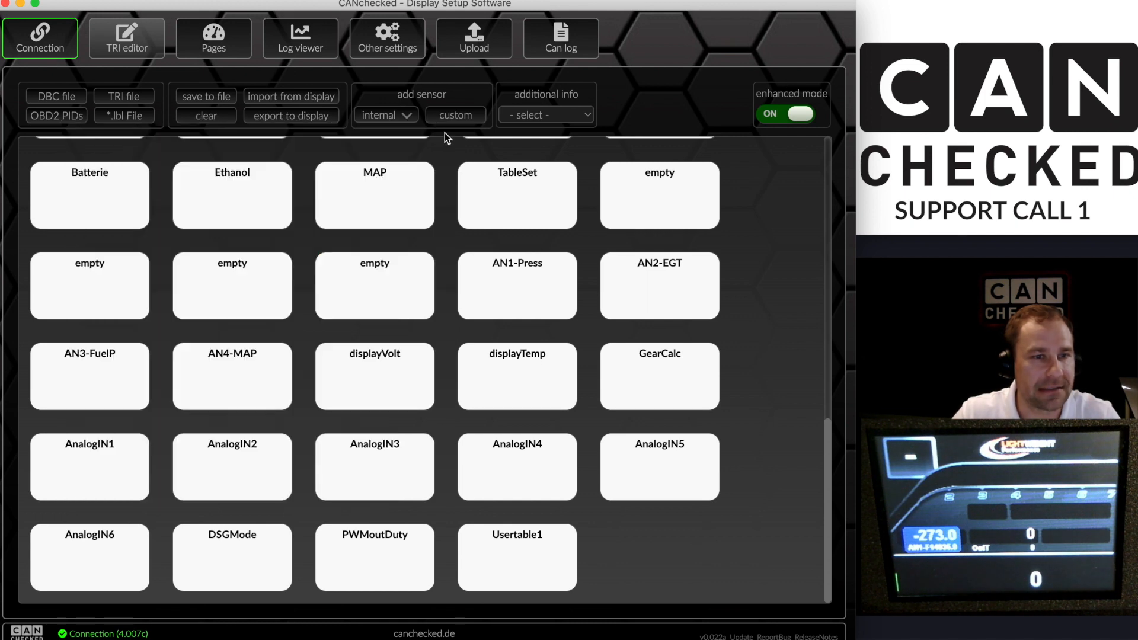
# Examine the MAP sensor's CAN ID and other enhanced parameters, close its details, and turn off enhanced mode
pyautogui.click(379, 196)
pyautogui.doubleClick(168, 181)
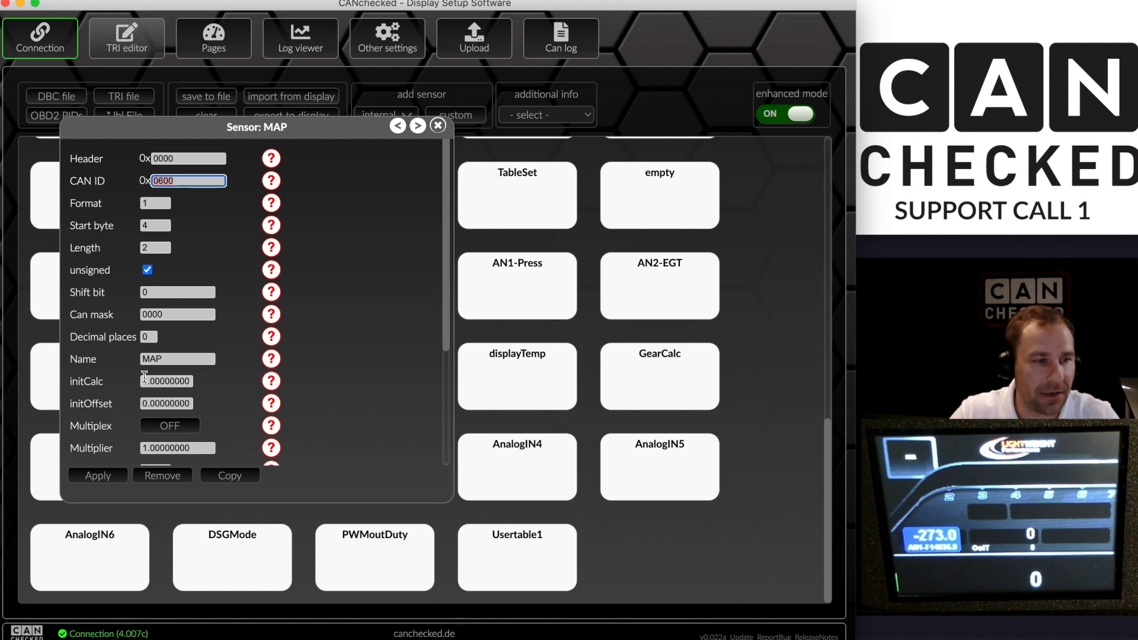
pyautogui.scroll(-5, 144, 372)
pyautogui.scroll(5, 178, 378)
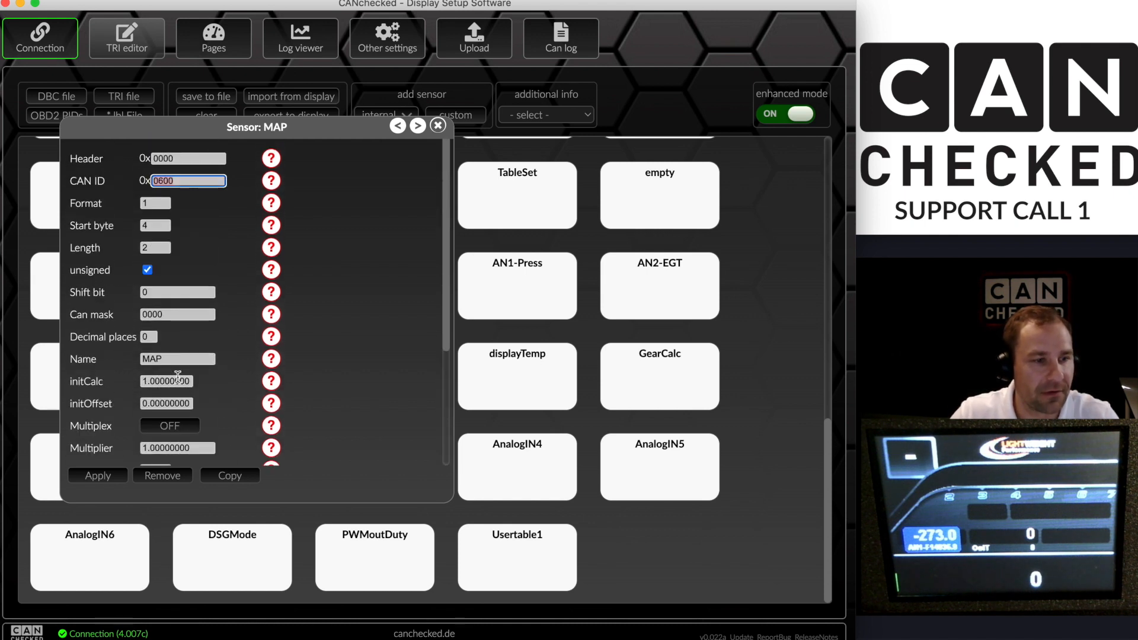
pyautogui.click(437, 126)
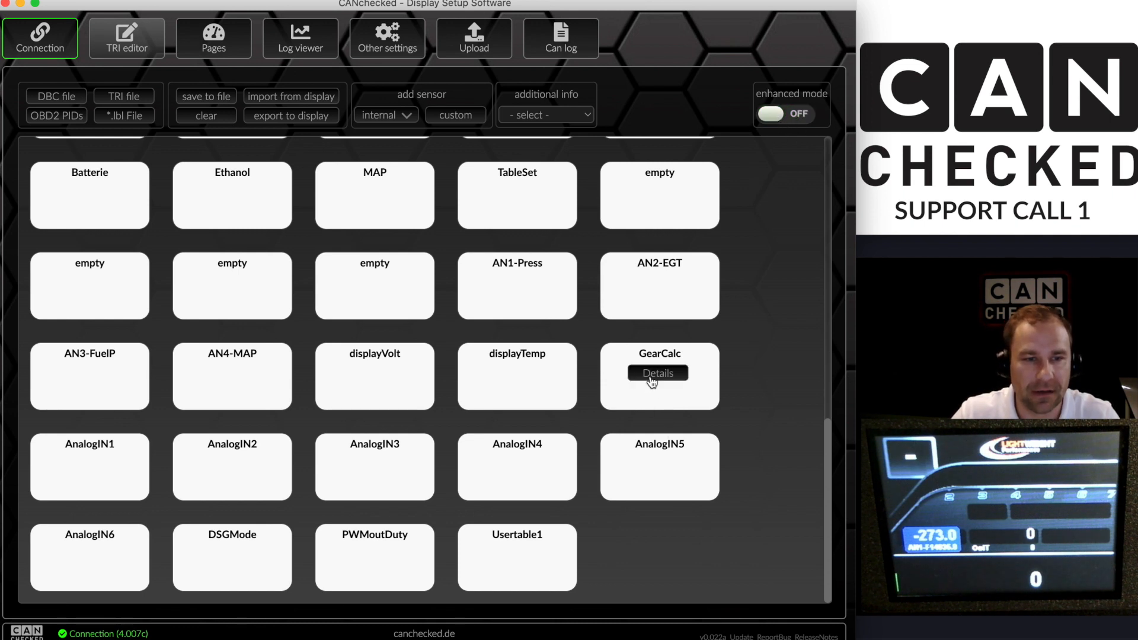
# Review the basic settings of the AN1-Press and MAP sensors with enhanced mode off
pyautogui.click(525, 285)
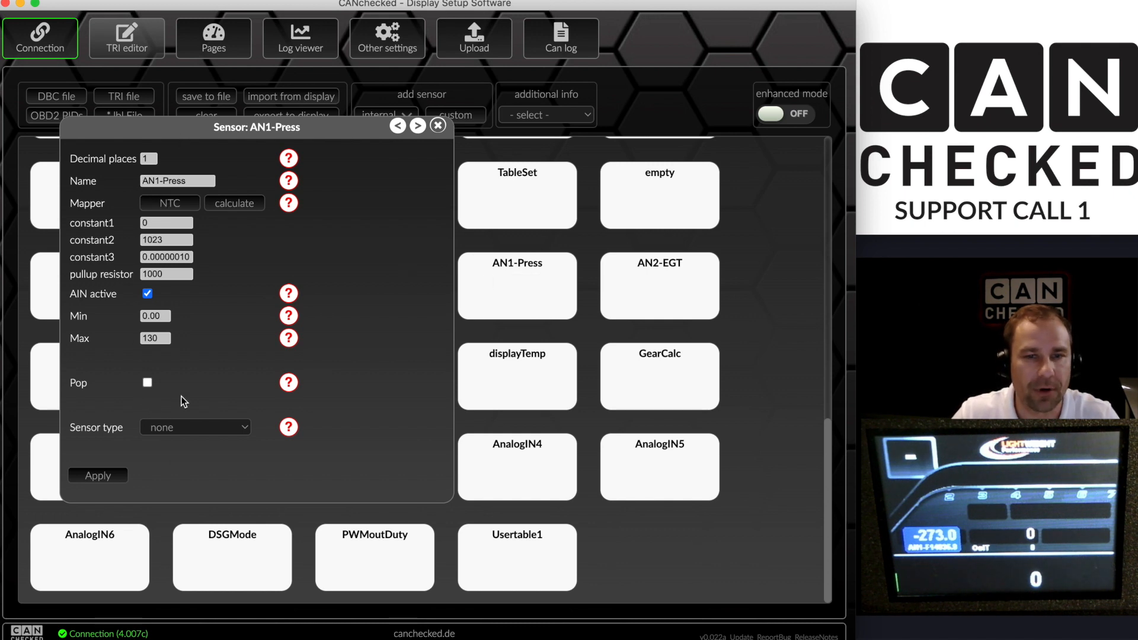
pyautogui.click(398, 125)
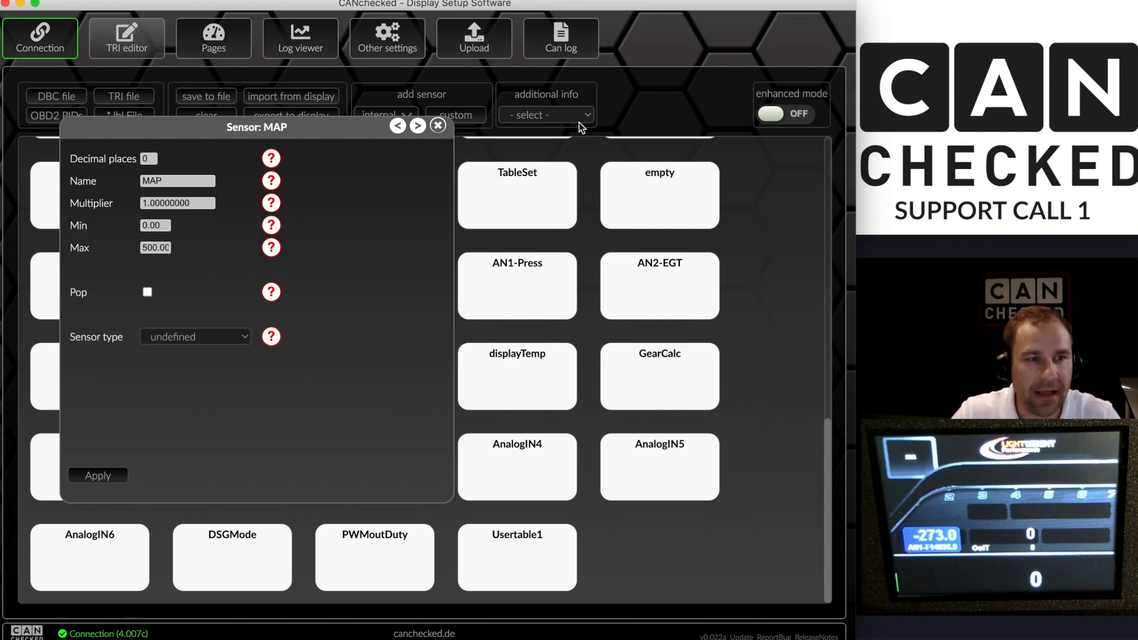
pyautogui.click(437, 126)
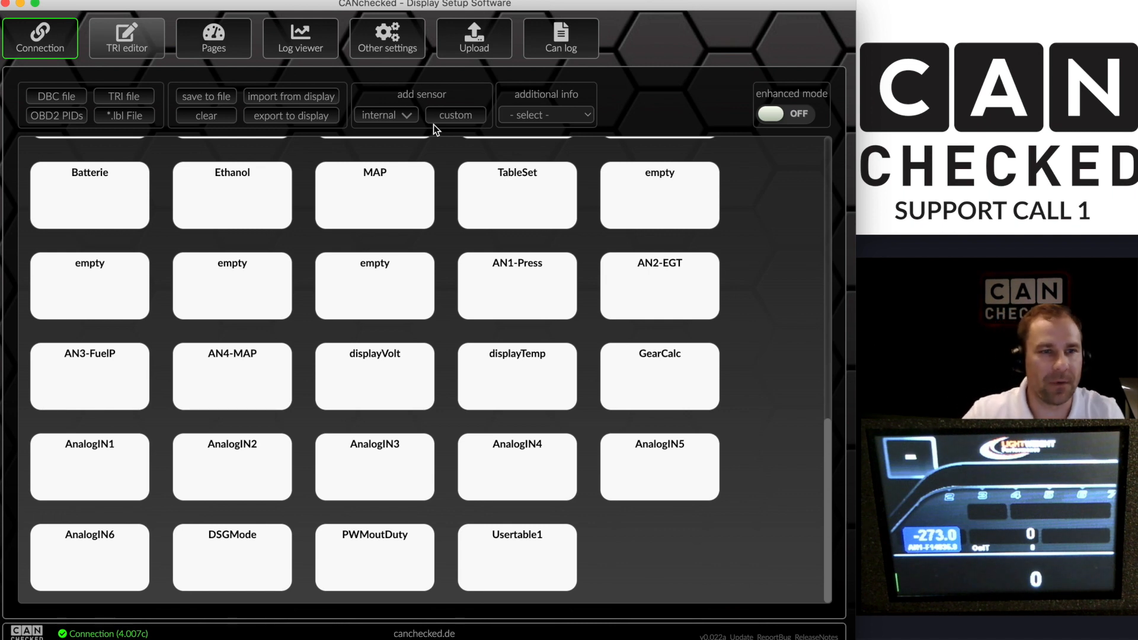
# Review the Can Transmit switches and frames in the other display settings, and collapse that section
pyautogui.click(398, 48)
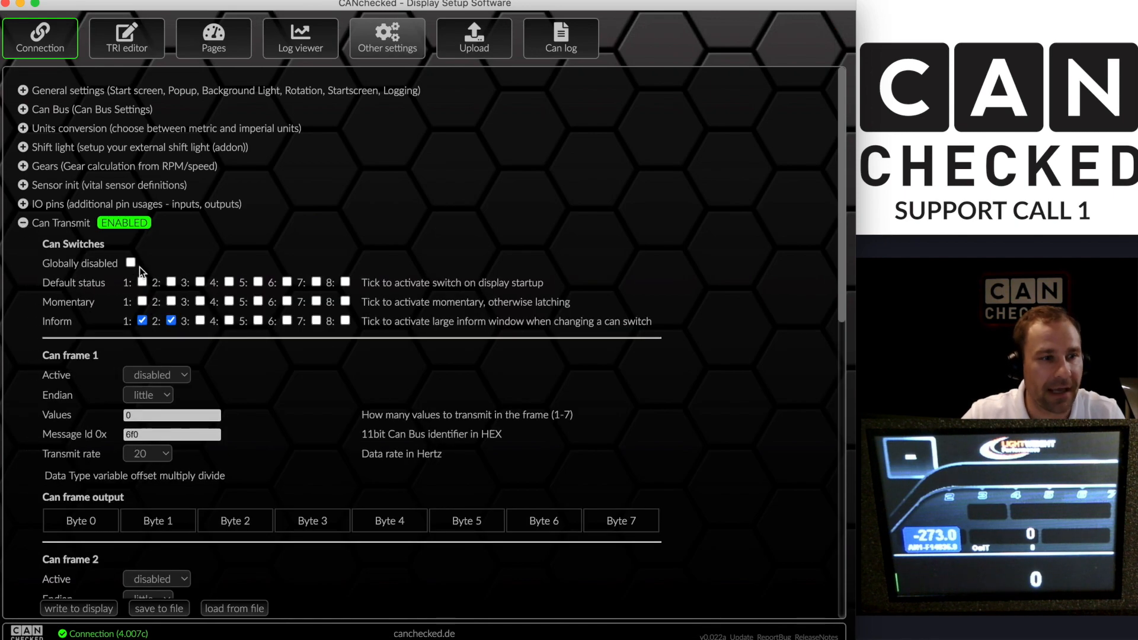
pyautogui.scroll(-5, 246, 427)
pyautogui.scroll(5, 246, 433)
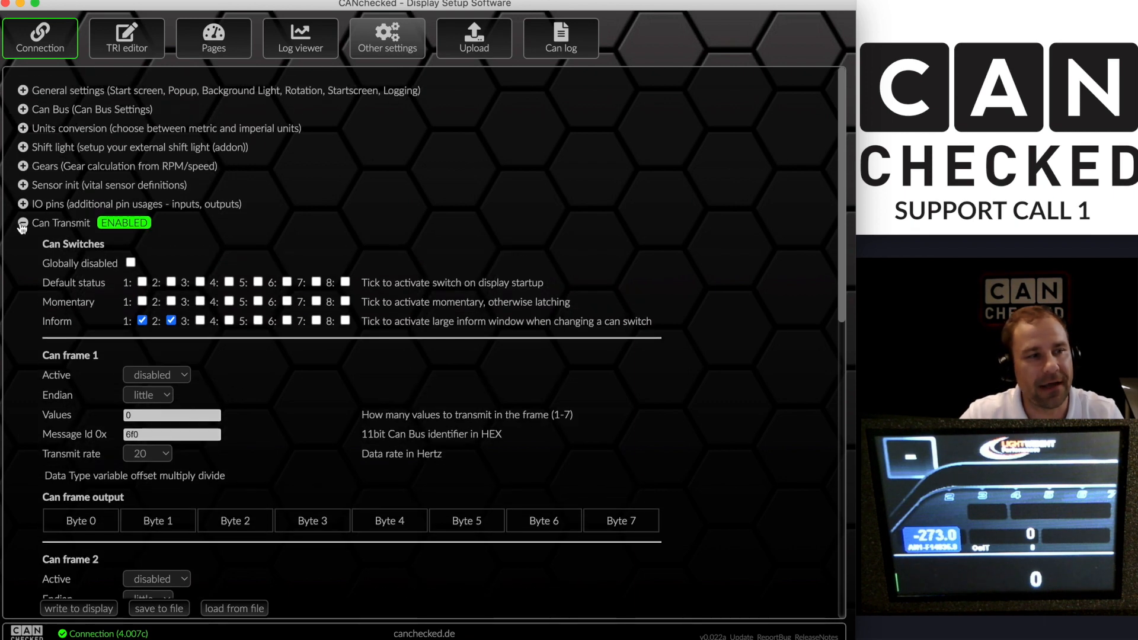
pyautogui.click(22, 224)
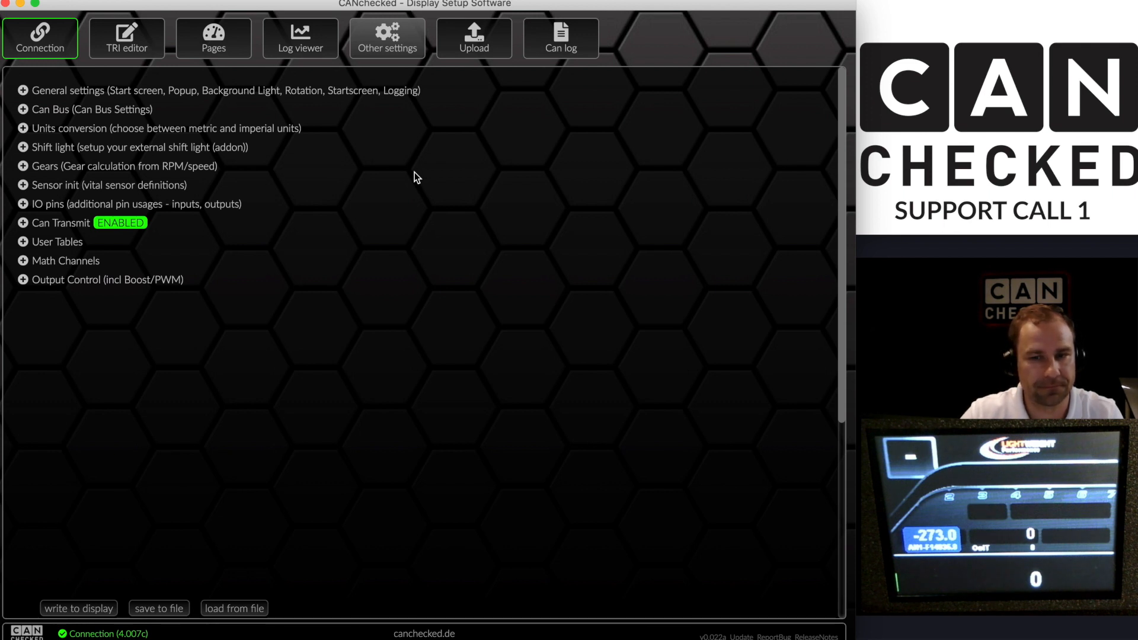
# Add a new vertical bar widget to display page 10 and view the selectable widget types
pyautogui.click(228, 45)
pyautogui.click(530, 137)
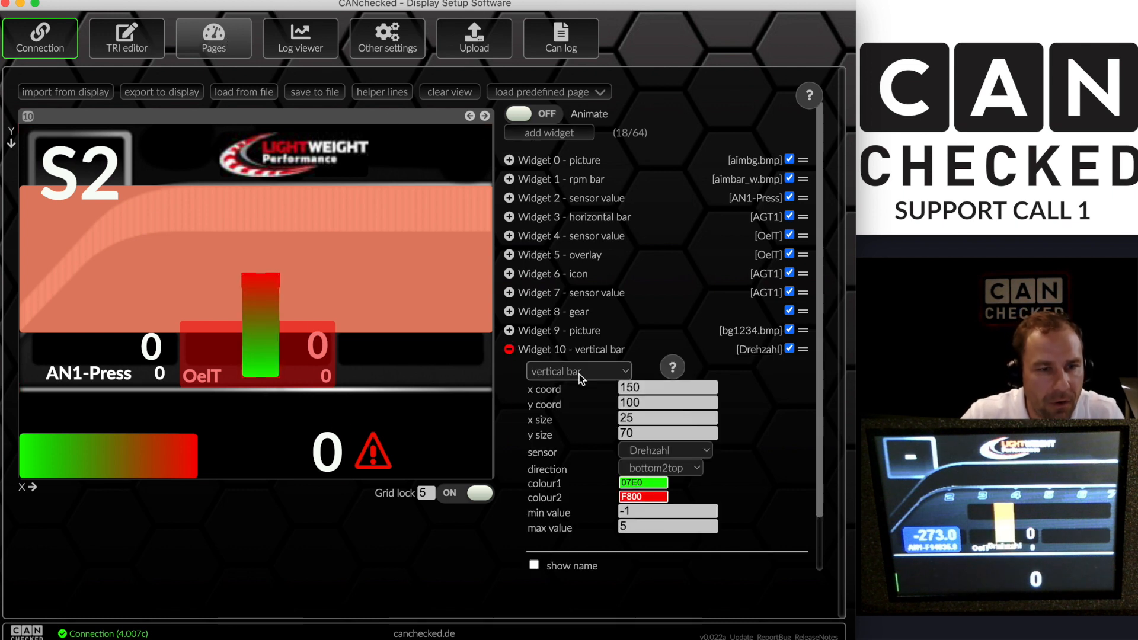
pyautogui.click(578, 370)
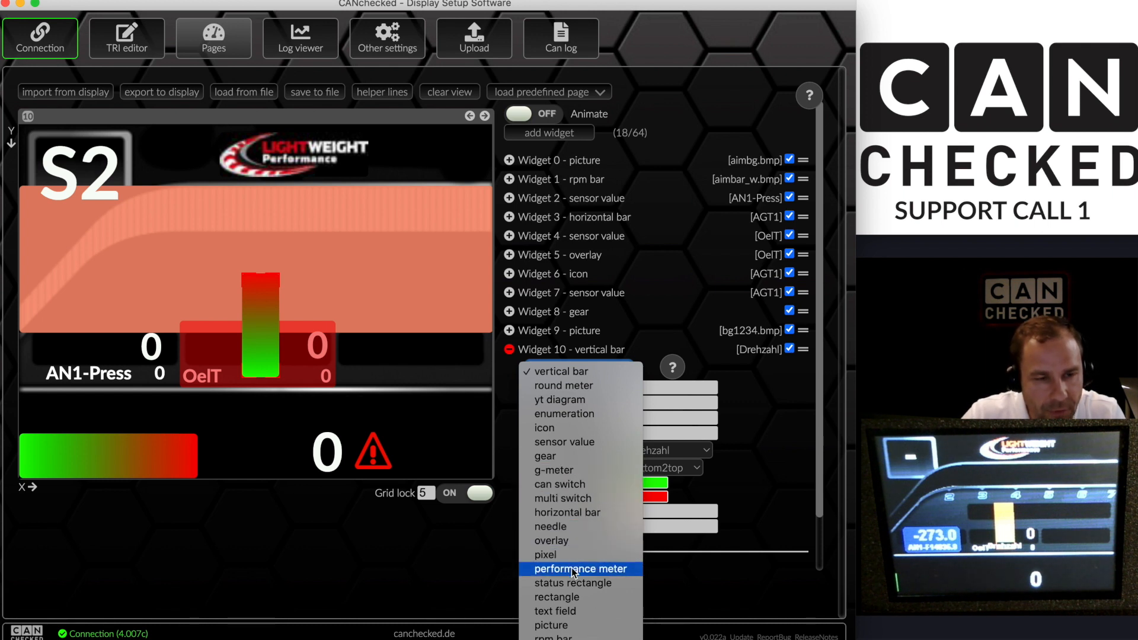
# Go to display page 3 and open the performance meter widget's settings
pyautogui.click(483, 117)
pyautogui.click(484, 117)
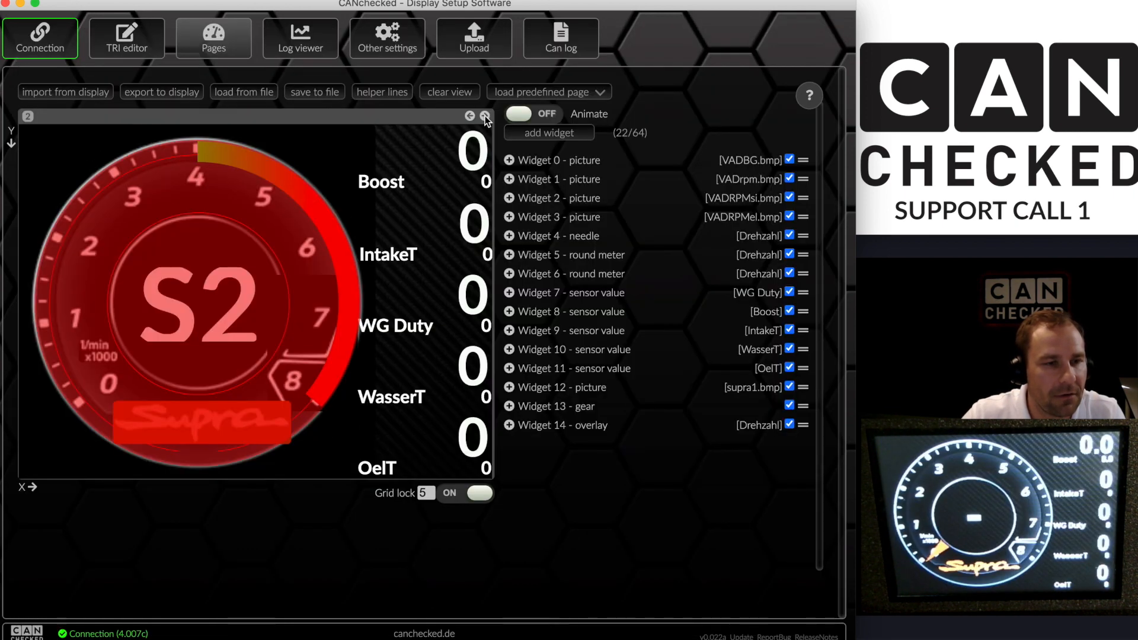
pyautogui.click(485, 115)
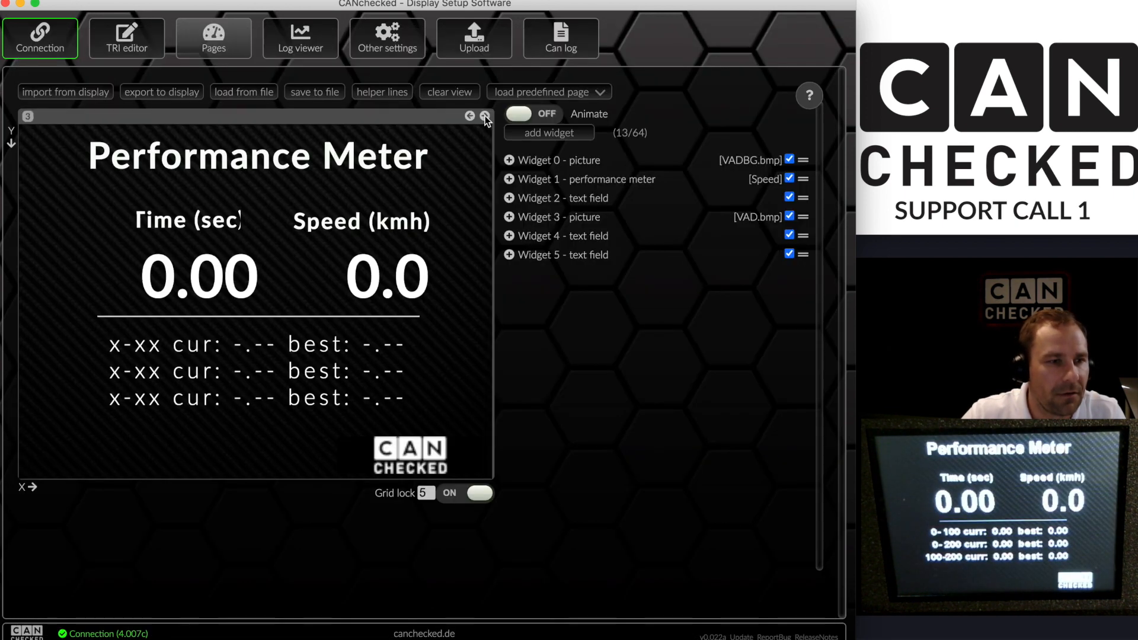
pyautogui.click(308, 298)
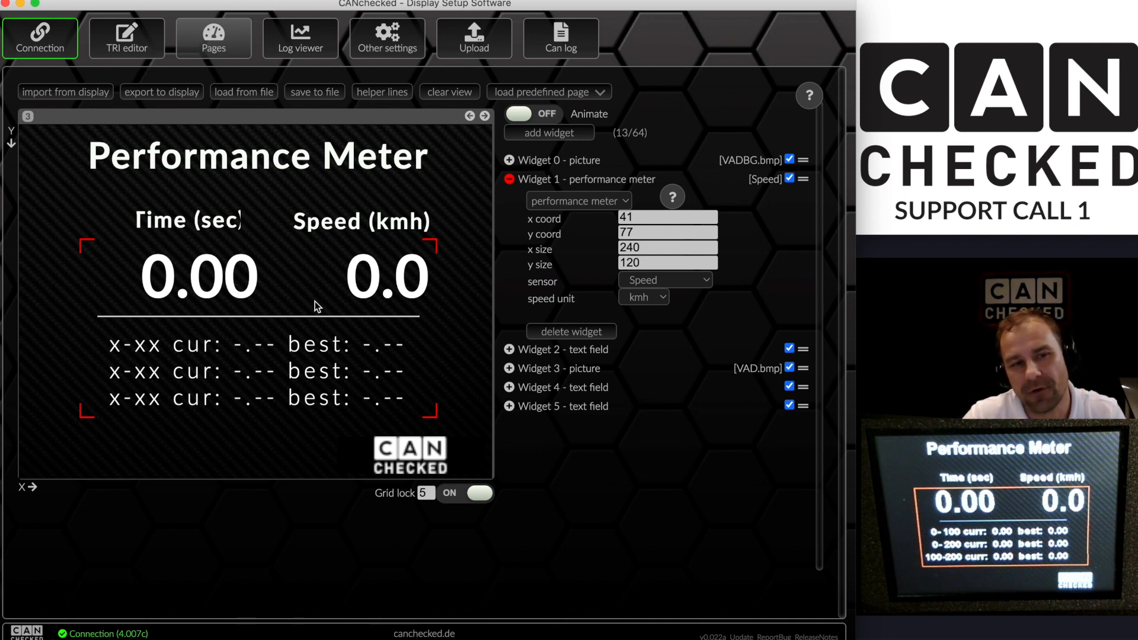
# Try mph as the performance meter's speed unit, and set it back to kmh
pyautogui.click(668, 281)
pyautogui.click(669, 282)
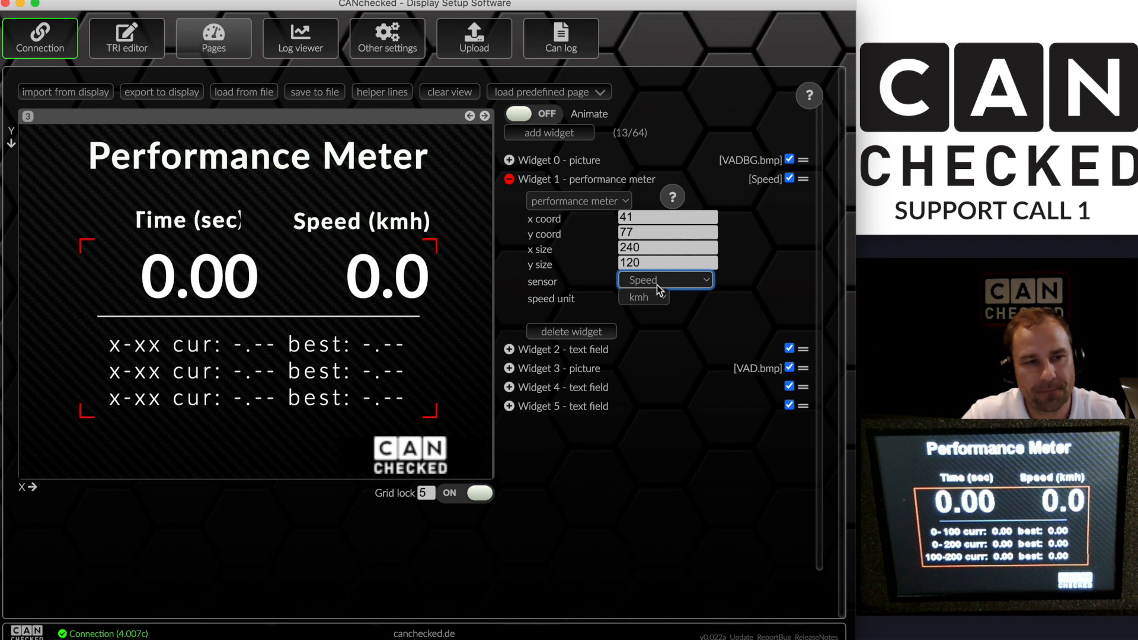
pyautogui.click(648, 298)
pyautogui.click(648, 299)
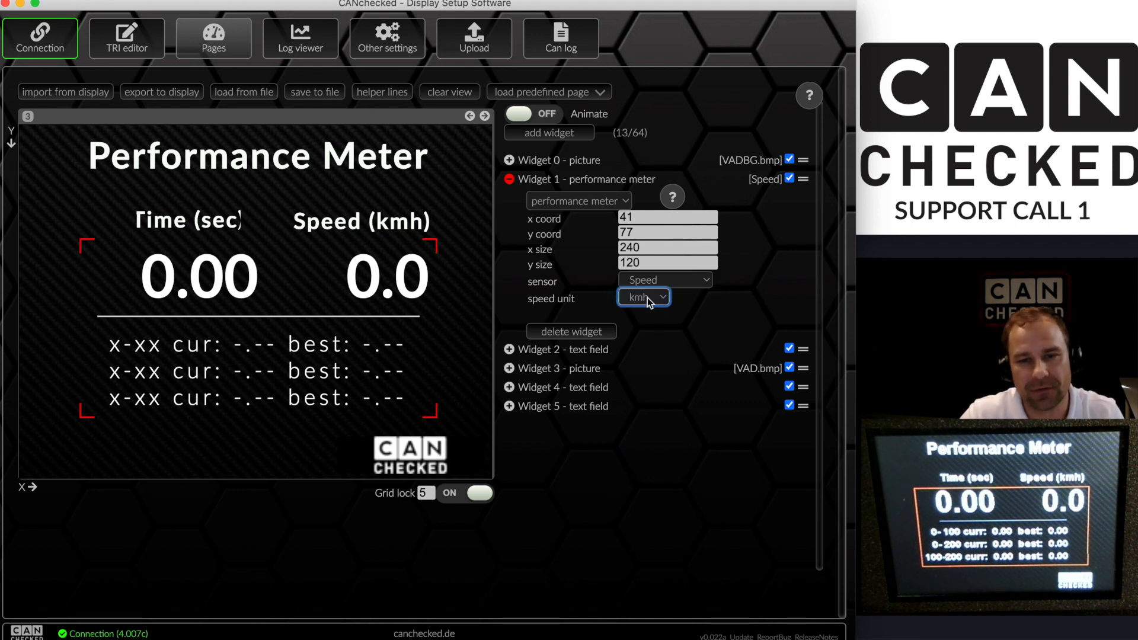
pyautogui.click(646, 302)
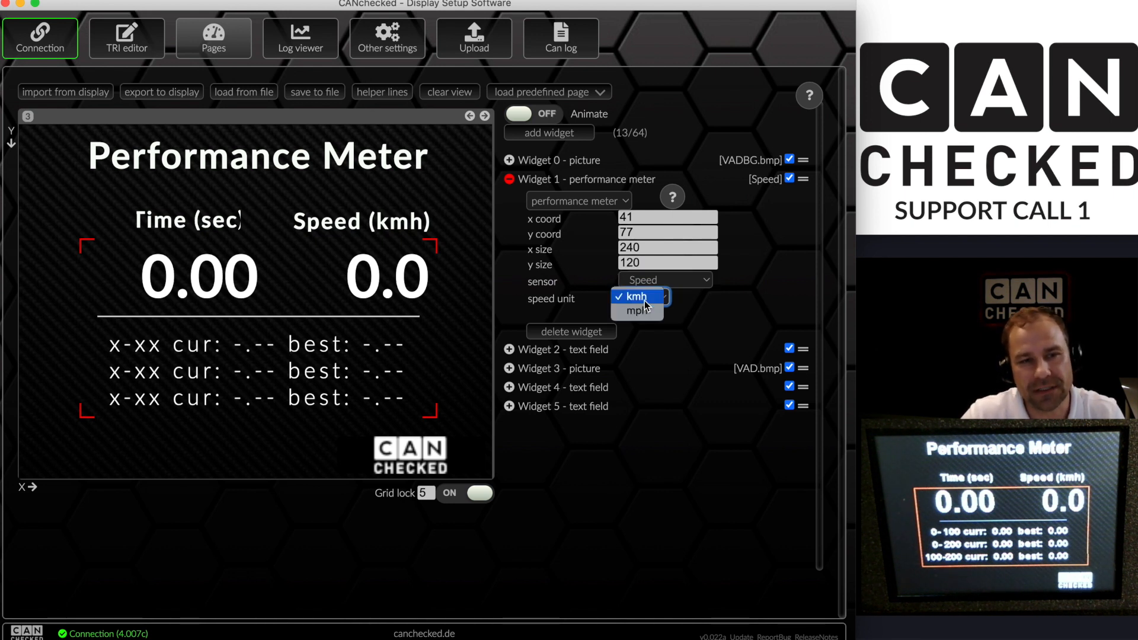
pyautogui.click(647, 314)
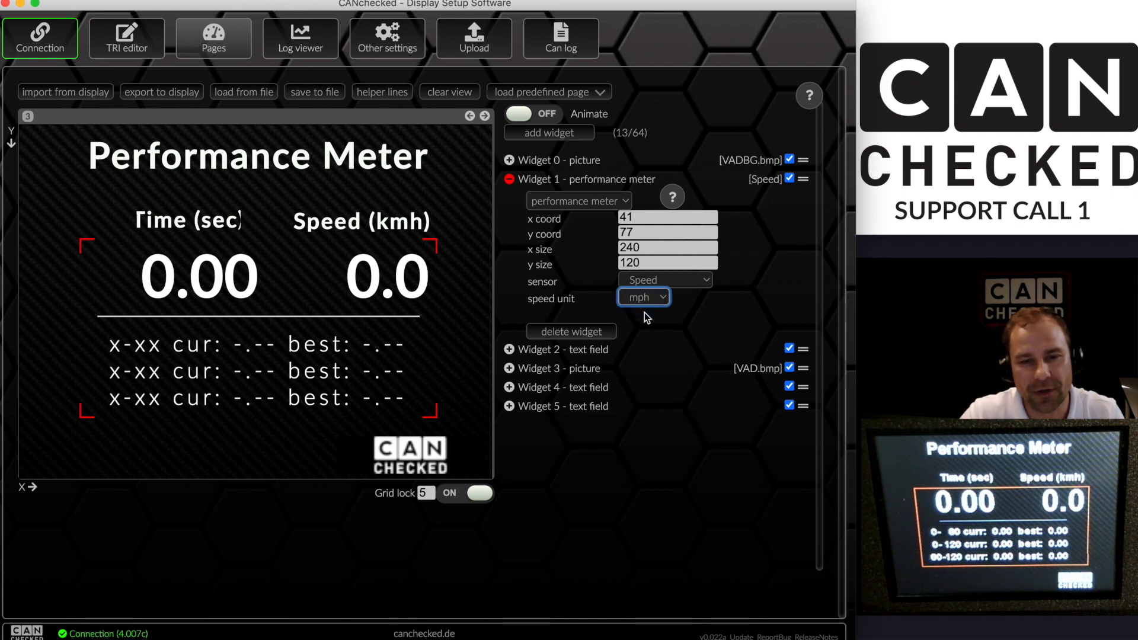
pyautogui.click(650, 303)
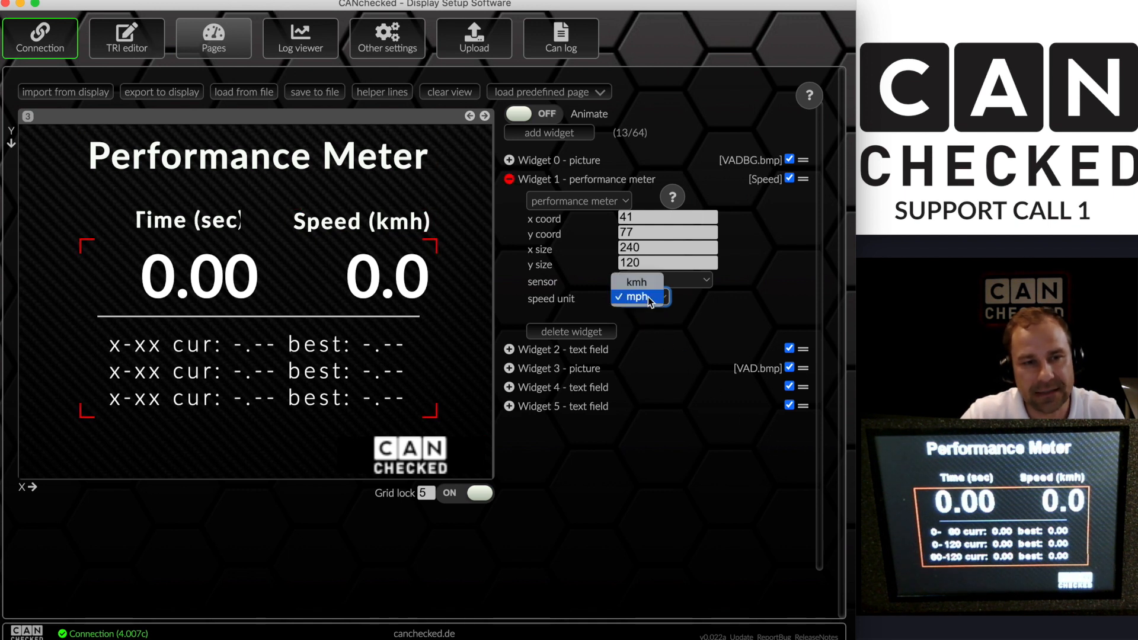
pyautogui.click(641, 283)
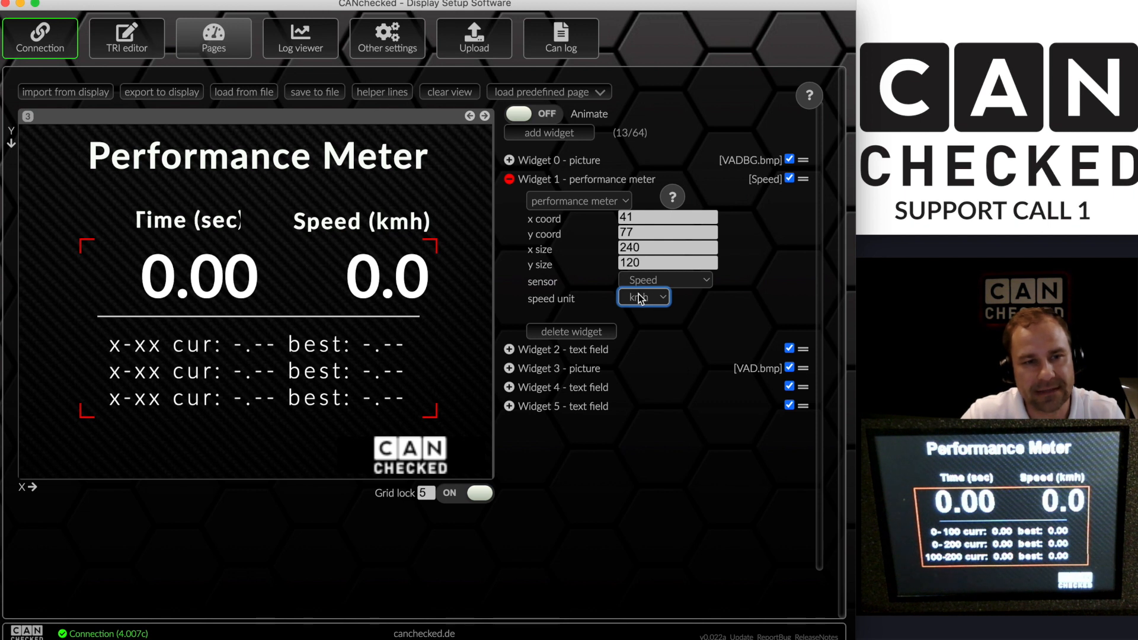
pyautogui.click(642, 299)
pyautogui.click(759, 305)
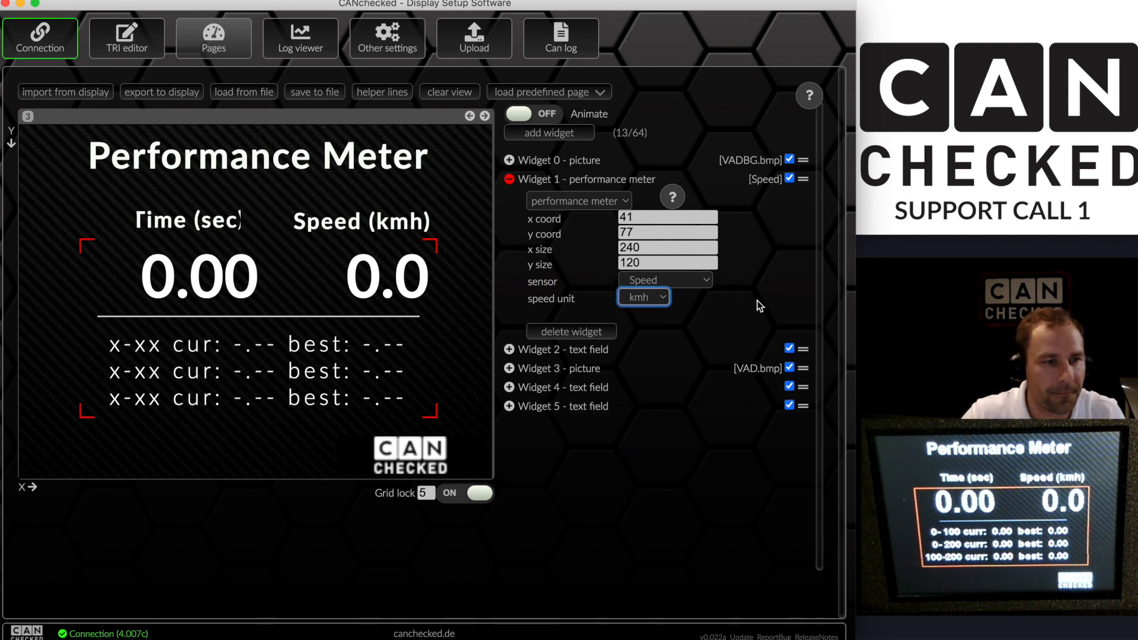
# Go to display page 4 and load the predefined page BasicLogging6cyl
pyautogui.click(483, 118)
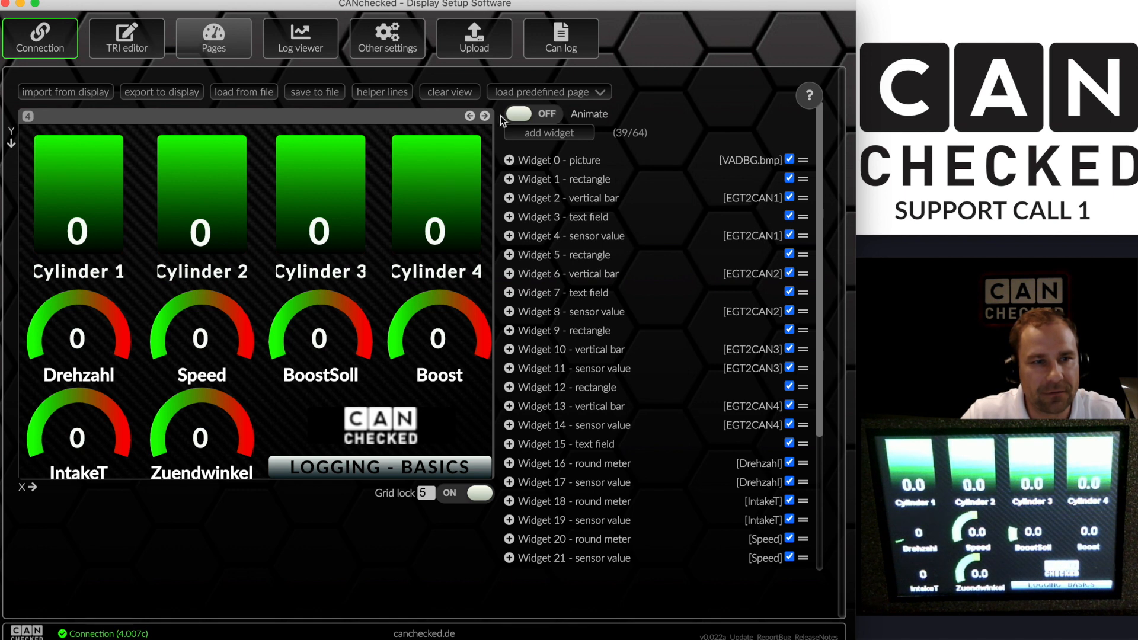
pyautogui.rightClick(512, 96)
pyautogui.click(683, 85)
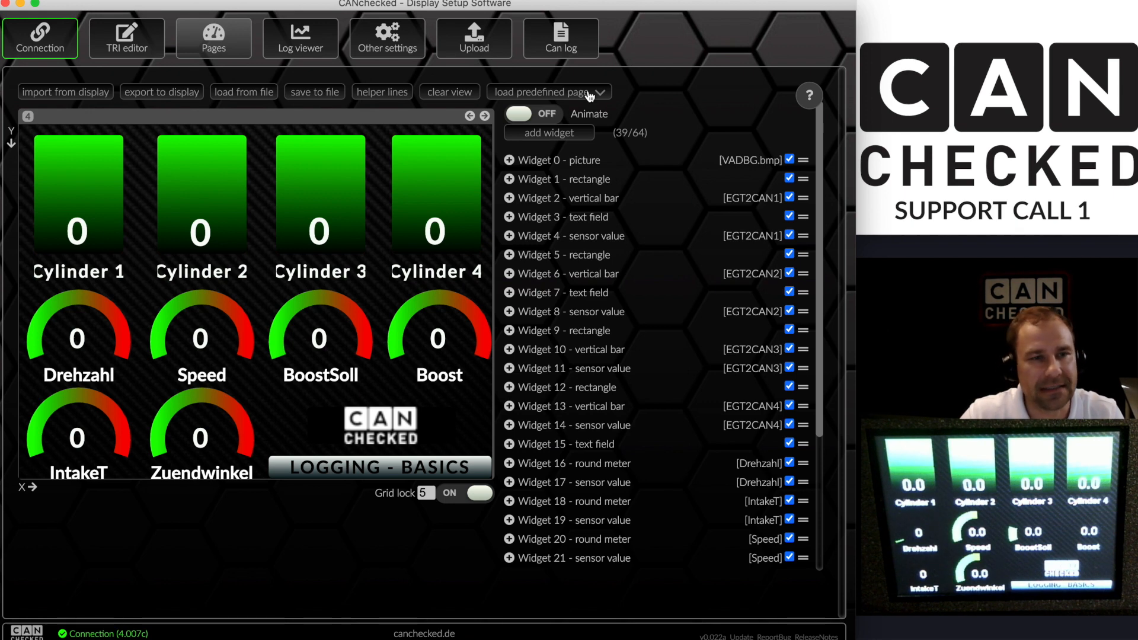
pyautogui.click(590, 97)
pyautogui.scroll(3, 584, 318)
pyautogui.scroll(3, 584, 318)
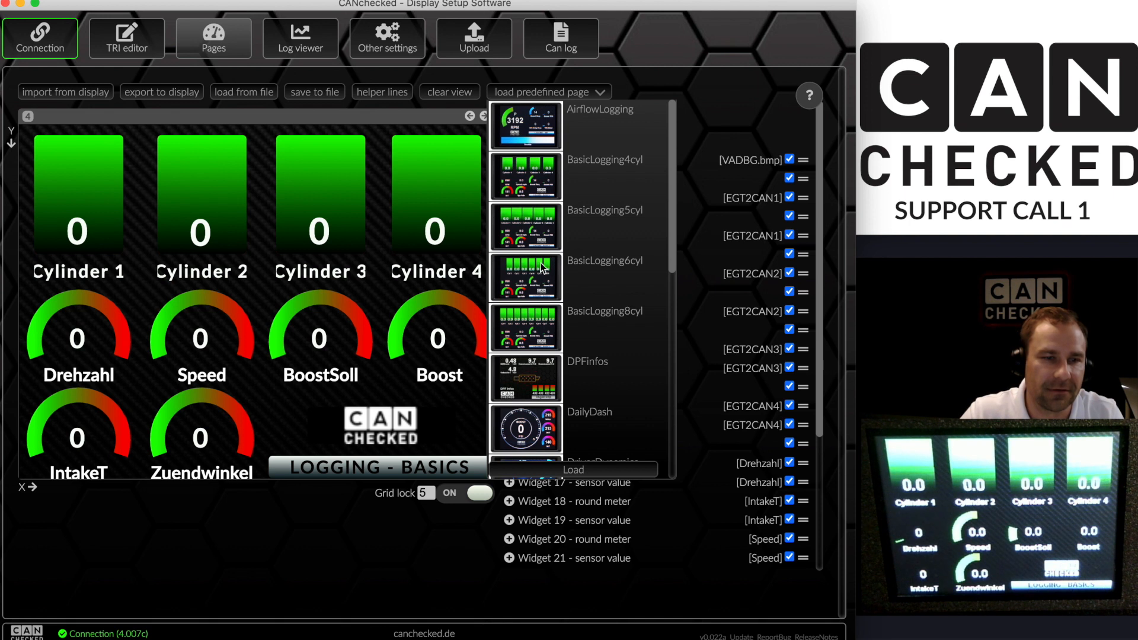
pyautogui.click(539, 281)
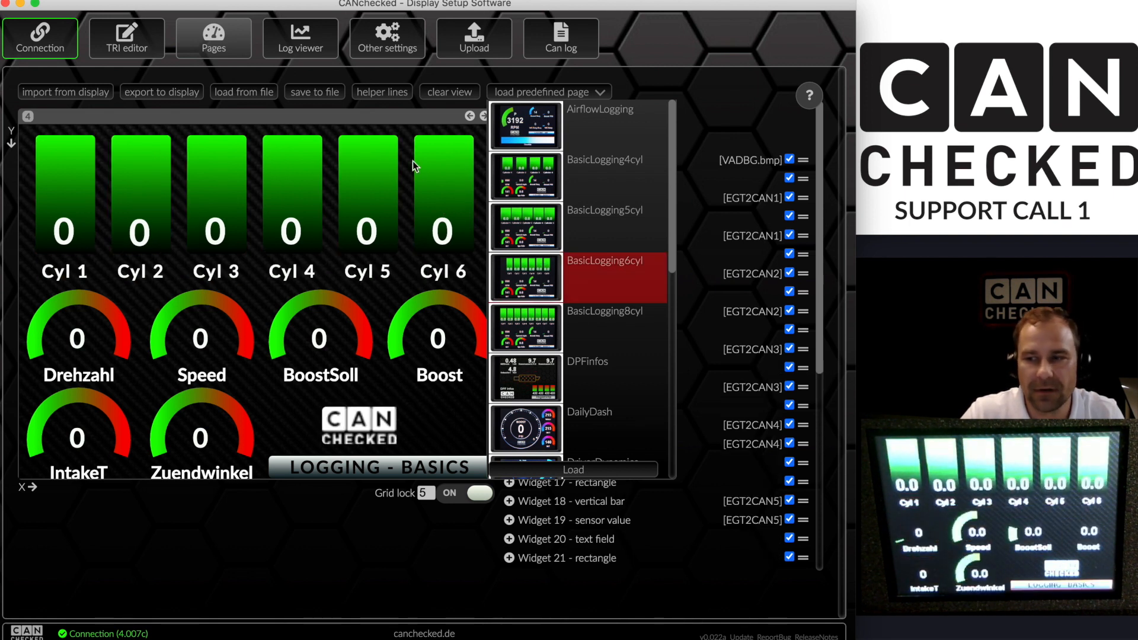
pyautogui.click(184, 94)
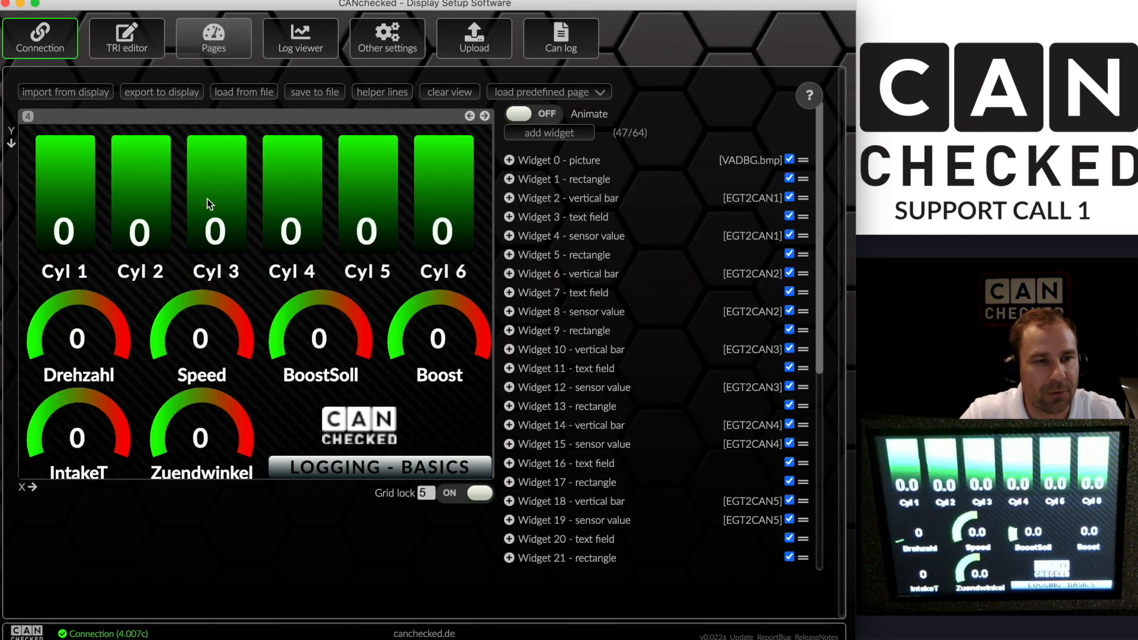
# Open the Cyl 6 vertical bar's settings and review its minimum and maximum values
pyautogui.click(441, 180)
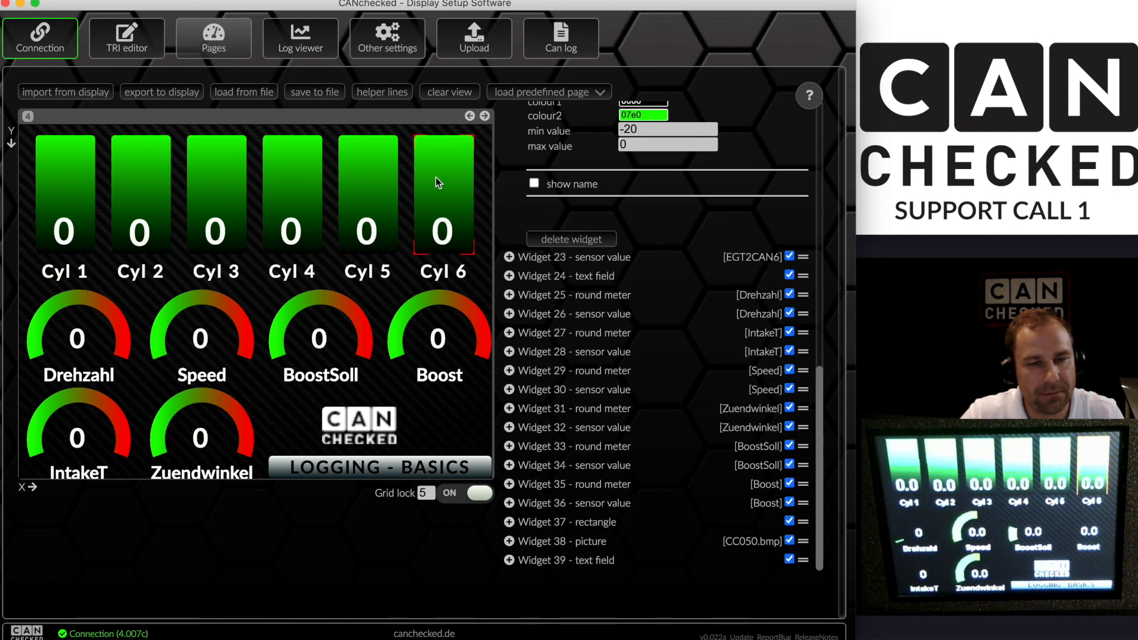
pyautogui.scroll(5, 579, 368)
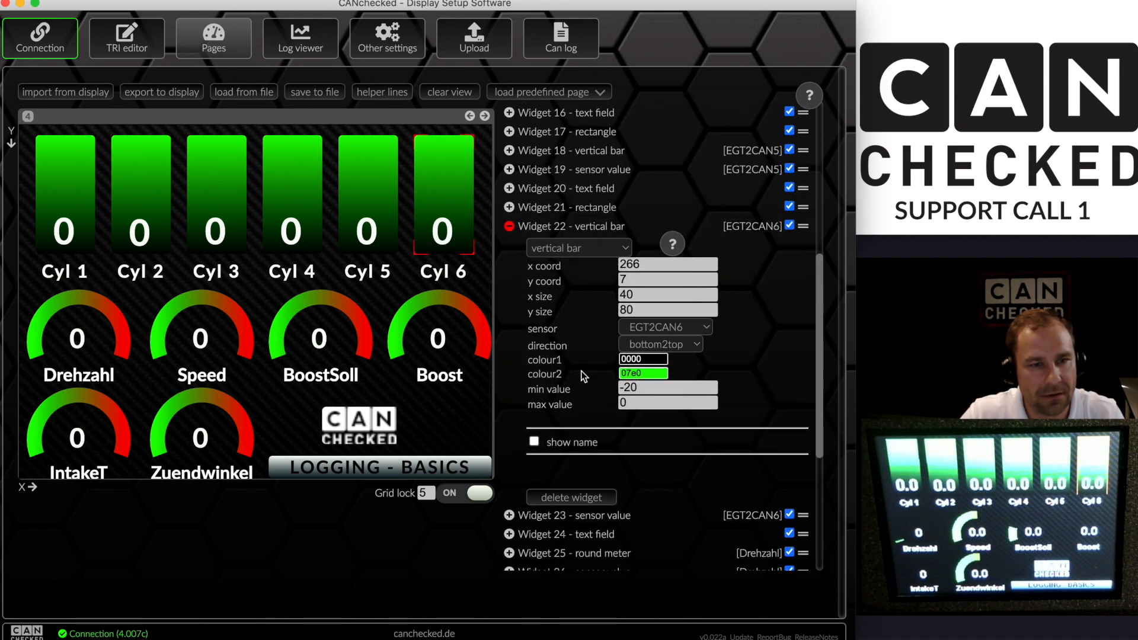
pyautogui.click(640, 387)
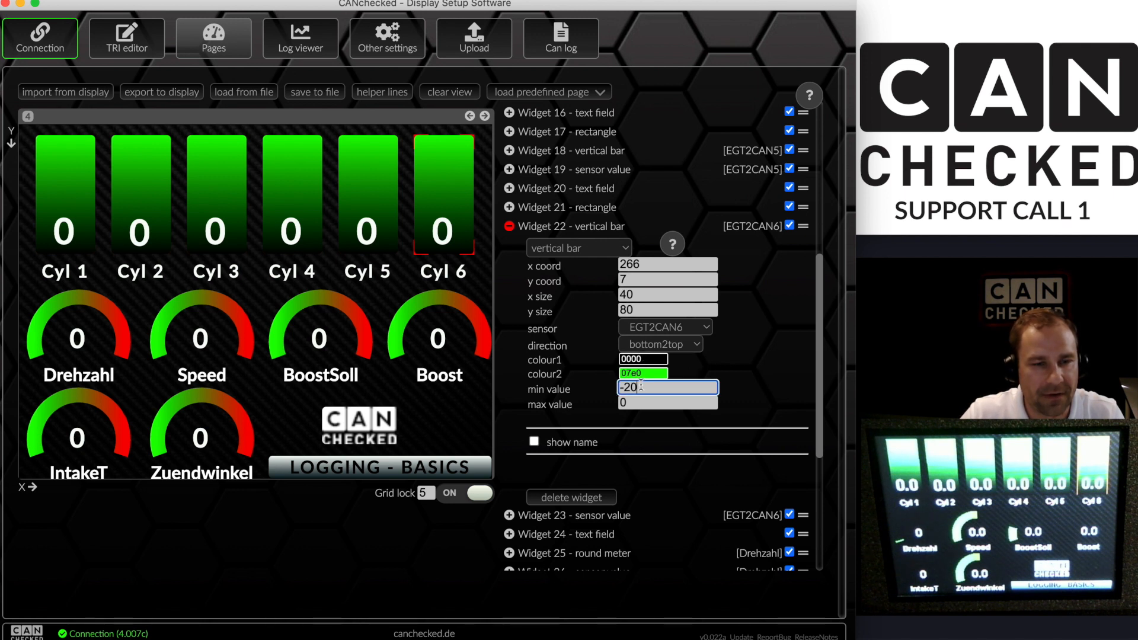
pyautogui.click(623, 402)
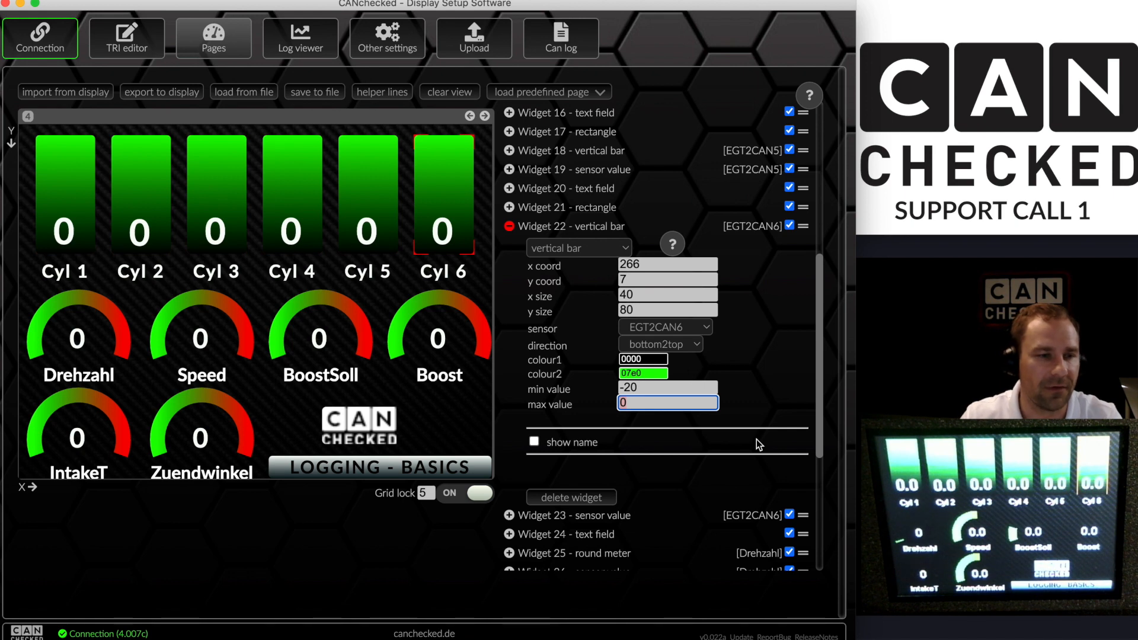
# Look at display page 5, return to page 4 and nudge the Cyl 6 vertical bar slightly upward
pyautogui.click(484, 117)
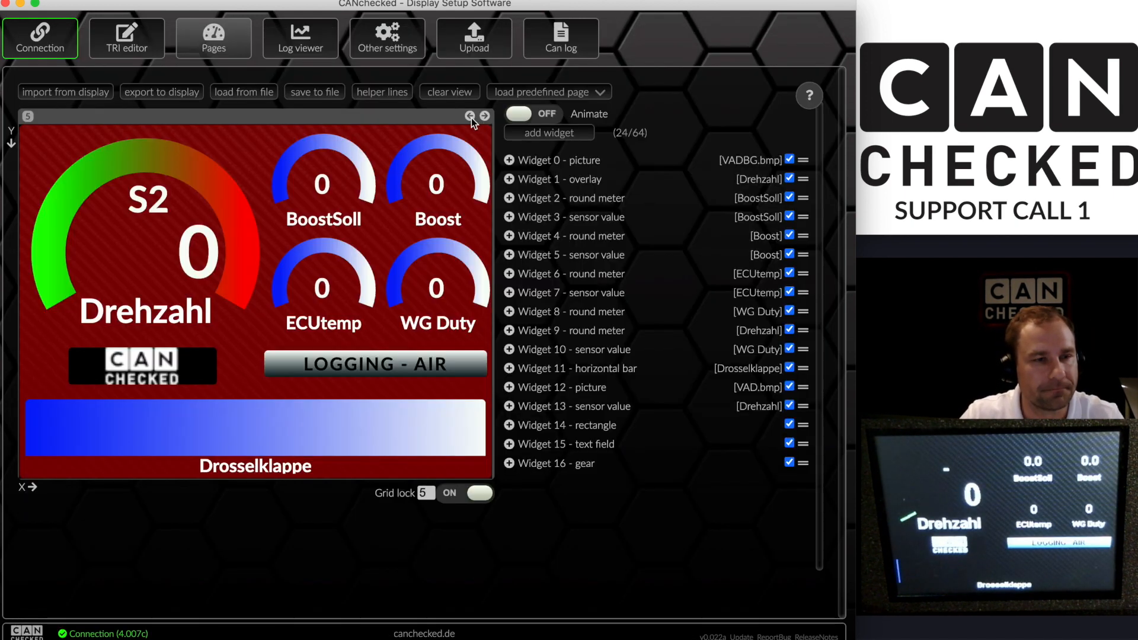
pyautogui.click(470, 118)
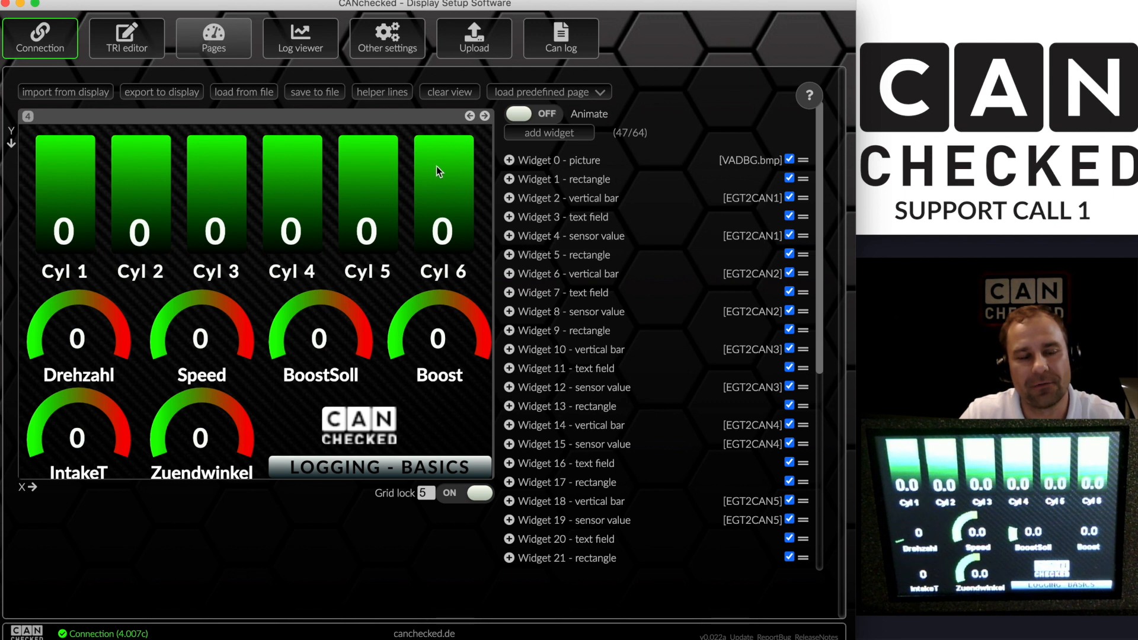
pyautogui.moveTo(440, 154)
pyautogui.mouseDown()
pyautogui.moveTo(439, 174)
pyautogui.moveTo(438, 154)
pyautogui.mouseUp()
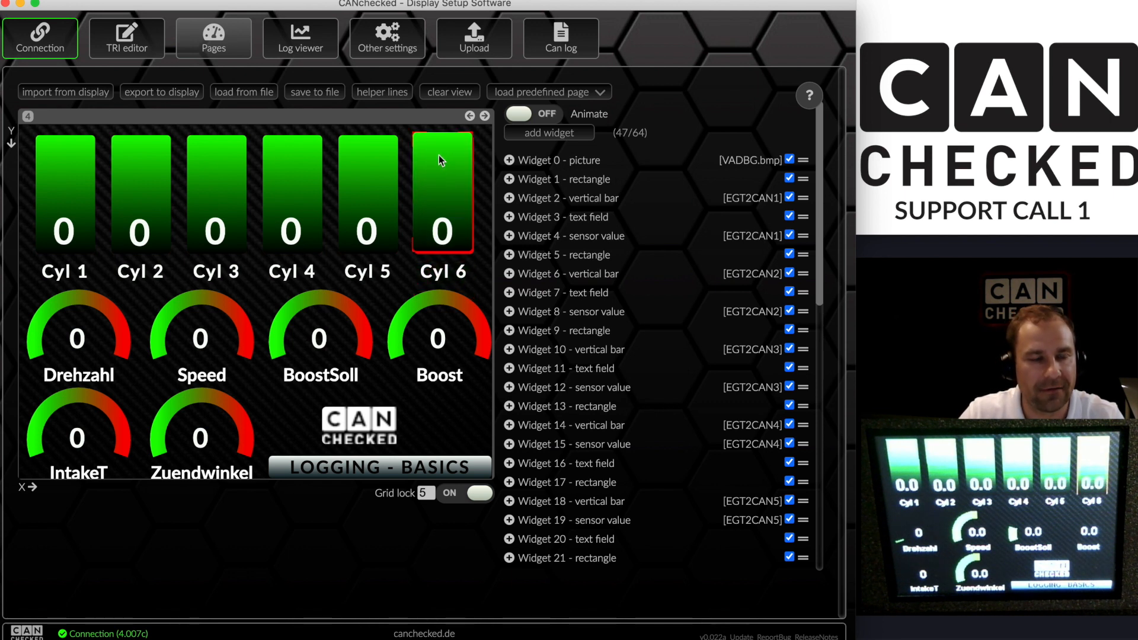
# Preview display pages 4 and 5 with simulated sensor values by switching the animation on and off on each page
pyautogui.click(522, 115)
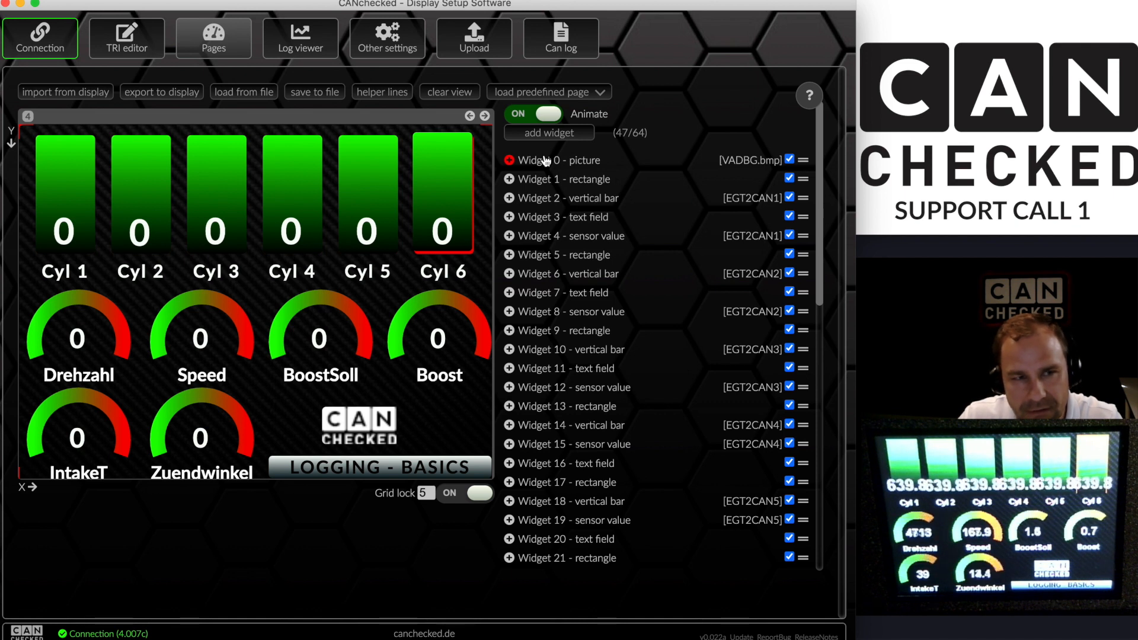
pyautogui.click(540, 115)
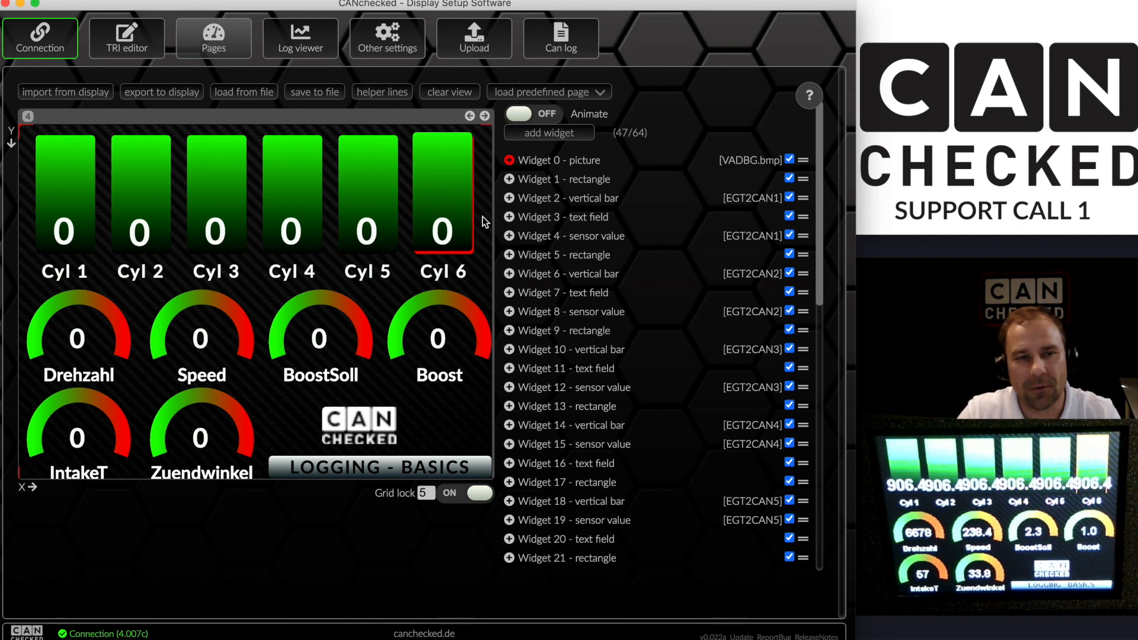
pyautogui.click(455, 198)
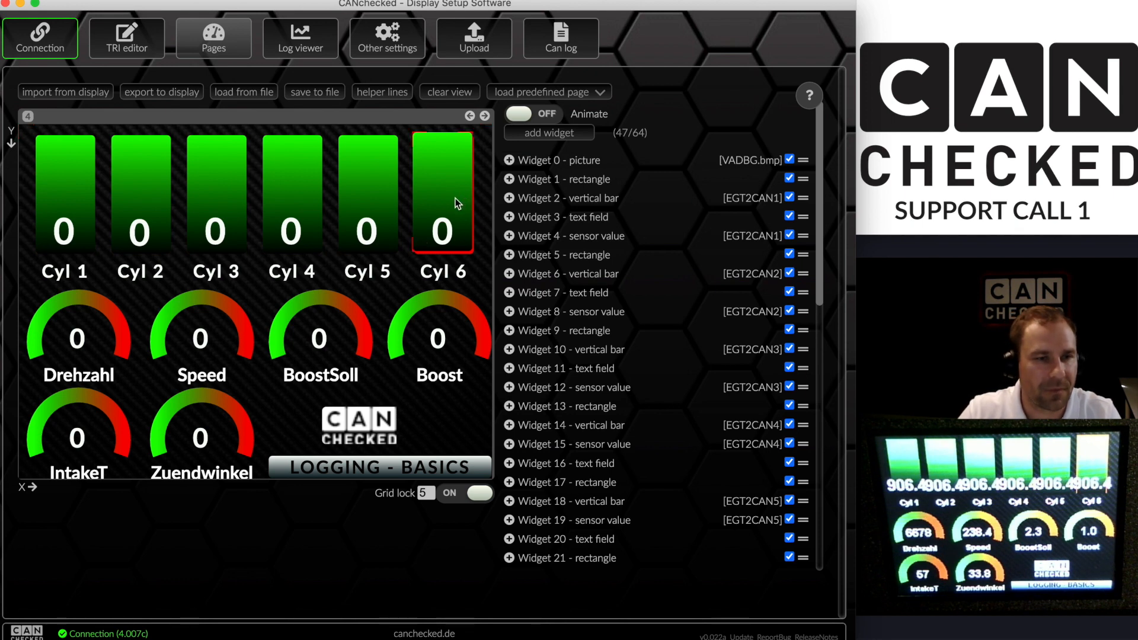
pyautogui.click(485, 116)
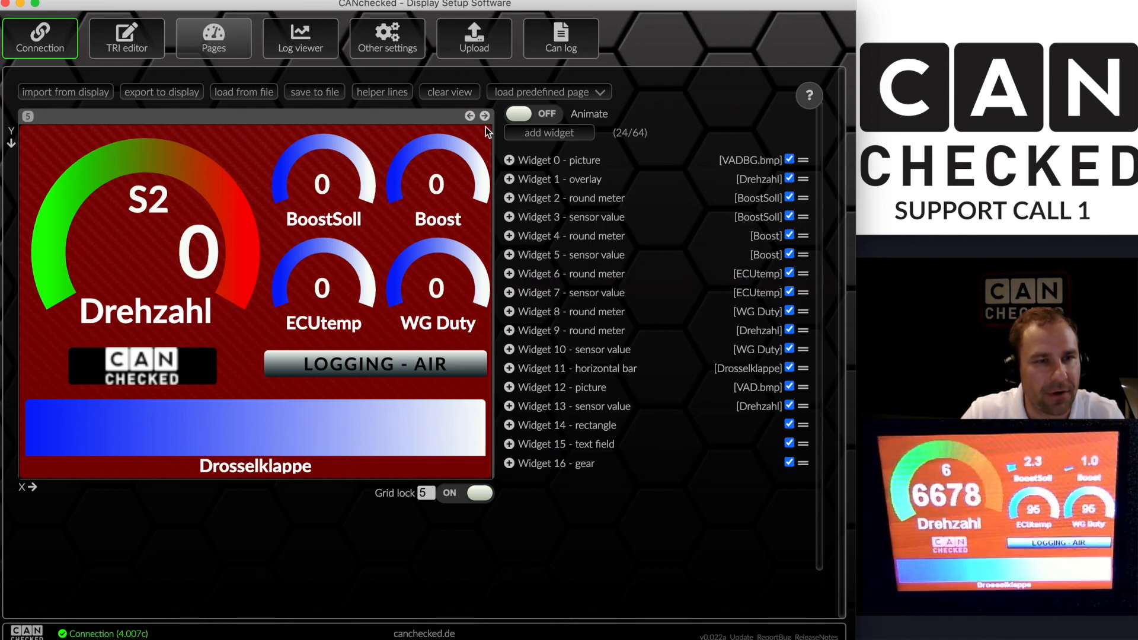
pyautogui.click(547, 114)
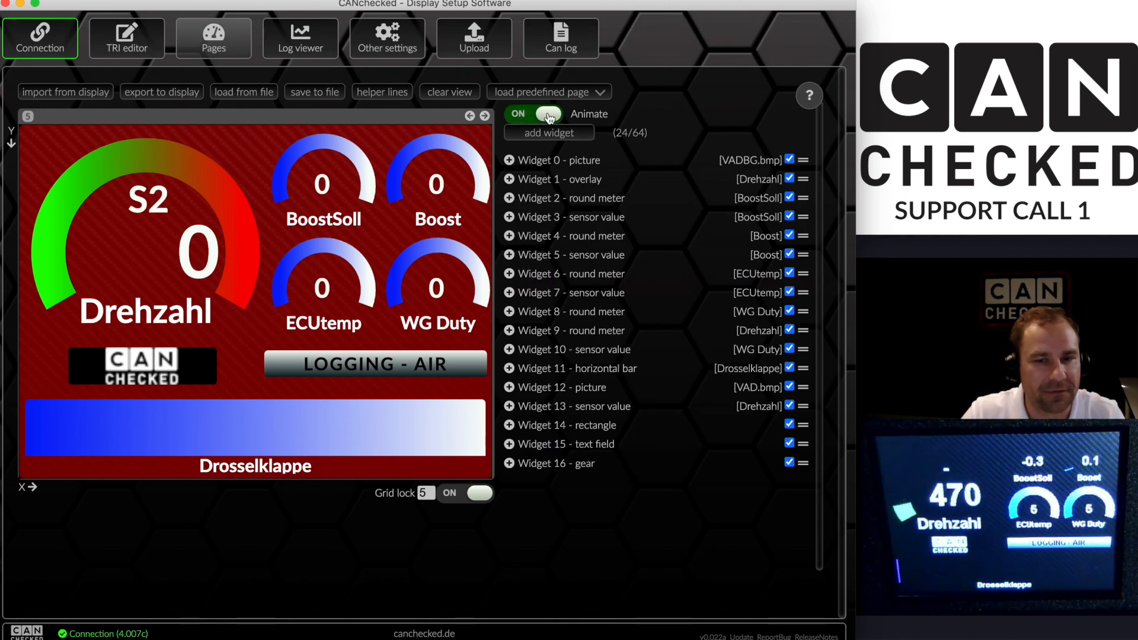
pyautogui.click(549, 117)
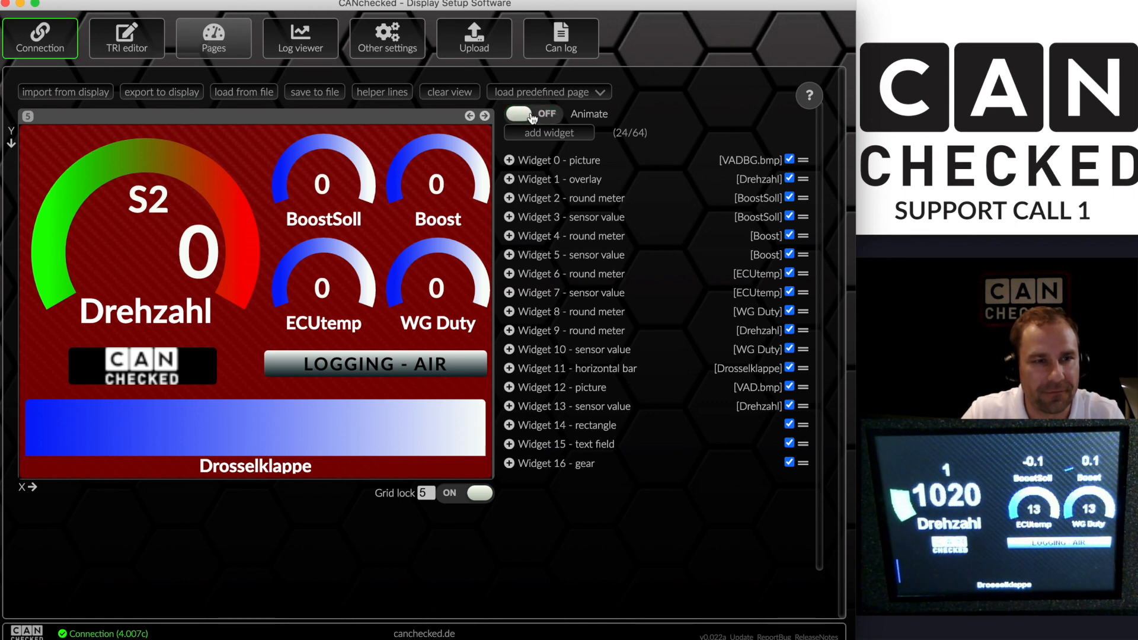
# Set the value of the Drehzahl overlay widget on display page 5 to 7000
pyautogui.click(246, 145)
pyautogui.click(269, 140)
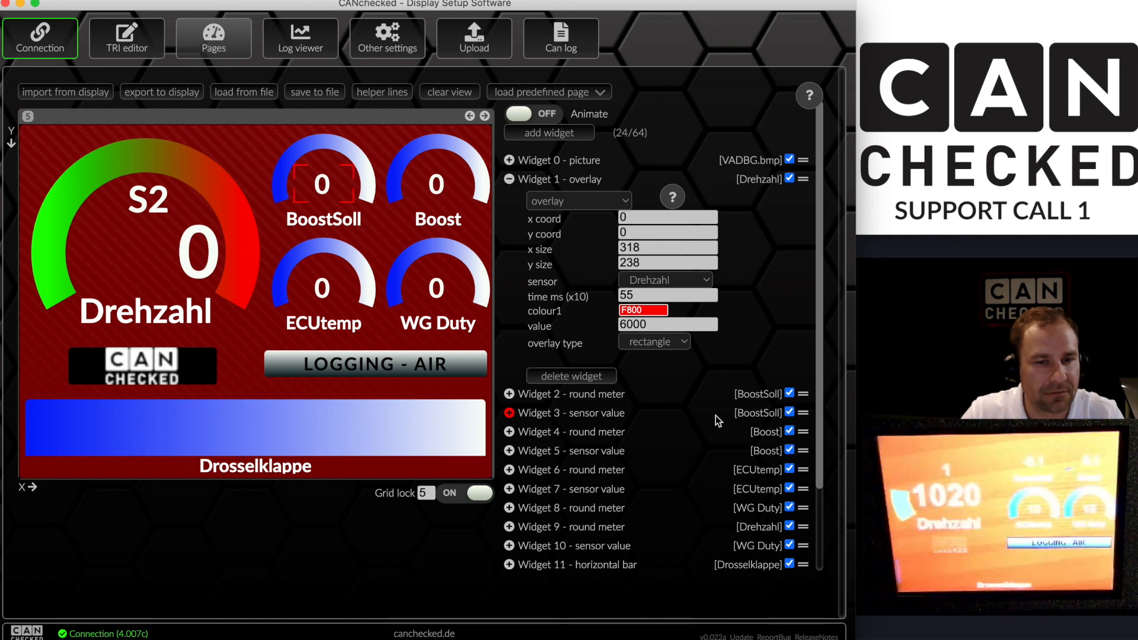
pyautogui.scroll(-4, 716, 415)
pyautogui.click(655, 228)
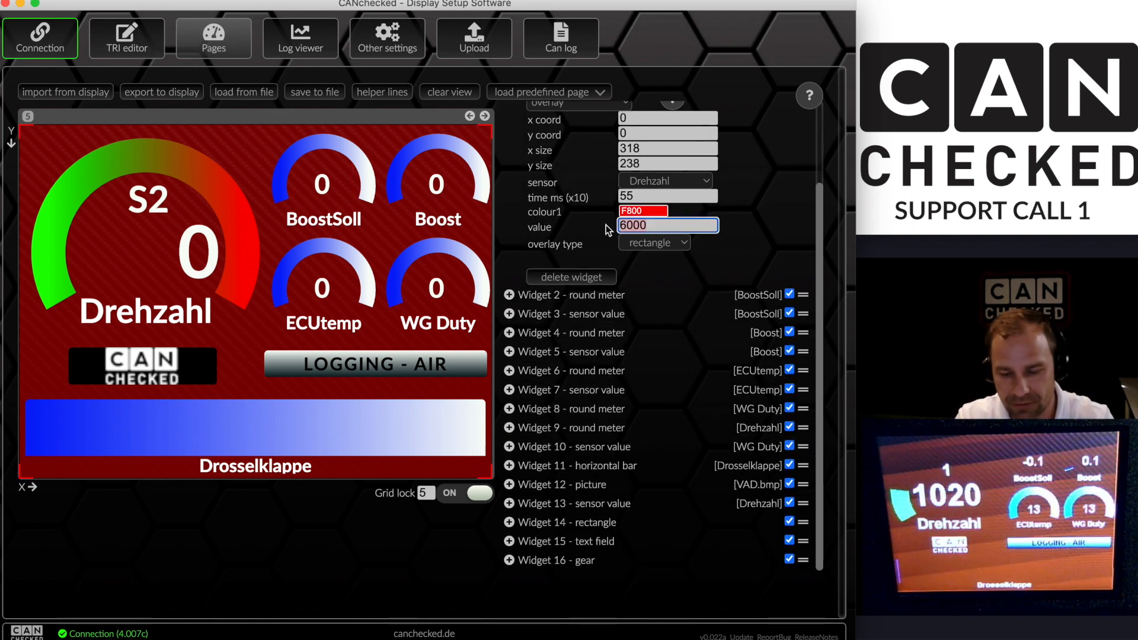
pyautogui.press('BackSpace')
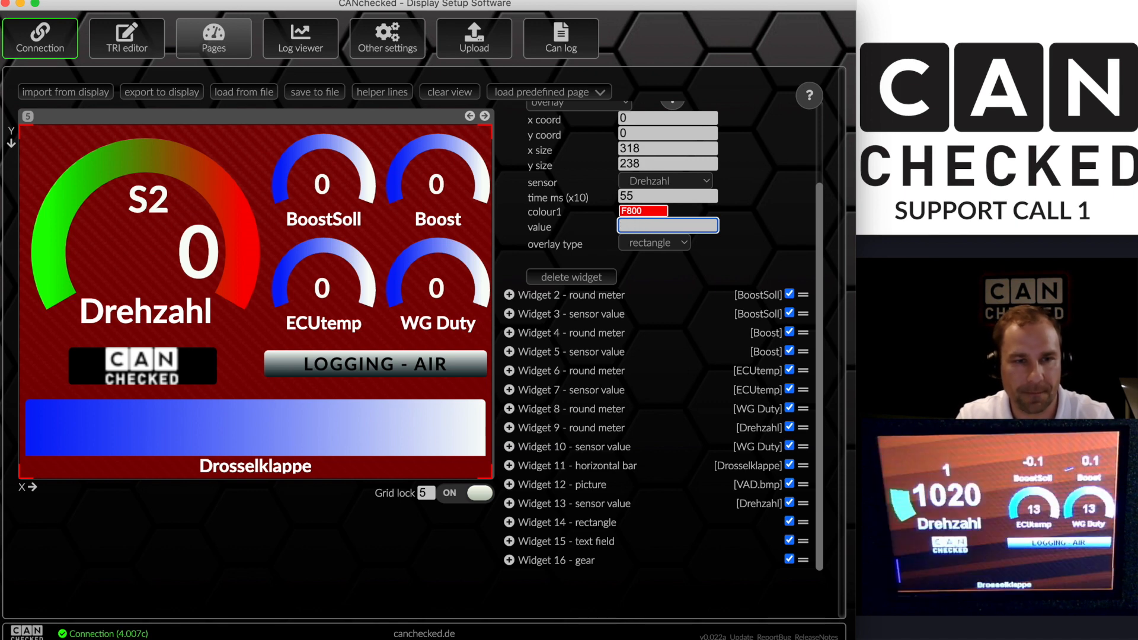
pyautogui.write('7000')
pyautogui.press('Tab')
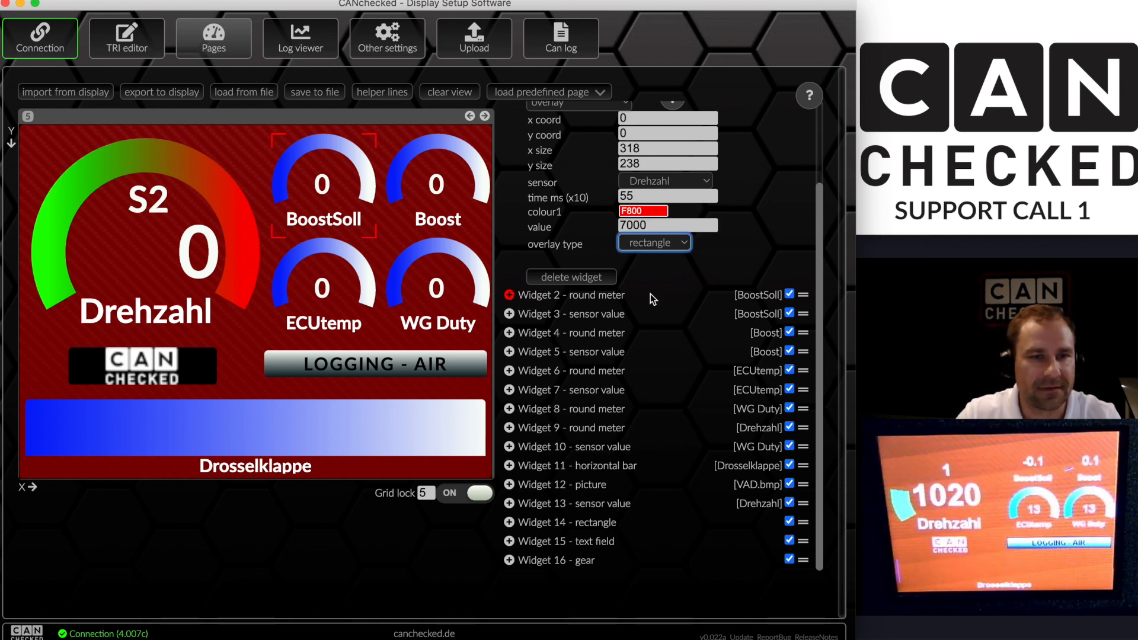
pyautogui.scroll(3, 652, 297)
# Delete the overlay widget from display page 5, and restore it by importing the page from the display
pyautogui.click(259, 133)
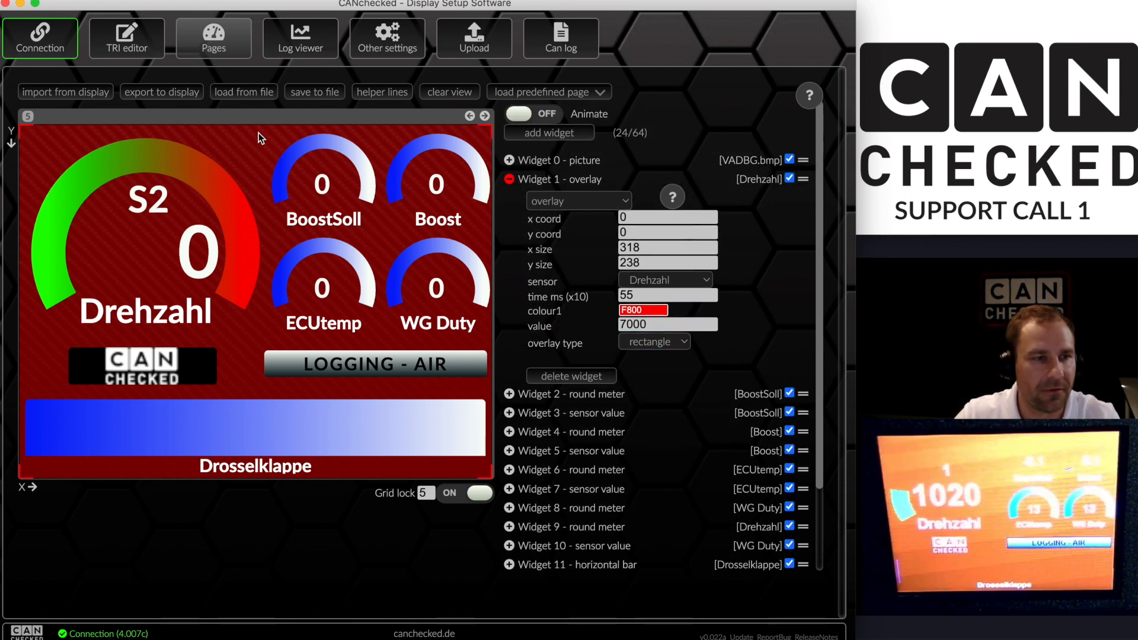
pyautogui.press('Delete')
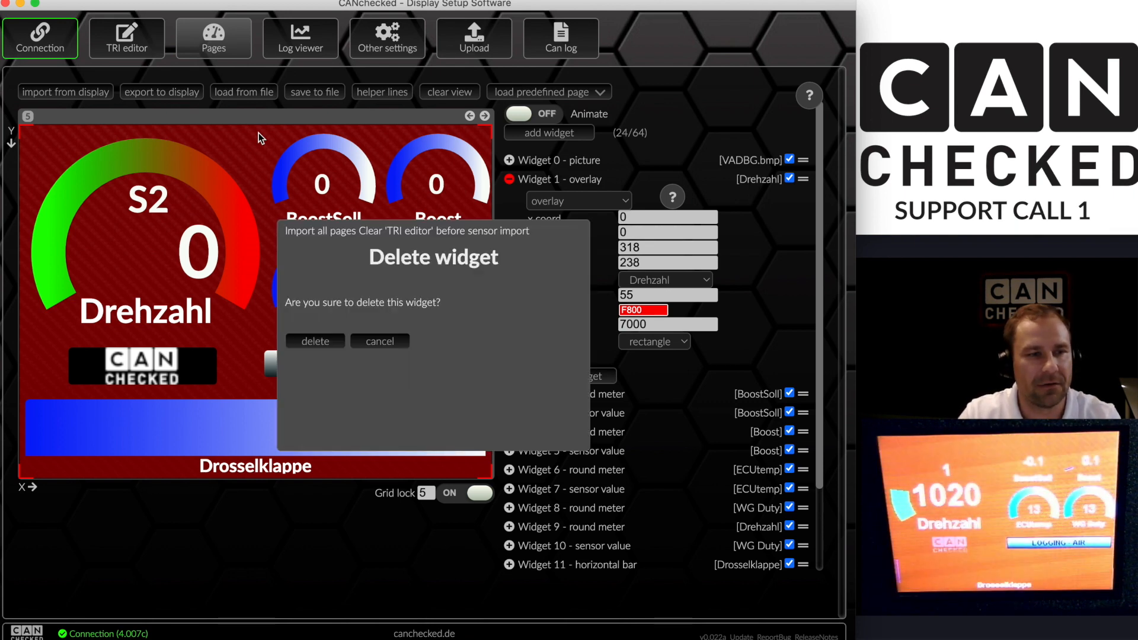
pyautogui.press('Return')
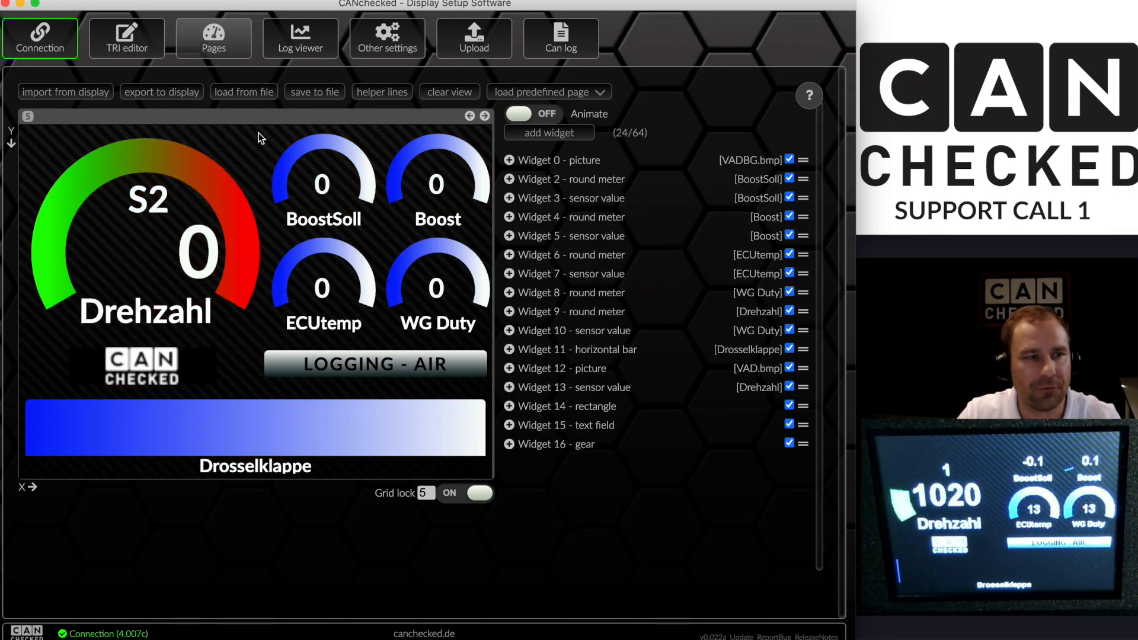
pyautogui.click(55, 95)
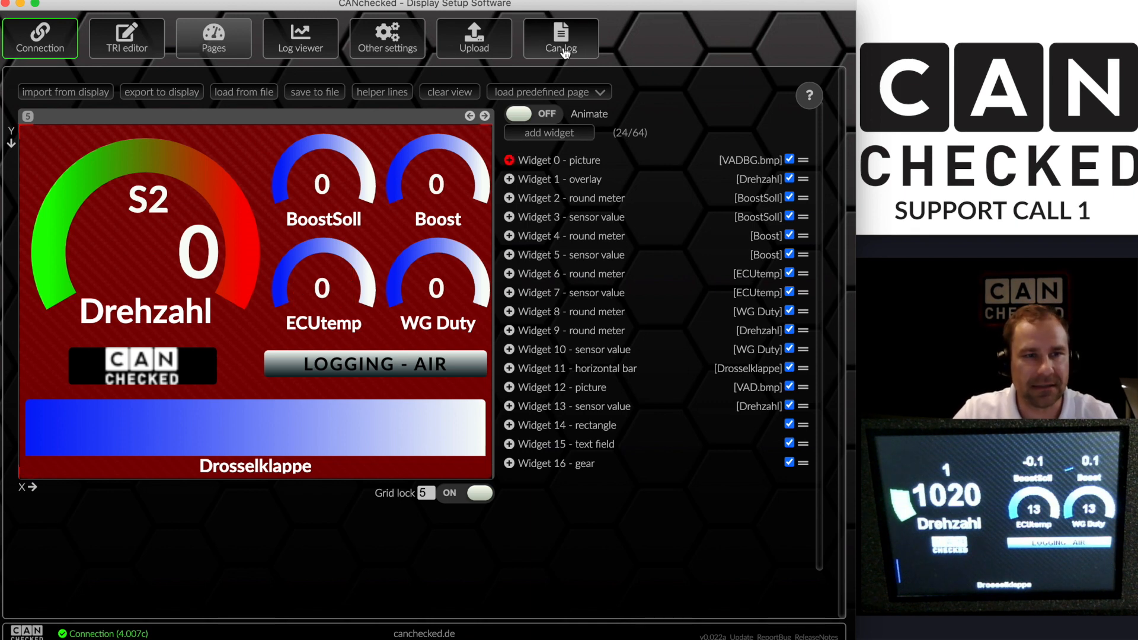
# Upload the internal file U-DEC-M.TRX to the display and decline to activate it
pyautogui.click(473, 49)
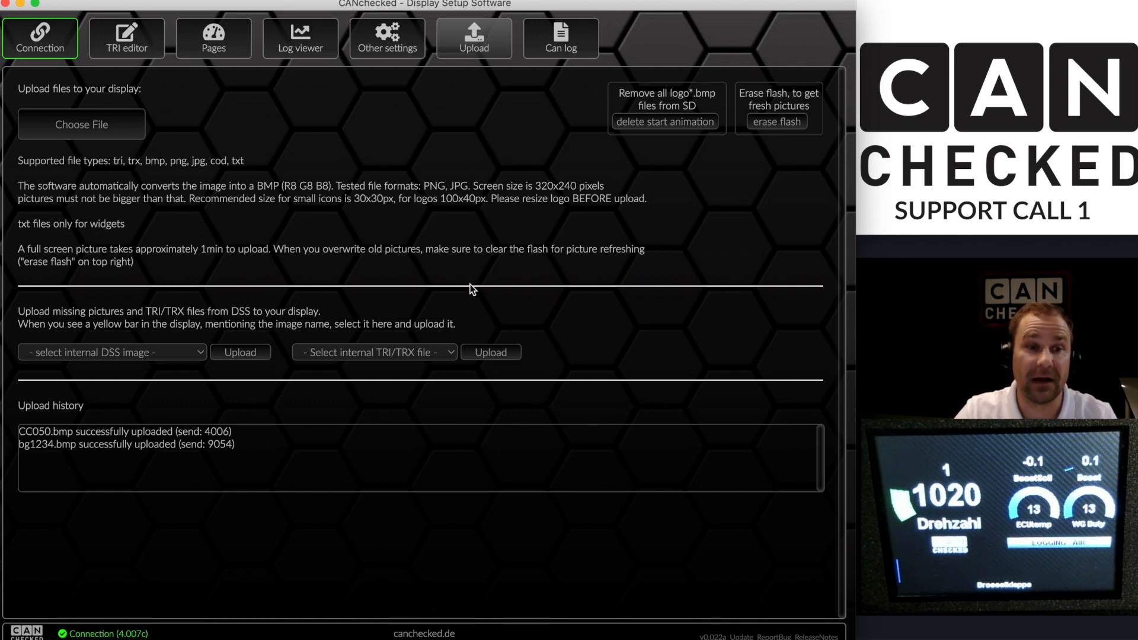
pyautogui.click(449, 353)
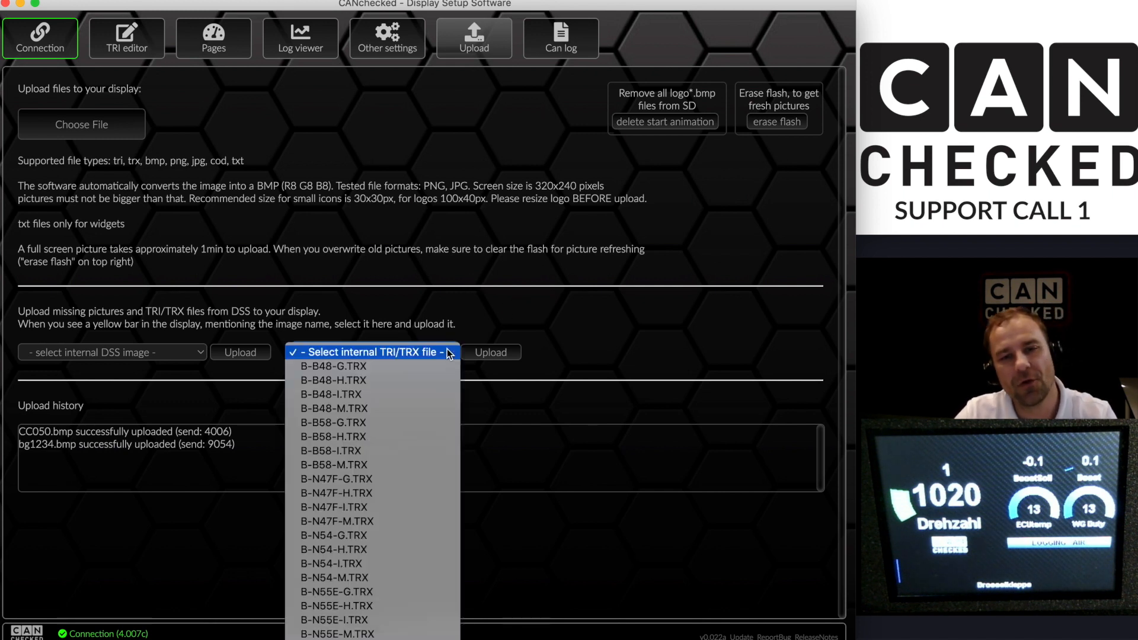
pyautogui.scroll(-15, 433, 443)
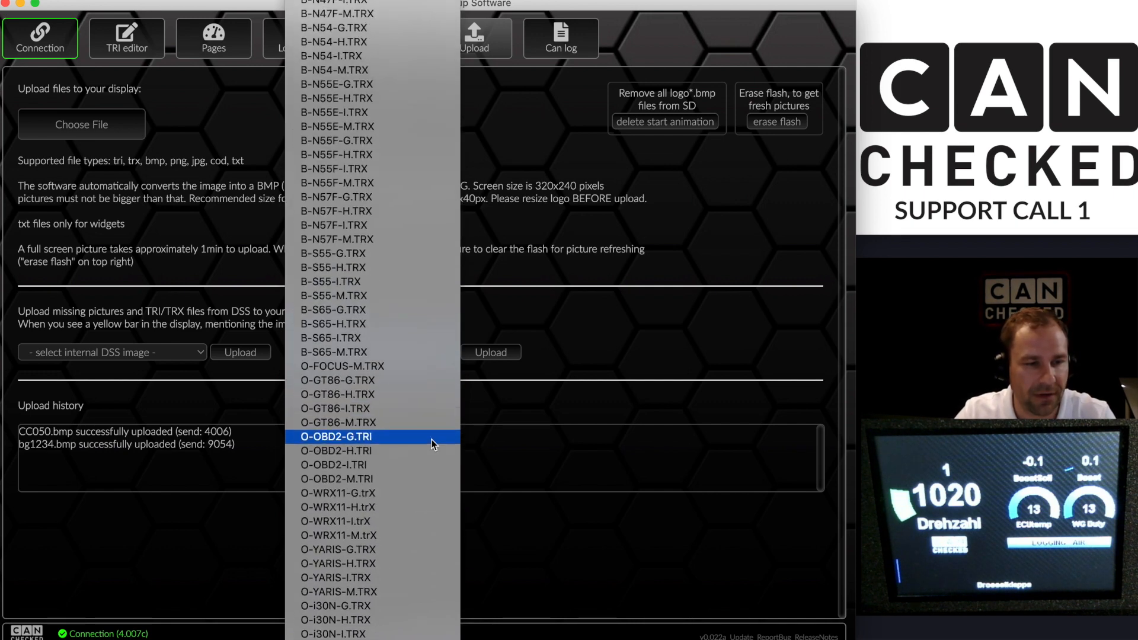
pyautogui.scroll(-20, 433, 443)
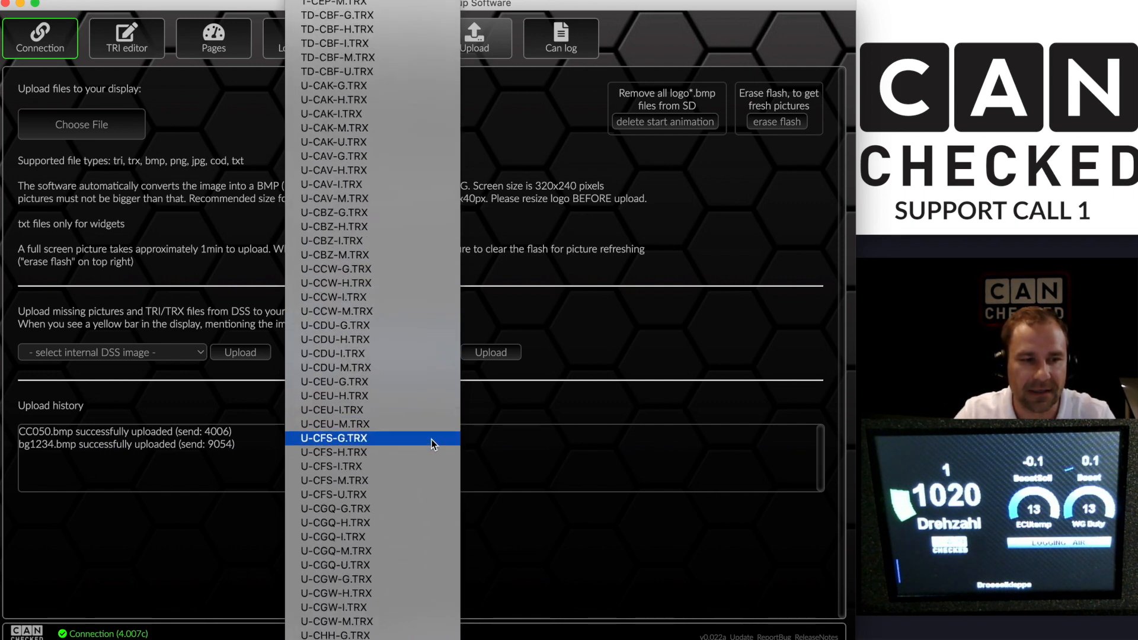
pyautogui.scroll(-8, 433, 443)
pyautogui.scroll(-10, 415, 451)
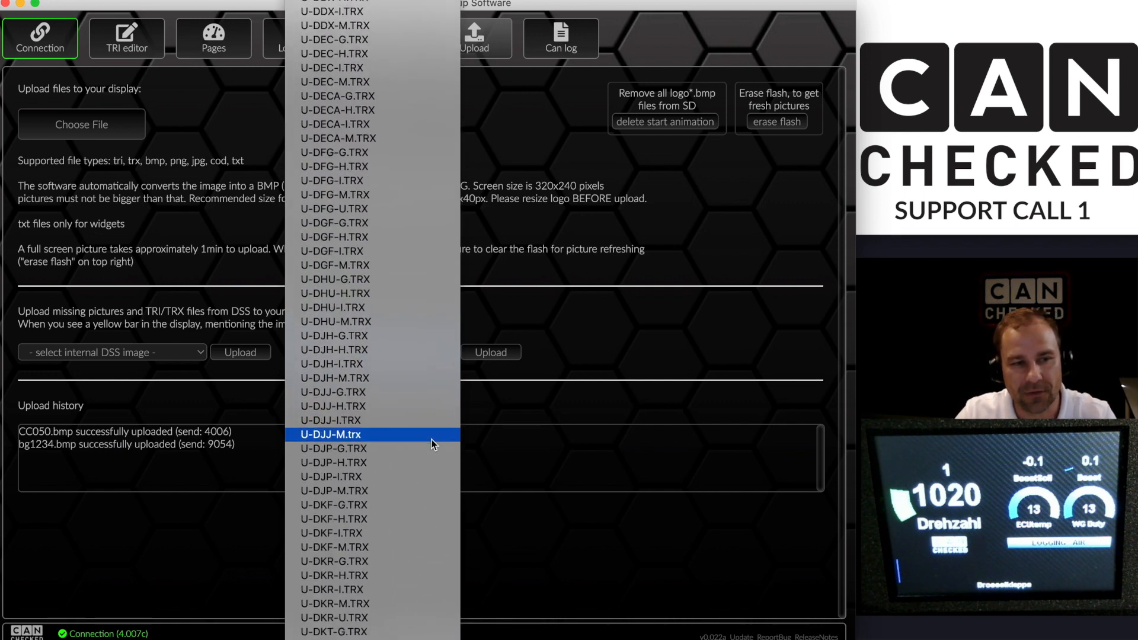
pyautogui.scroll(2, 365, 267)
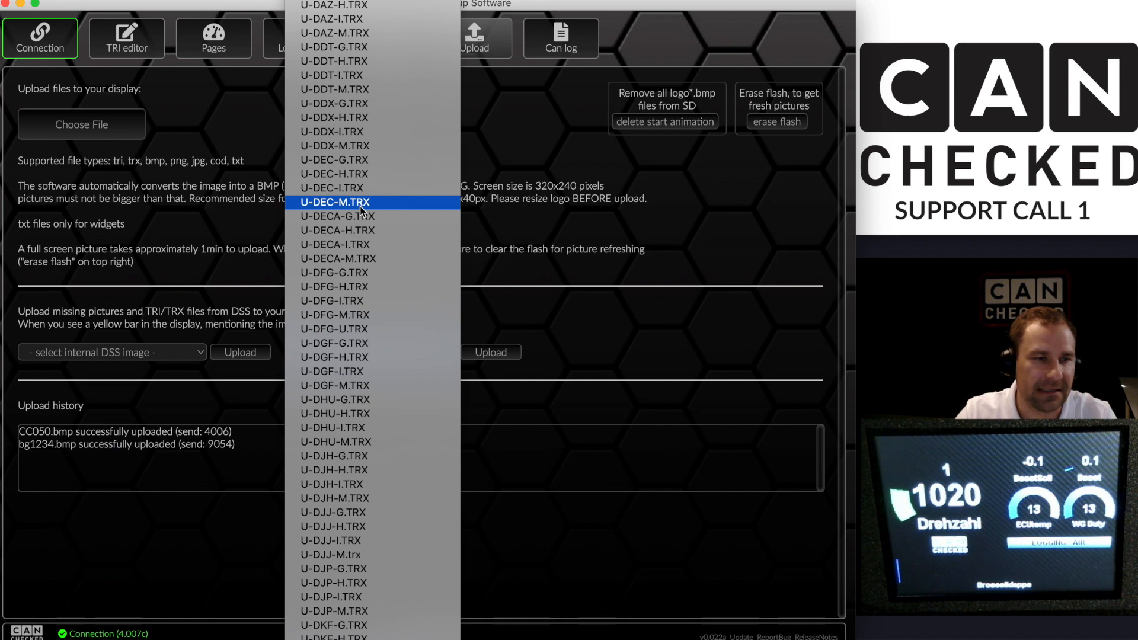
pyautogui.click(361, 205)
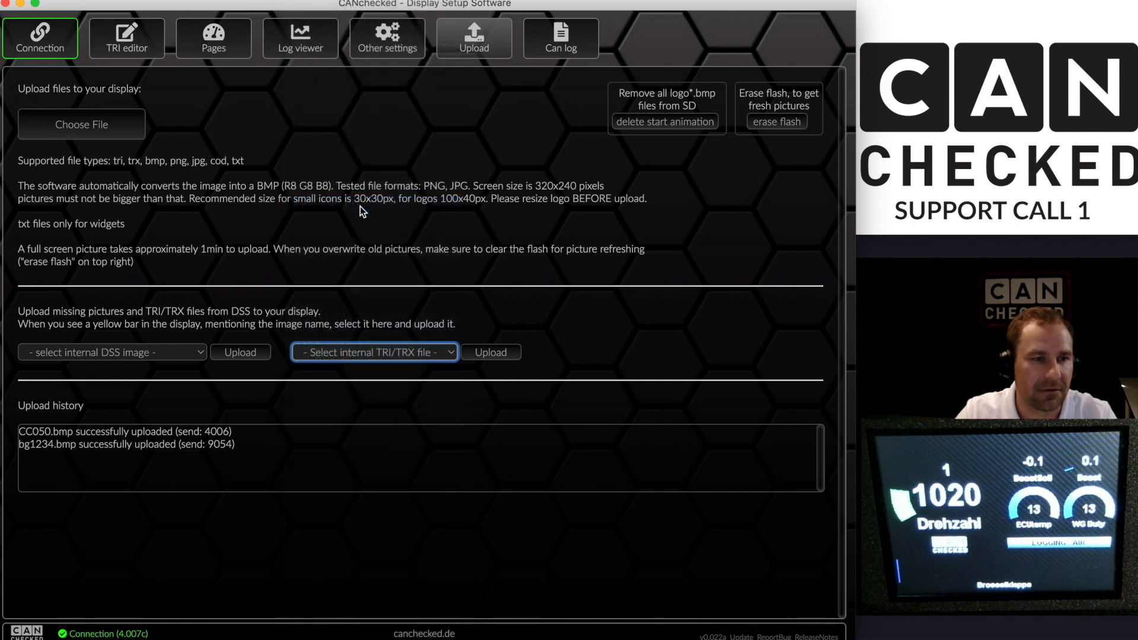
pyautogui.click(494, 354)
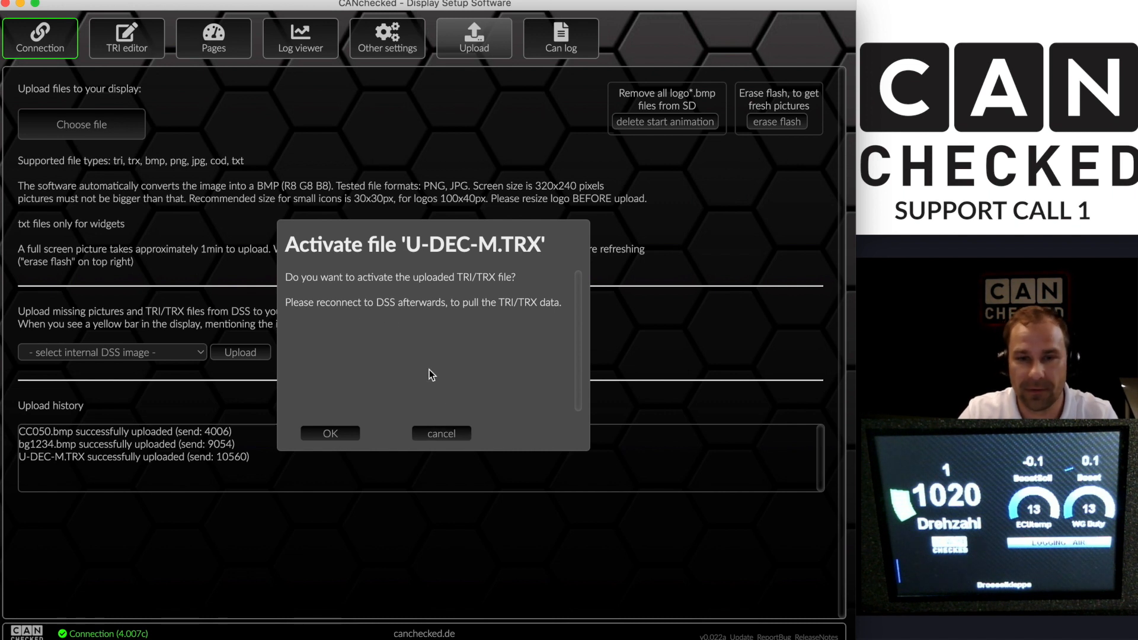
pyautogui.click(445, 435)
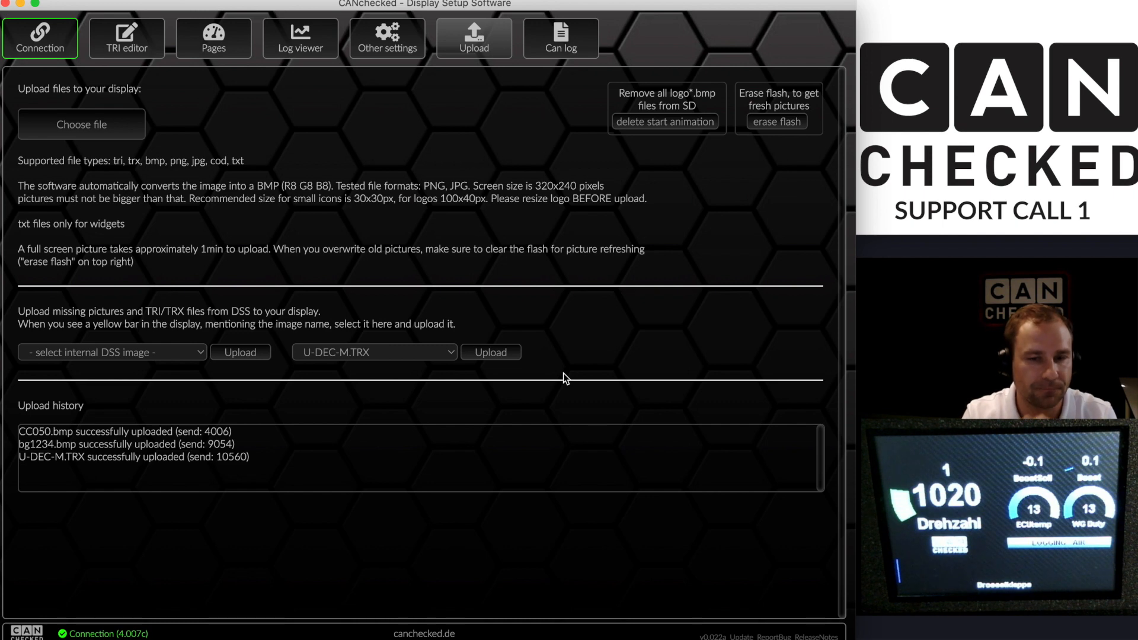
# Go back through the display pages from page 5 to page 2 to look at their layouts
pyautogui.click(211, 38)
pyautogui.click(469, 117)
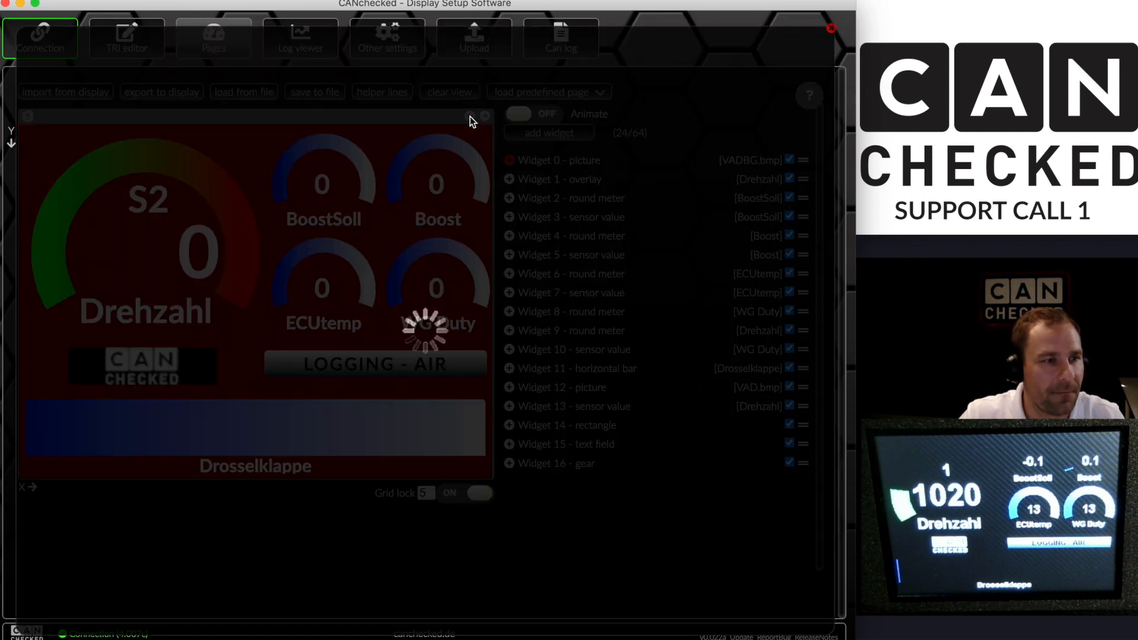
pyautogui.click(470, 117)
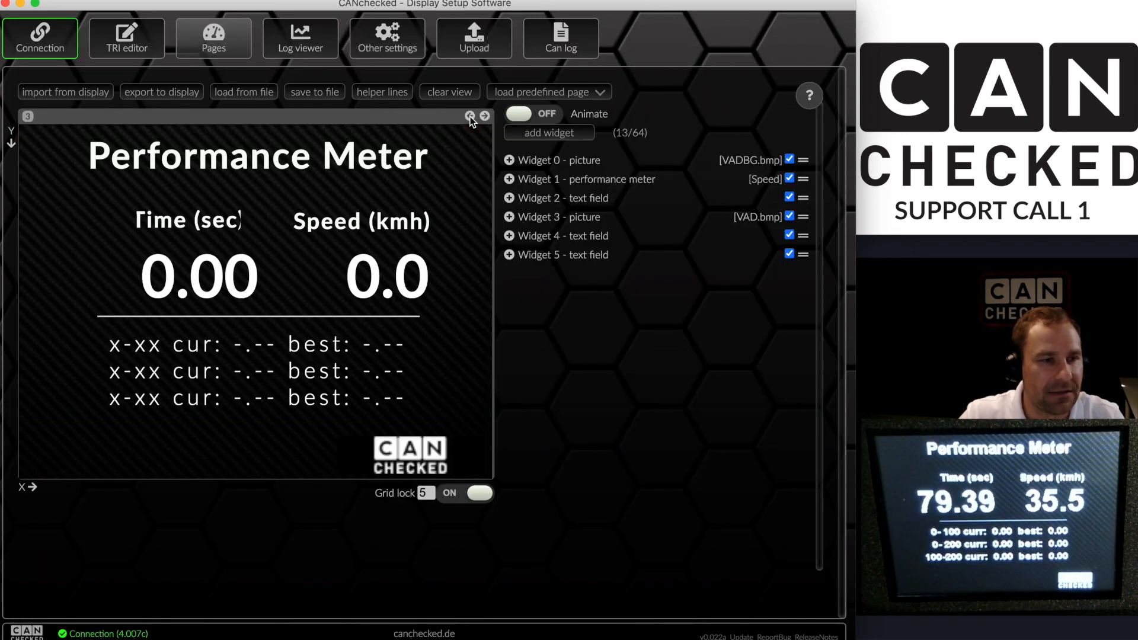
pyautogui.click(470, 117)
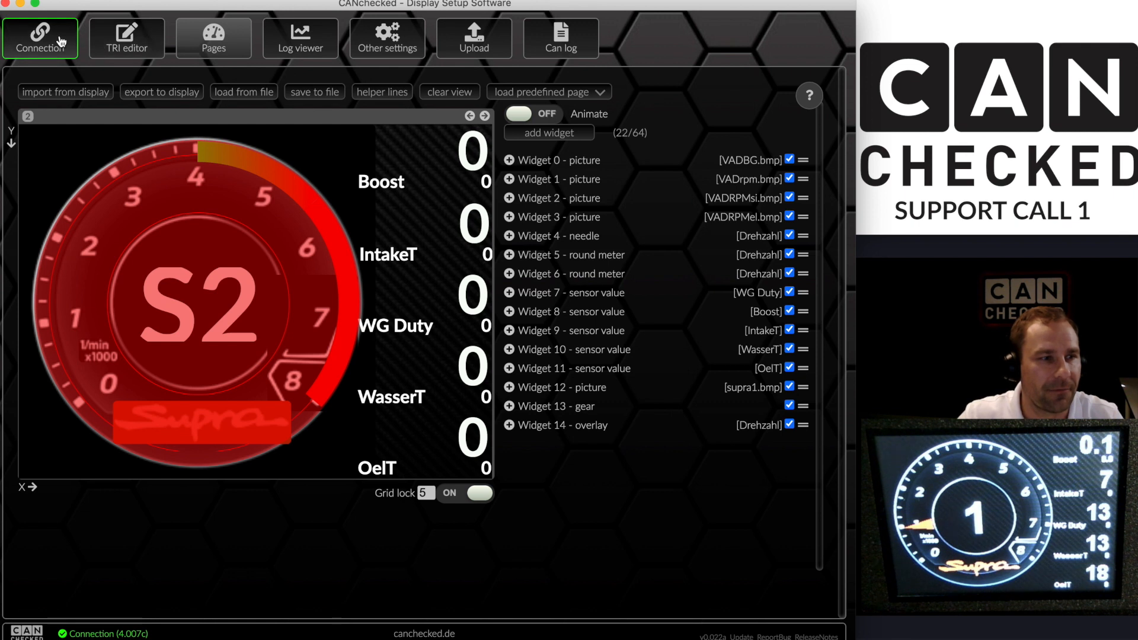
# Reconnect to the display on /dev/tty.usbmodem130001901 and import its configuration with all pages, clearing the TRI editor before the sensor import
pyautogui.click(38, 40)
pyautogui.click(53, 256)
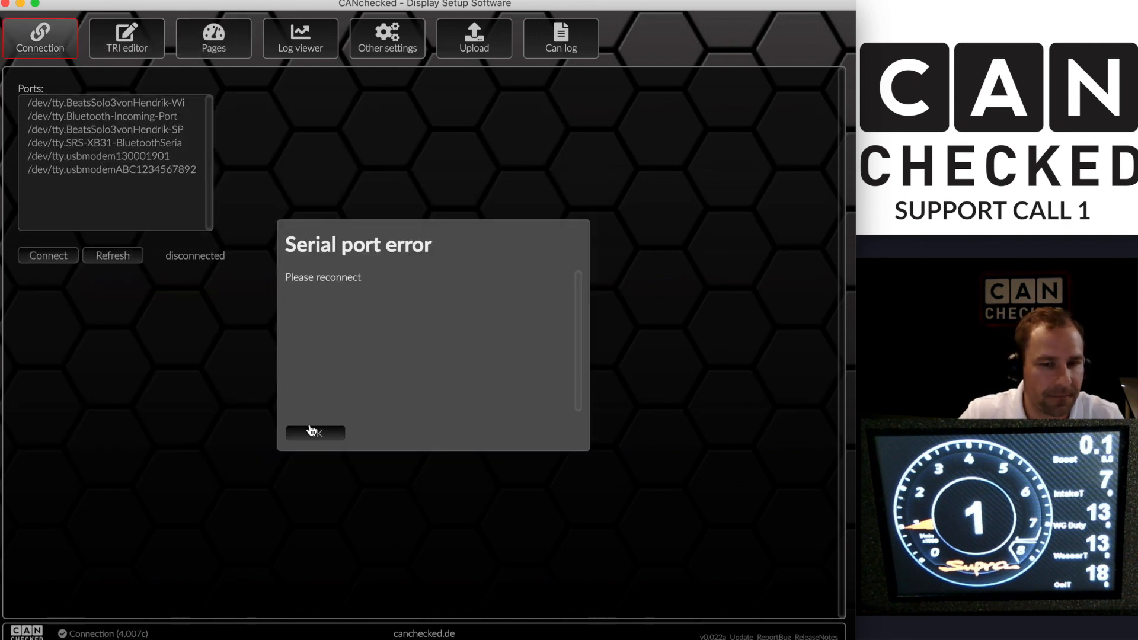
pyautogui.click(313, 432)
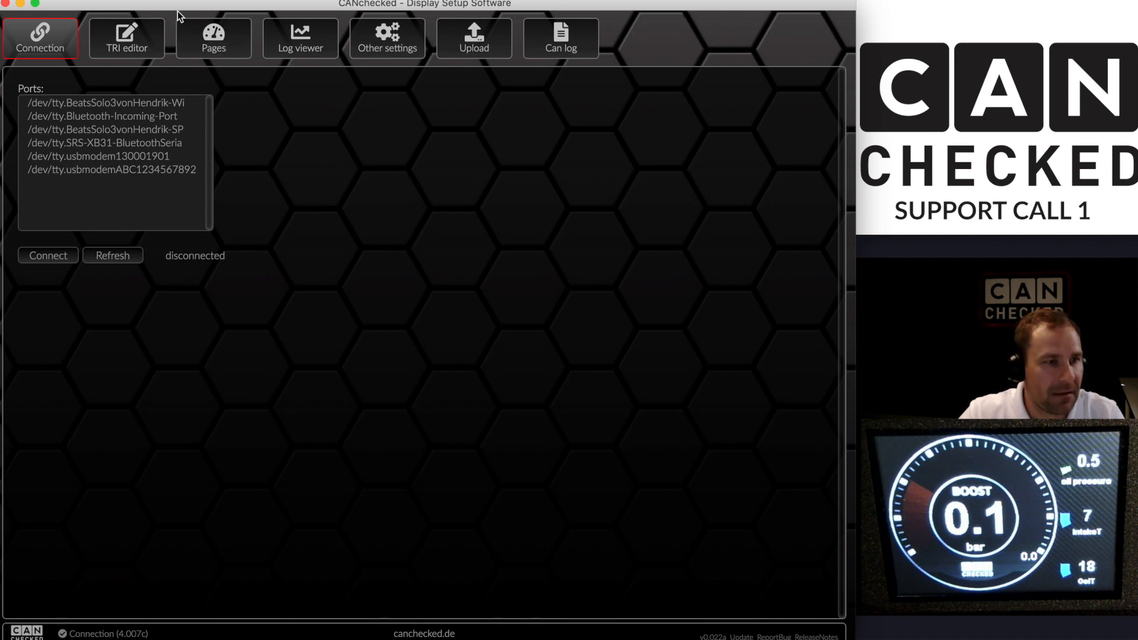
pyautogui.doubleClick(138, 157)
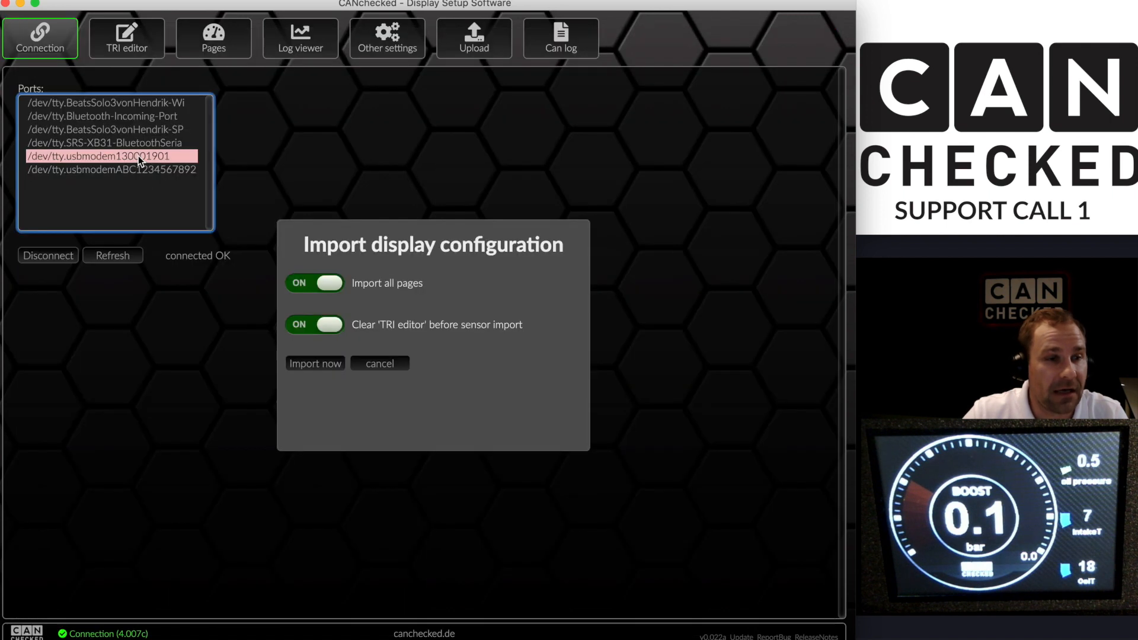
pyautogui.click(332, 283)
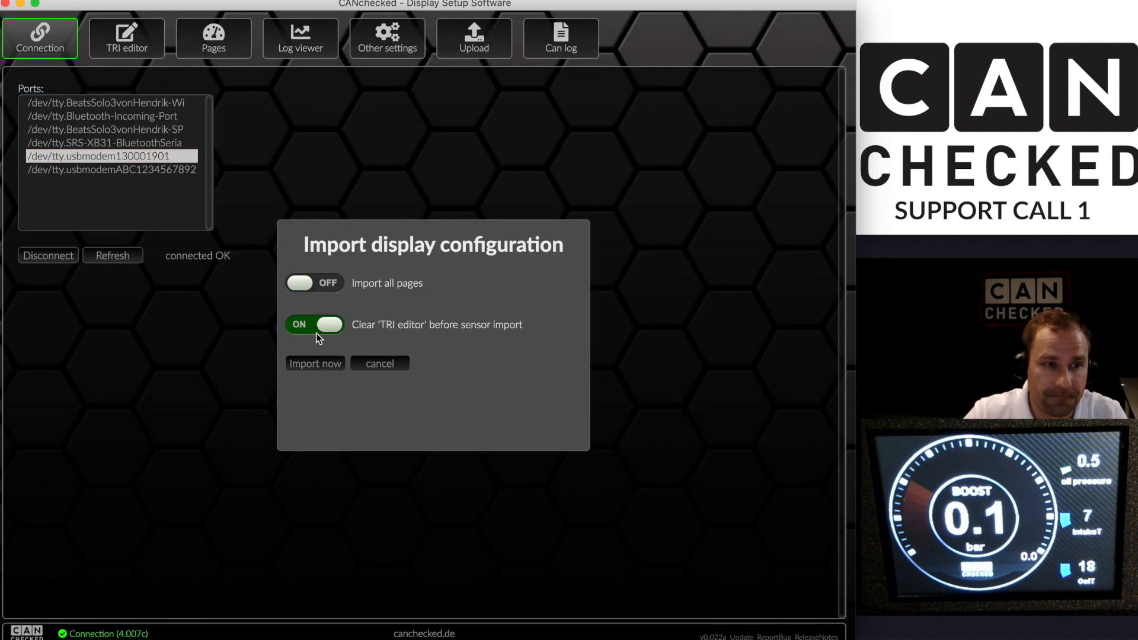
pyautogui.click(306, 288)
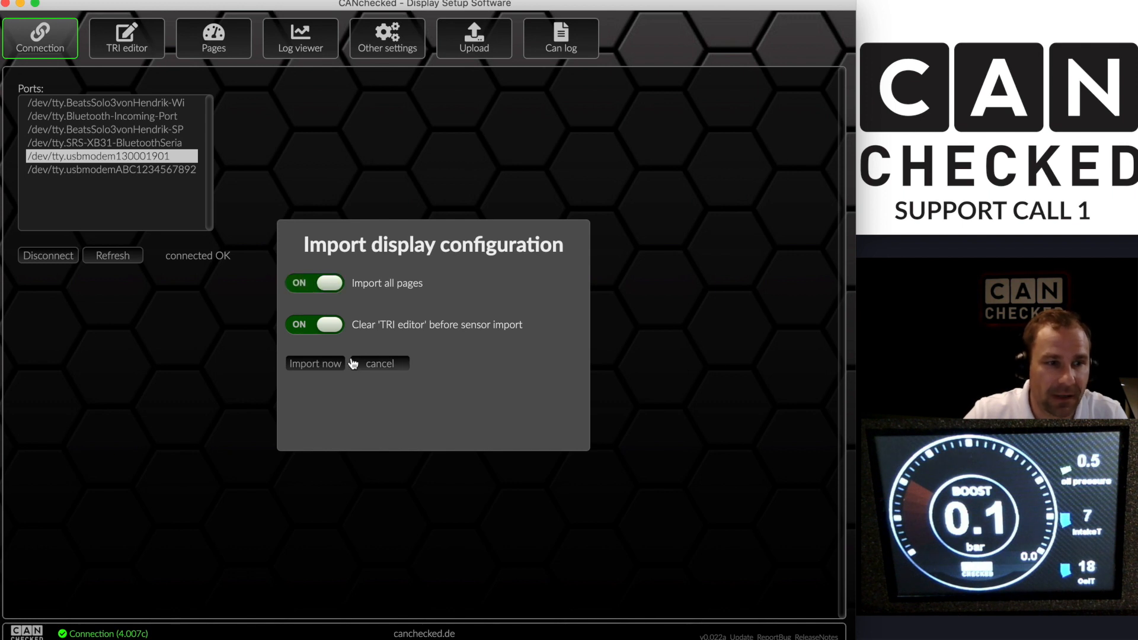
pyautogui.click(330, 364)
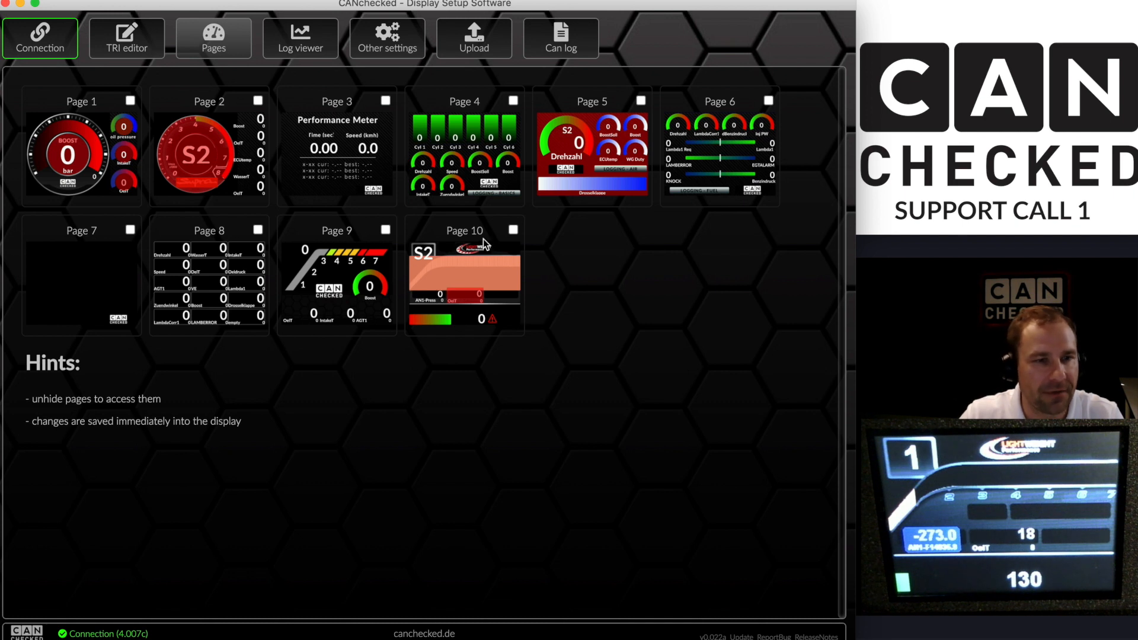
# Try out hiding pages 10 and 9 in the page overview, and unhide both pages again
pyautogui.click(514, 231)
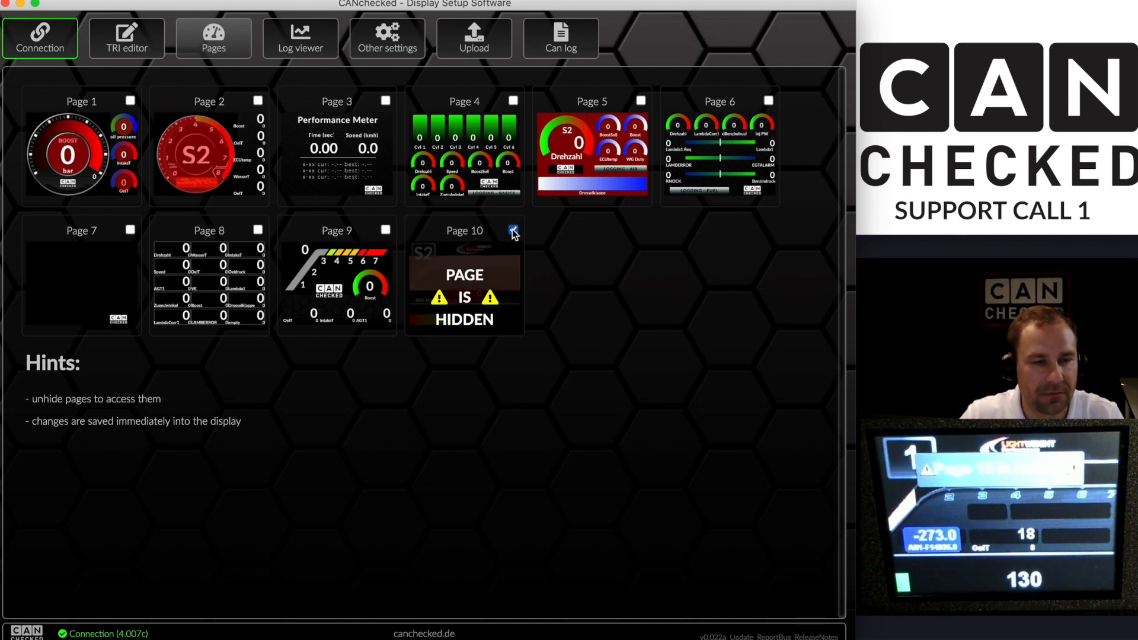
pyautogui.click(514, 231)
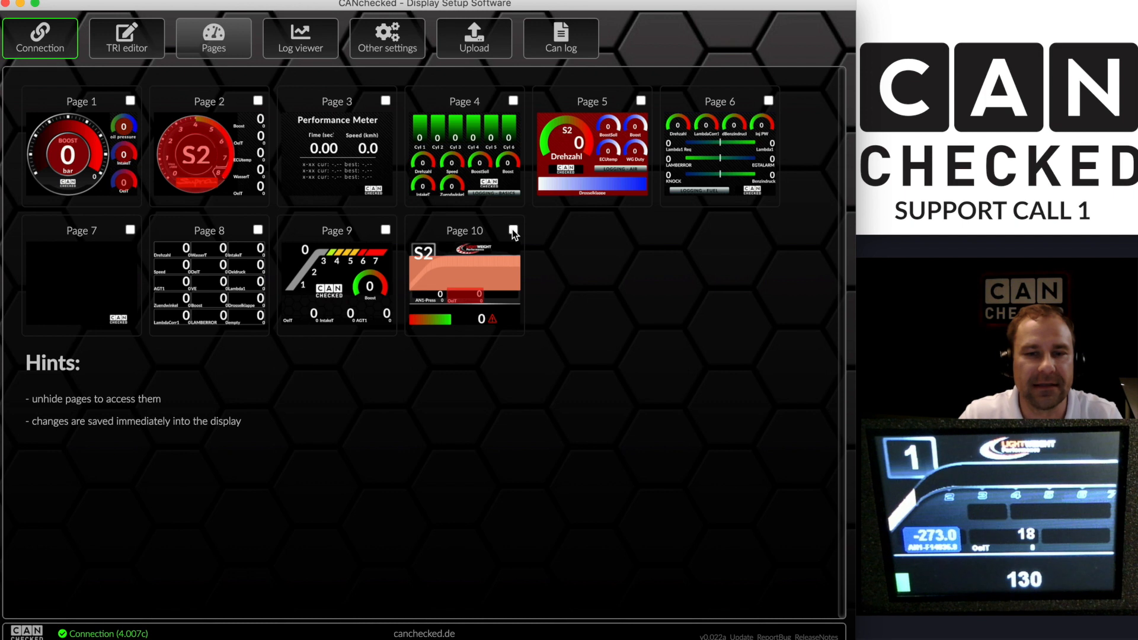
pyautogui.click(387, 230)
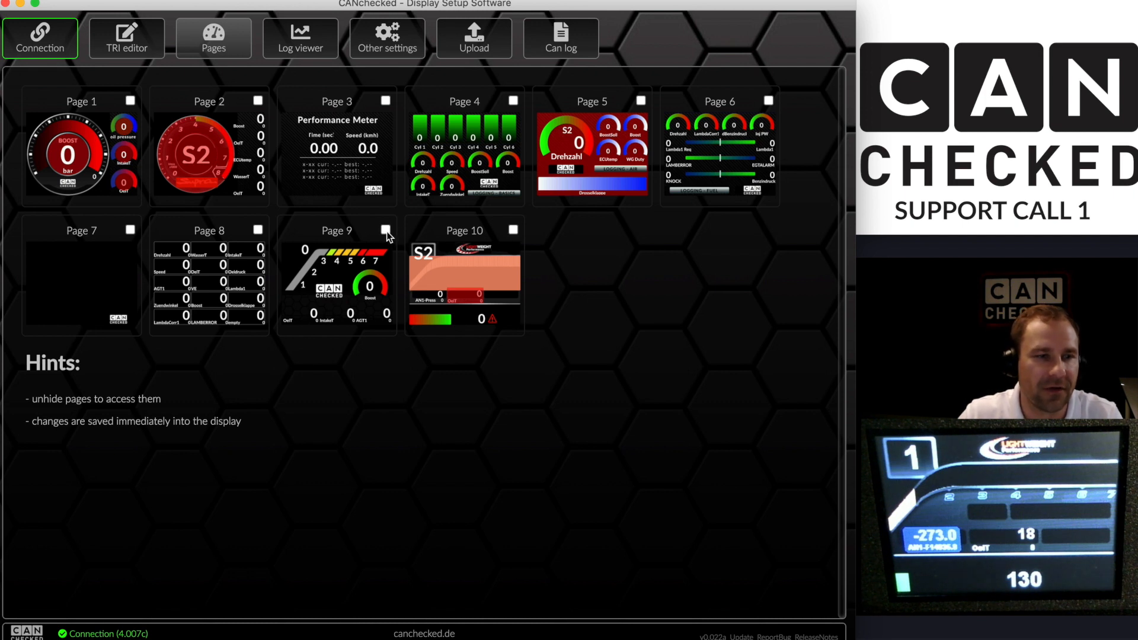
pyautogui.click(513, 231)
pyautogui.click(514, 230)
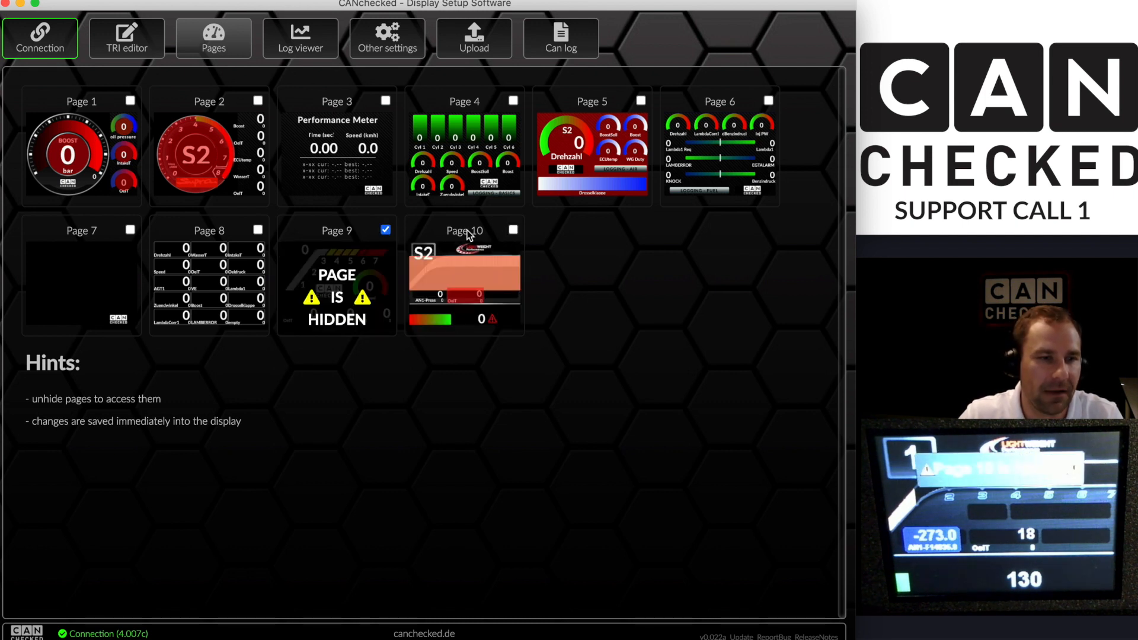
pyautogui.click(387, 231)
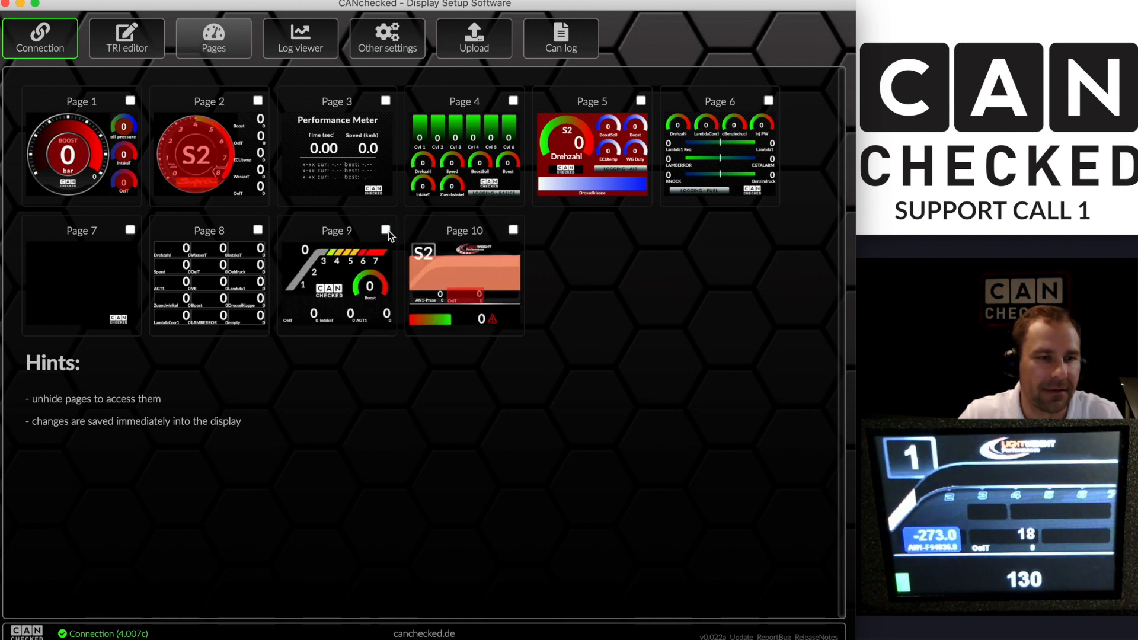
# View pages 7, 8 and 9 one after another, opening each from the page overview
pyautogui.click(87, 295)
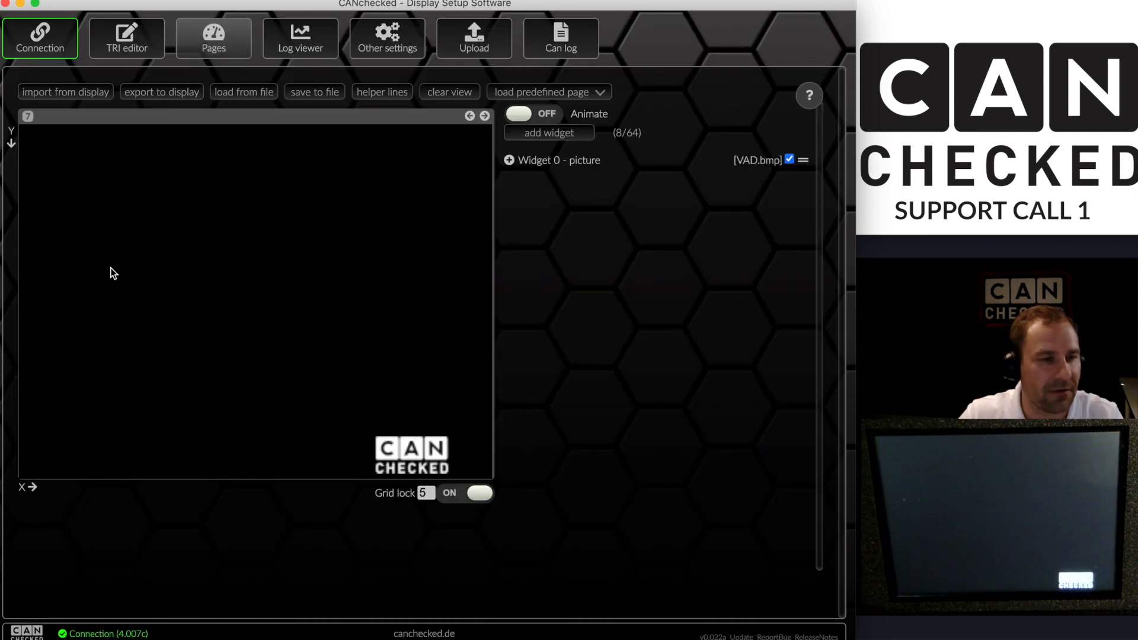
pyautogui.click(214, 40)
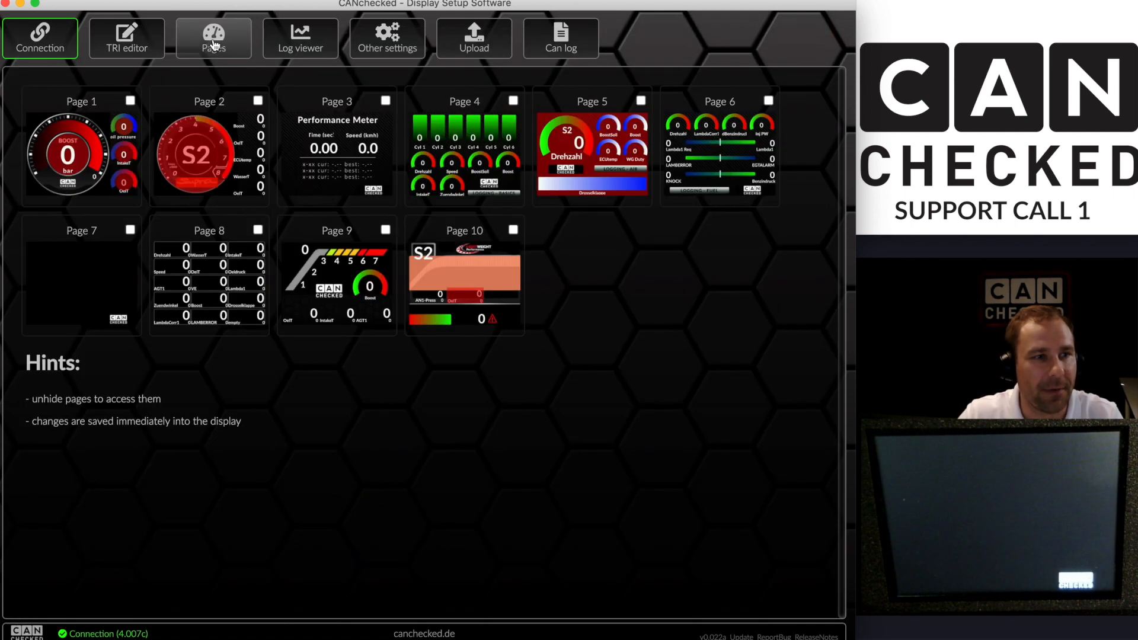
pyautogui.click(194, 281)
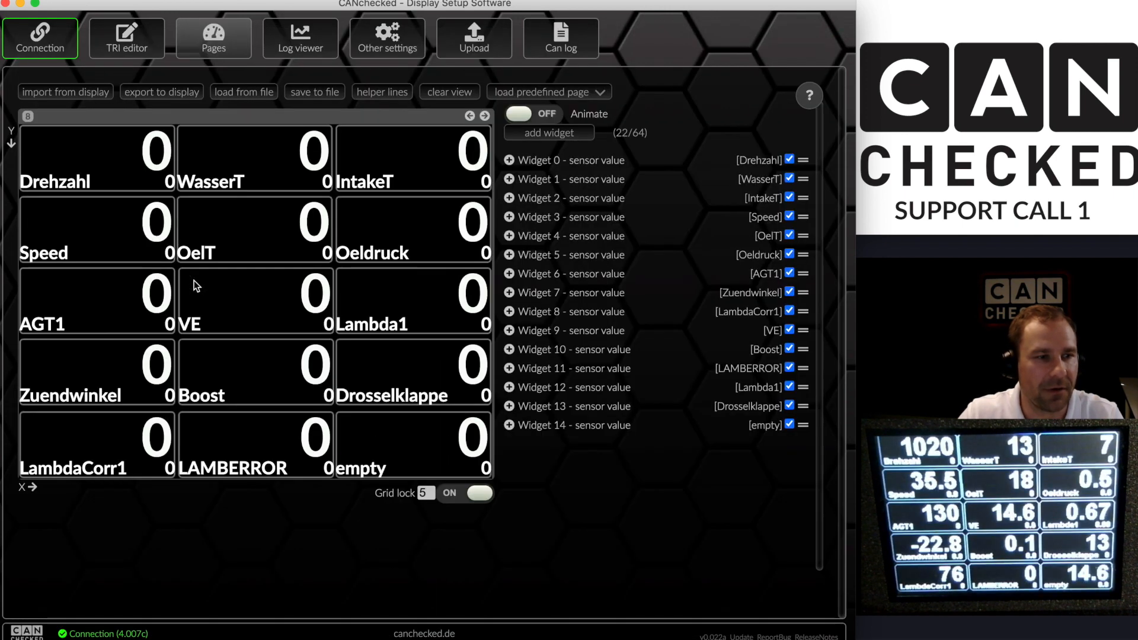
pyautogui.click(208, 47)
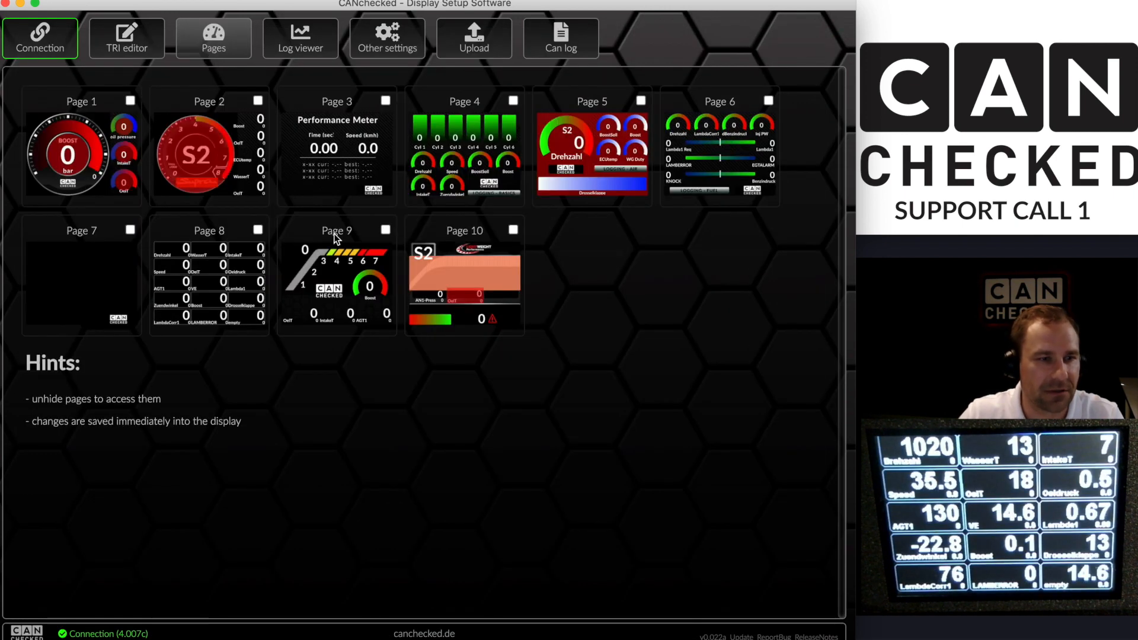
pyautogui.click(330, 288)
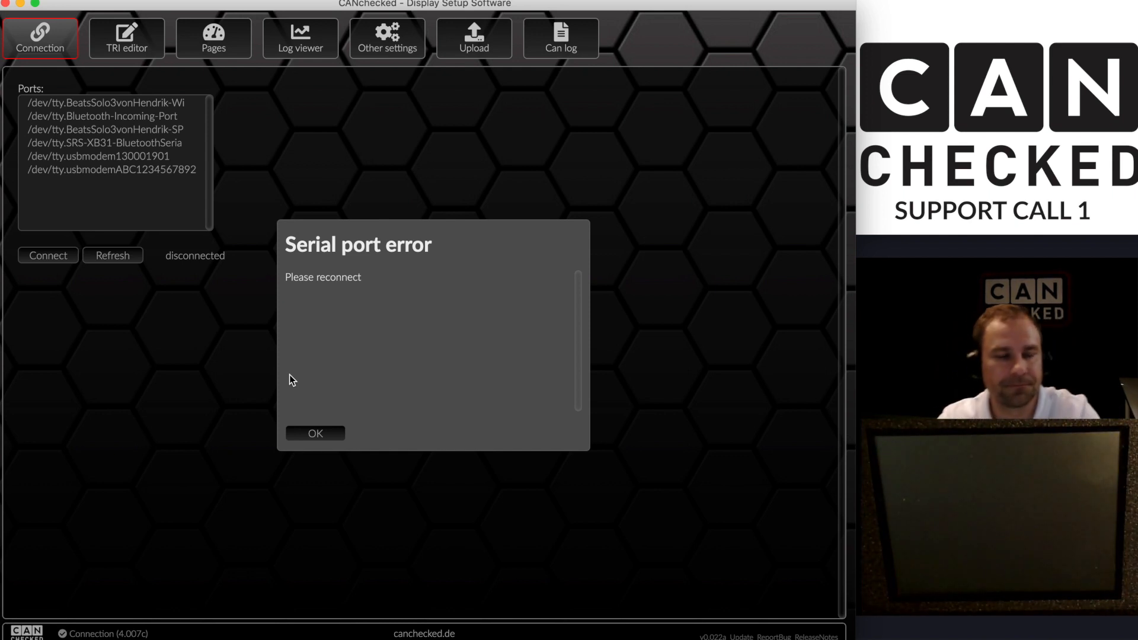
# Dismiss the serial port error, reconnect to /dev/tty.usbmodem130001901 and import the display configuration with the import of all pages switched off
pyautogui.click(315, 434)
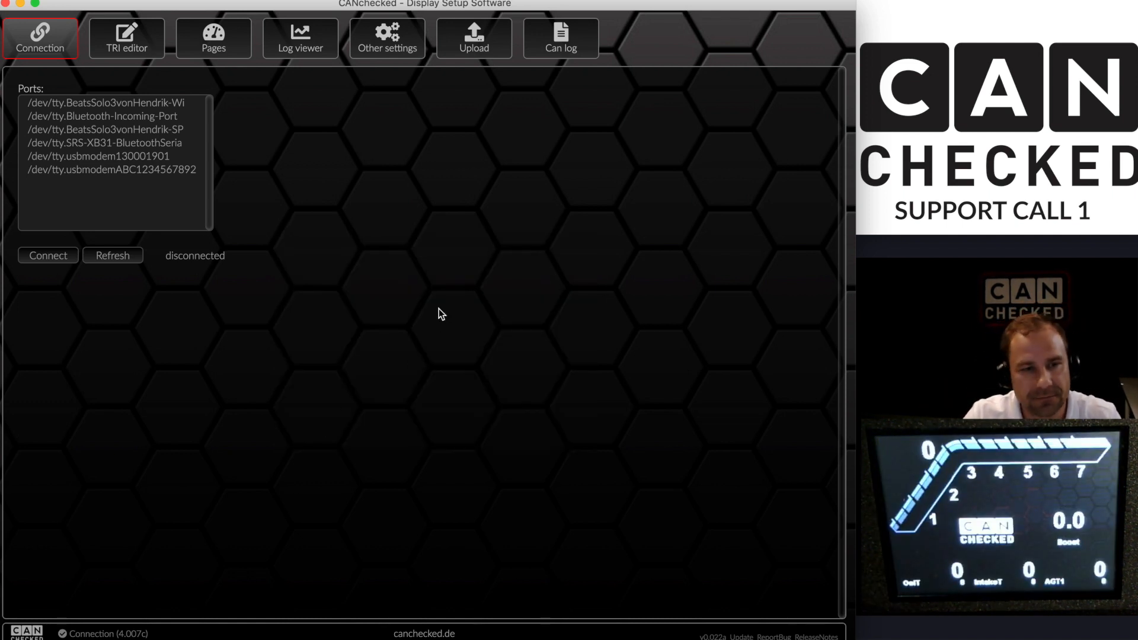
pyautogui.click(80, 156)
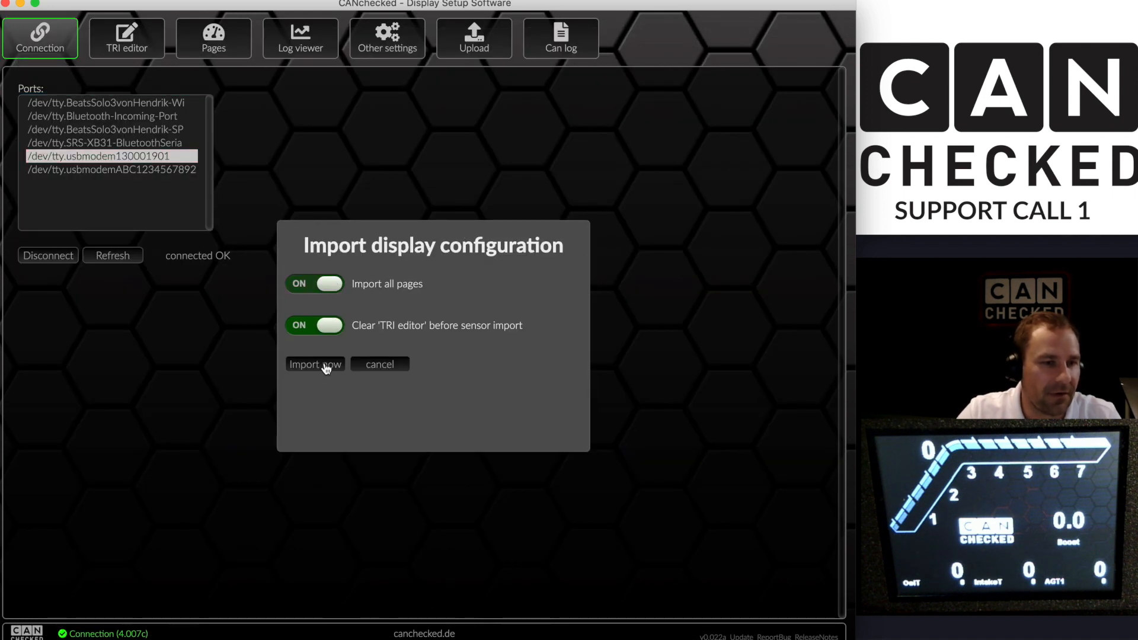
pyautogui.click(314, 283)
pyautogui.click(322, 364)
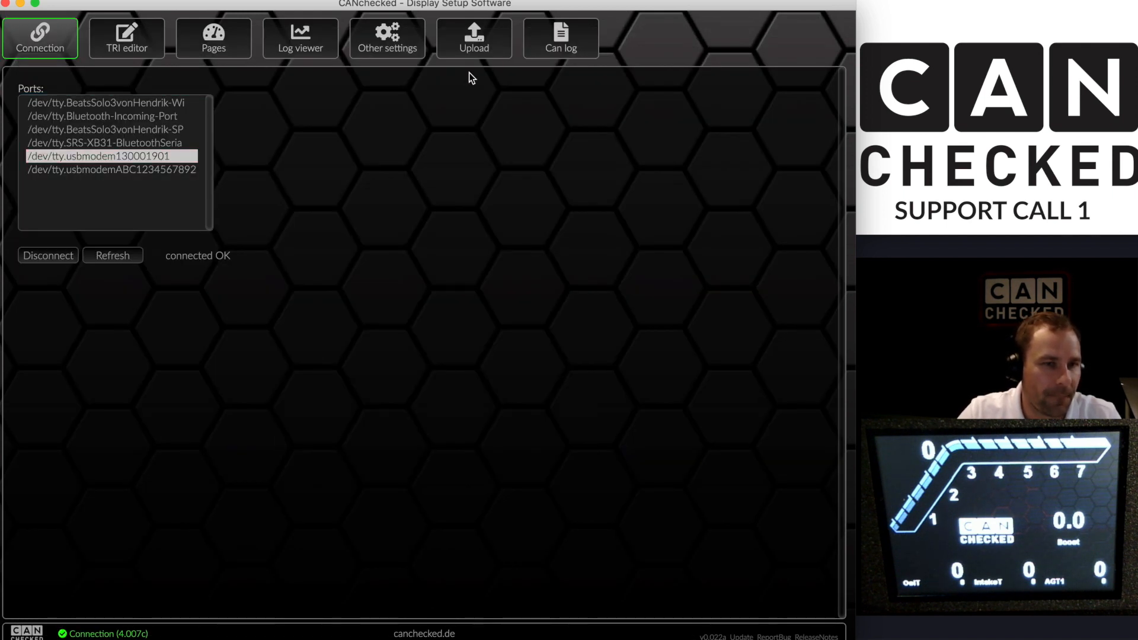
# Delete the start animation by removing all logo*.bmp files from the display's SD card
pyautogui.click(465, 50)
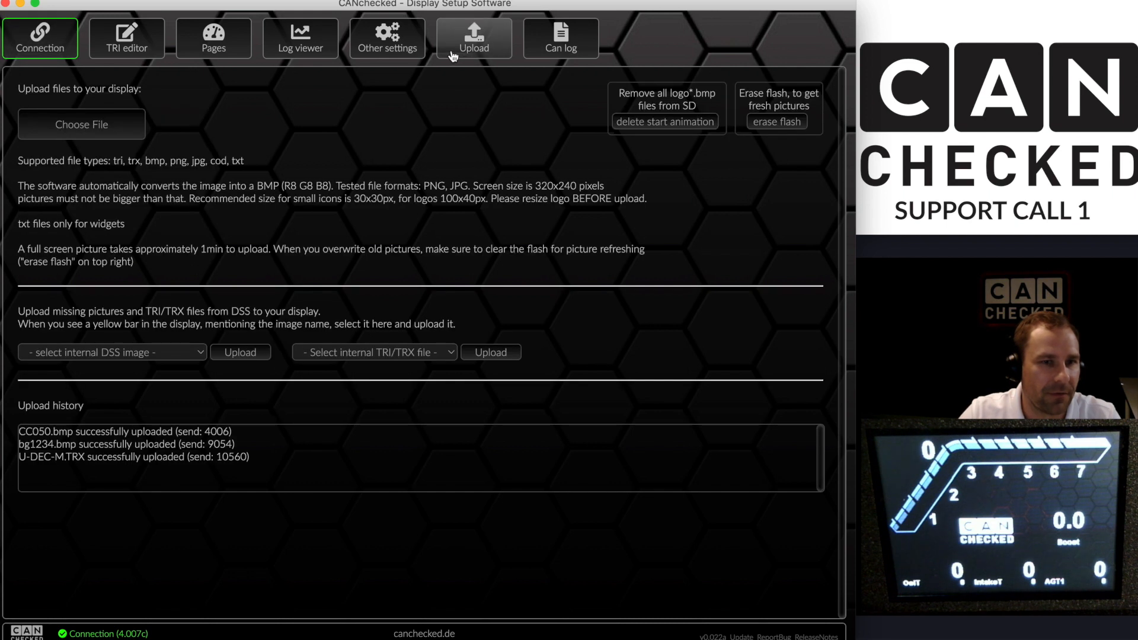
pyautogui.click(668, 123)
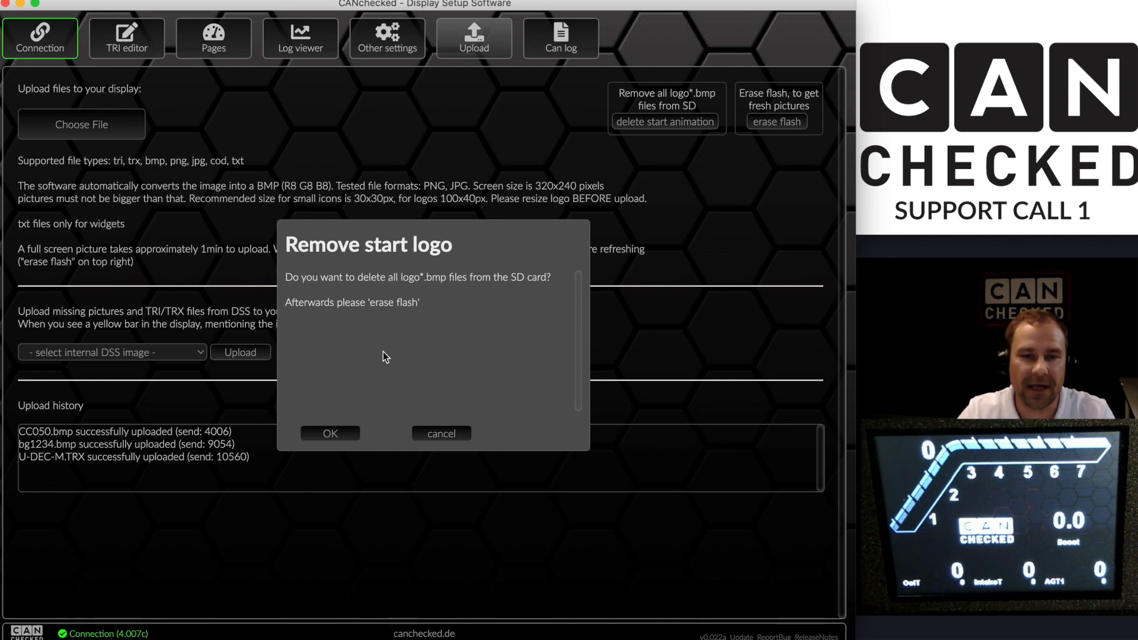
pyautogui.click(332, 434)
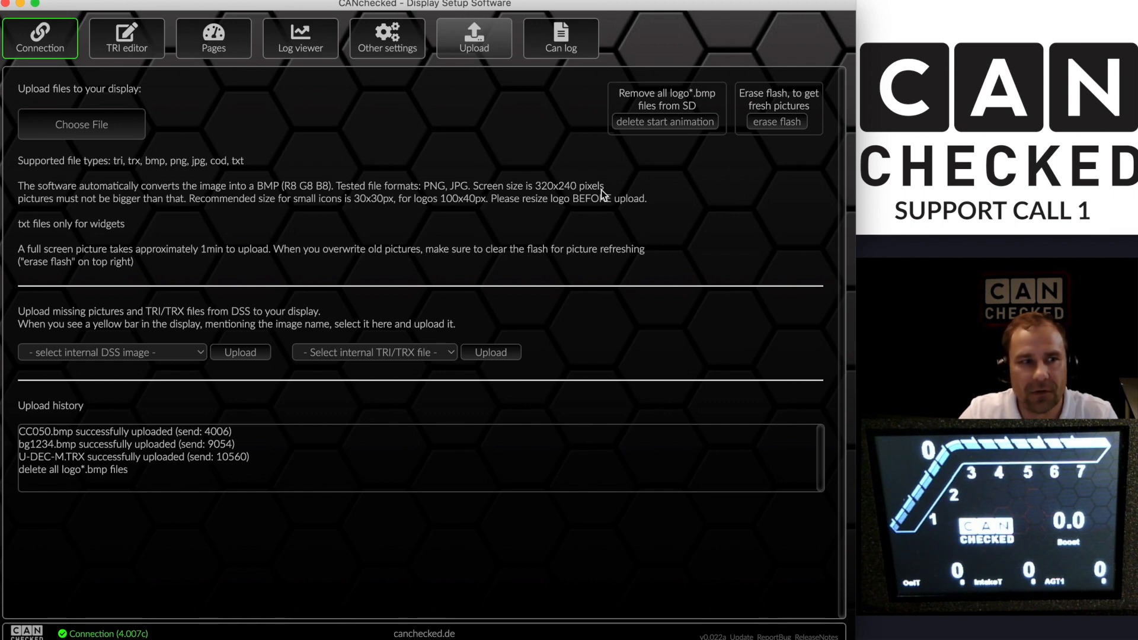
# Upload logo.bmp to the display and erase the flash so the pictures are refreshed
pyautogui.click(75, 125)
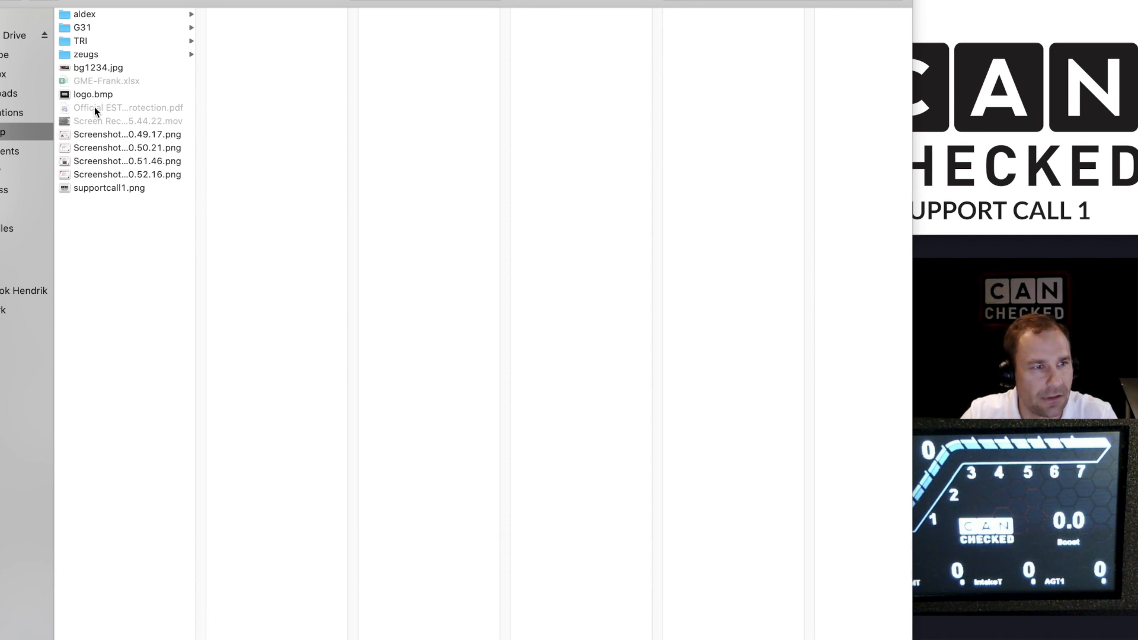
pyautogui.doubleClick(92, 94)
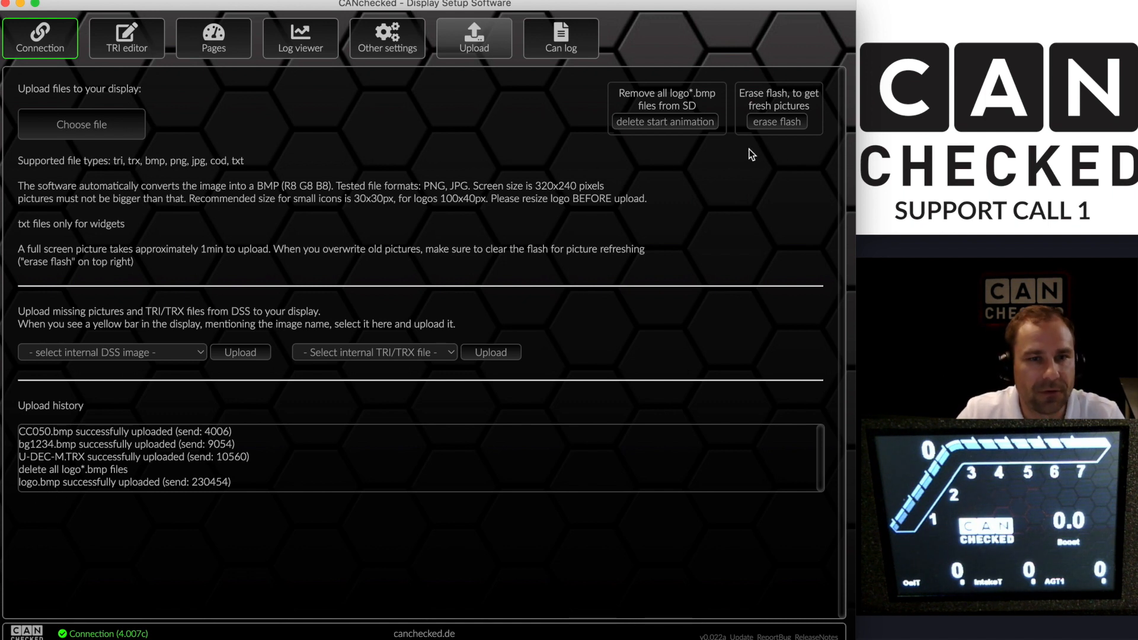
pyautogui.click(774, 126)
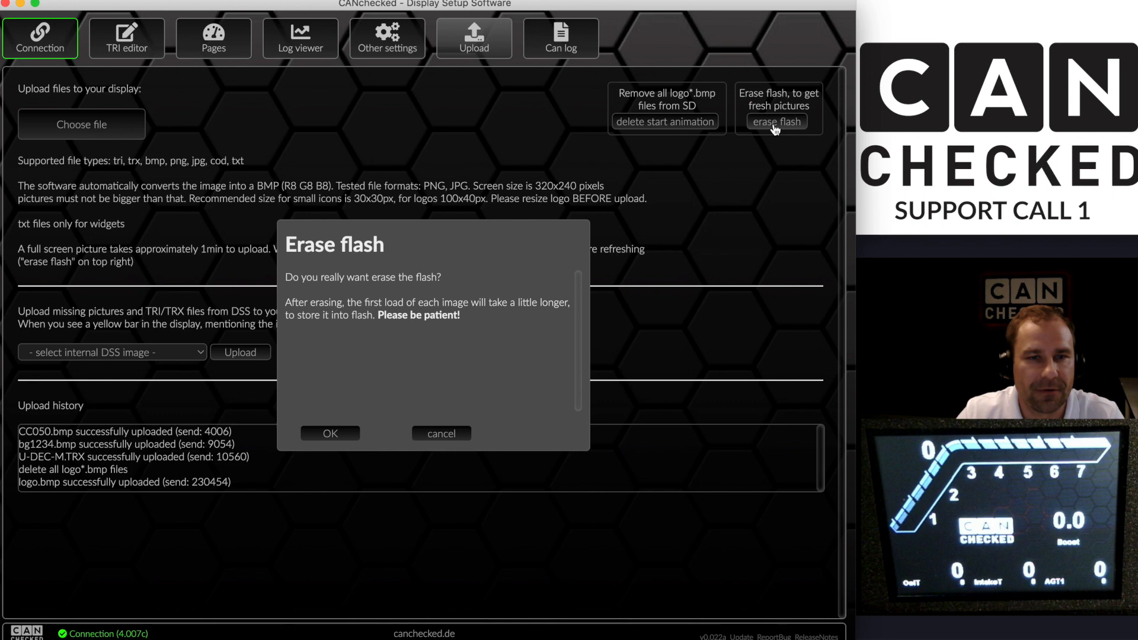
pyautogui.click(325, 436)
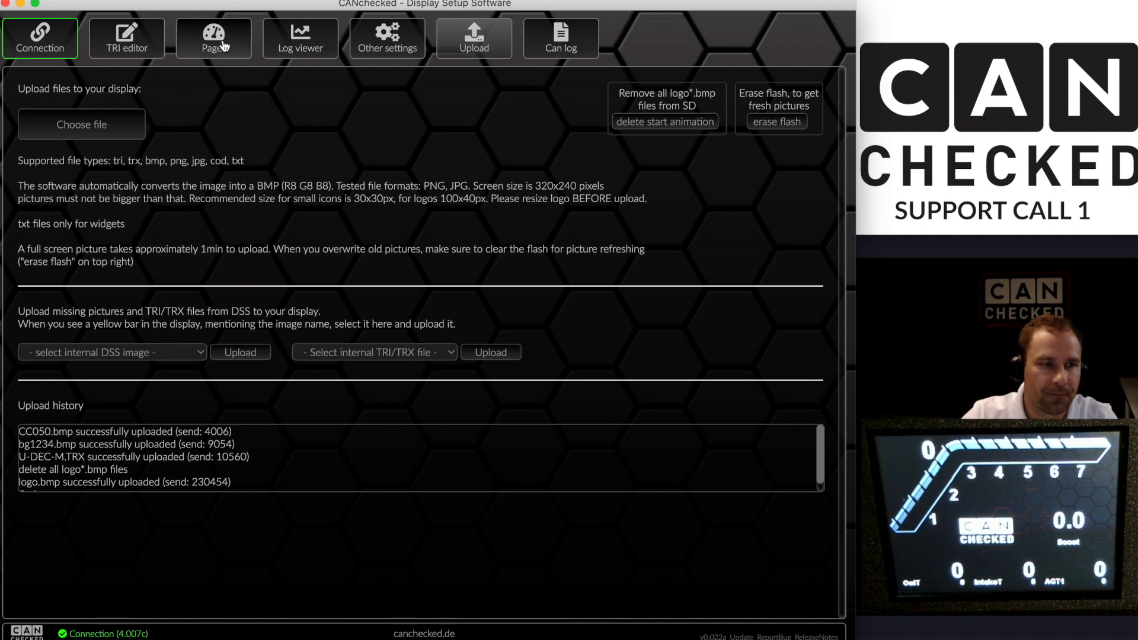
# Disconnect the display, reconnect to /dev/tty.usbmodem130001901 and import its configuration with only the import of all pages switched off
pyautogui.click(34, 51)
pyautogui.click(48, 256)
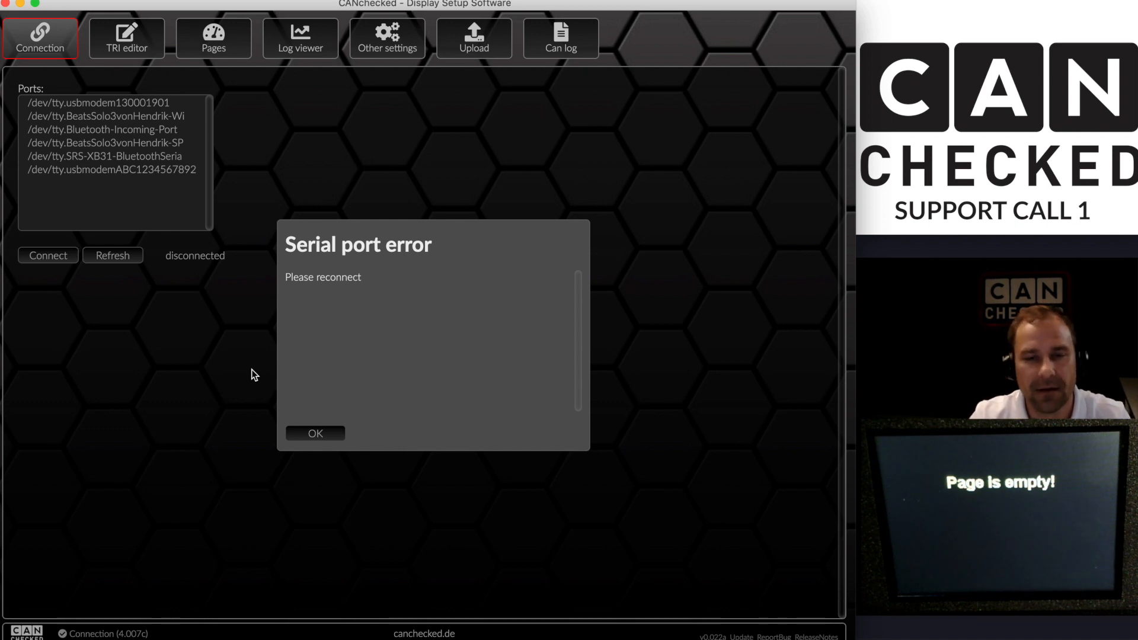
pyautogui.click(329, 434)
pyautogui.doubleClick(158, 105)
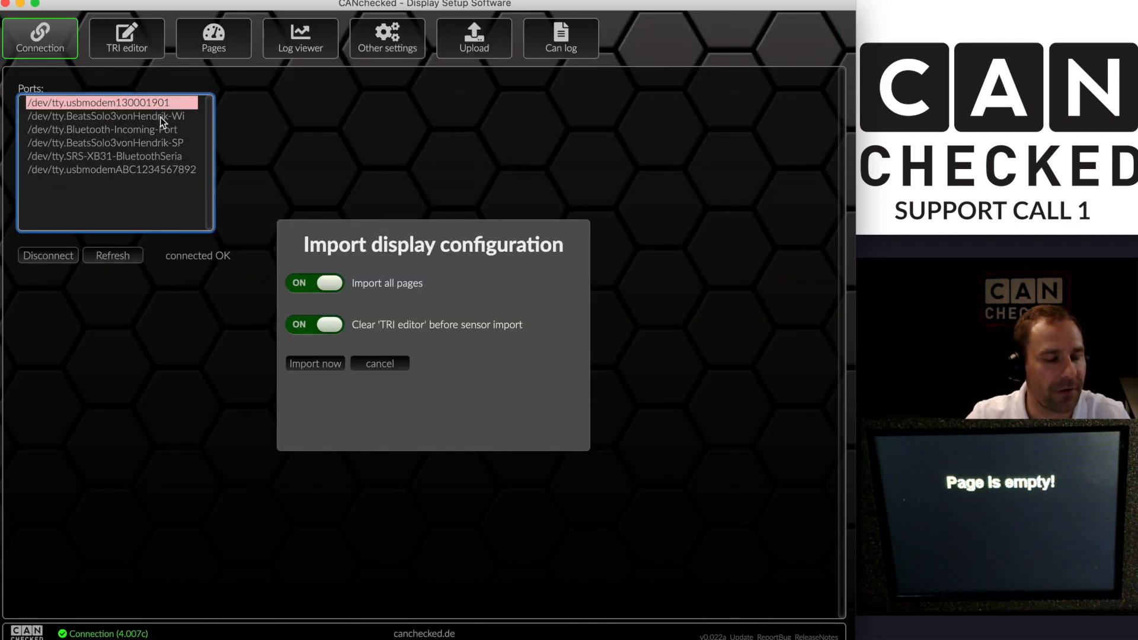
pyautogui.click(330, 285)
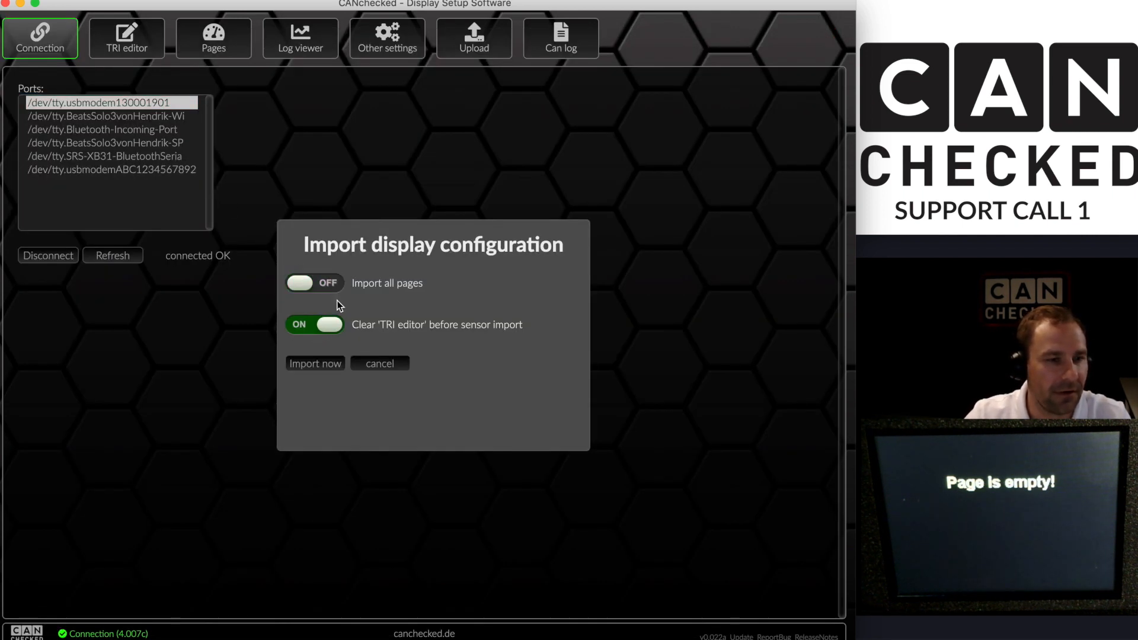
pyautogui.click(318, 364)
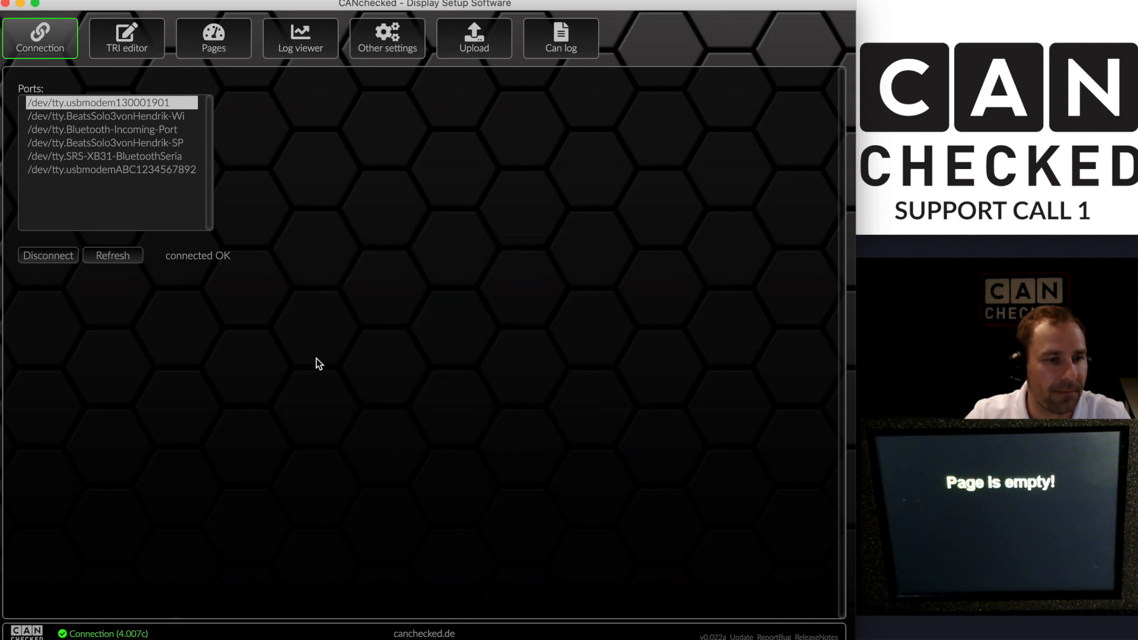
# Load the predefined PerformanceMeter page onto page 3 and export it to the display
pyautogui.click(214, 48)
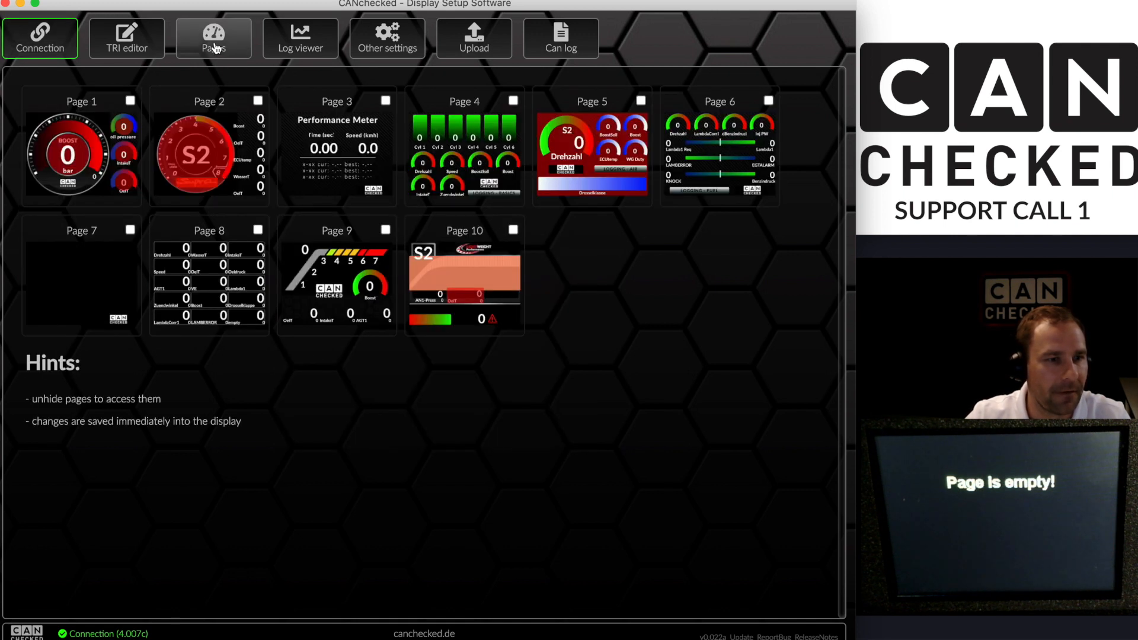
pyautogui.doubleClick(353, 157)
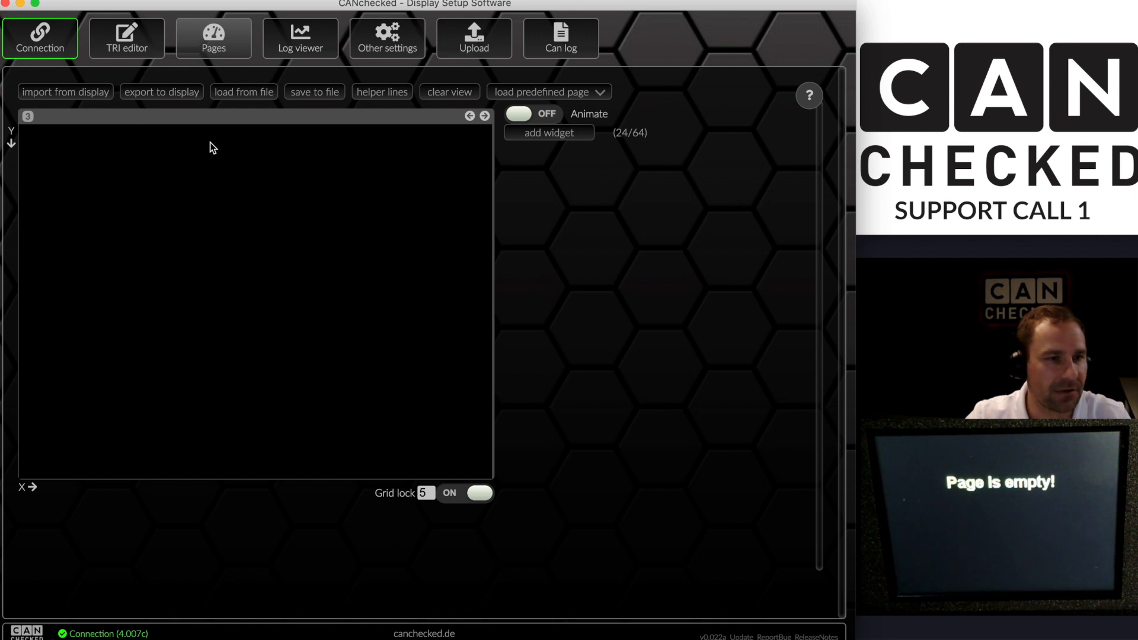
pyautogui.click(540, 94)
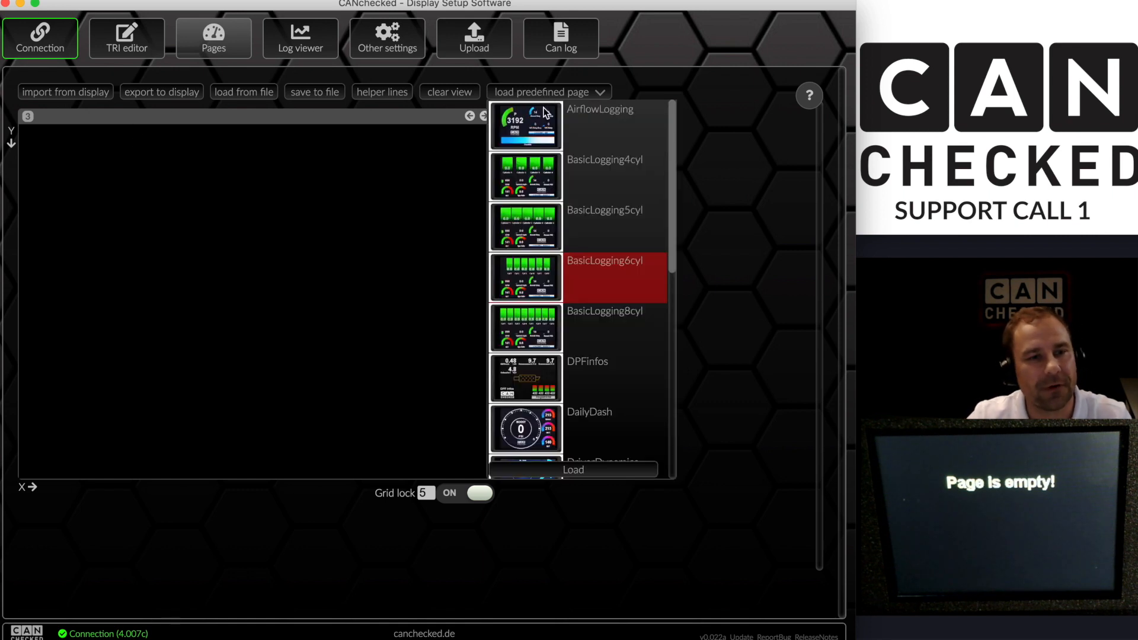
pyautogui.scroll(-15, 519, 261)
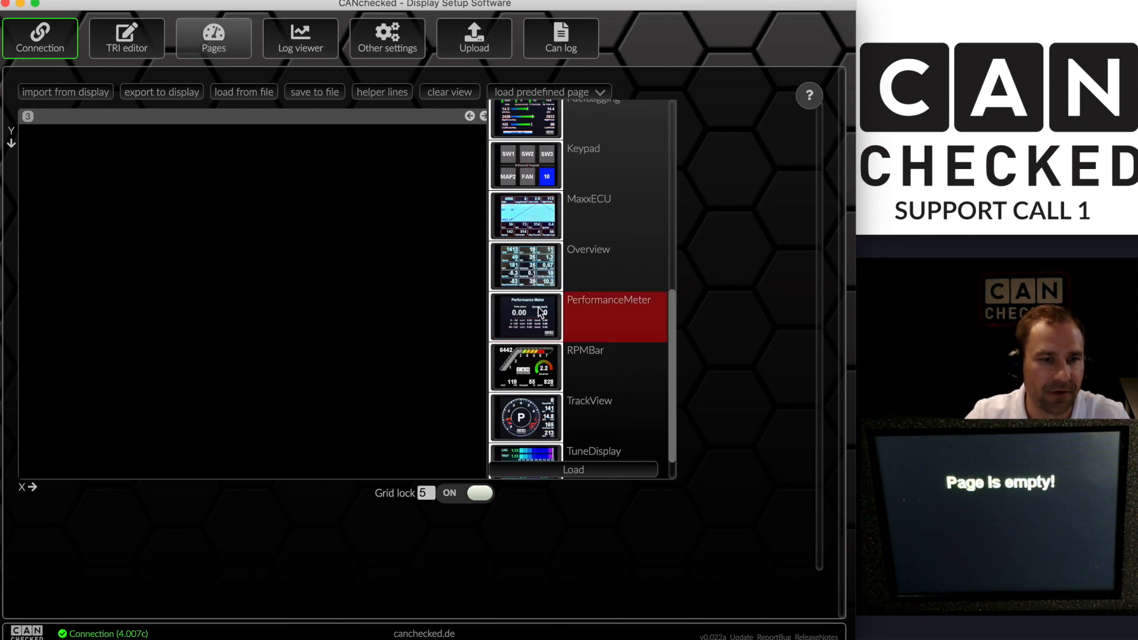
pyautogui.click(541, 312)
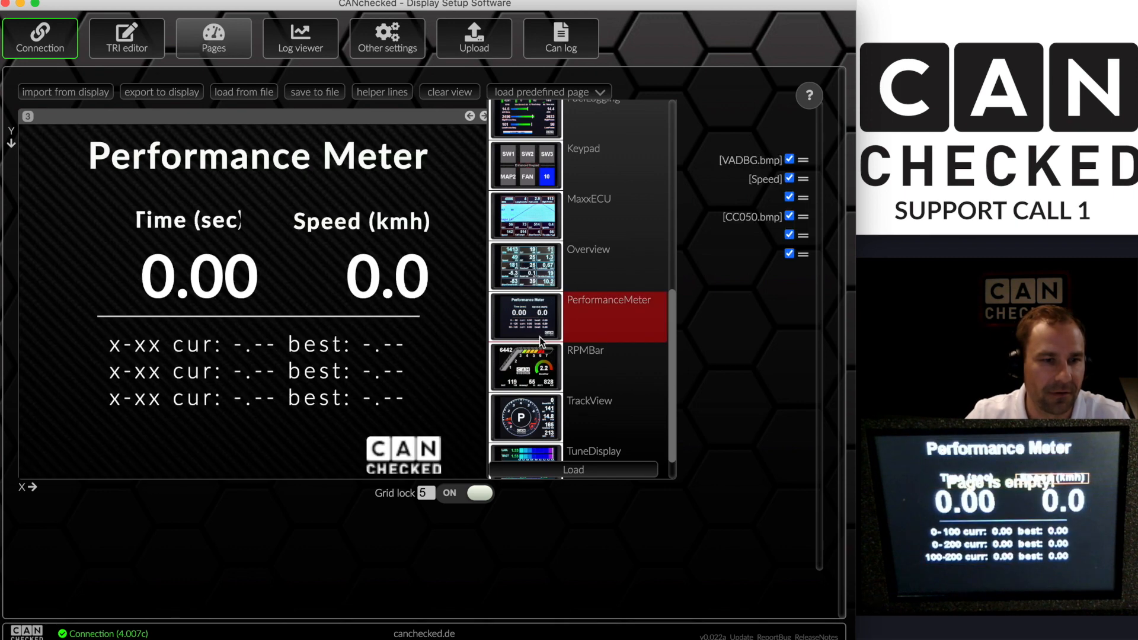
pyautogui.click(170, 90)
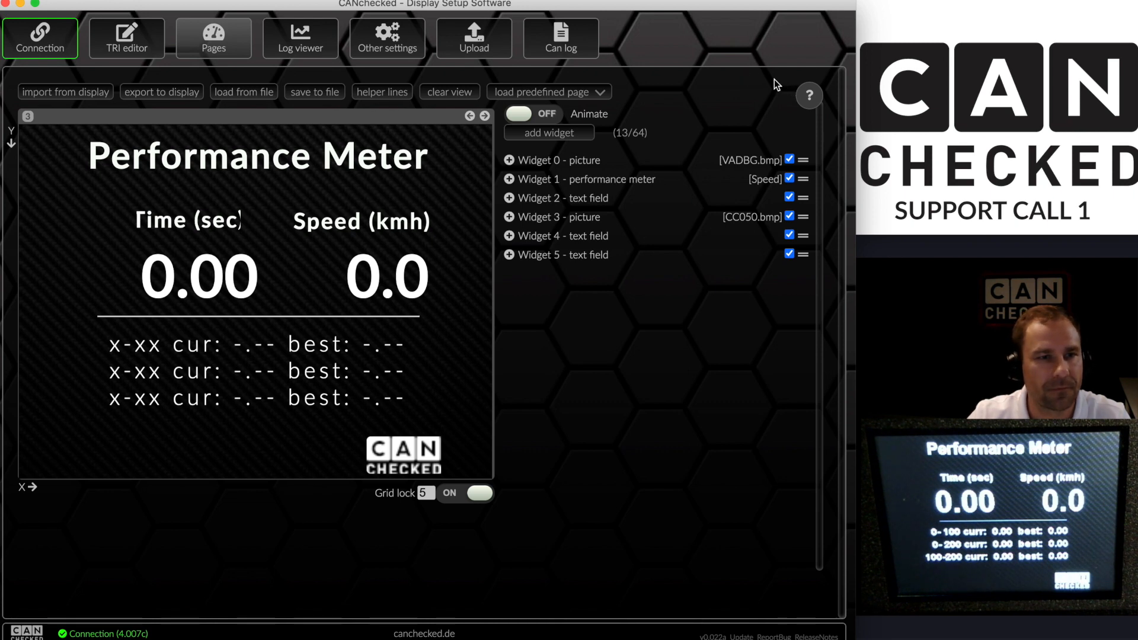
# Rename the Drehzahl sensor to RPM in the TRI editor and close its details
pyautogui.click(123, 34)
pyautogui.scroll(10, 265, 290)
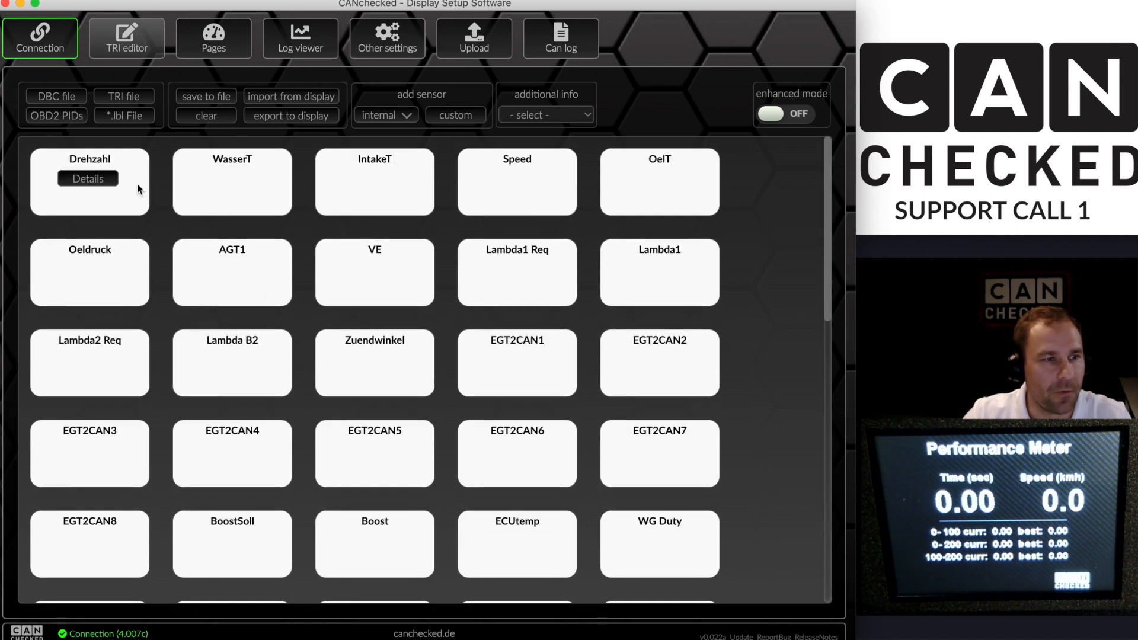
pyautogui.doubleClick(104, 187)
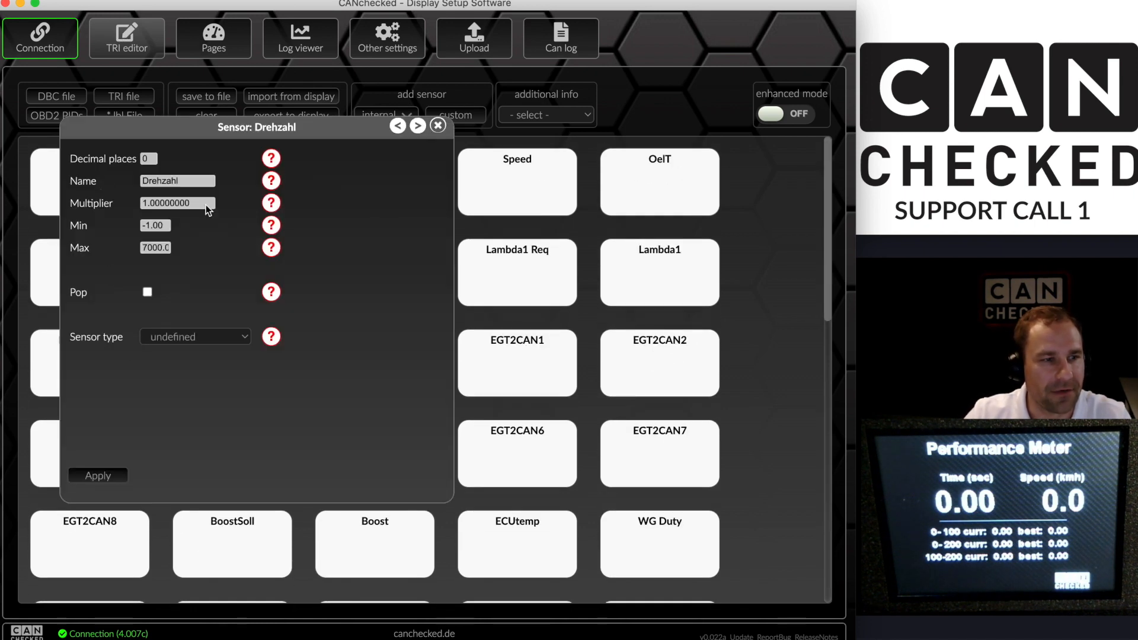
pyautogui.doubleClick(195, 181)
pyautogui.write('RPM')
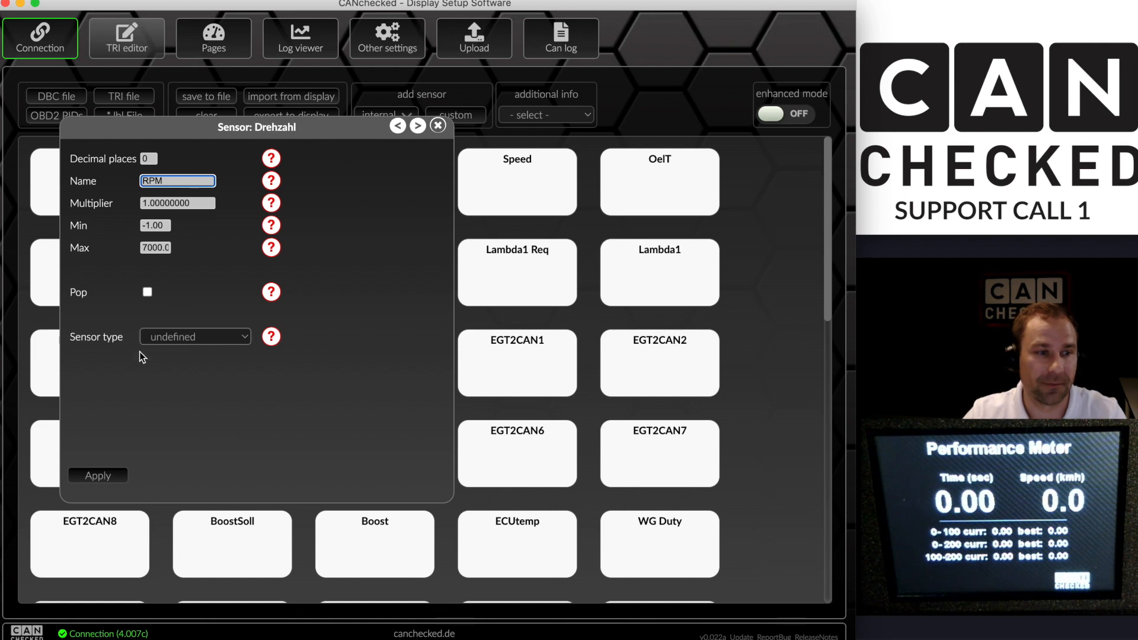
pyautogui.click(418, 130)
pyautogui.click(418, 129)
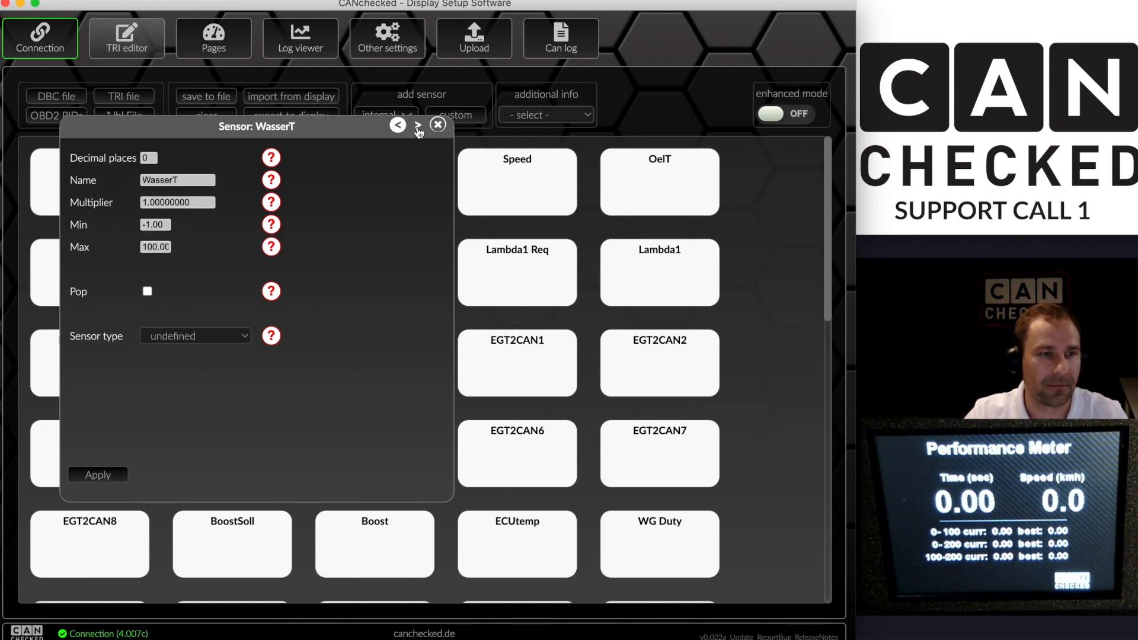
pyautogui.click(437, 124)
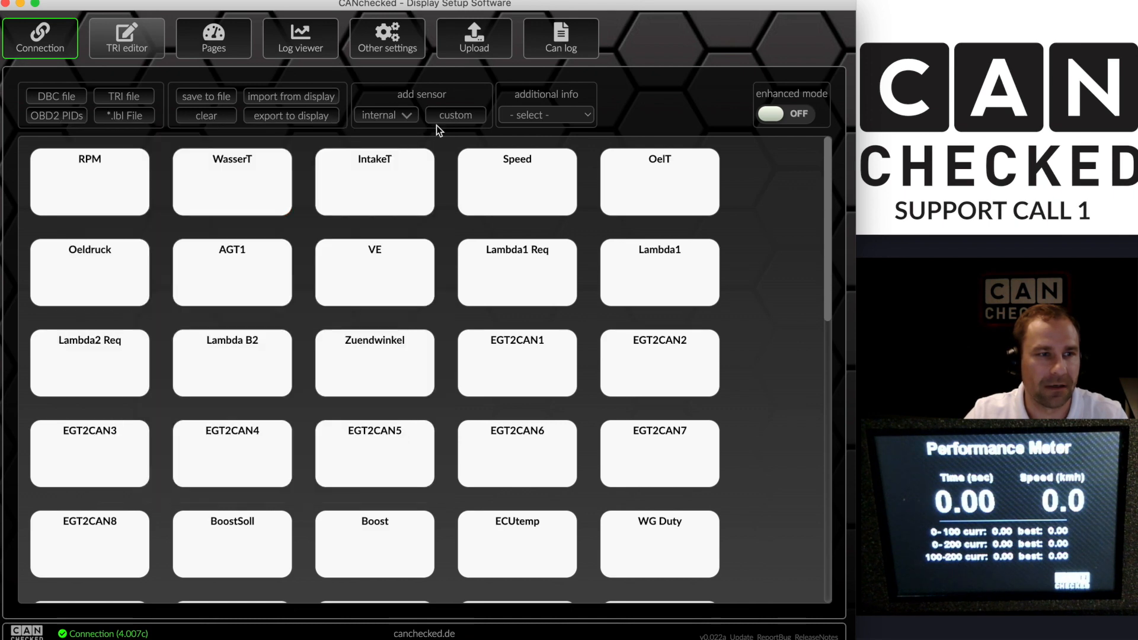
# View page 2 and page 1 to check the sensor names used by their widgets
pyautogui.click(218, 41)
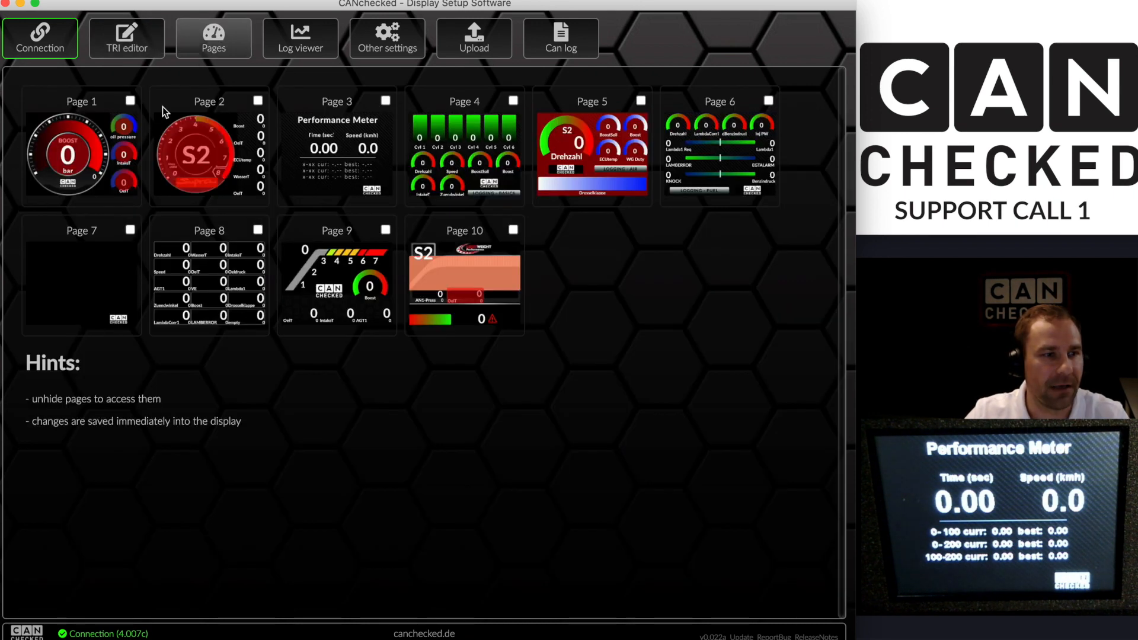
pyautogui.click(207, 152)
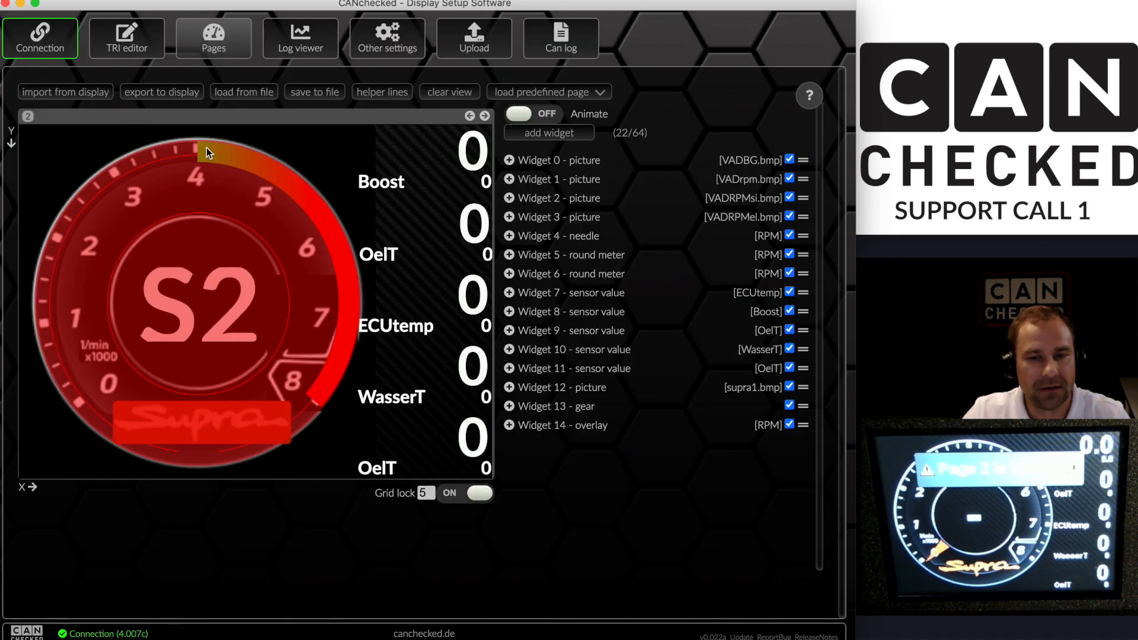
pyautogui.click(470, 116)
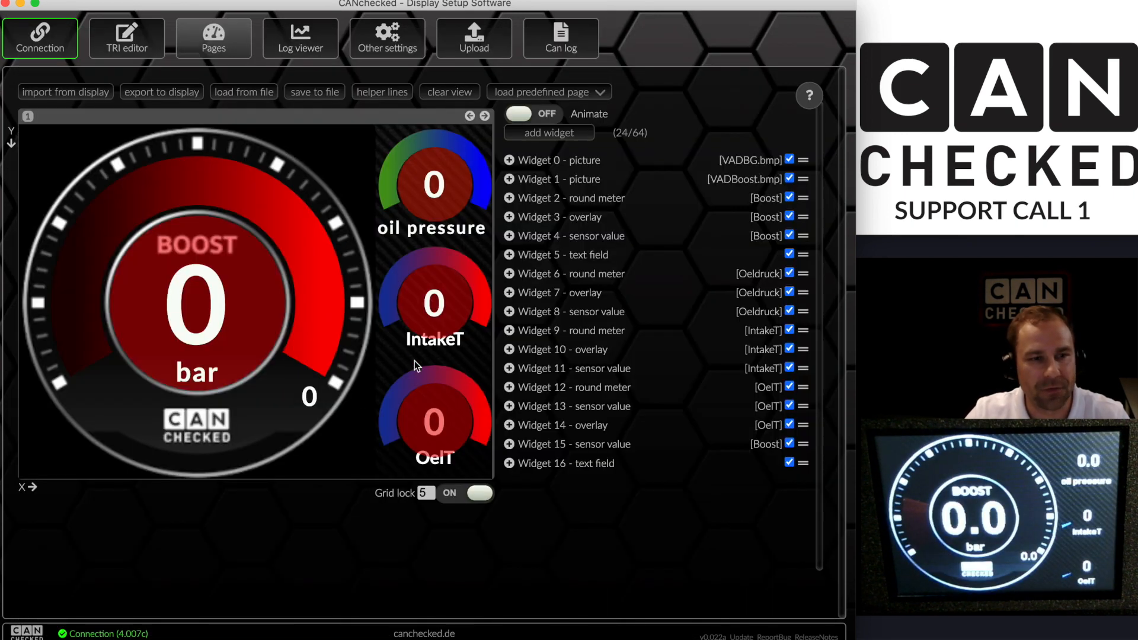
# Rename the IntakeT sensor to IAT in the TRI editor
pyautogui.click(146, 41)
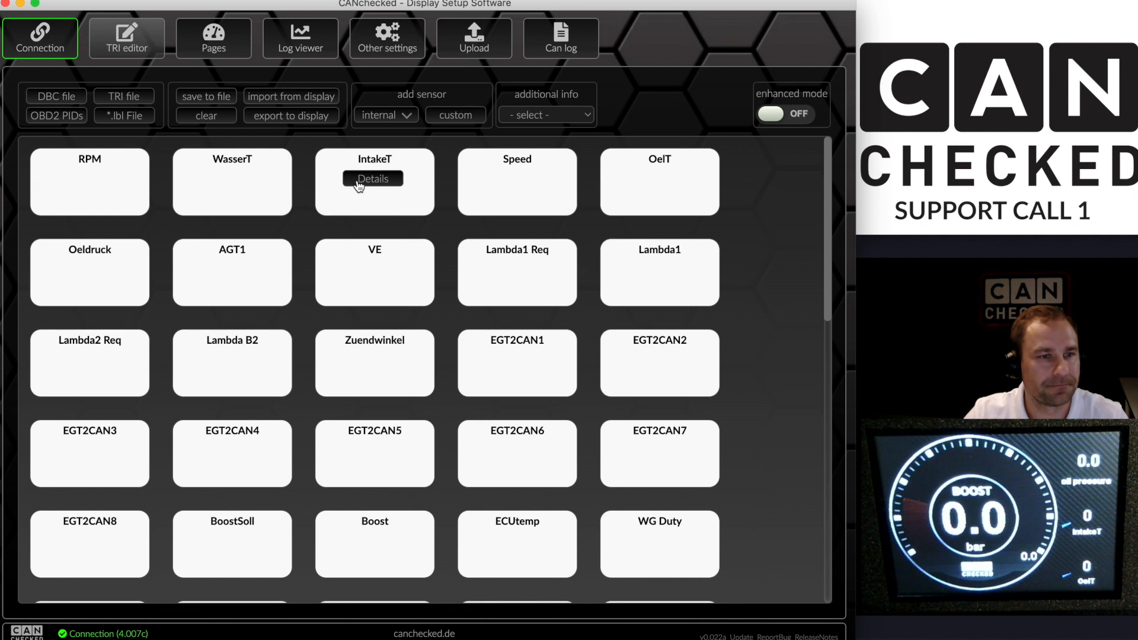
pyautogui.click(361, 179)
pyautogui.doubleClick(172, 183)
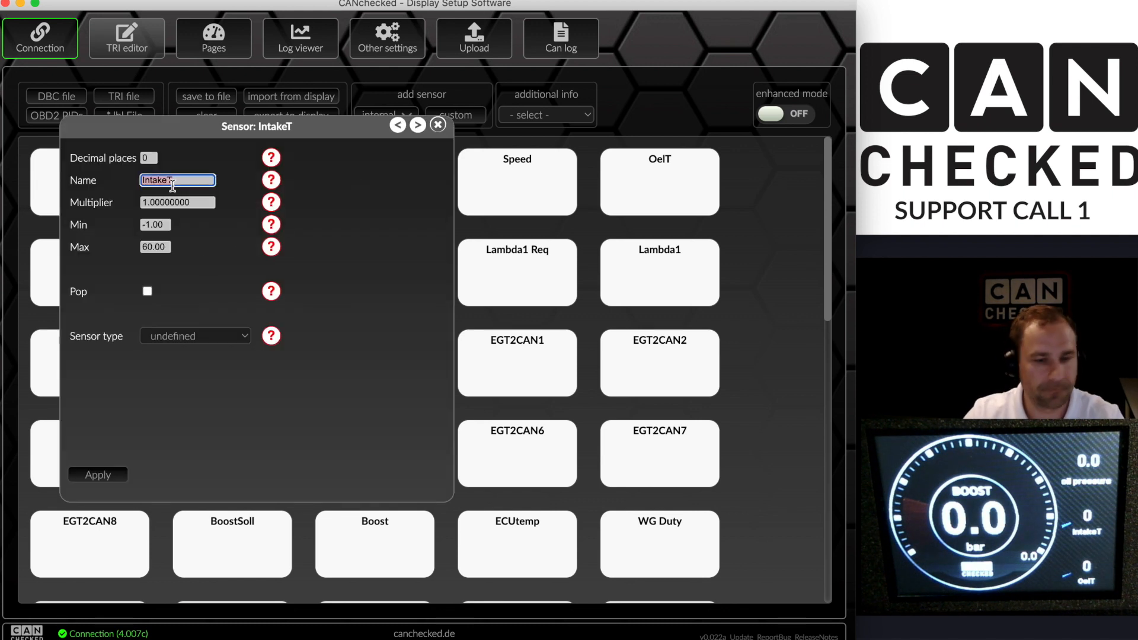
pyautogui.write('IAT')
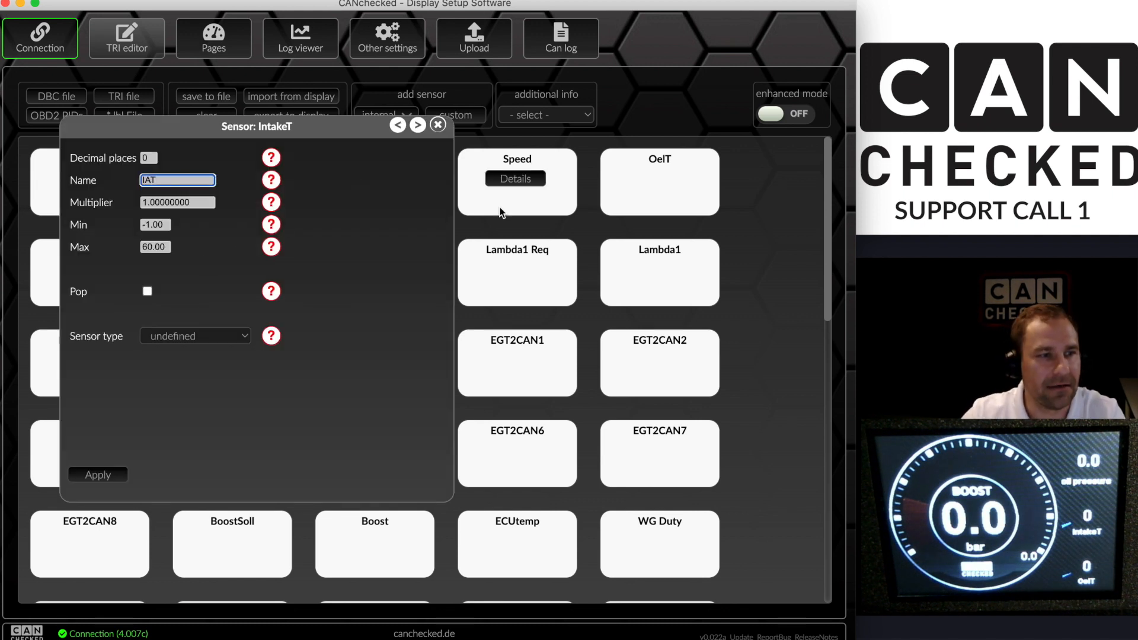
pyautogui.click(418, 126)
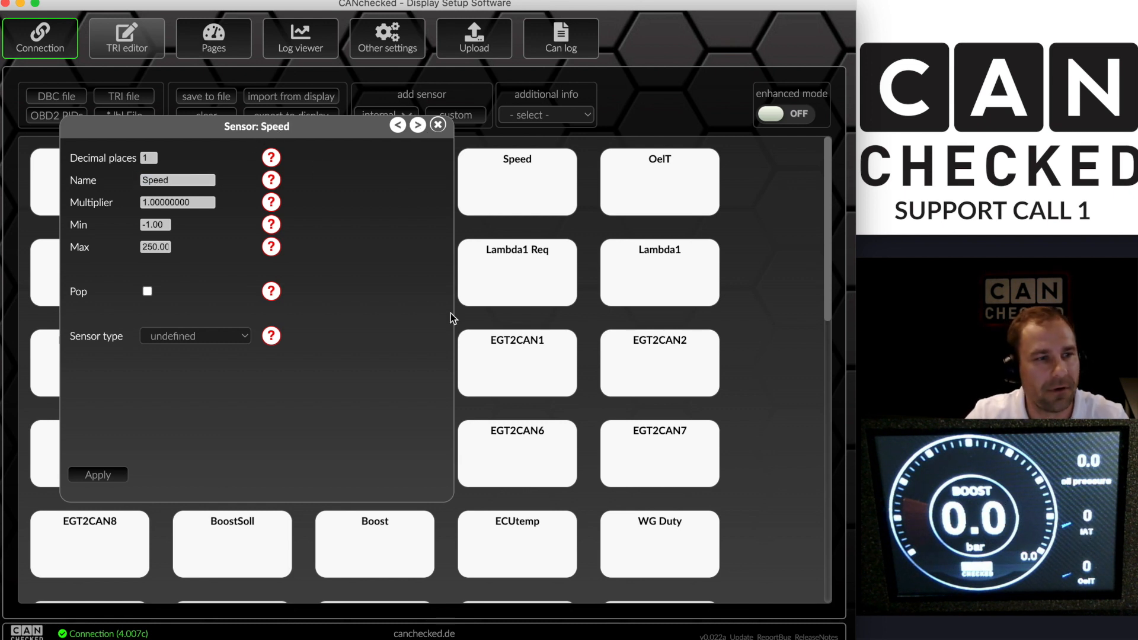
# Set the IAT sensor's decimal places to 1
pyautogui.click(398, 125)
pyautogui.click(149, 156)
pyautogui.write('1')
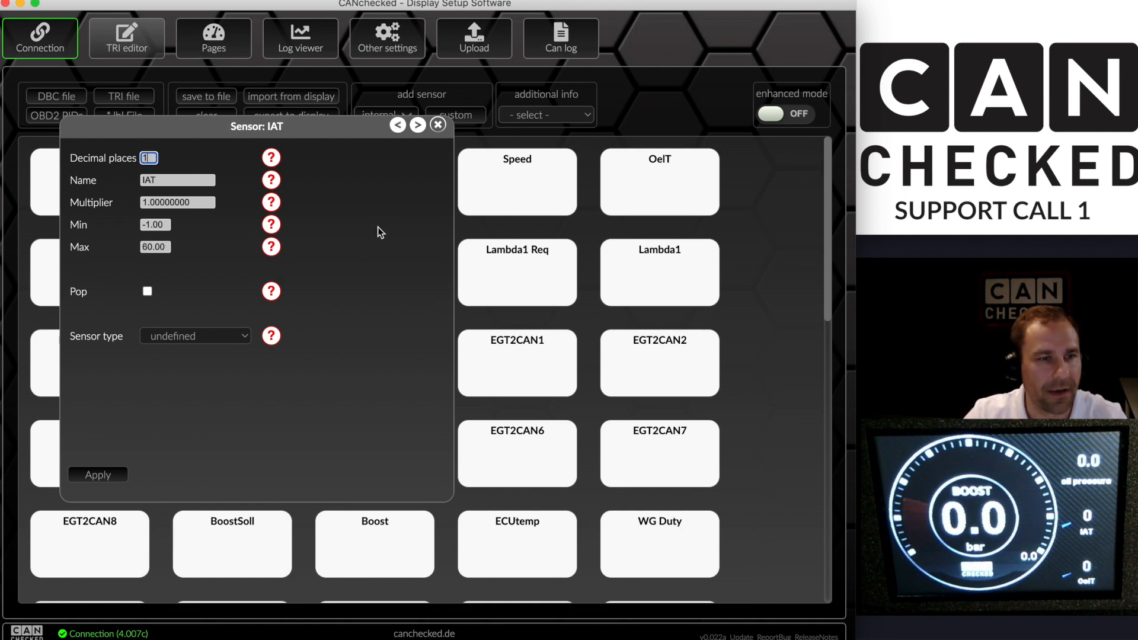
pyautogui.click(418, 126)
# Set the IAT sensor's decimal places back to 0 and apply the sensor settings
pyautogui.click(399, 124)
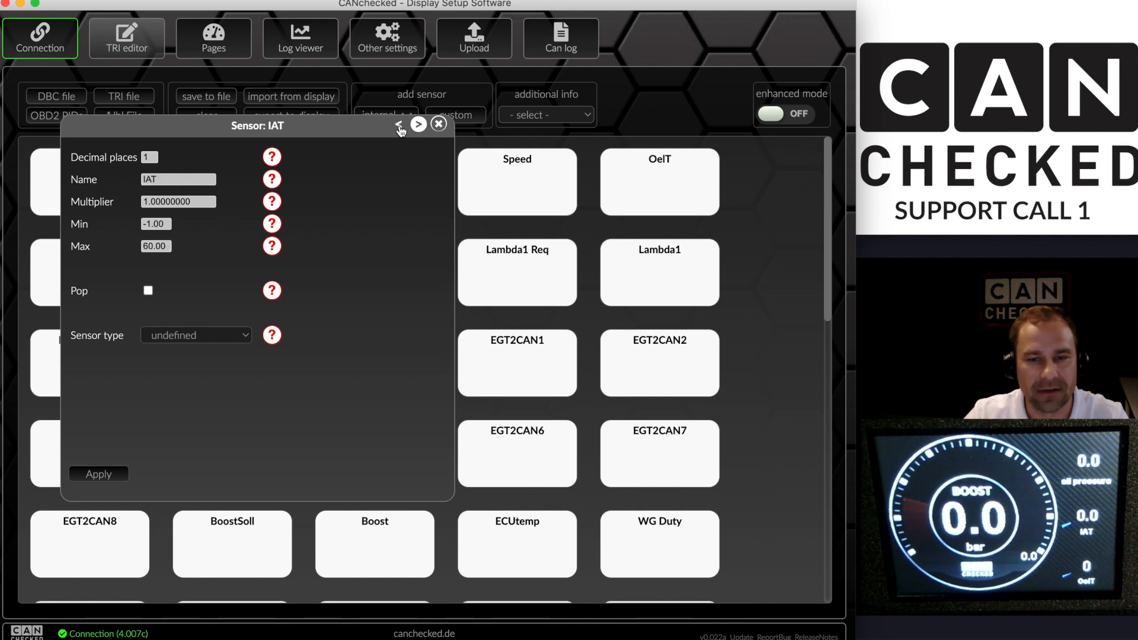
pyautogui.doubleClick(144, 157)
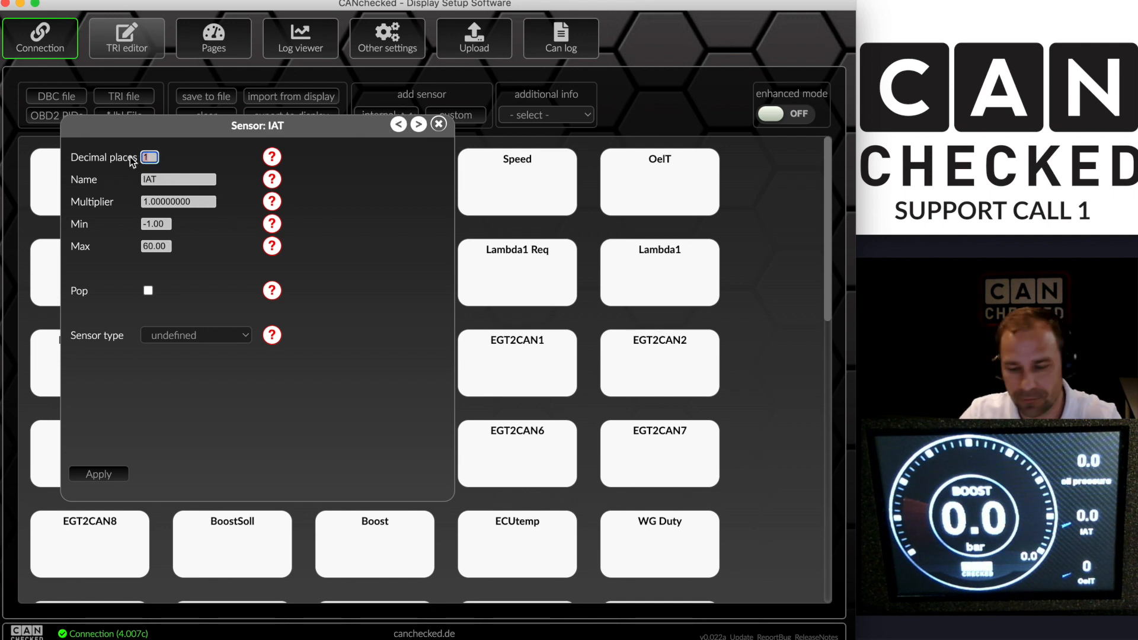
pyautogui.click(102, 474)
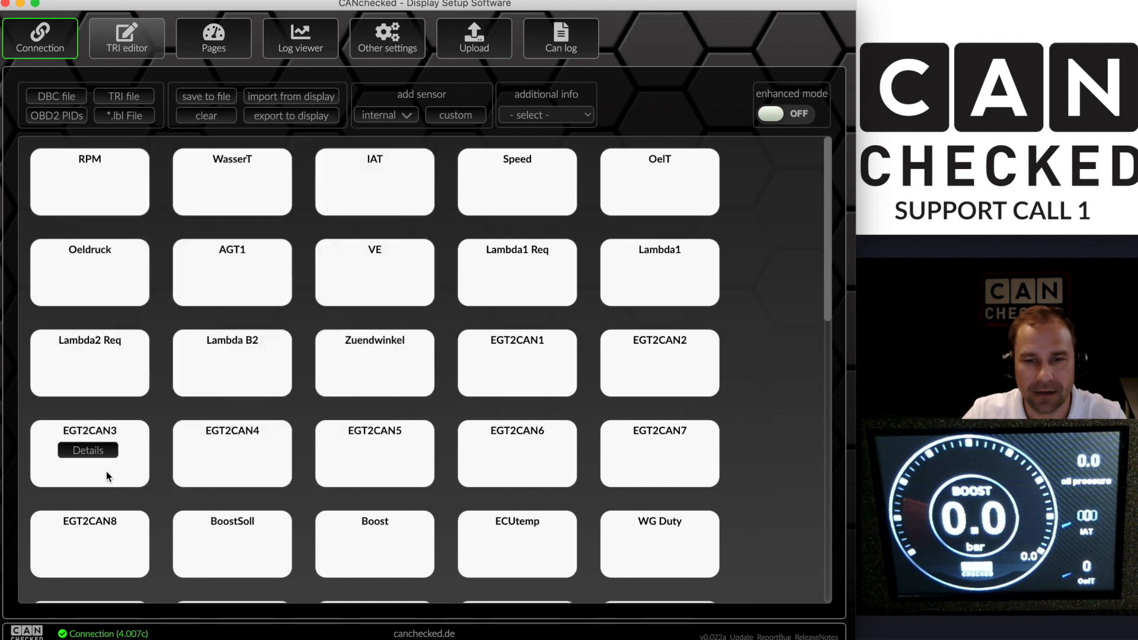